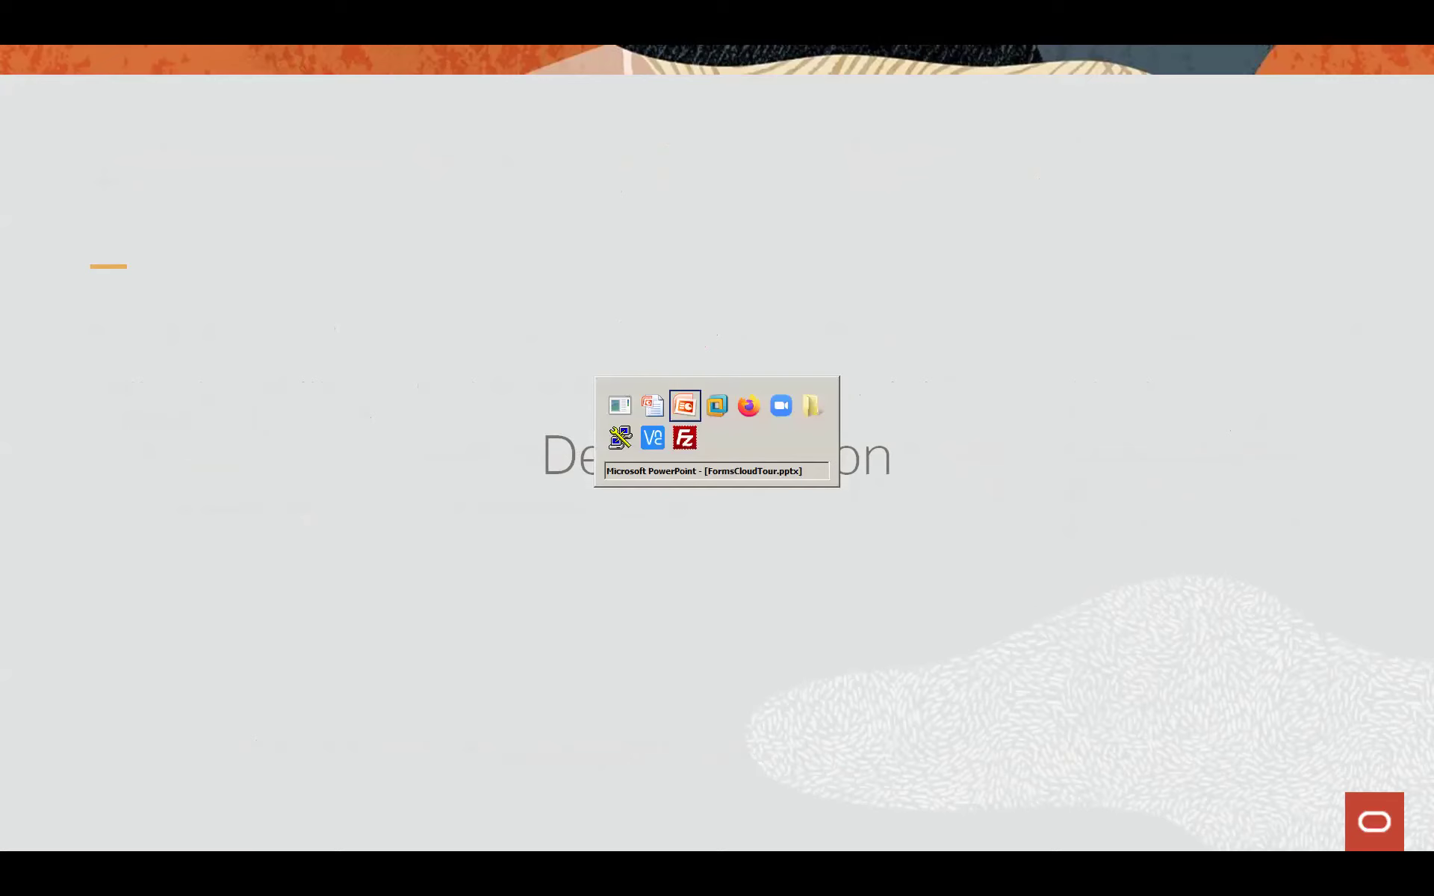
{"action": "key", "text": "Tab"}
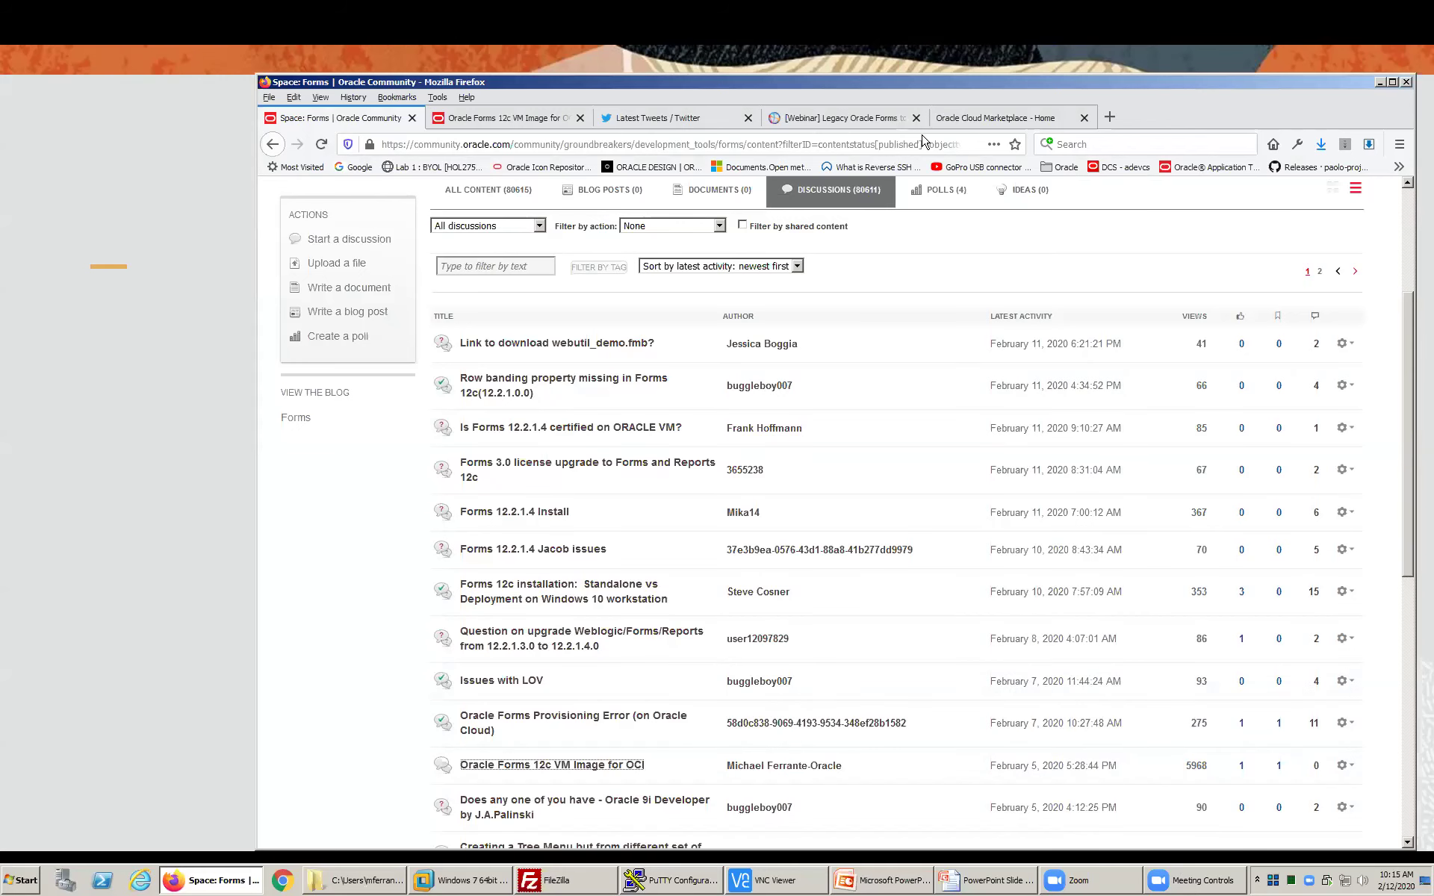
- From the Marketplace home page, search Products for 'forms', submitting the query twice
{"action": "left_click", "coordinate": [960, 120]}
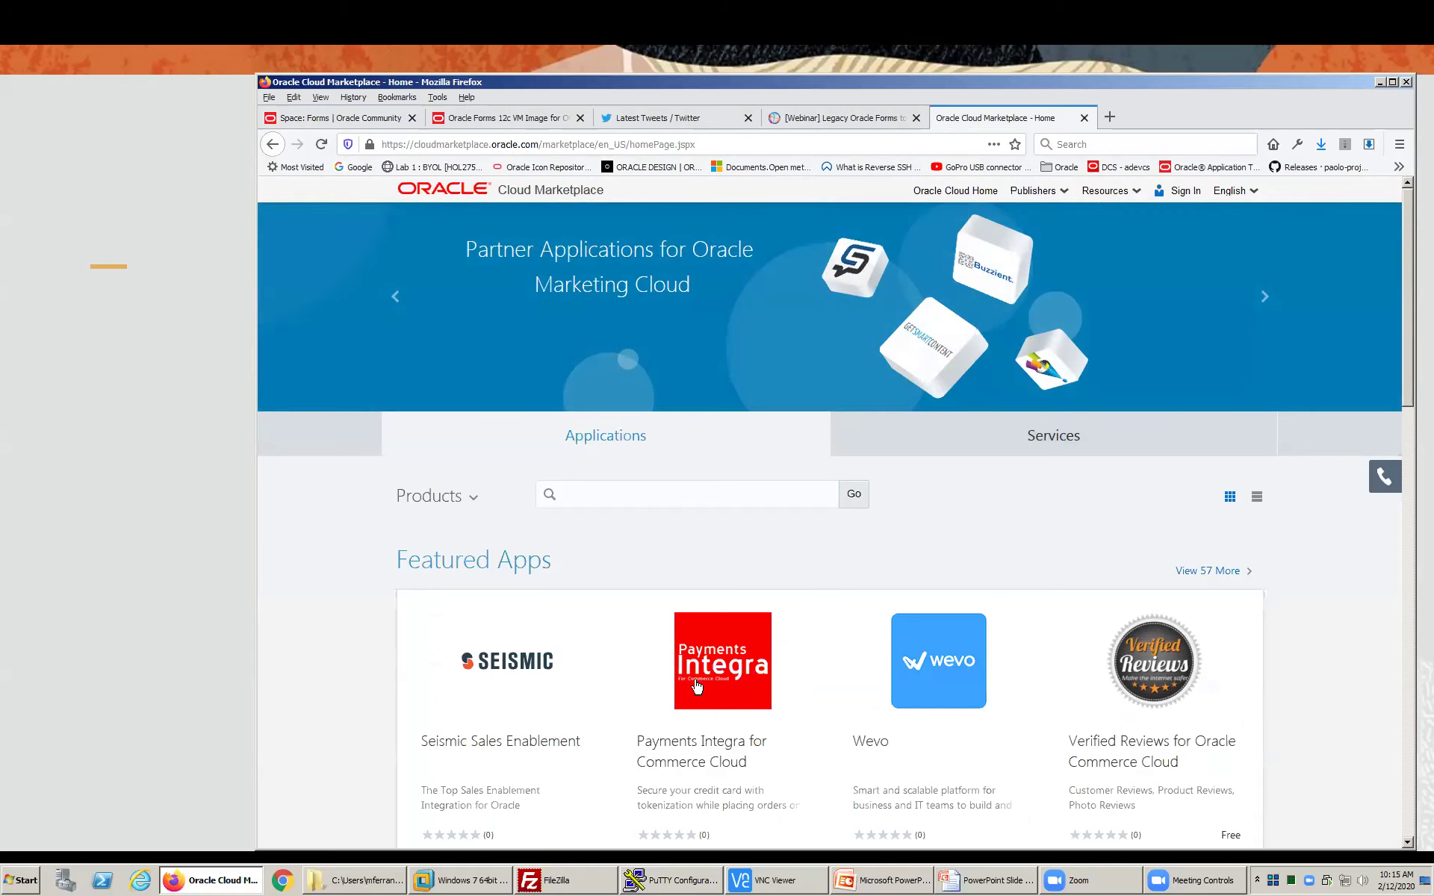
{"action": "left_click", "coordinate": [632, 495]}
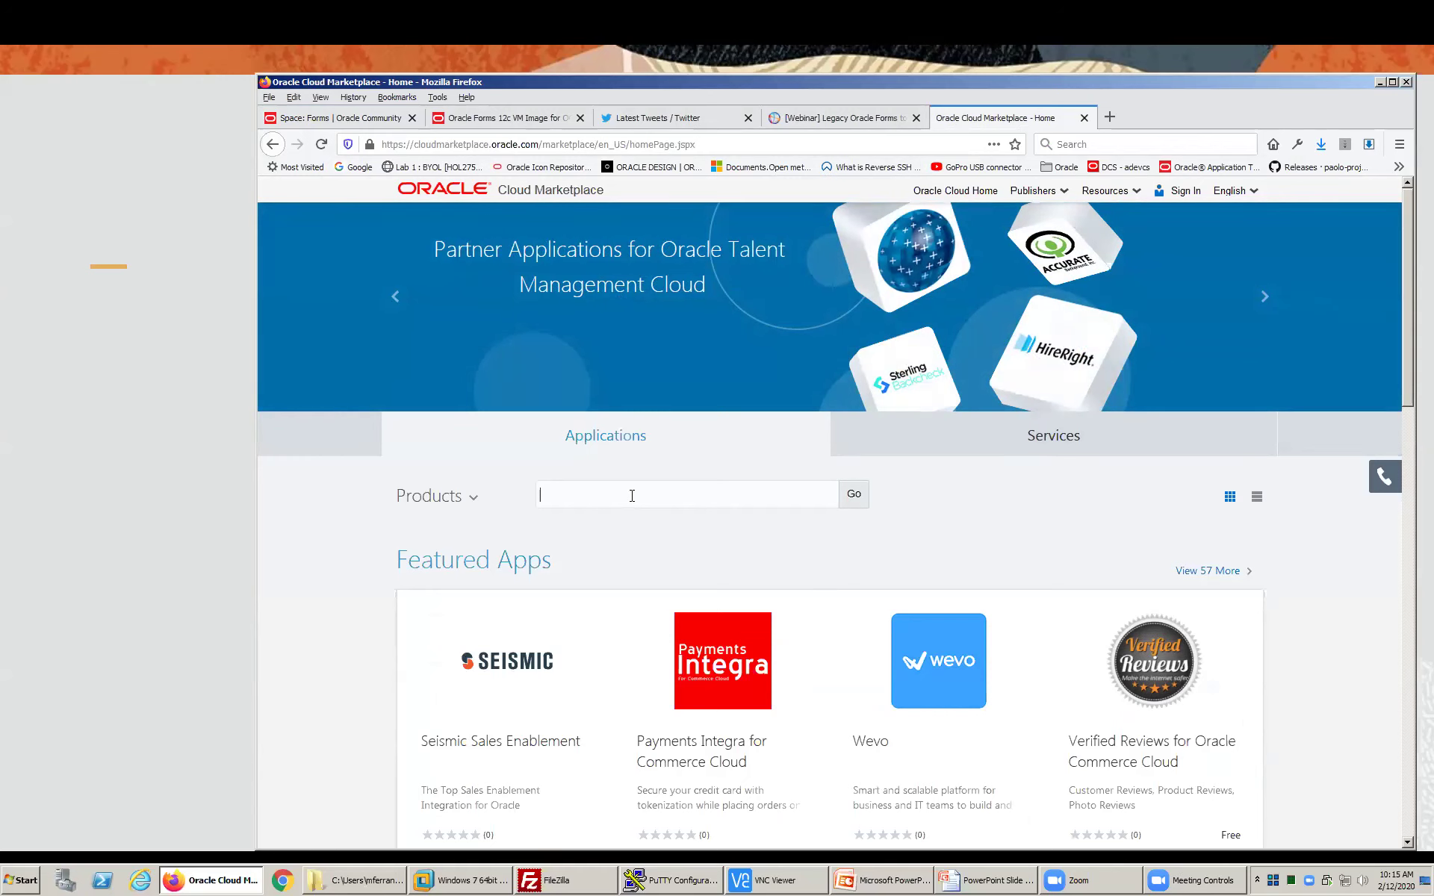
{"action": "type", "text": "forms"}
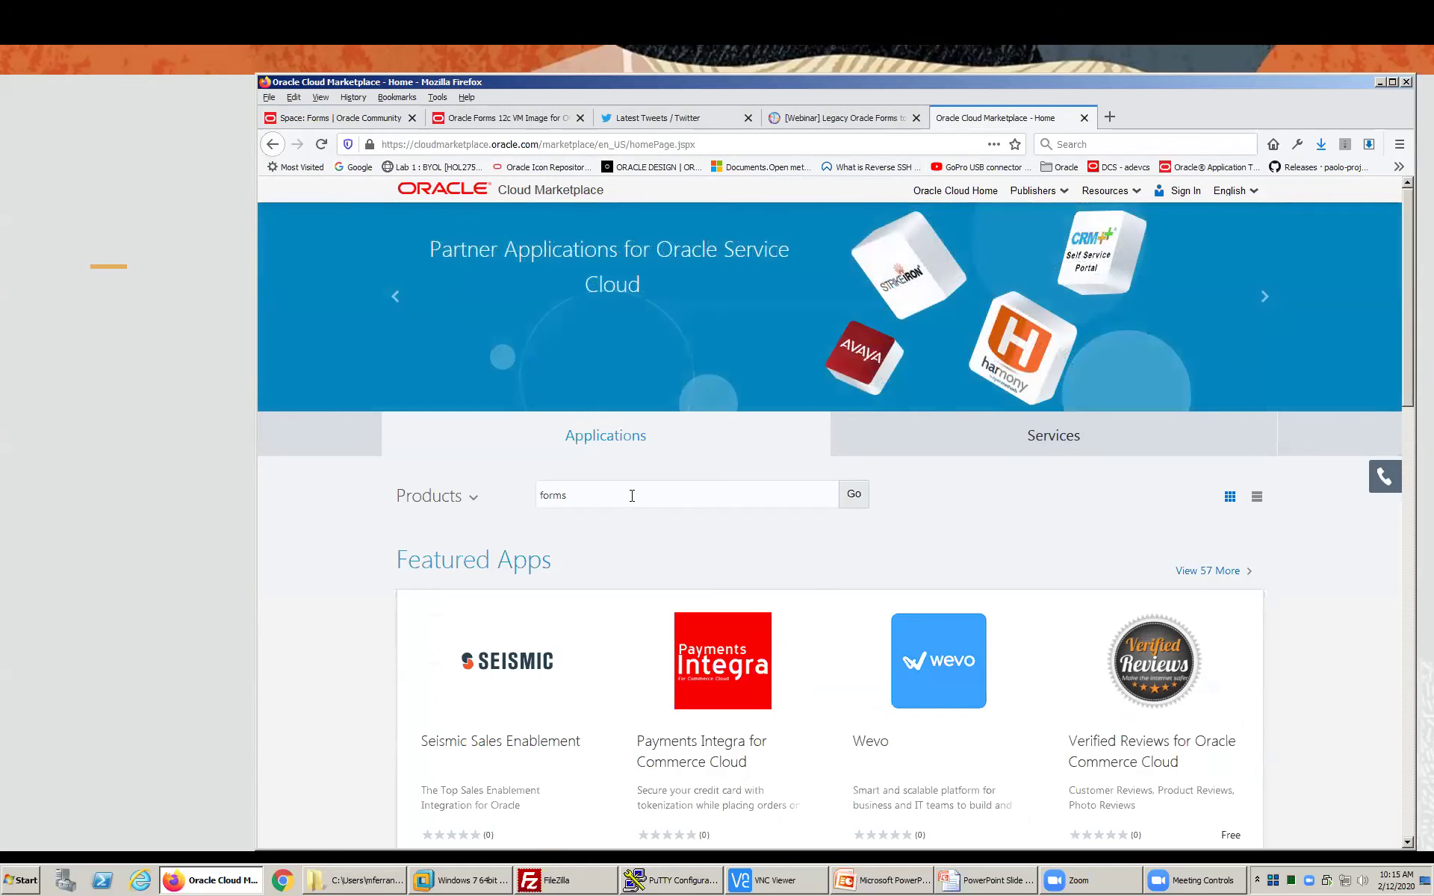
{"action": "left_click", "coordinate": [854, 494]}
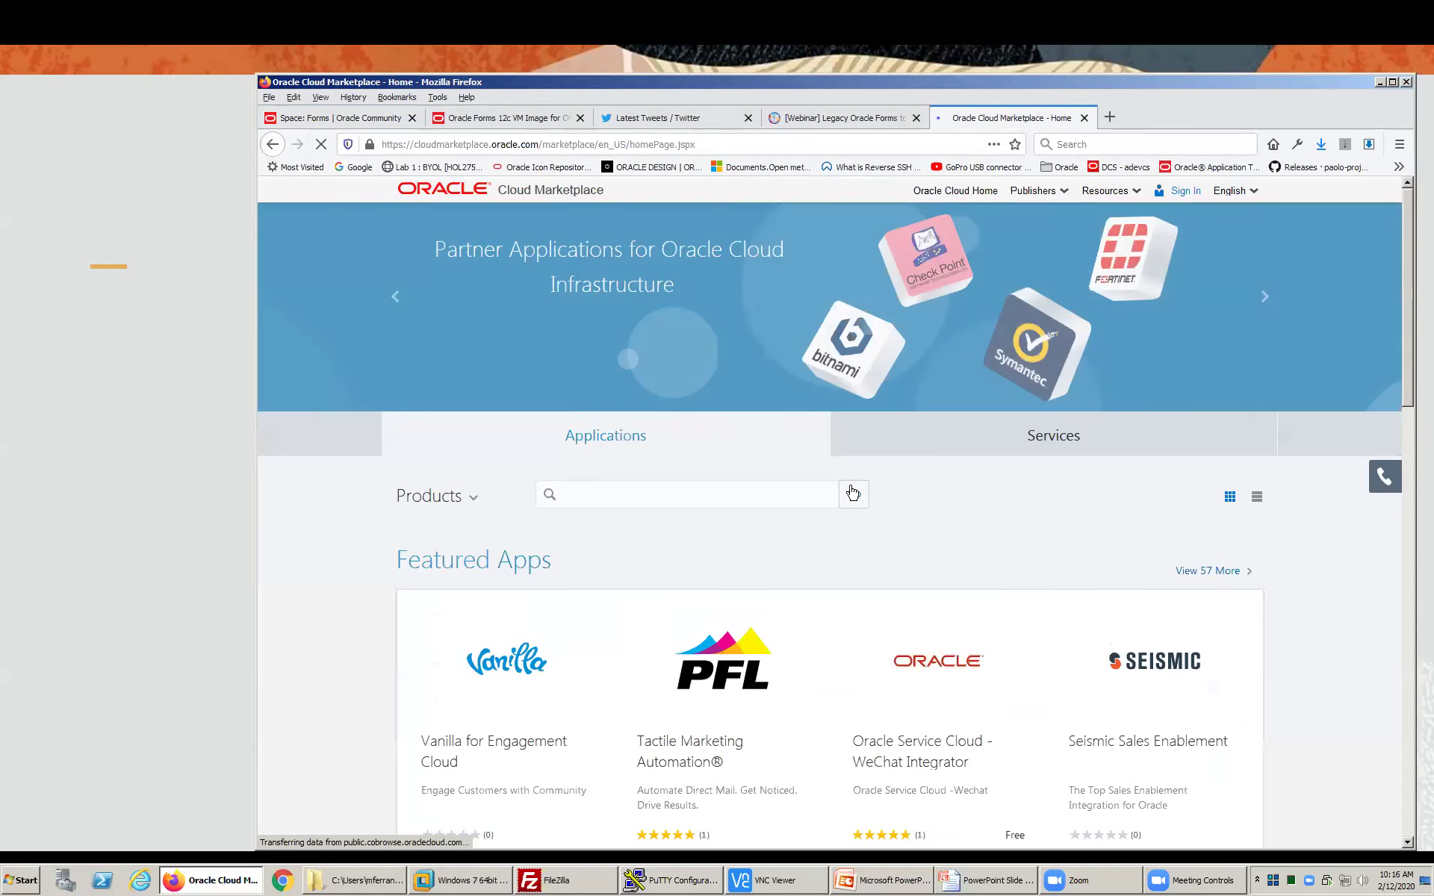
{"action": "type", "text": "forms"}
{"action": "left_click", "coordinate": [853, 494]}
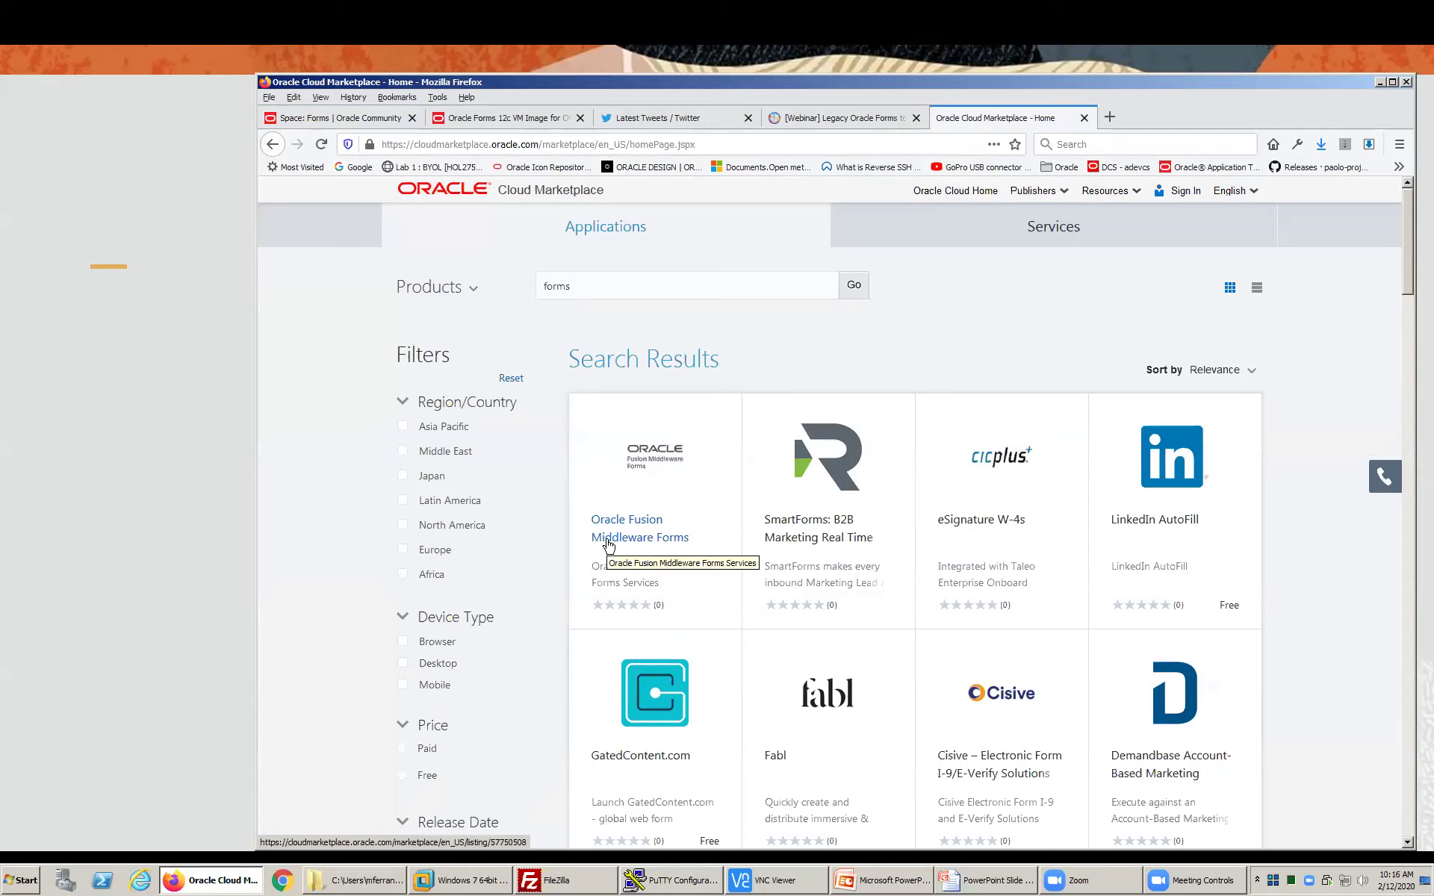
- Open the Oracle Fusion Middleware Forms listing, check its BYOL price, and read down to Usage Information
{"action": "left_click", "coordinate": [612, 545]}
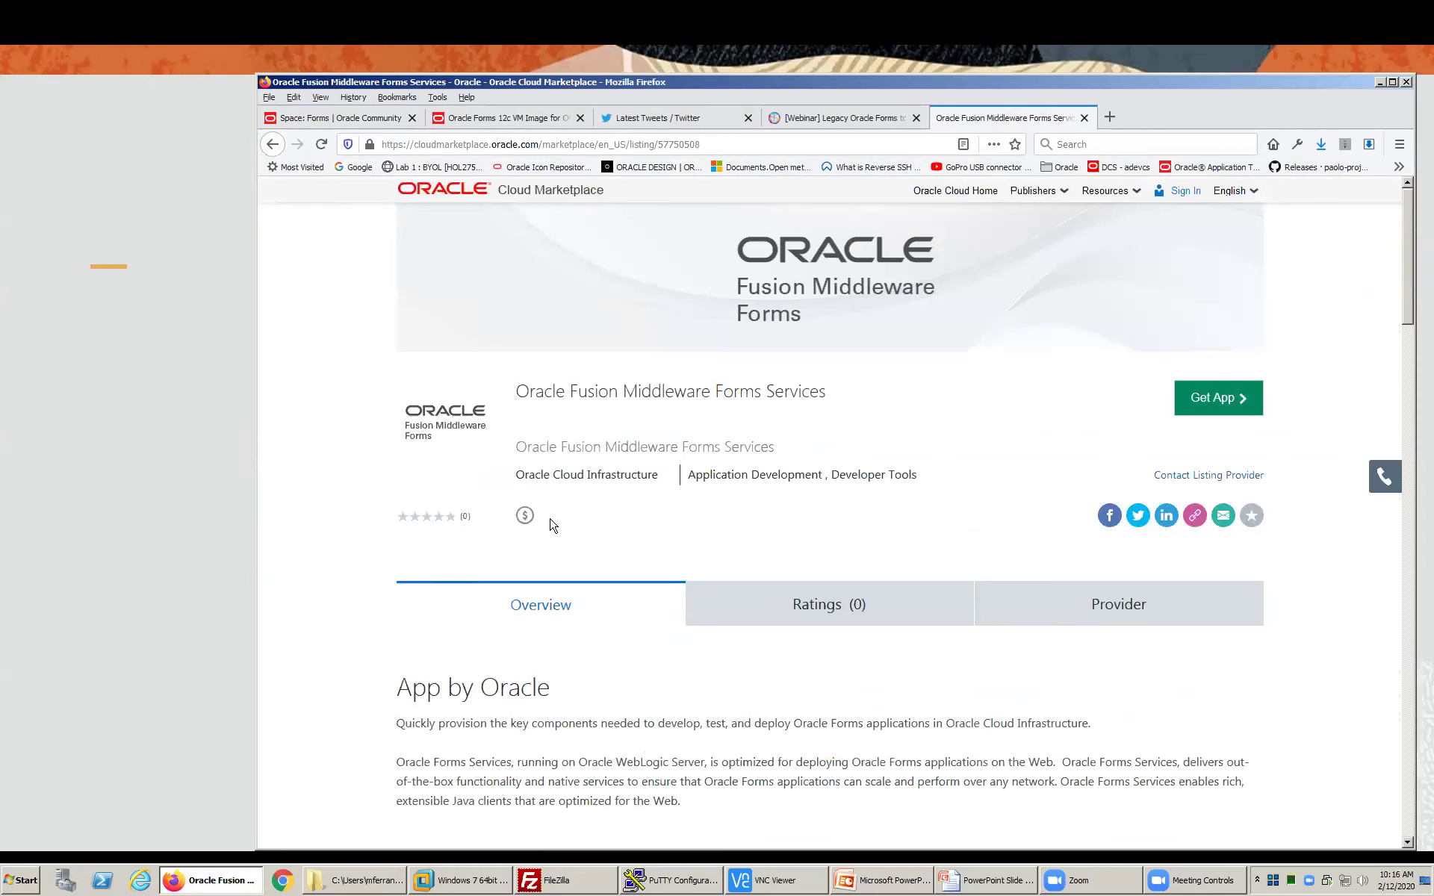
{"action": "mouse_move", "coordinate": [527, 522]}
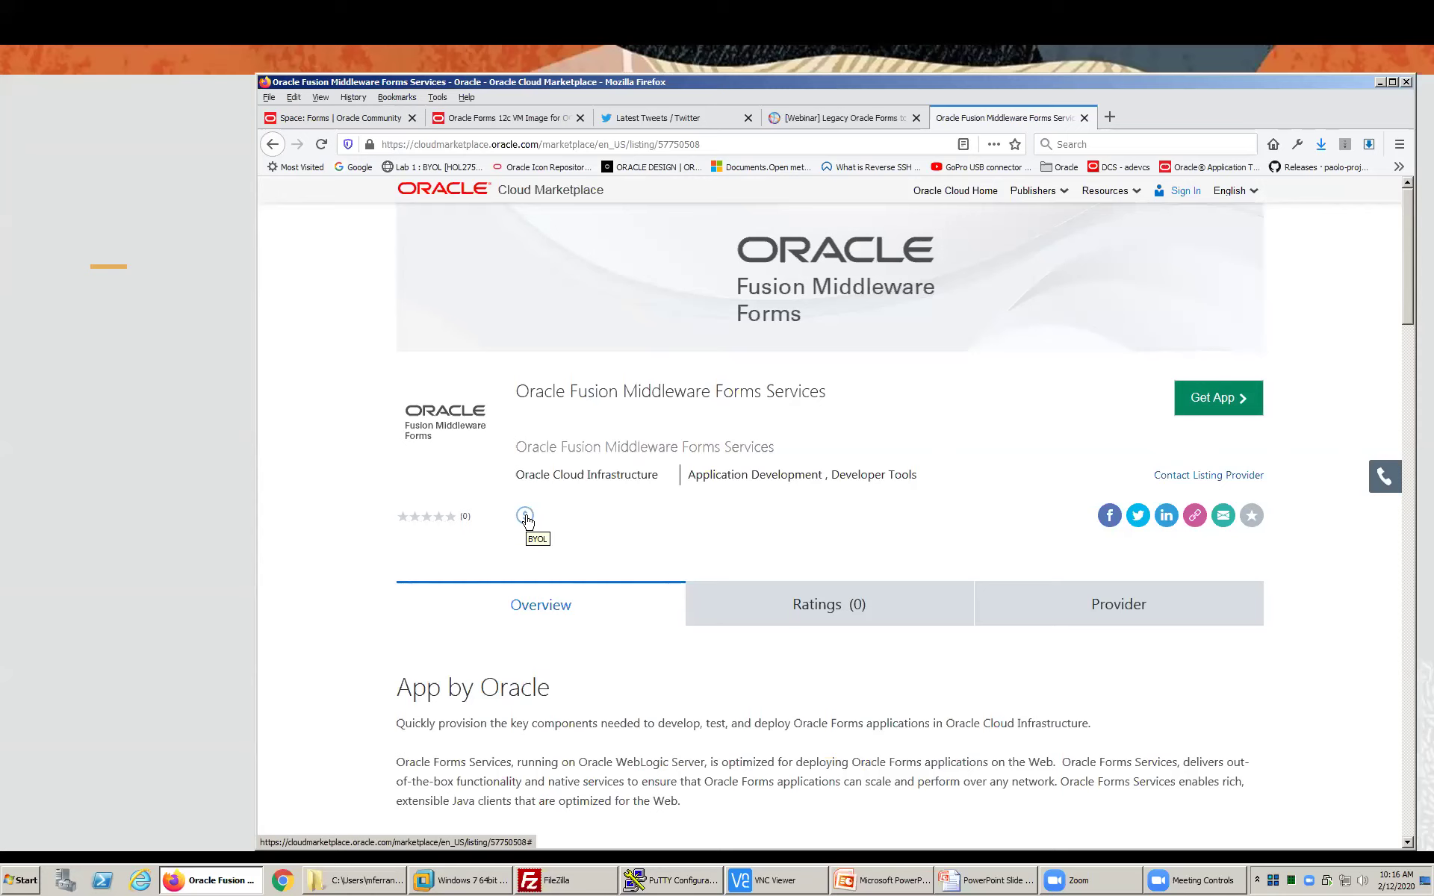
{"action": "scroll", "coordinate": [734, 520], "scroll_direction": "down", "scroll_amount": 4}
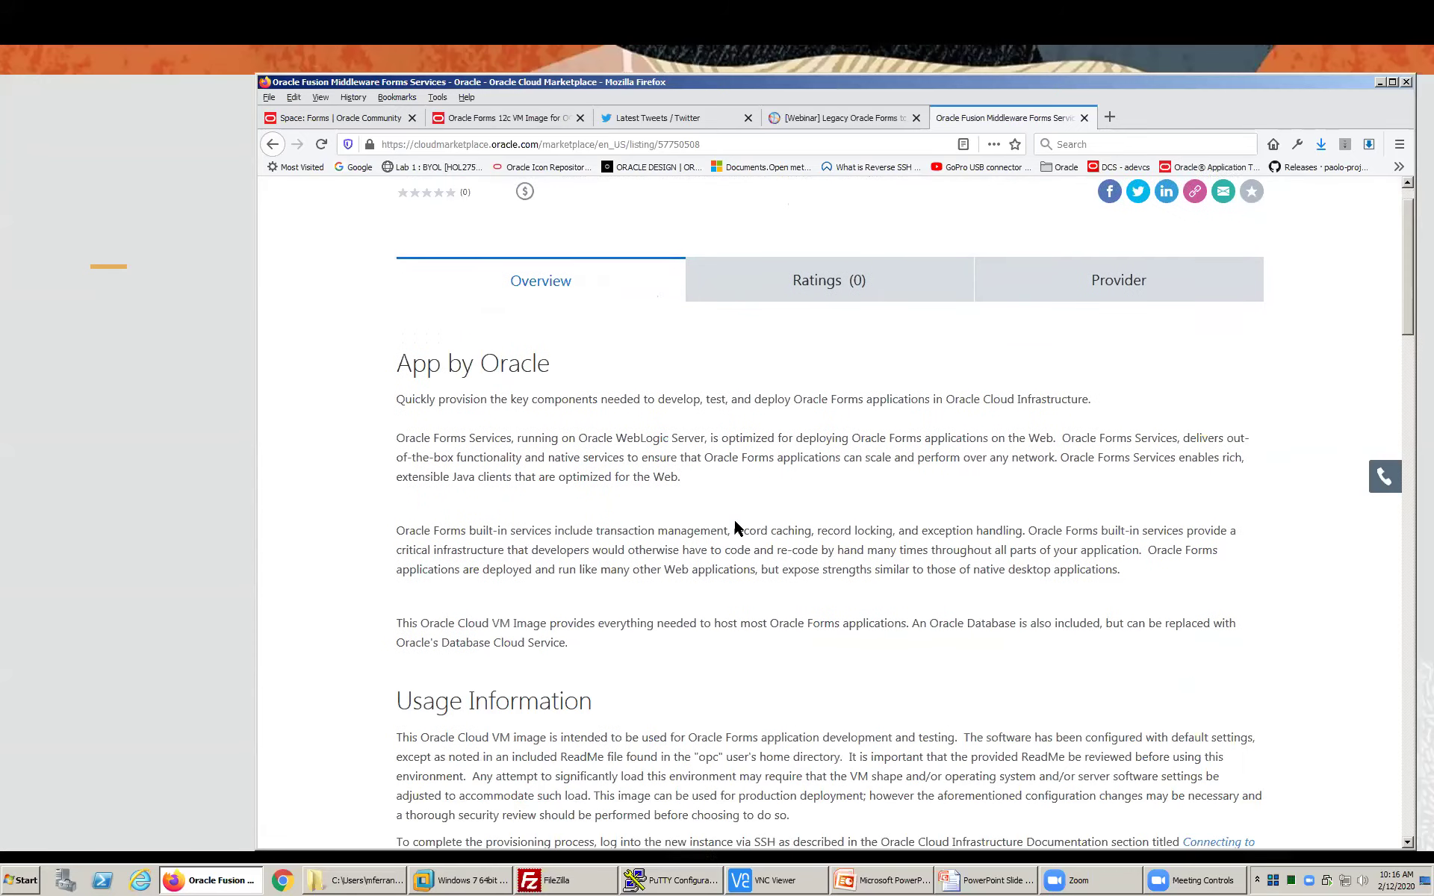
{"action": "scroll", "coordinate": [698, 484], "scroll_direction": "down", "scroll_amount": 5}
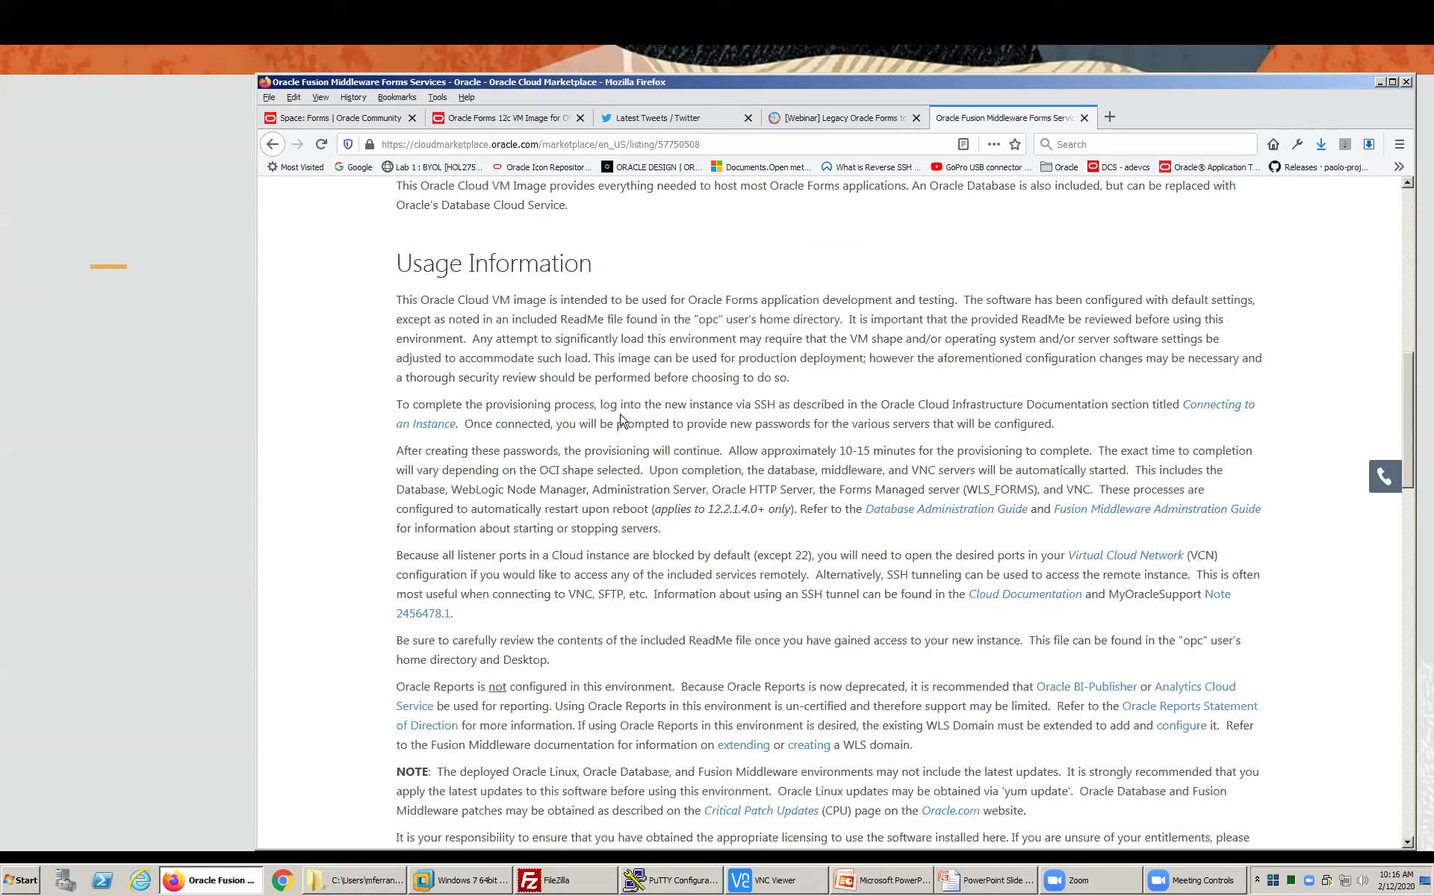
{"action": "left_click_drag", "start_coordinate": [594, 263], "coordinate": [569, 267]}
{"action": "left_click", "coordinate": [569, 267]}
{"action": "scroll", "coordinate": [683, 552], "scroll_direction": "down", "scroll_amount": 4}
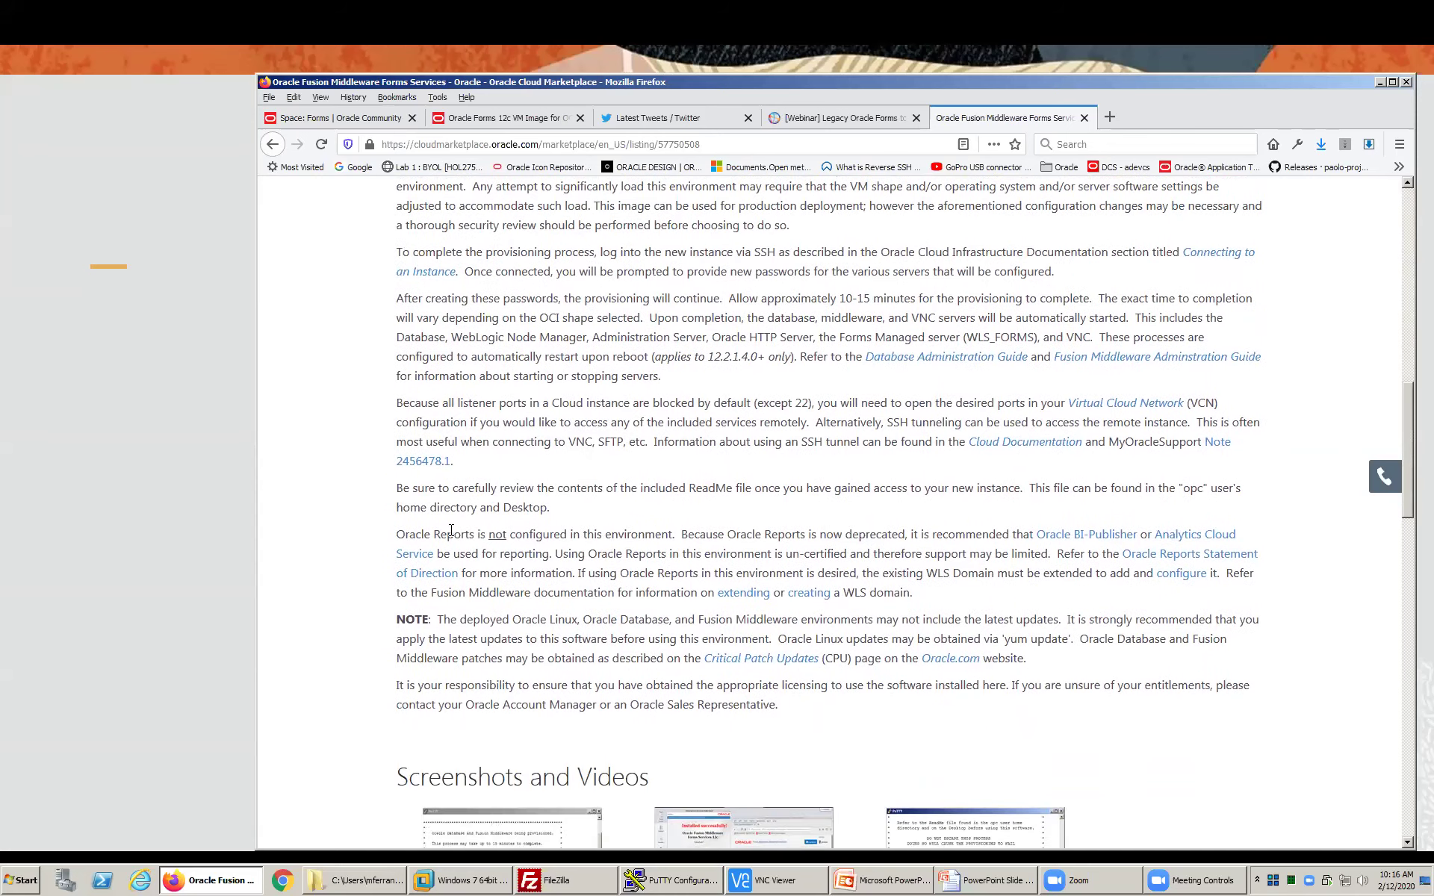
{"action": "left_click_drag", "start_coordinate": [396, 535], "coordinate": [685, 532]}
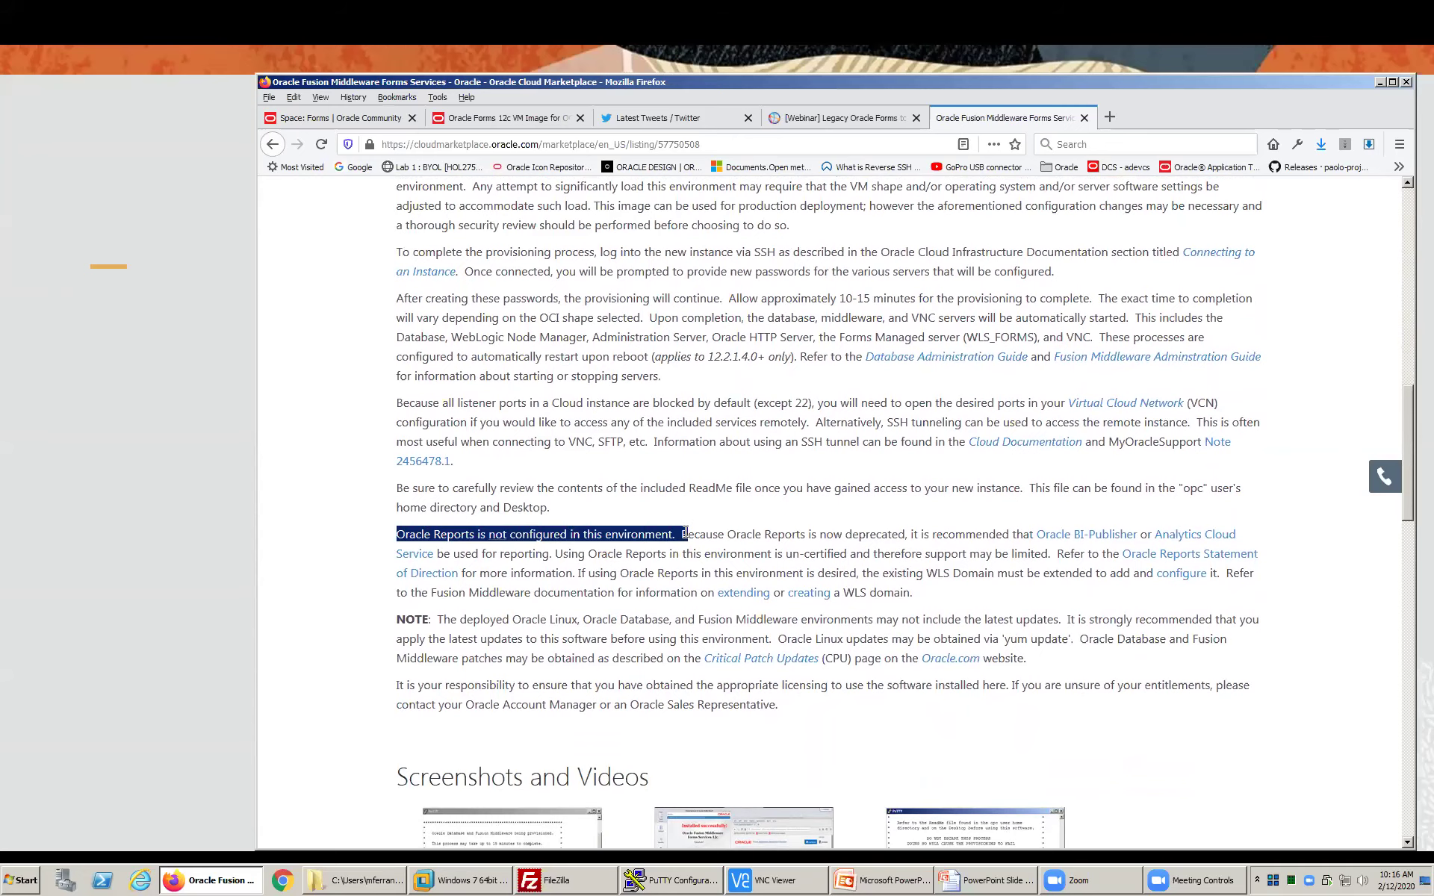
{"action": "scroll", "coordinate": [686, 532], "scroll_direction": "down", "scroll_amount": 10}
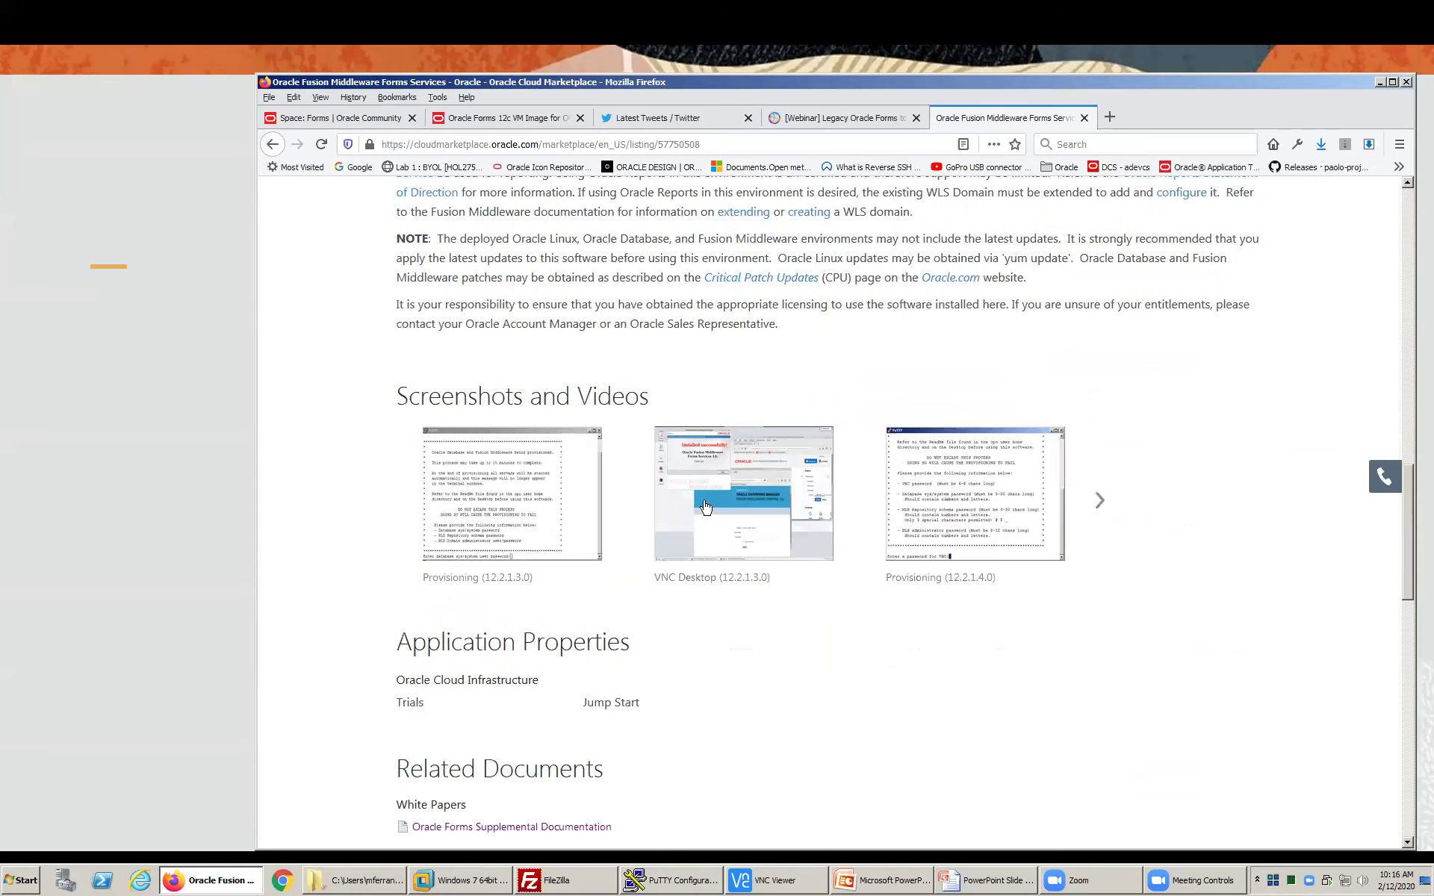
{"action": "left_click", "coordinate": [1100, 500]}
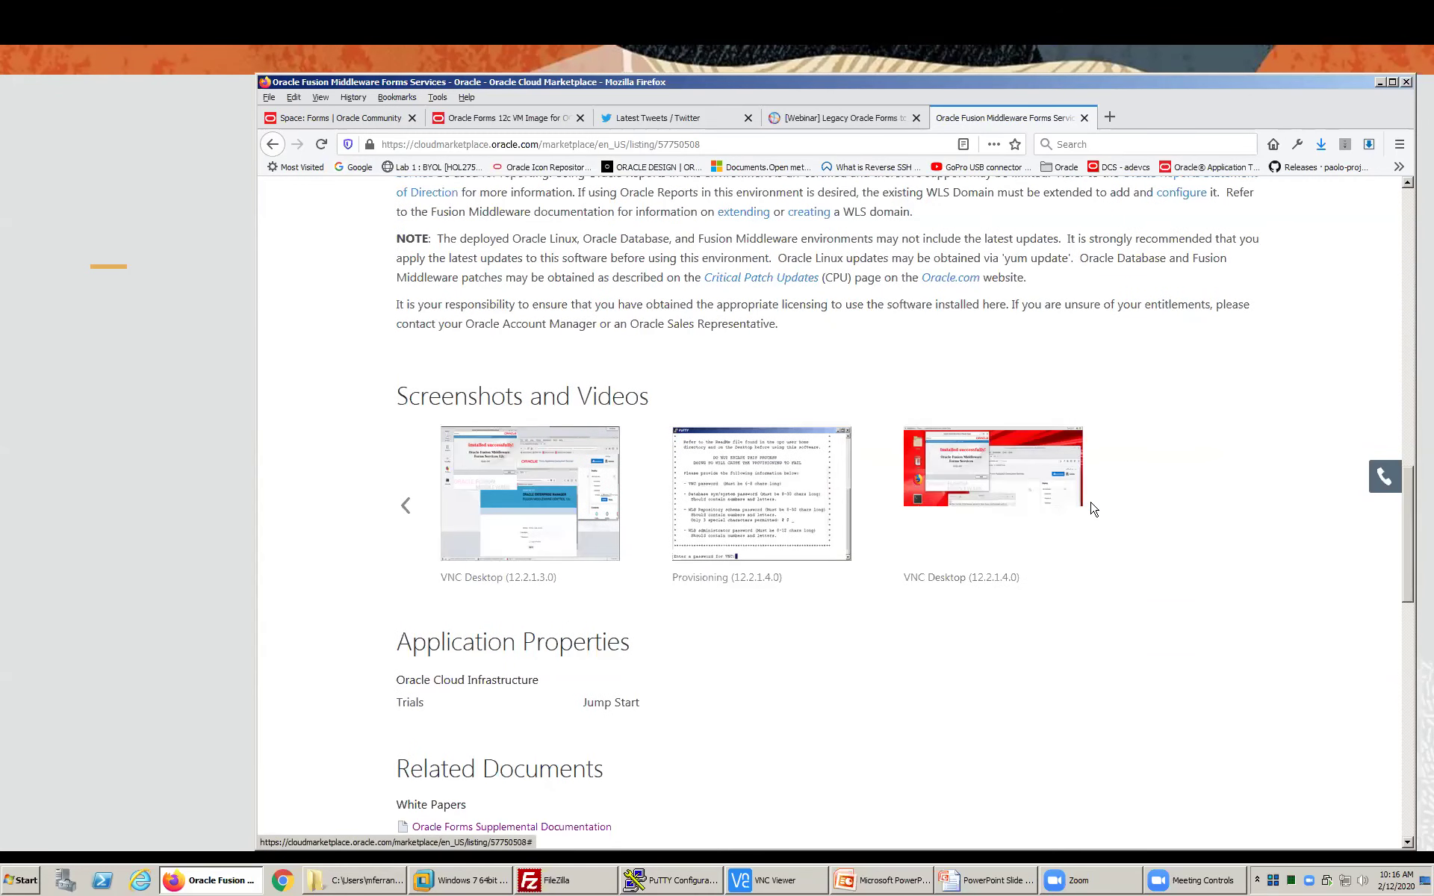
{"action": "scroll", "coordinate": [1090, 506], "scroll_direction": "down", "scroll_amount": 8}
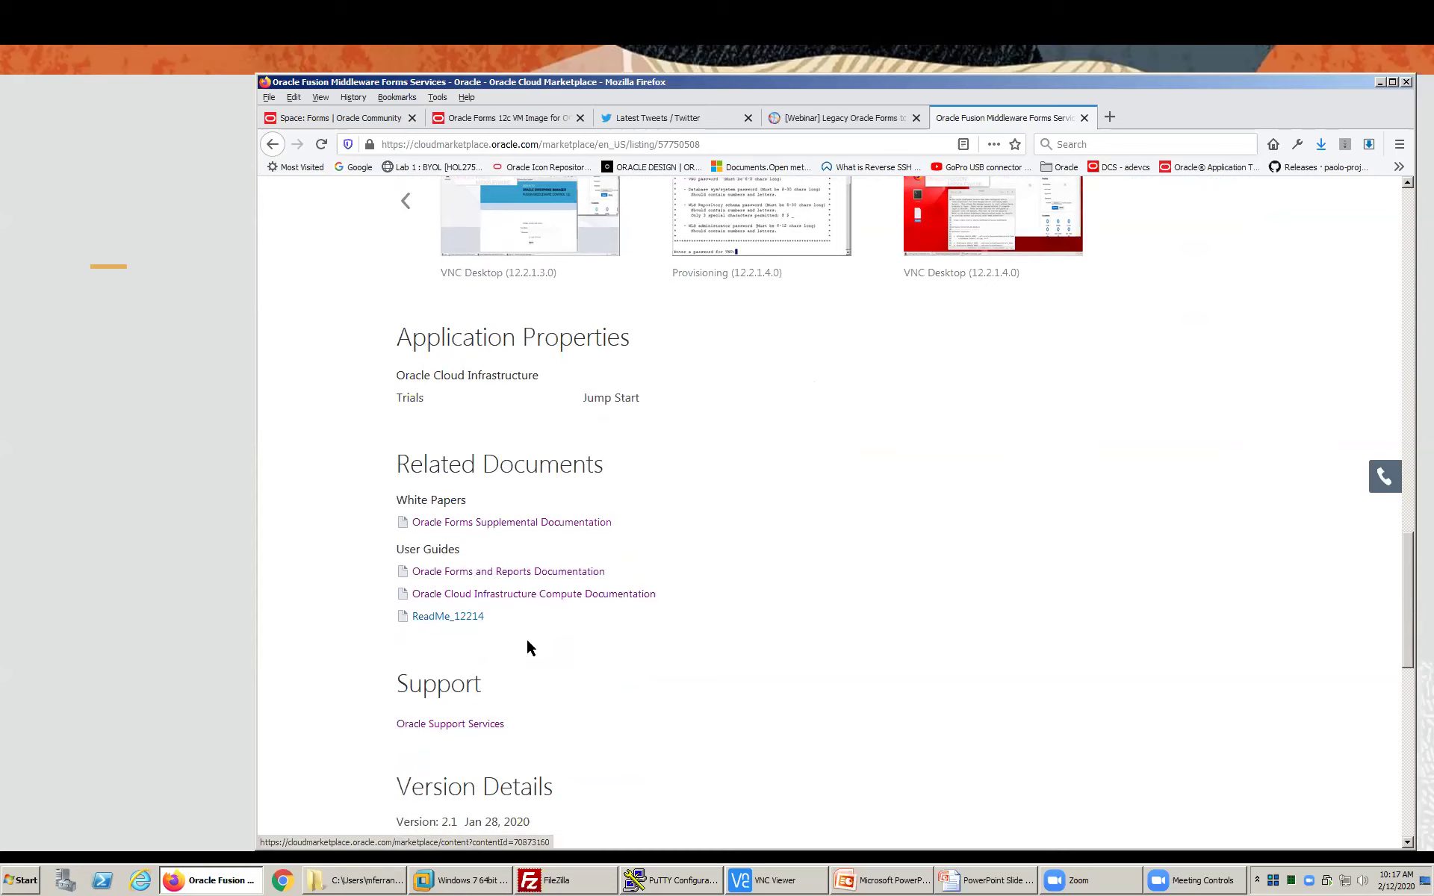
{"action": "scroll", "coordinate": [657, 633], "scroll_direction": "down", "scroll_amount": 3}
{"action": "scroll", "coordinate": [657, 632], "scroll_direction": "down", "scroll_amount": 2}
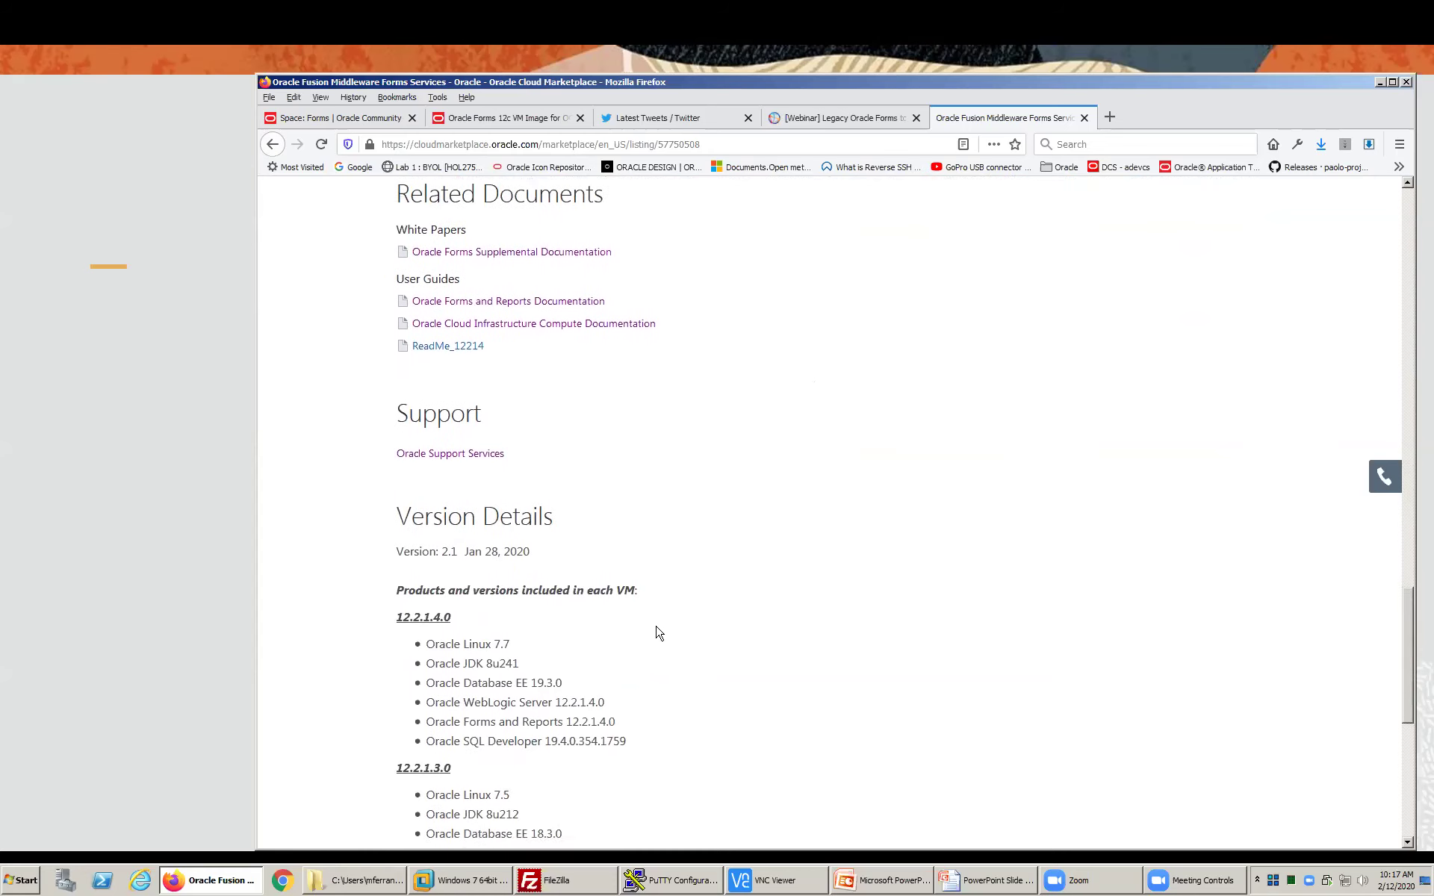
{"action": "left_click_drag", "start_coordinate": [627, 631], "coordinate": [415, 531]}
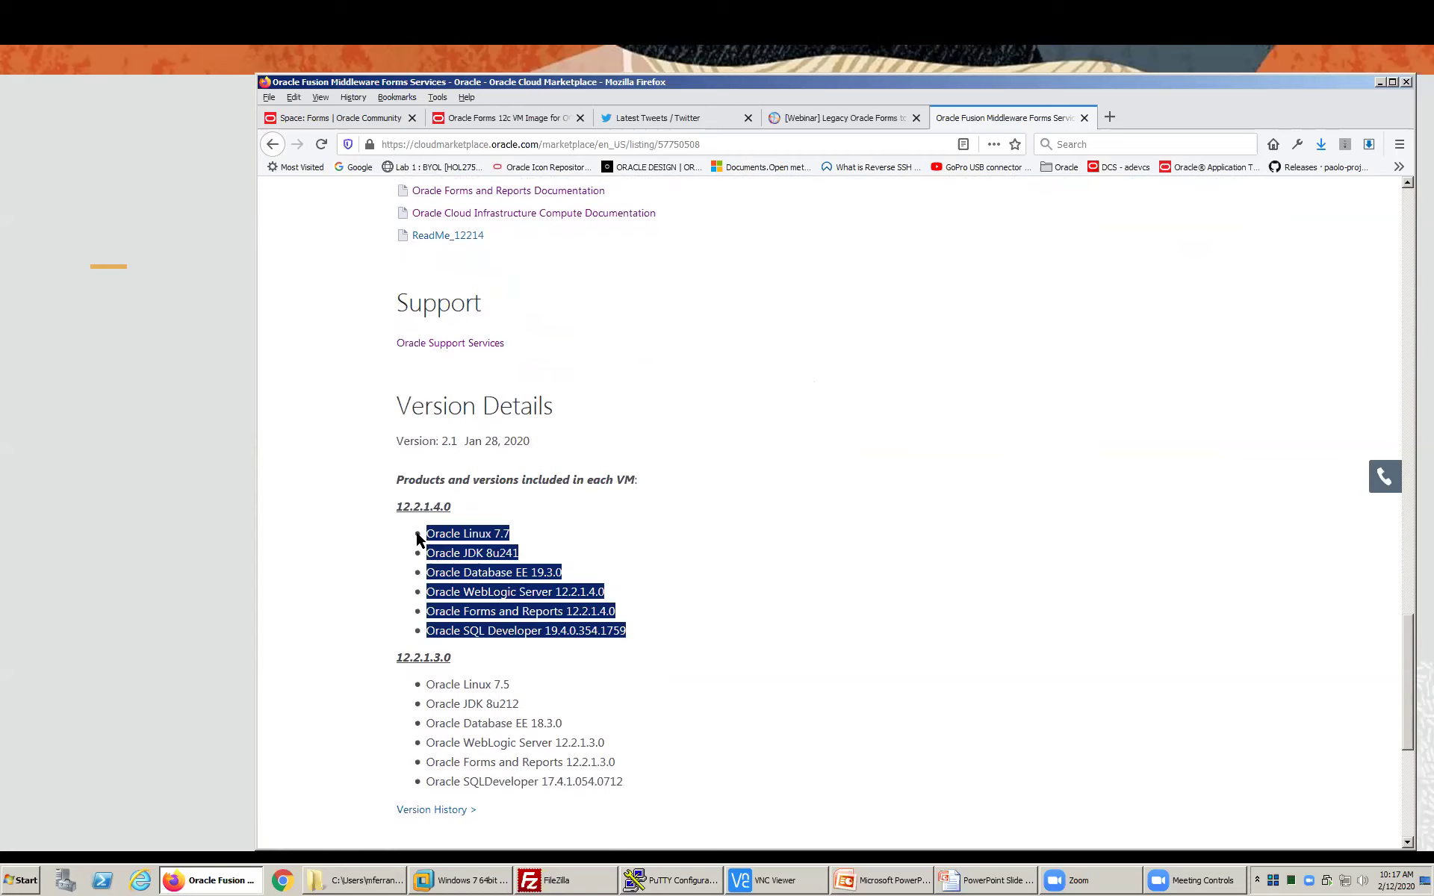
{"action": "left_click", "coordinate": [466, 546]}
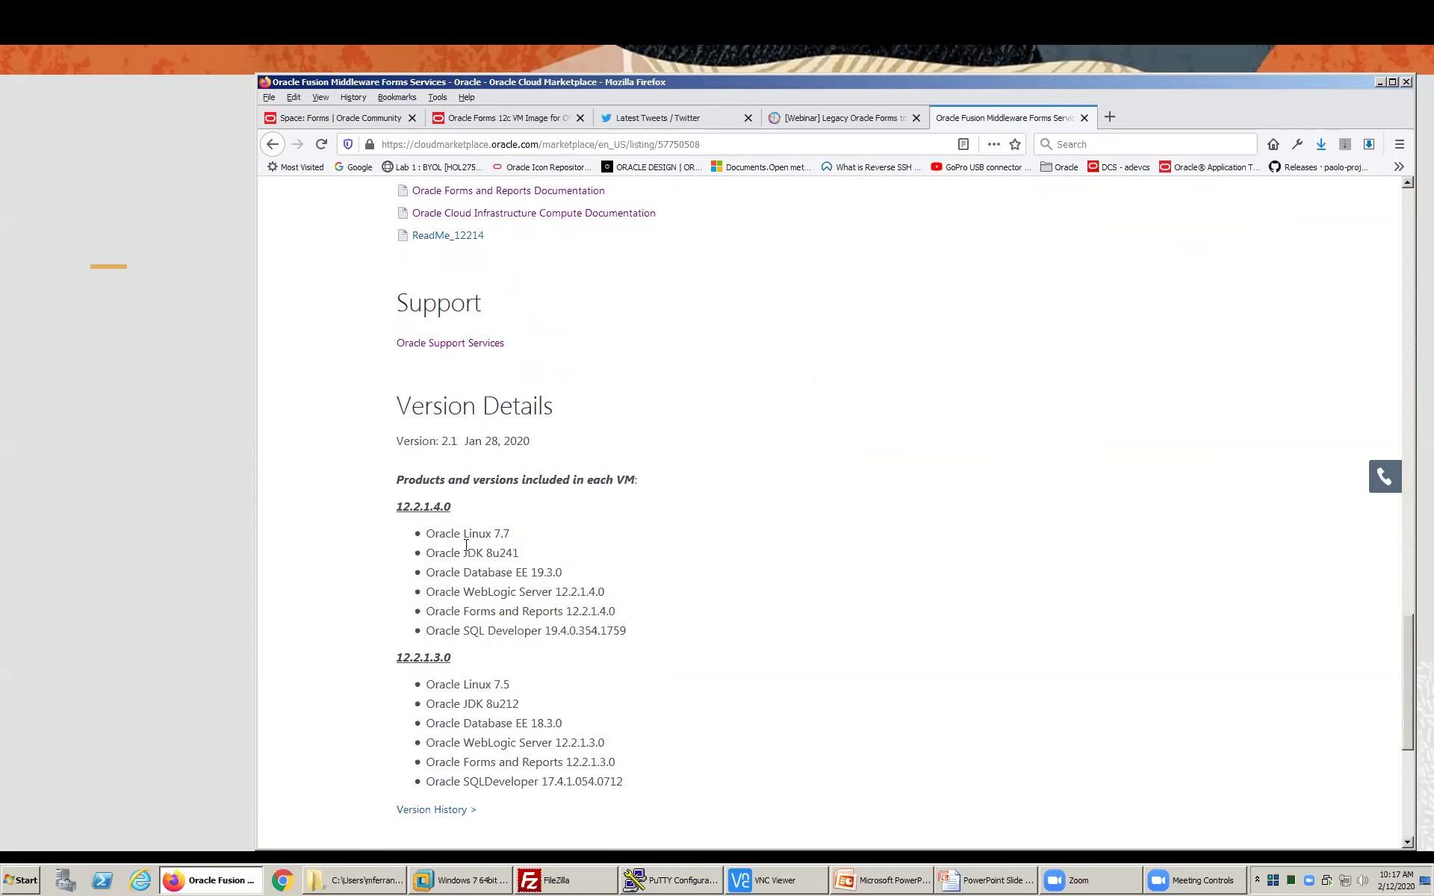
{"action": "left_click_drag", "start_coordinate": [486, 553], "coordinate": [522, 559]}
{"action": "left_click", "coordinate": [528, 554]}
{"action": "scroll", "coordinate": [805, 581], "scroll_direction": "up", "scroll_amount": 1}
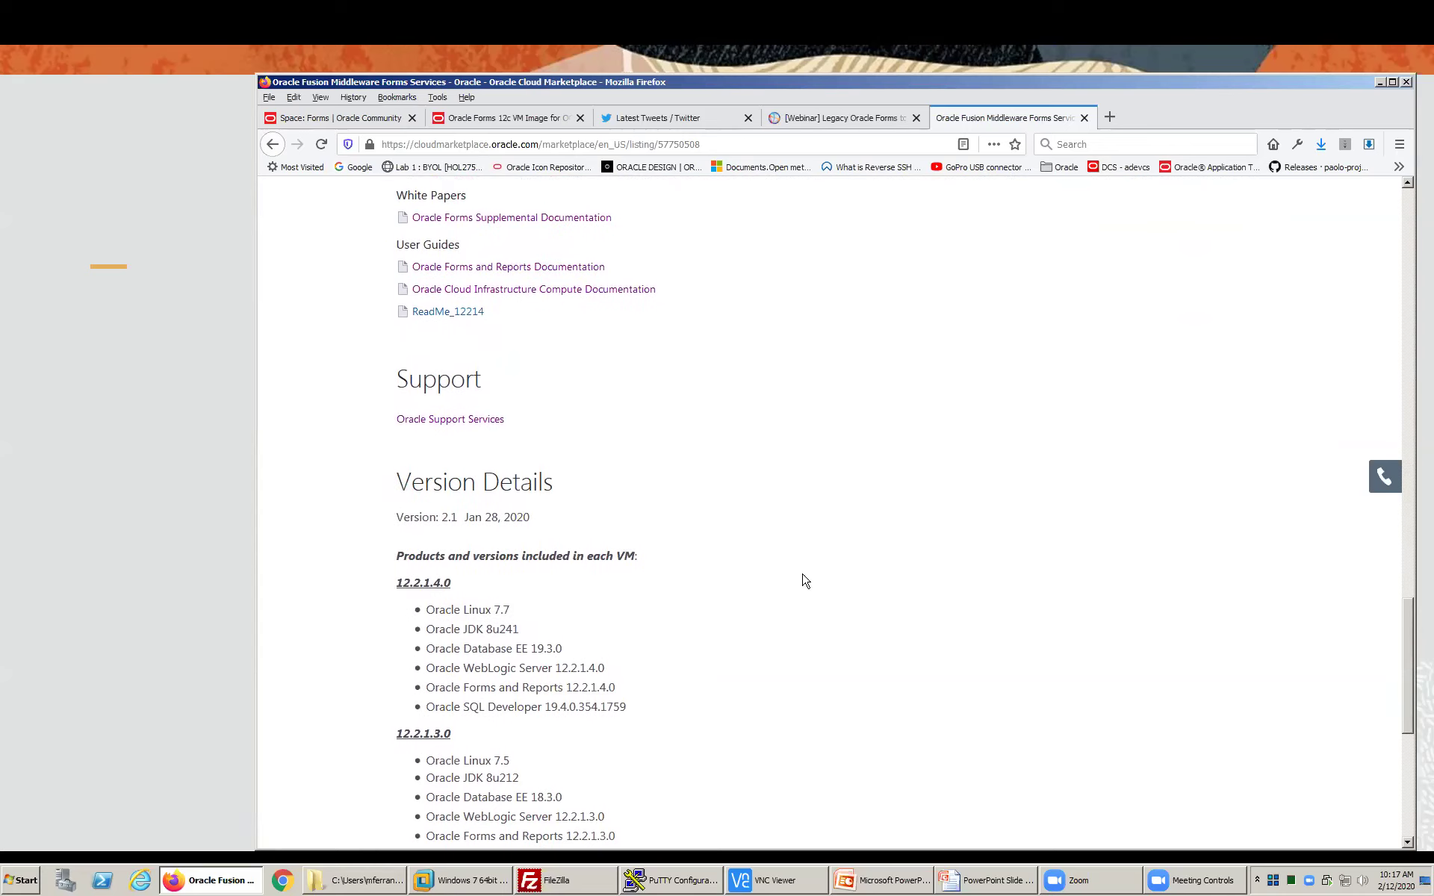
{"action": "scroll", "coordinate": [805, 581], "scroll_direction": "up", "scroll_amount": 20}
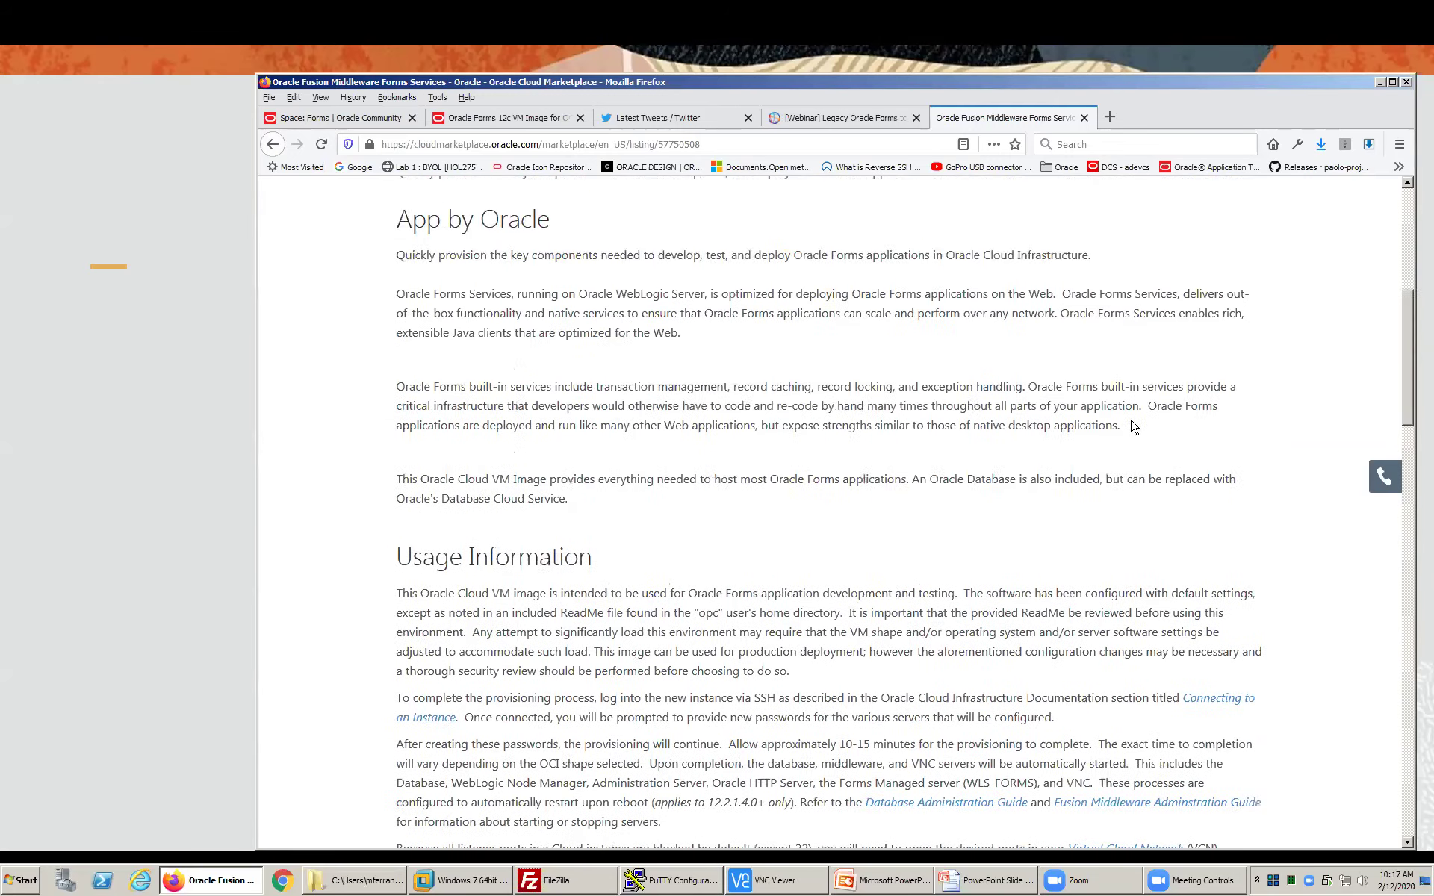
{"action": "scroll", "coordinate": [1134, 426], "scroll_direction": "up", "scroll_amount": 6}
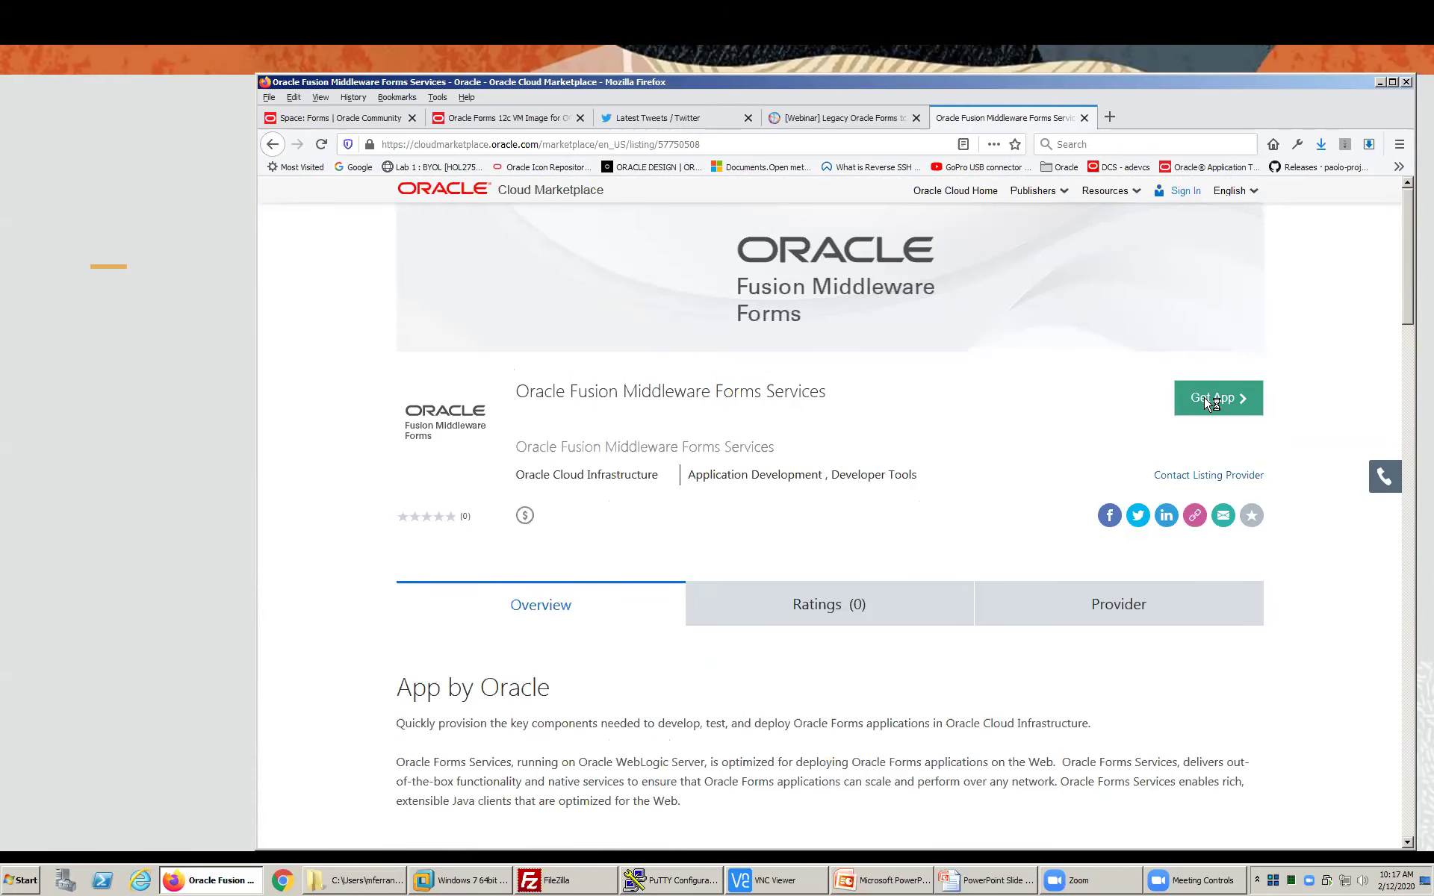
- Get the Forms Services app in region US East (Ashburn) and proceed to sign in
{"action": "left_click", "coordinate": [1205, 404]}
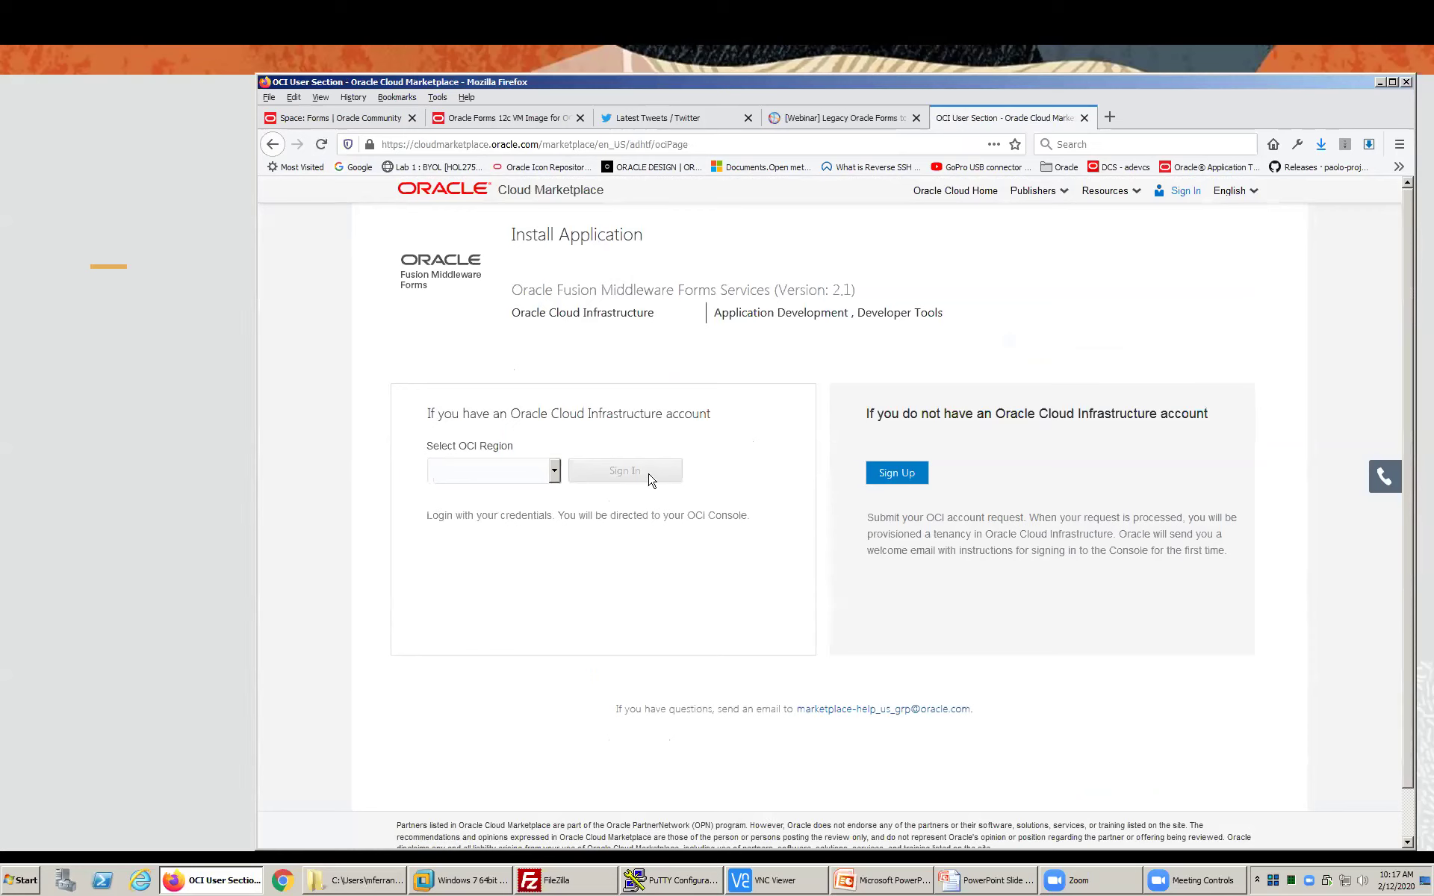
{"action": "left_click", "coordinate": [555, 472]}
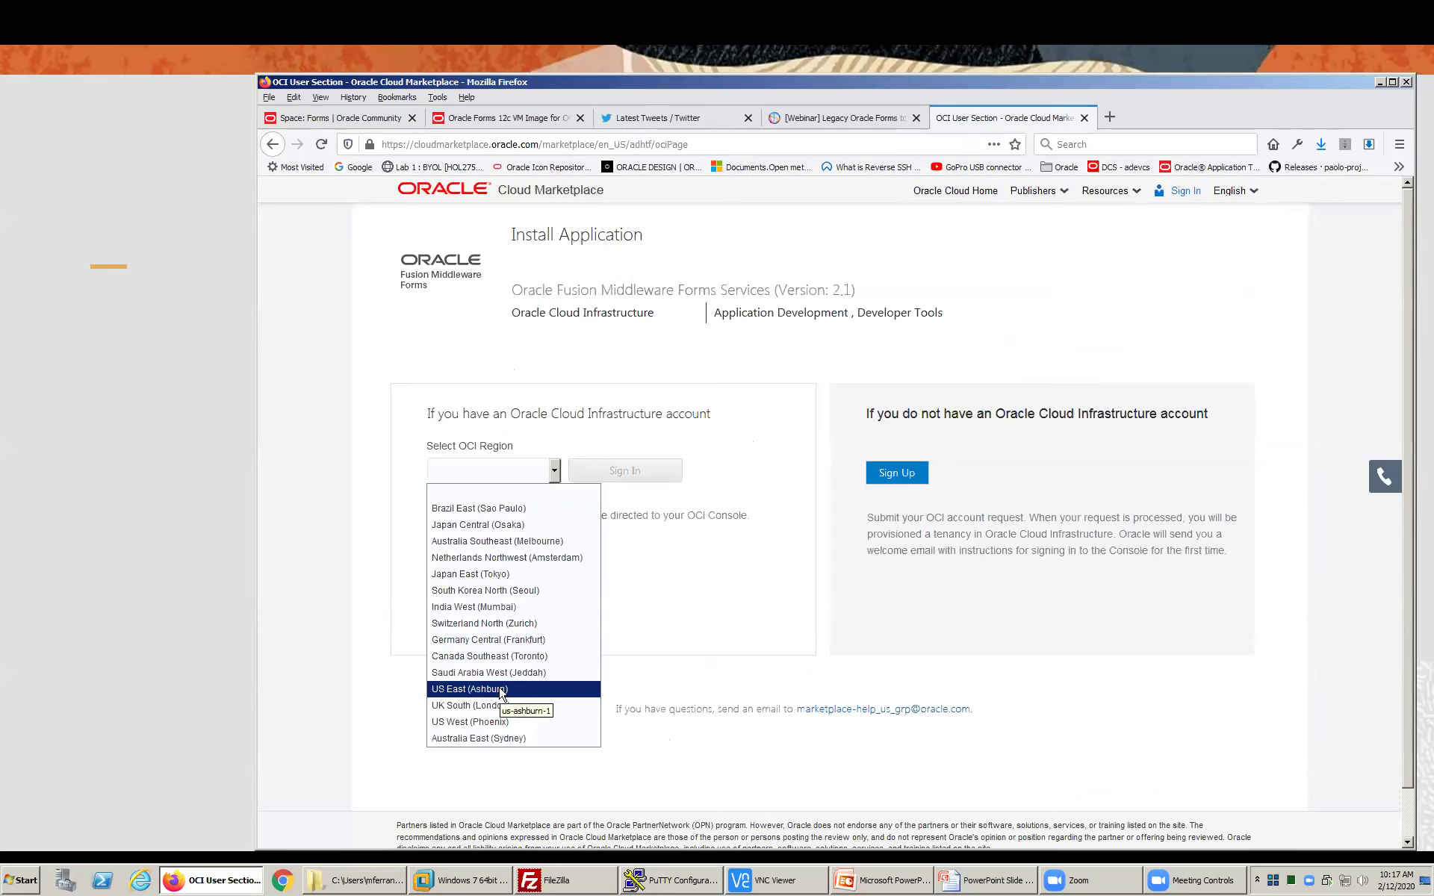
{"action": "left_click", "coordinate": [501, 691]}
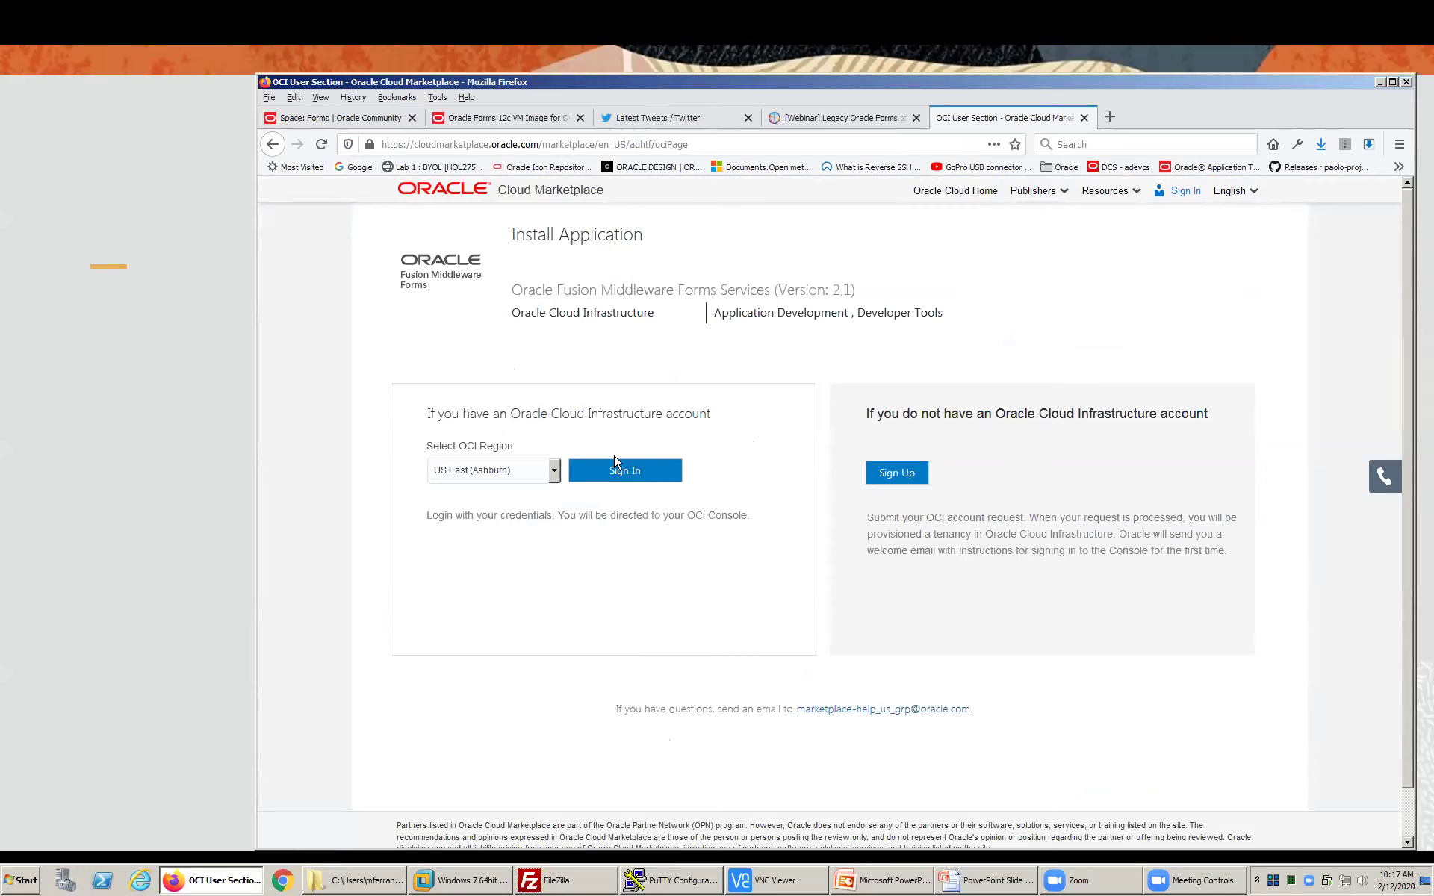
{"action": "left_click", "coordinate": [633, 485]}
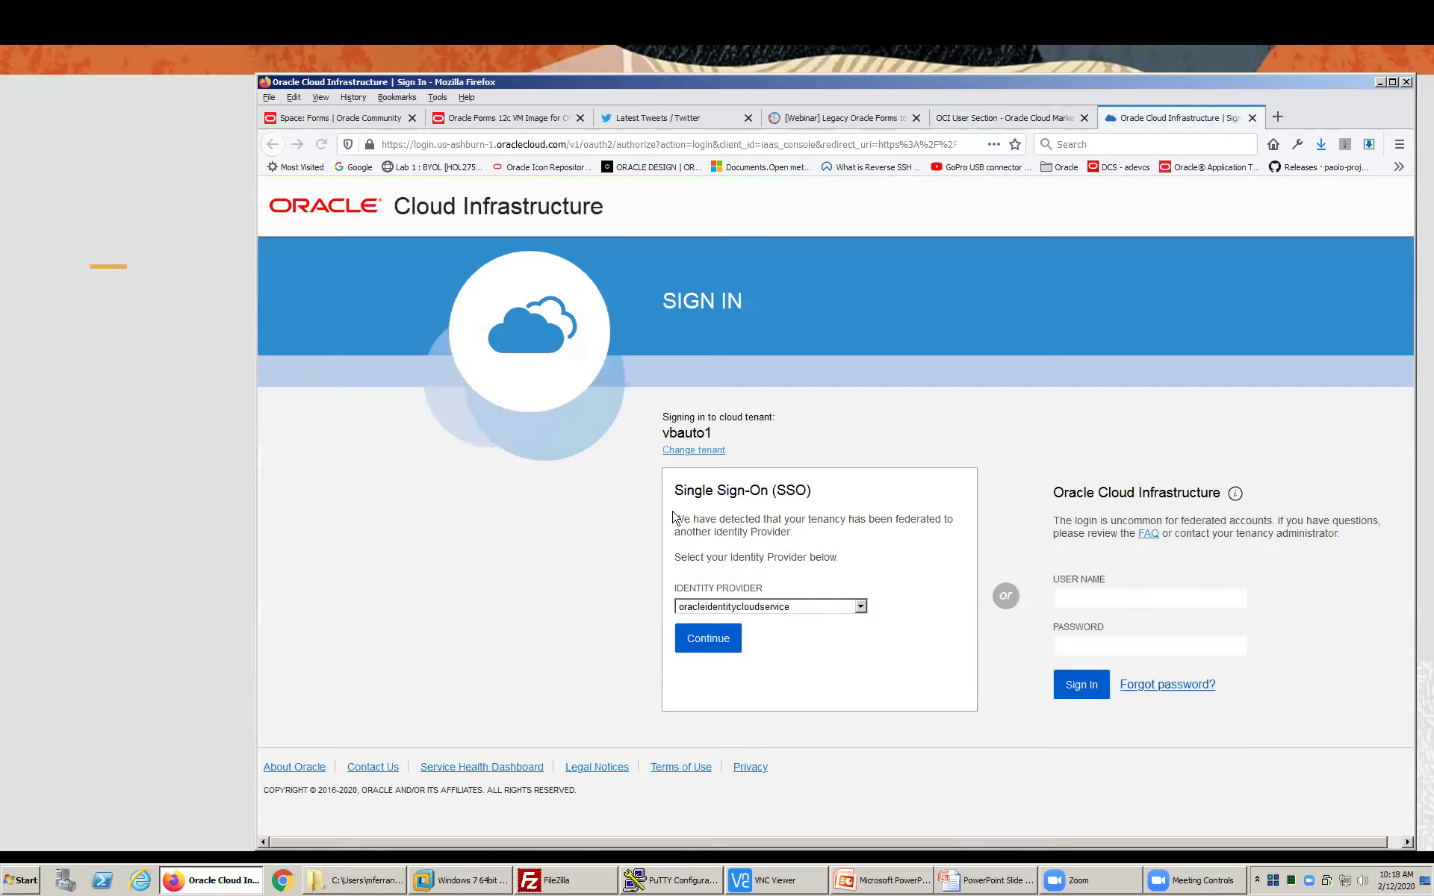
- Sign in via the identity cloud service provider with the saved credentials and review the overview
{"action": "left_click", "coordinate": [714, 635]}
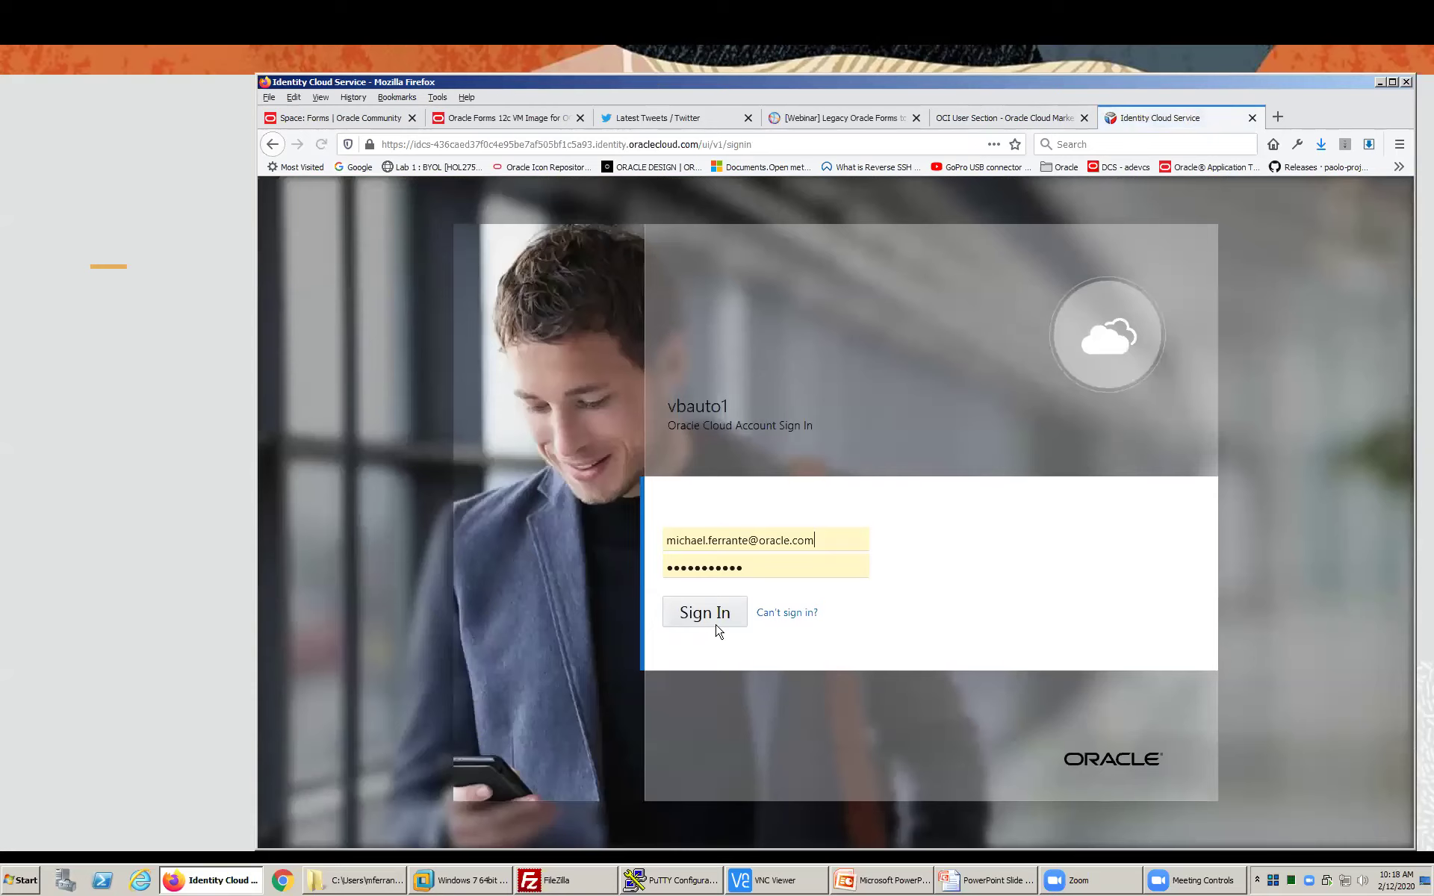
{"action": "left_click", "coordinate": [705, 614]}
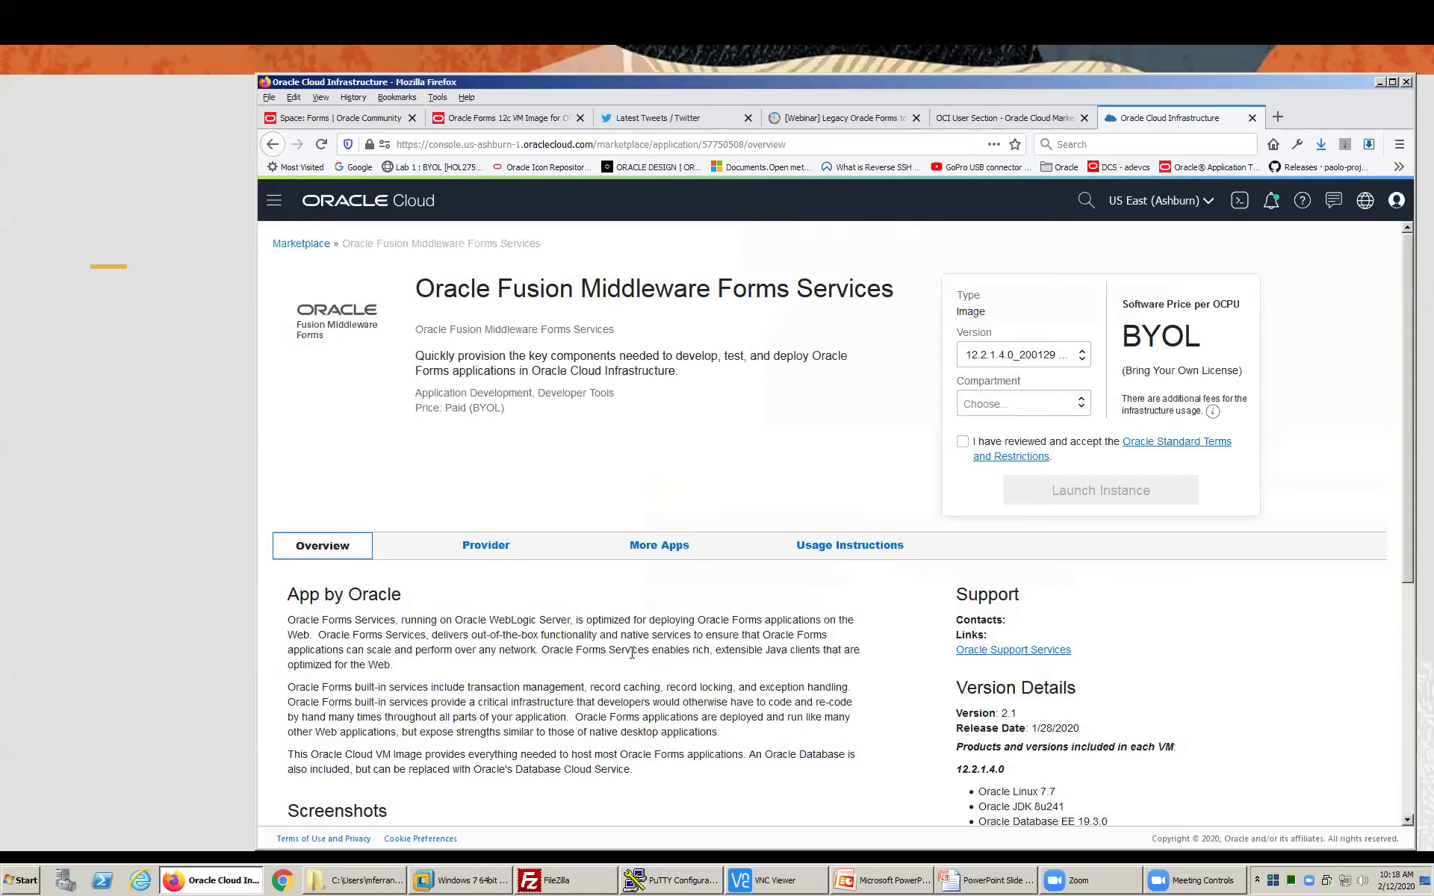
{"action": "scroll", "coordinate": [631, 654], "scroll_direction": "down", "scroll_amount": 3}
{"action": "scroll", "coordinate": [631, 655], "scroll_direction": "down", "scroll_amount": 3}
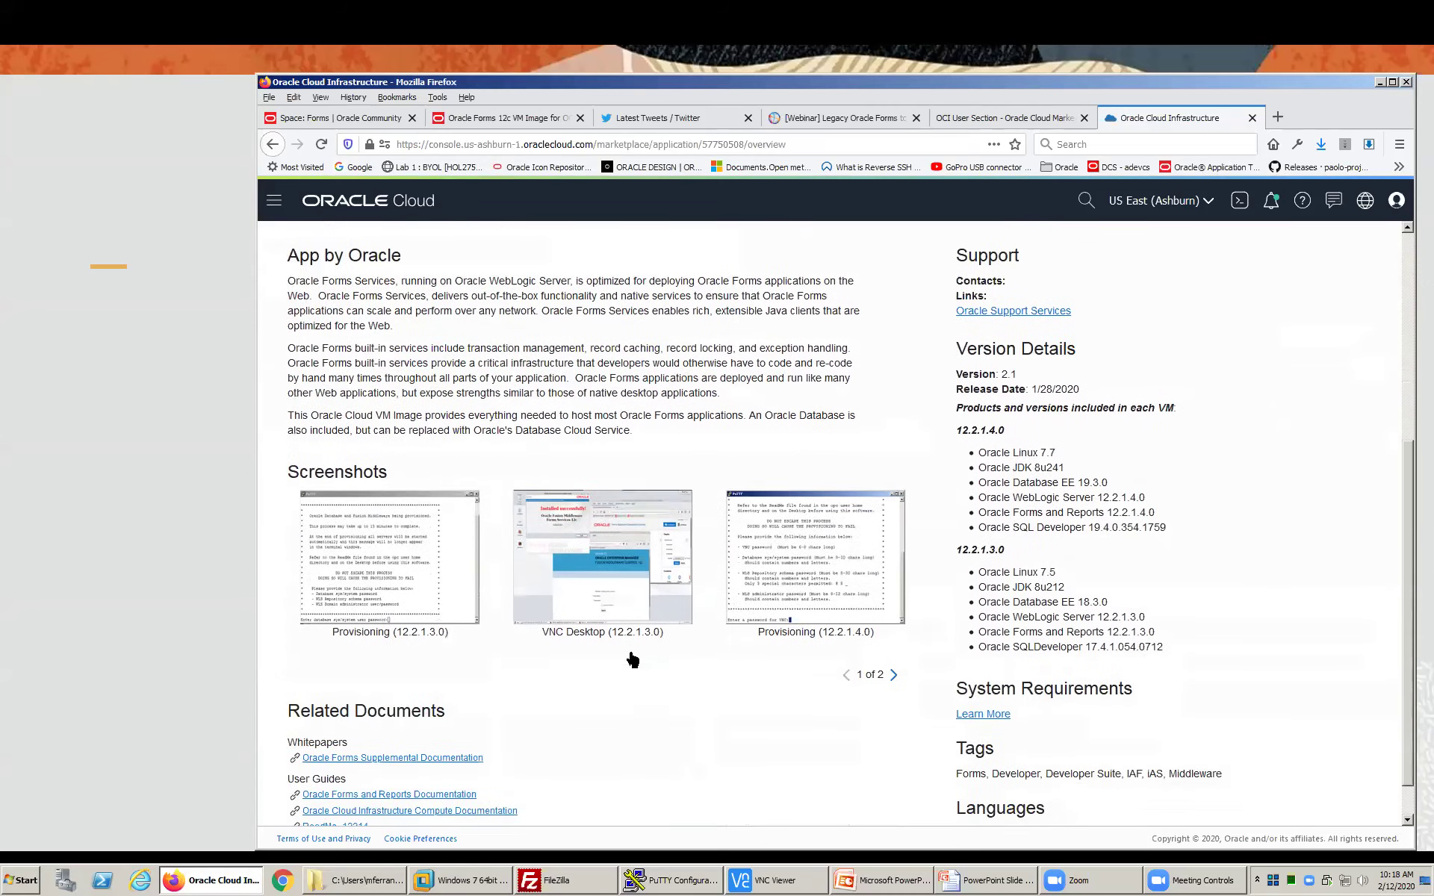
{"action": "scroll", "coordinate": [630, 653], "scroll_direction": "up", "scroll_amount": 2}
- Show the Usage Instructions and highlight the paragraph about blocked listener ports
{"action": "scroll", "coordinate": [630, 651], "scroll_direction": "up", "scroll_amount": 2}
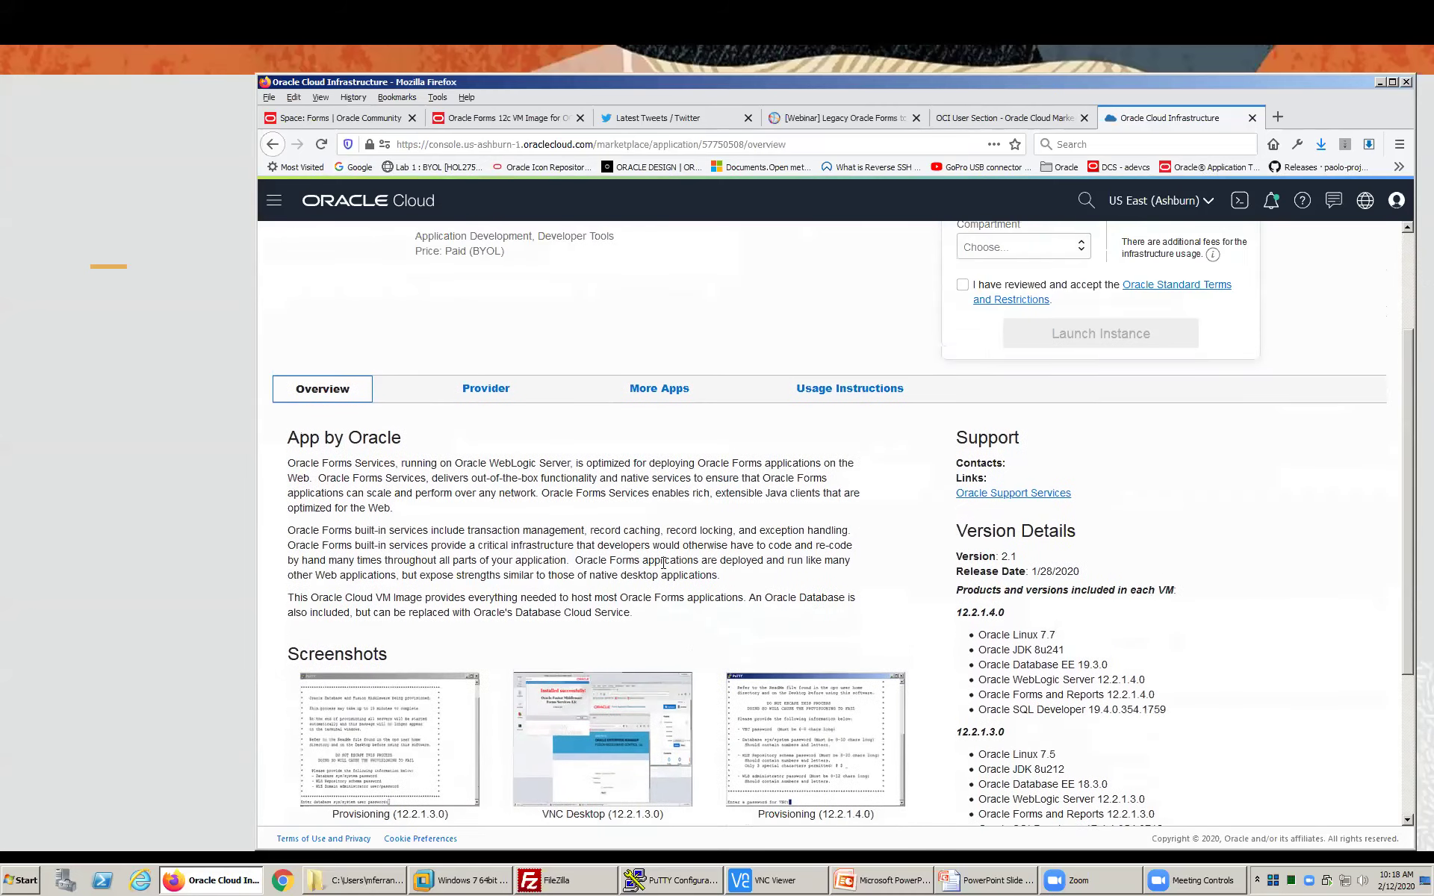
{"action": "left_click", "coordinate": [825, 396]}
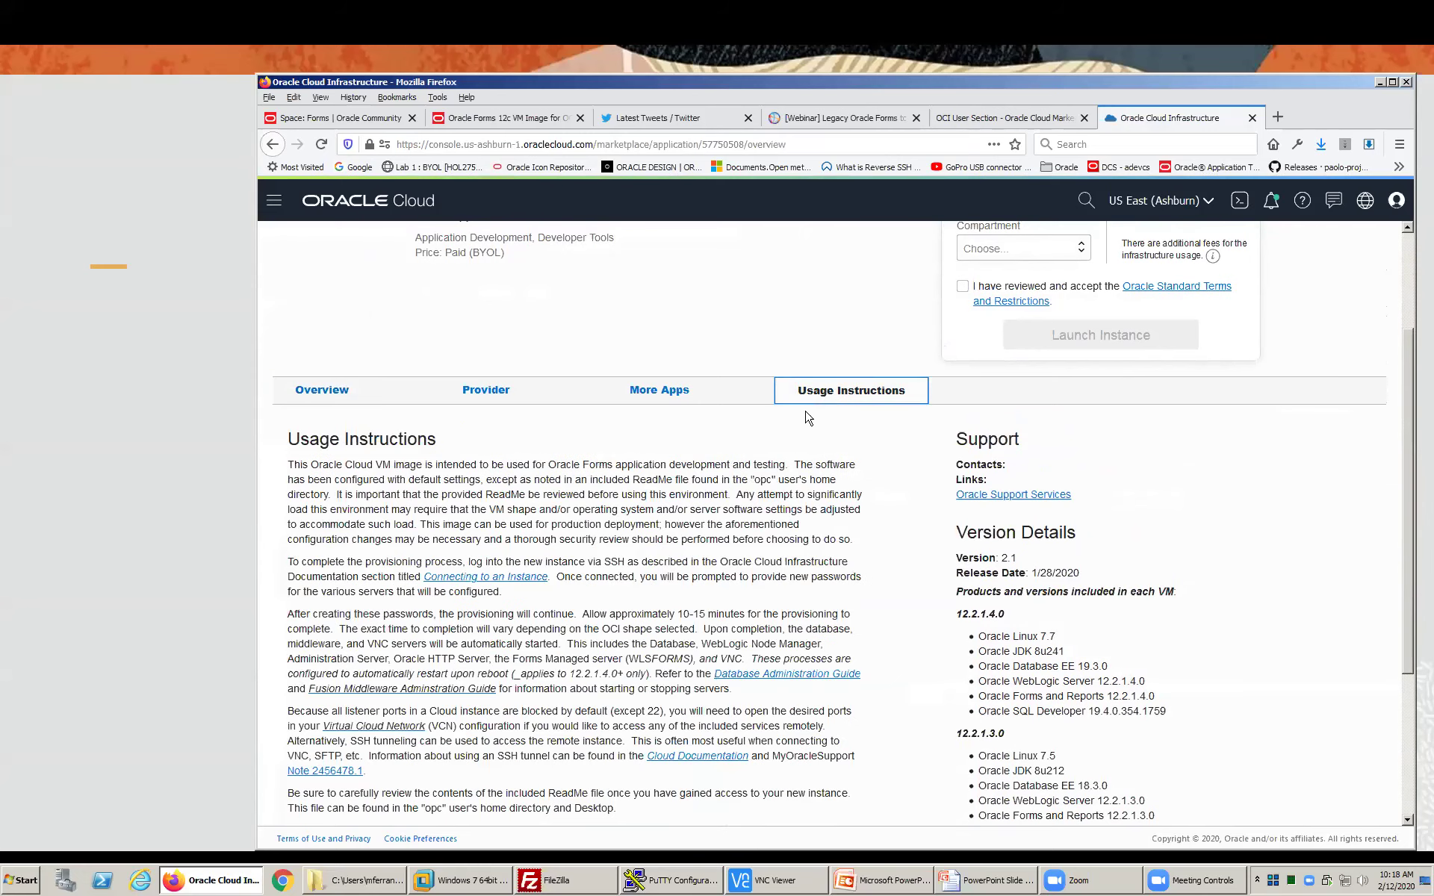
{"action": "scroll", "coordinate": [702, 507], "scroll_direction": "down", "scroll_amount": 2}
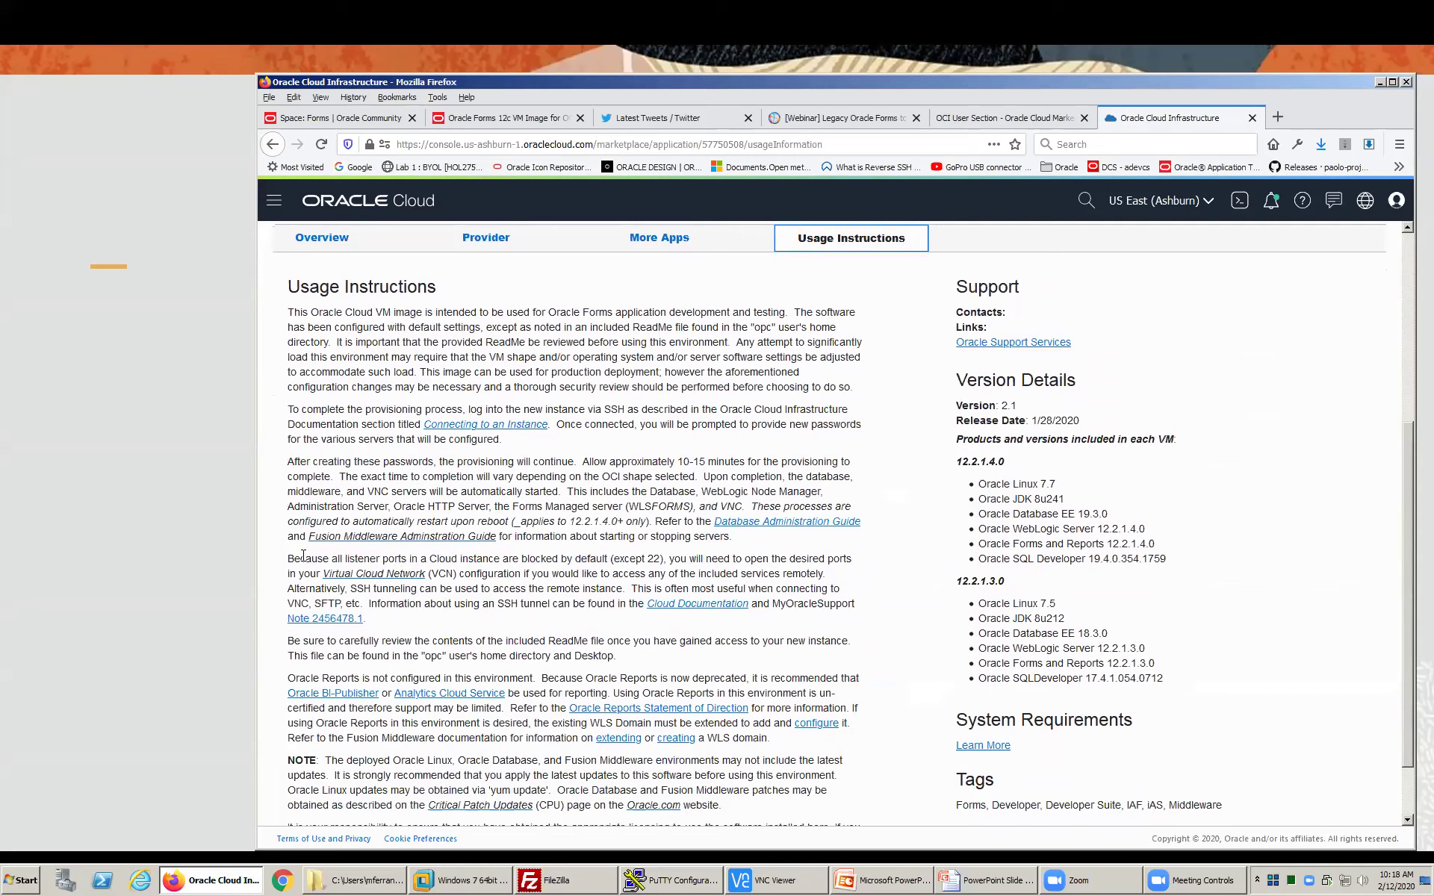
{"action": "left_click_drag", "start_coordinate": [288, 559], "coordinate": [611, 621]}
{"action": "left_click", "coordinate": [611, 621]}
{"action": "left_click_drag", "start_coordinate": [331, 556], "coordinate": [442, 641]}
{"action": "left_click", "coordinate": [491, 605]}
{"action": "scroll", "coordinate": [542, 604], "scroll_direction": "up", "scroll_amount": 5}
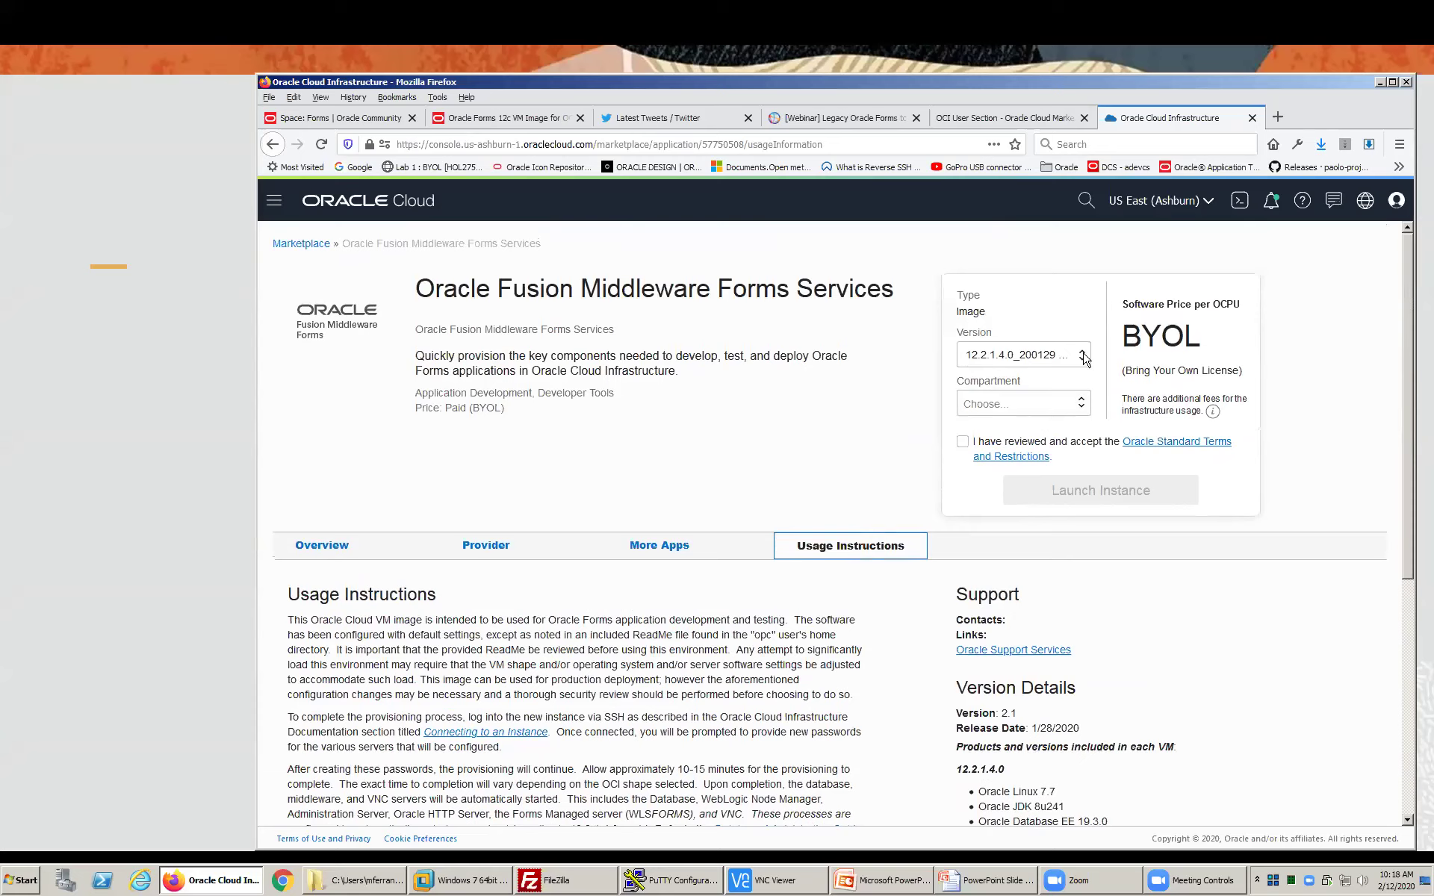
- Keep version 12.2.1.4.0_200129, choose the vbauto1 (root) compartment, and highlight the BYOL price
{"action": "left_click", "coordinate": [1082, 355]}
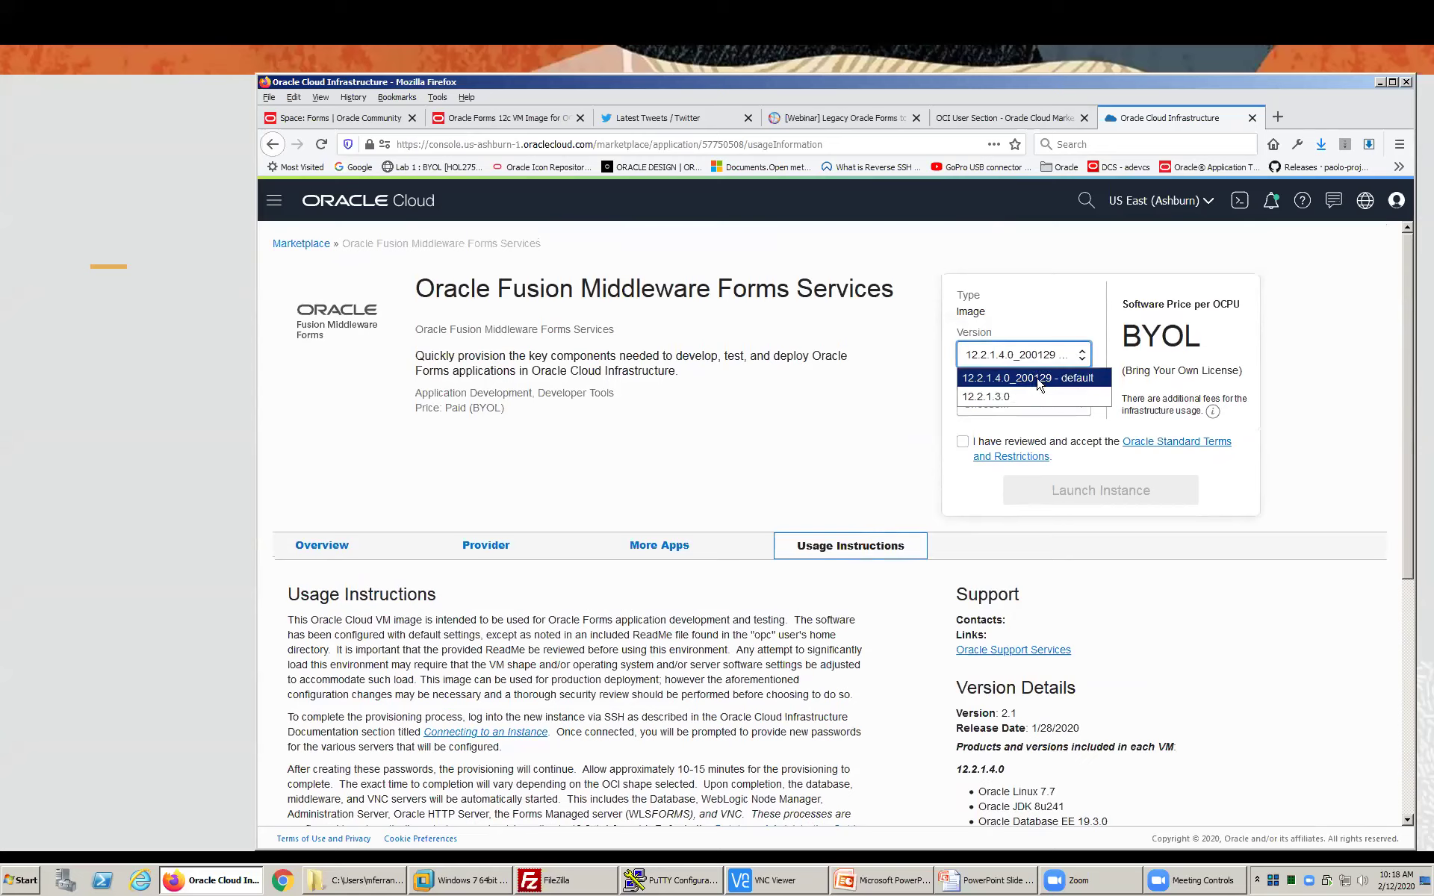
{"action": "left_click", "coordinate": [1038, 379]}
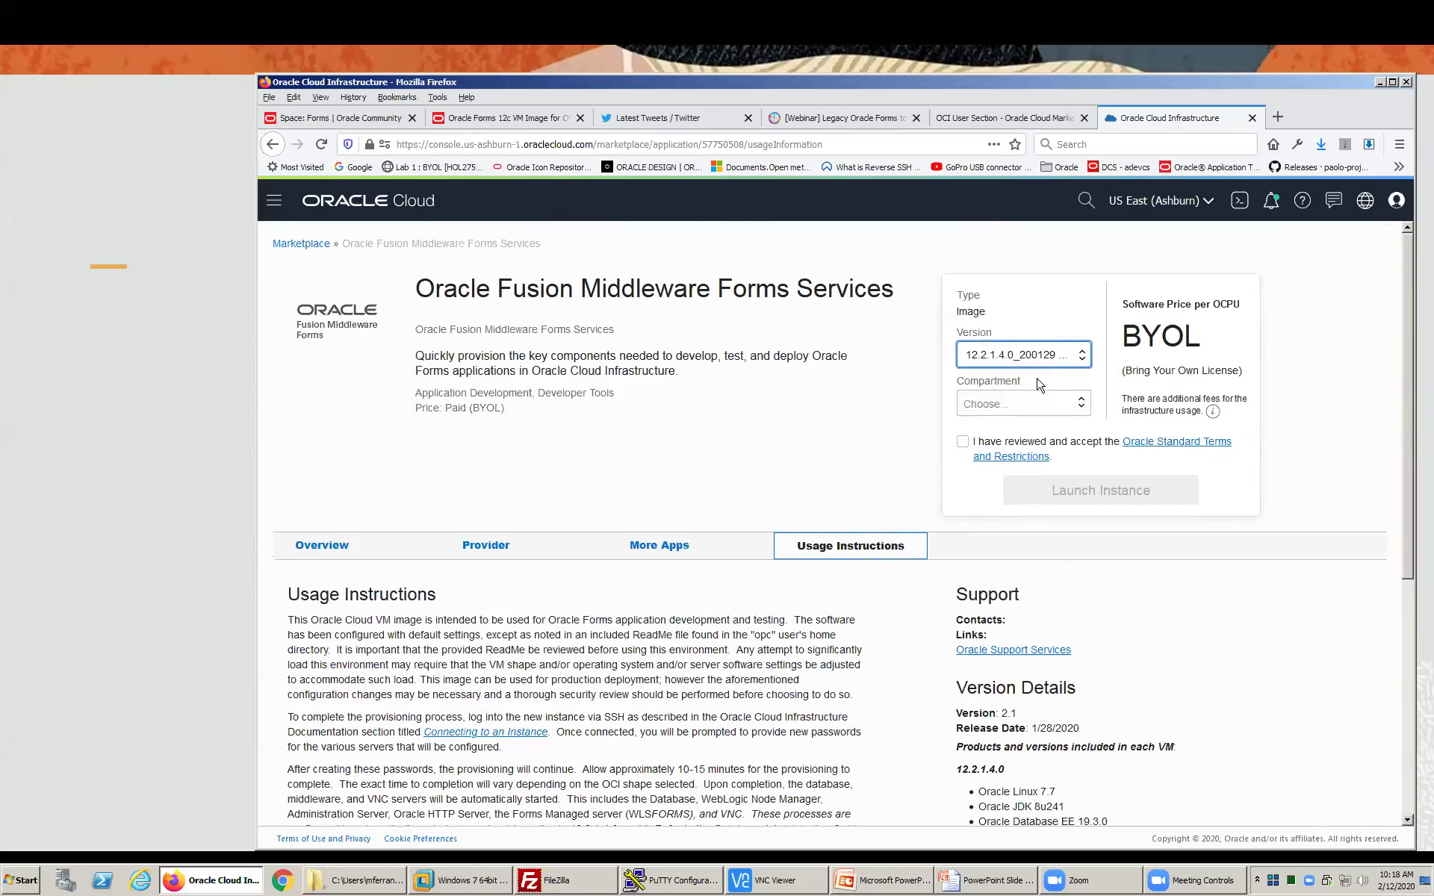
{"action": "left_click", "coordinate": [1080, 405]}
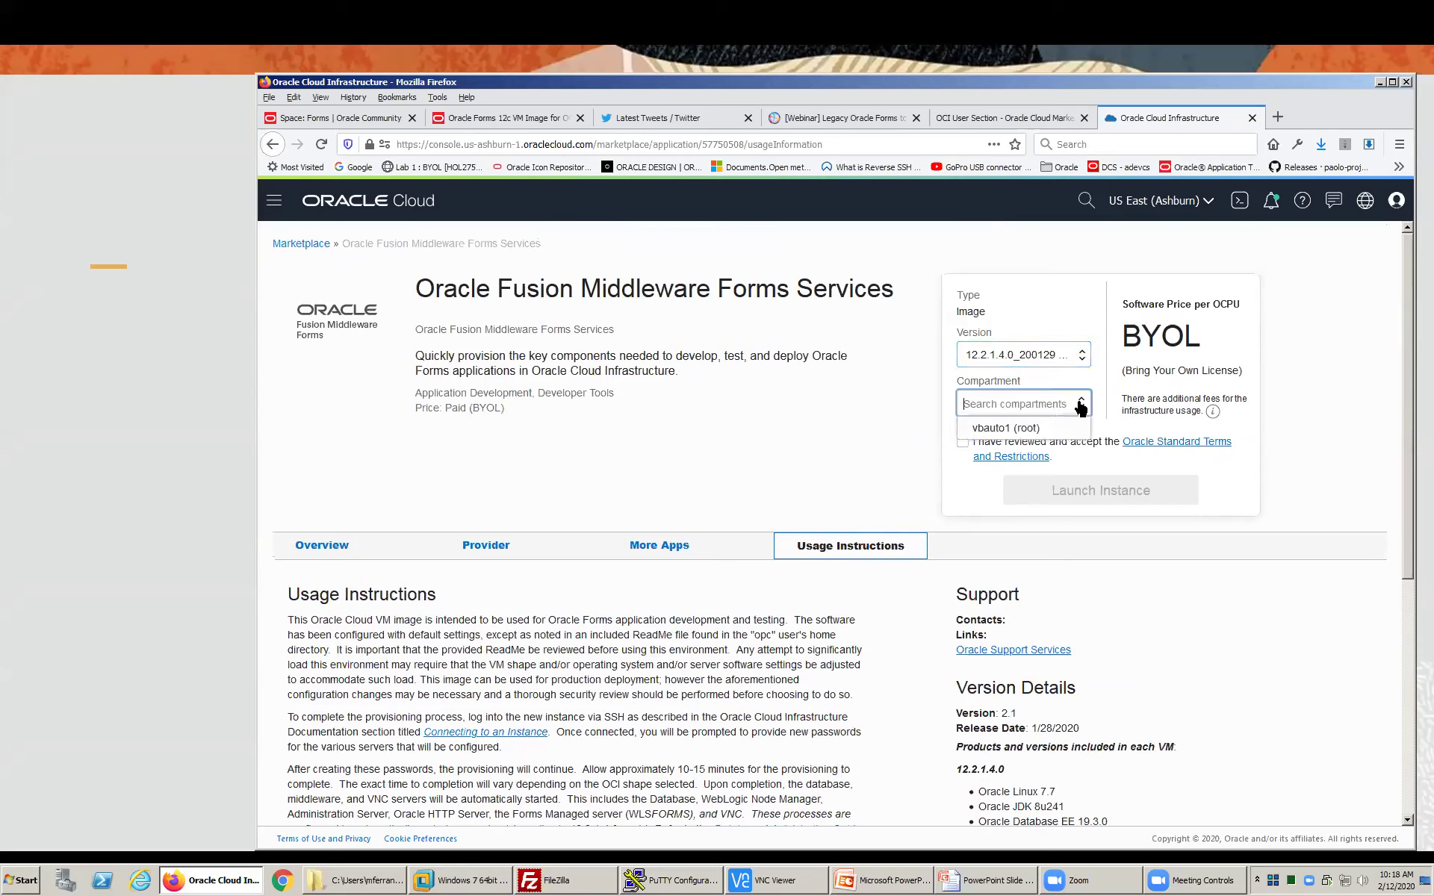
{"action": "left_click", "coordinate": [1000, 428]}
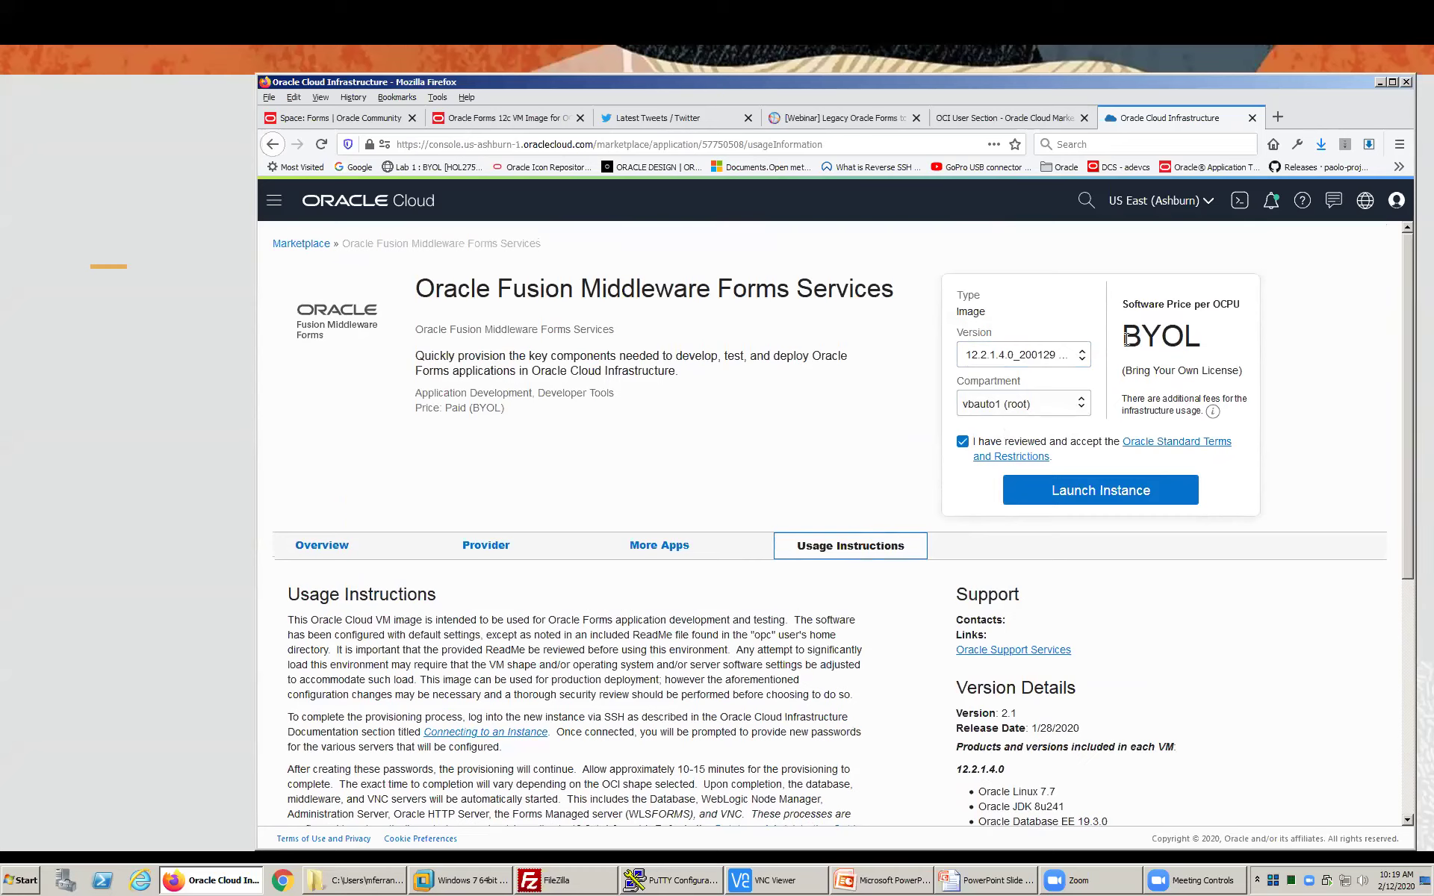
{"action": "left_click_drag", "start_coordinate": [1120, 336], "coordinate": [1216, 348]}
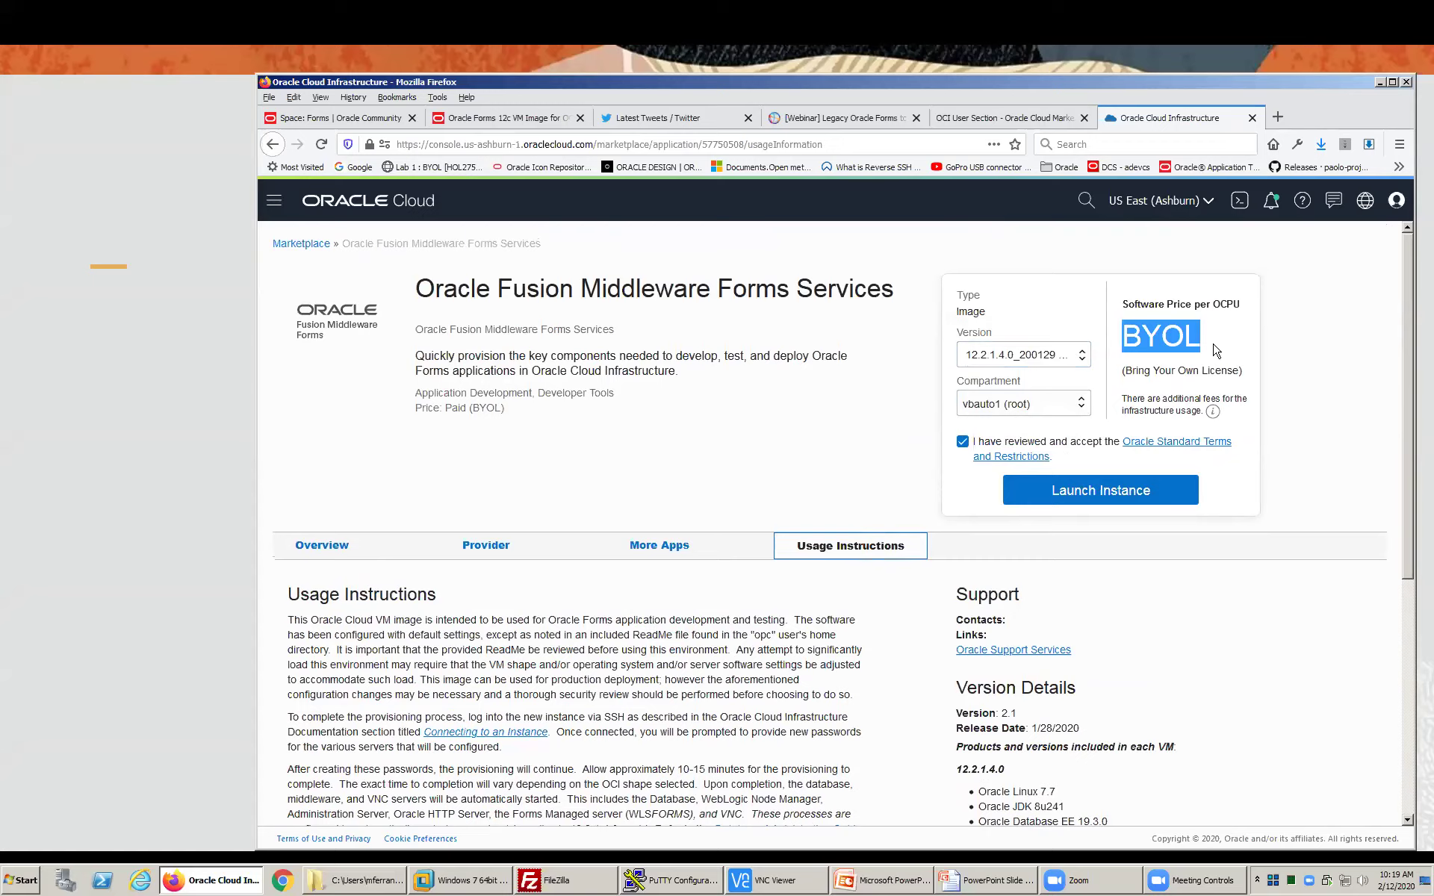
- Launch an instance from the image, replacing its default name with PITSSDemo
{"action": "left_click", "coordinate": [1084, 500]}
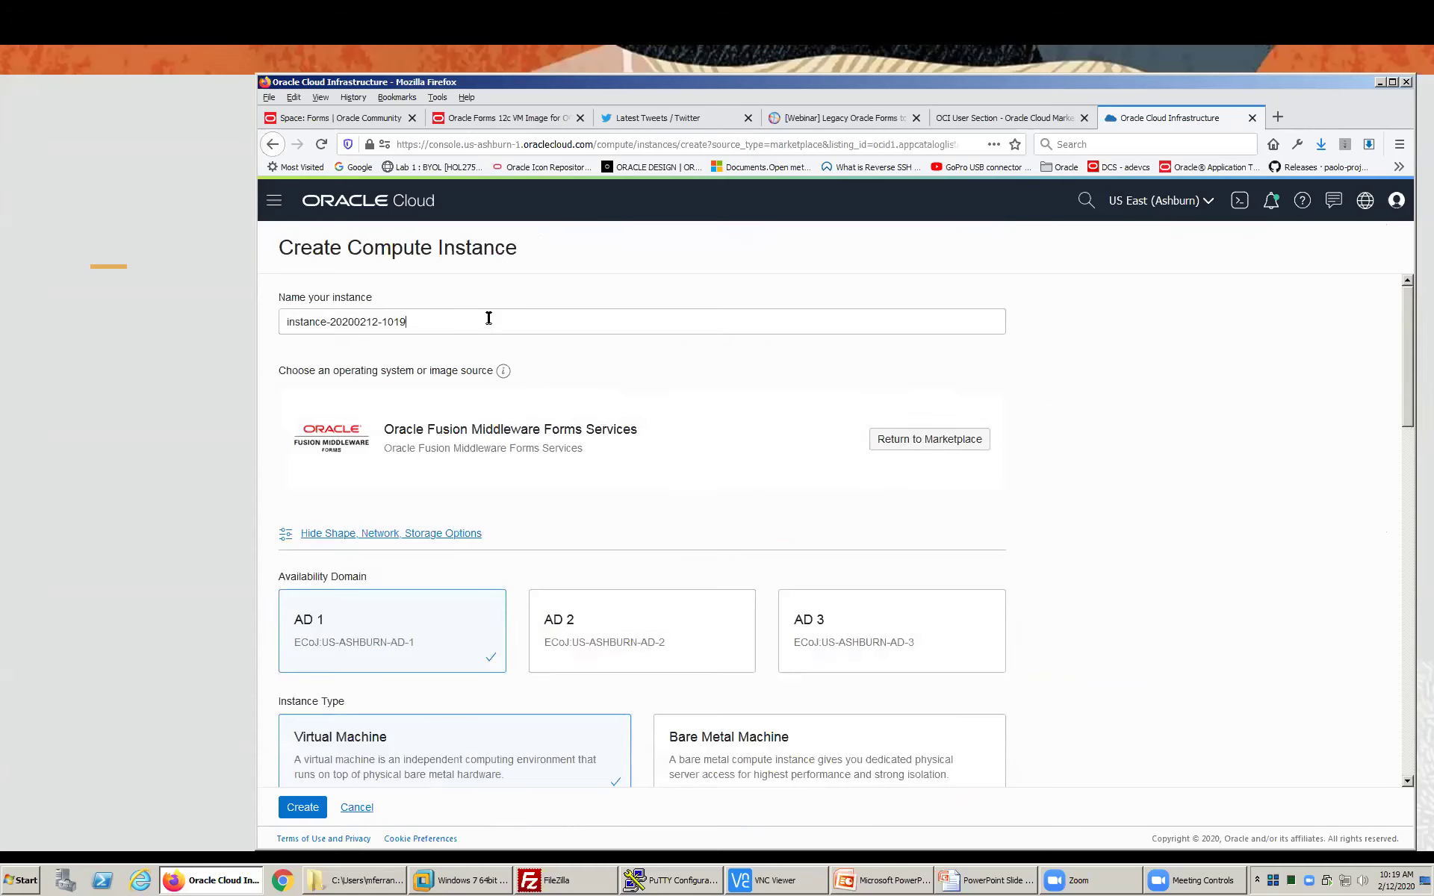
{"action": "mouse_move", "coordinate": [500, 369]}
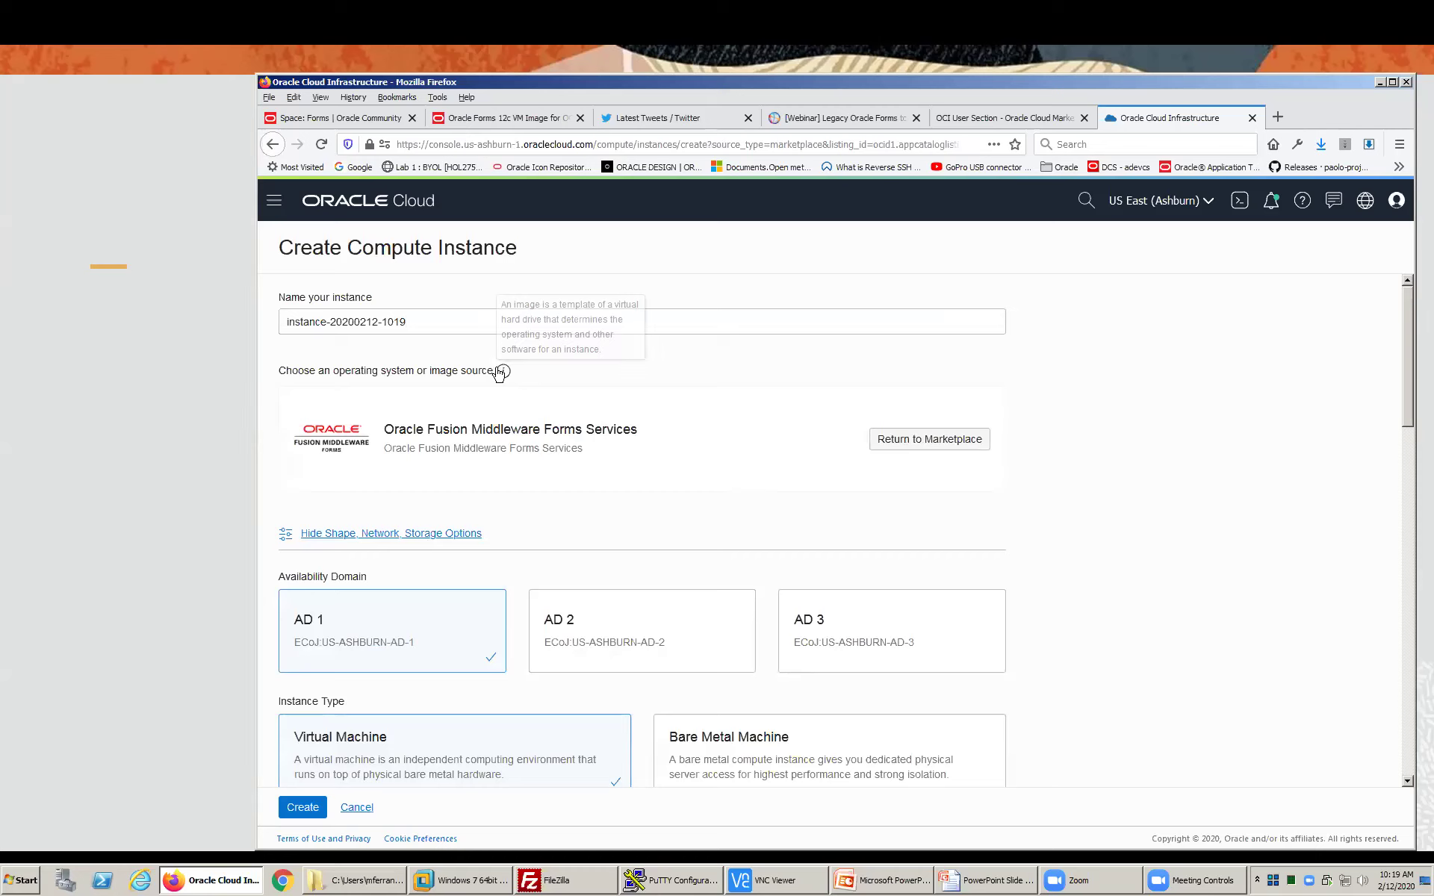
{"action": "left_click_drag", "start_coordinate": [422, 322], "coordinate": [247, 323]}
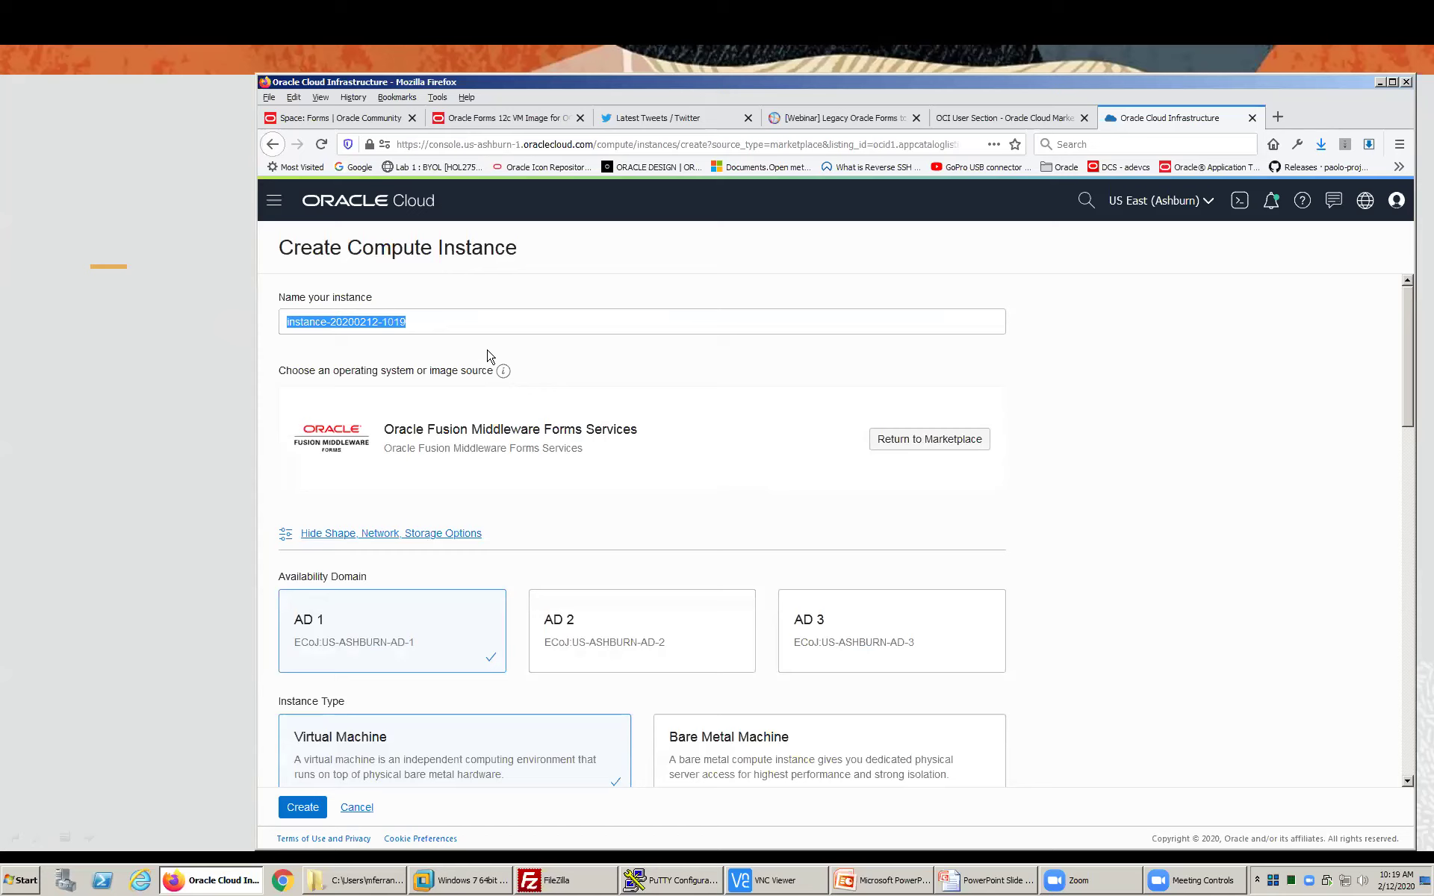
{"action": "type", "text": "PITSSDemo"}
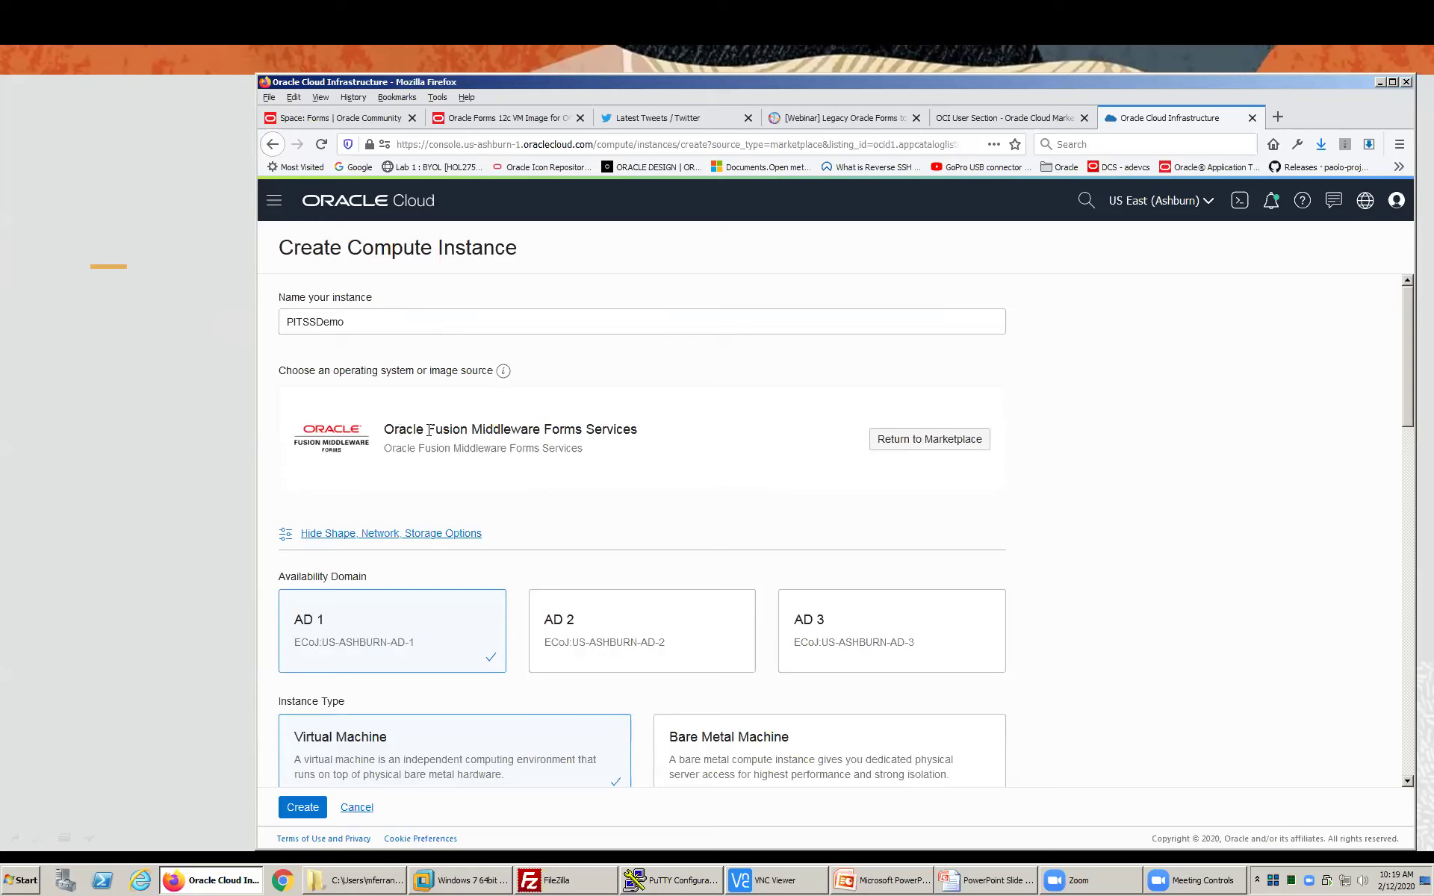
{"action": "left_click_drag", "start_coordinate": [398, 430], "coordinate": [600, 434]}
{"action": "scroll", "coordinate": [601, 437], "scroll_direction": "down", "scroll_amount": 3}
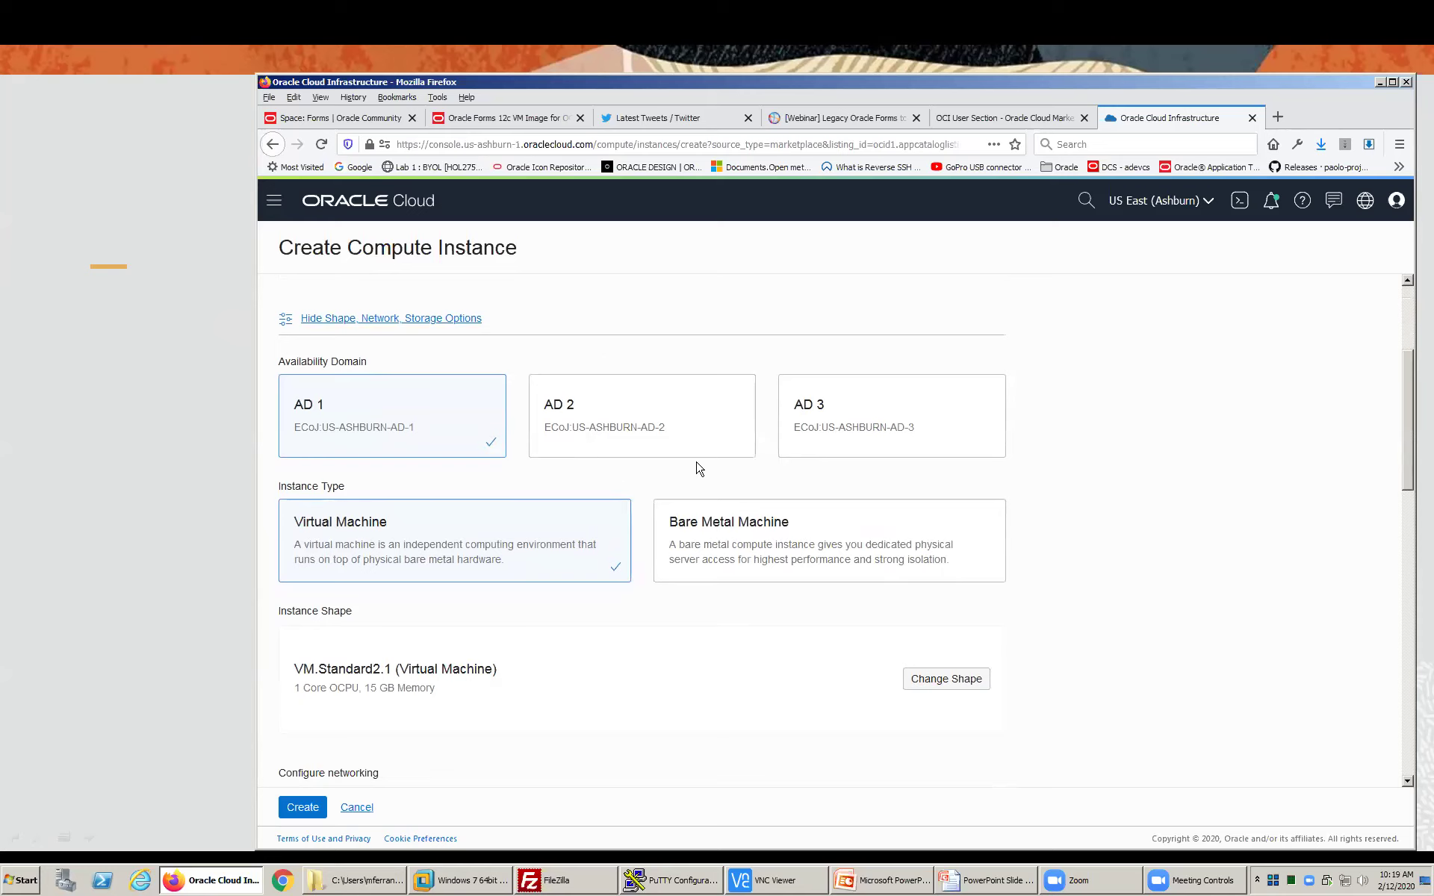
{"action": "scroll", "coordinate": [466, 535], "scroll_direction": "down", "scroll_amount": 4}
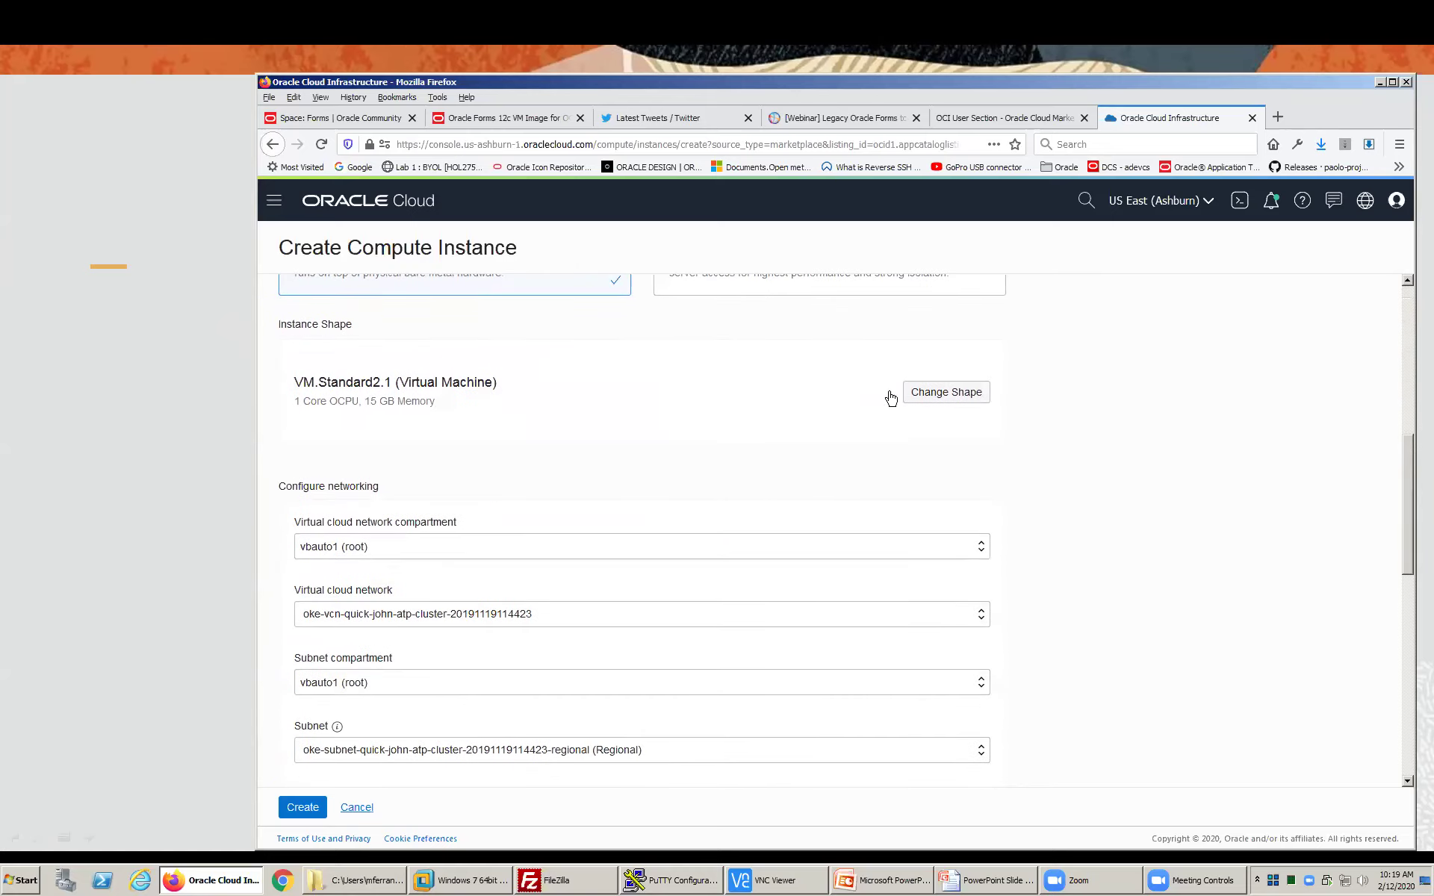
- In Browse All Shapes, check VM.Standard2.24 with 24 OCPUs and 320 GB memory
{"action": "left_click", "coordinate": [936, 404]}
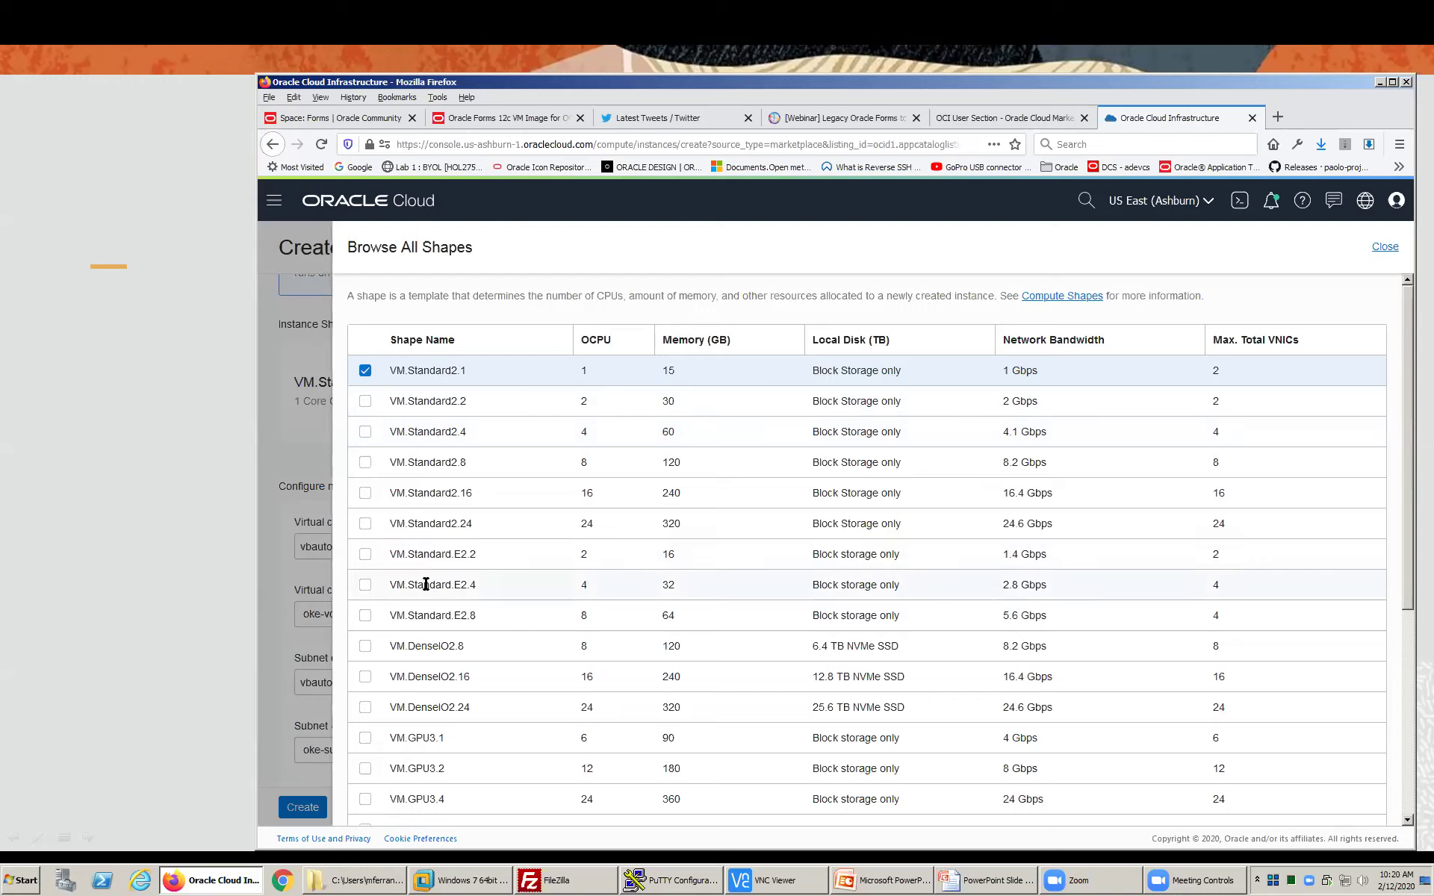
{"action": "left_click", "coordinate": [365, 525]}
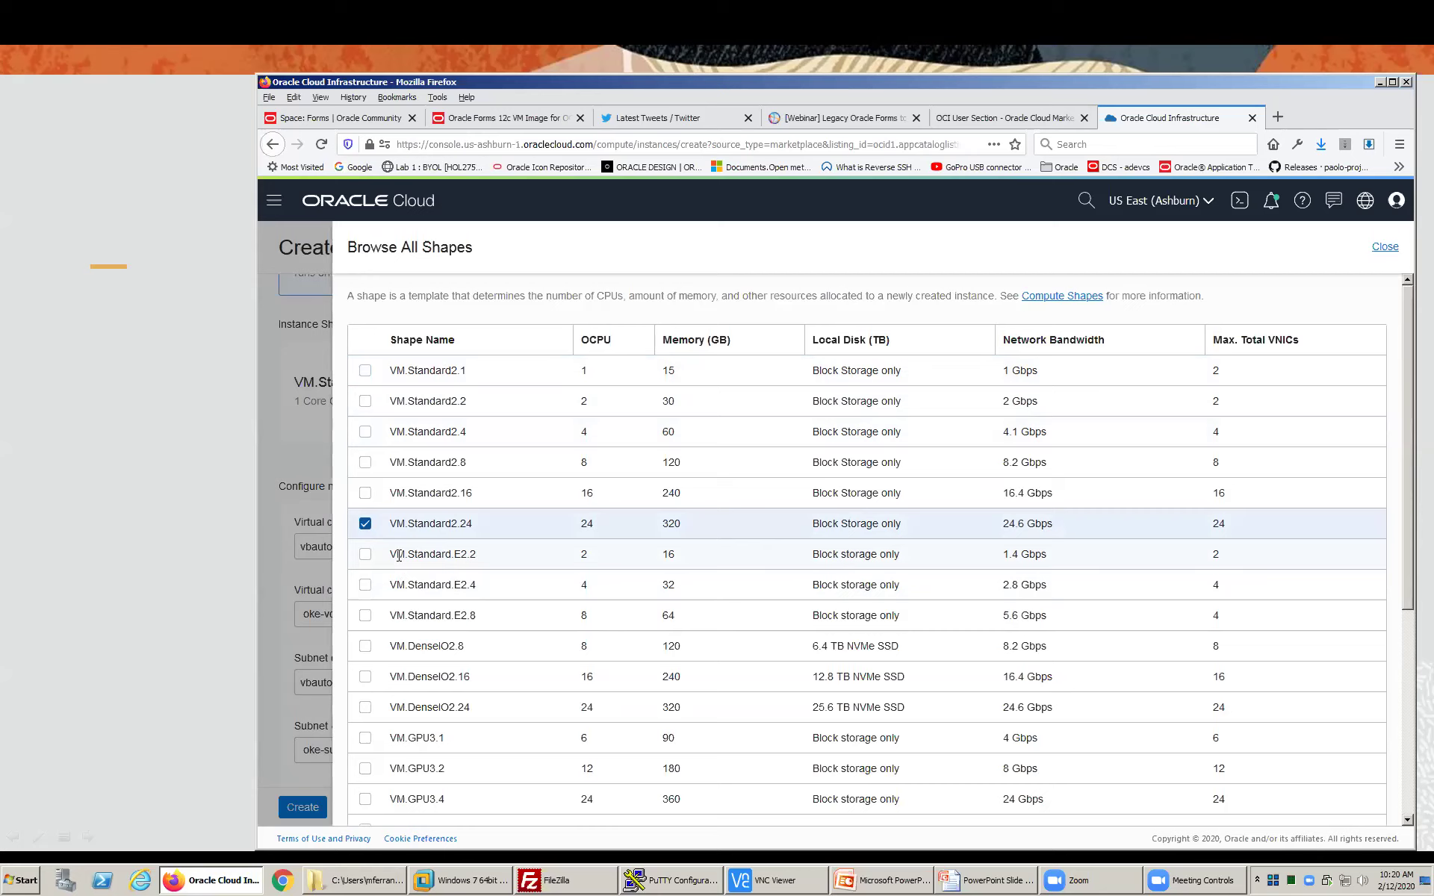
{"action": "scroll", "coordinate": [624, 579], "scroll_direction": "down", "scroll_amount": 4}
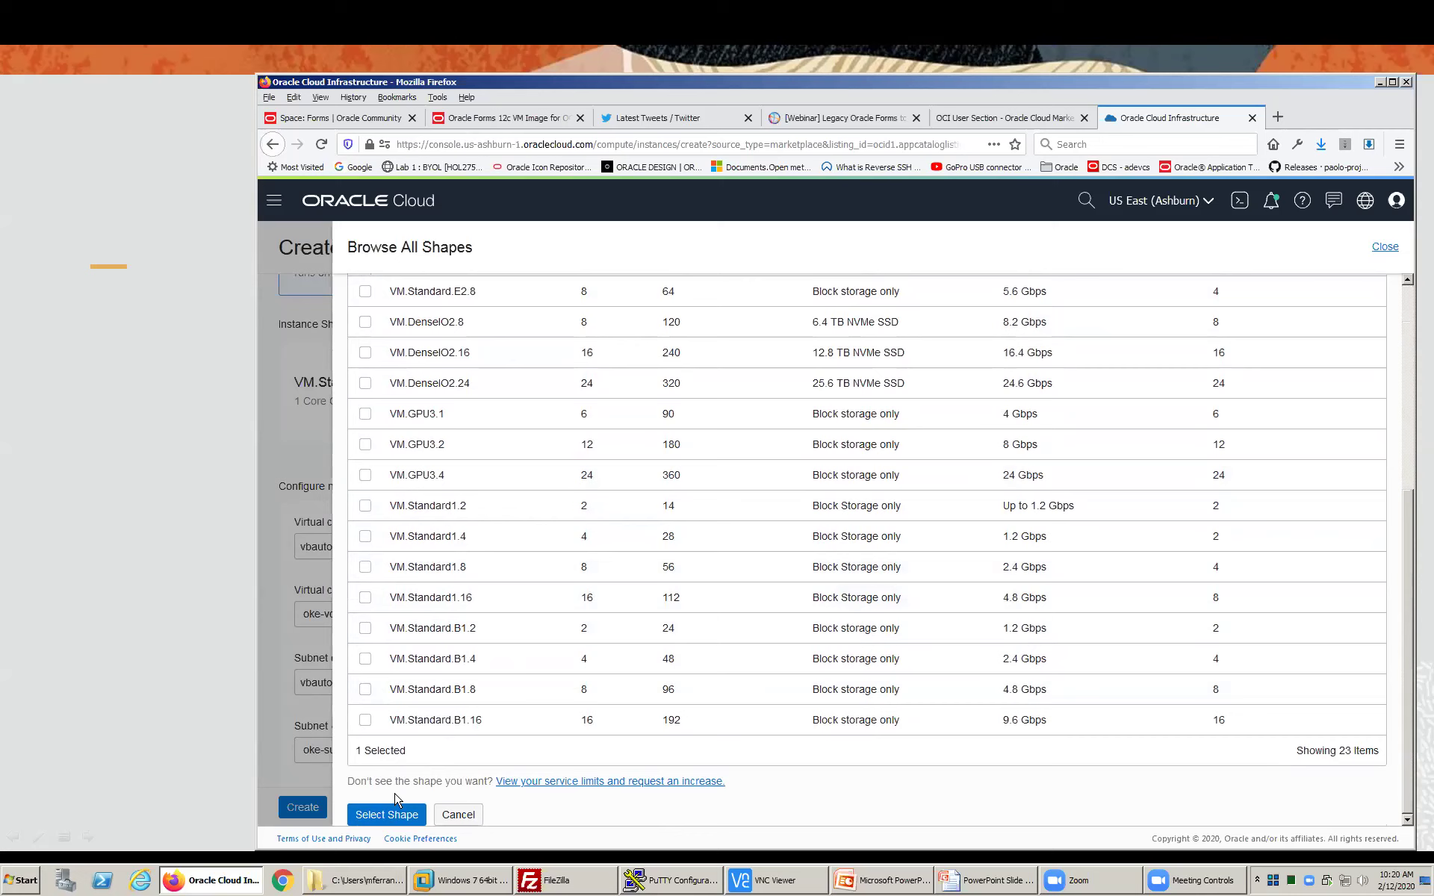
- Confirm the VM.Standard2.24 shape selection
{"action": "left_click", "coordinate": [379, 816]}
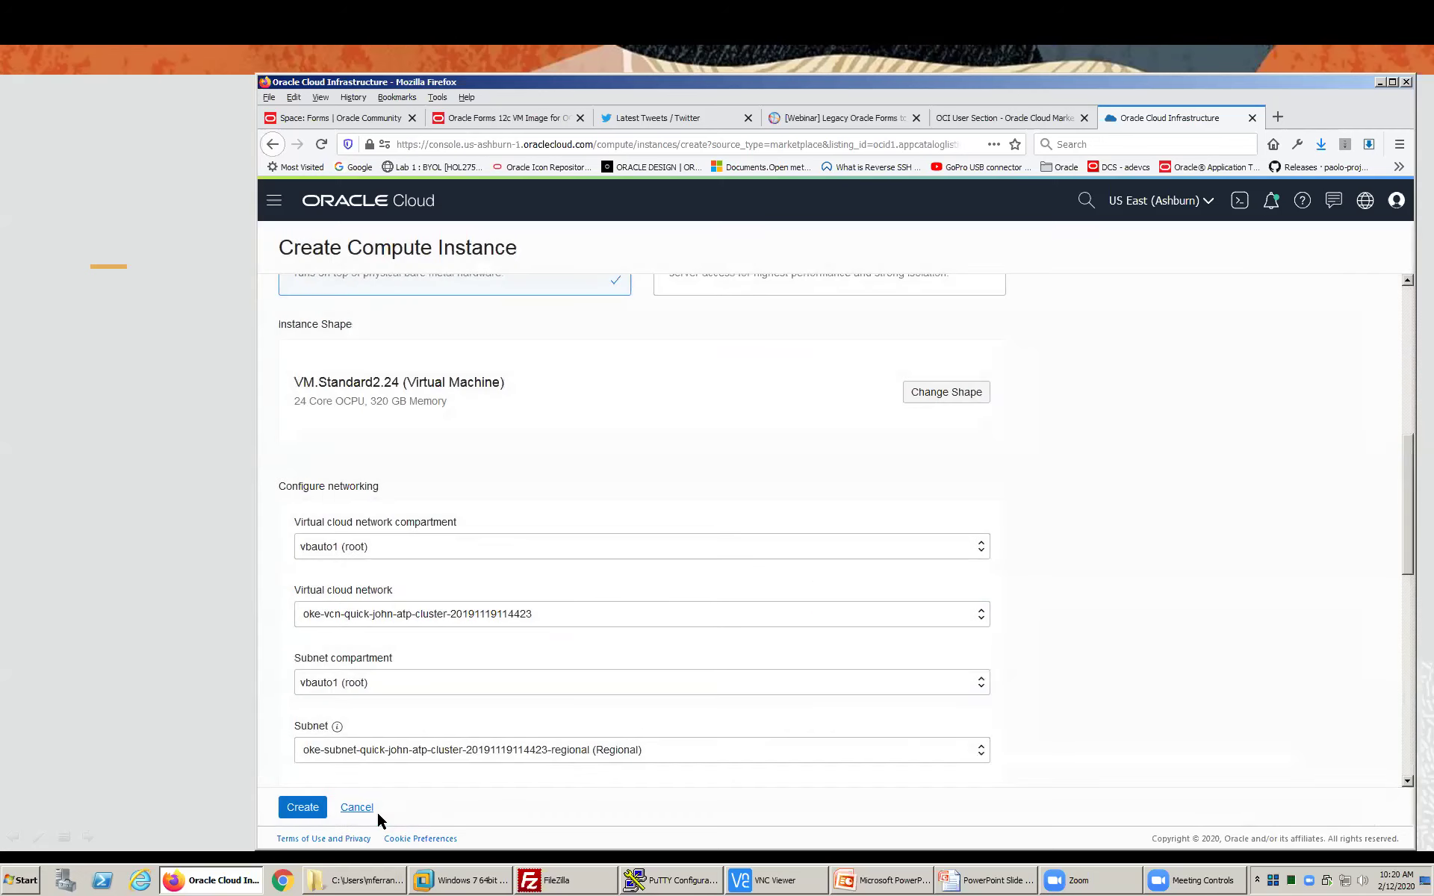
{"action": "scroll", "coordinate": [596, 664], "scroll_direction": "down", "scroll_amount": 3}
{"action": "scroll", "coordinate": [597, 664], "scroll_direction": "down", "scroll_amount": 1}
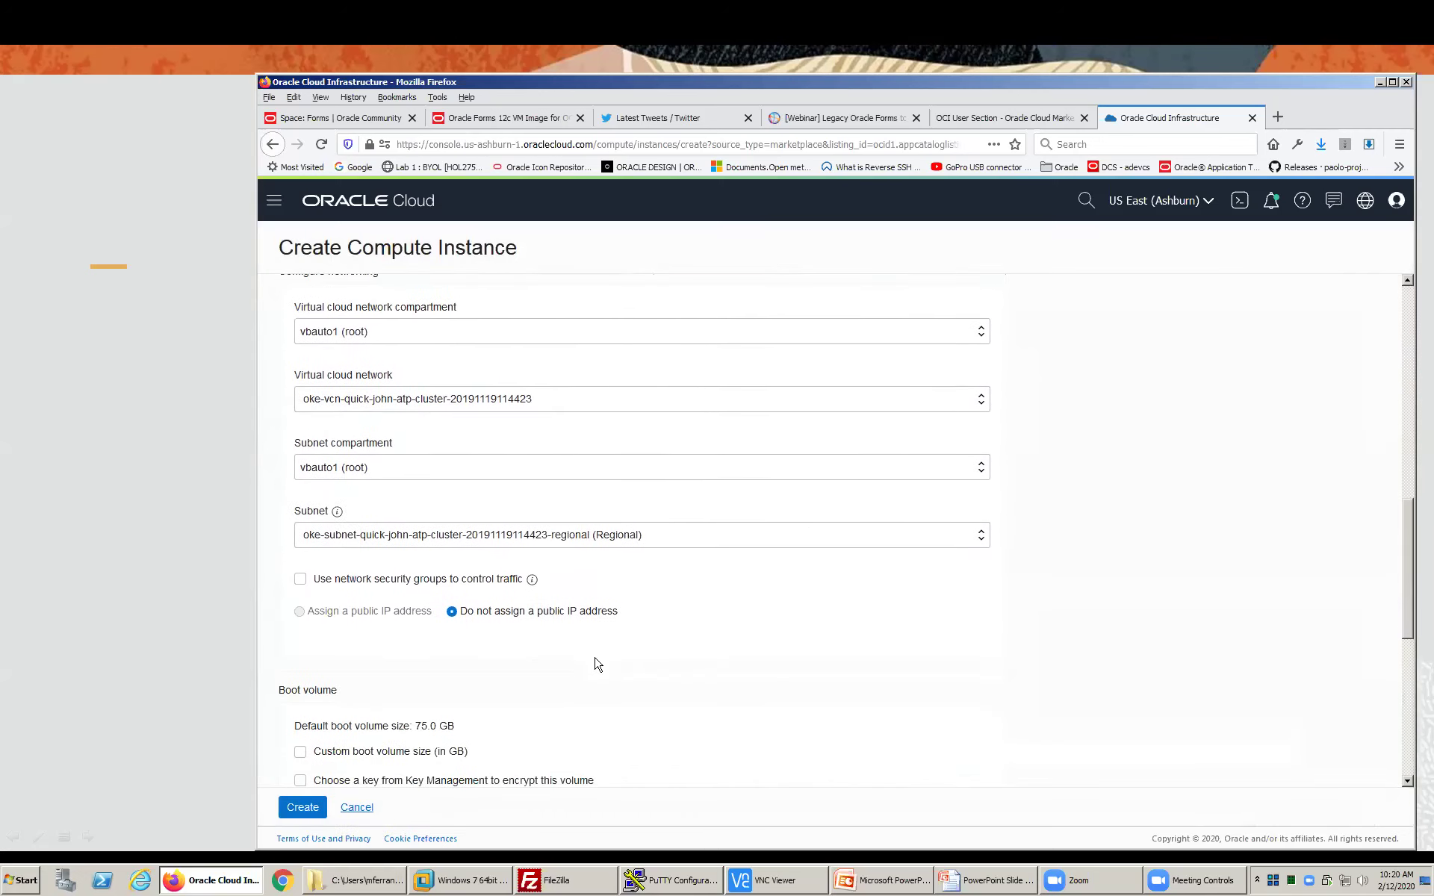
- Choose the forms virtual cloud network and assign a public IP address
{"action": "left_click", "coordinate": [378, 401]}
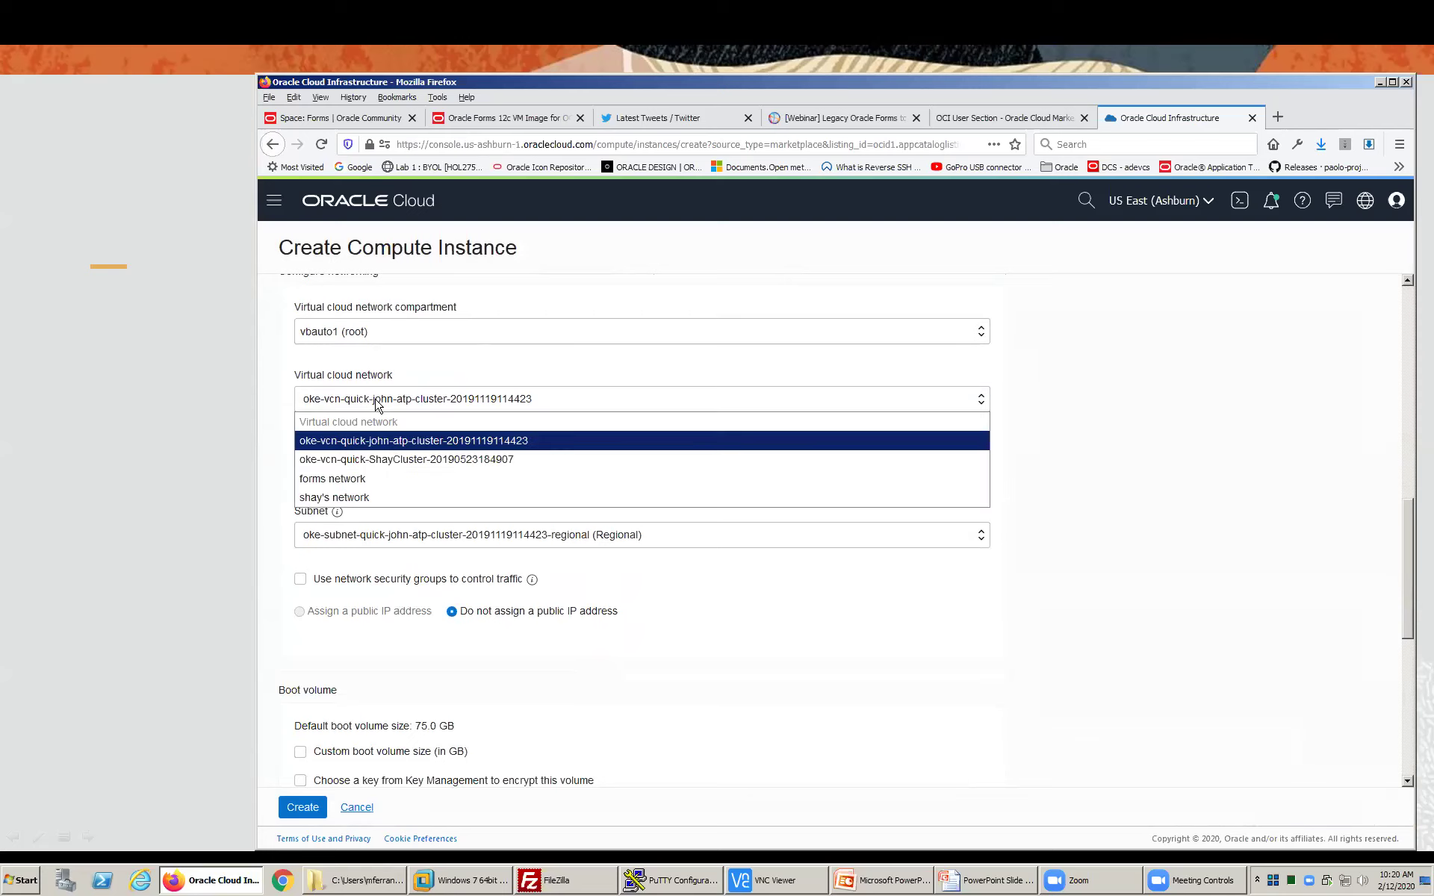
{"action": "left_click", "coordinate": [335, 483]}
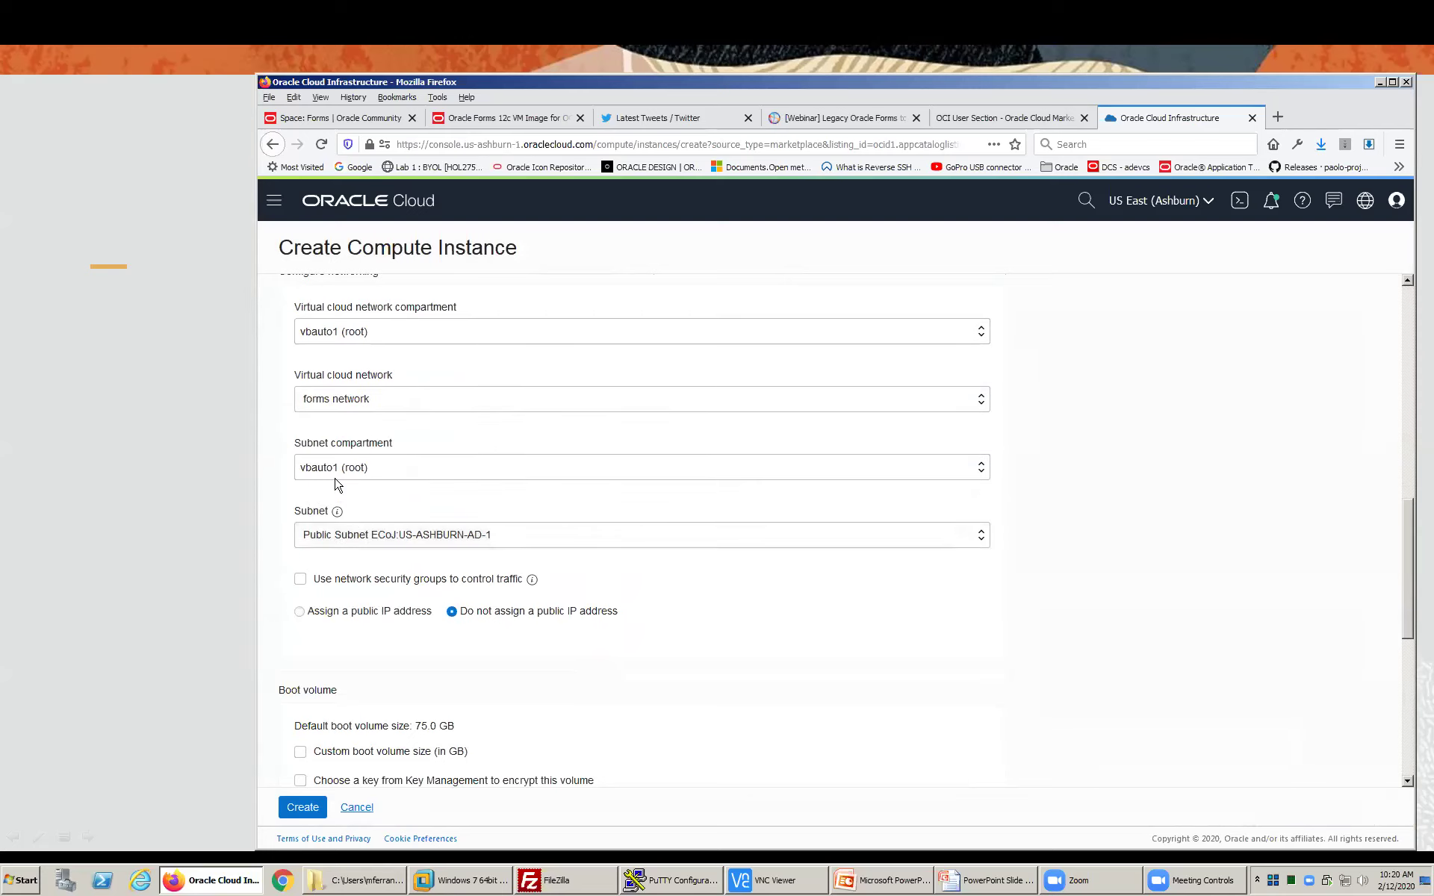
{"action": "left_click", "coordinate": [343, 612]}
{"action": "scroll", "coordinate": [504, 622], "scroll_direction": "down", "scroll_amount": 7}
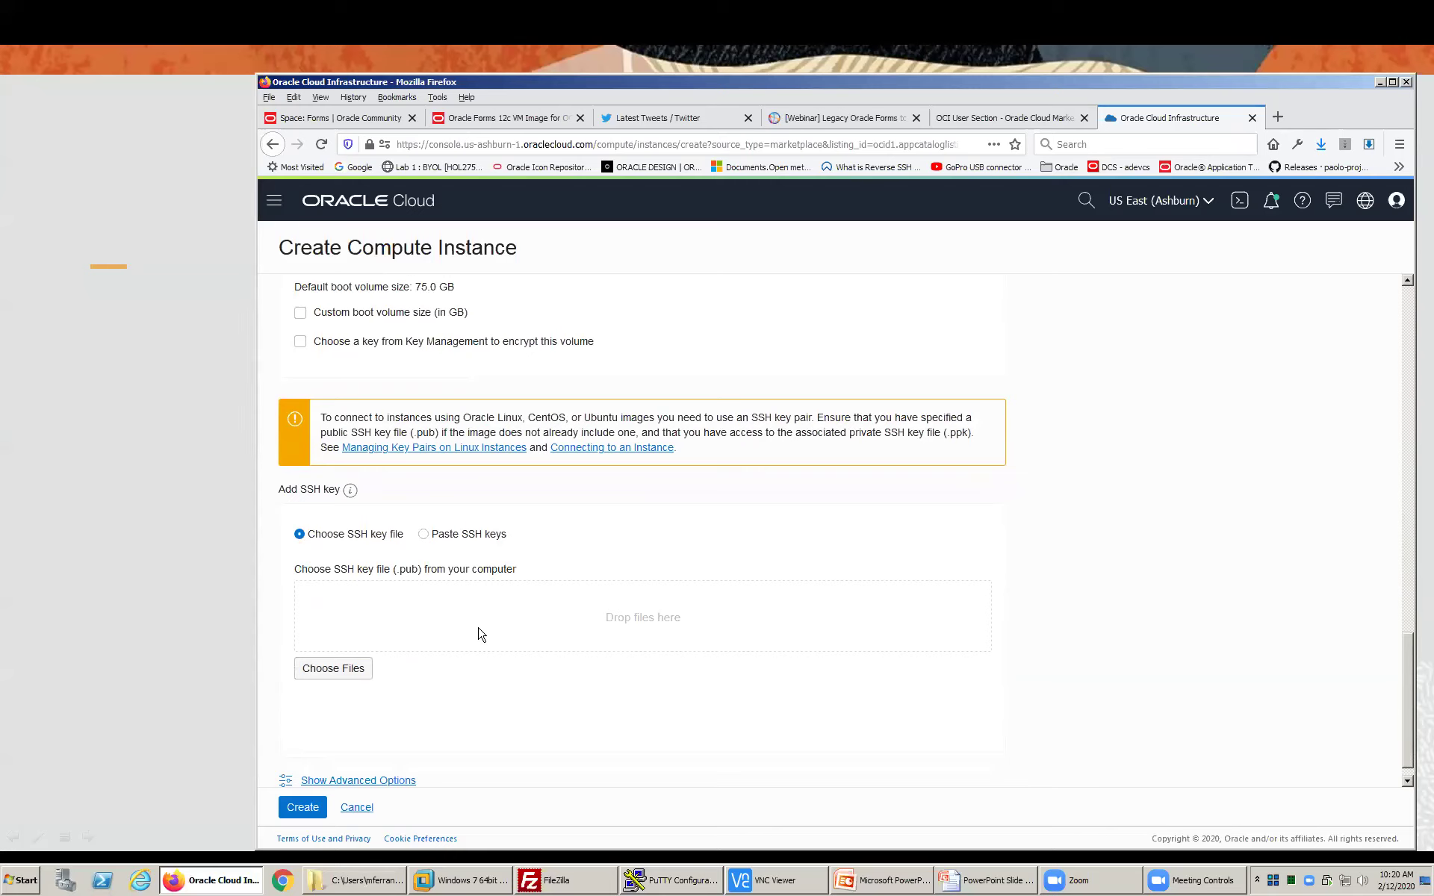
- Upload oci_openssh.pub from the ssh_keys folder as the instance's SSH public key
{"action": "left_click", "coordinate": [338, 666]}
{"action": "left_click", "coordinate": [603, 188]}
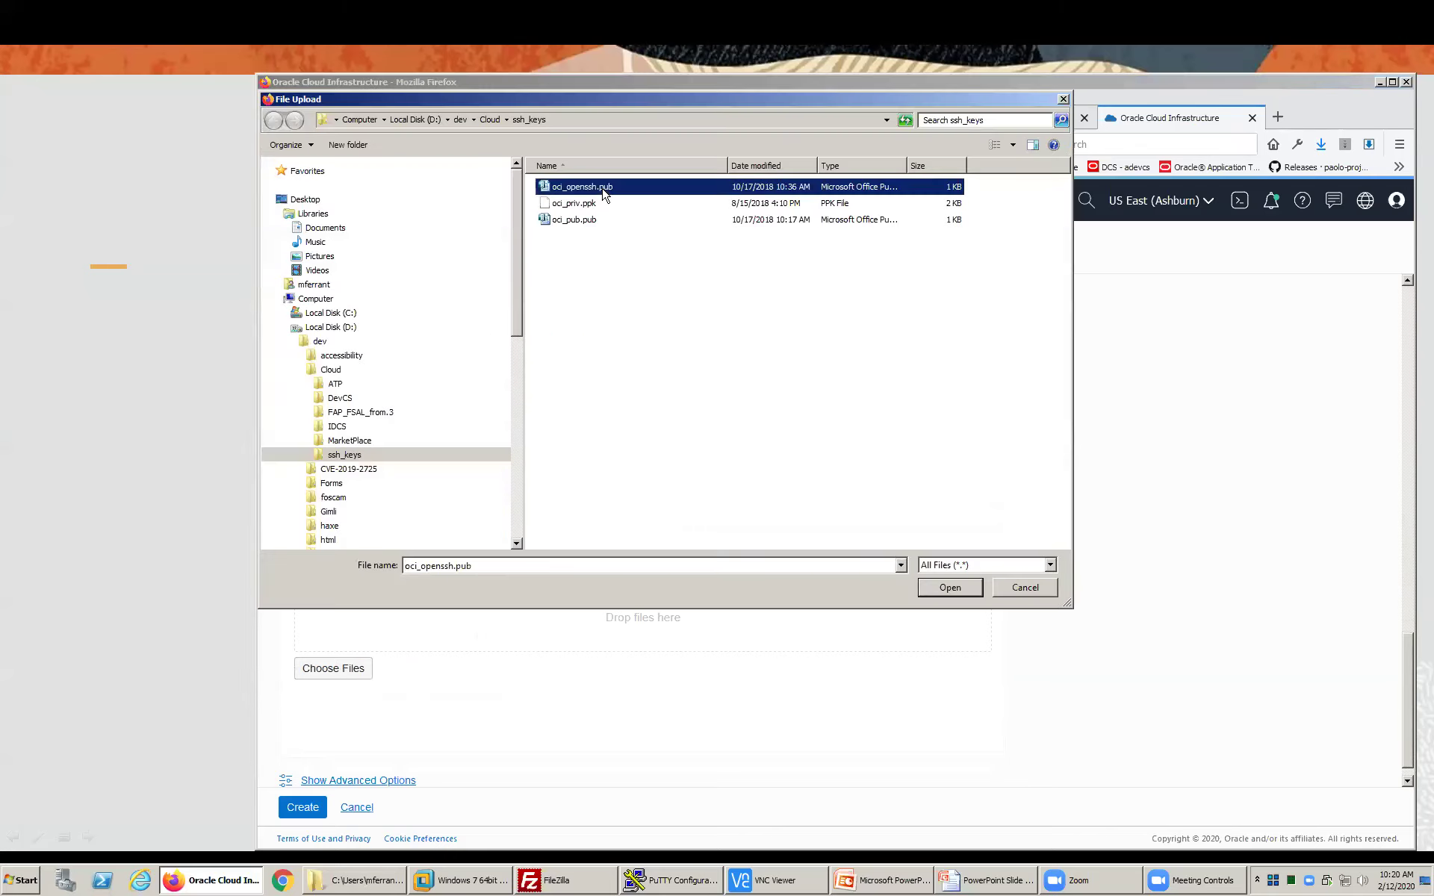
{"action": "left_click", "coordinate": [947, 588]}
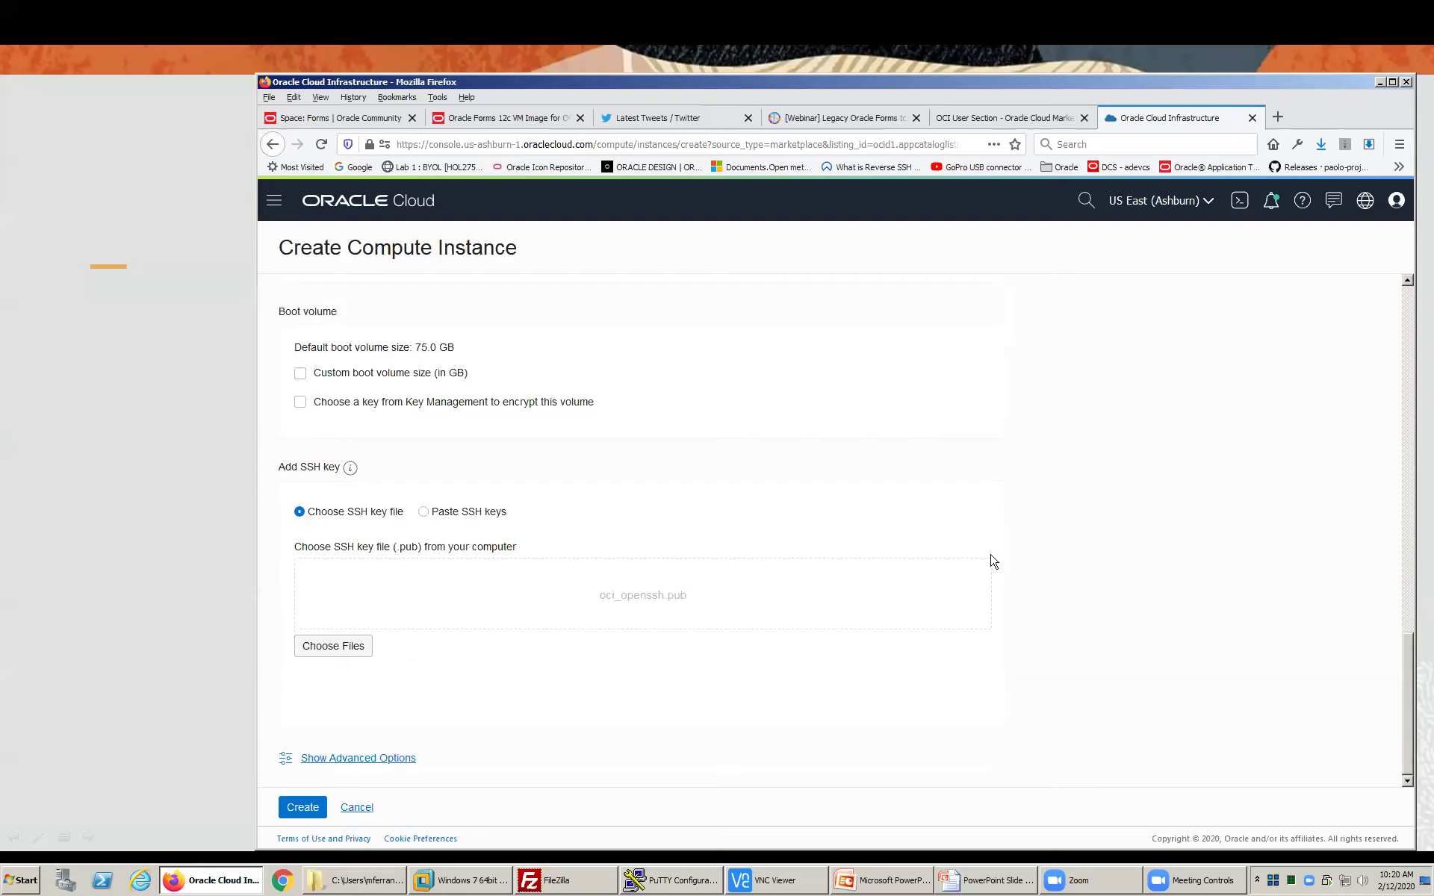
- Create the PITSSDemo instance, then return to the Demonstration slide while it provisions
{"action": "left_click", "coordinate": [294, 811]}
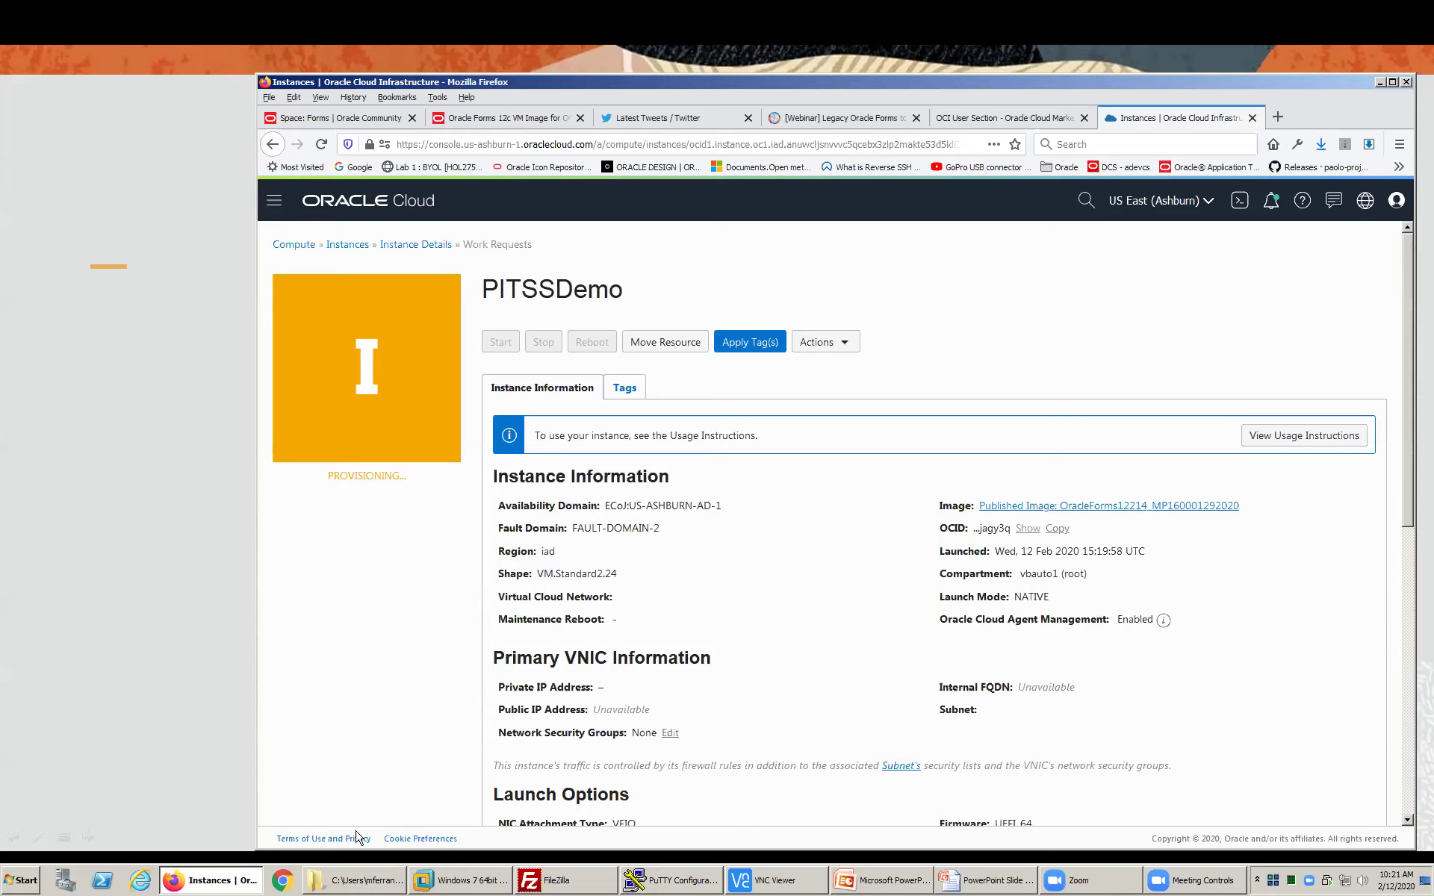
{"action": "left_click", "coordinate": [163, 535]}
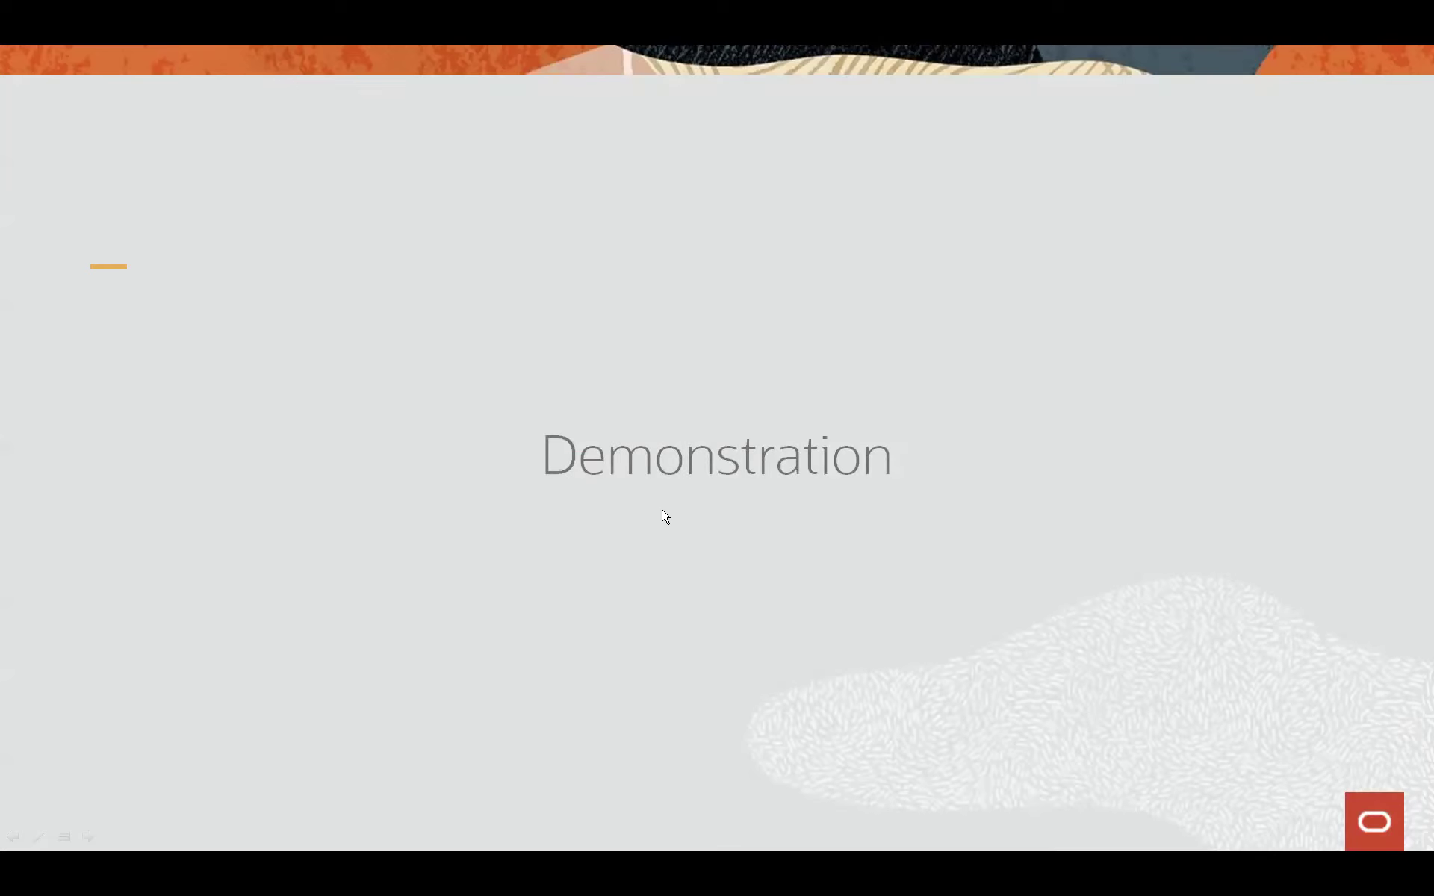
- Advance to the What's in the Box (12.2.1.4) slide and reveal its ReadMe bullet
{"action": "key", "text": "Right"}
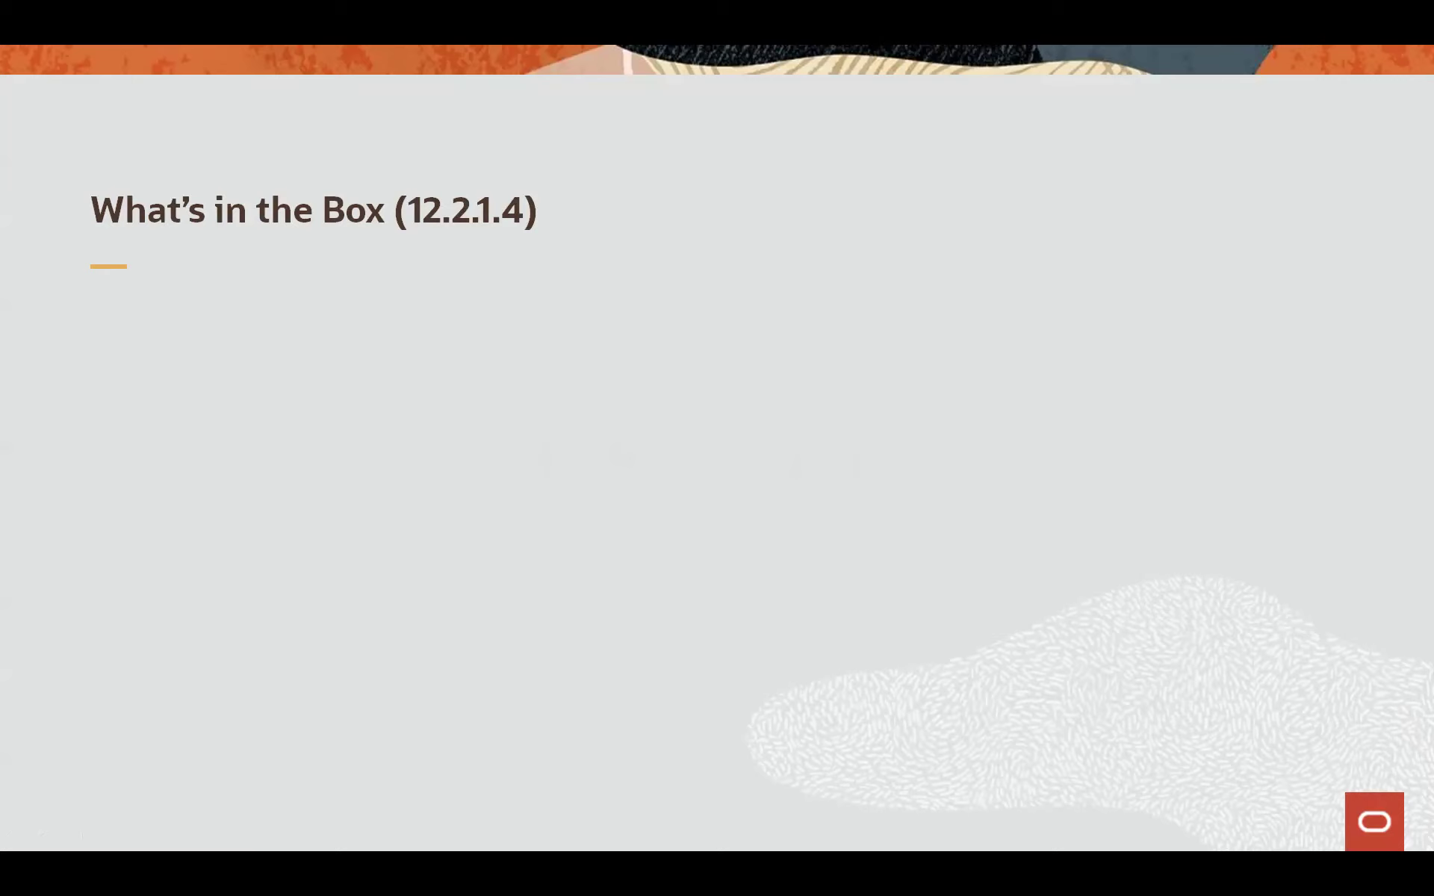
{"action": "key", "text": "Right"}
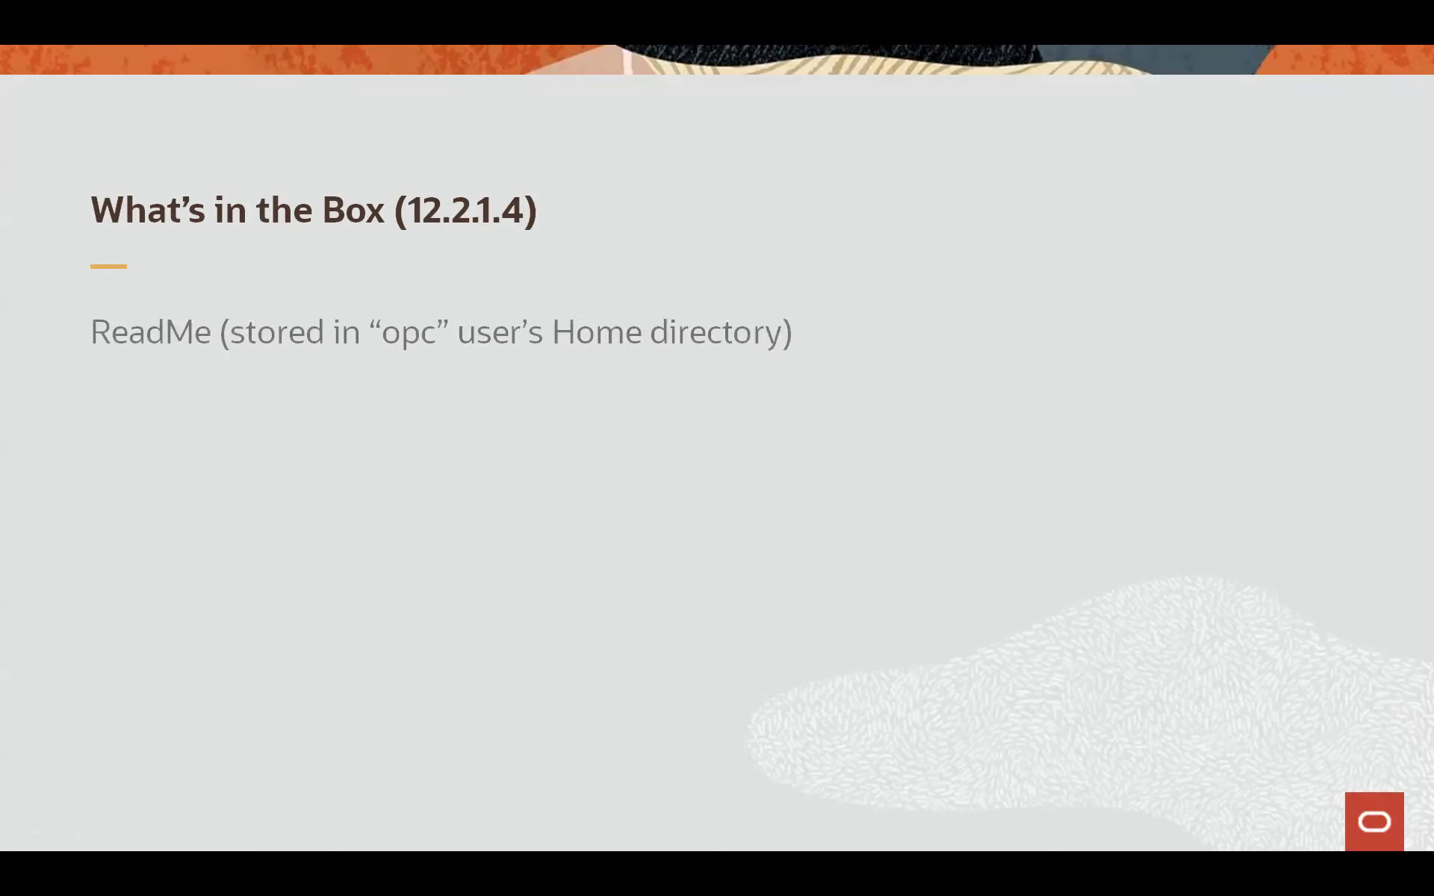
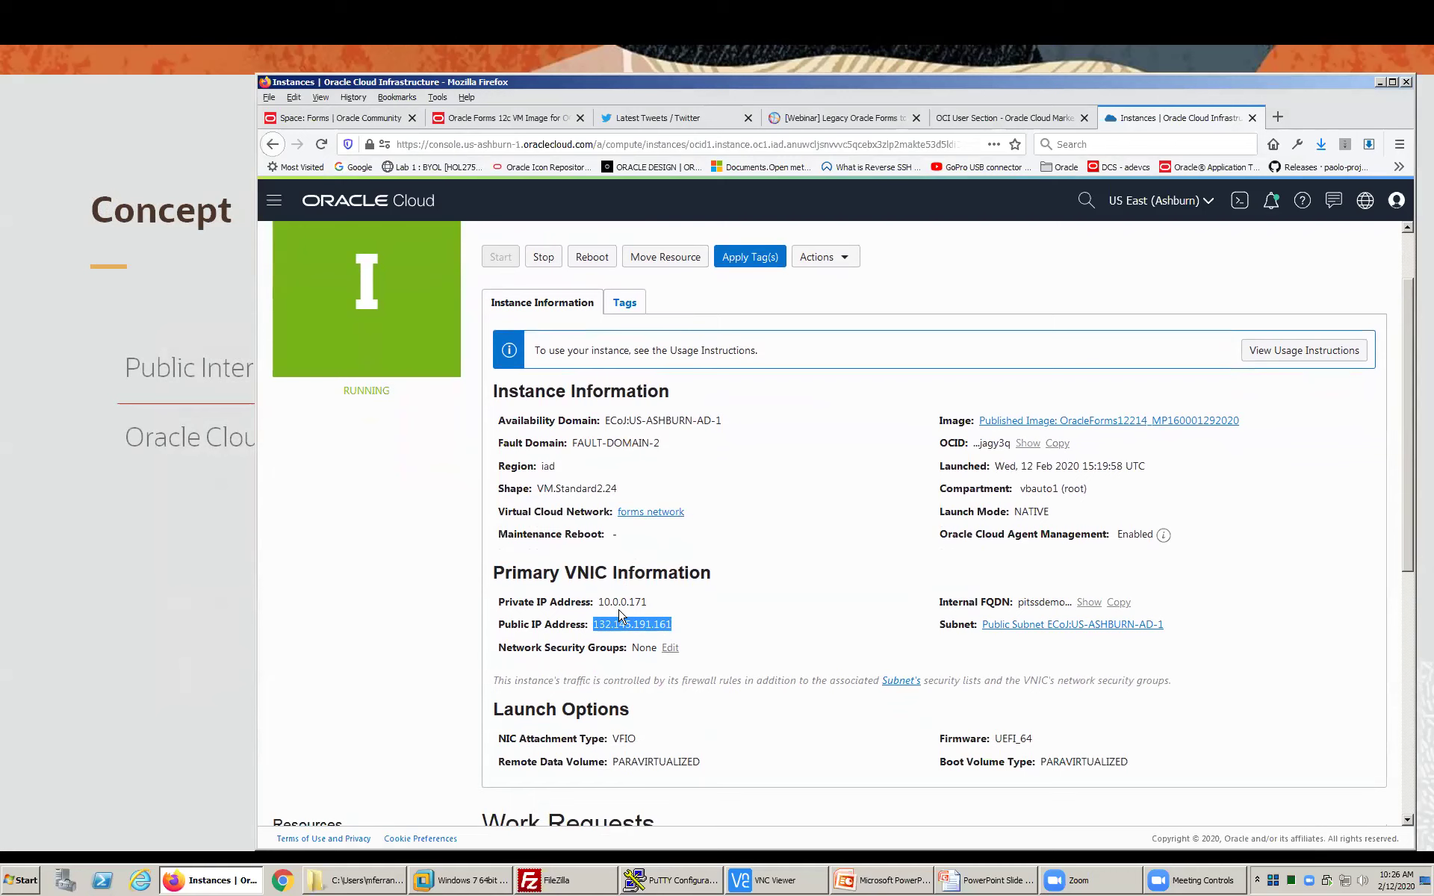
- Replace the session's host name with 132.145.191.161
{"action": "left_click", "coordinate": [680, 881]}
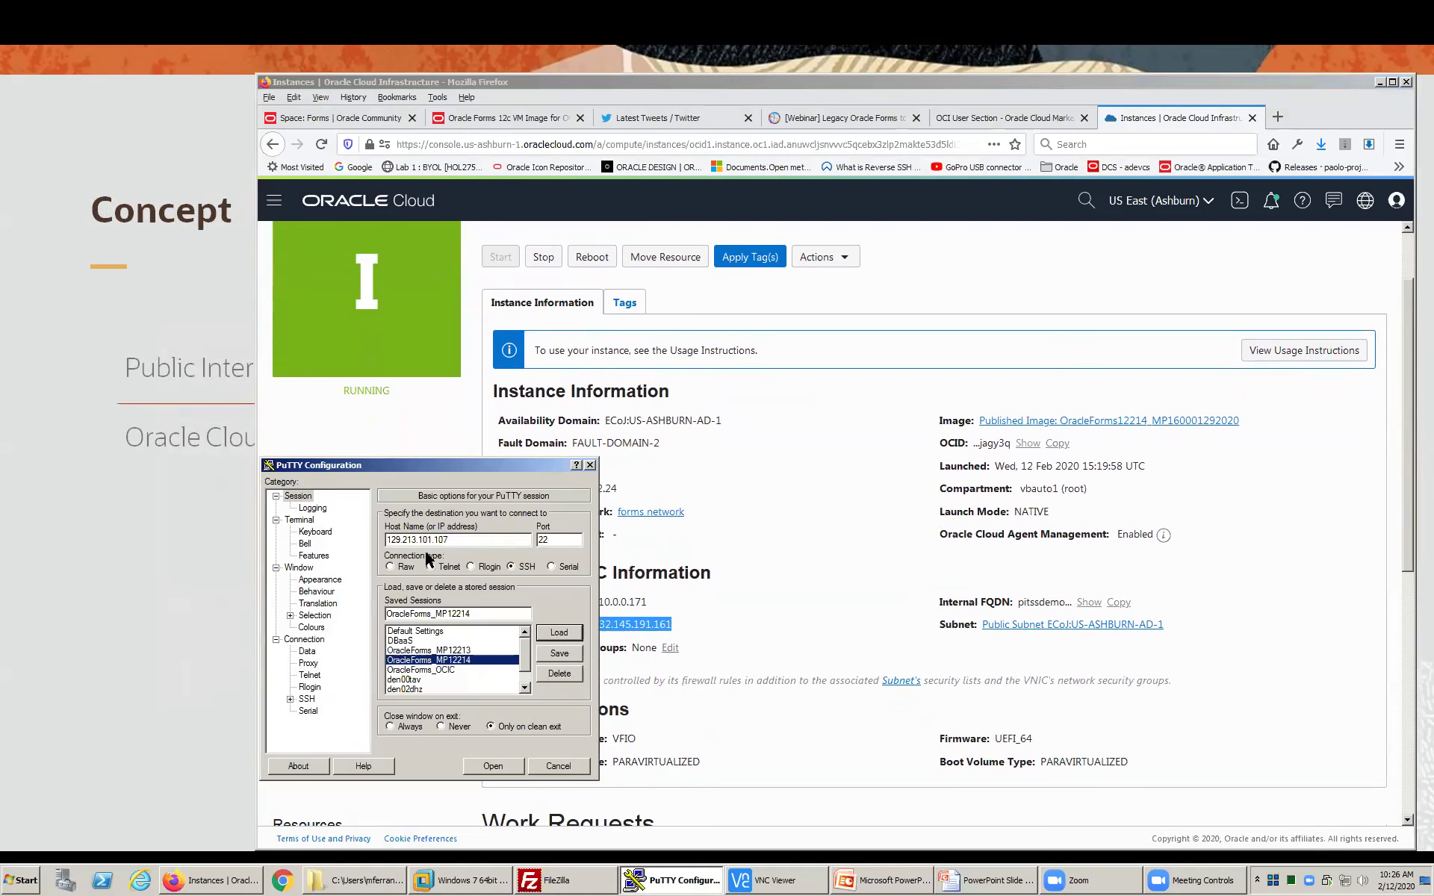
{"action": "left_click_drag", "start_coordinate": [451, 539], "coordinate": [377, 549]}
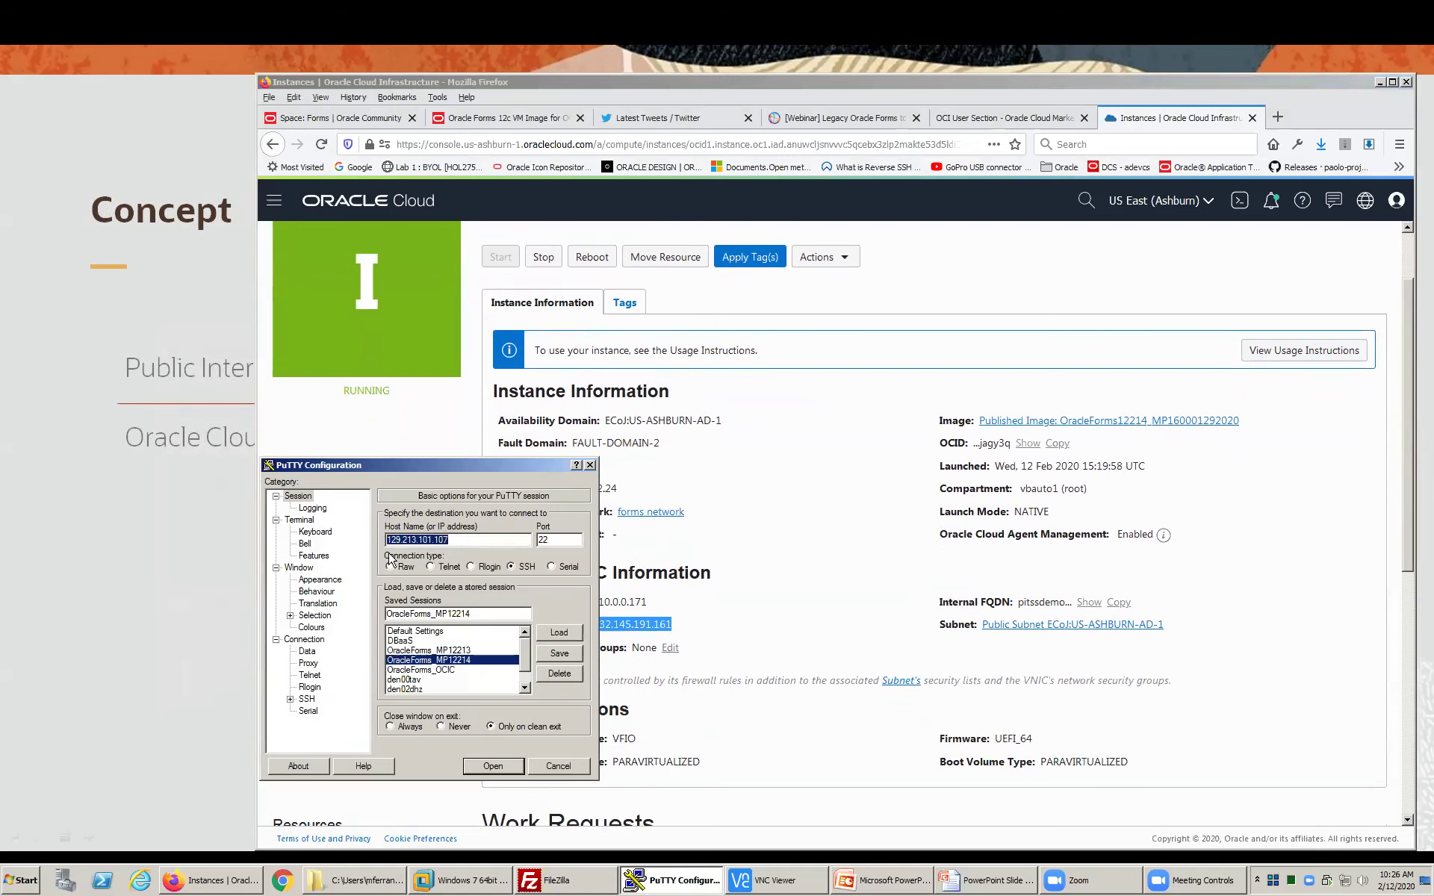
{"action": "type", "text": "132.145.191.161"}
- Check the private key file path under SSH Auth
{"action": "left_click", "coordinate": [291, 699]}
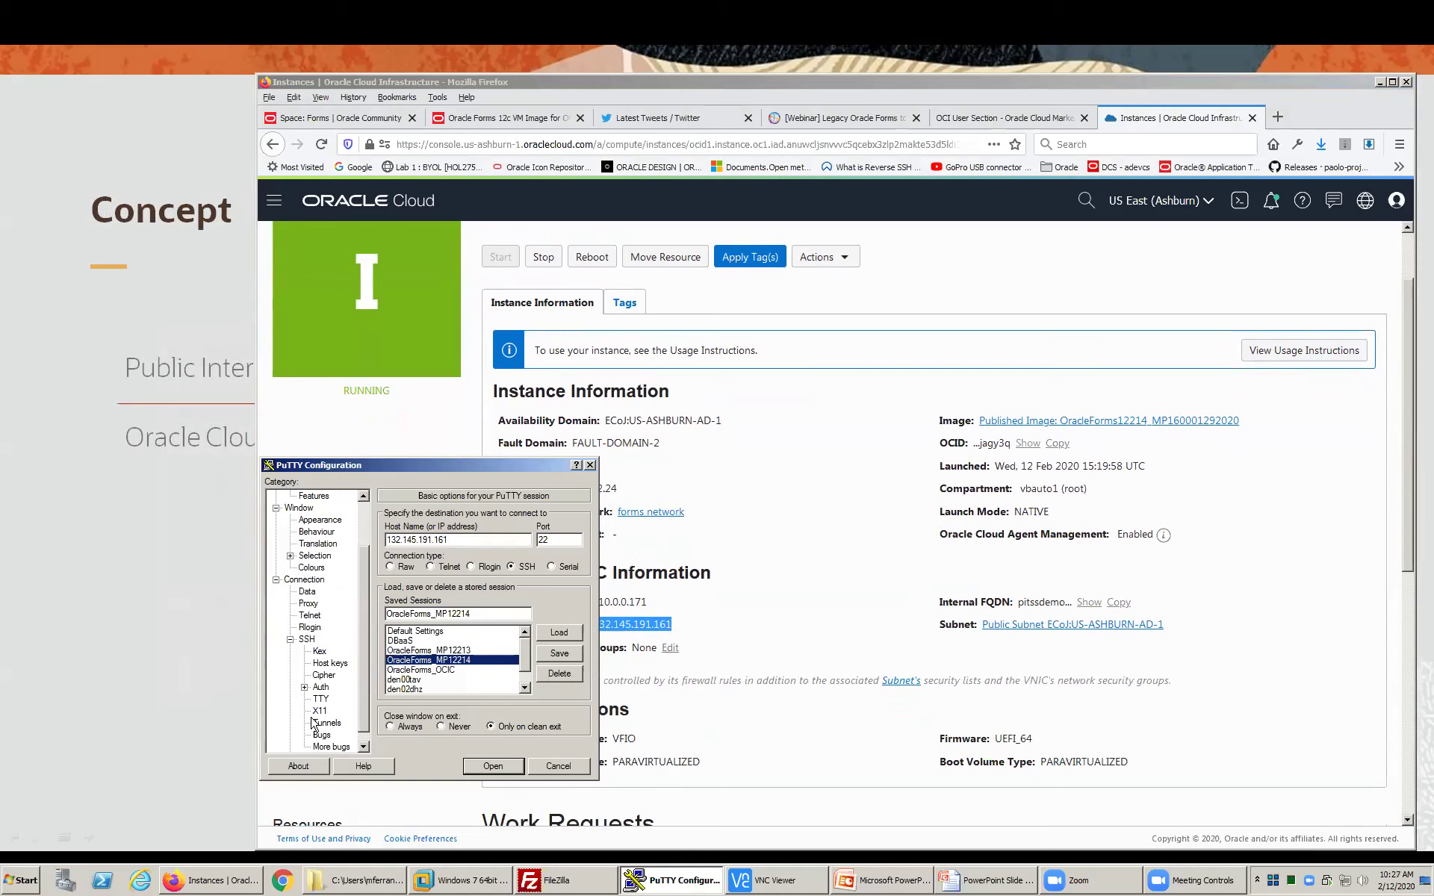
{"action": "left_click", "coordinate": [317, 688]}
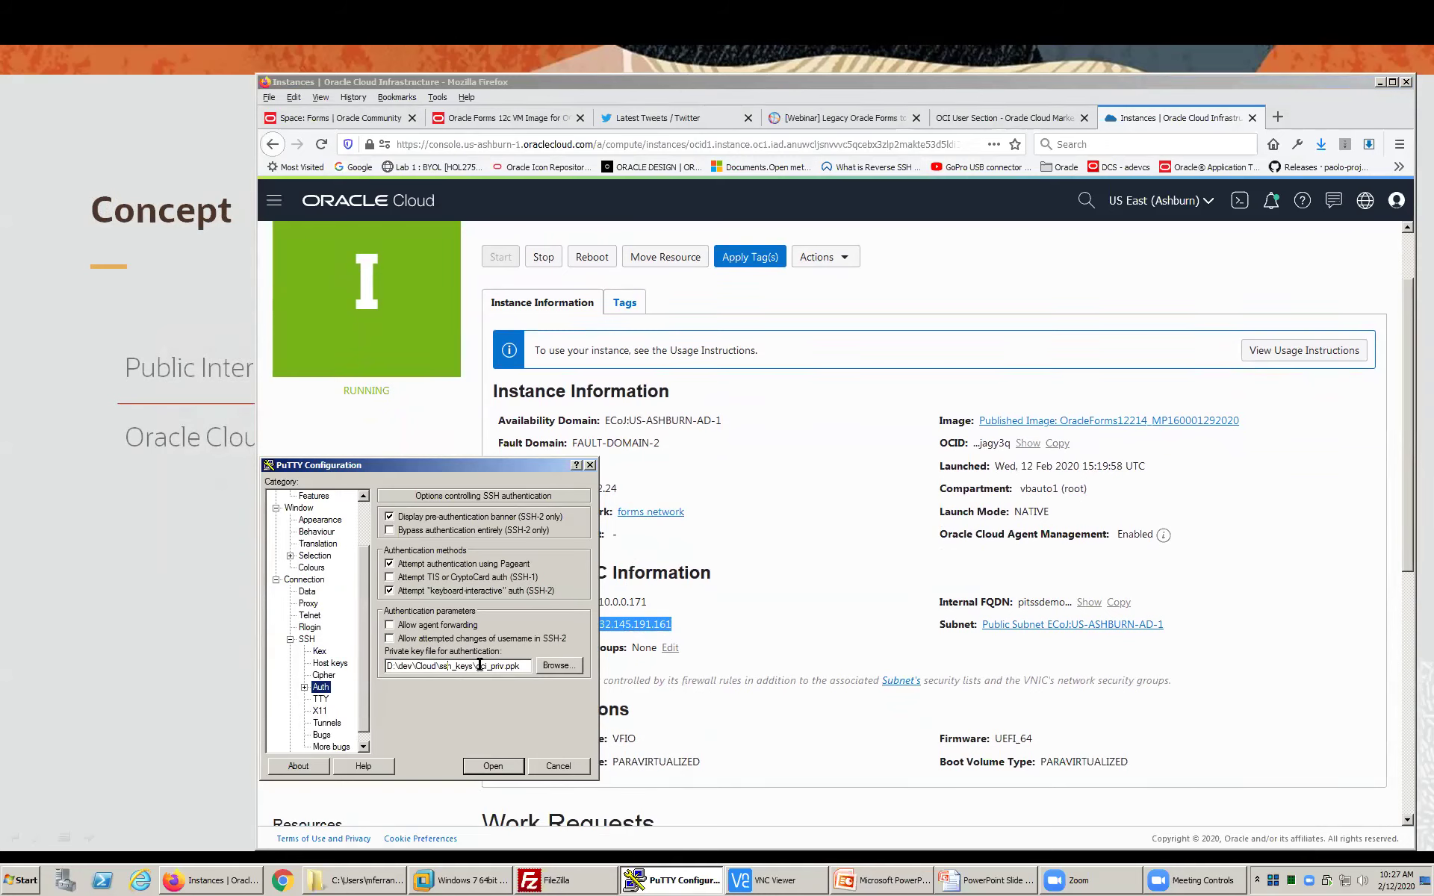
{"action": "left_click_drag", "start_coordinate": [476, 665], "coordinate": [522, 667]}
- Confirm the L22 and L5901 localhost tunnels, then open the connection to 132.145.191.161
{"action": "left_click", "coordinate": [325, 725]}
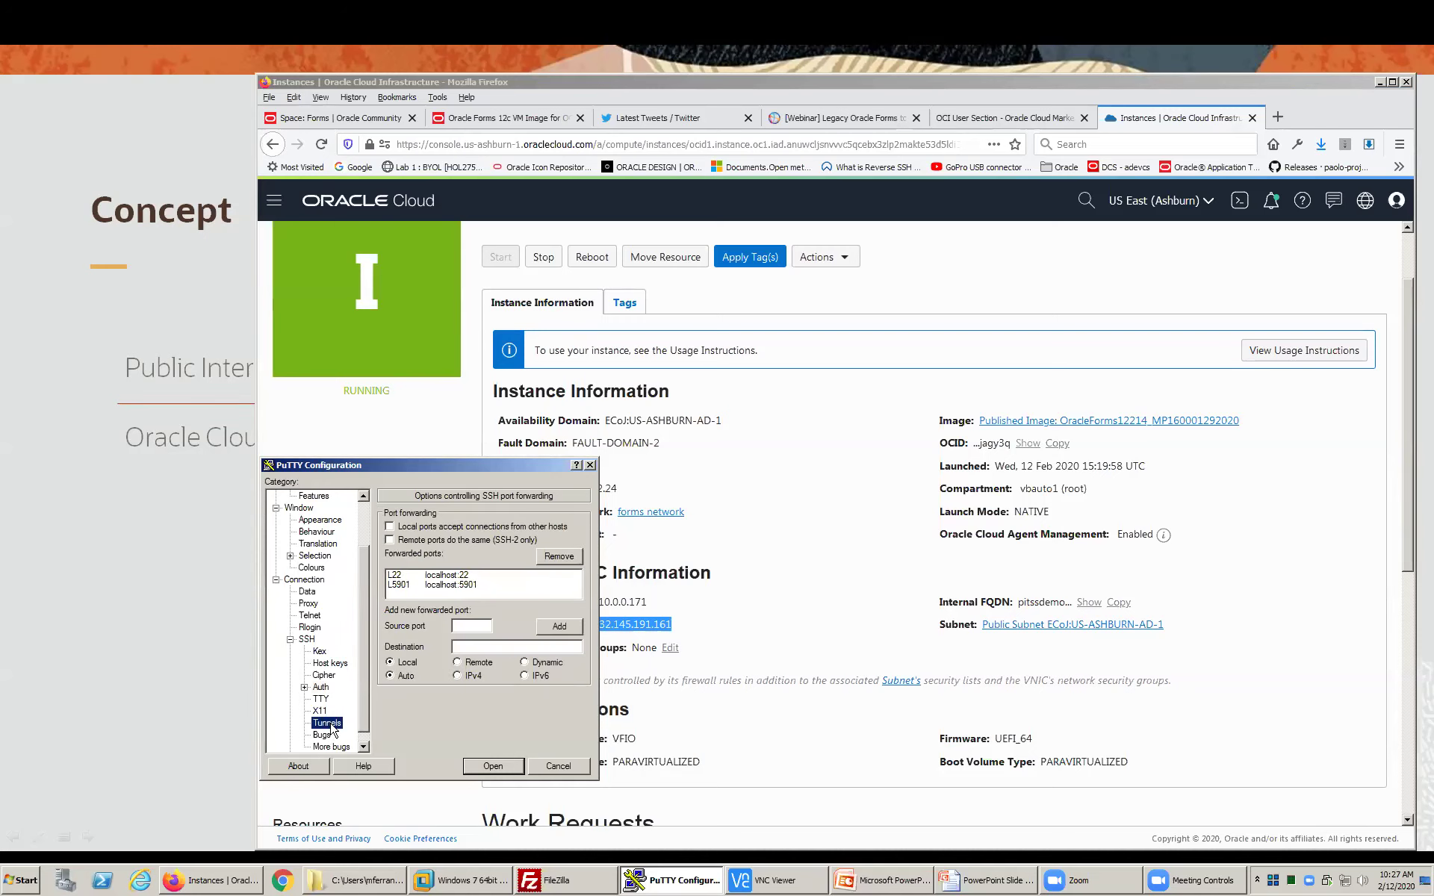
{"action": "left_click", "coordinate": [470, 576]}
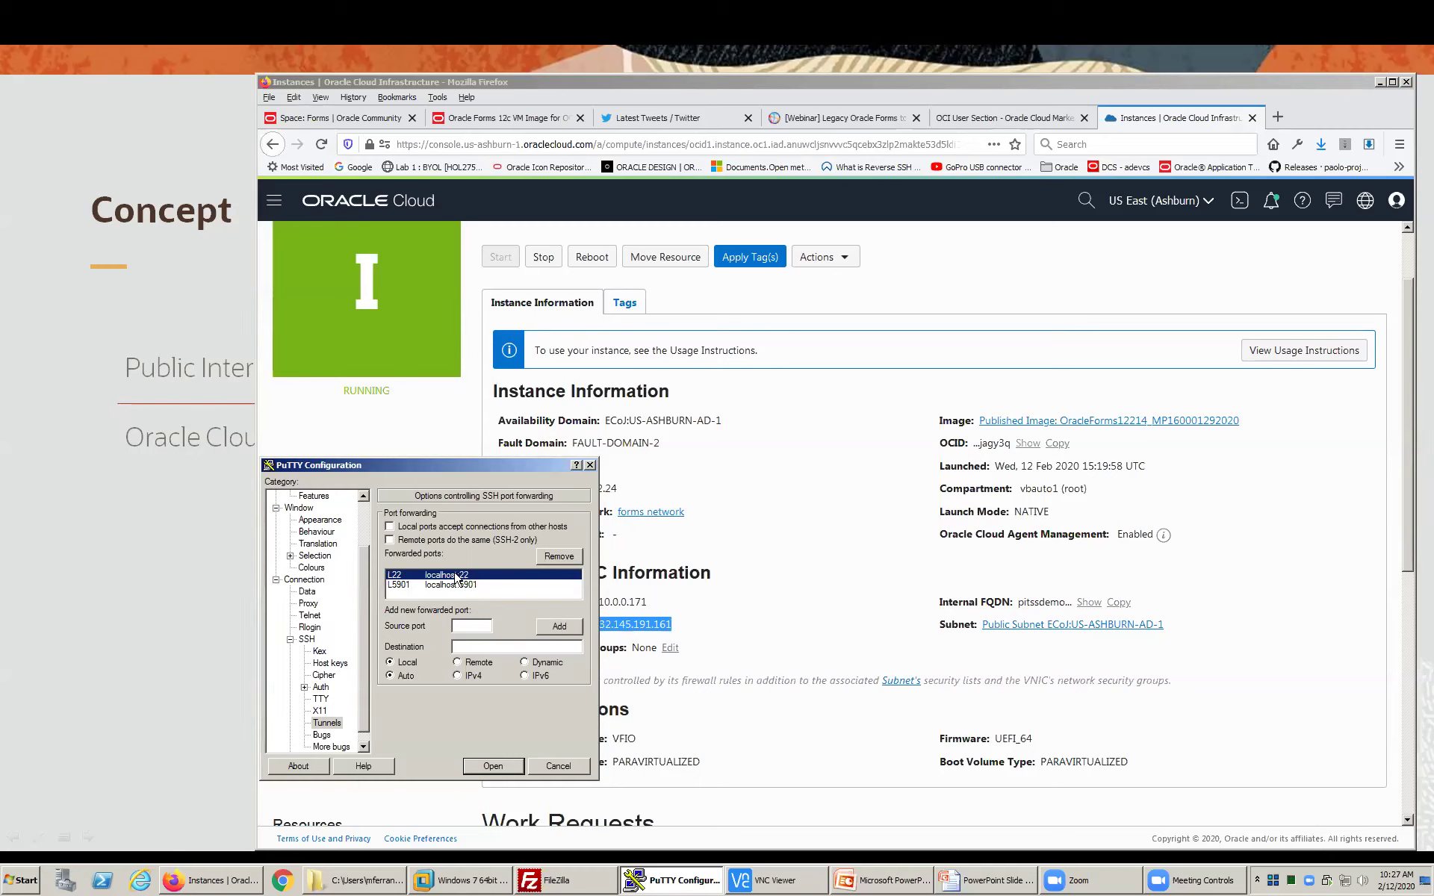
{"action": "left_click", "coordinate": [463, 585]}
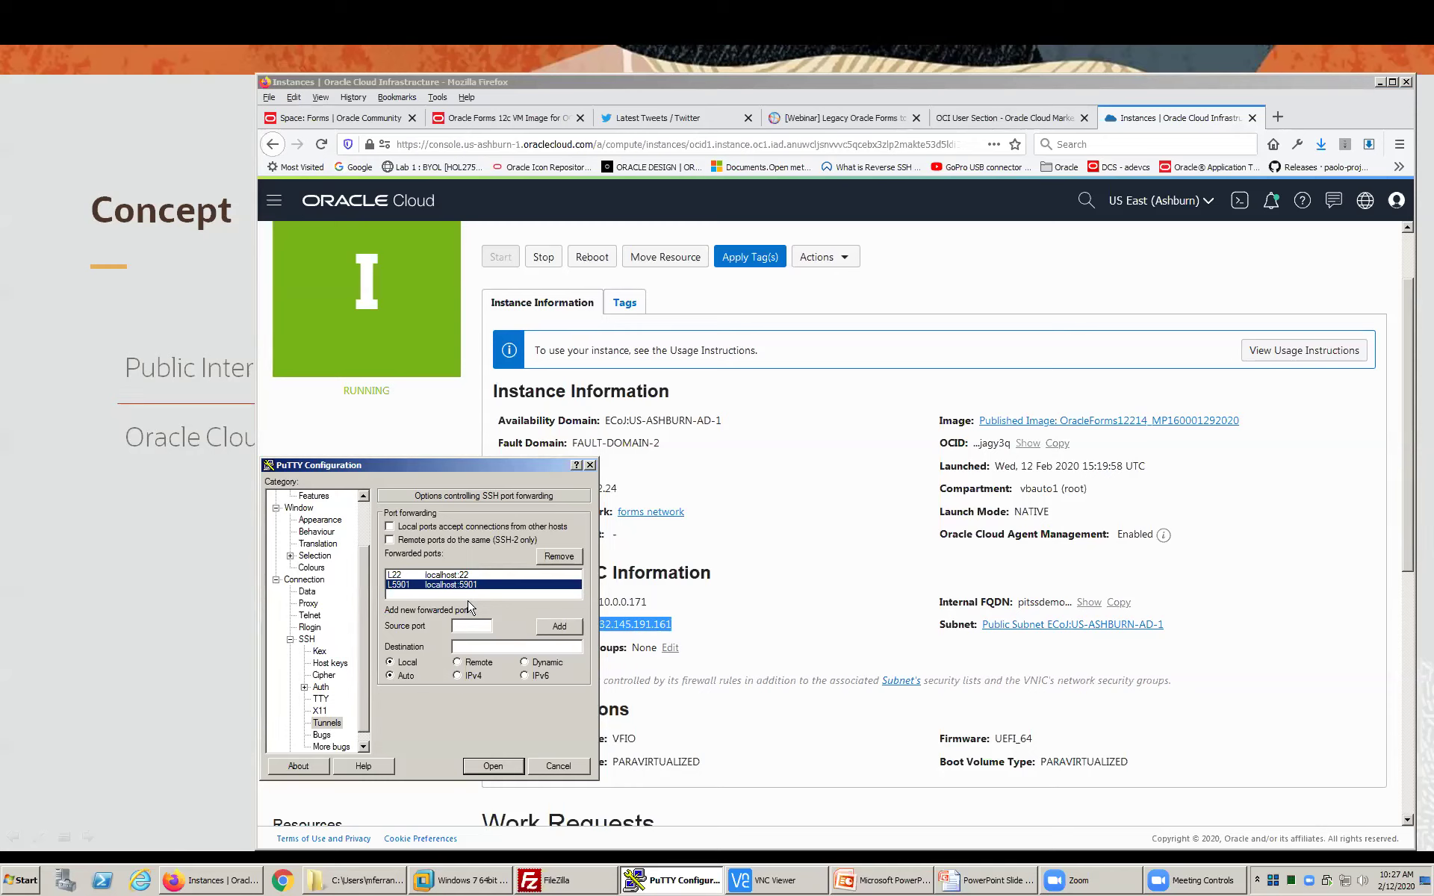
{"action": "left_click_drag", "start_coordinate": [367, 576], "coordinate": [363, 515]}
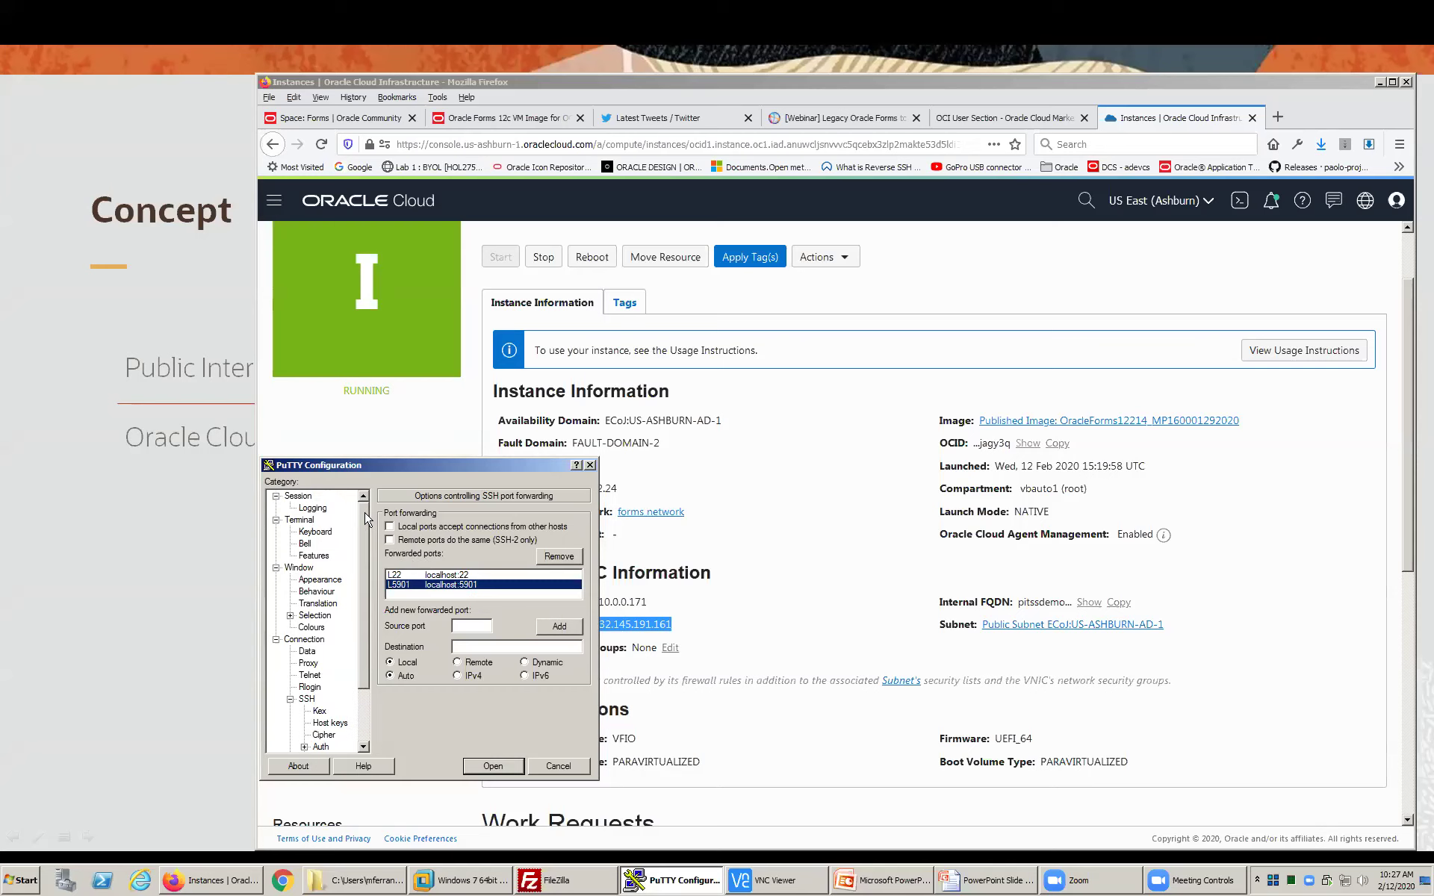
{"action": "left_click", "coordinate": [297, 496]}
{"action": "left_click", "coordinate": [504, 765]}
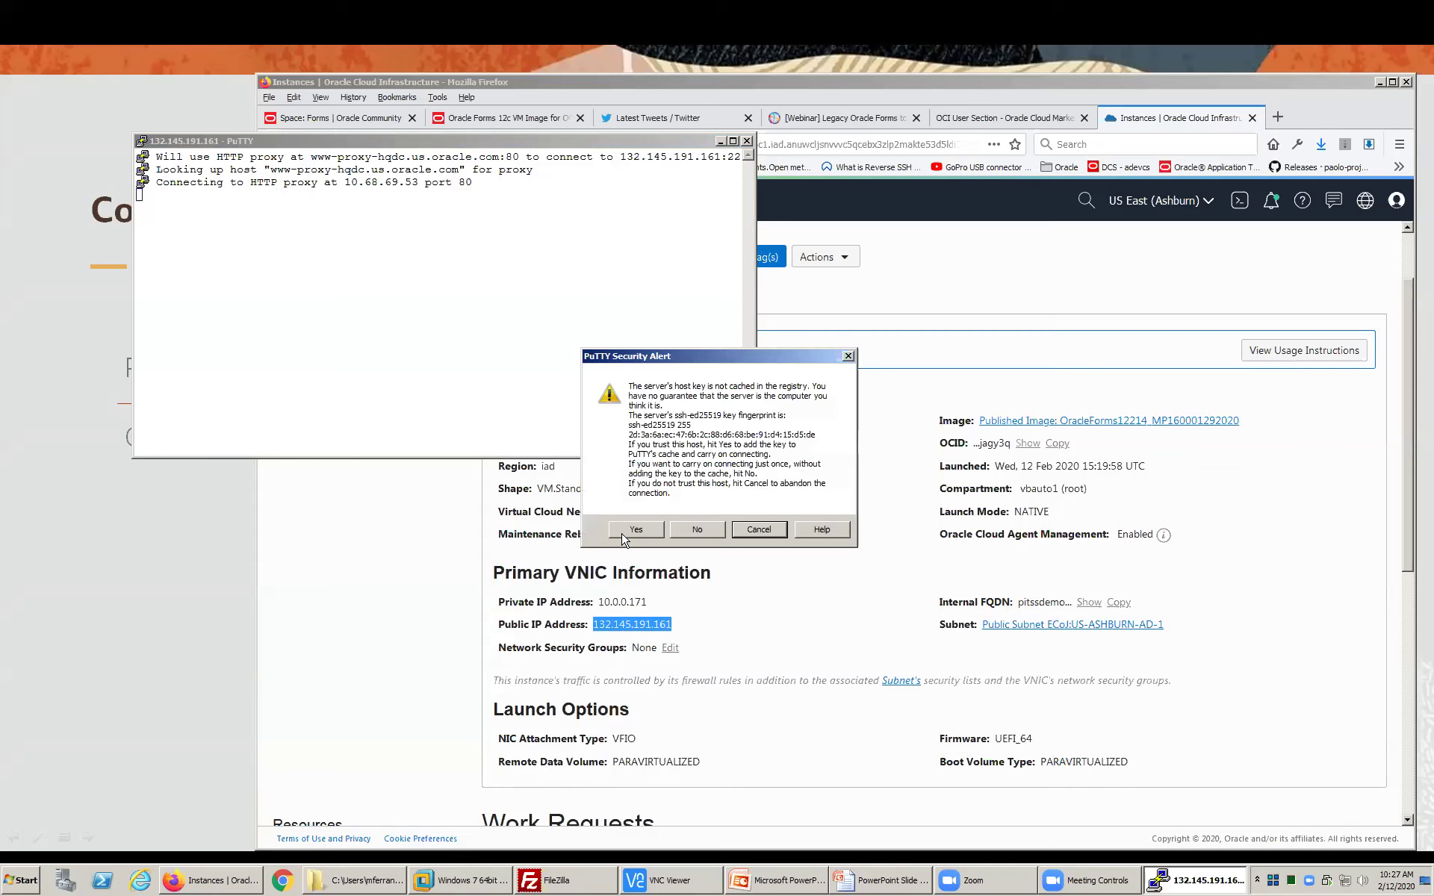
- Trust the server's host key, then enter and confirm the VNC password so VNC runs on :1
{"action": "left_click", "coordinate": [622, 535]}
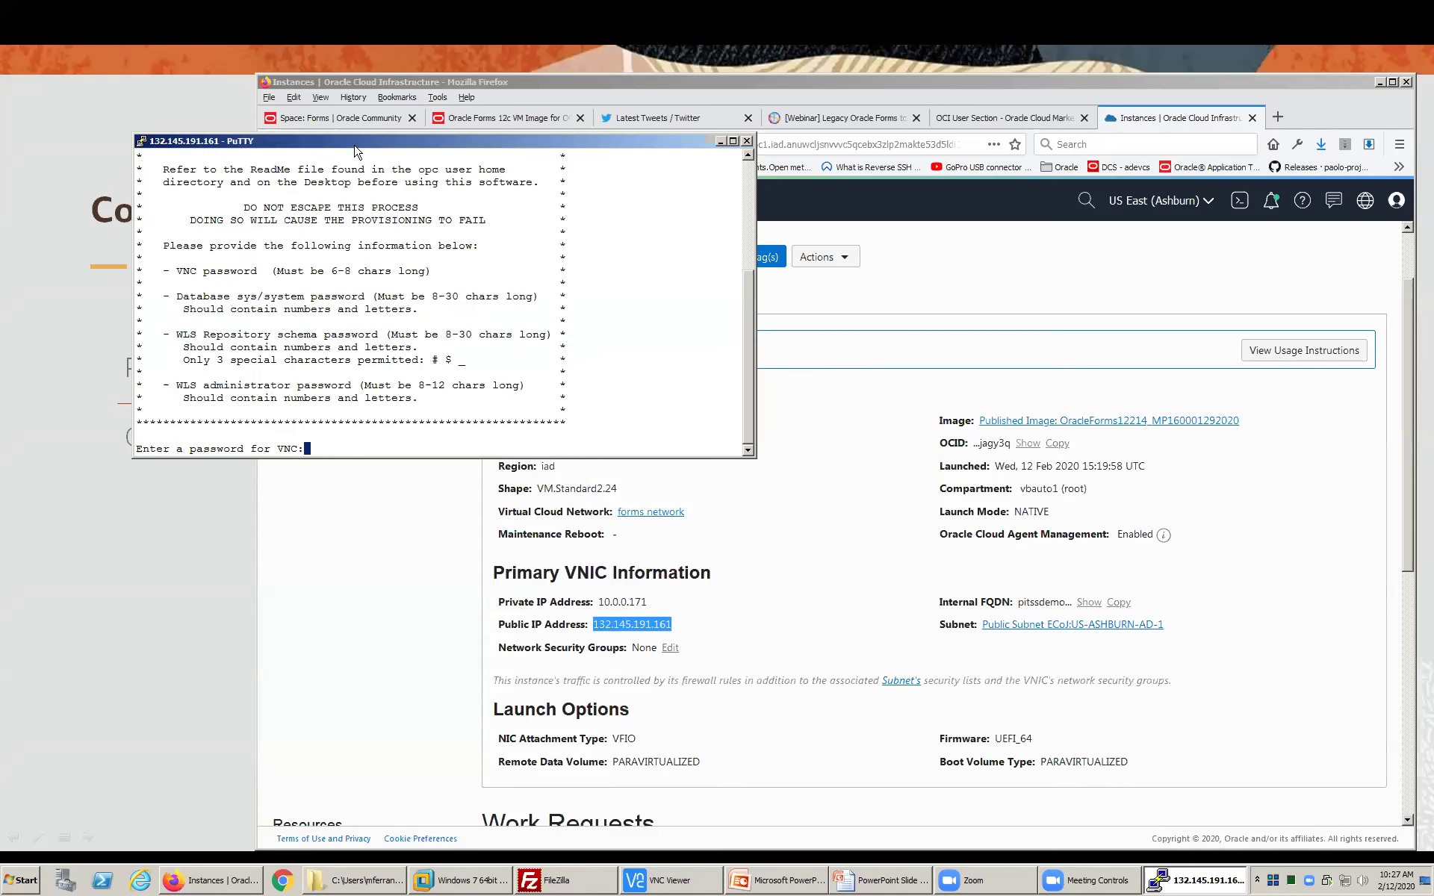
{"action": "left_click_drag", "start_coordinate": [355, 148], "coordinate": [372, 115]}
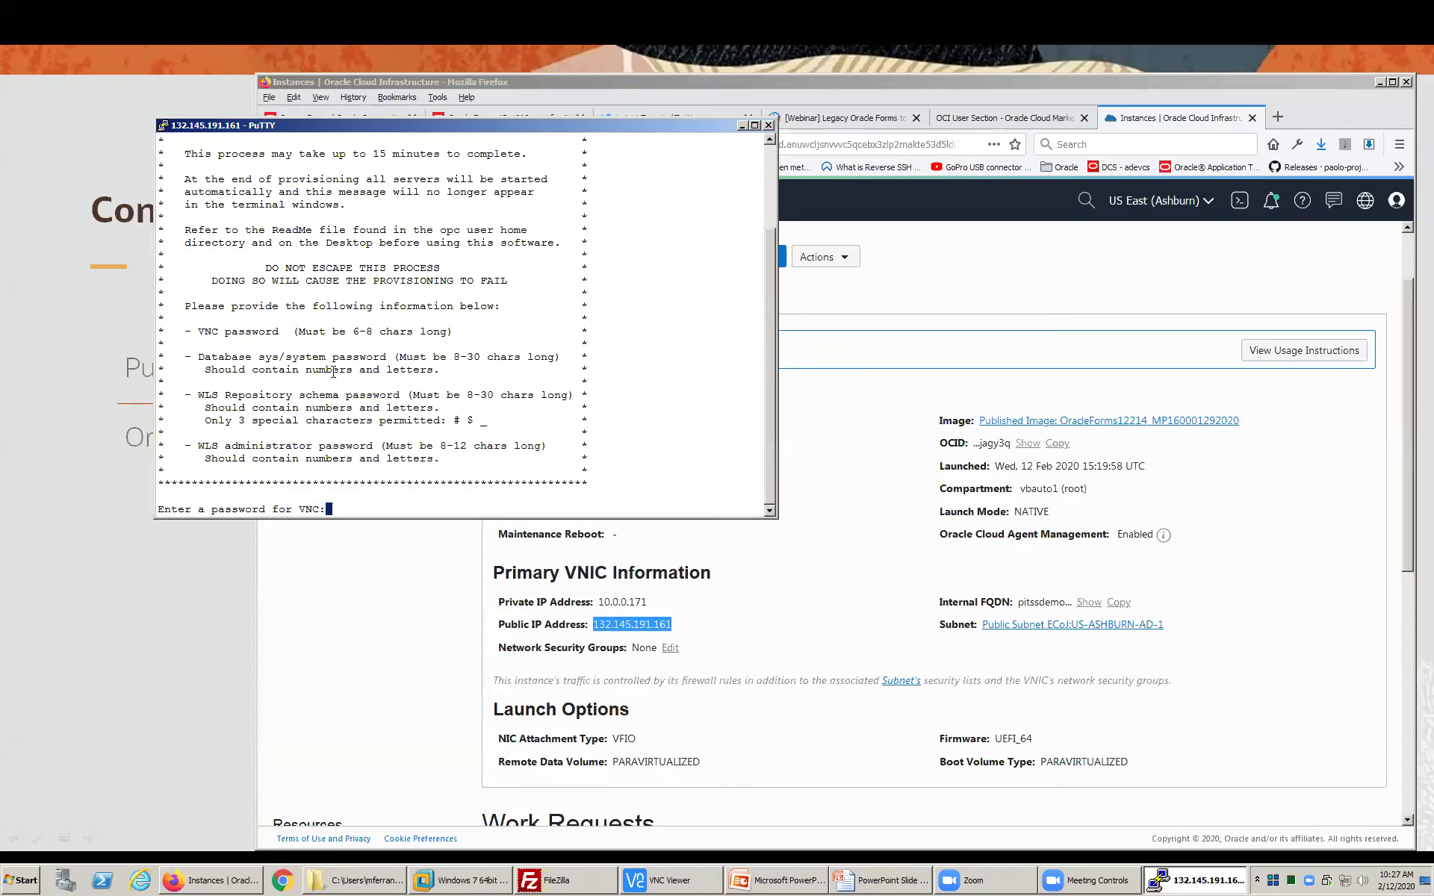
{"action": "left_click_drag", "start_coordinate": [215, 328], "coordinate": [418, 370]}
{"action": "left_click", "coordinate": [430, 371]}
{"action": "key", "text": "Return"}
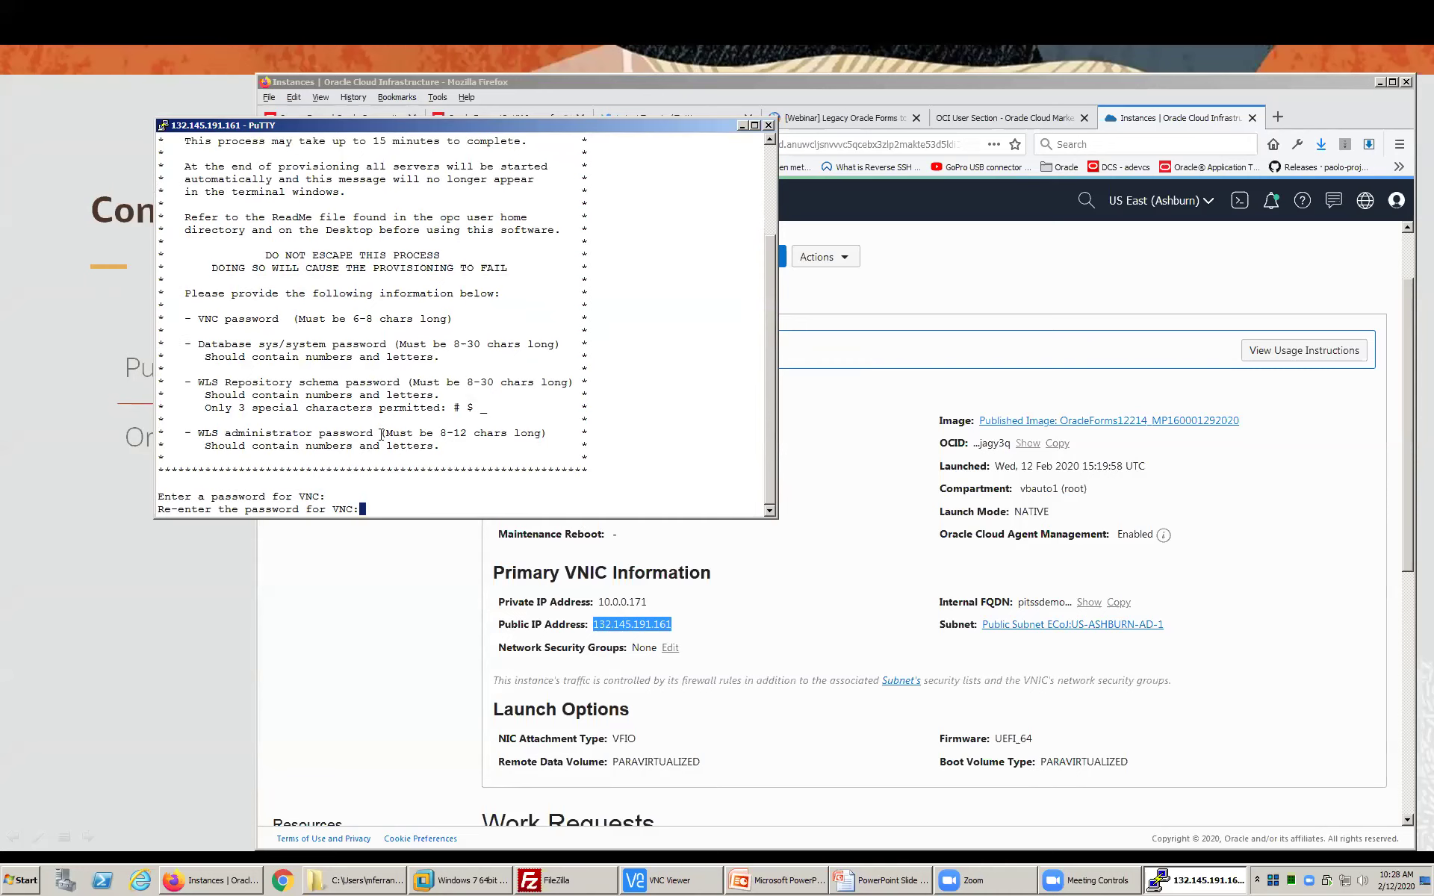
{"action": "key", "text": "Return"}
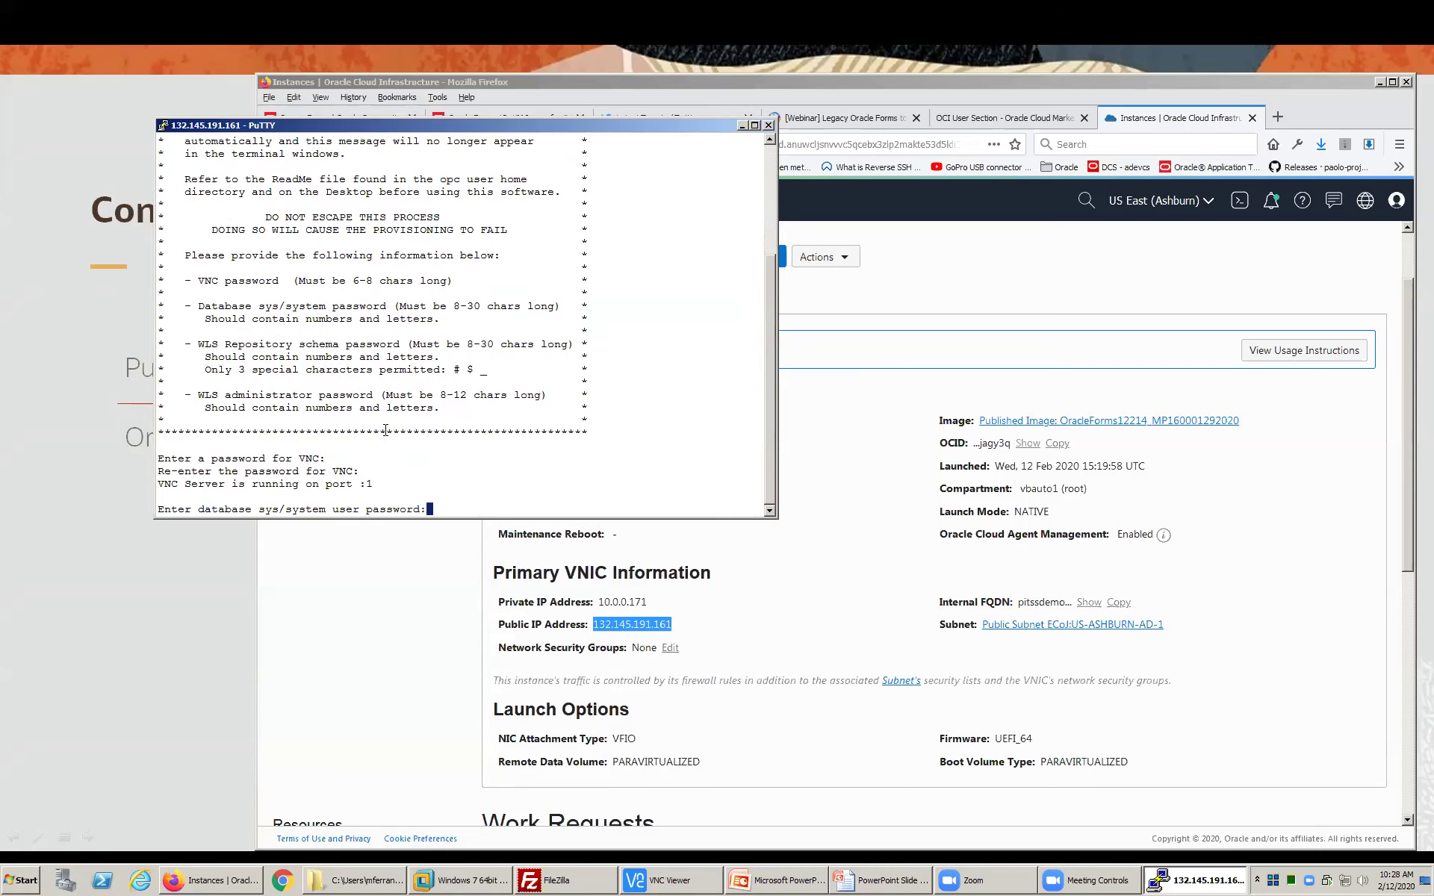
- Enter and confirm the database sys/system password
{"action": "left_click_drag", "start_coordinate": [373, 489], "coordinate": [356, 482]}
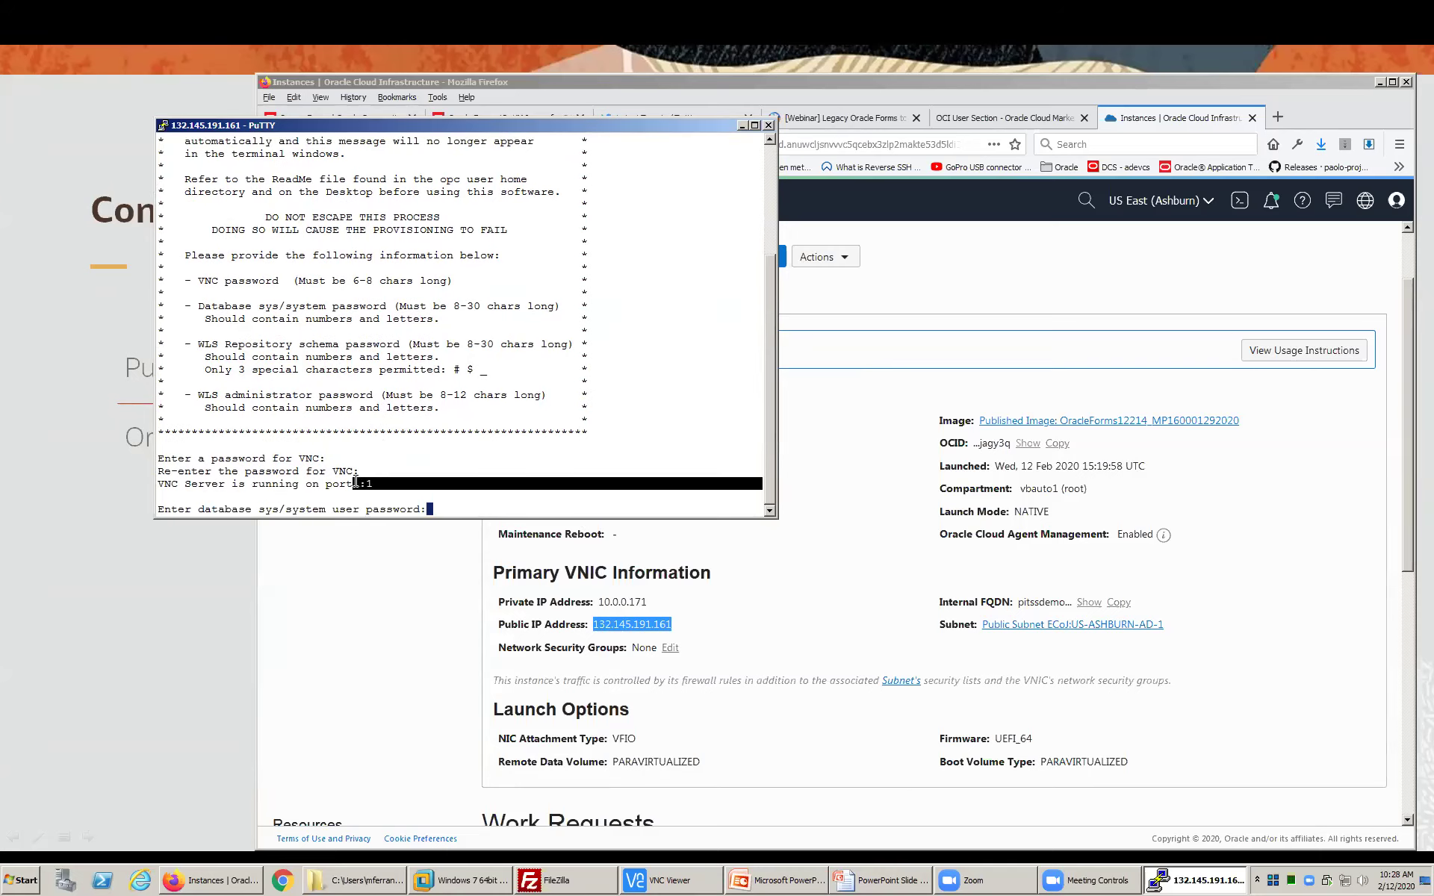
{"action": "left_click", "coordinate": [355, 481]}
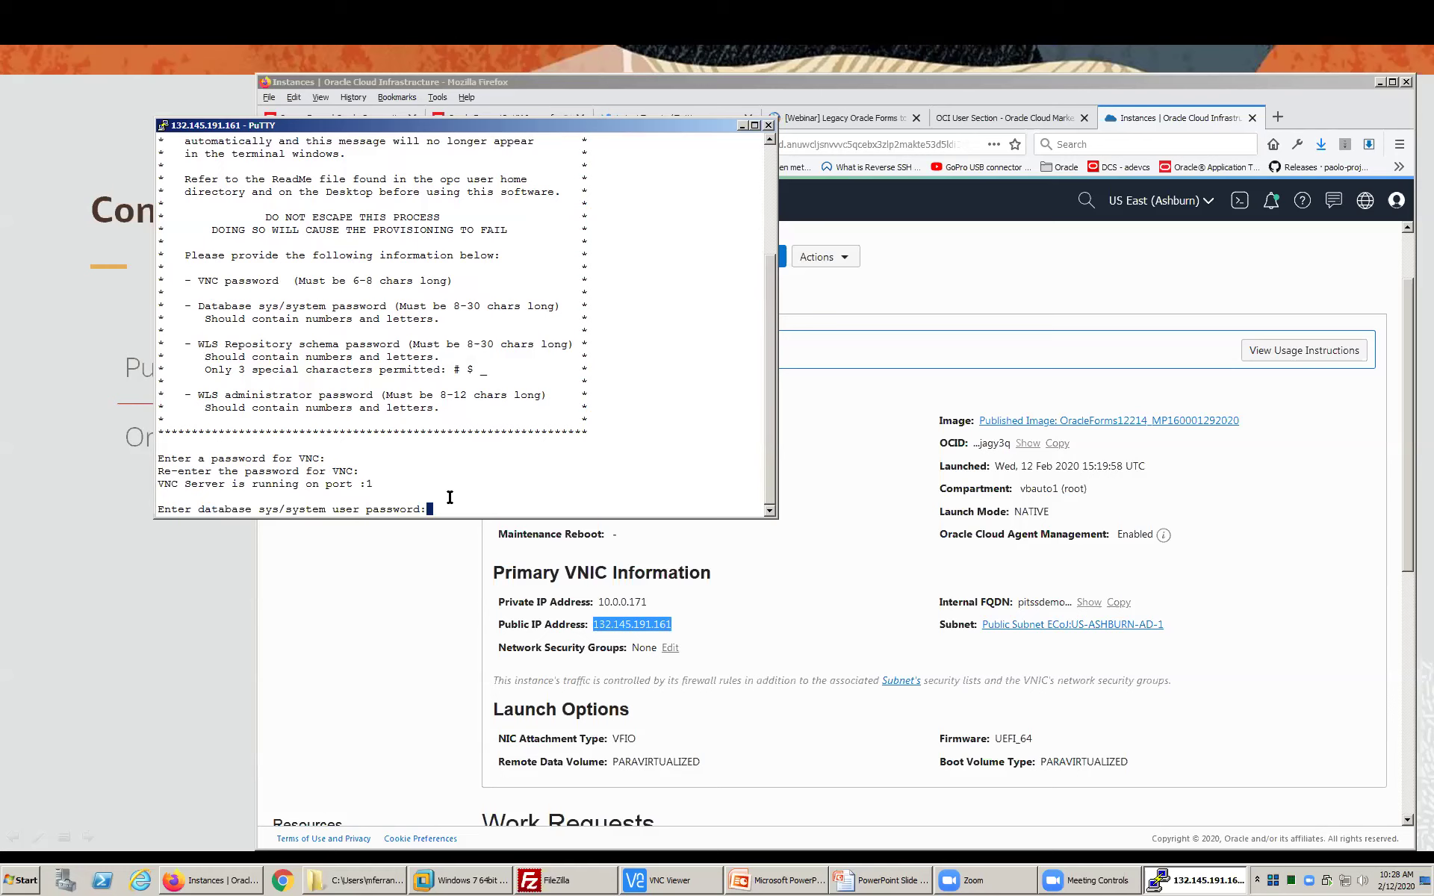
{"action": "key", "text": "Return"}
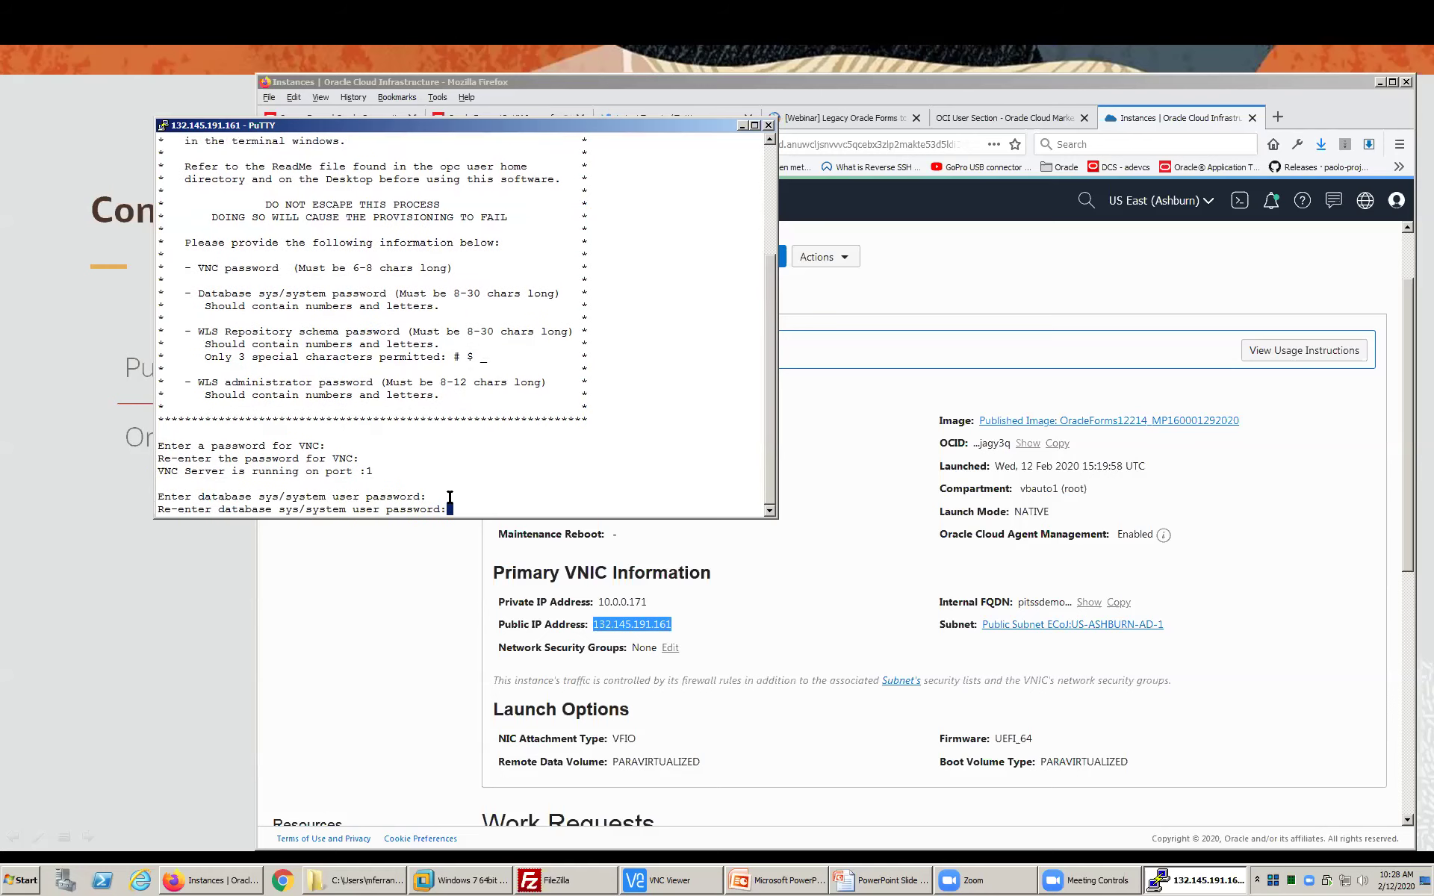
{"action": "key", "text": "Return"}
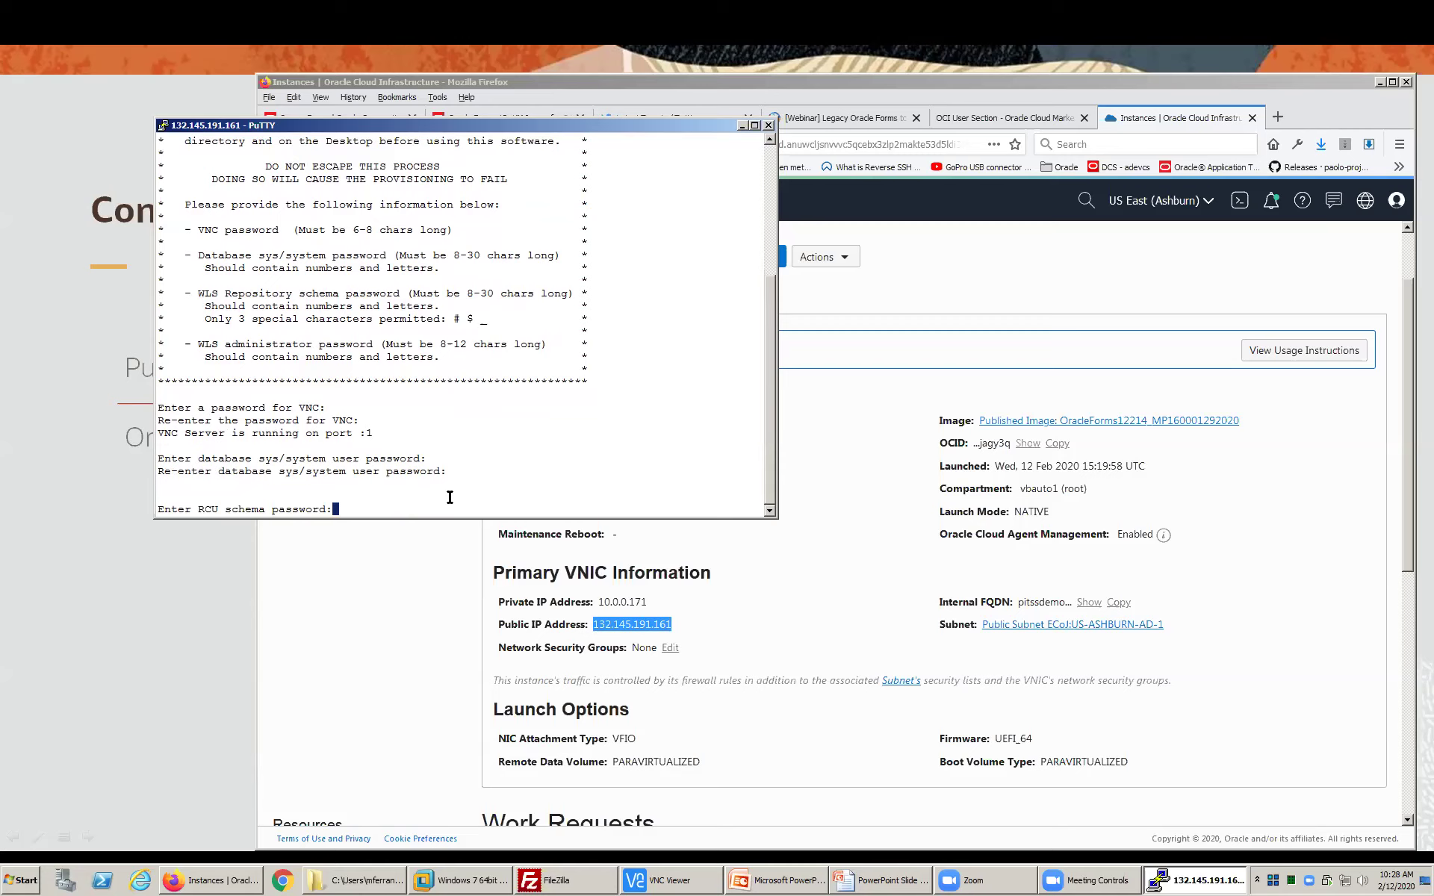
- Enter and confirm the RCU schema and WebLogic administrator passwords
{"action": "key", "text": "Return"}
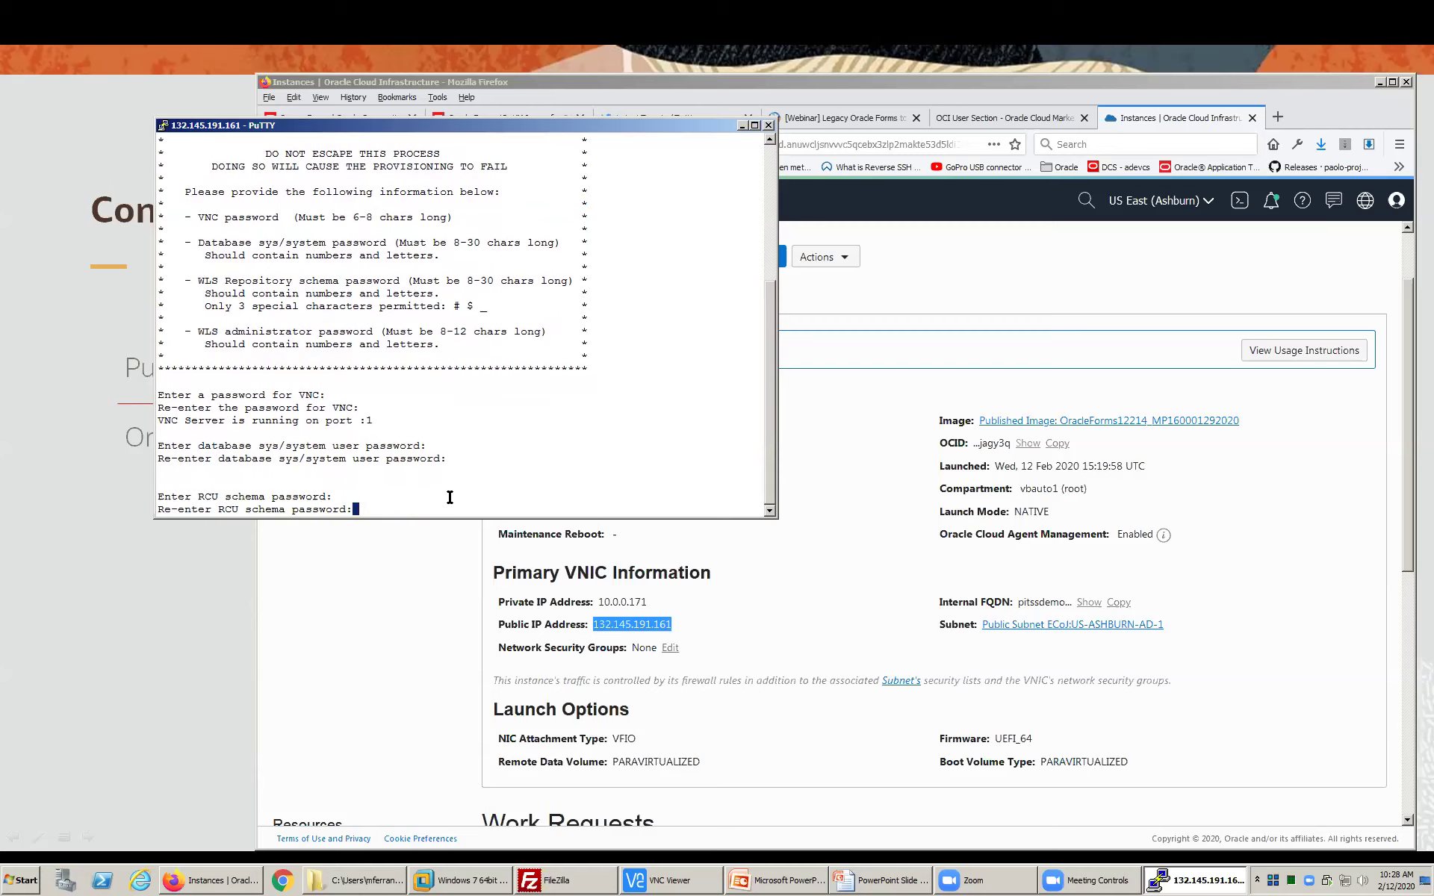
{"action": "key", "text": "Return"}
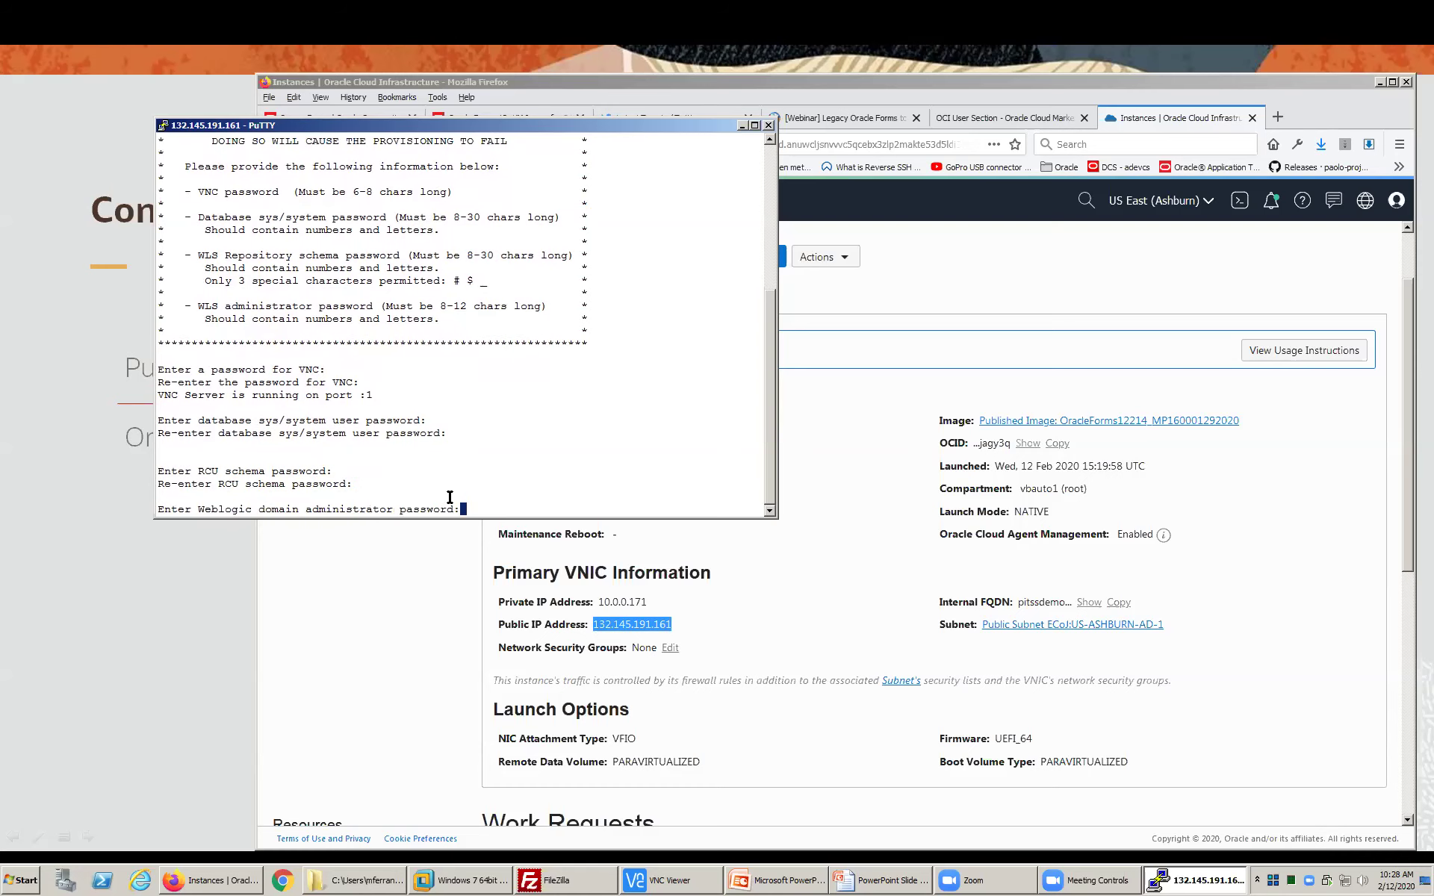
{"action": "key", "text": "Return"}
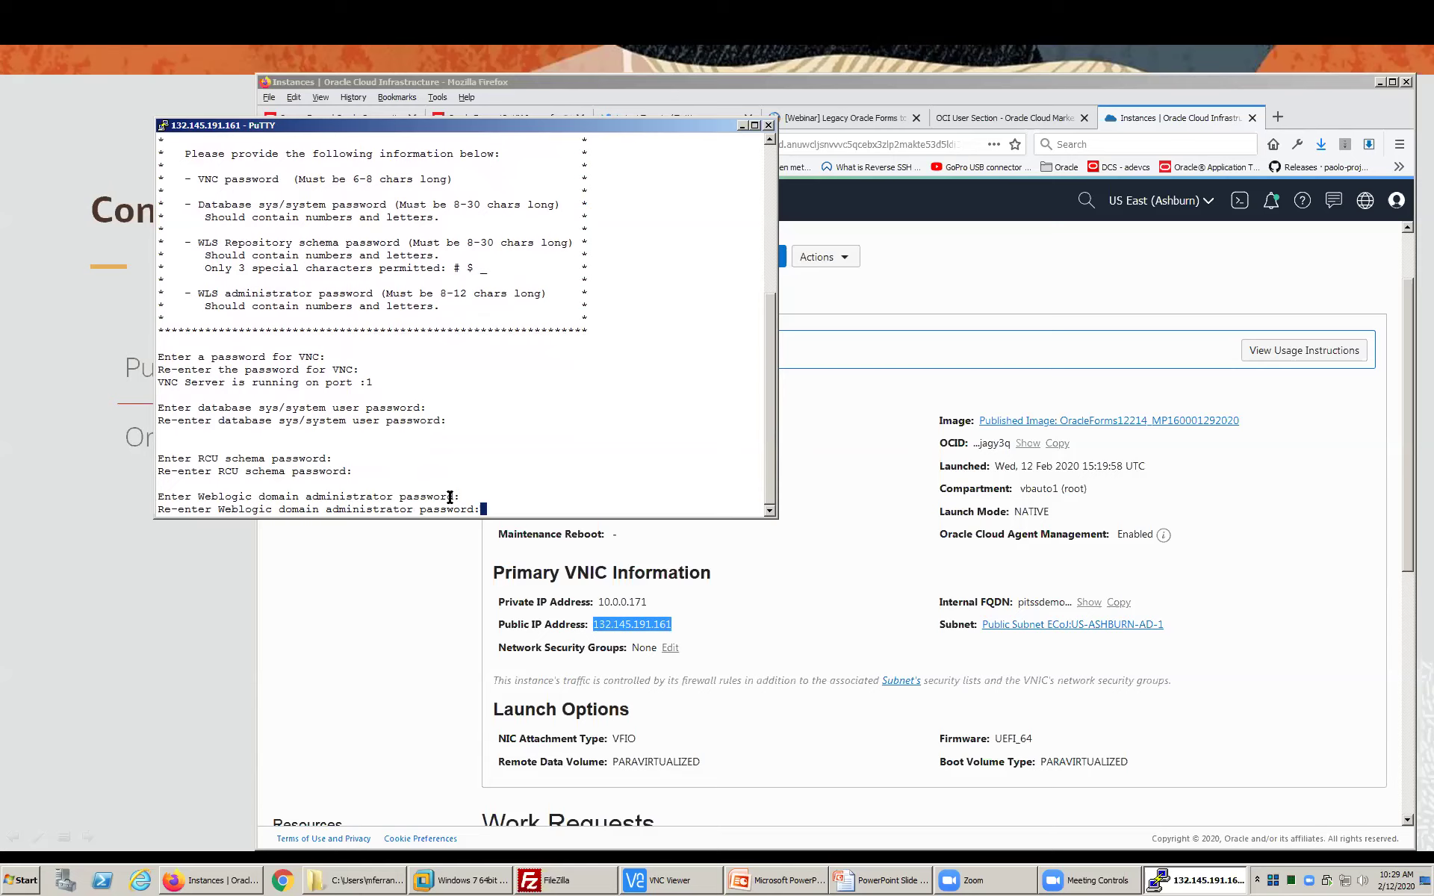
{"action": "key", "text": "Return"}
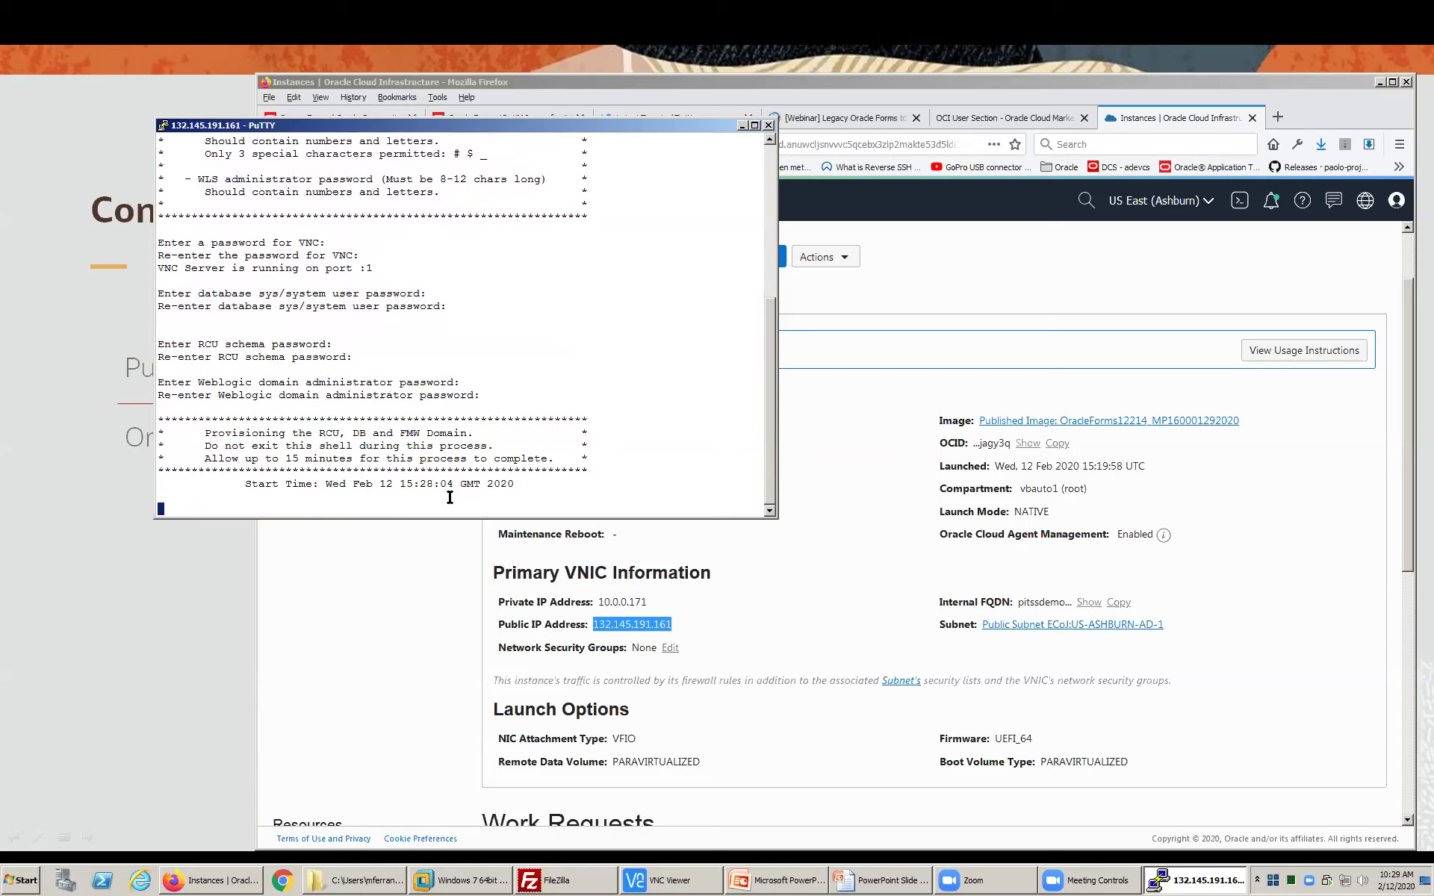
- Note the provisioning start time, then return to the full-screen Concept slide
{"action": "left_click_drag", "start_coordinate": [394, 483], "coordinate": [450, 485]}
{"action": "left_click", "coordinate": [458, 486]}
{"action": "left_click", "coordinate": [186, 591]}
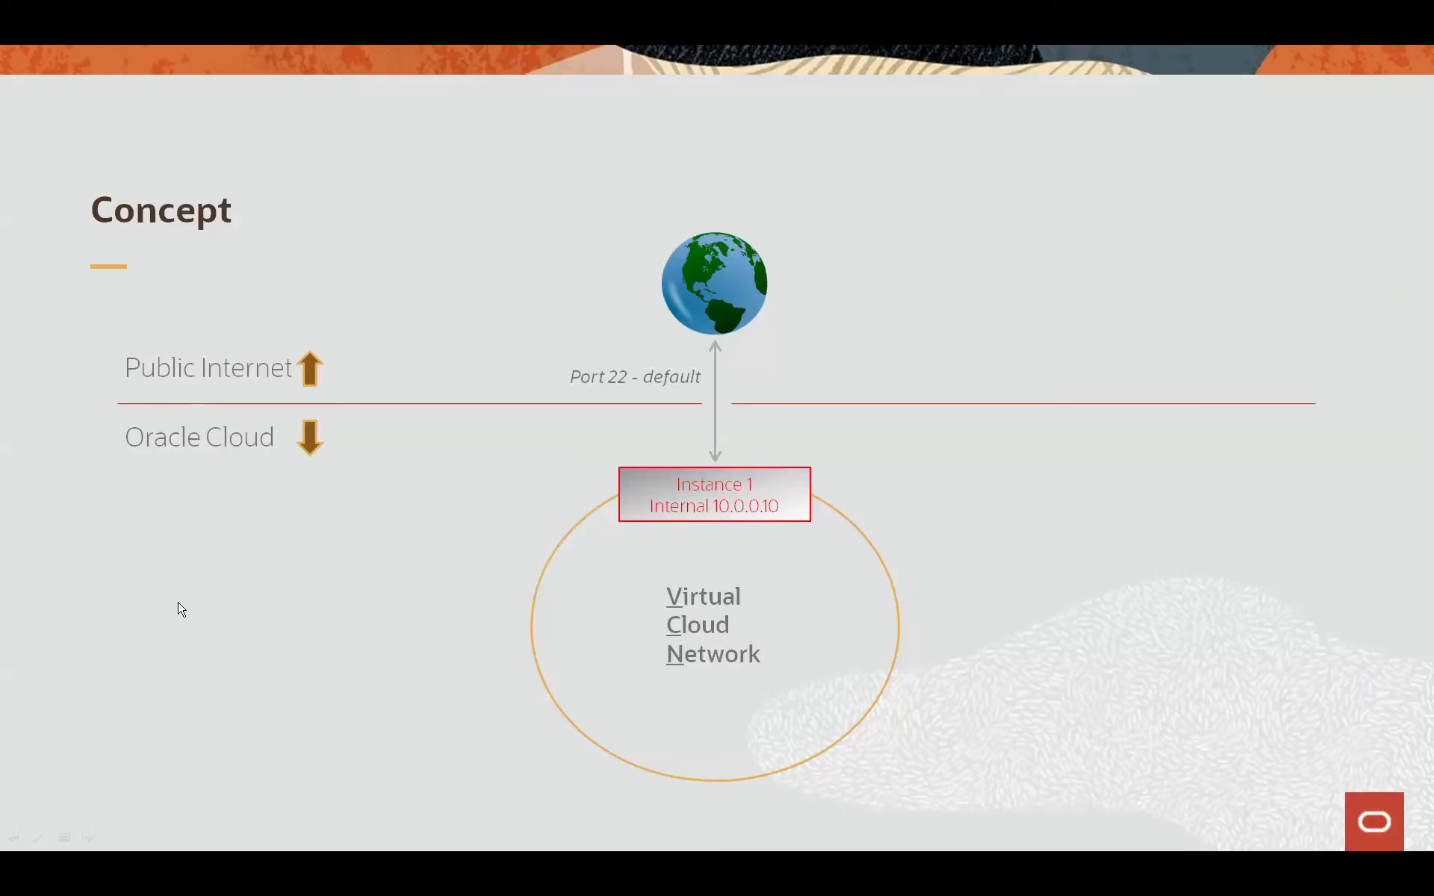
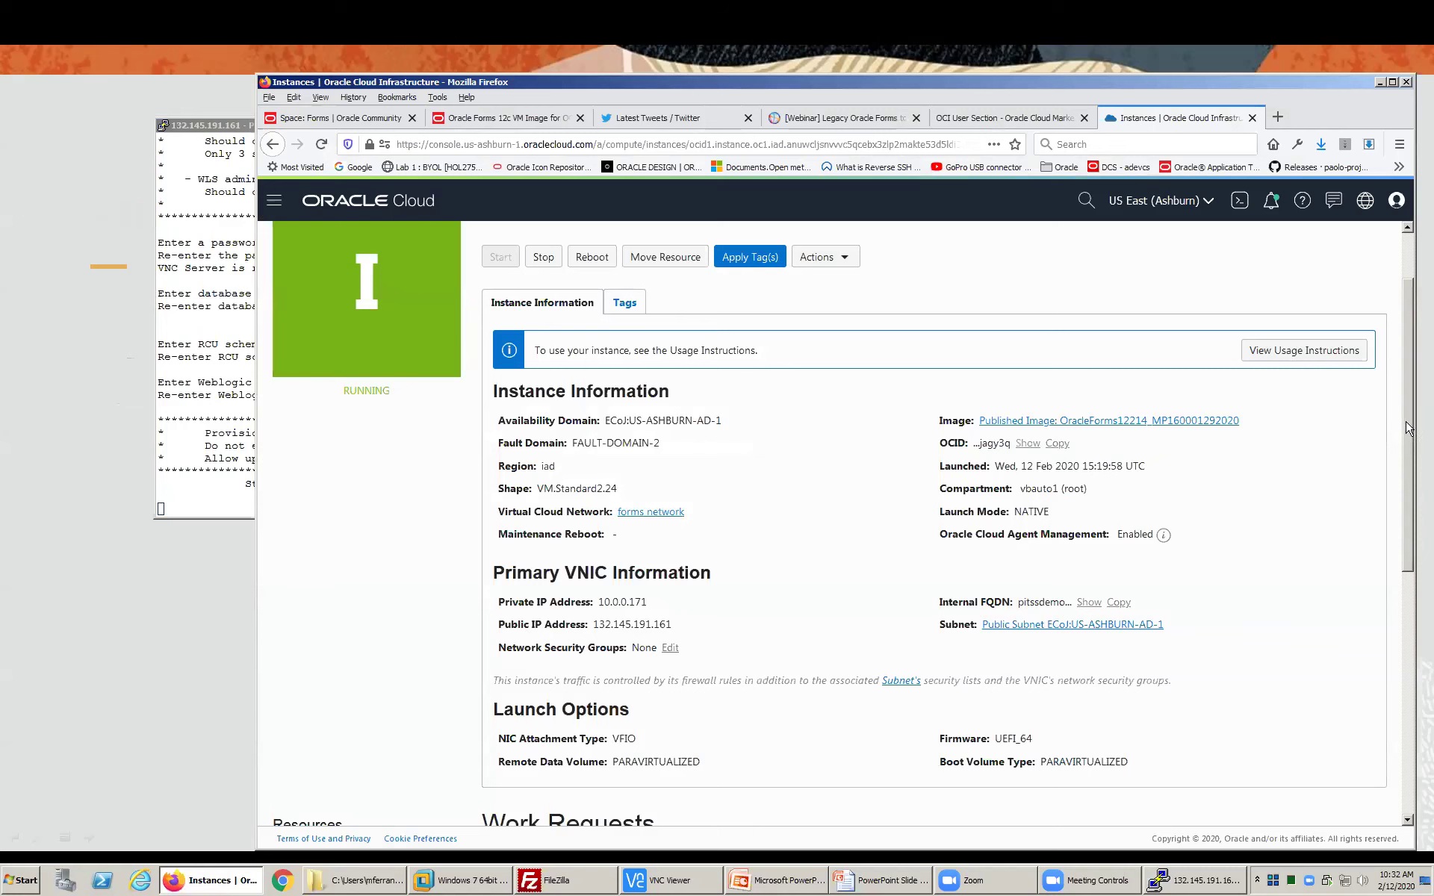
- Highlight the instance's private IP and its public IP, 132.145.191.161
{"action": "scroll", "coordinate": [762, 590], "scroll_direction": "down", "scroll_amount": 2}
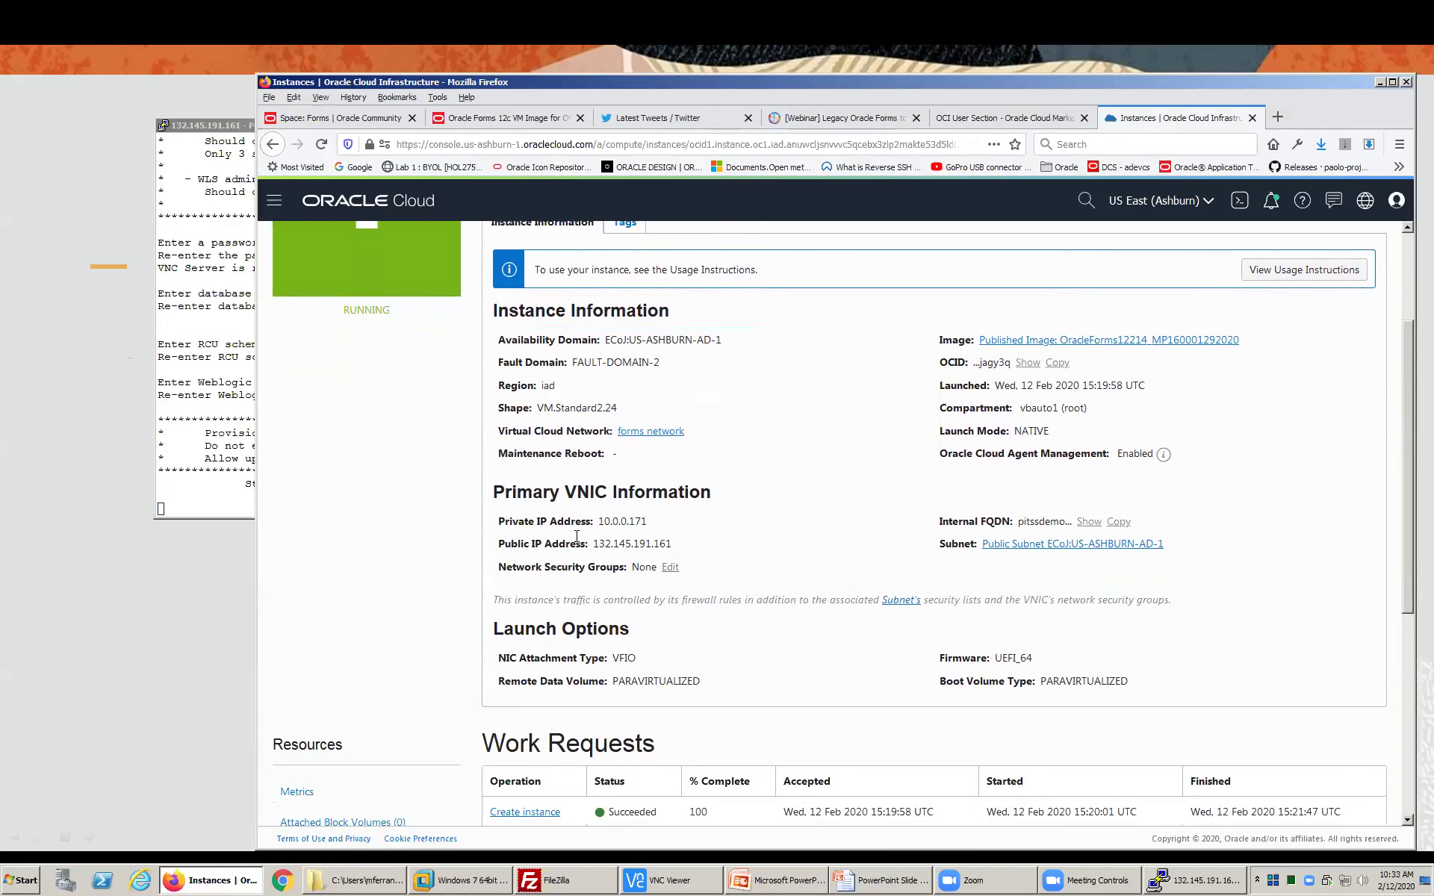
{"action": "left_click_drag", "start_coordinate": [591, 521], "coordinate": [674, 527]}
{"action": "left_click_drag", "start_coordinate": [595, 543], "coordinate": [697, 542]}
- Bring VNC Viewer and its saved connections list to the front
{"action": "key", "text": "alt+Tab"}
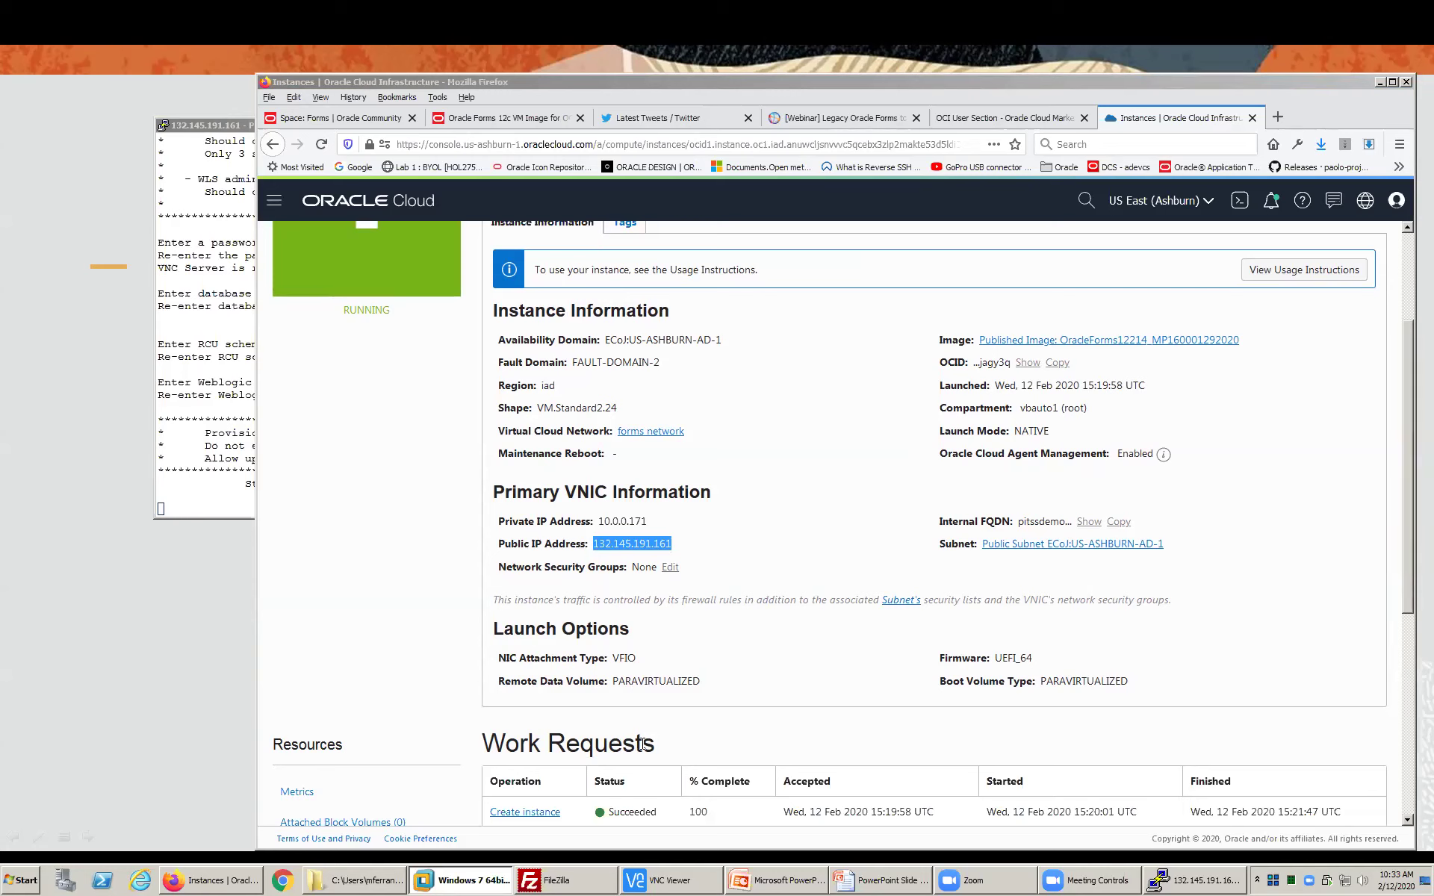
{"action": "left_click", "coordinate": [821, 526]}
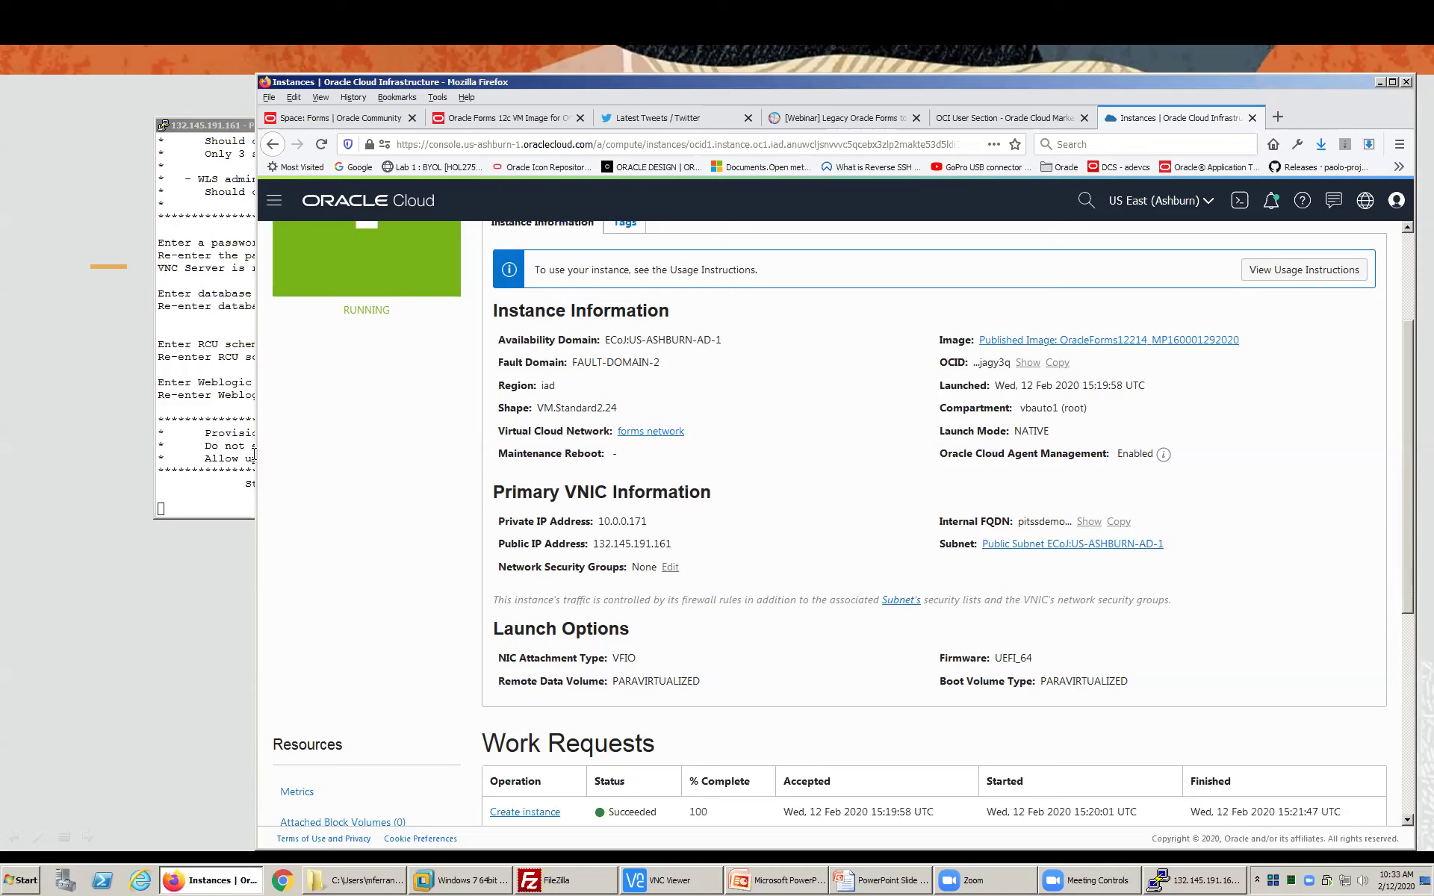
{"action": "left_click", "coordinate": [672, 884]}
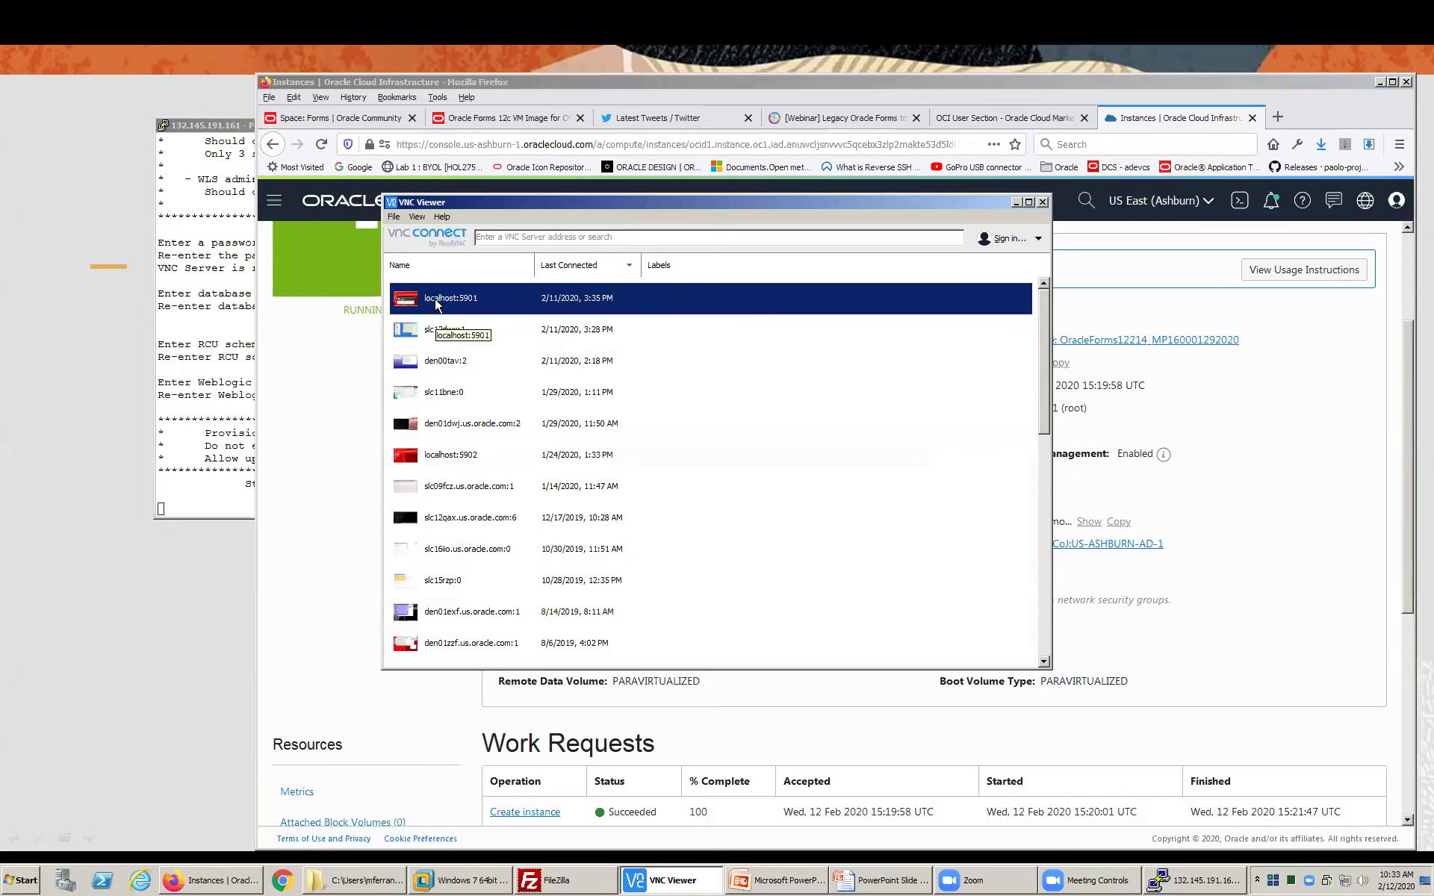
- Connect to the localhost:5901 session and reposition its window
{"action": "double_click", "coordinate": [434, 297]}
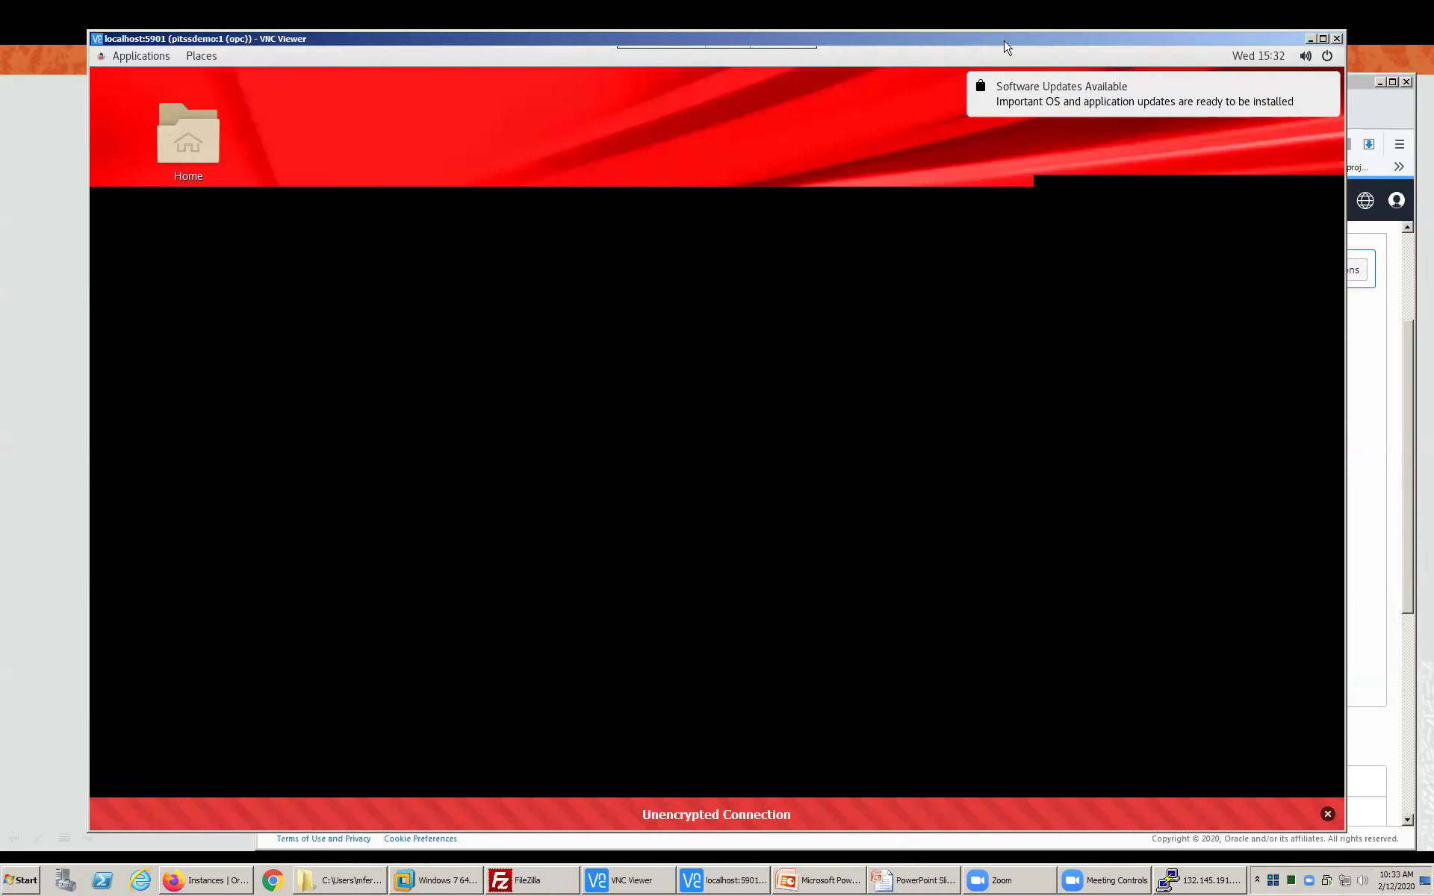
{"action": "left_click_drag", "start_coordinate": [1004, 41], "coordinate": [1012, 71]}
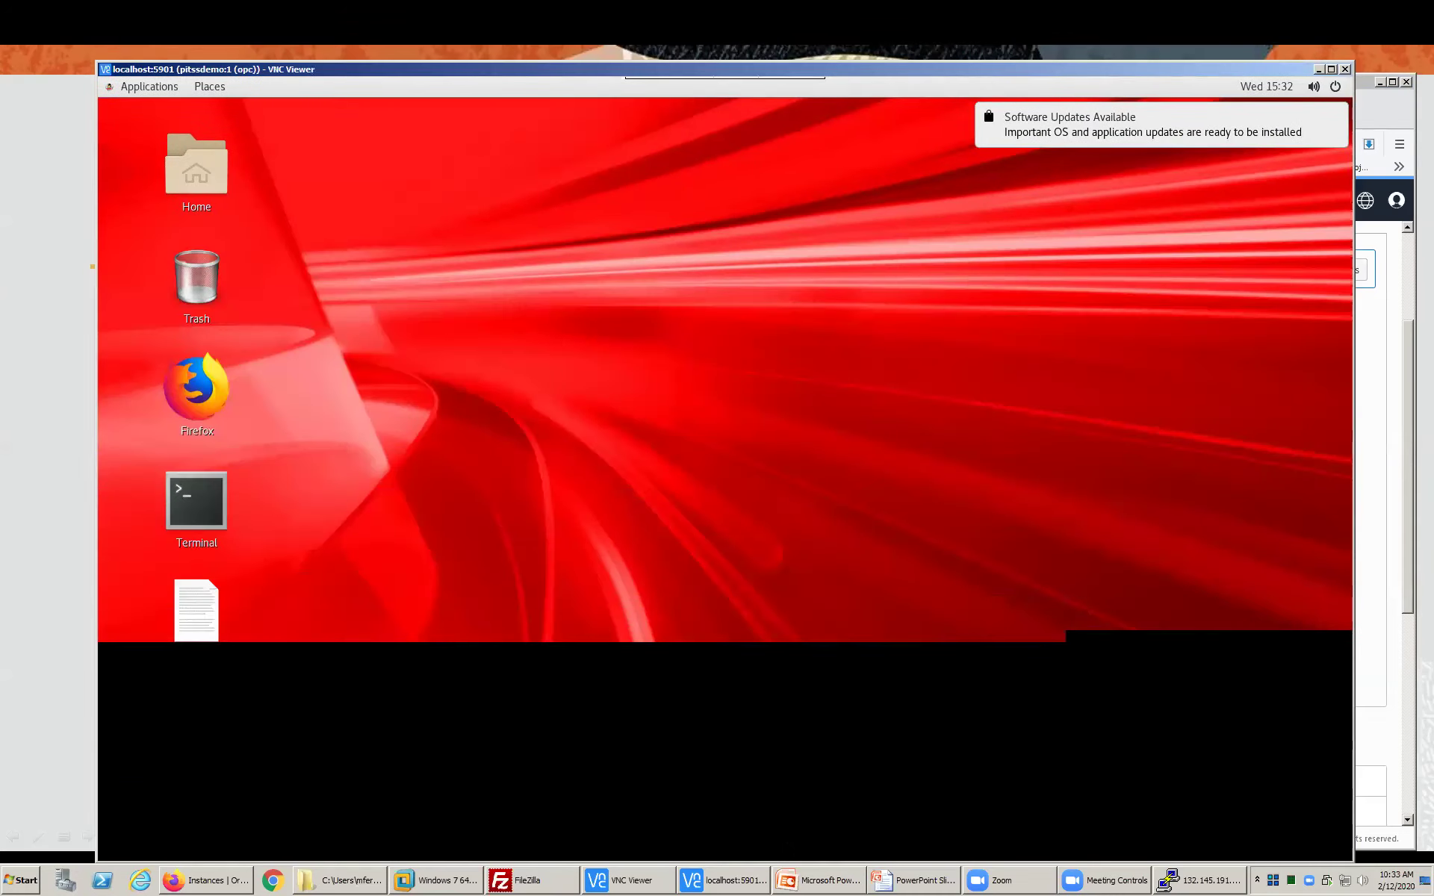
{"action": "left_click", "coordinate": [668, 880]}
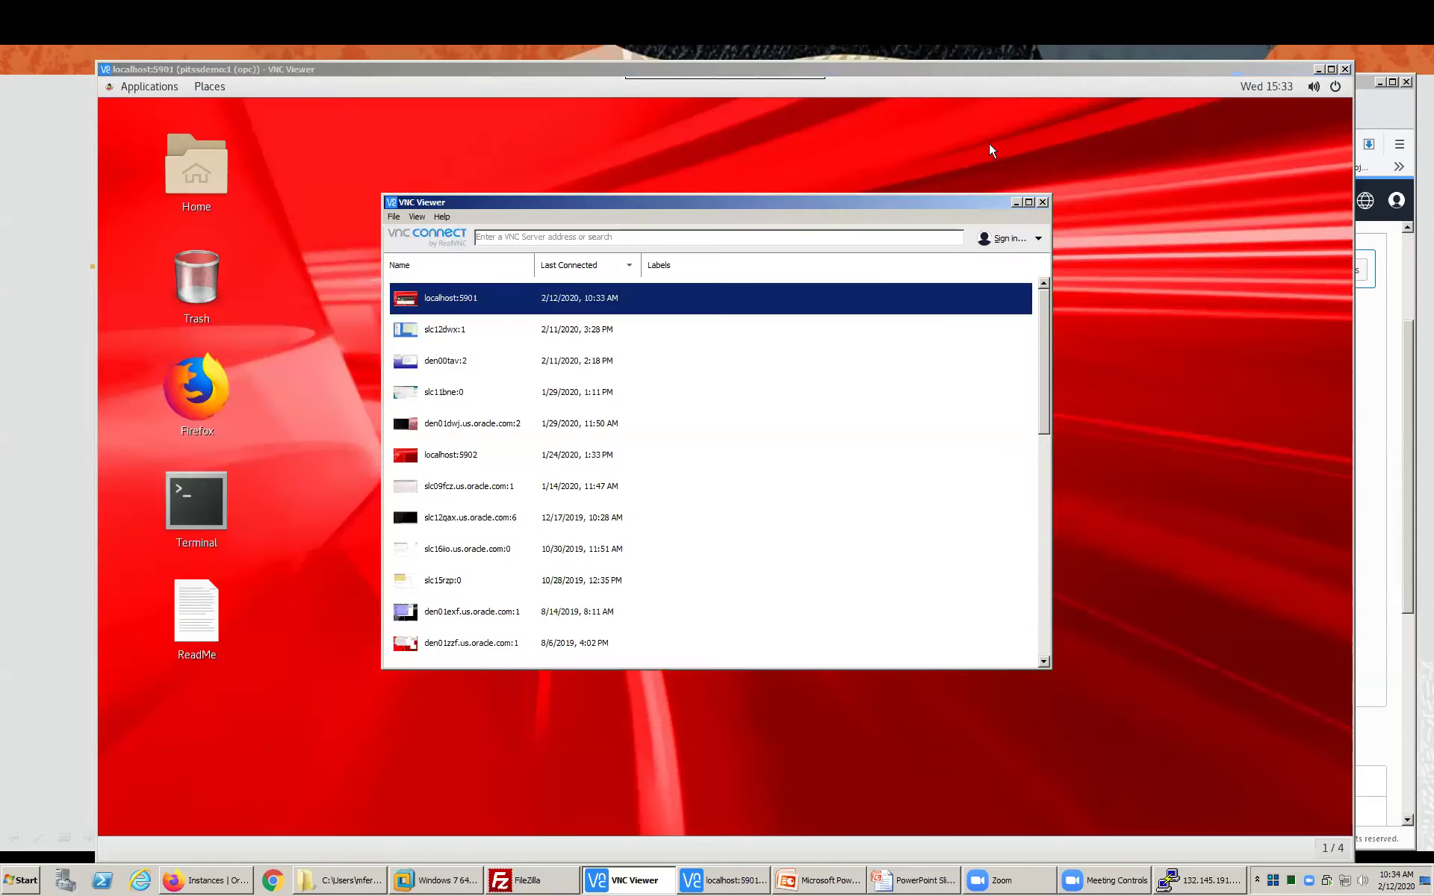
- Hide the connection list, settle the session window, and open the desktop ReadMe
{"action": "left_click", "coordinate": [1015, 202]}
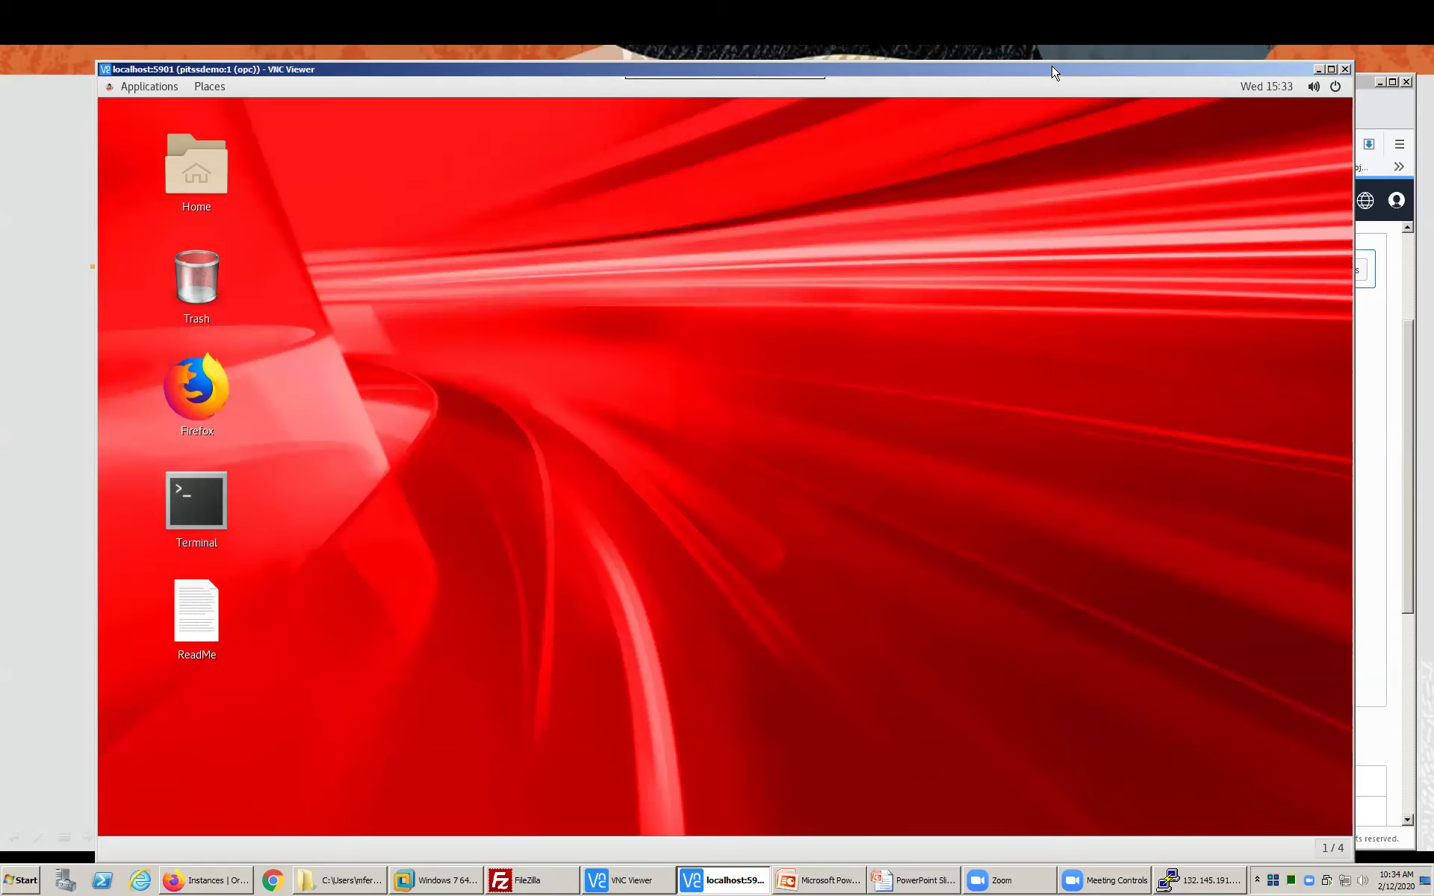
{"action": "left_click_drag", "start_coordinate": [1053, 71], "coordinate": [1054, 67]}
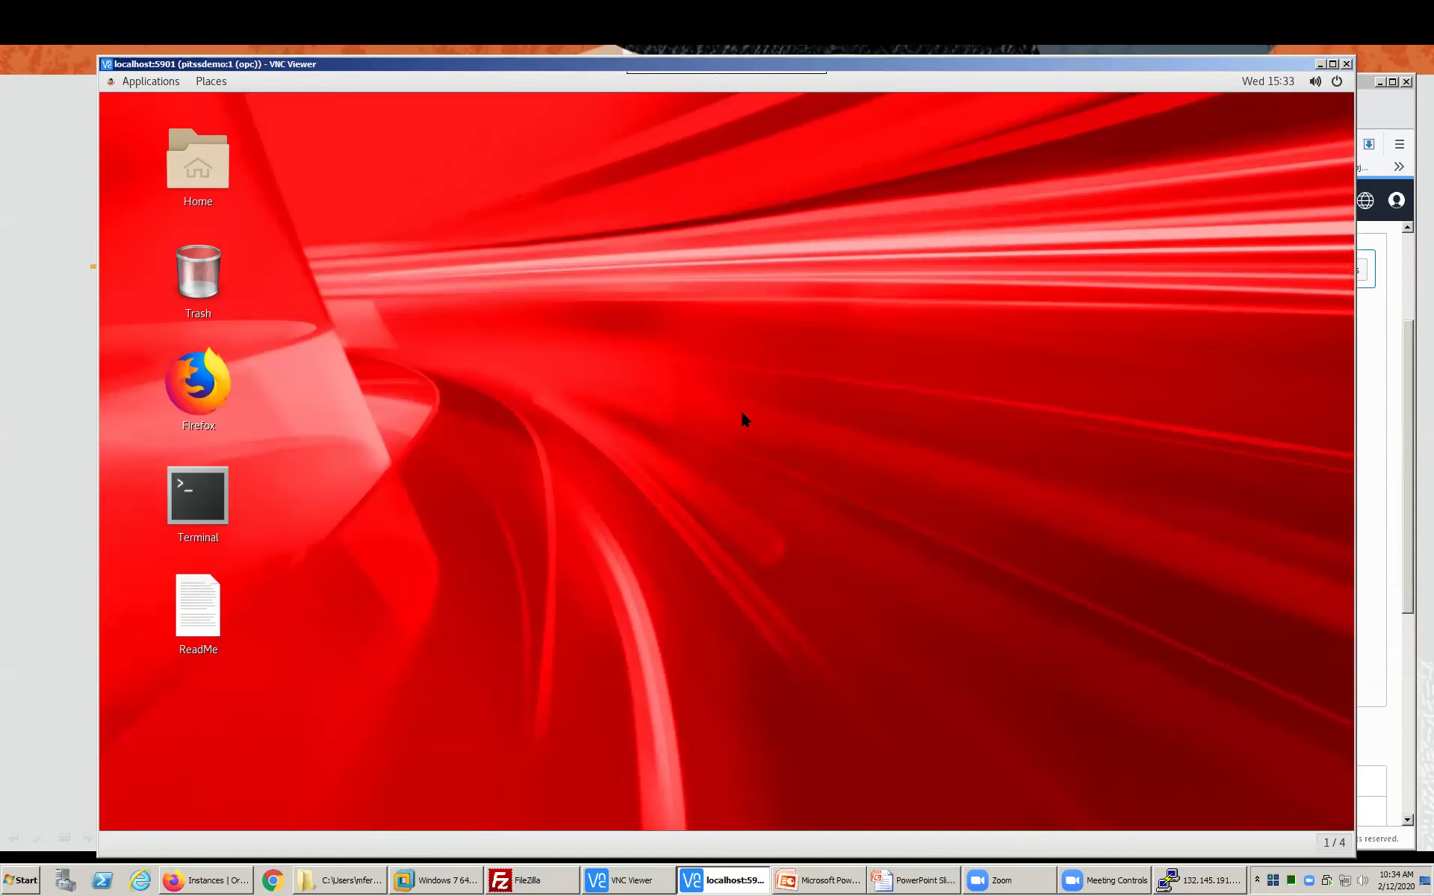
{"action": "double_click", "coordinate": [204, 601]}
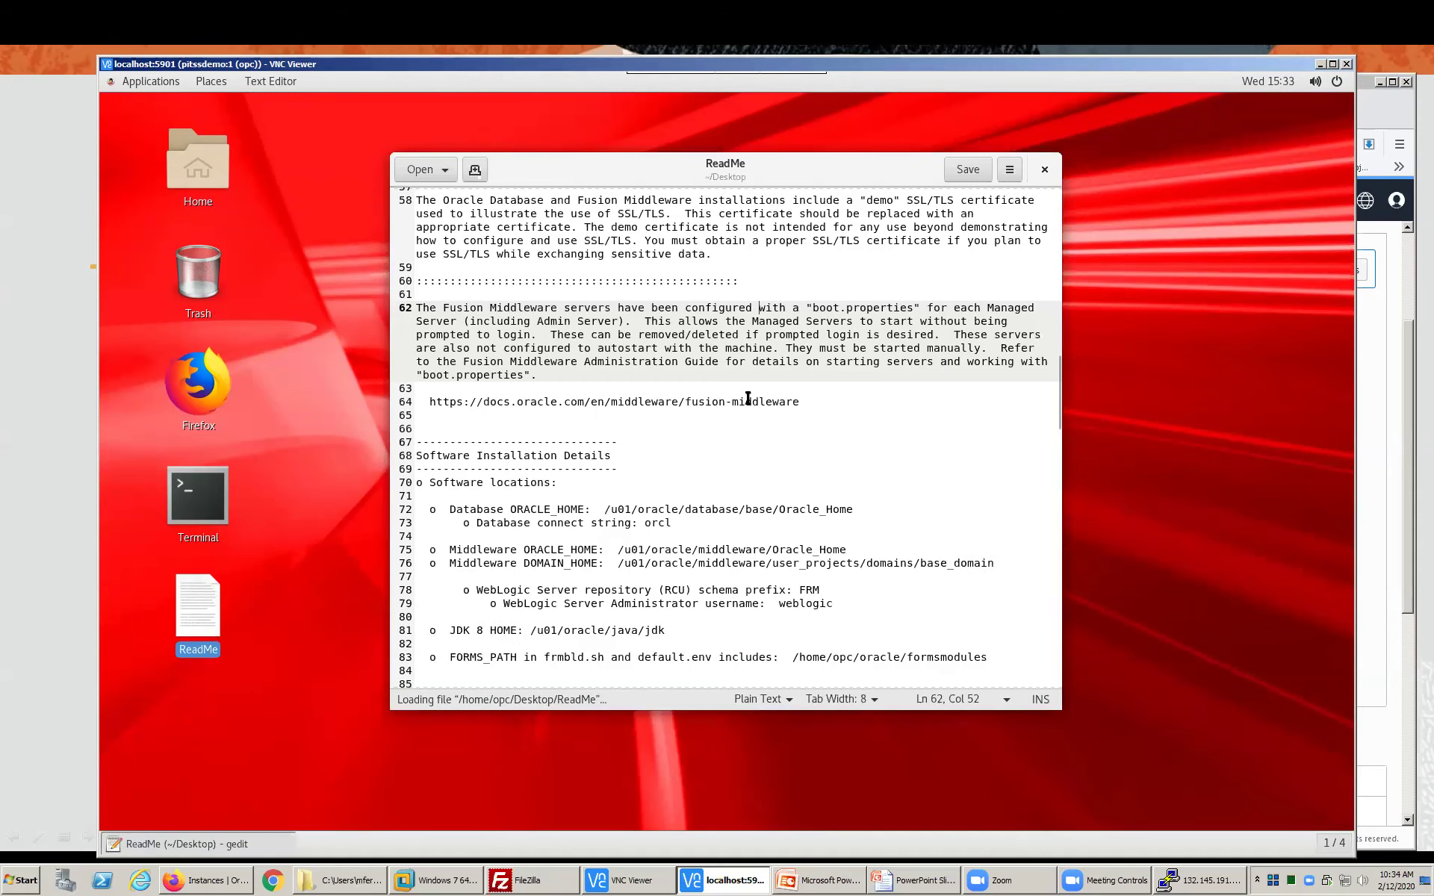
- Read the ReadMe's release date notes at the top of the file
{"action": "scroll", "coordinate": [747, 398], "scroll_direction": "up", "scroll_amount": 15}
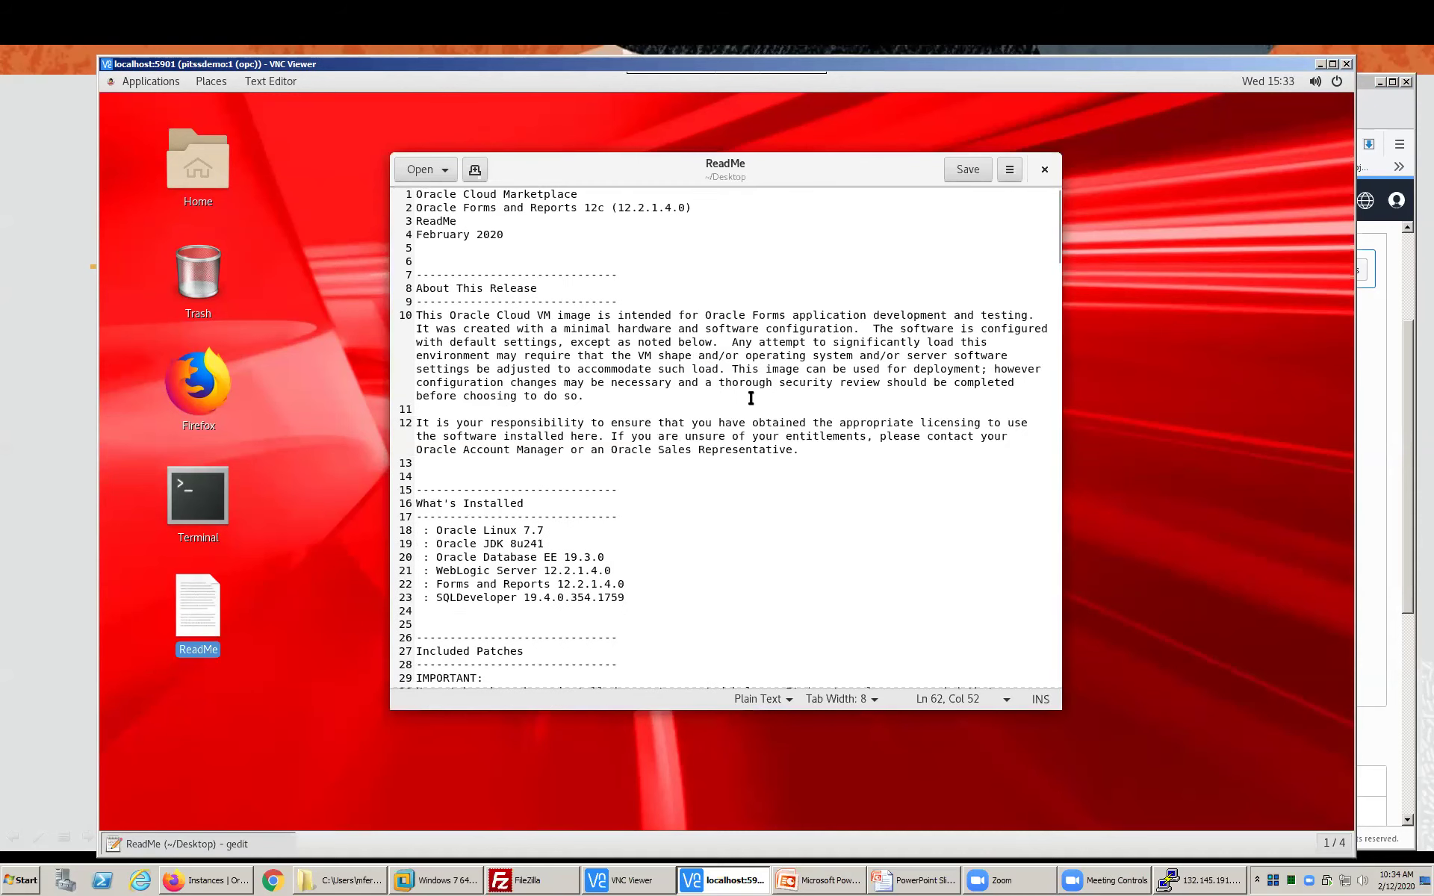
{"action": "left_click_drag", "start_coordinate": [429, 236], "coordinate": [484, 236]}
{"action": "left_click", "coordinate": [636, 371]}
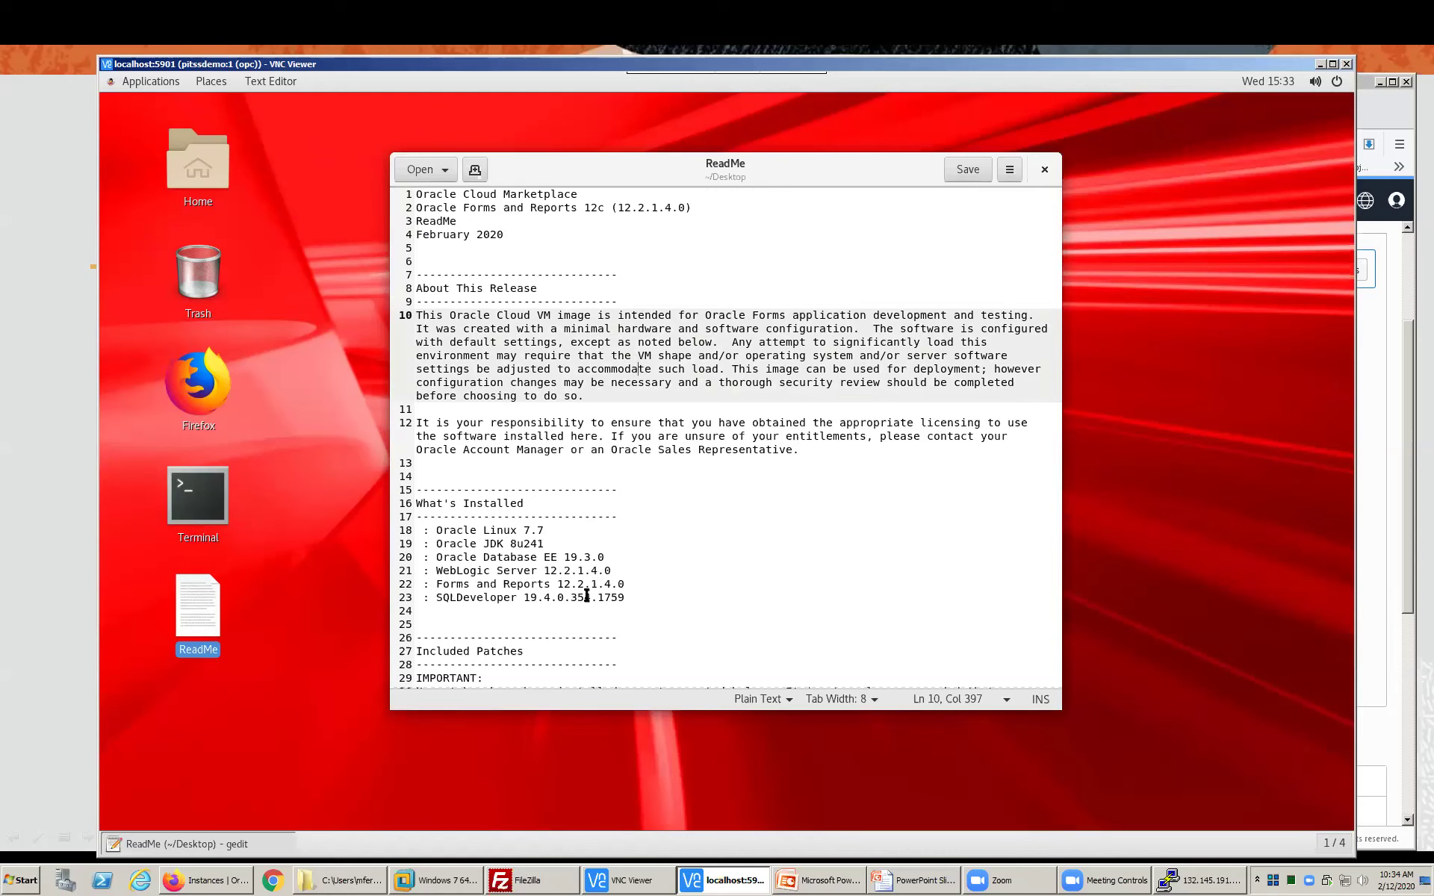
{"action": "scroll", "coordinate": [587, 595], "scroll_direction": "down", "scroll_amount": 5}
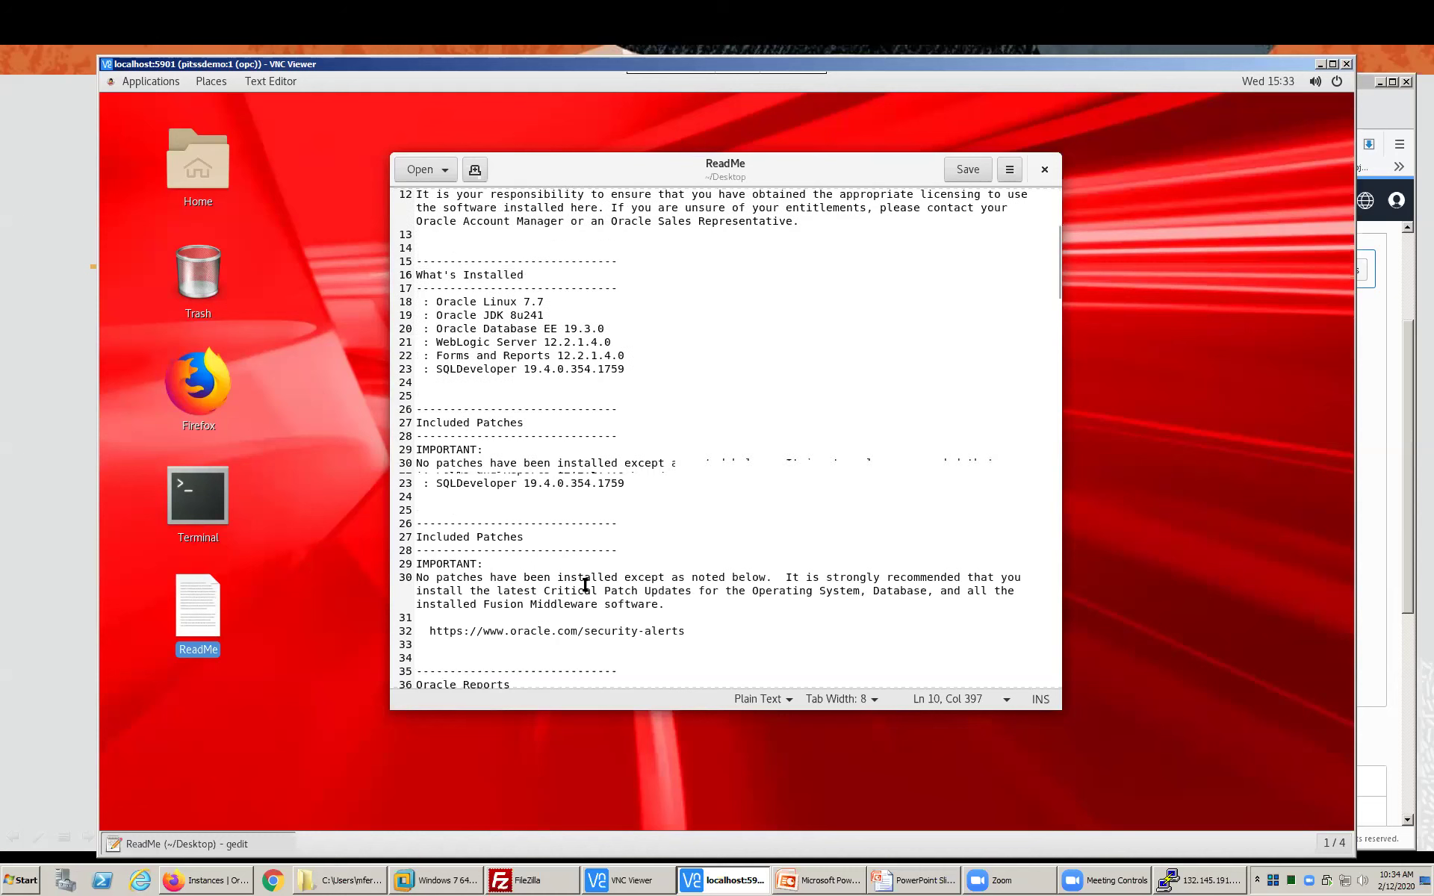
{"action": "scroll", "coordinate": [585, 583], "scroll_direction": "down", "scroll_amount": 2}
{"action": "scroll", "coordinate": [586, 584], "scroll_direction": "down", "scroll_amount": 3}
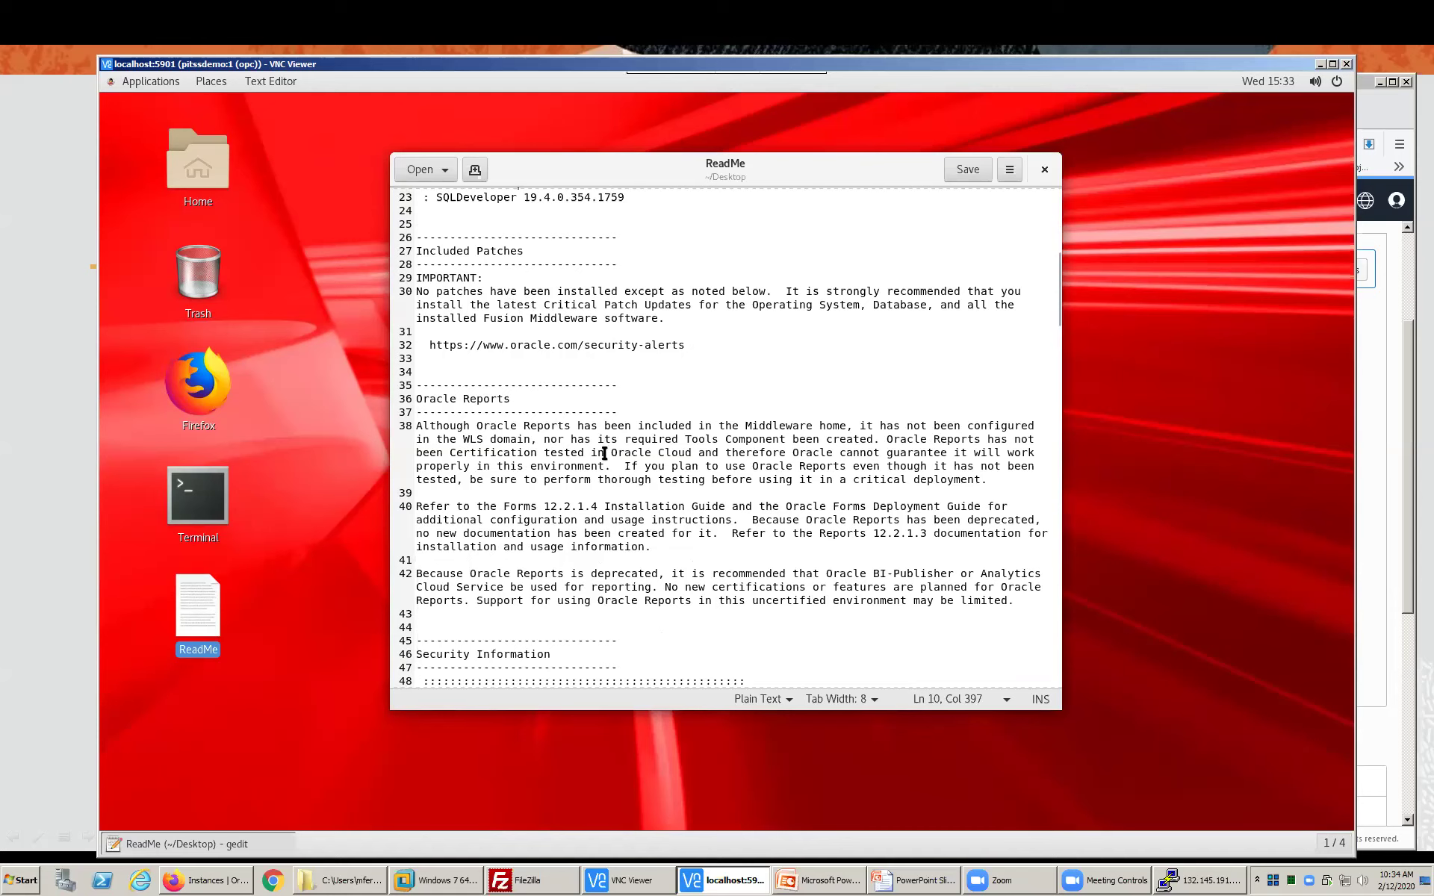
- Read the Oracle Reports warning, the Reports 12.2.1.3 reference and the SSL/TLS certificate note
{"action": "left_click_drag", "start_coordinate": [448, 425], "coordinate": [564, 472]}
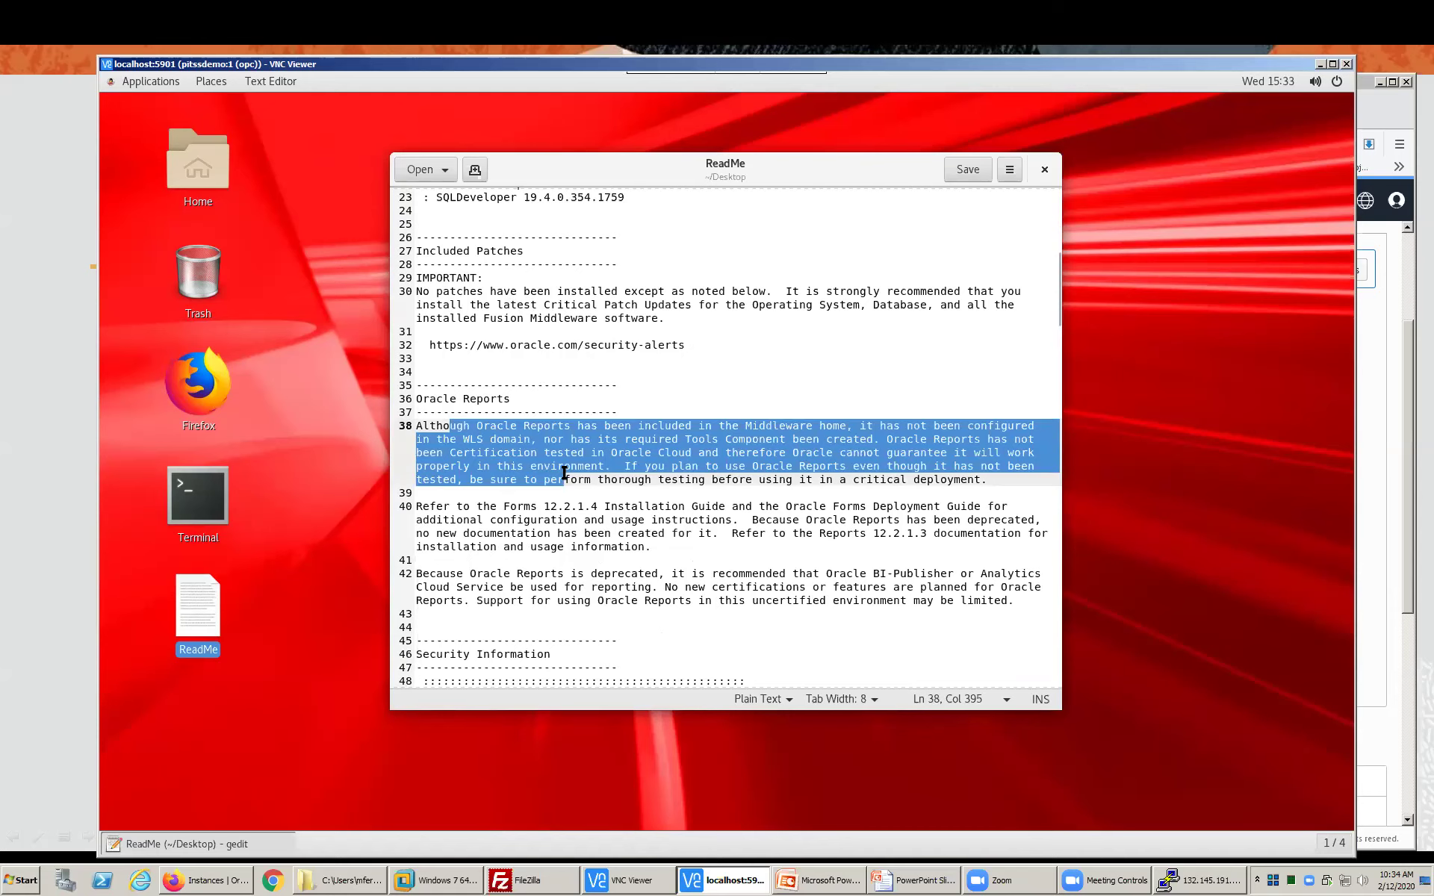
{"action": "left_click", "coordinate": [564, 472]}
{"action": "scroll", "coordinate": [566, 473], "scroll_direction": "down", "scroll_amount": 5}
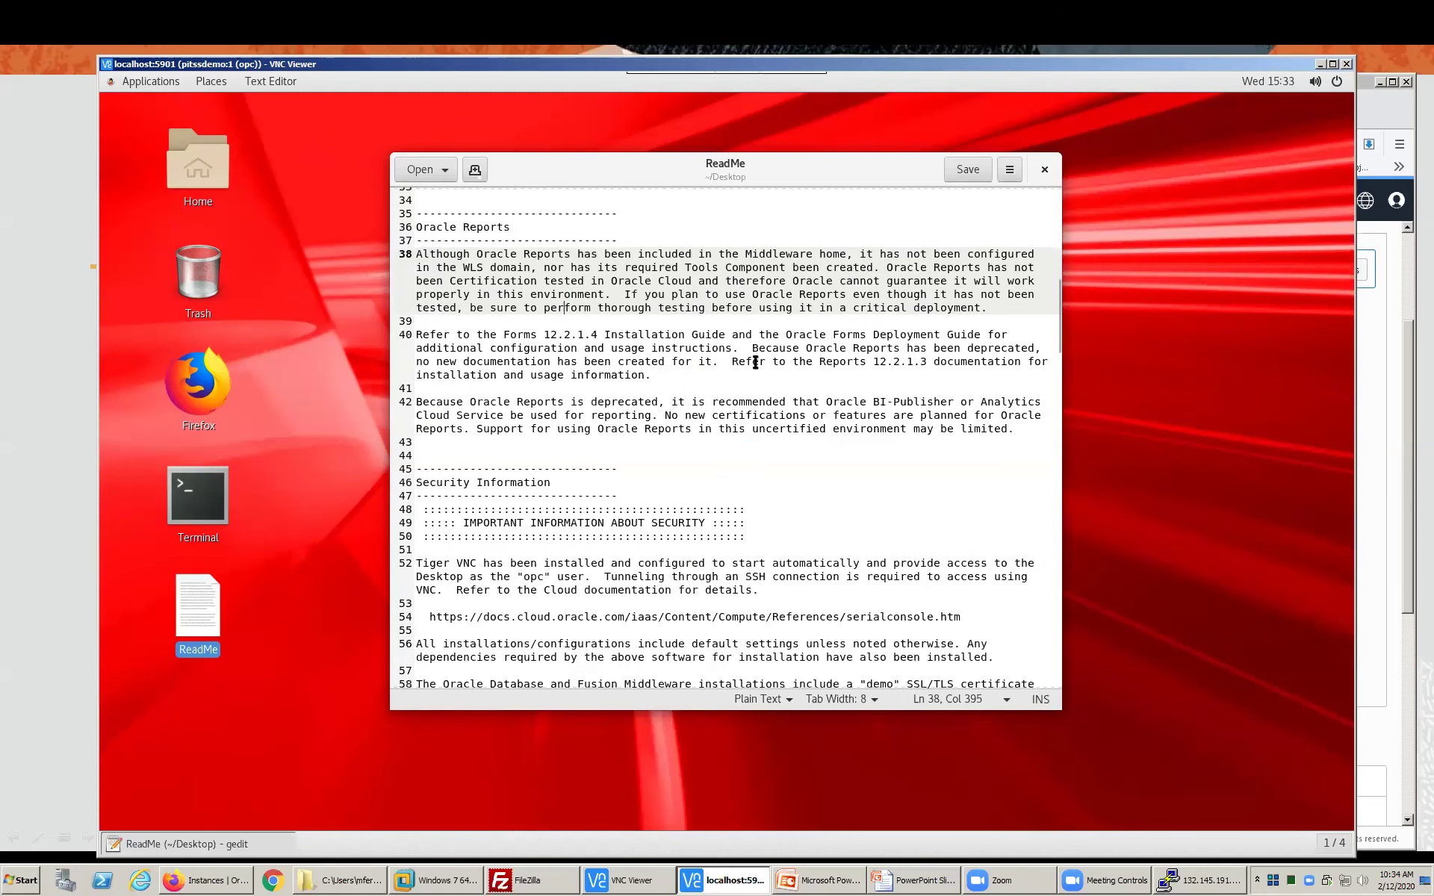
{"action": "left_click_drag", "start_coordinate": [734, 363], "coordinate": [927, 363]}
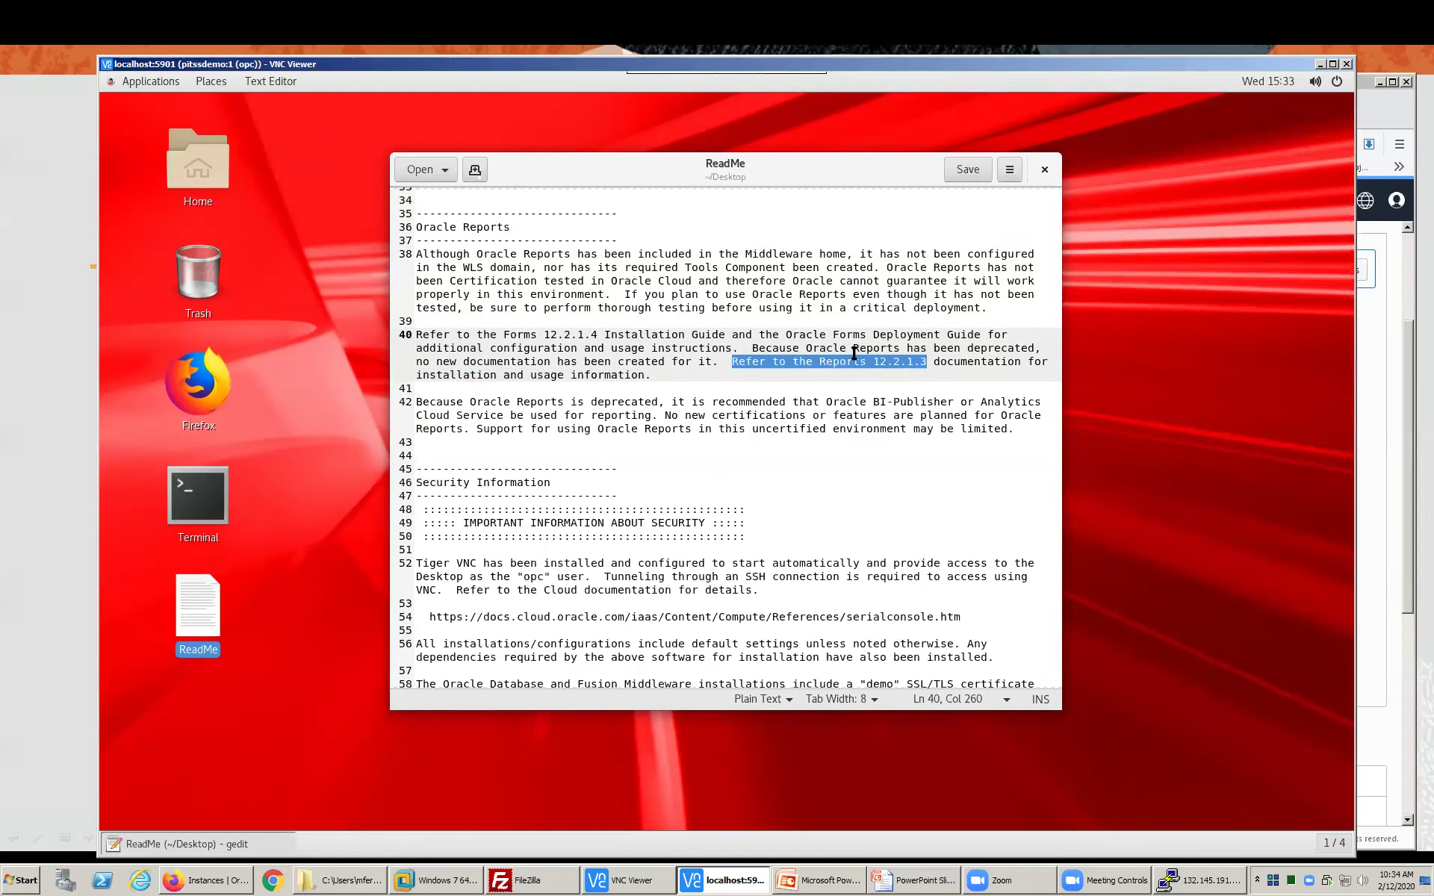
{"action": "scroll", "coordinate": [739, 389], "scroll_direction": "down", "scroll_amount": 5}
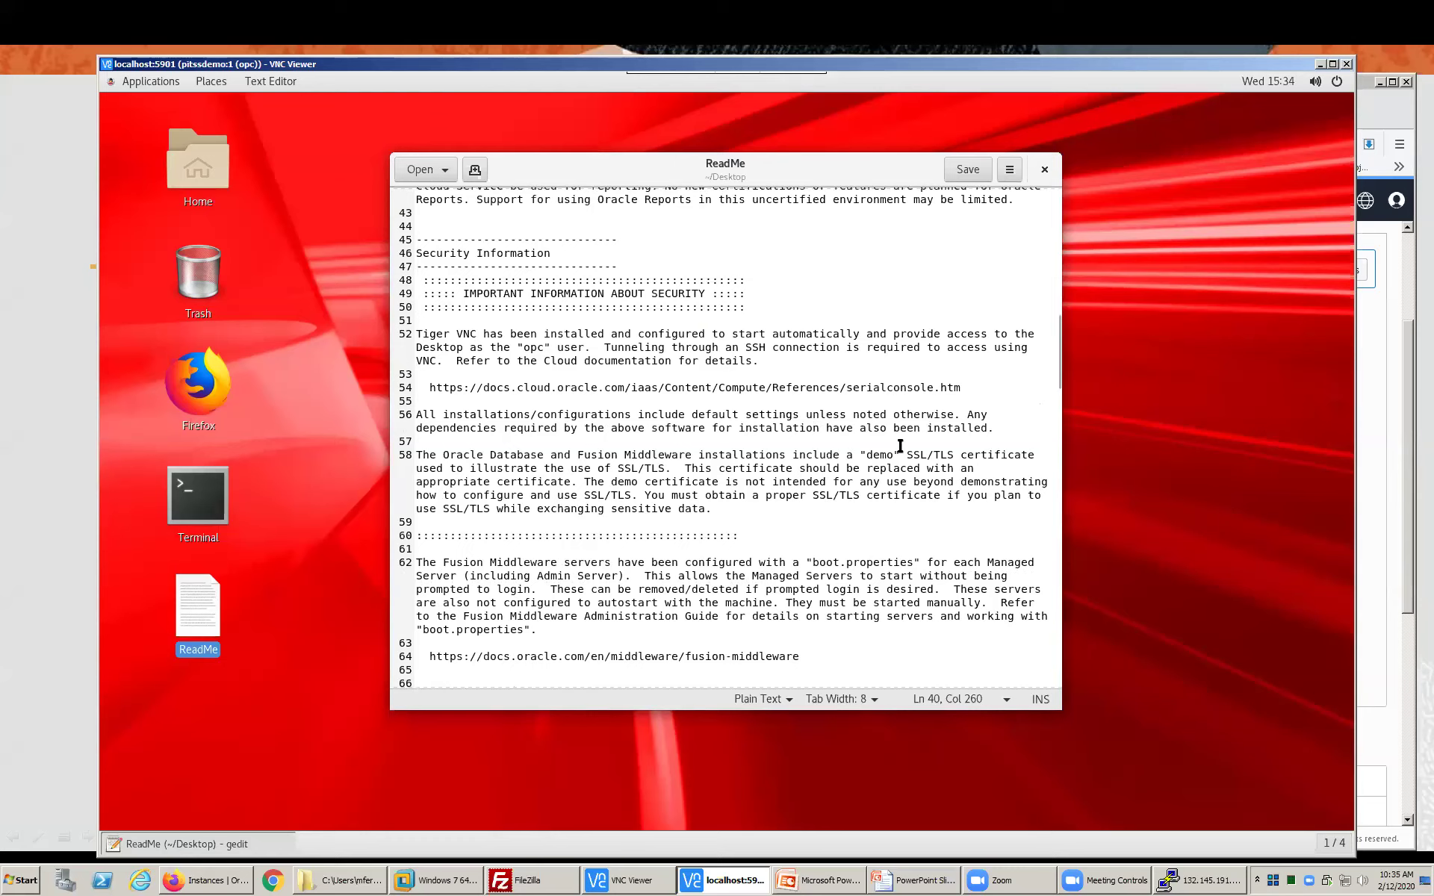
{"action": "left_click_drag", "start_coordinate": [905, 454], "coordinate": [954, 457]}
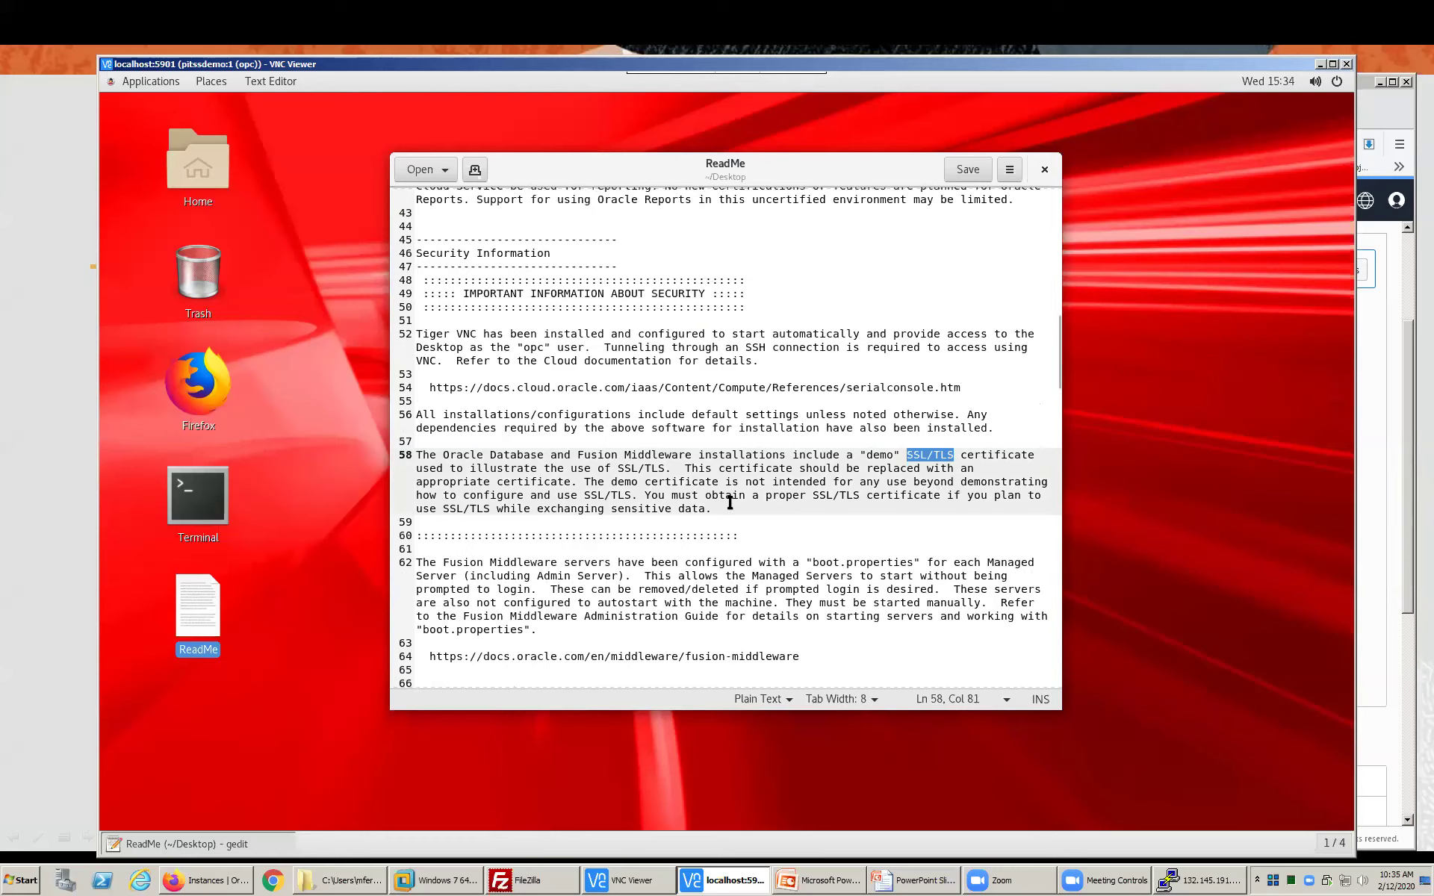
{"action": "scroll", "coordinate": [729, 502], "scroll_direction": "down", "scroll_amount": 5}
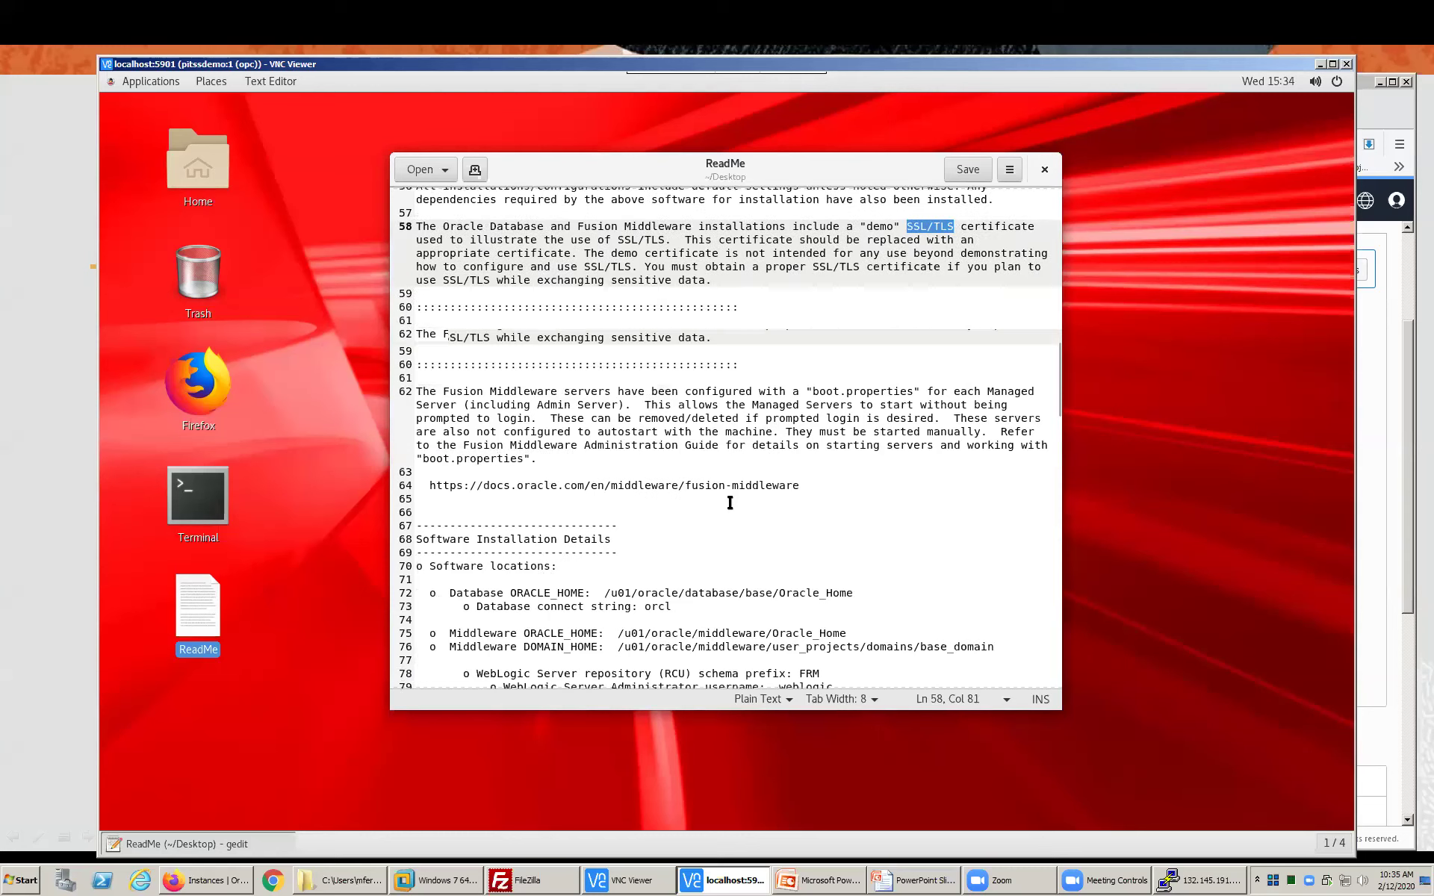
- Scroll to Software Installation Details and highlight the list of software locations
{"action": "scroll", "coordinate": [716, 501], "scroll_direction": "down", "scroll_amount": 1}
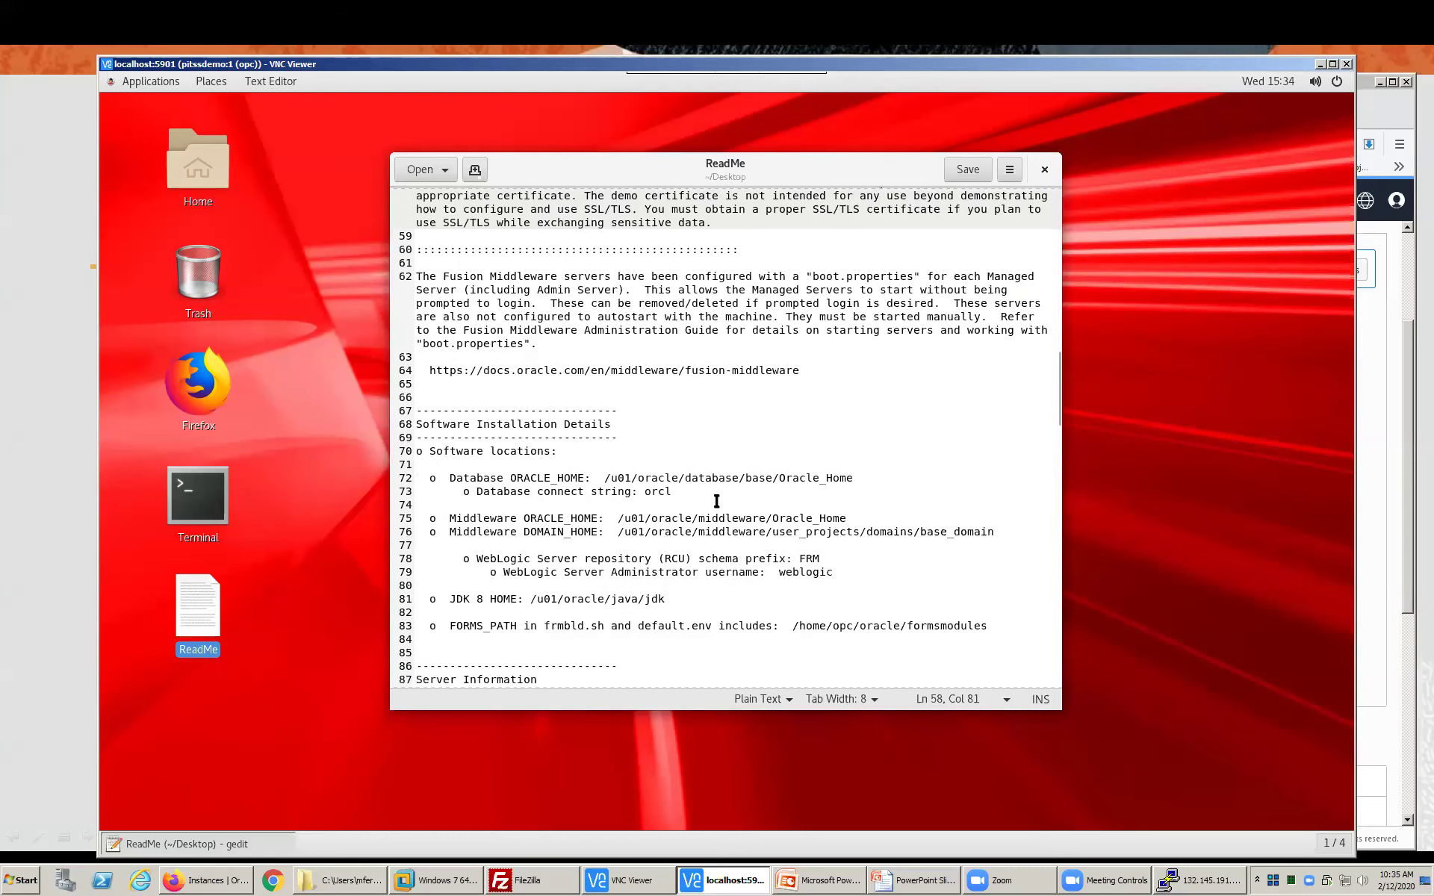
{"action": "scroll", "coordinate": [717, 501], "scroll_direction": "down", "scroll_amount": 4}
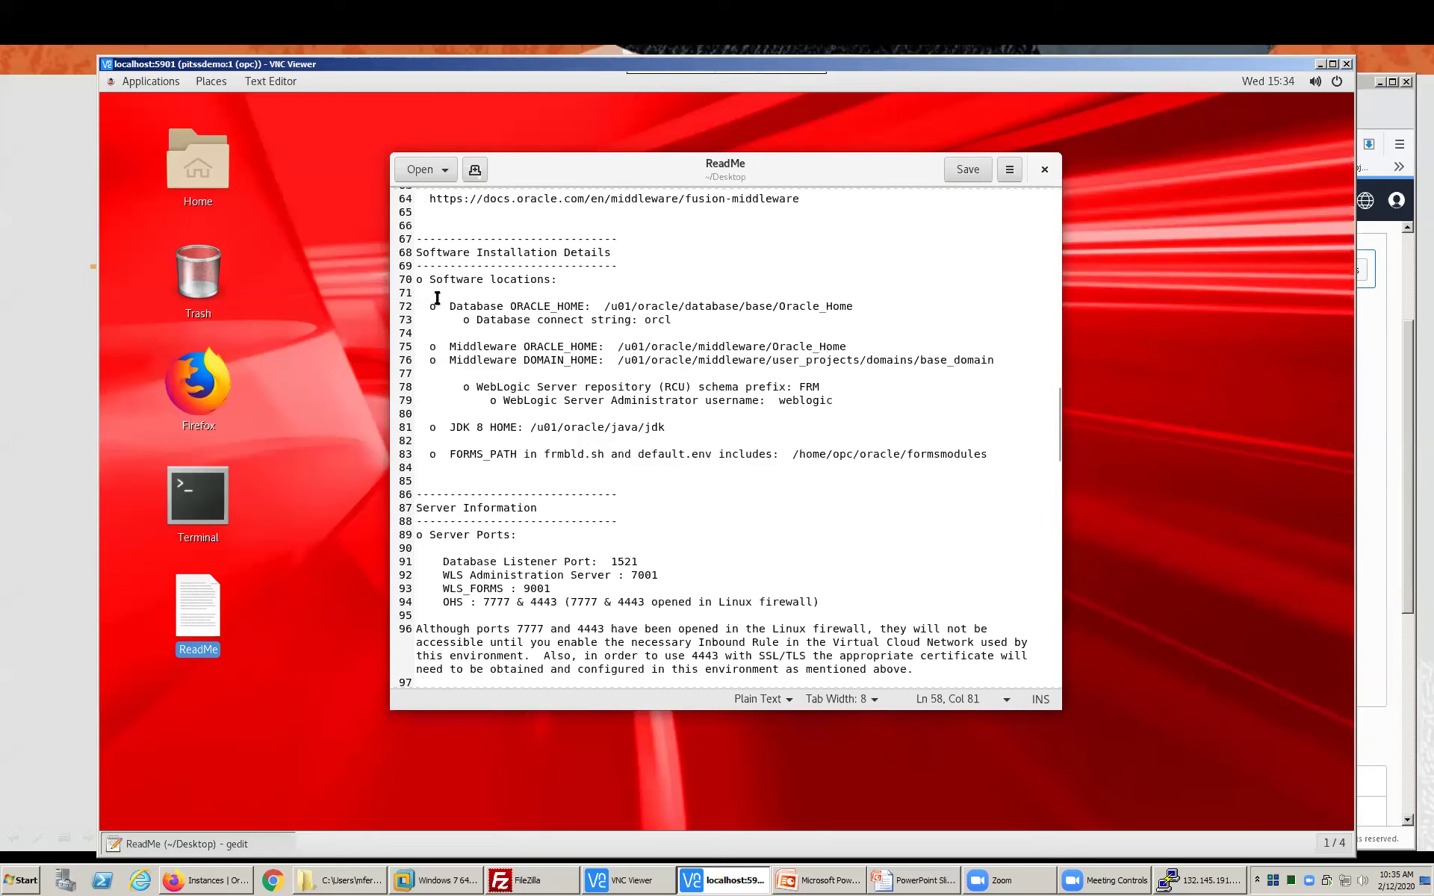
{"action": "left_click_drag", "start_coordinate": [436, 292], "coordinate": [478, 454]}
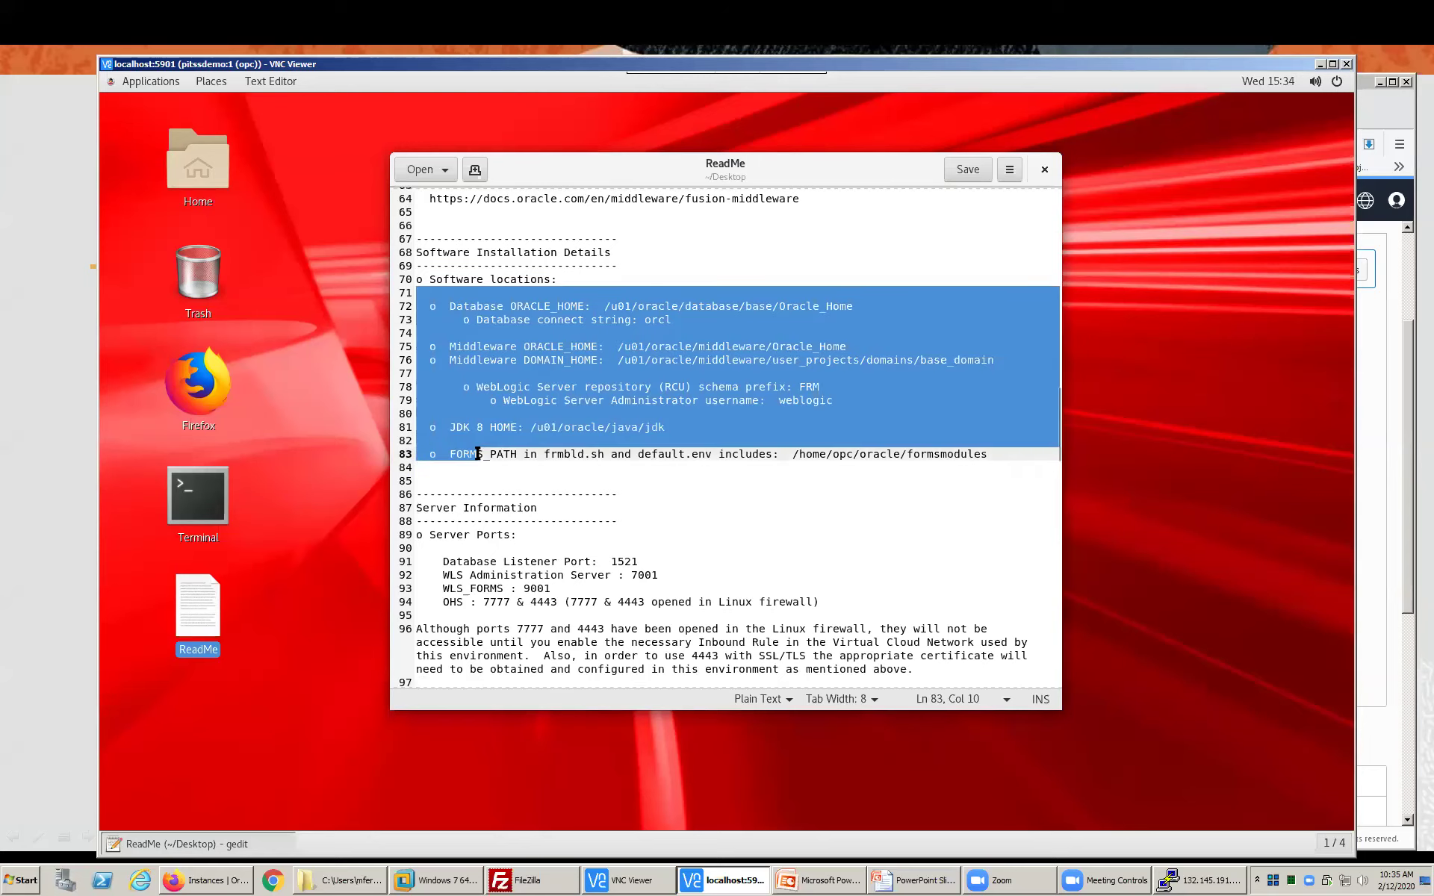
{"action": "left_click", "coordinate": [478, 454]}
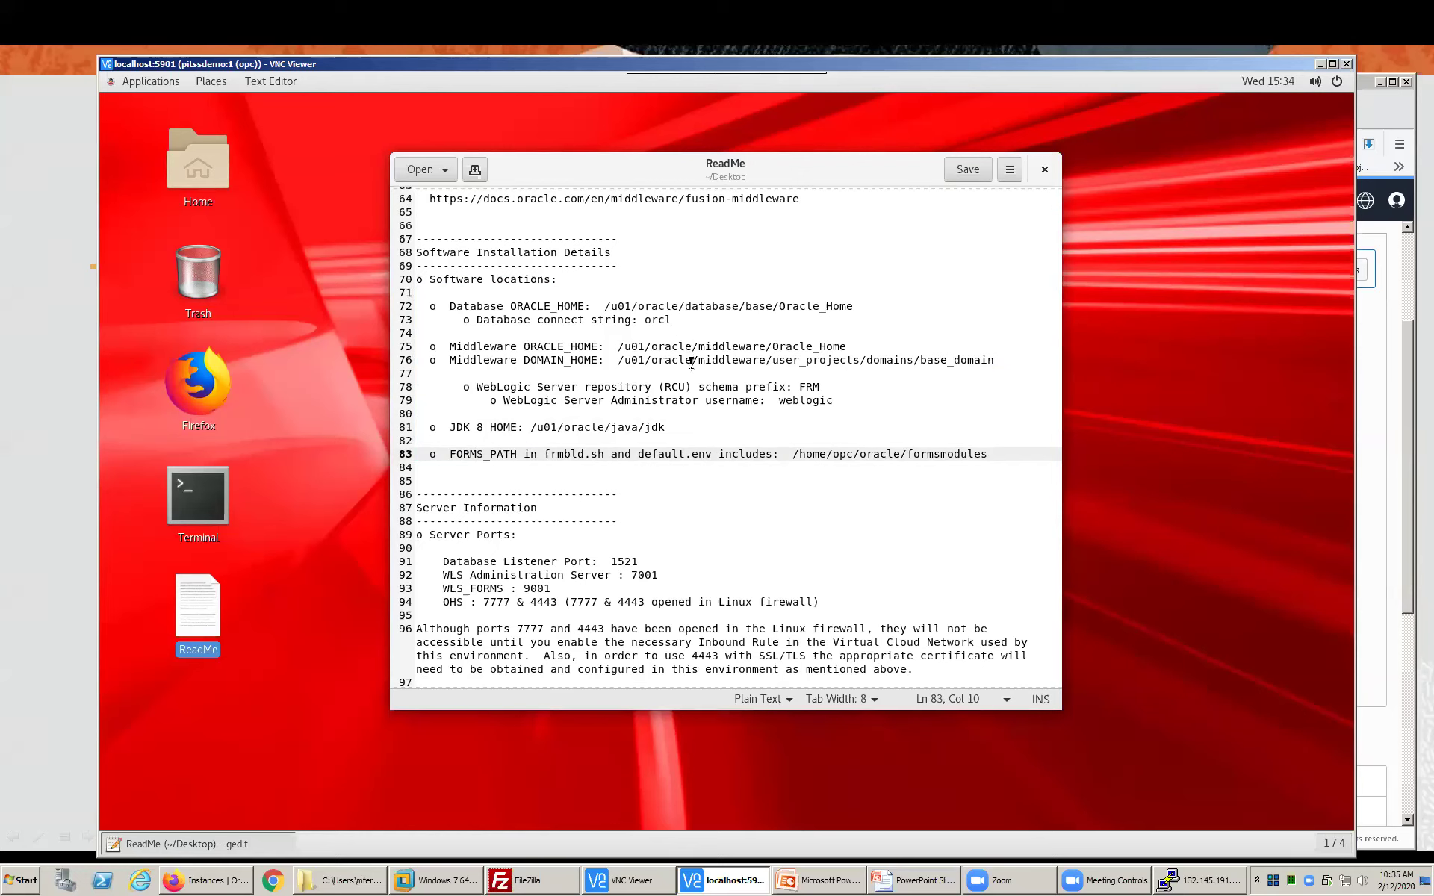
- Highlight the domain home and Oracle_Home paths, then bring the provisioning terminal forward
{"action": "left_click_drag", "start_coordinate": [771, 364], "coordinate": [995, 359]}
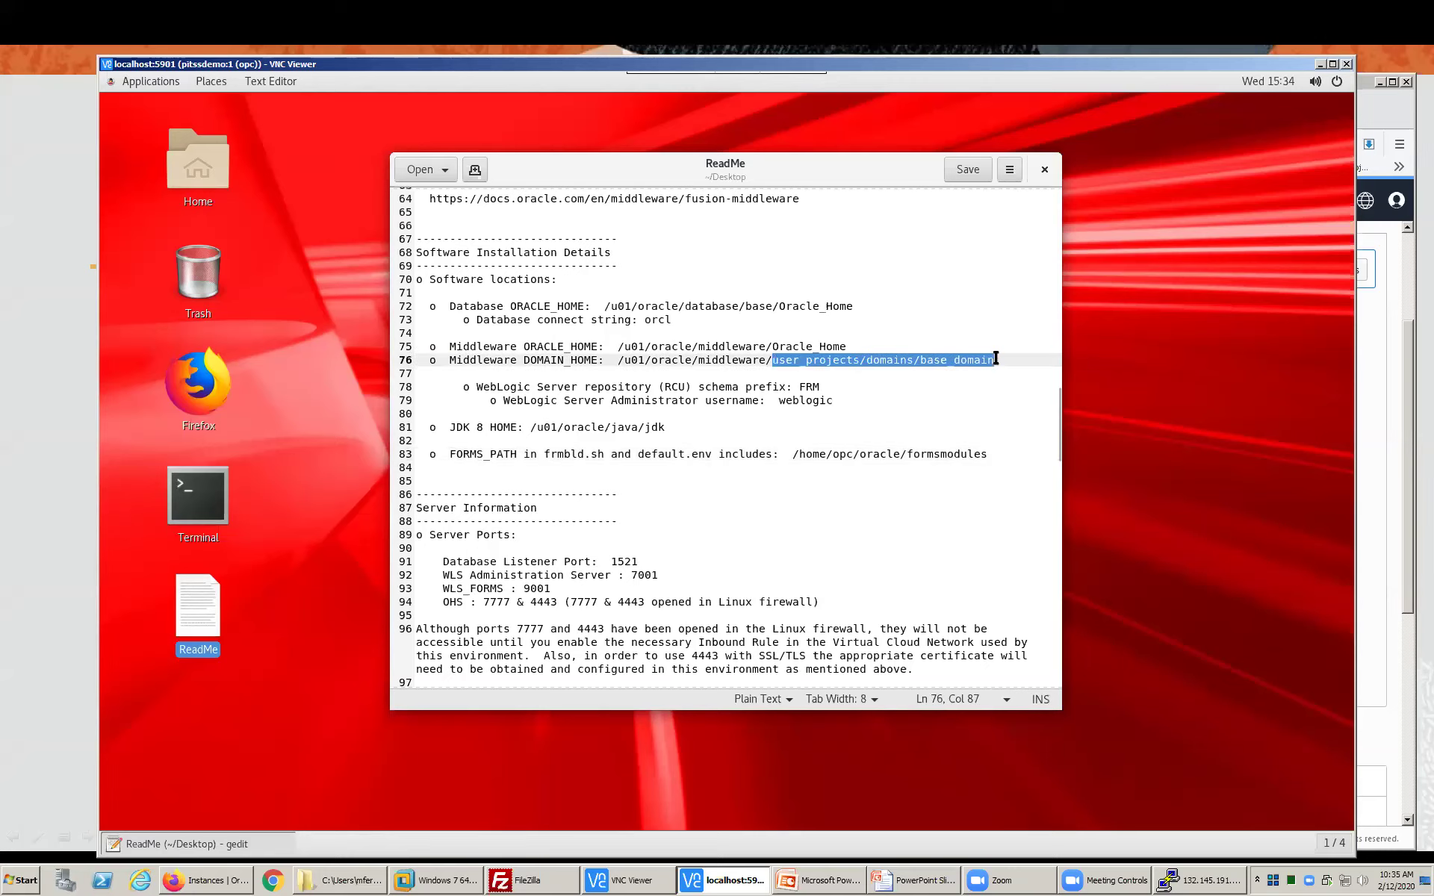
{"action": "left_click", "coordinate": [774, 345]}
{"action": "left_click_drag", "start_coordinate": [774, 344], "coordinate": [849, 345]}
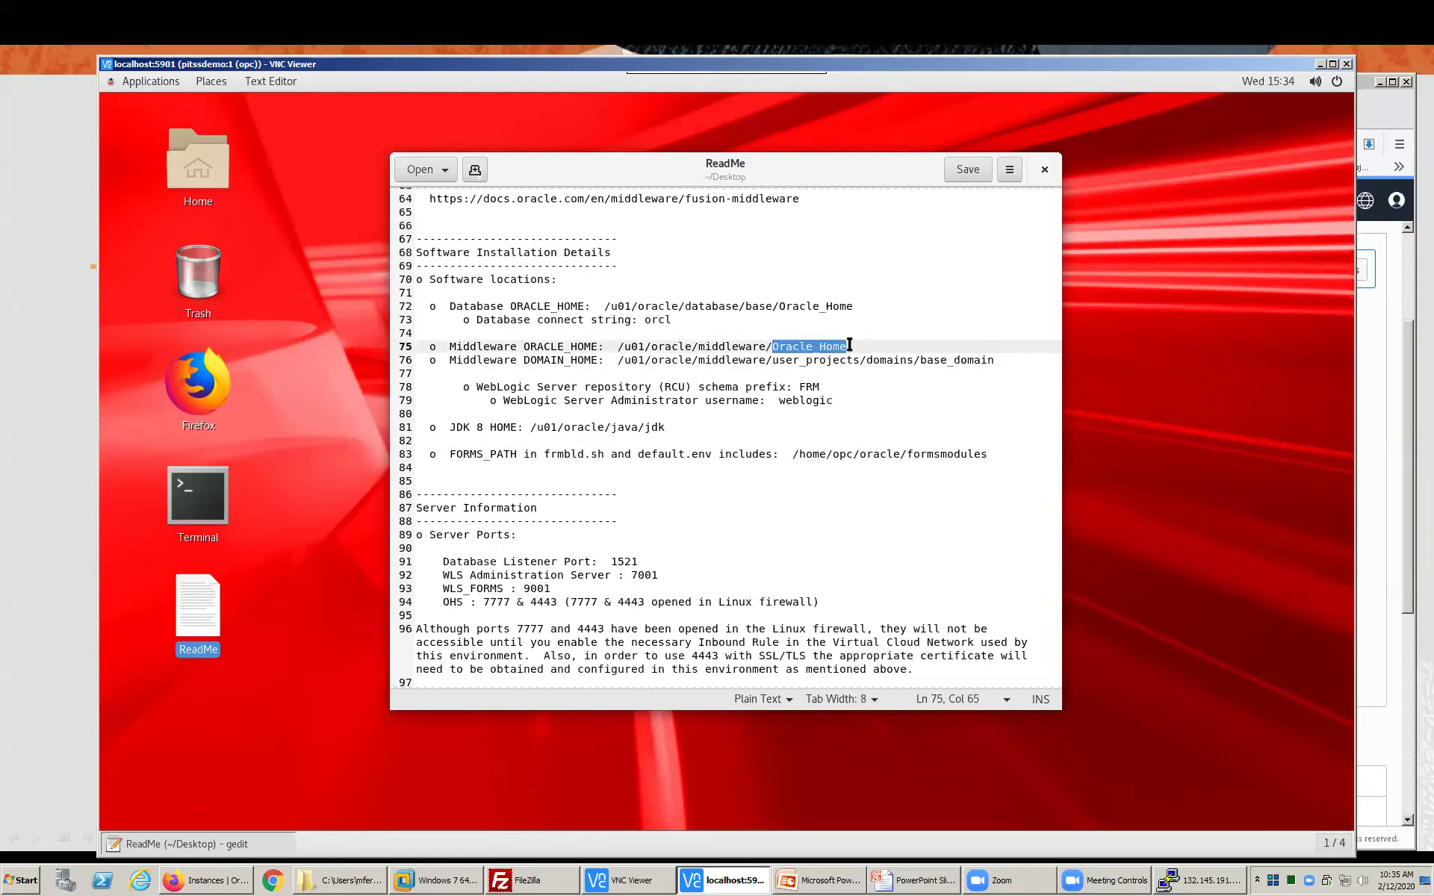
{"action": "left_click", "coordinate": [850, 344]}
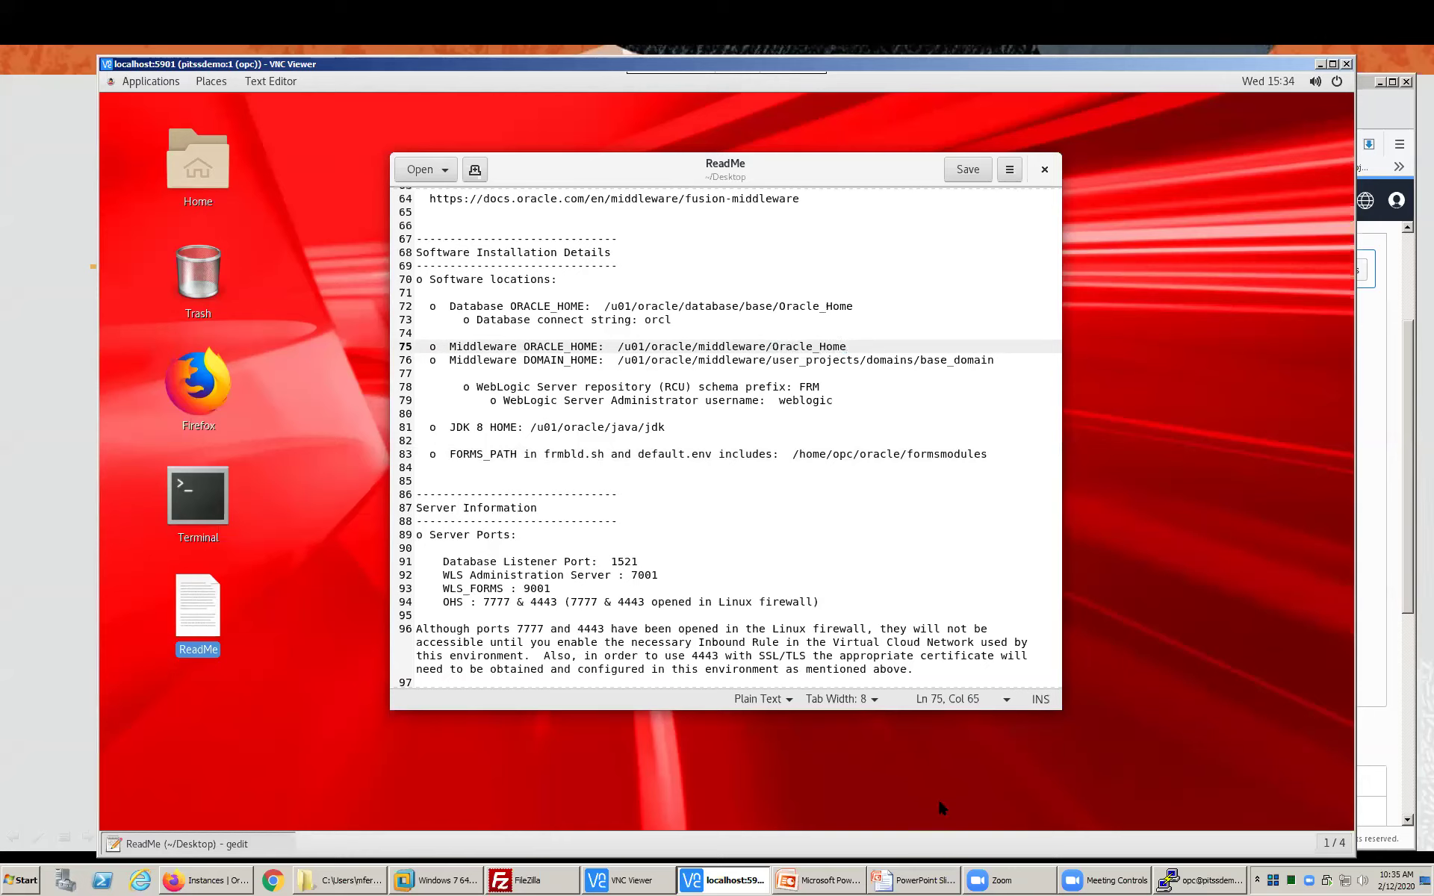
{"action": "left_click", "coordinate": [1218, 881]}
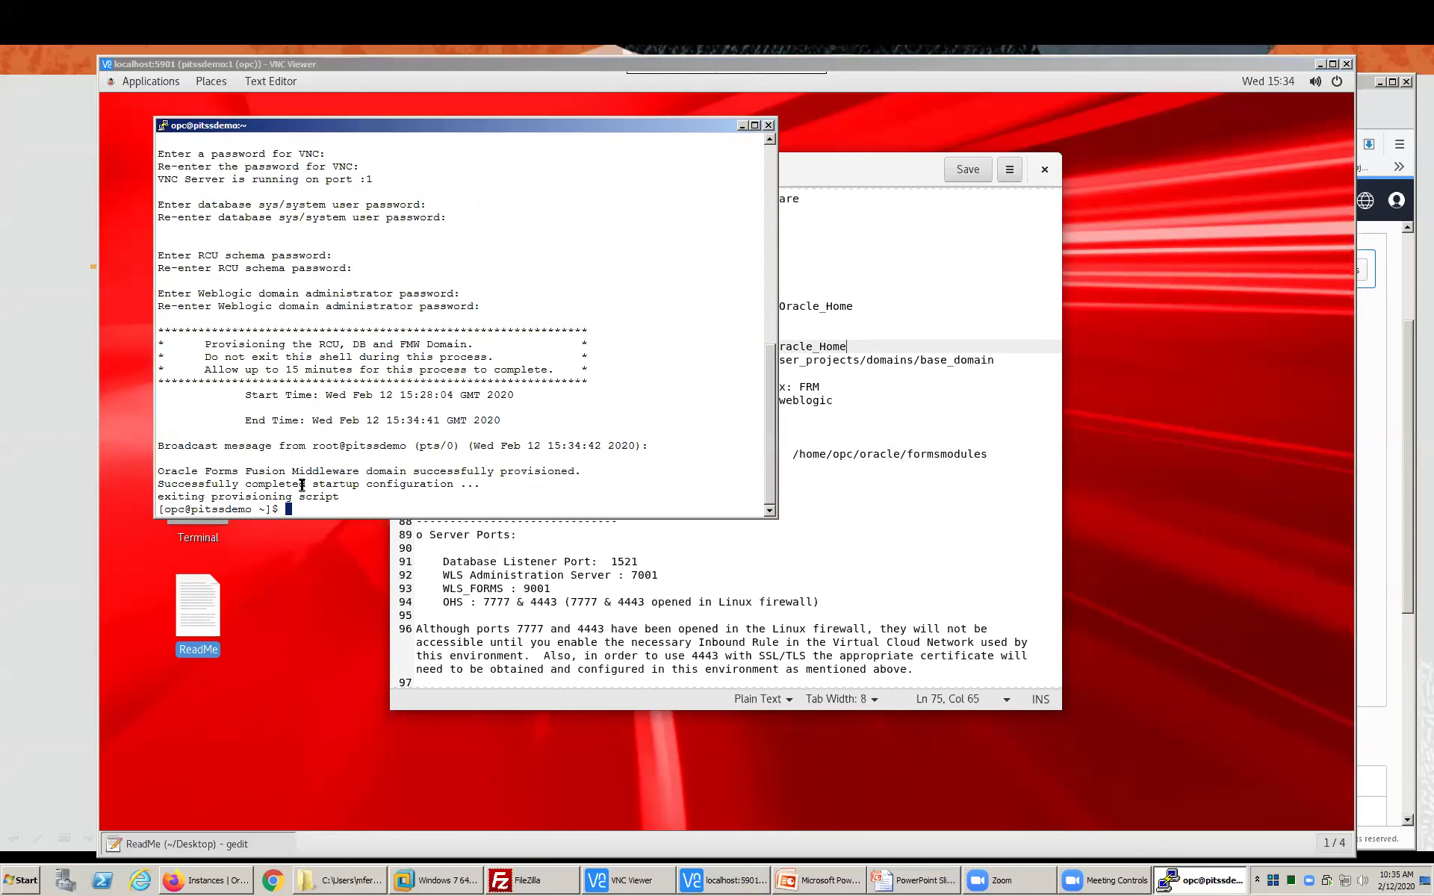
- Note the startup success message, then highlight the ReadMe's firewall ports note
{"action": "left_click_drag", "start_coordinate": [164, 484], "coordinate": [451, 485]}
{"action": "left_click", "coordinate": [695, 601]}
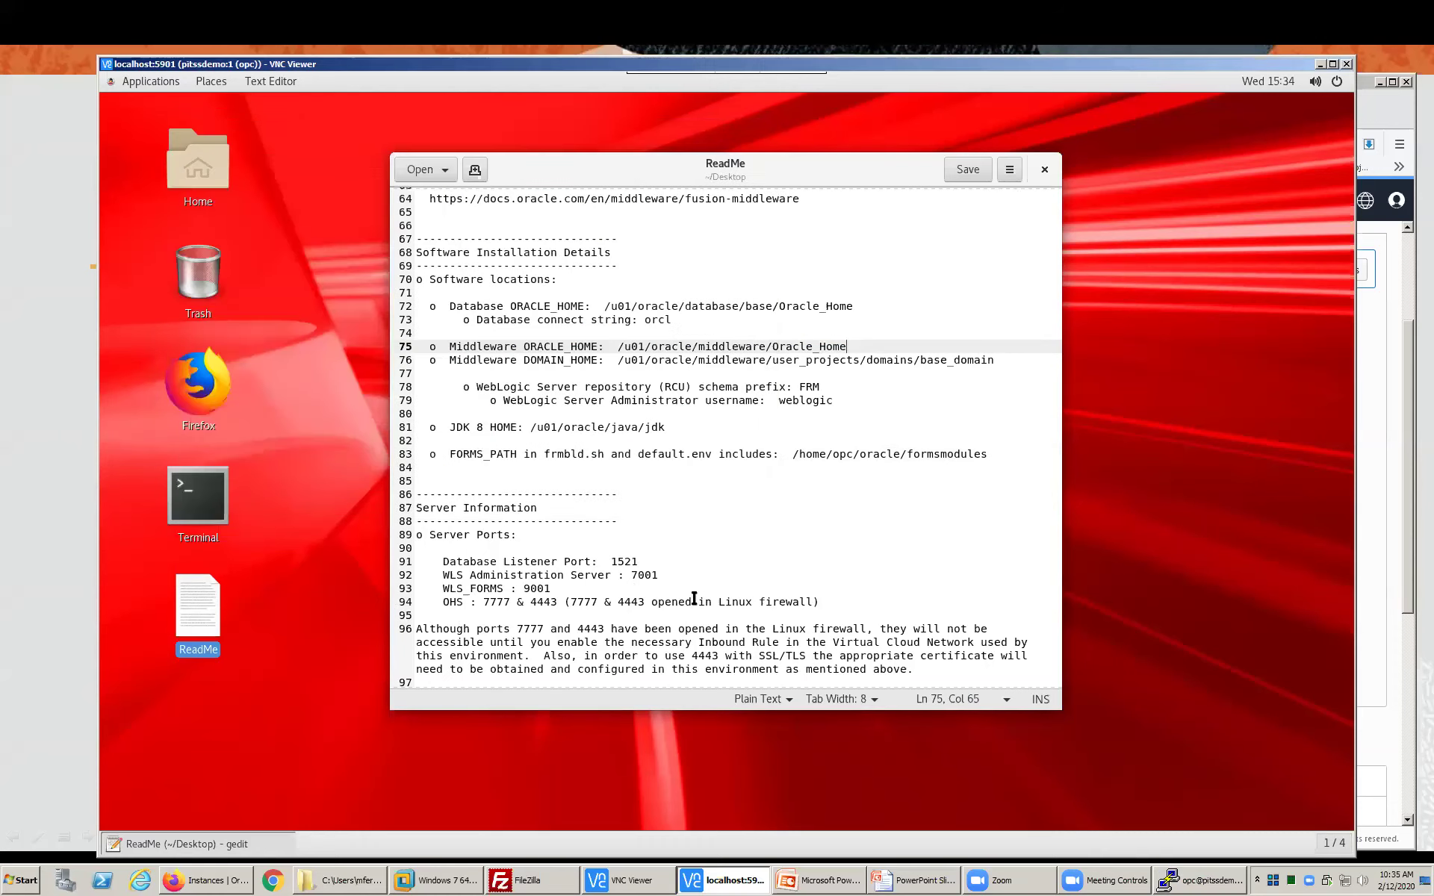
{"action": "scroll", "coordinate": [685, 598], "scroll_direction": "down", "scroll_amount": 5}
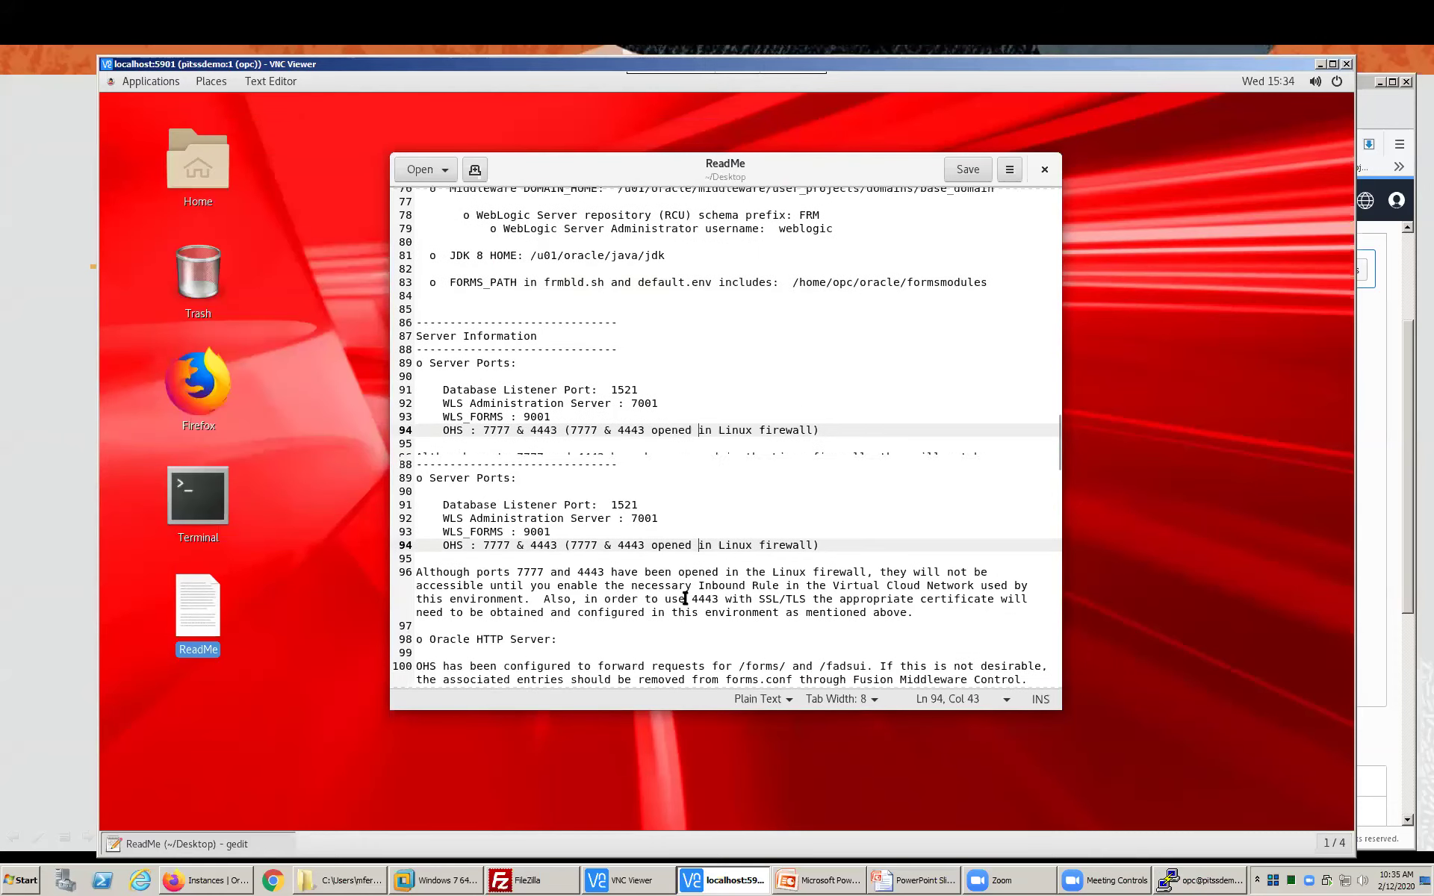
{"action": "scroll", "coordinate": [685, 598], "scroll_direction": "down", "scroll_amount": 2}
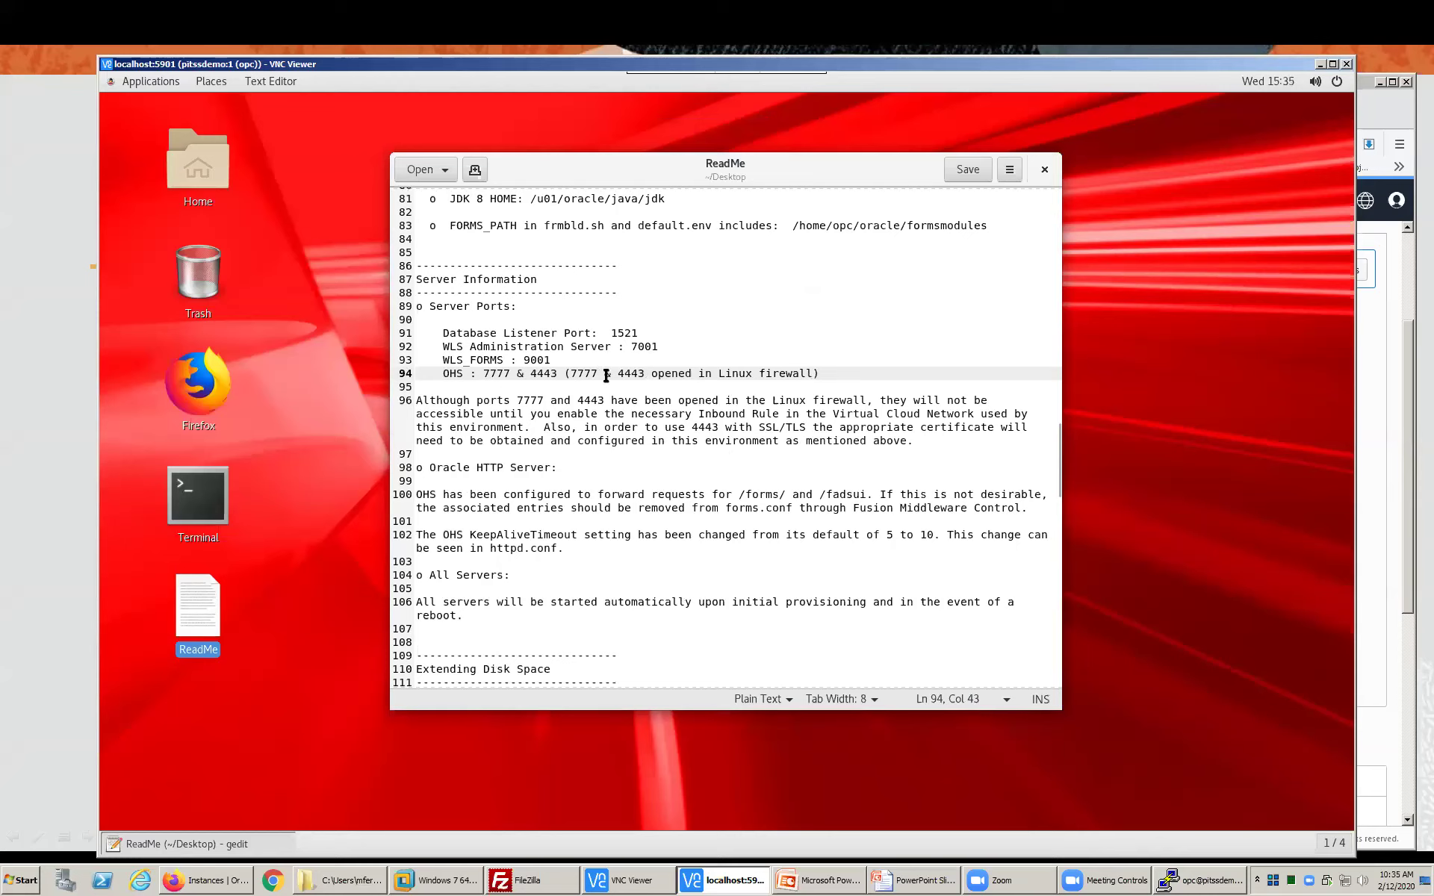
{"action": "left_click_drag", "start_coordinate": [664, 368], "coordinate": [819, 371]}
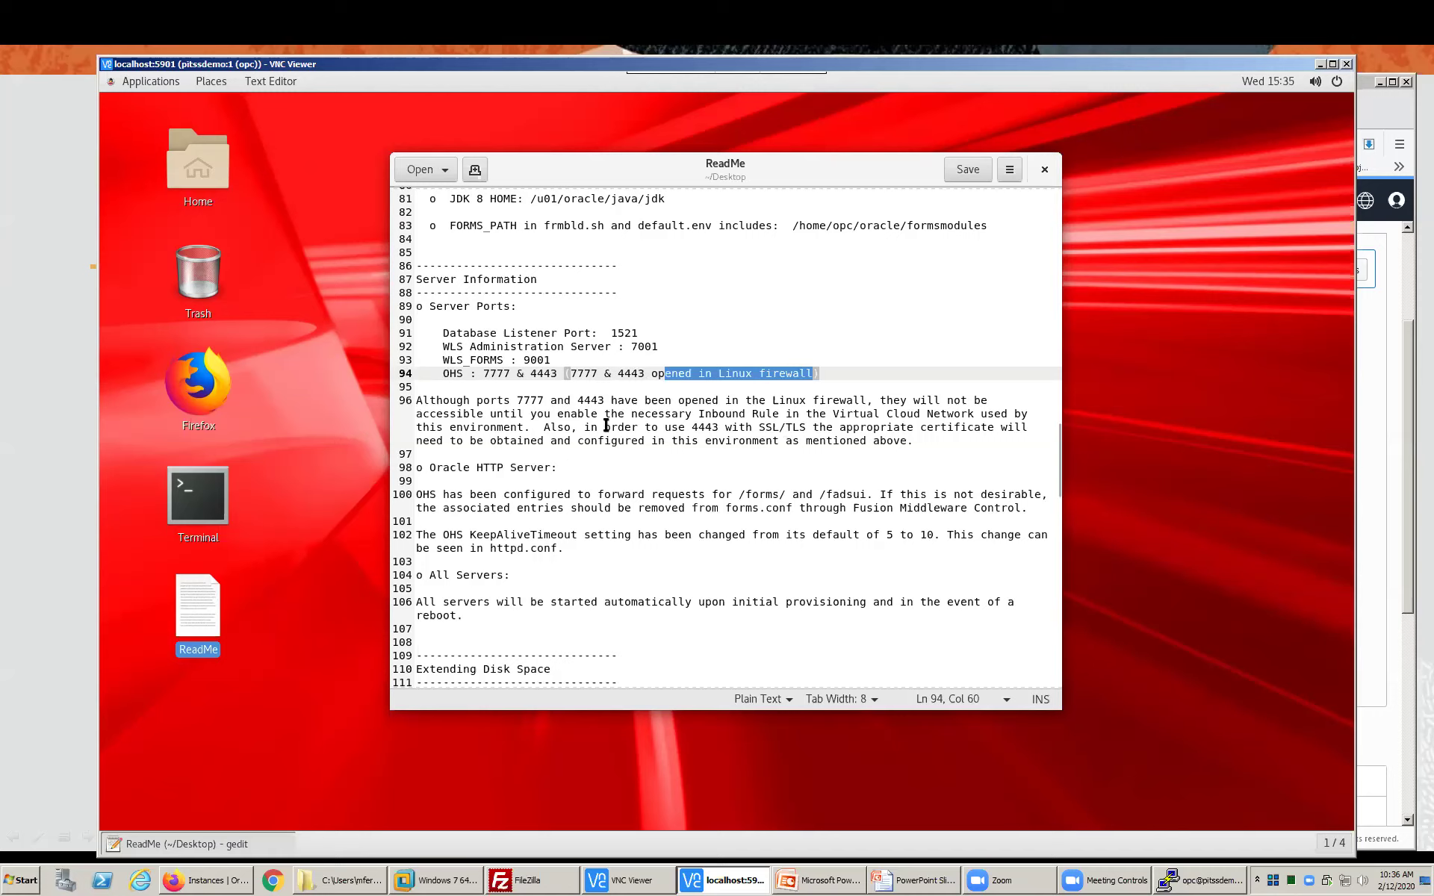
- Highlight the /forms/ path and the old KeepAliveTimeout default of 5
{"action": "scroll", "coordinate": [606, 424], "scroll_direction": "down", "scroll_amount": 3}
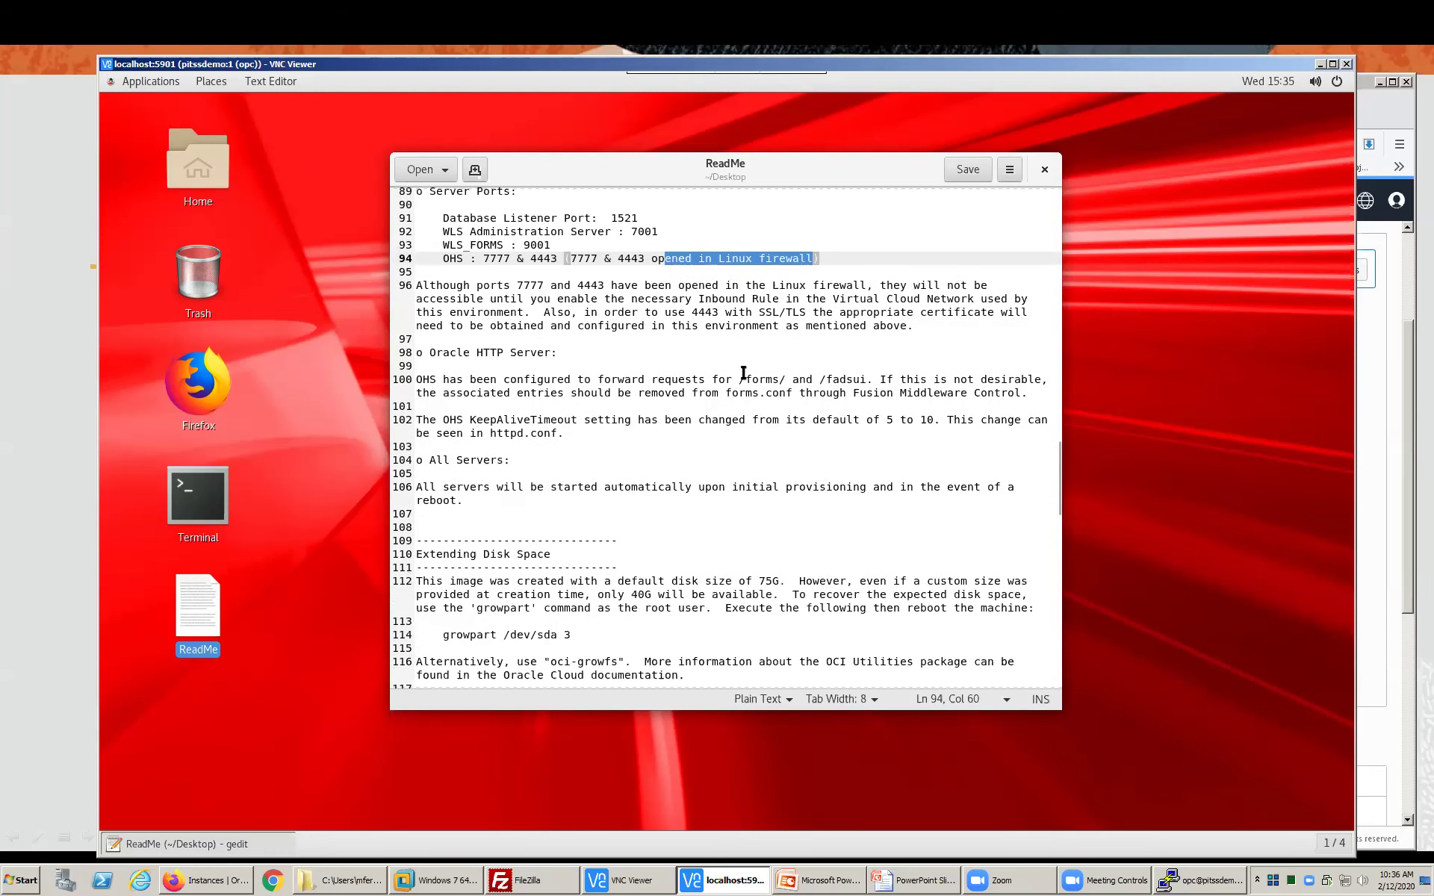
{"action": "left_click_drag", "start_coordinate": [739, 379], "coordinate": [866, 381]}
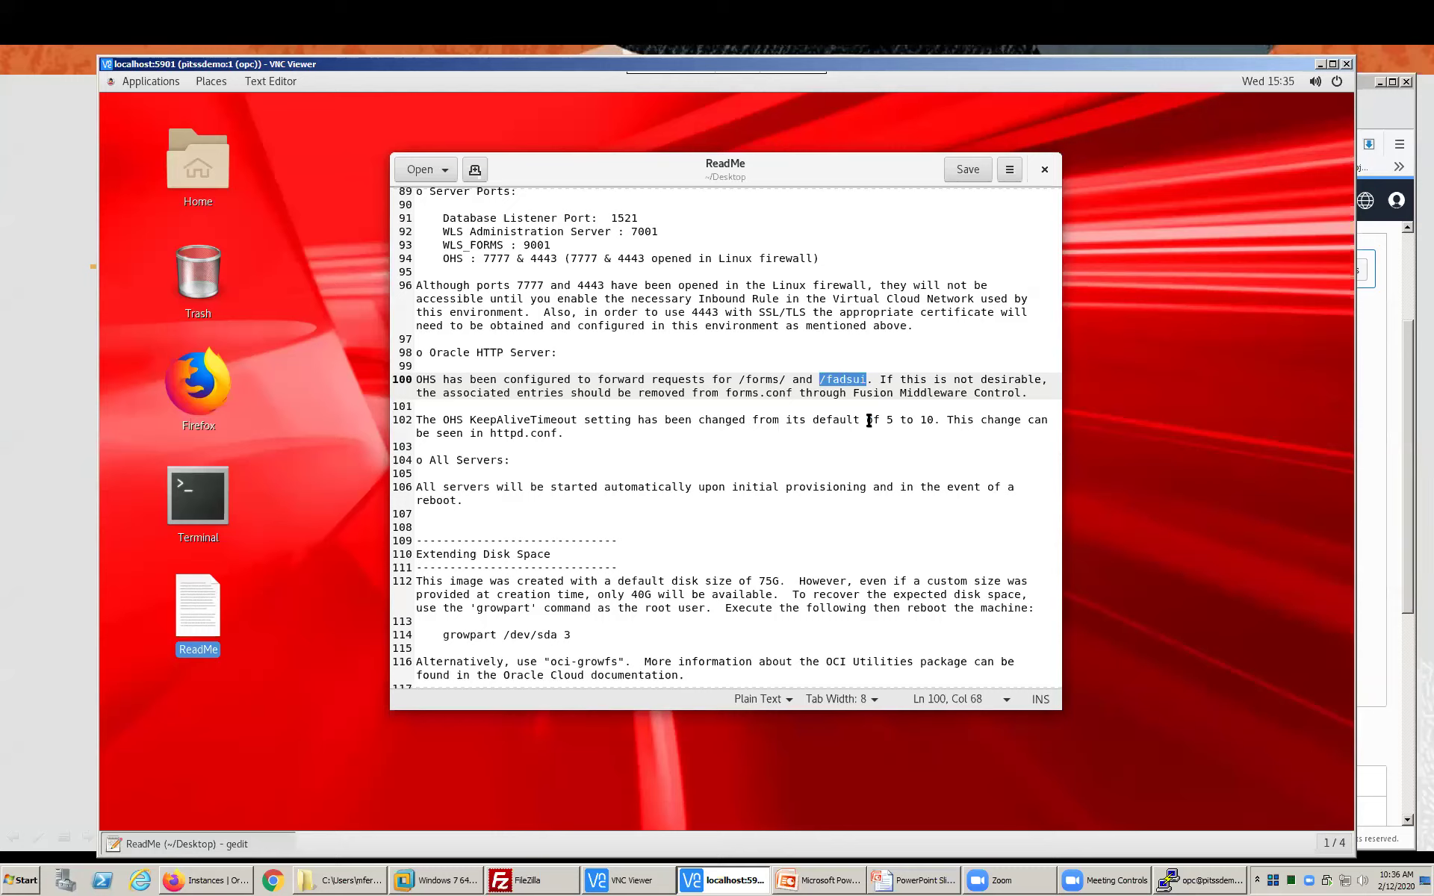
{"action": "left_click_drag", "start_coordinate": [880, 420], "coordinate": [933, 420]}
{"action": "left_click", "coordinate": [930, 430]}
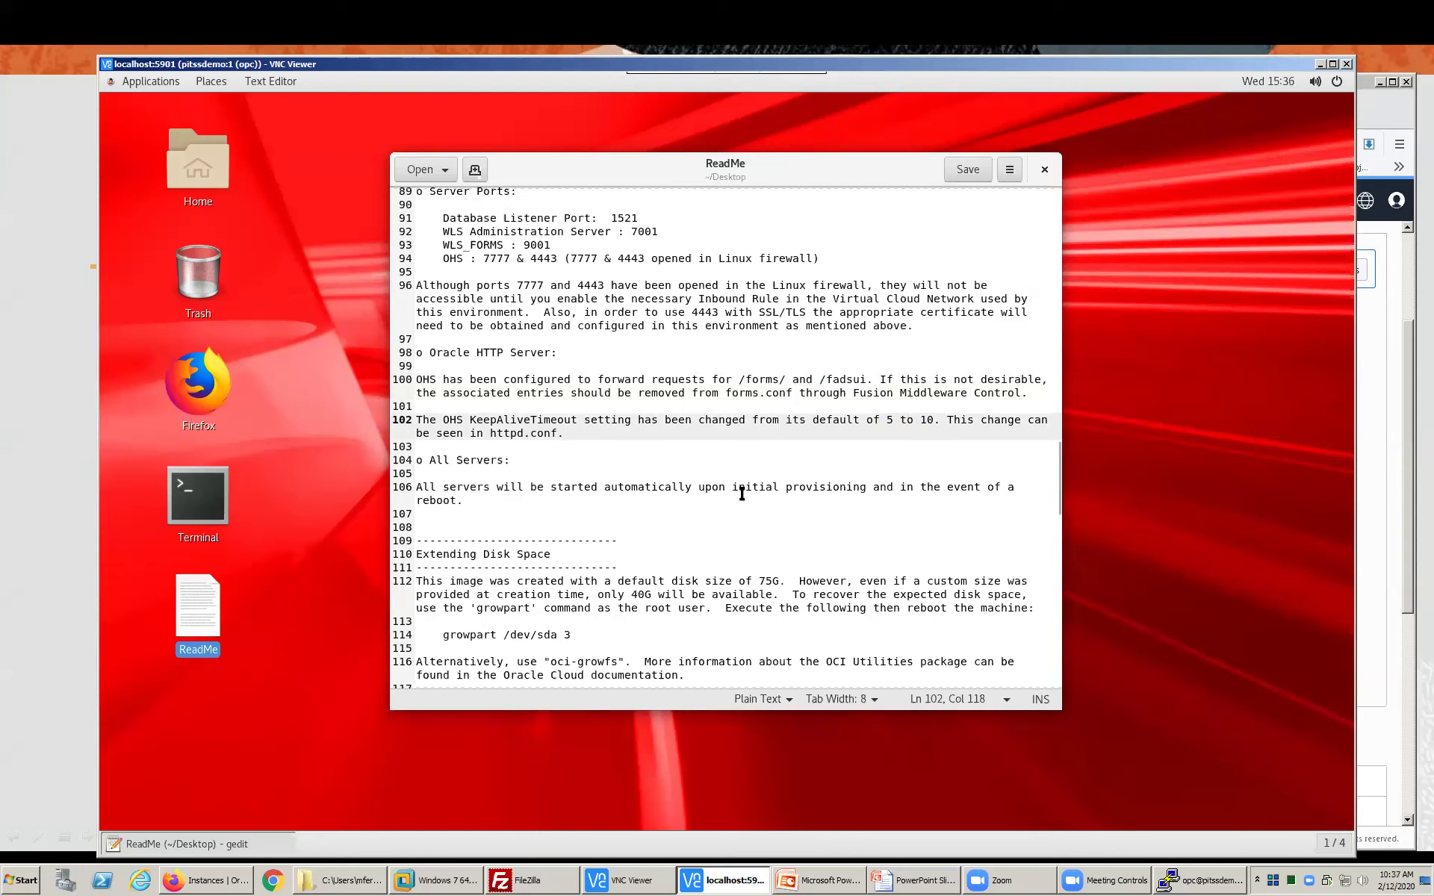
- Highlight the growpart /dev/sda 3 disk-space command, then close the ReadMe
{"action": "scroll", "coordinate": [741, 494], "scroll_direction": "down", "scroll_amount": 6}
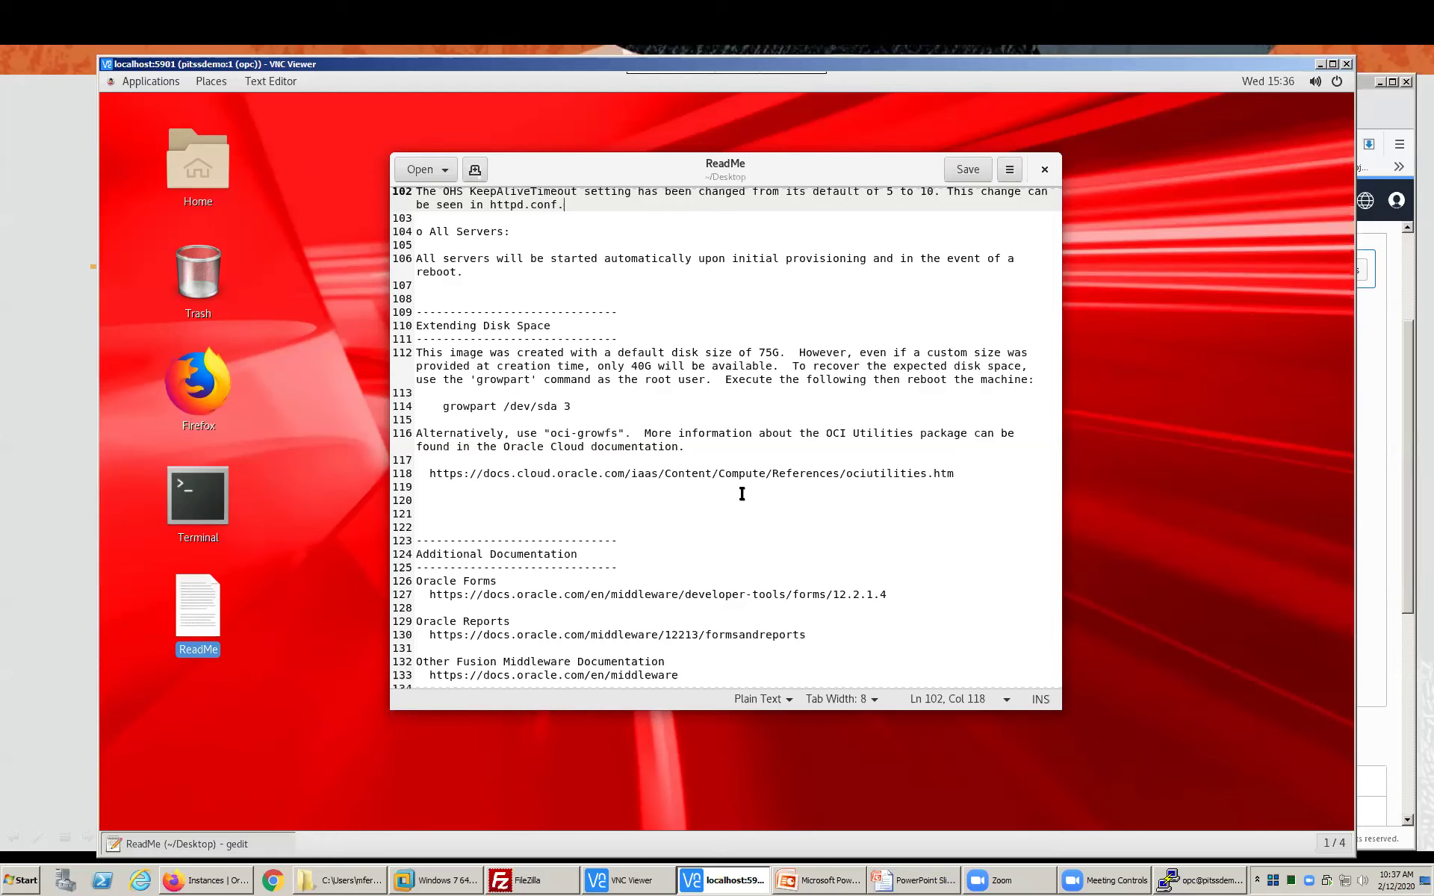
{"action": "left_click_drag", "start_coordinate": [438, 407], "coordinate": [580, 405]}
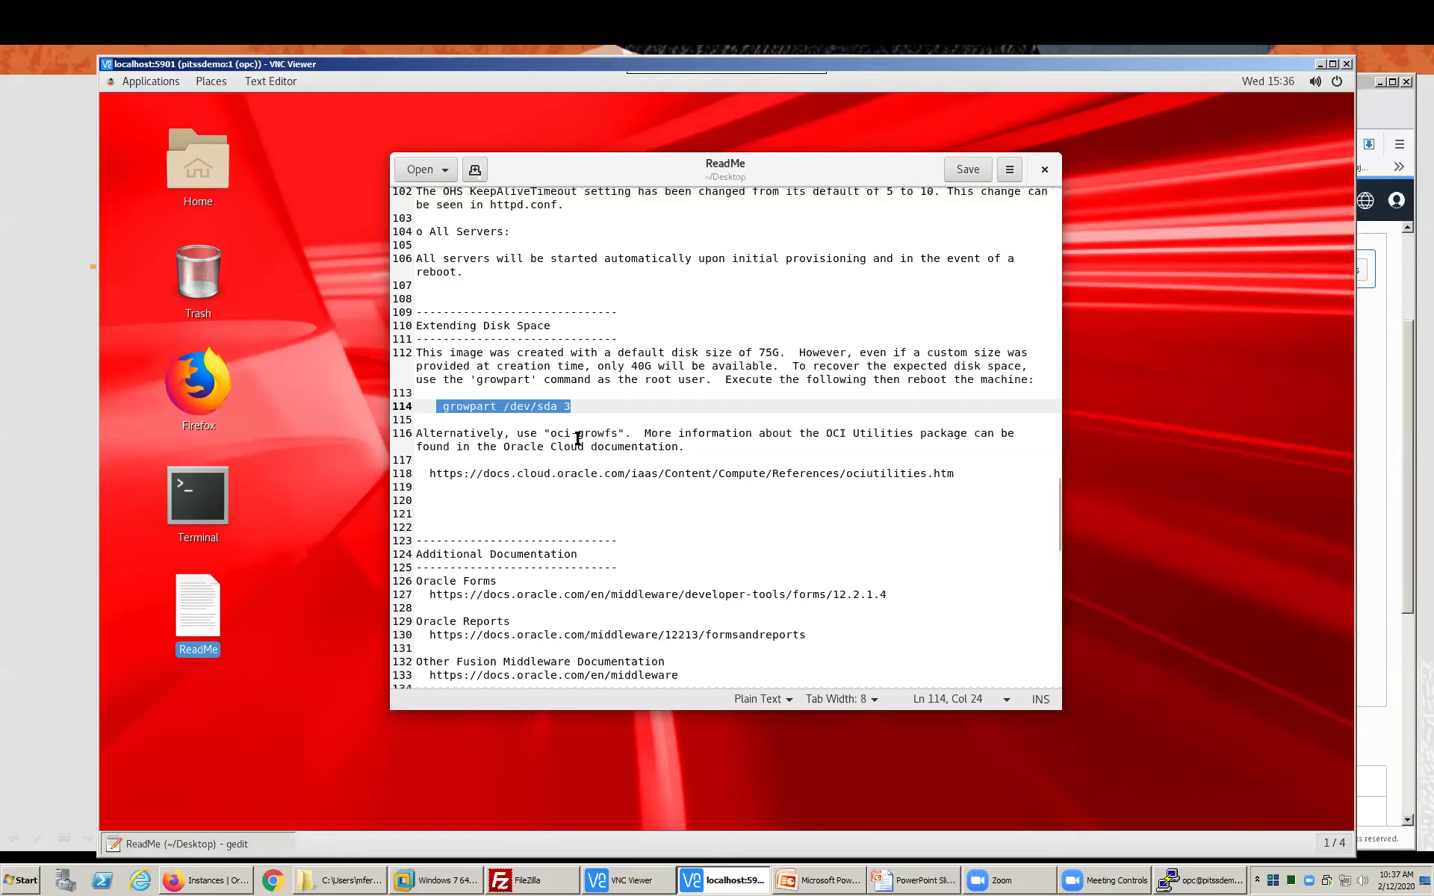
{"action": "left_click", "coordinate": [579, 439]}
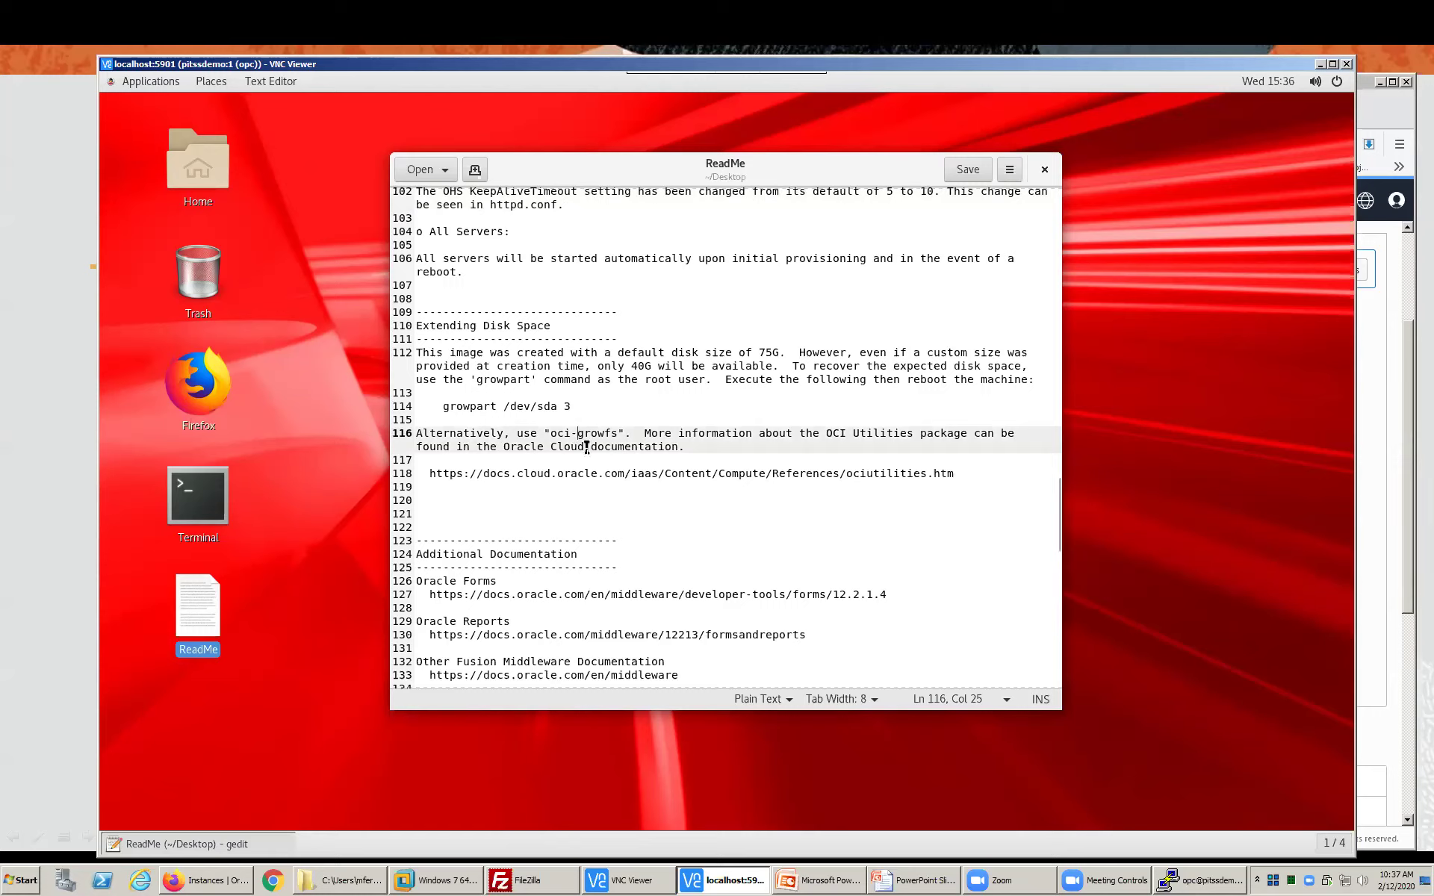
{"action": "left_click_drag", "start_coordinate": [443, 406], "coordinate": [574, 407]}
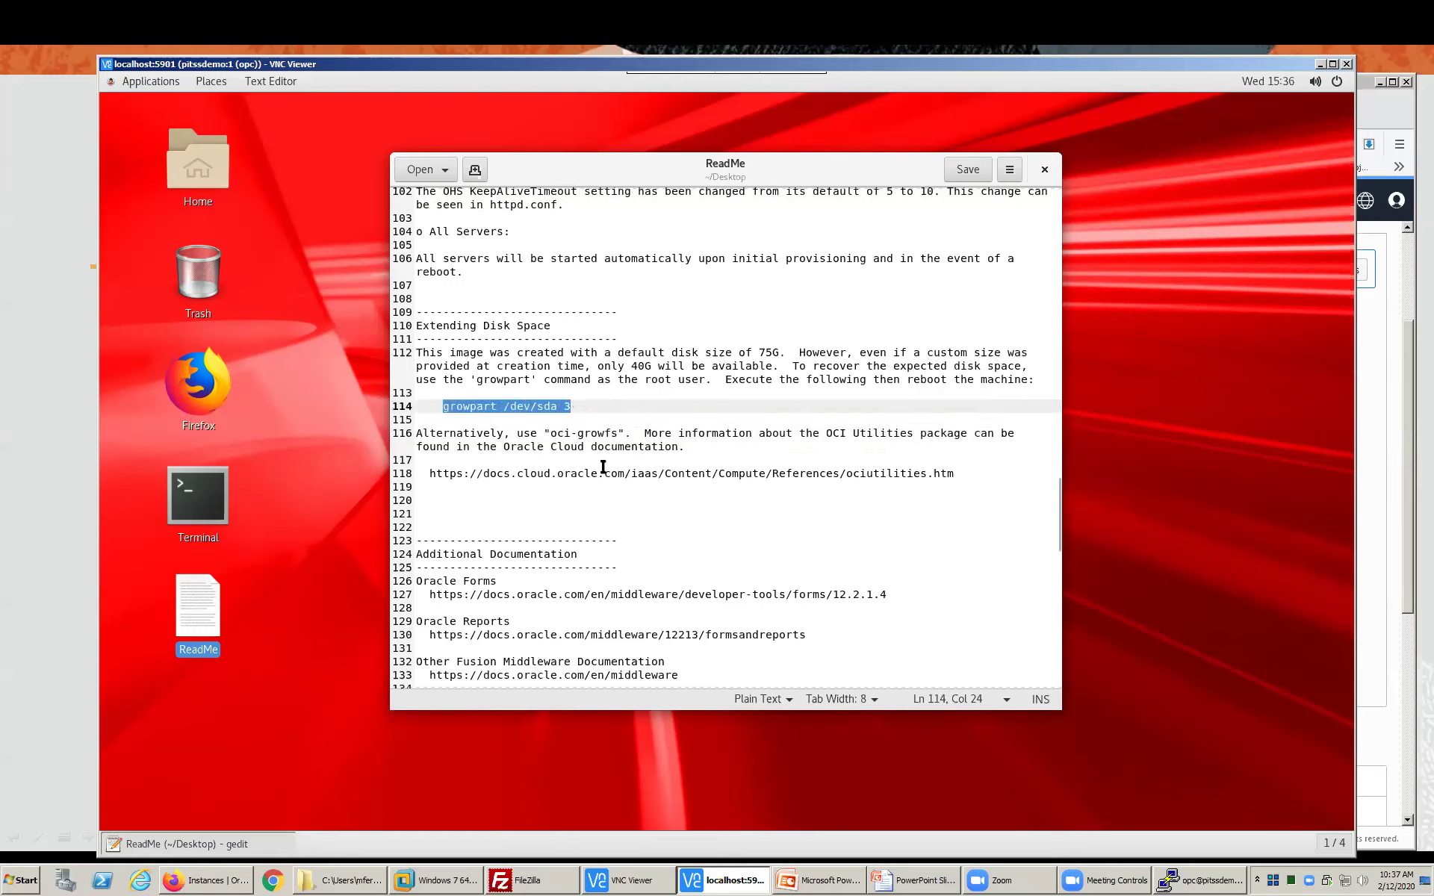
{"action": "scroll", "coordinate": [602, 468], "scroll_direction": "down", "scroll_amount": 5}
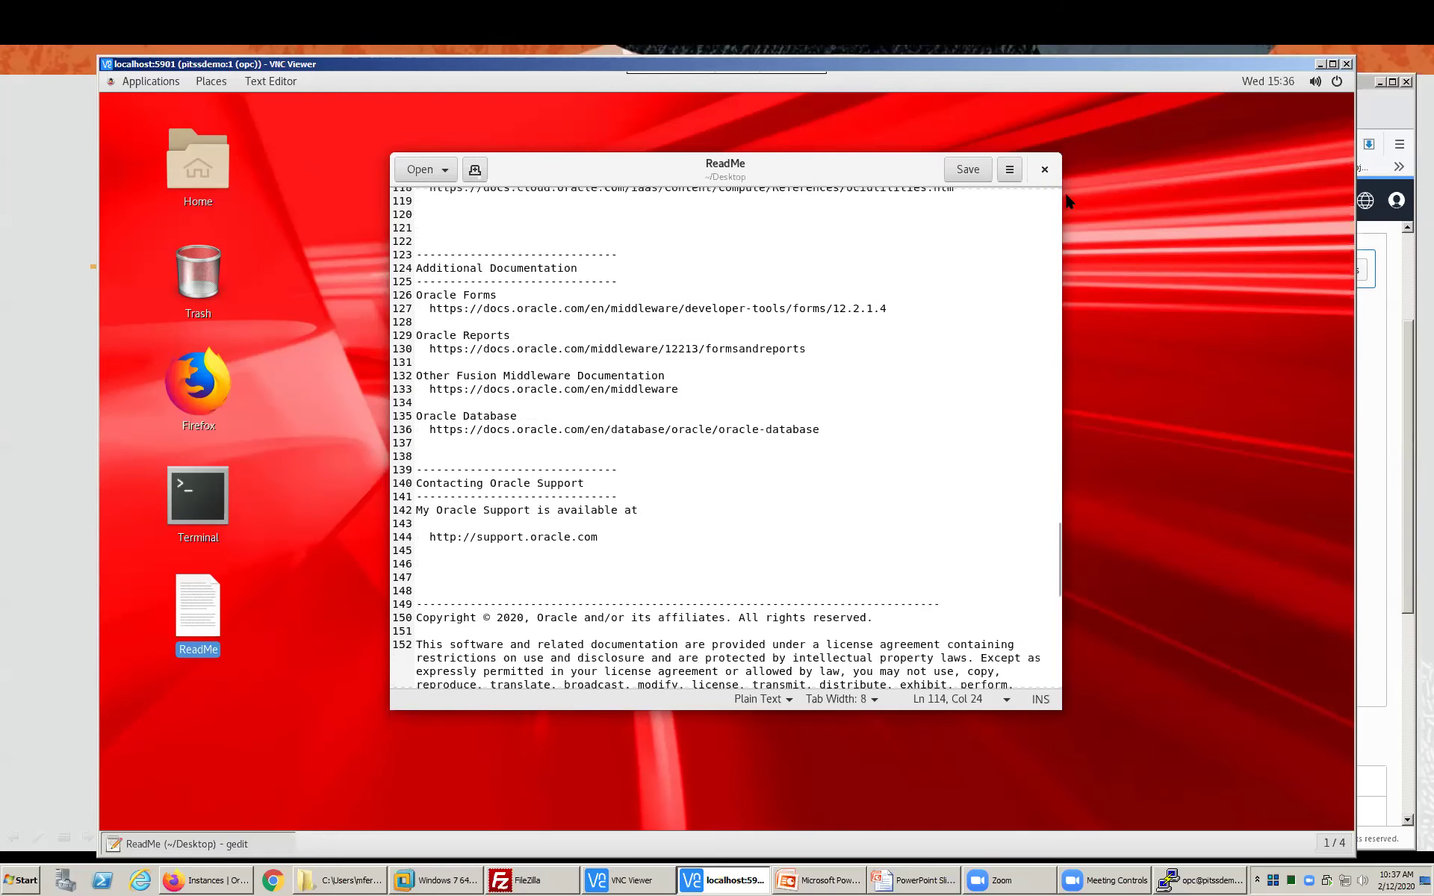
{"action": "left_click", "coordinate": [1043, 171]}
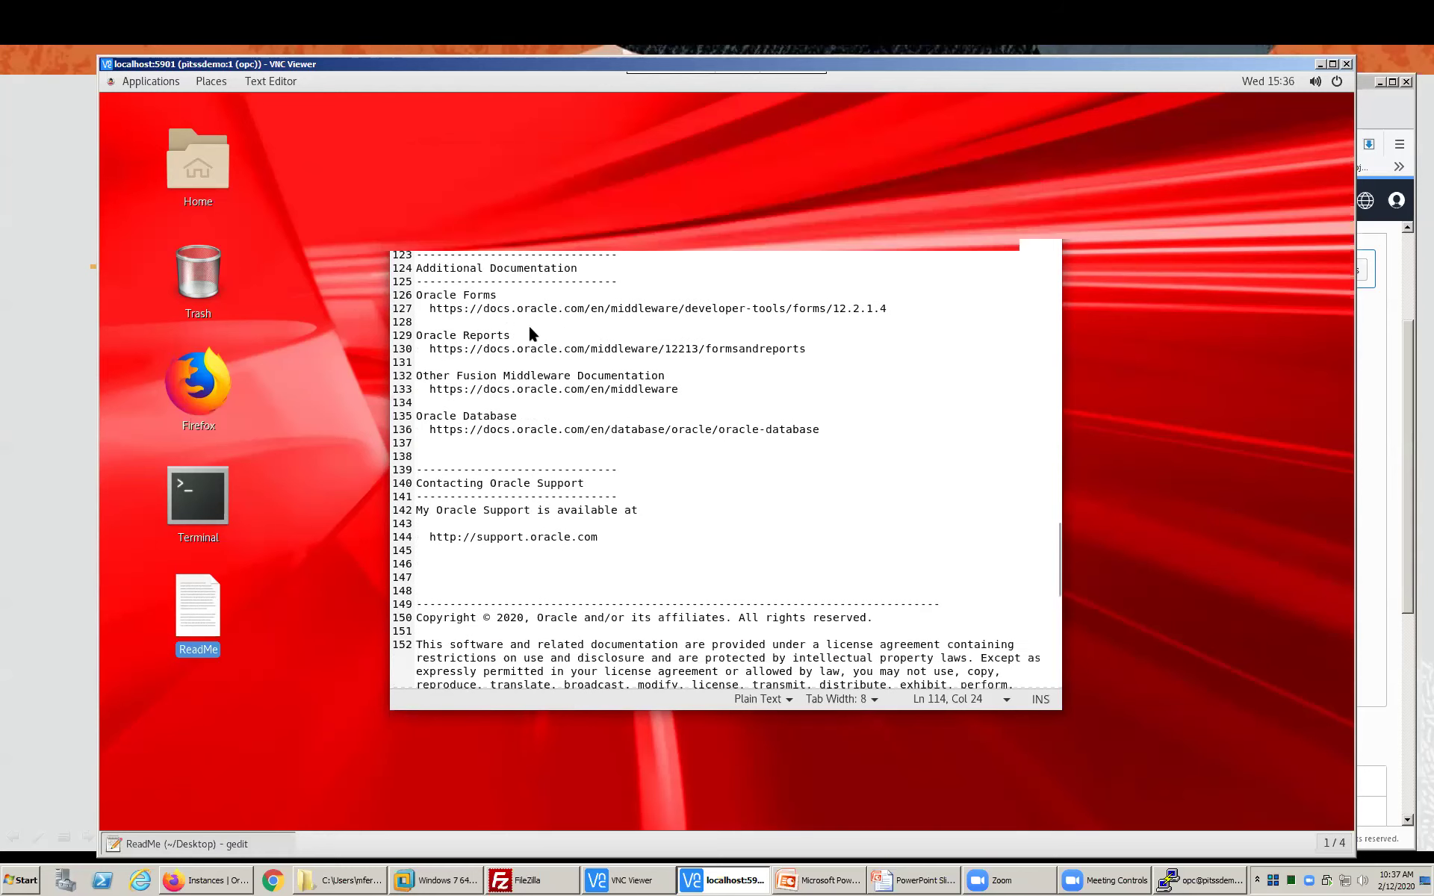
{"action": "left_click", "coordinate": [206, 879]}
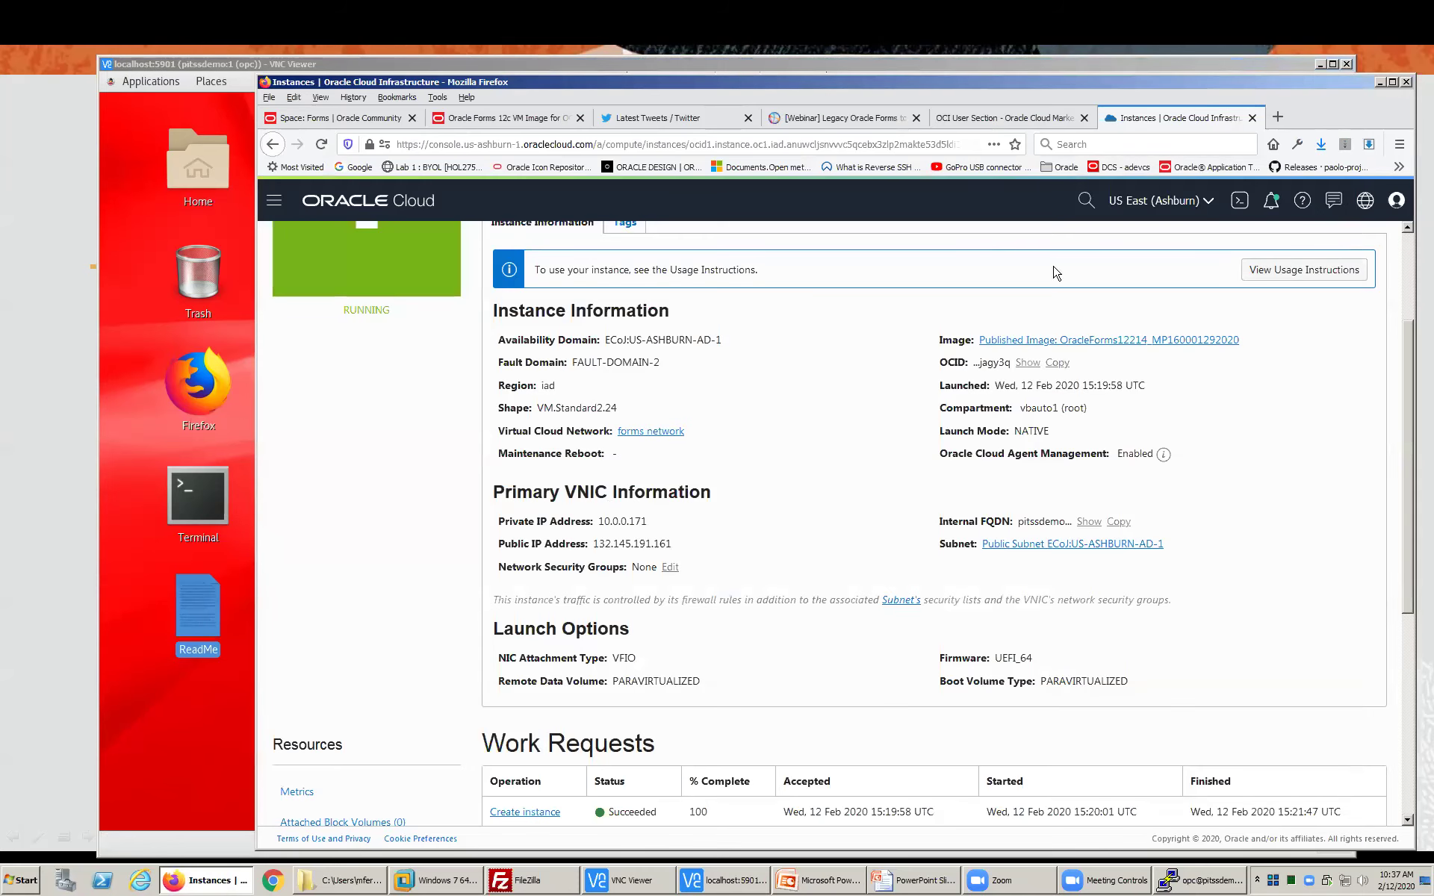
{"action": "left_click_drag", "start_coordinate": [593, 545], "coordinate": [681, 551]}
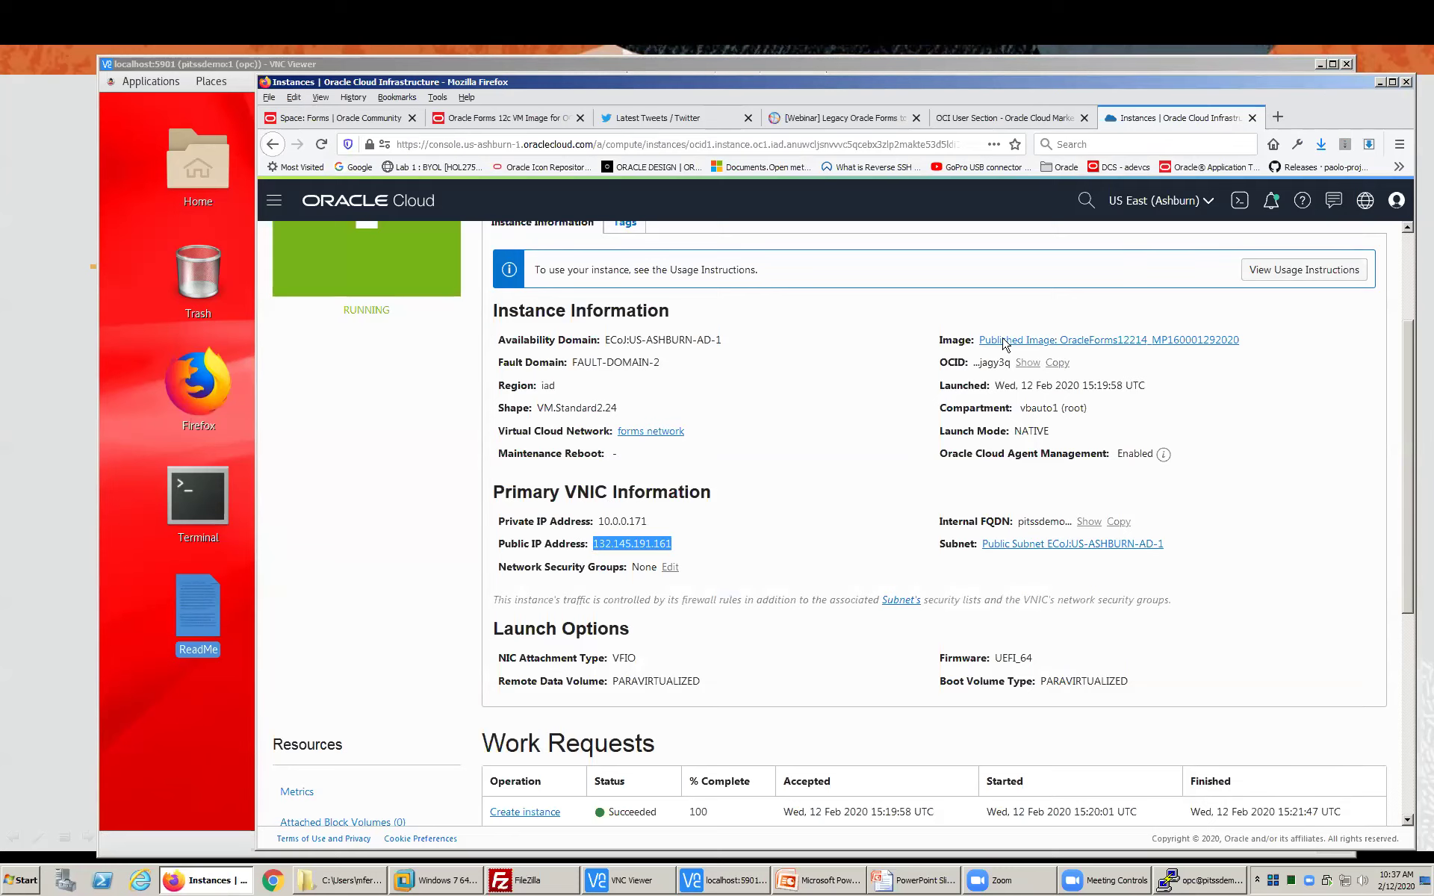
{"action": "left_click", "coordinate": [1277, 118]}
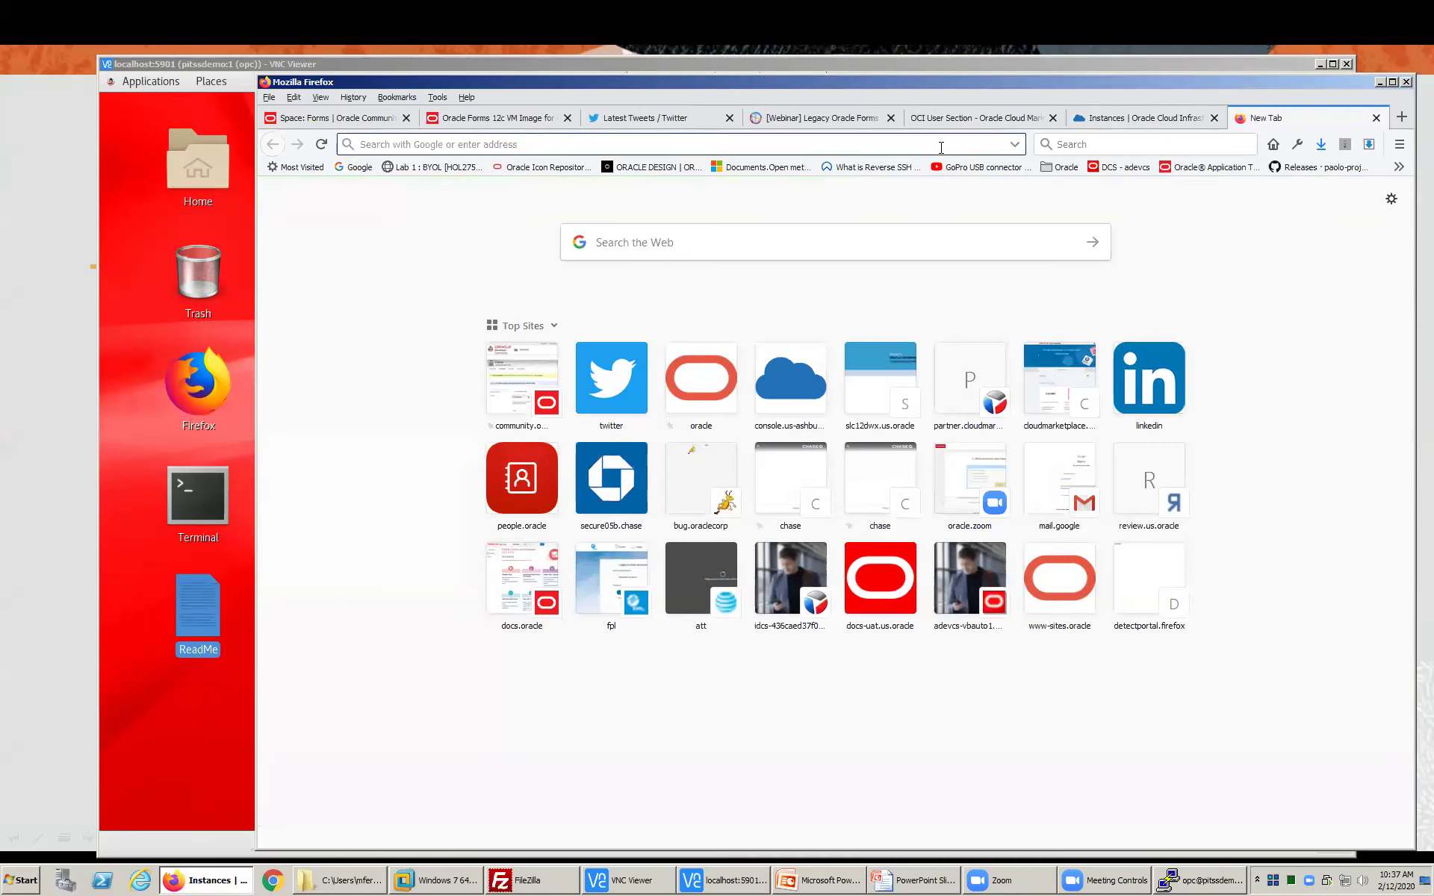
{"action": "type", "text": "http:"}
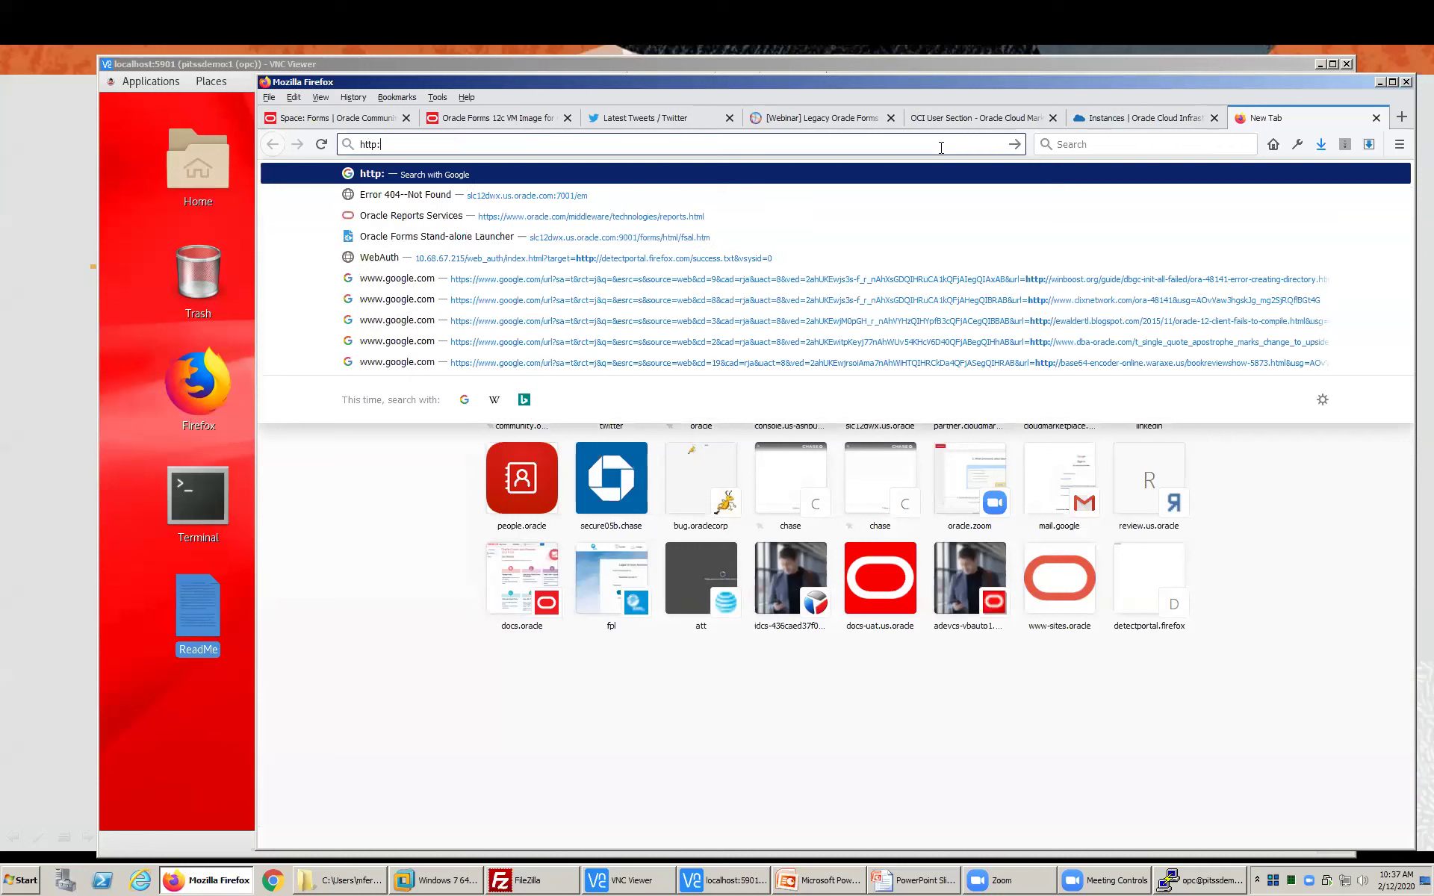
{"action": "type", "text": "//132.145.191.161"}
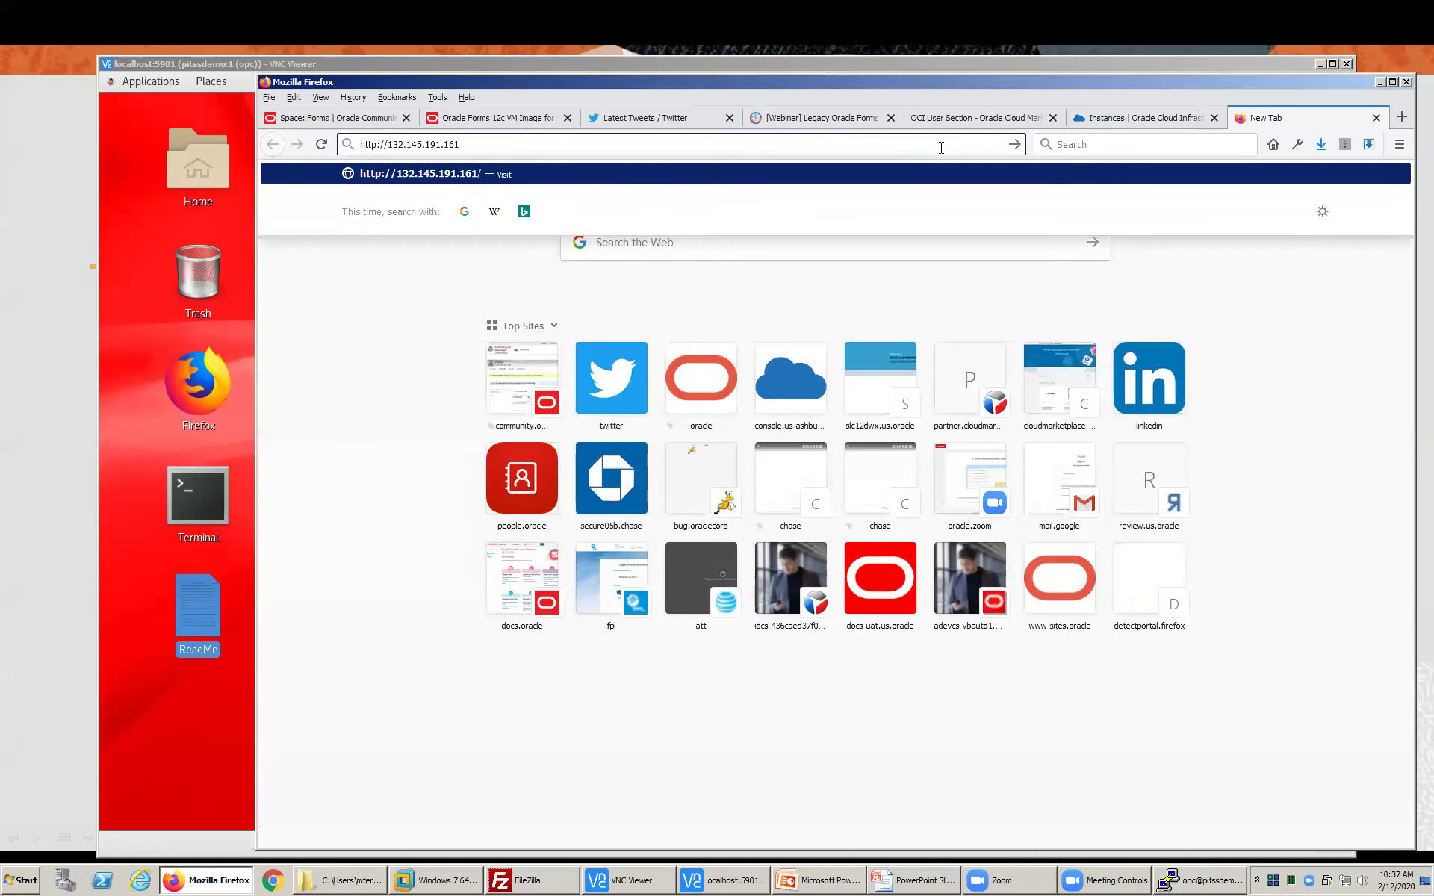
{"action": "type", "text": ":7777"}
{"action": "key", "text": "Return"}
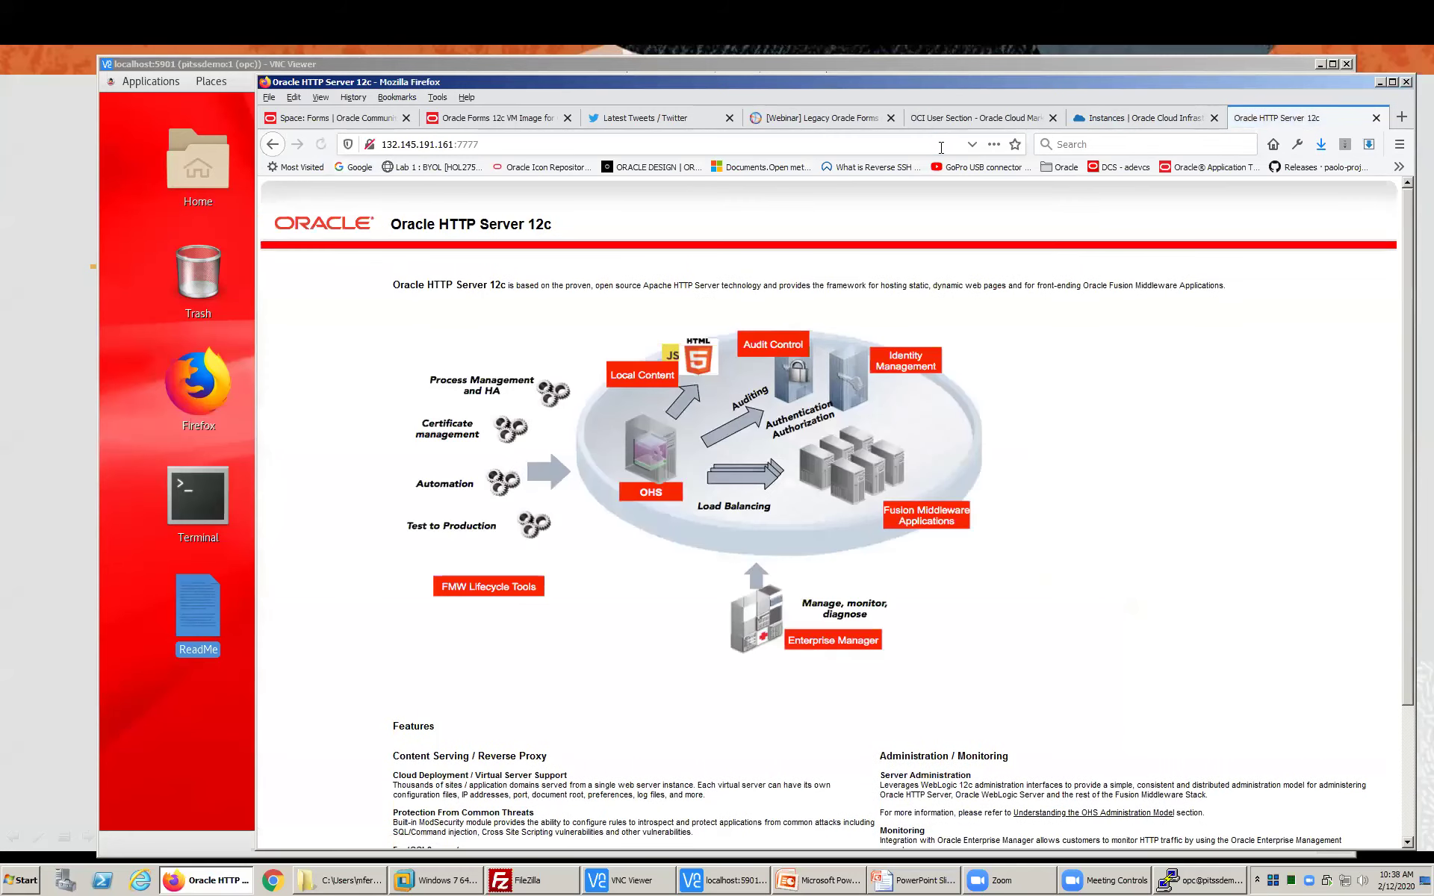
- Extend the address to /forms/frmservlet?config=webstart, load it, and confirm launching frmservlet.jnlp
{"action": "left_click", "coordinate": [518, 147]}
{"action": "left_click", "coordinate": [518, 147]}
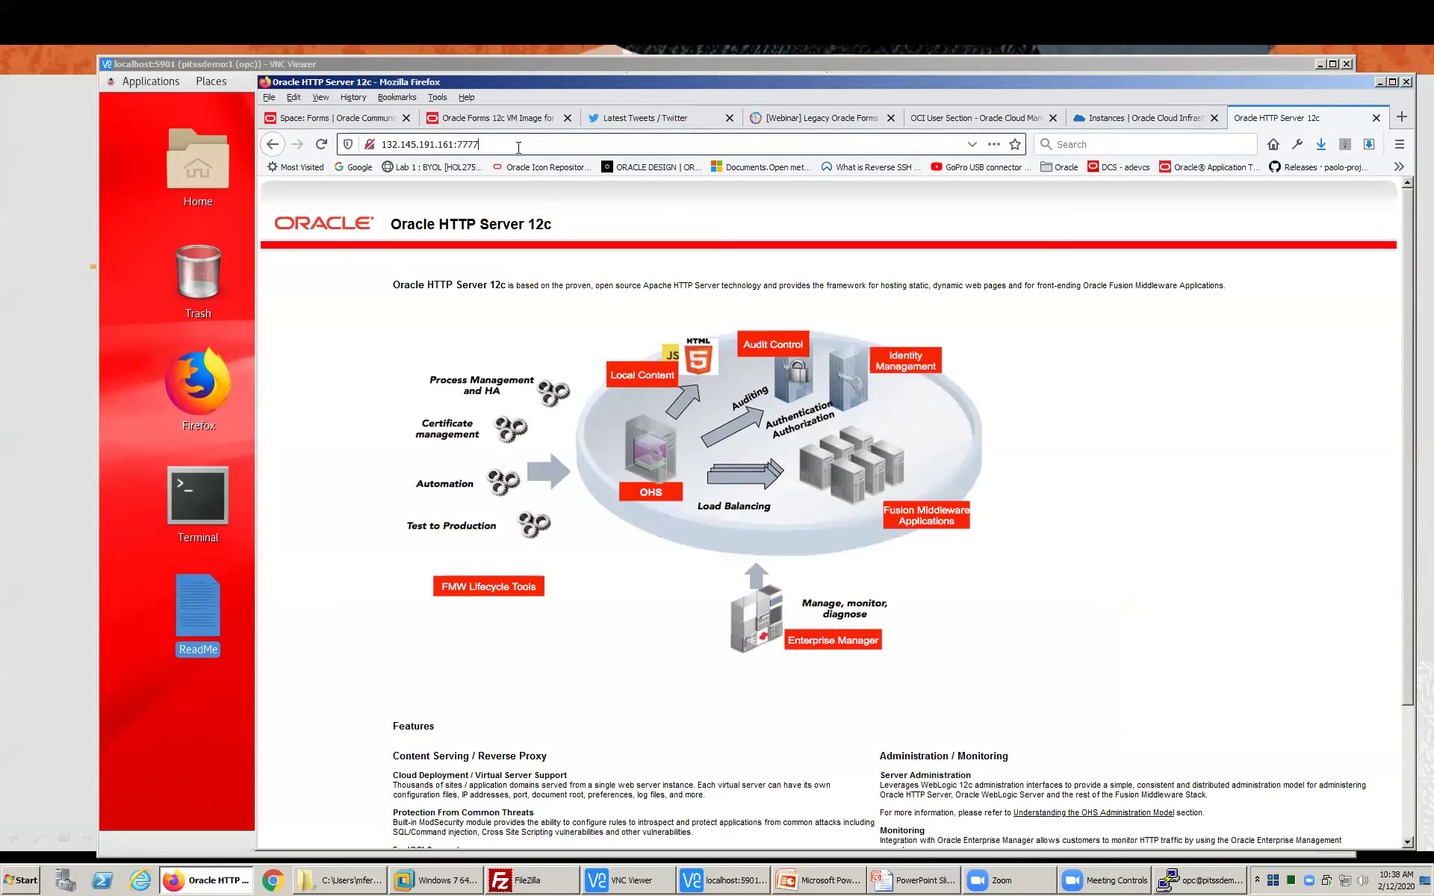
{"action": "type", "text": "/forms/frmservlet?comf"}
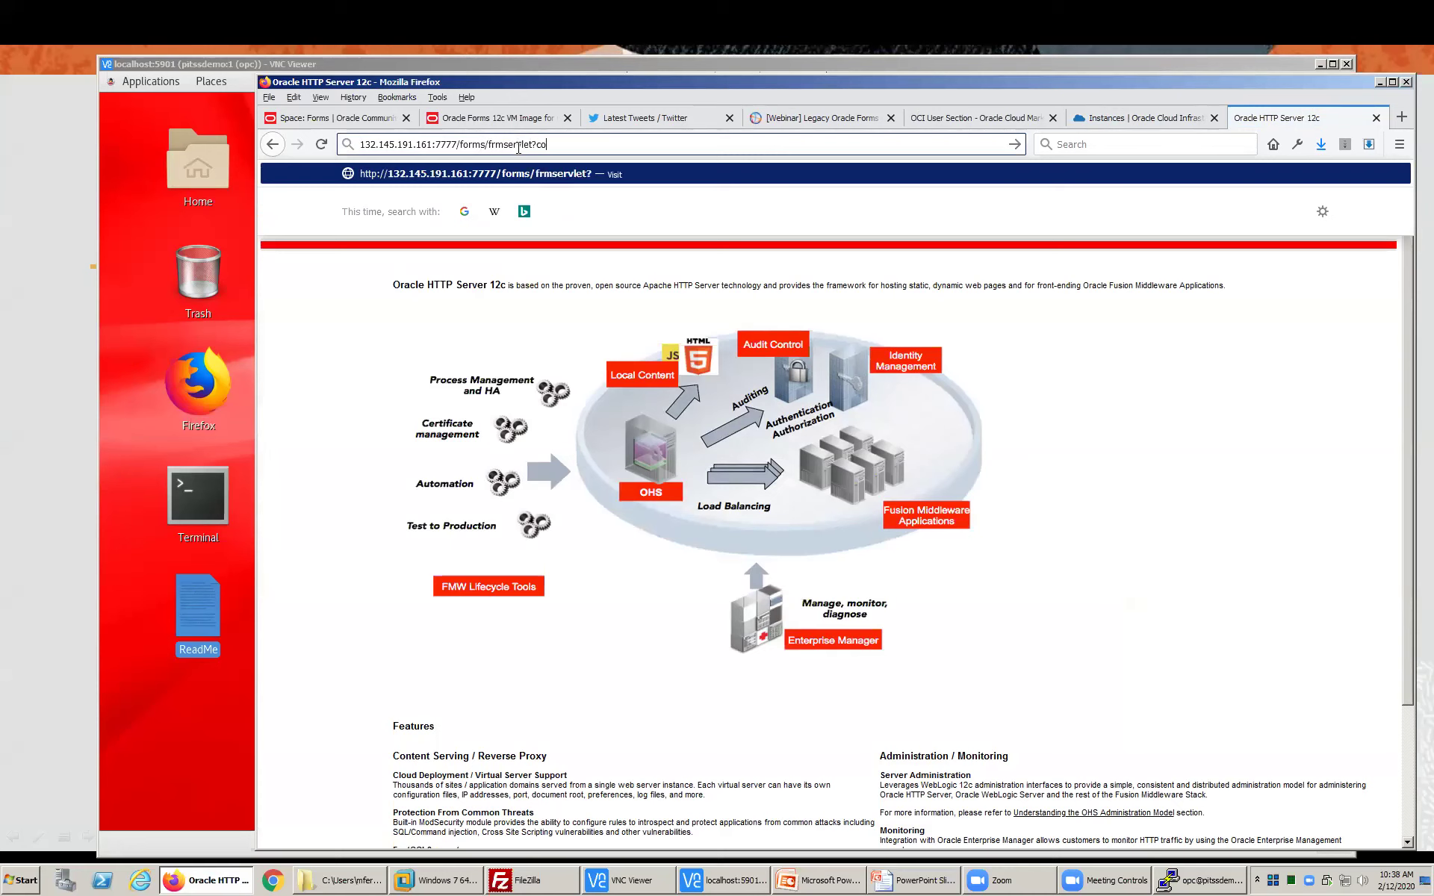
{"action": "key", "text": "BackSpace"}
{"action": "key", "text": "BackSpace"}
{"action": "type", "text": "nfig=webstart"}
{"action": "key", "text": "Return"}
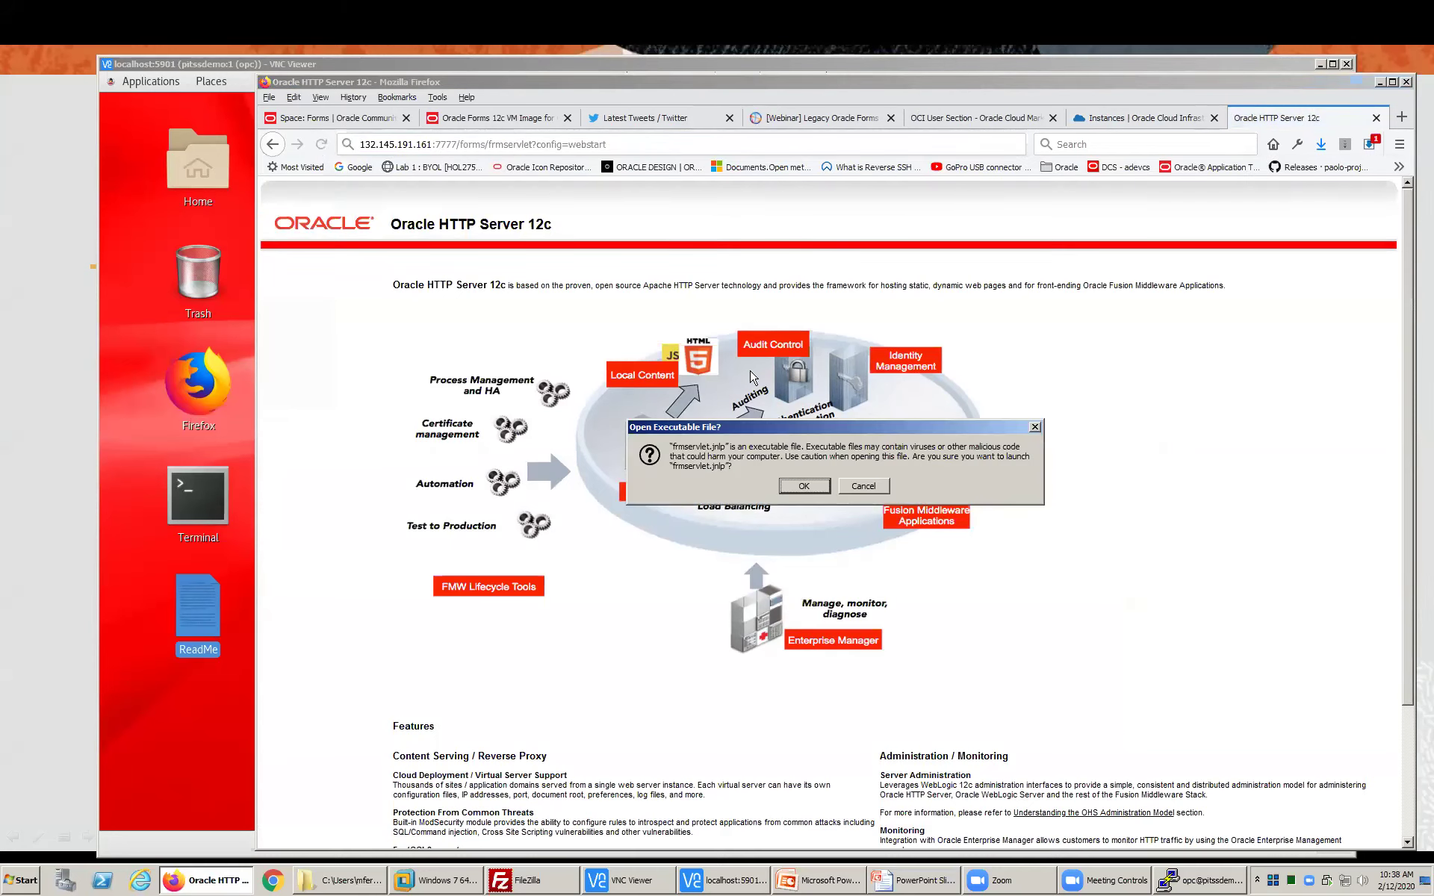
{"action": "left_click", "coordinate": [812, 481]}
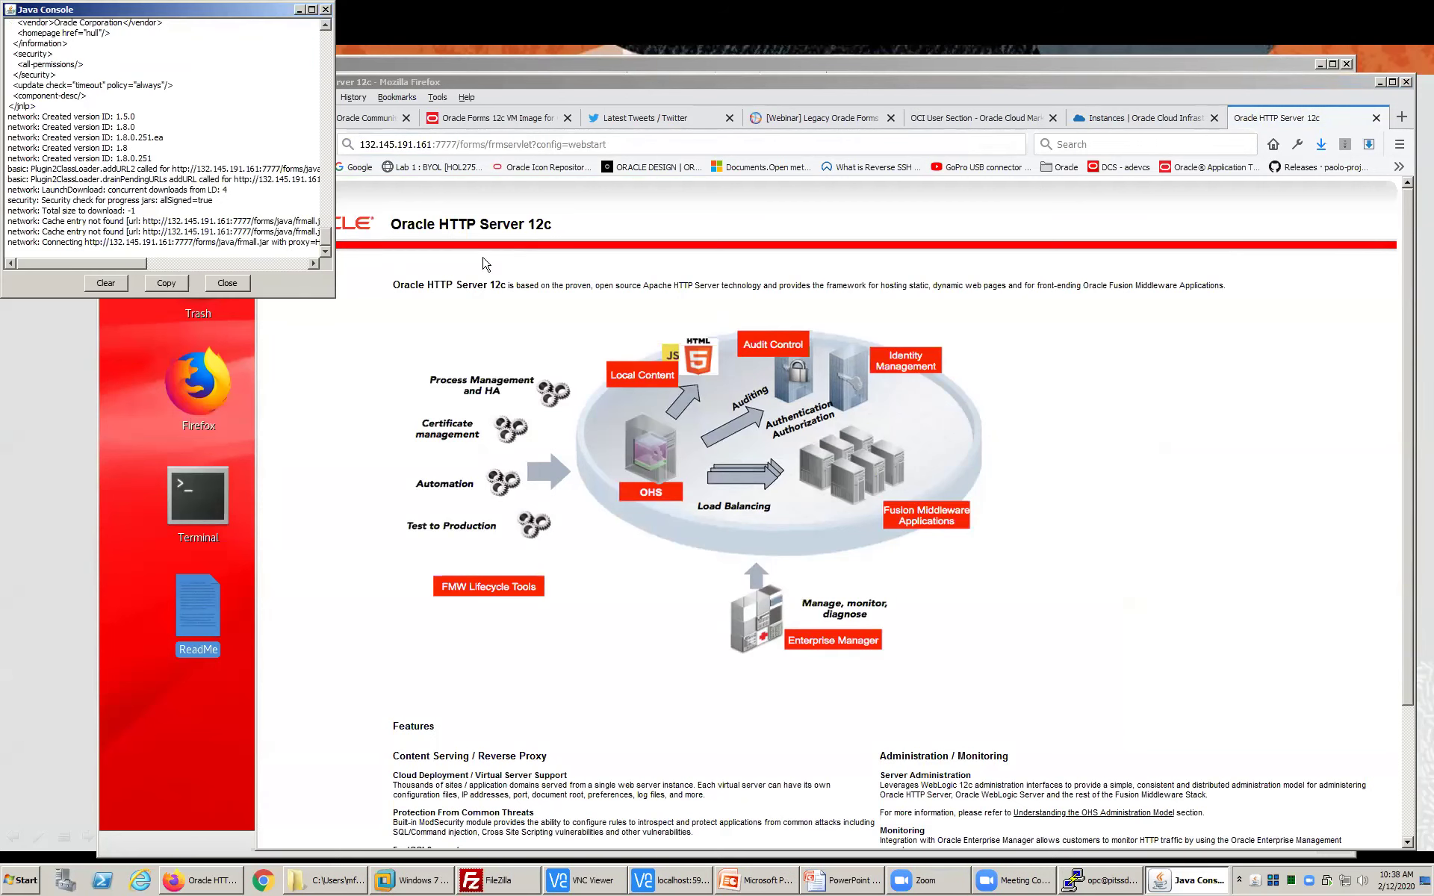
- Close the Java Console and return to the remote desktop
{"action": "left_click", "coordinate": [233, 283]}
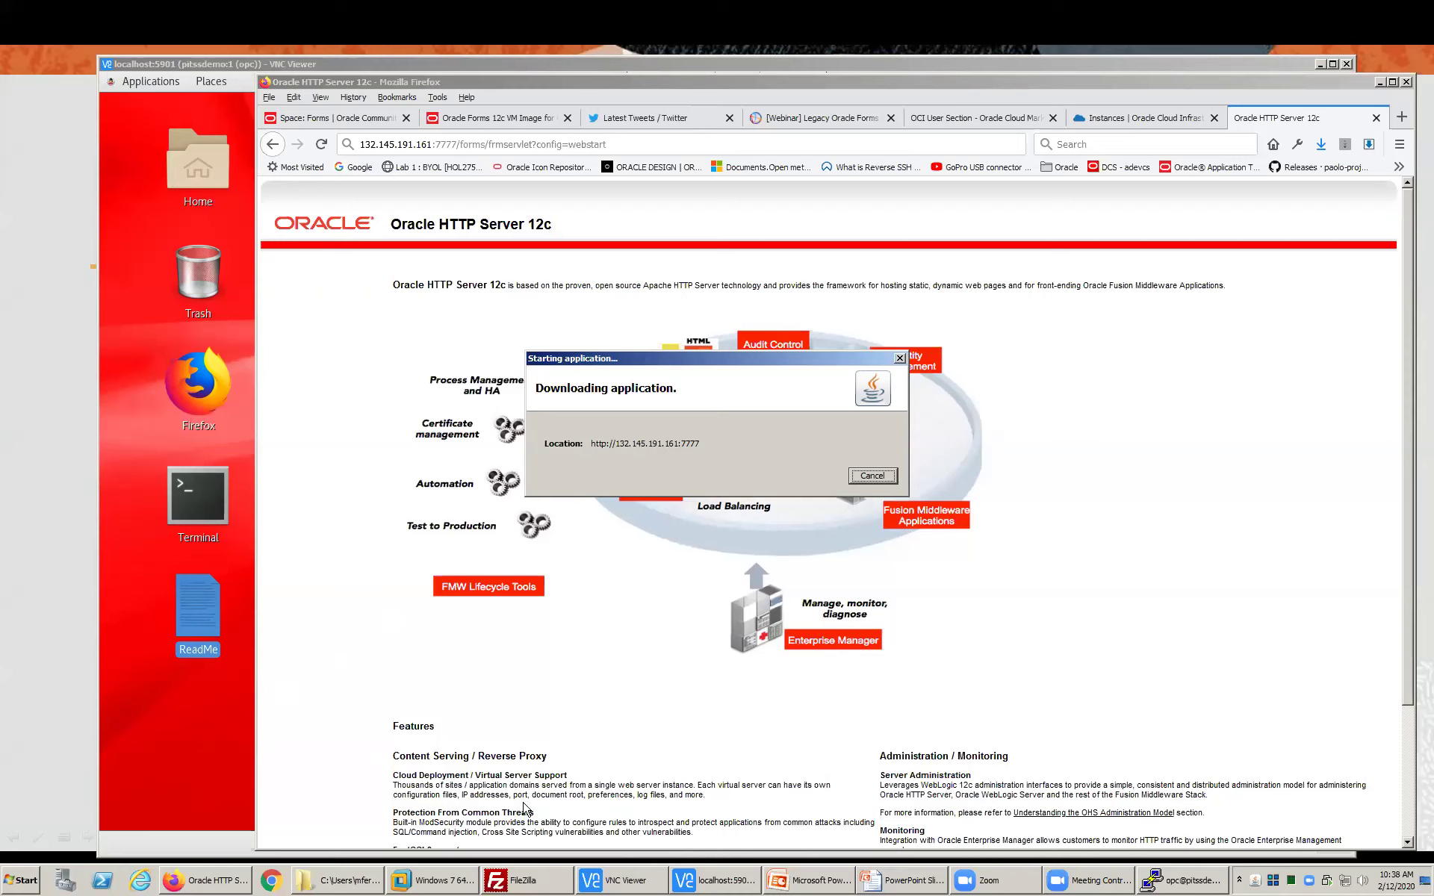
{"action": "left_click", "coordinate": [200, 755]}
- Open the remote Home folder and dismiss the General Exception error
{"action": "left_click", "coordinate": [208, 170]}
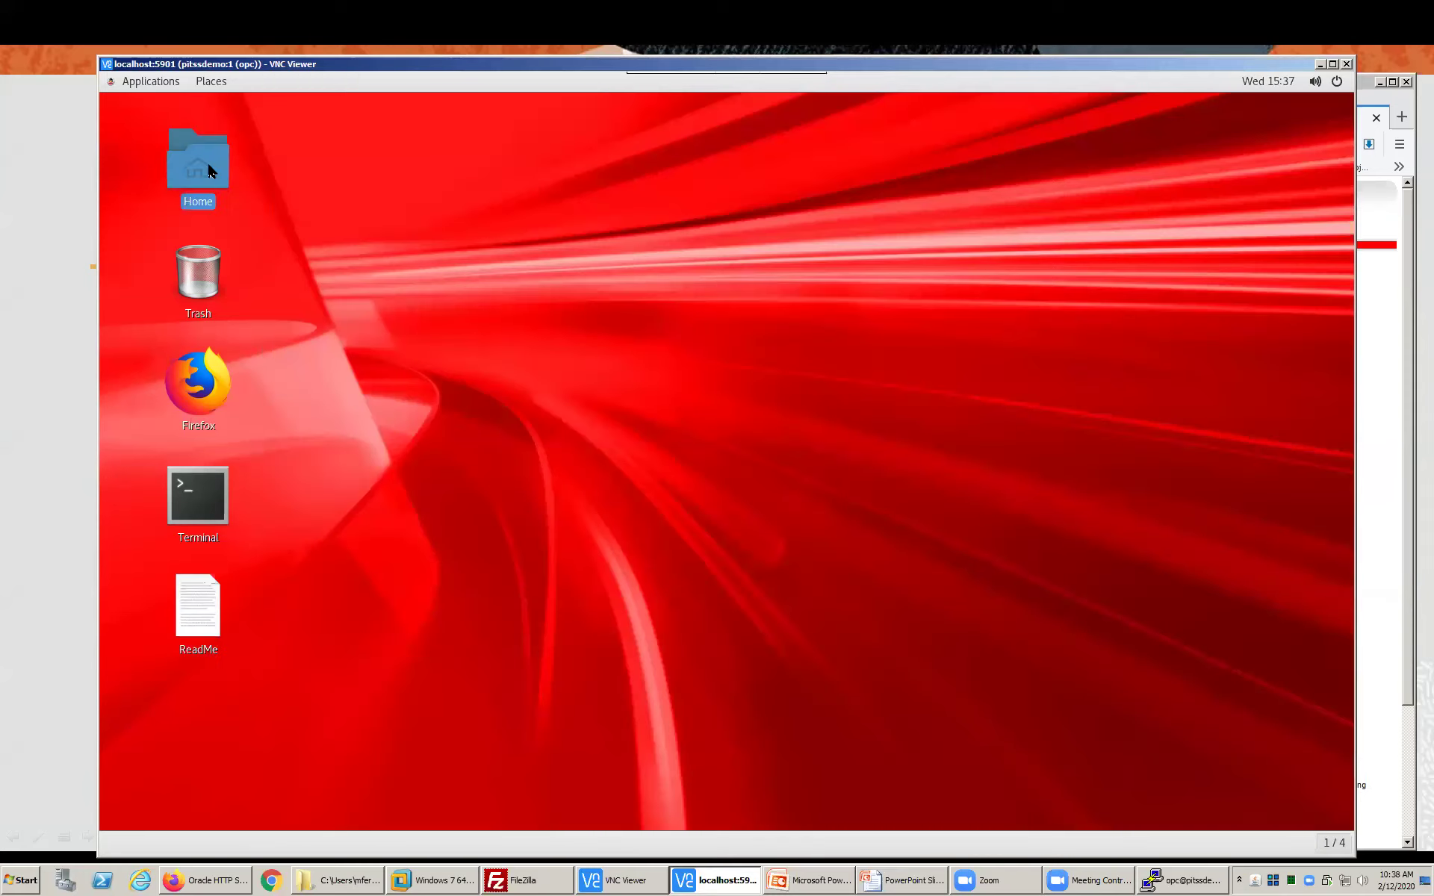
{"action": "double_click", "coordinate": [208, 170]}
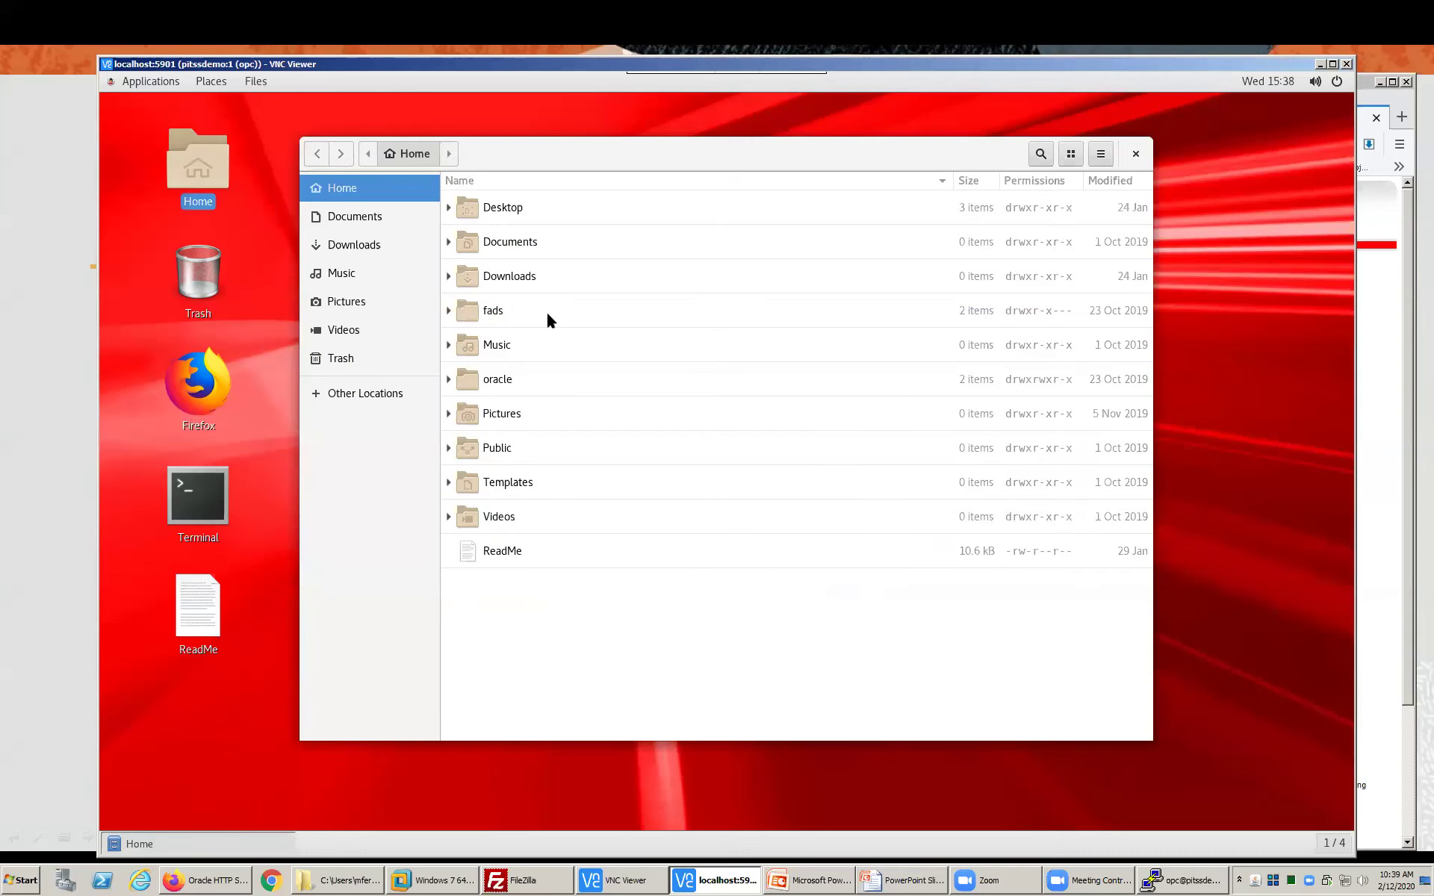
{"action": "left_click", "coordinate": [731, 476]}
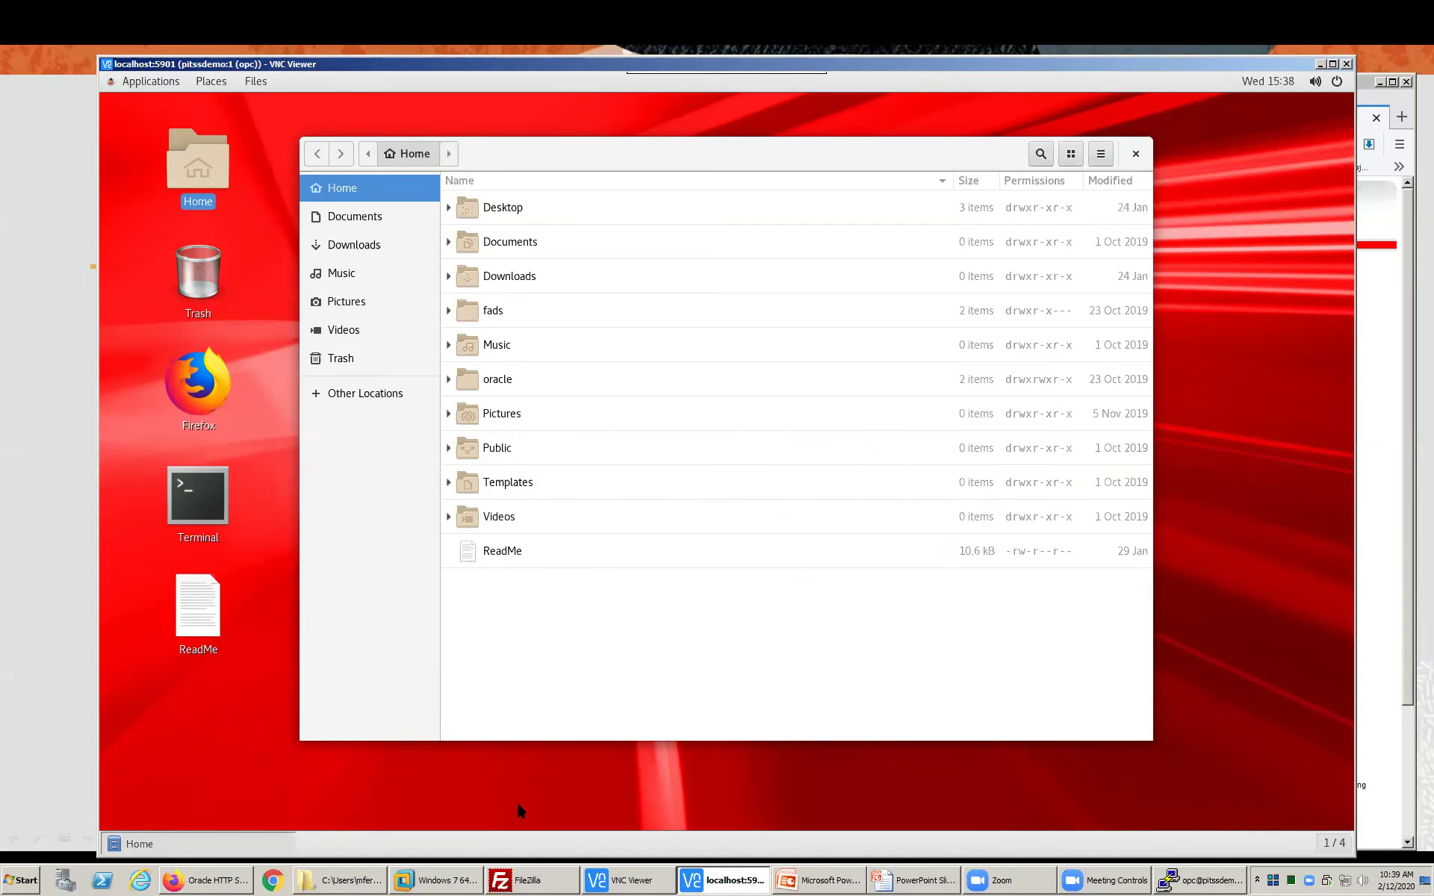
- Relaunch the webstart URL in the browser and close the Java Console
{"action": "left_click", "coordinate": [210, 880]}
{"action": "left_click", "coordinate": [673, 137]}
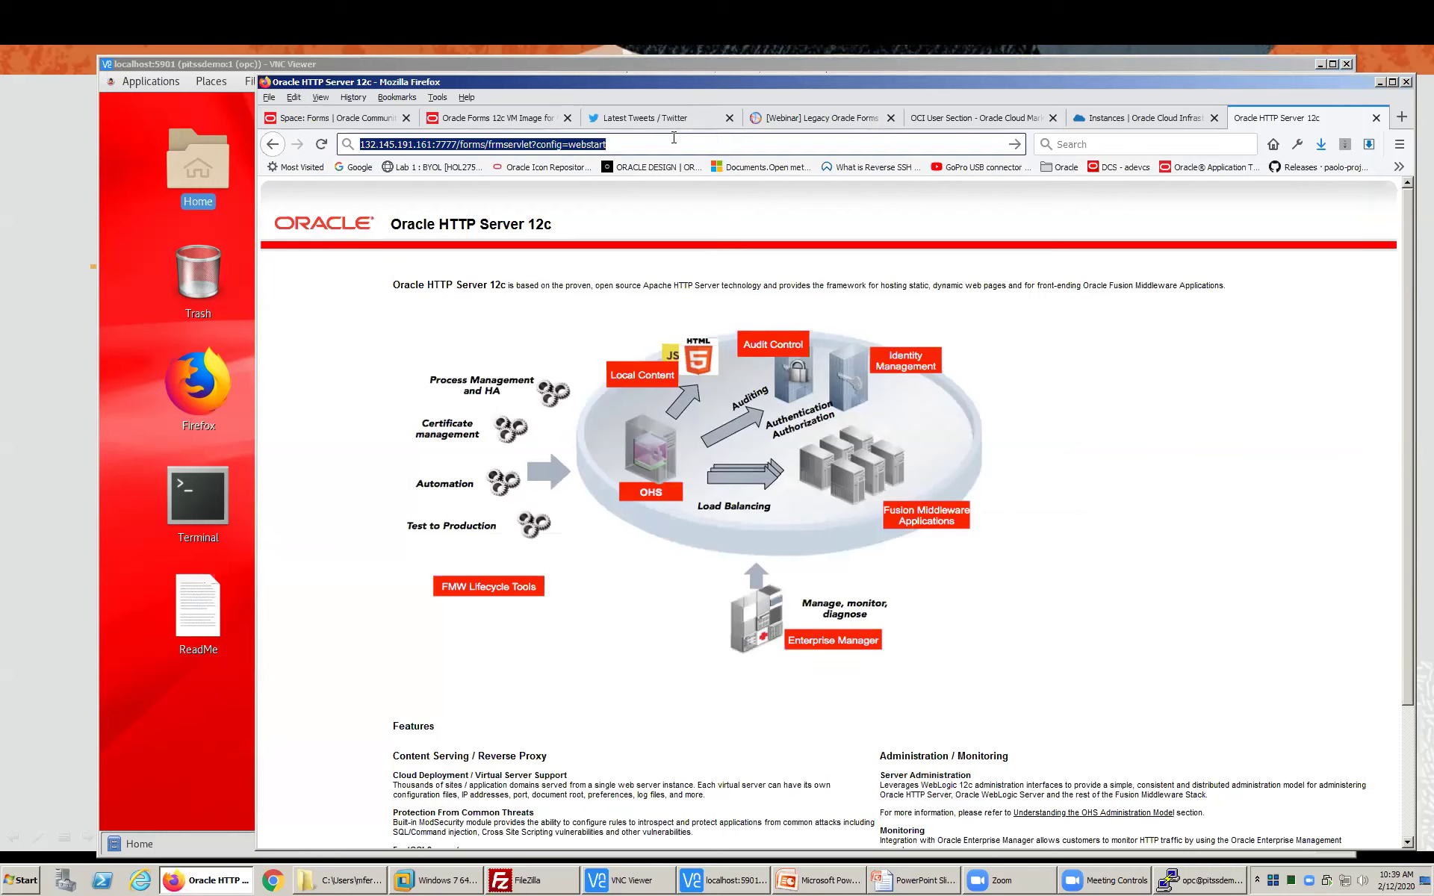
{"action": "key", "text": "Return"}
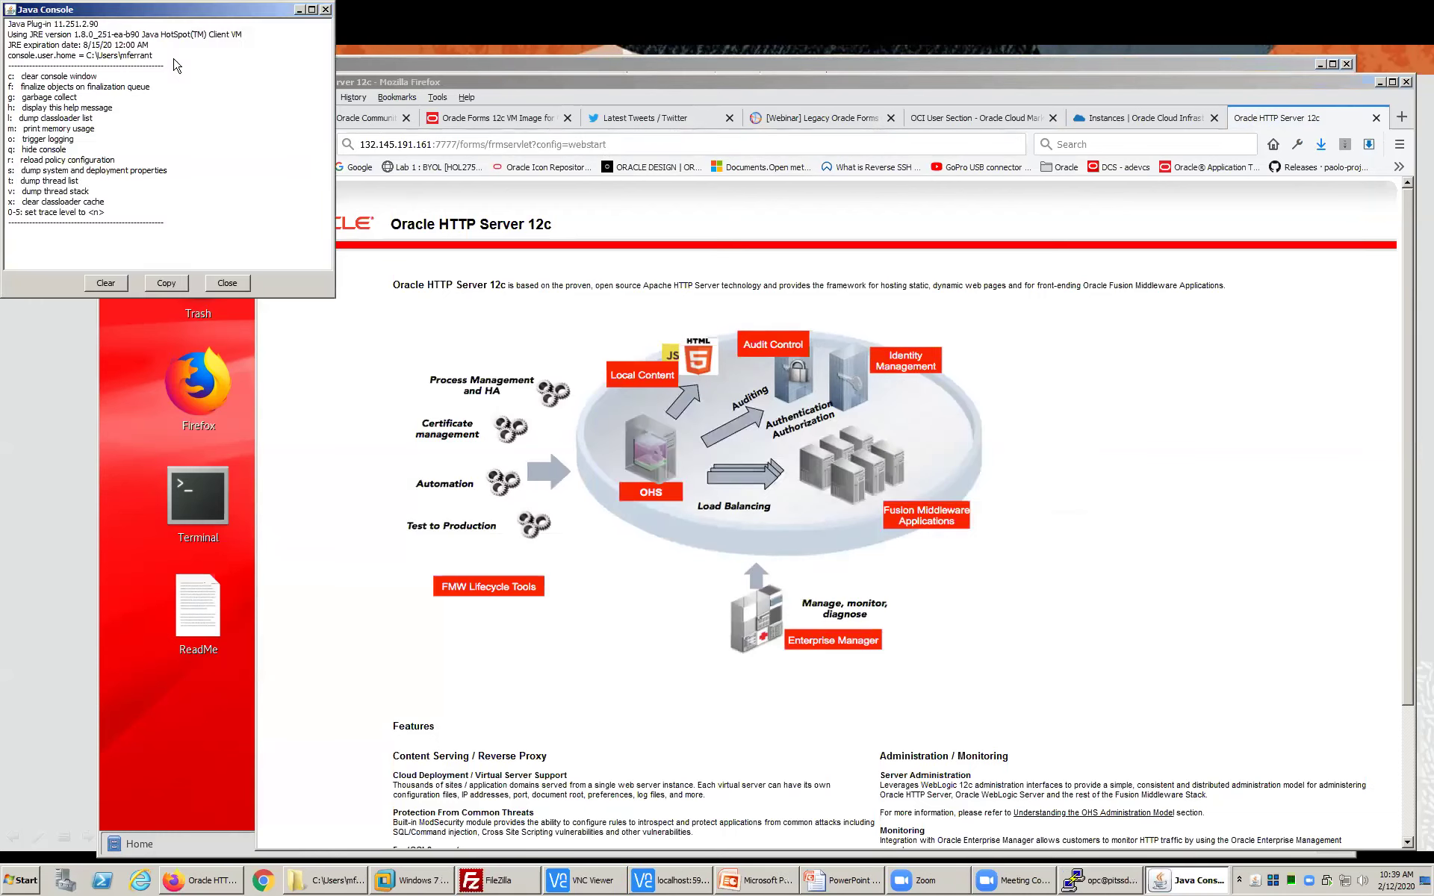
{"action": "left_click", "coordinate": [223, 285]}
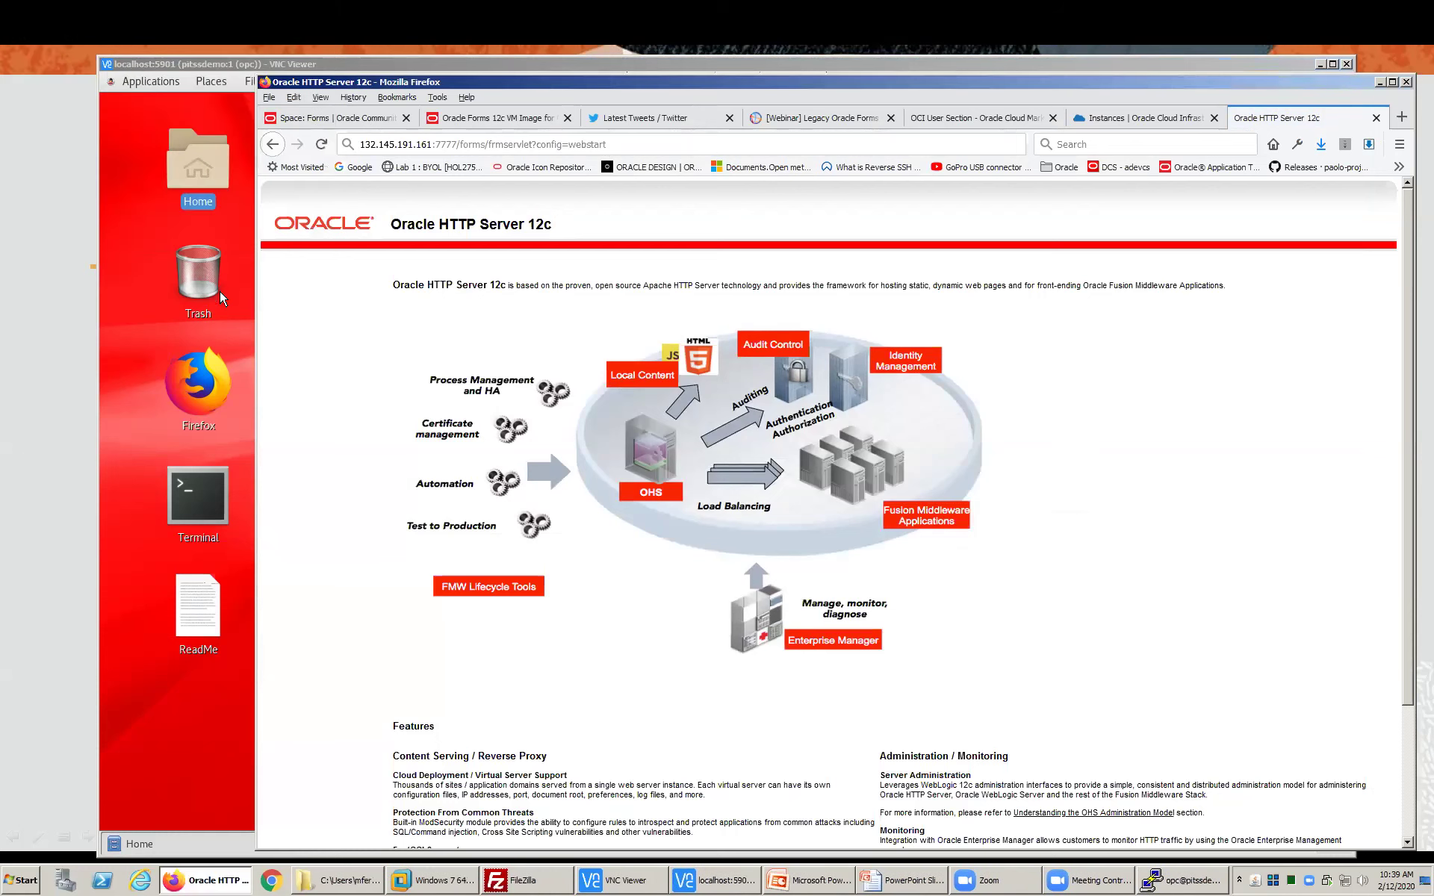
- Open oracle > formsmodules on the VM and confirm the folder is empty
{"action": "left_click", "coordinate": [230, 58]}
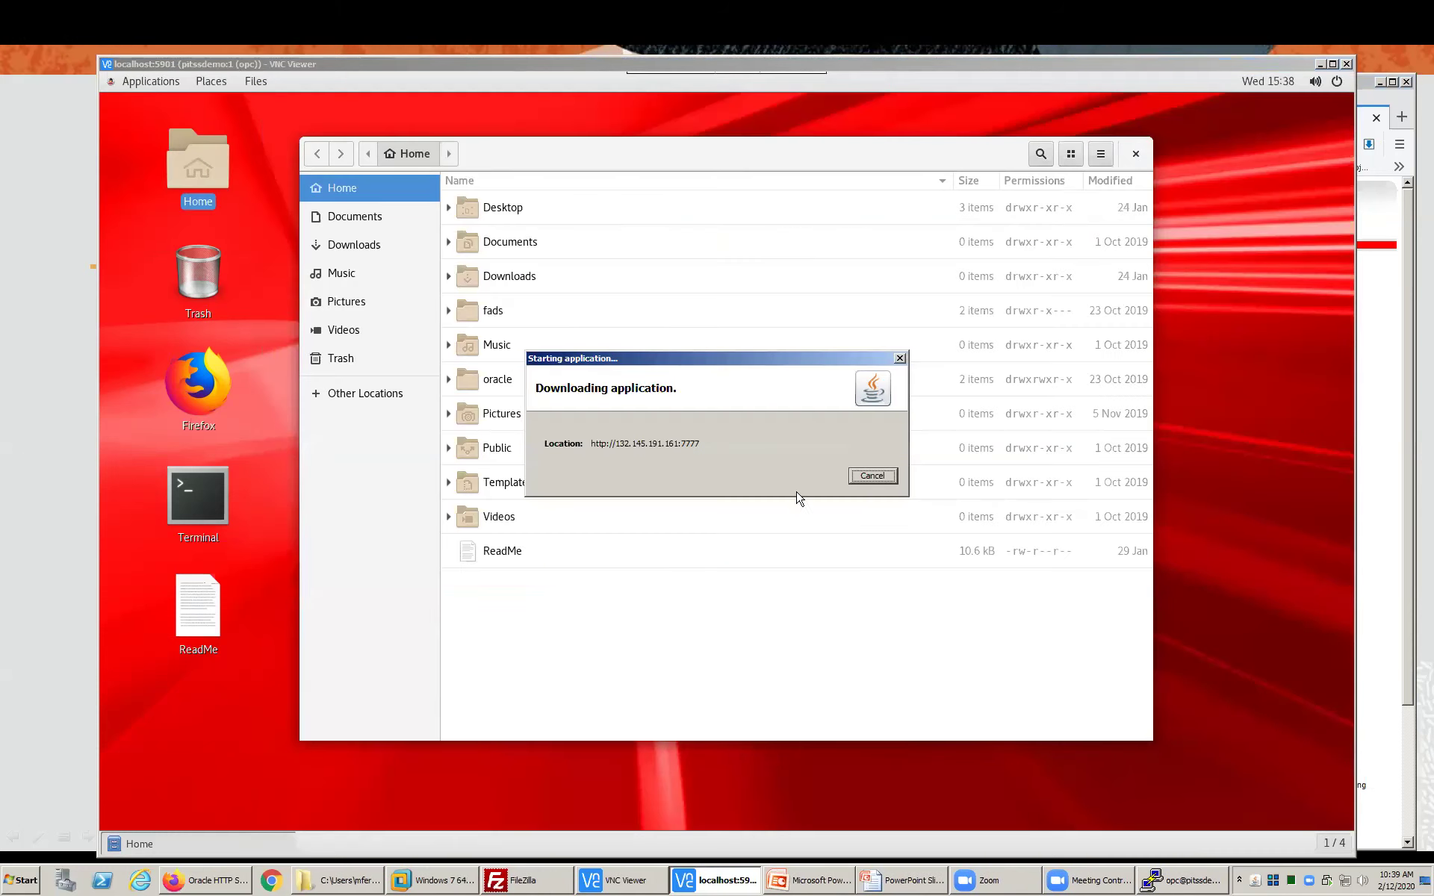
{"action": "double_click", "coordinate": [501, 381]}
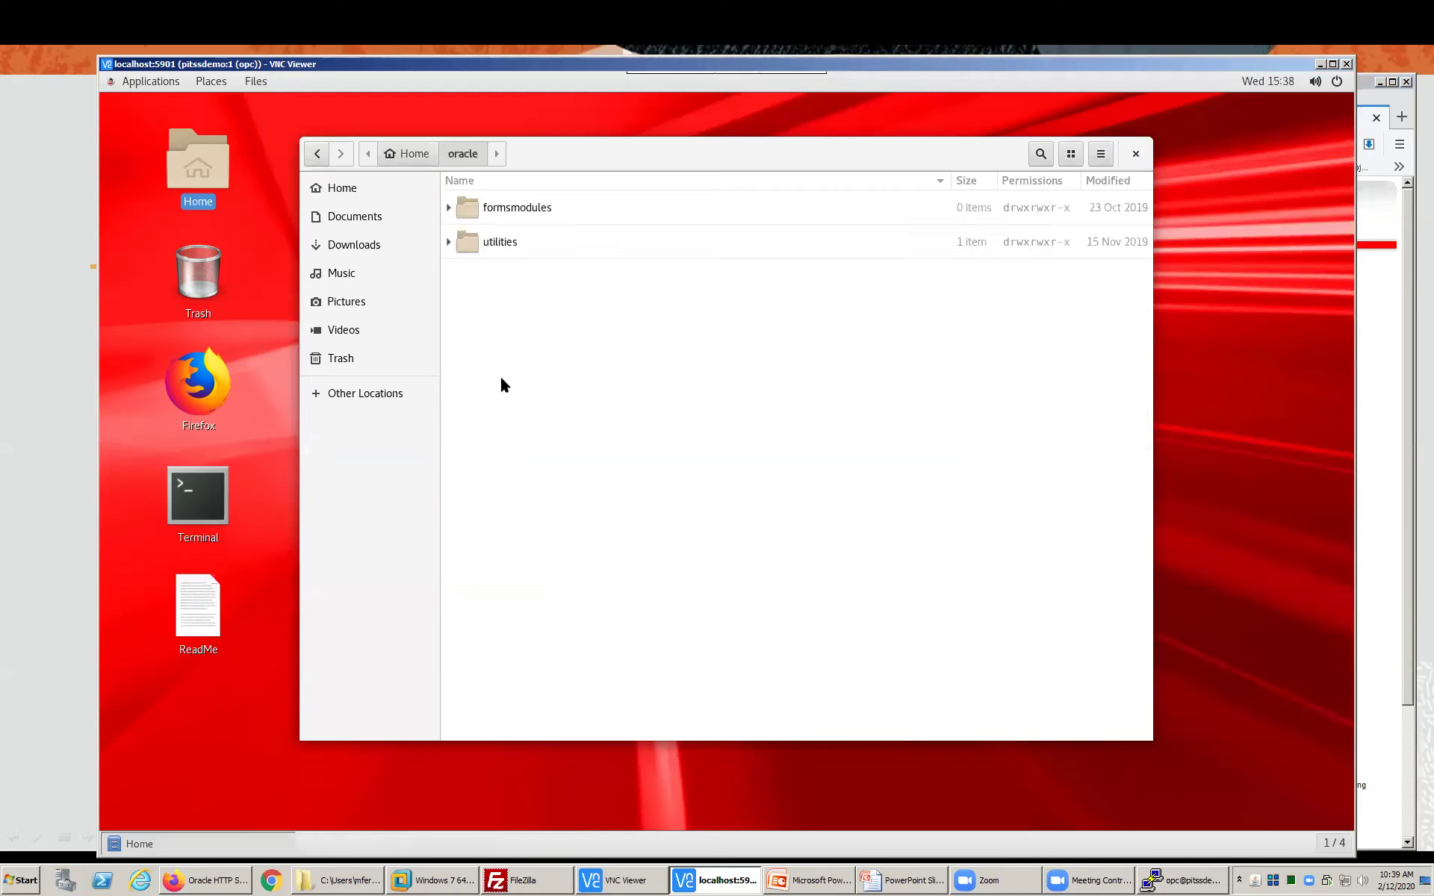
{"action": "double_click", "coordinate": [507, 202]}
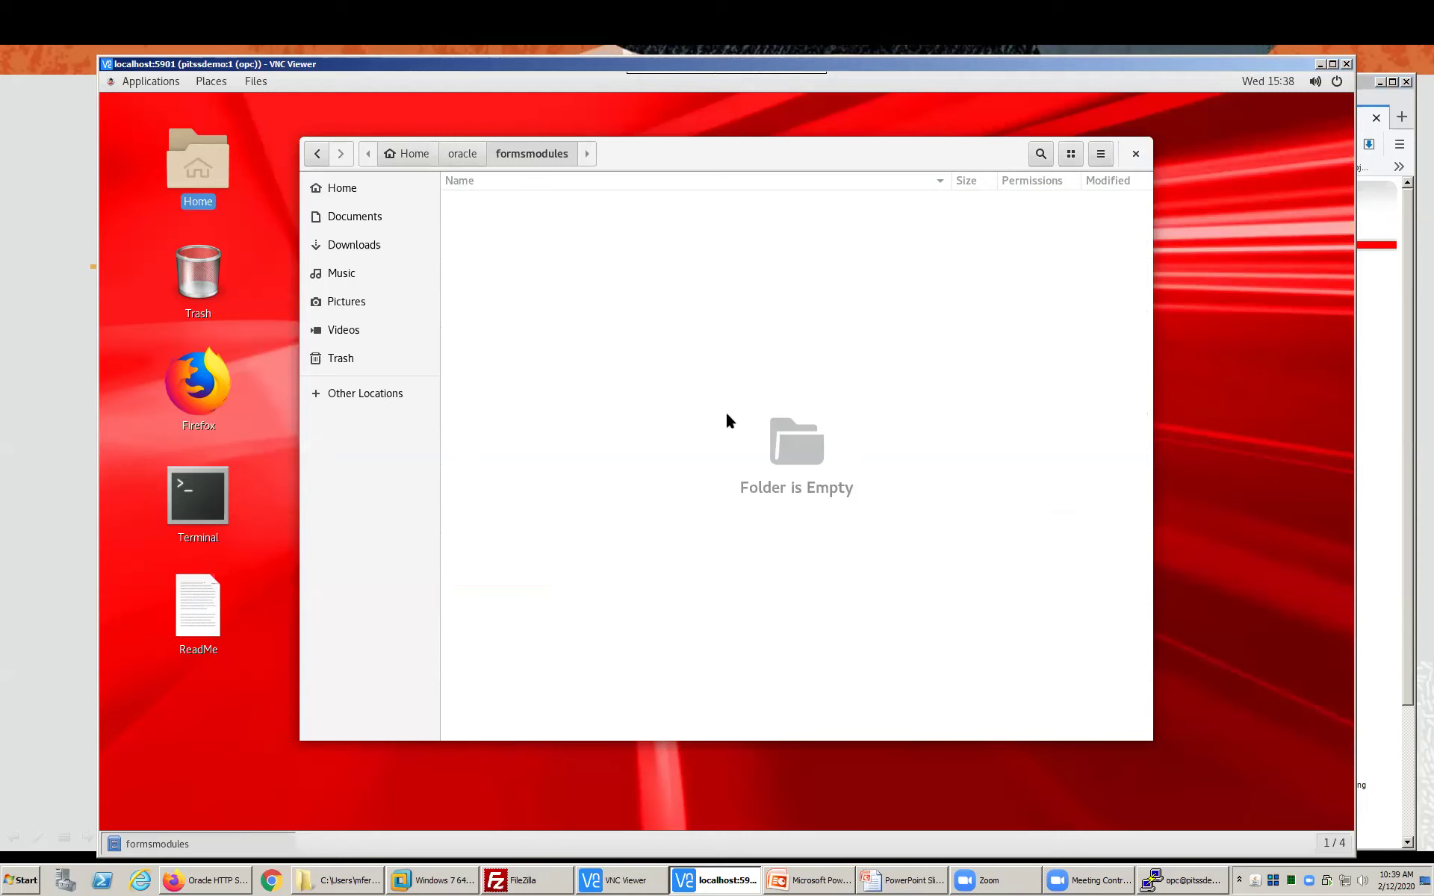
{"action": "left_click", "coordinate": [530, 879]}
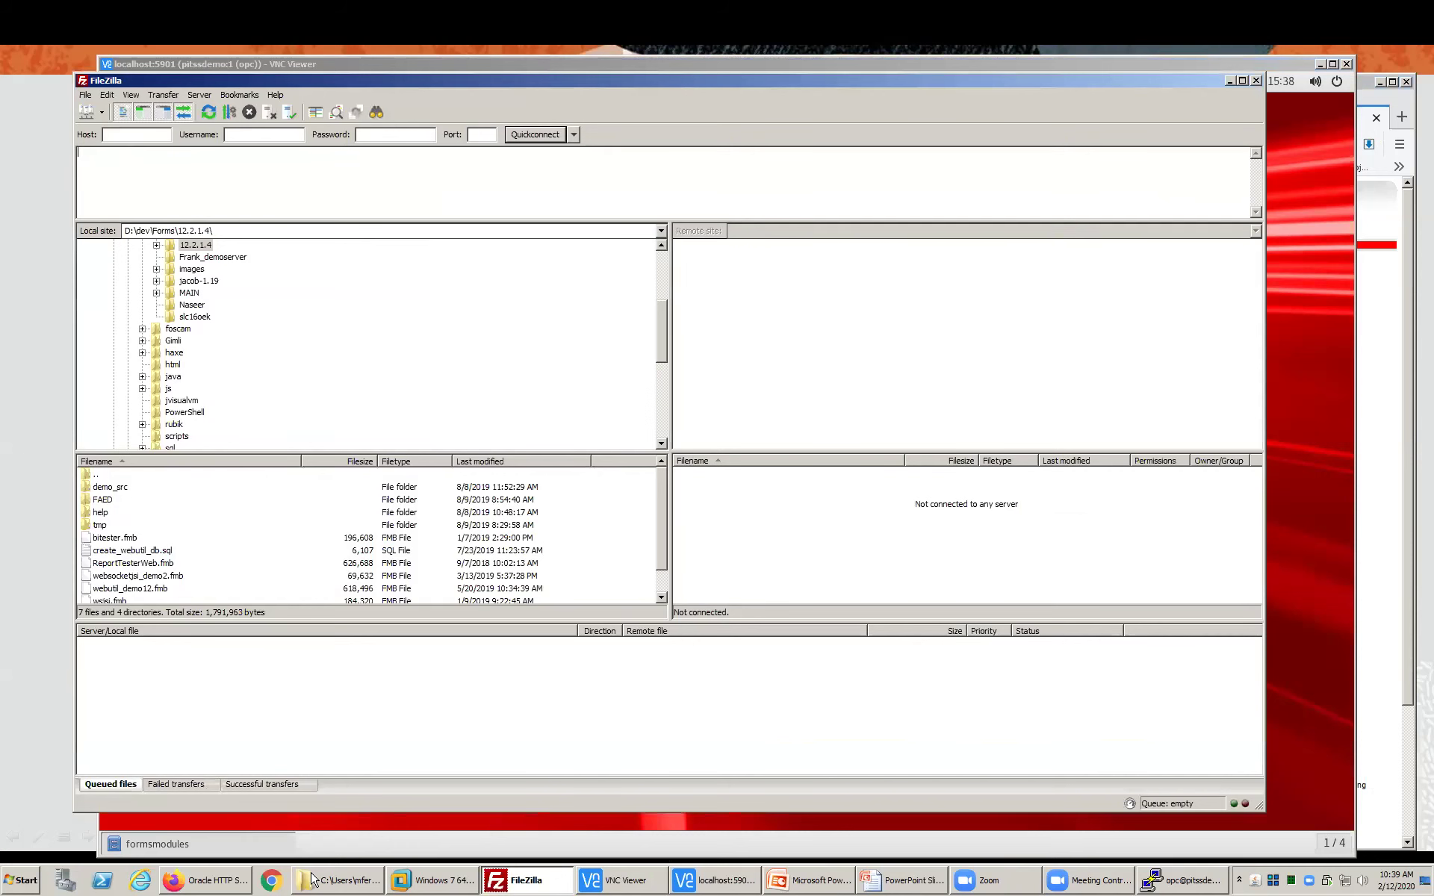
- Copy the public IP 132.145.191.161 from the OCI Instances page
{"action": "left_click", "coordinate": [221, 883]}
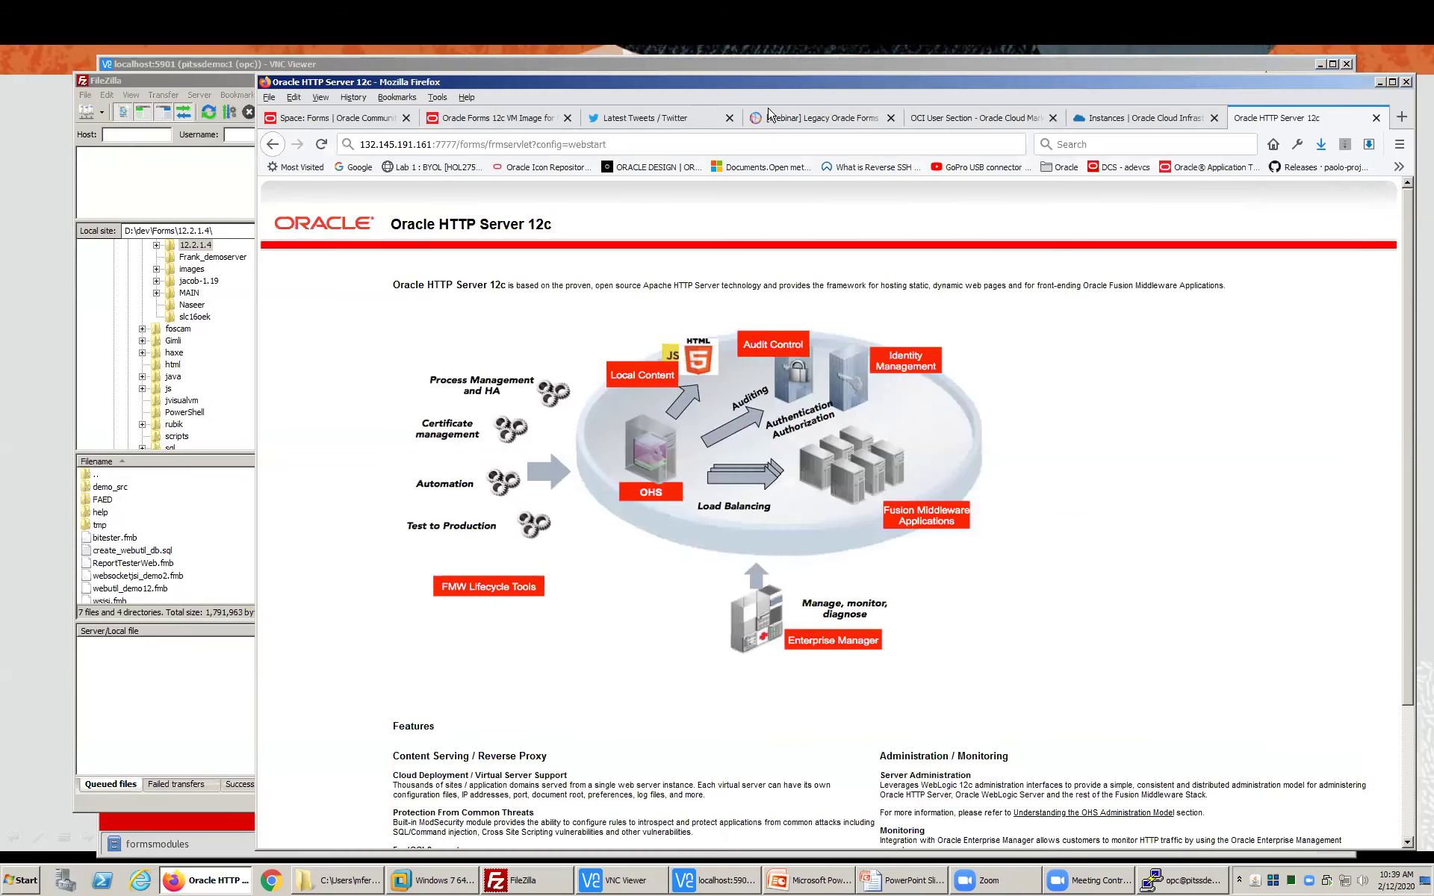
{"action": "left_click", "coordinate": [1000, 124]}
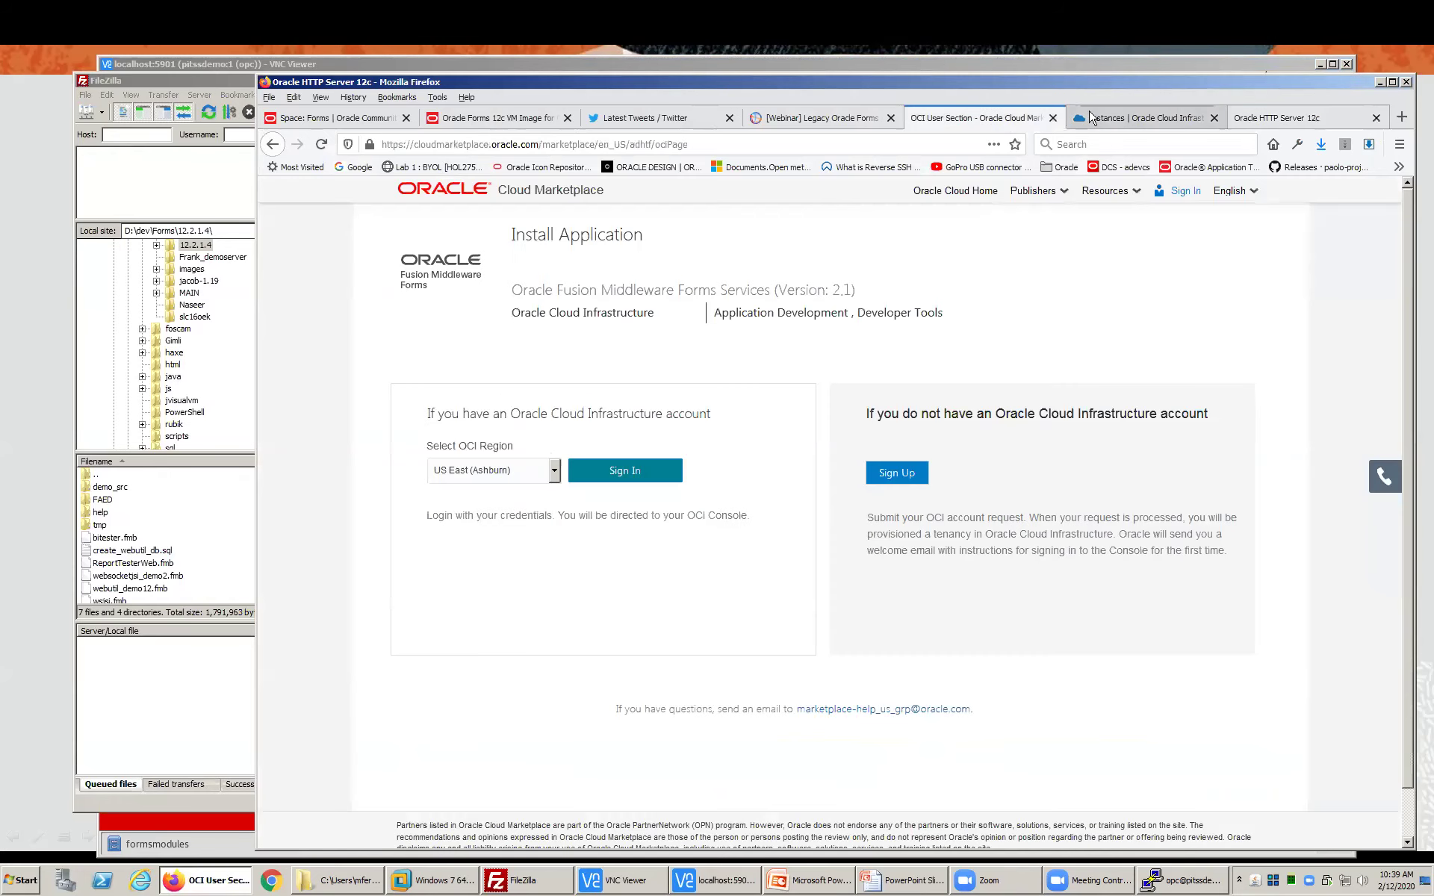
{"action": "left_click", "coordinate": [1143, 118]}
{"action": "left_click_drag", "start_coordinate": [594, 544], "coordinate": [667, 547]}
{"action": "right_click", "coordinate": [664, 549]}
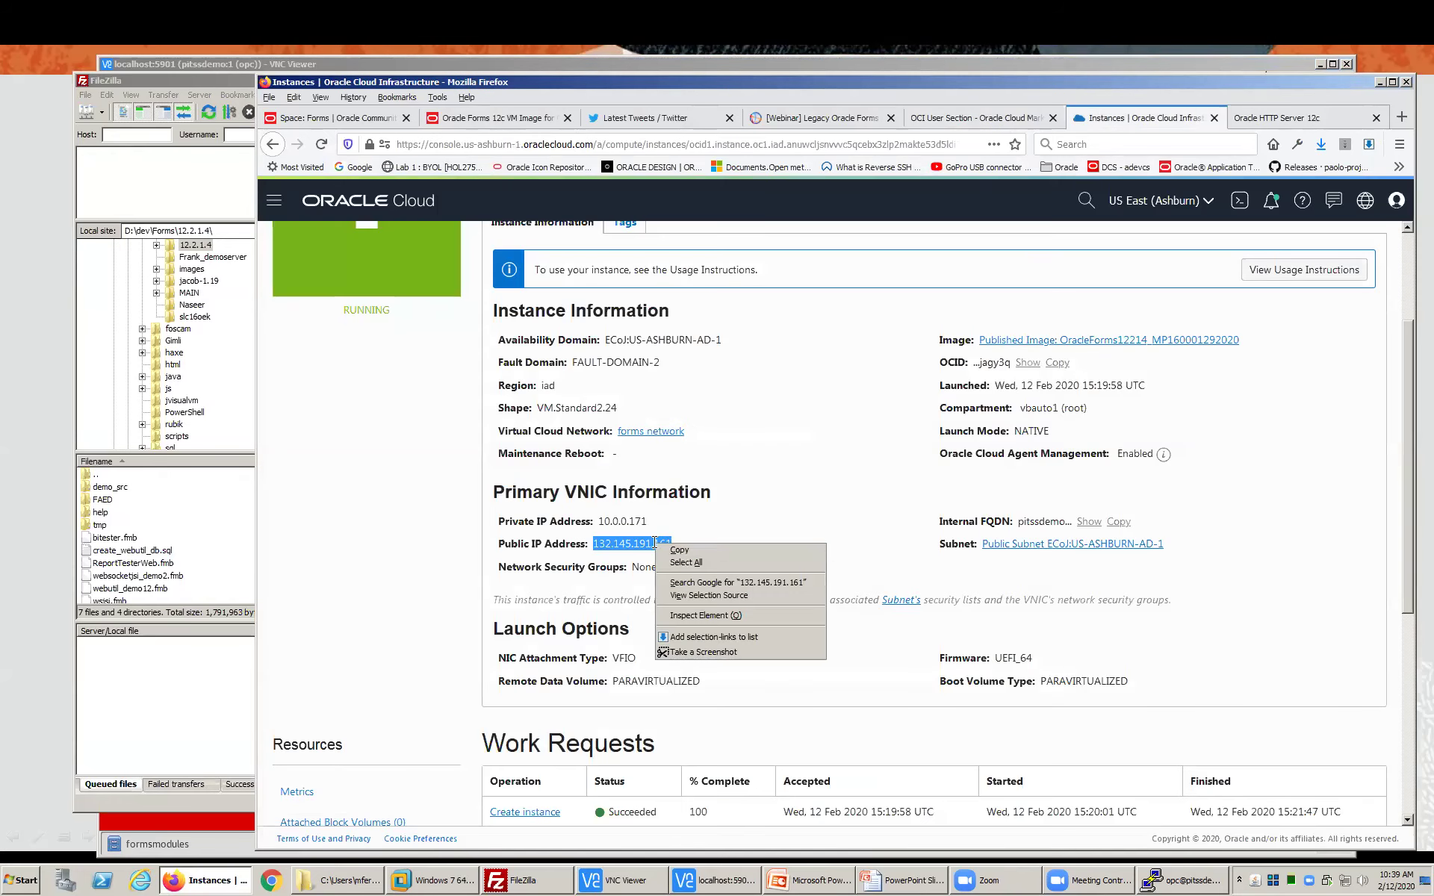
{"action": "left_click", "coordinate": [675, 550]}
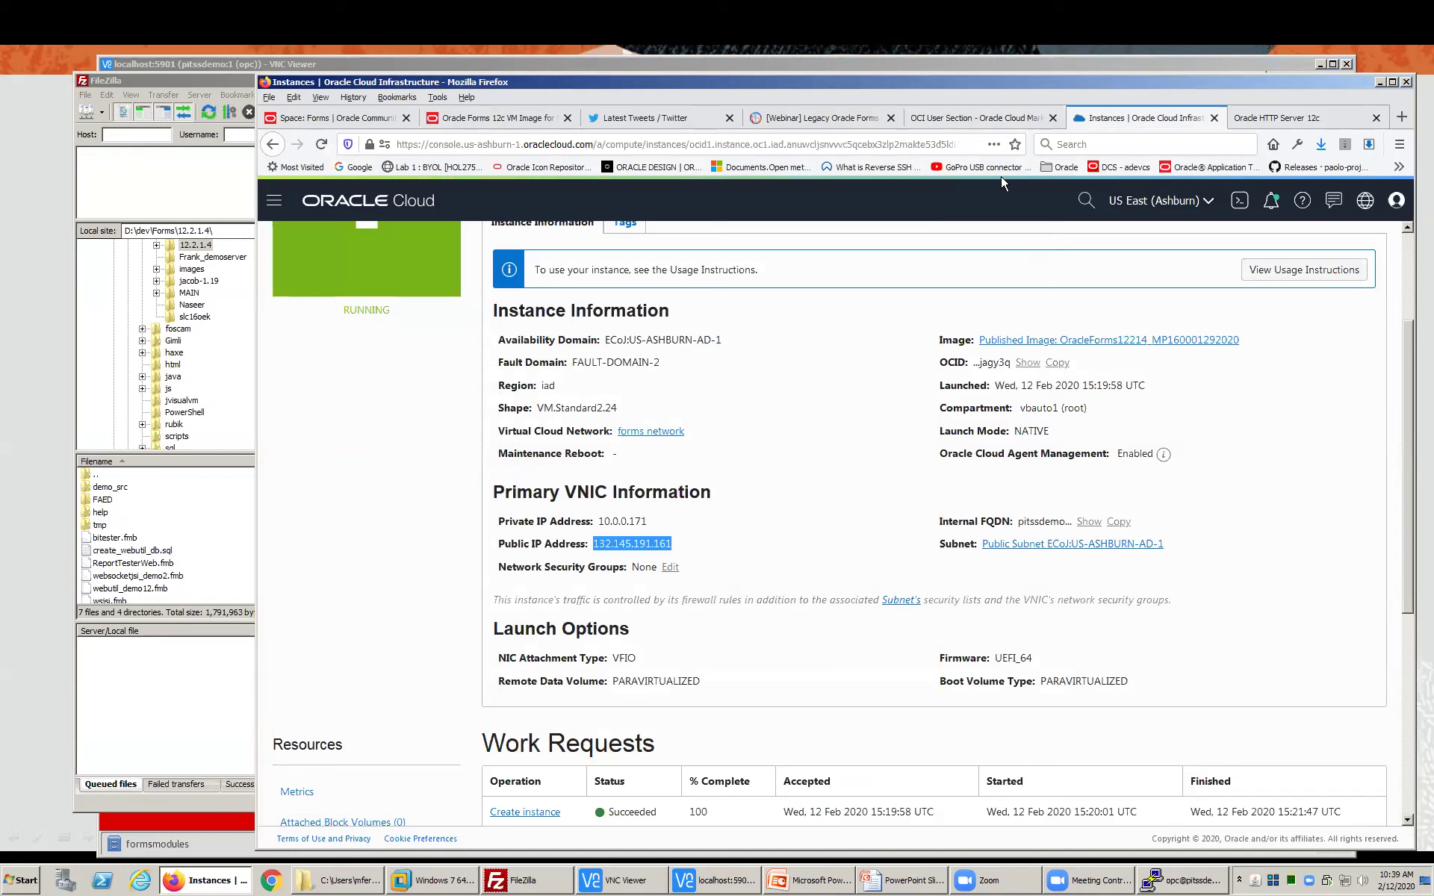
{"action": "left_click", "coordinate": [179, 86]}
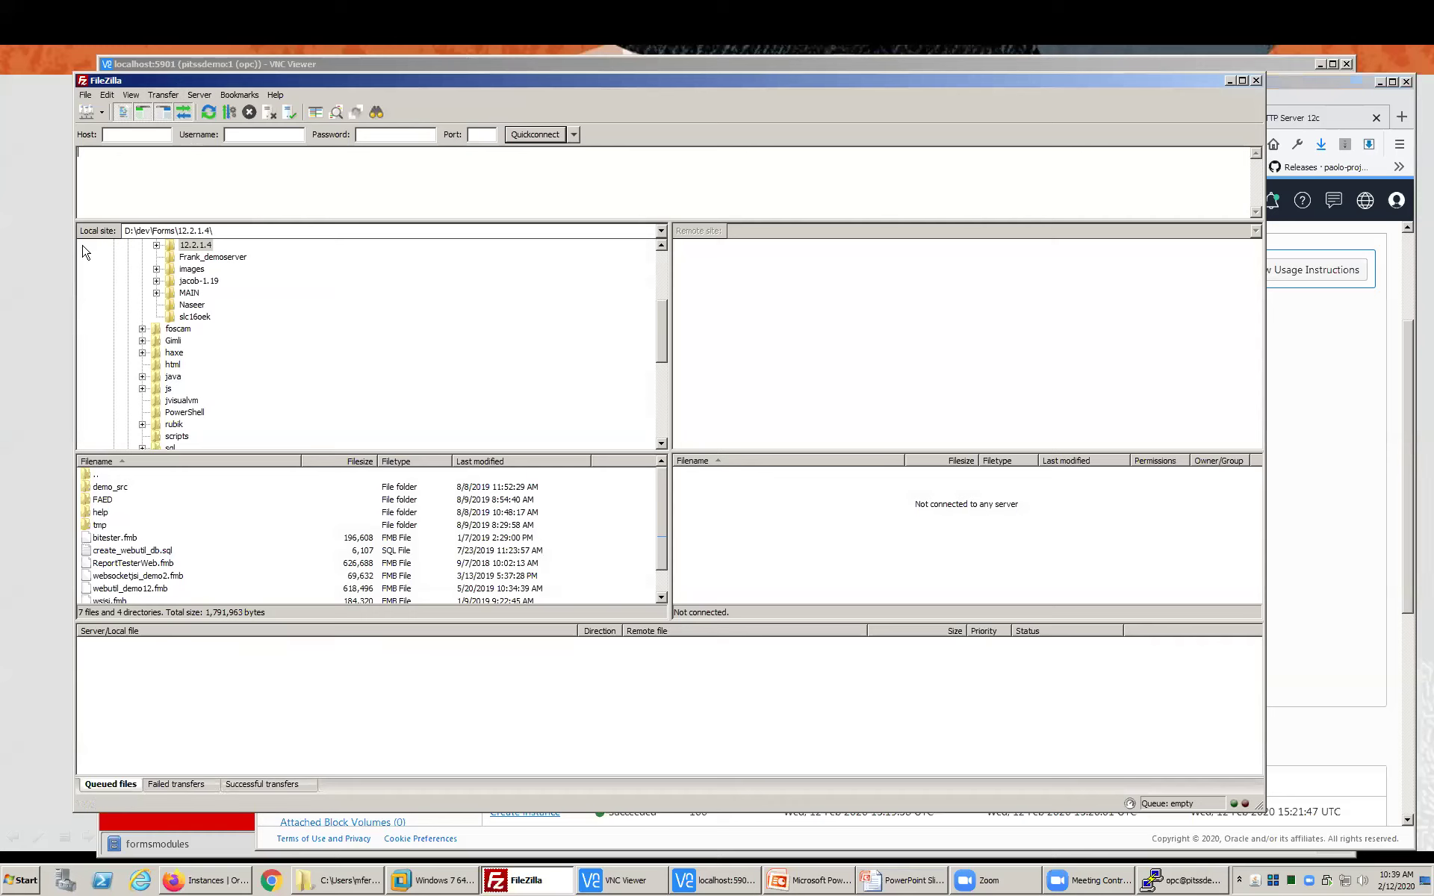
- Connect to the saved Oracle > OCI_MP site, accepting the host key and dismissing the exception
{"action": "left_click", "coordinate": [101, 112]}
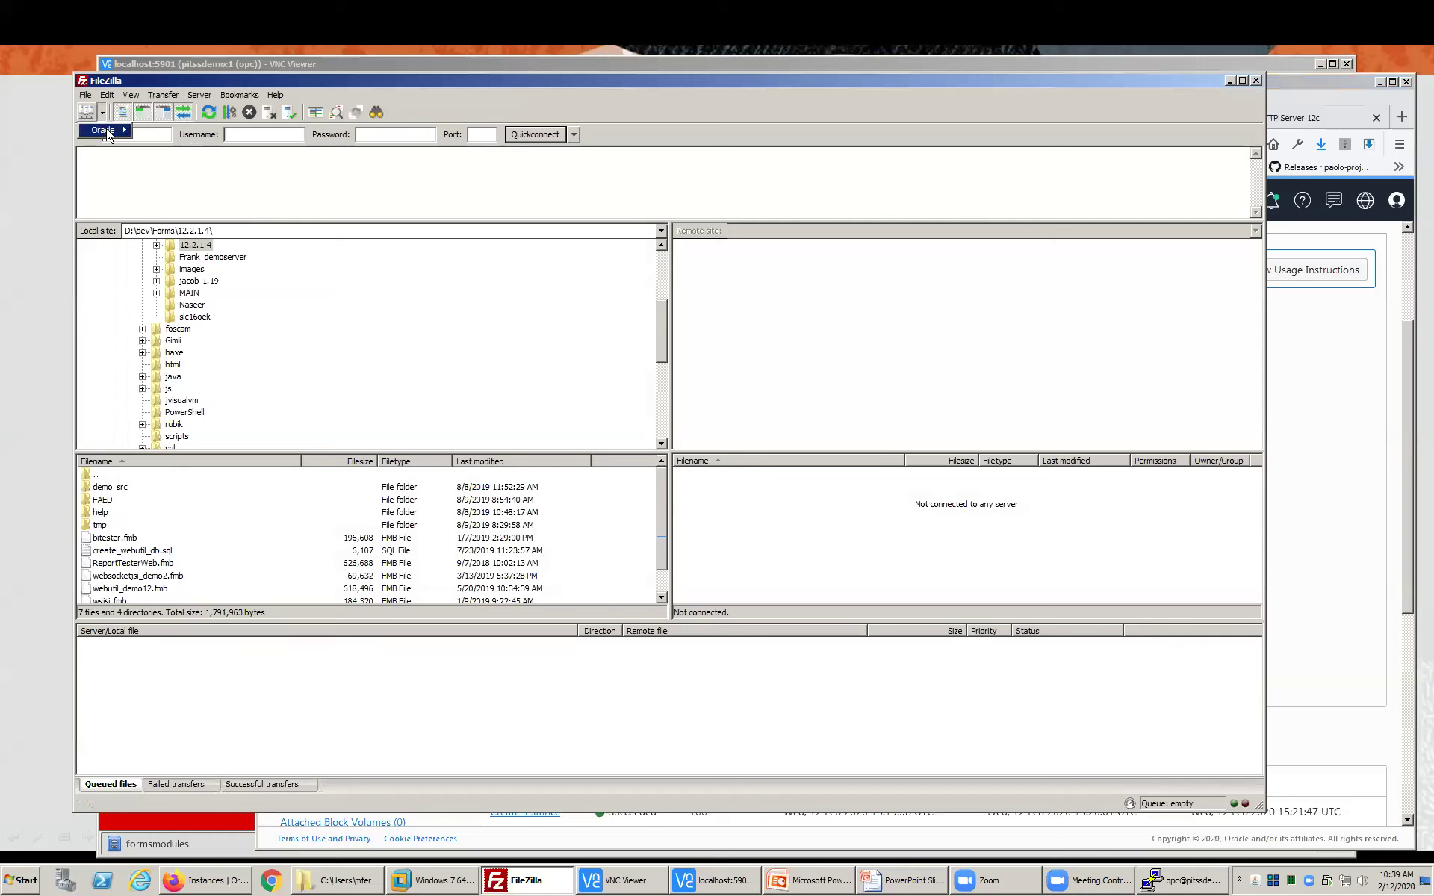
{"action": "mouse_move", "coordinate": [119, 131]}
{"action": "left_click", "coordinate": [158, 155]}
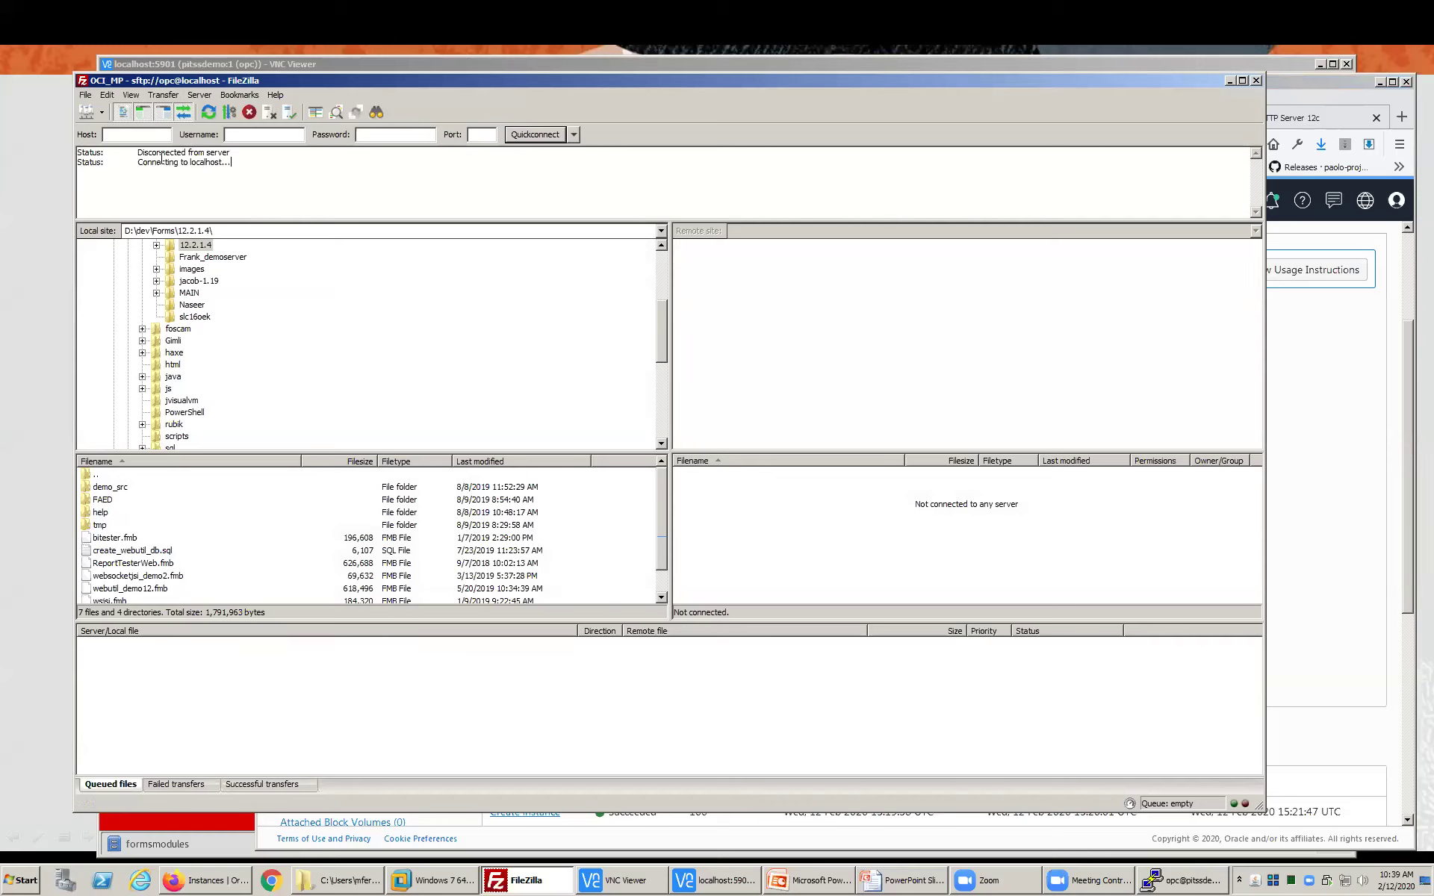
{"action": "left_click", "coordinate": [742, 524]}
{"action": "left_click", "coordinate": [737, 474]}
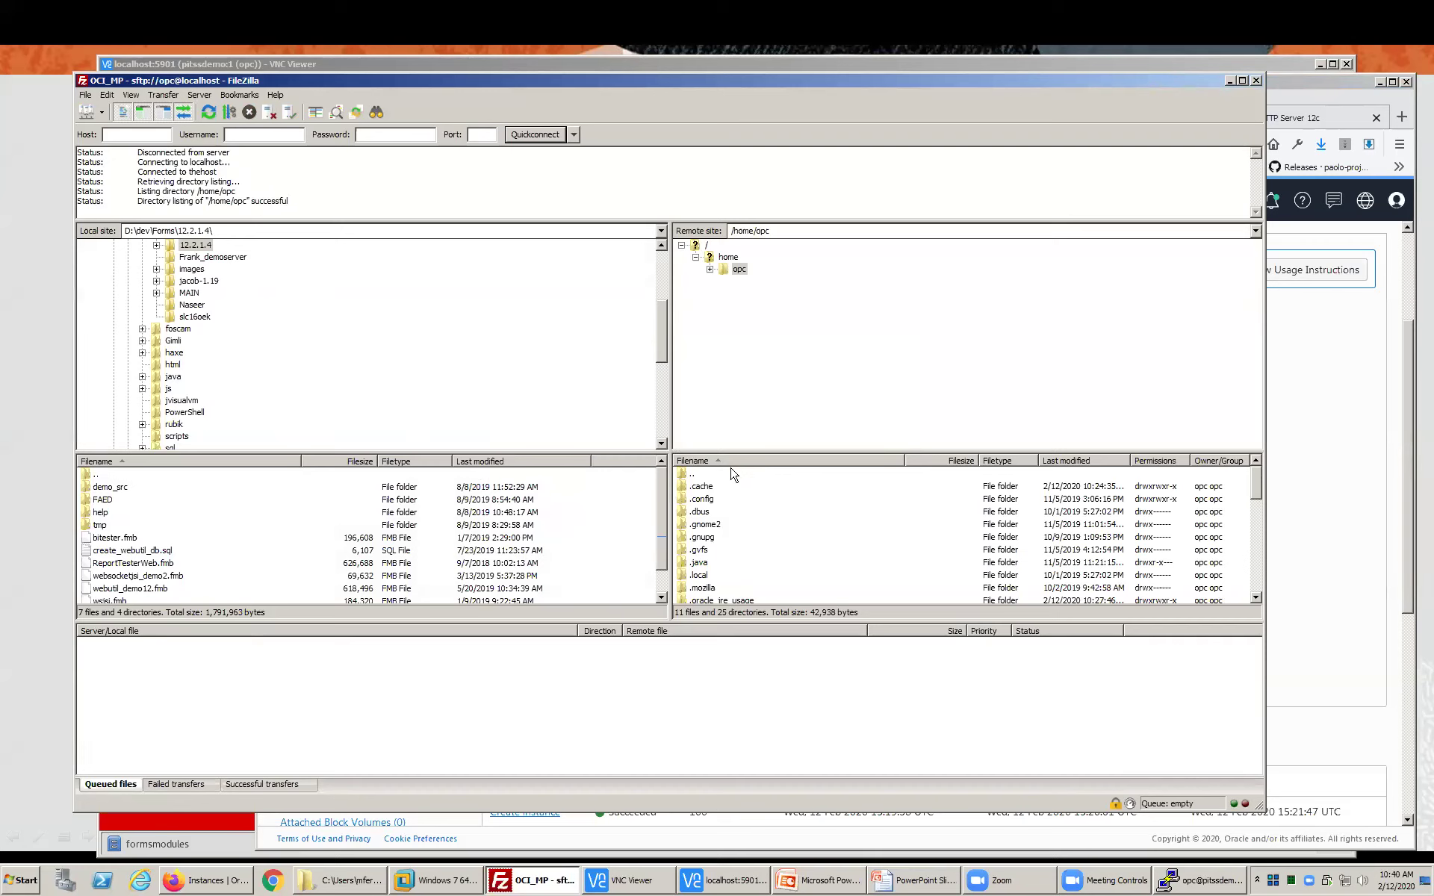
- Expand opc > oracle > formsmodules in the remote tree, showing it empty
{"action": "left_click", "coordinate": [709, 269]}
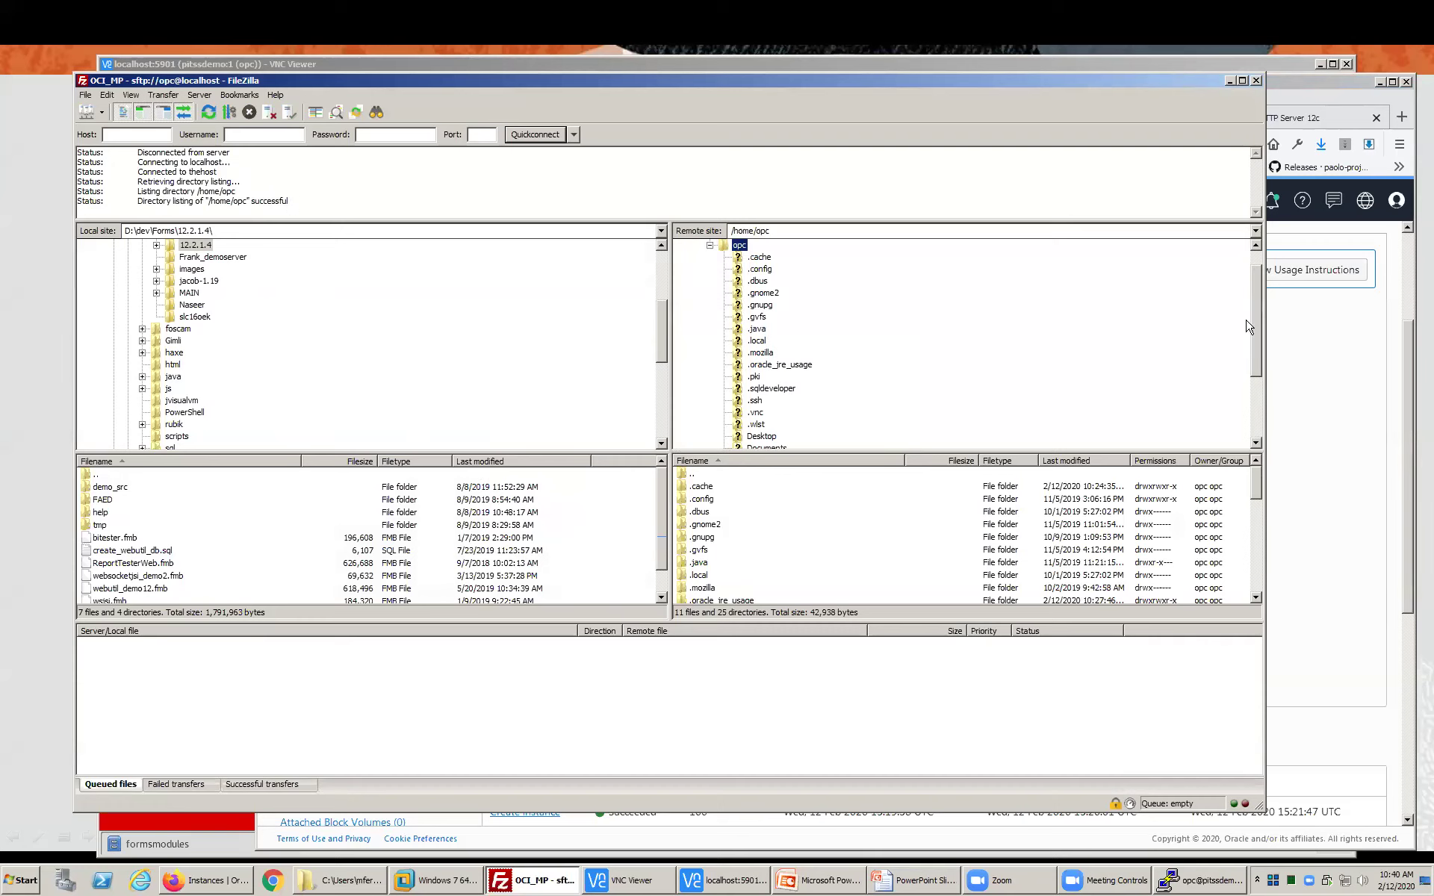
{"action": "left_click_drag", "start_coordinate": [1258, 330], "coordinate": [1259, 400]}
{"action": "left_click", "coordinate": [761, 391]}
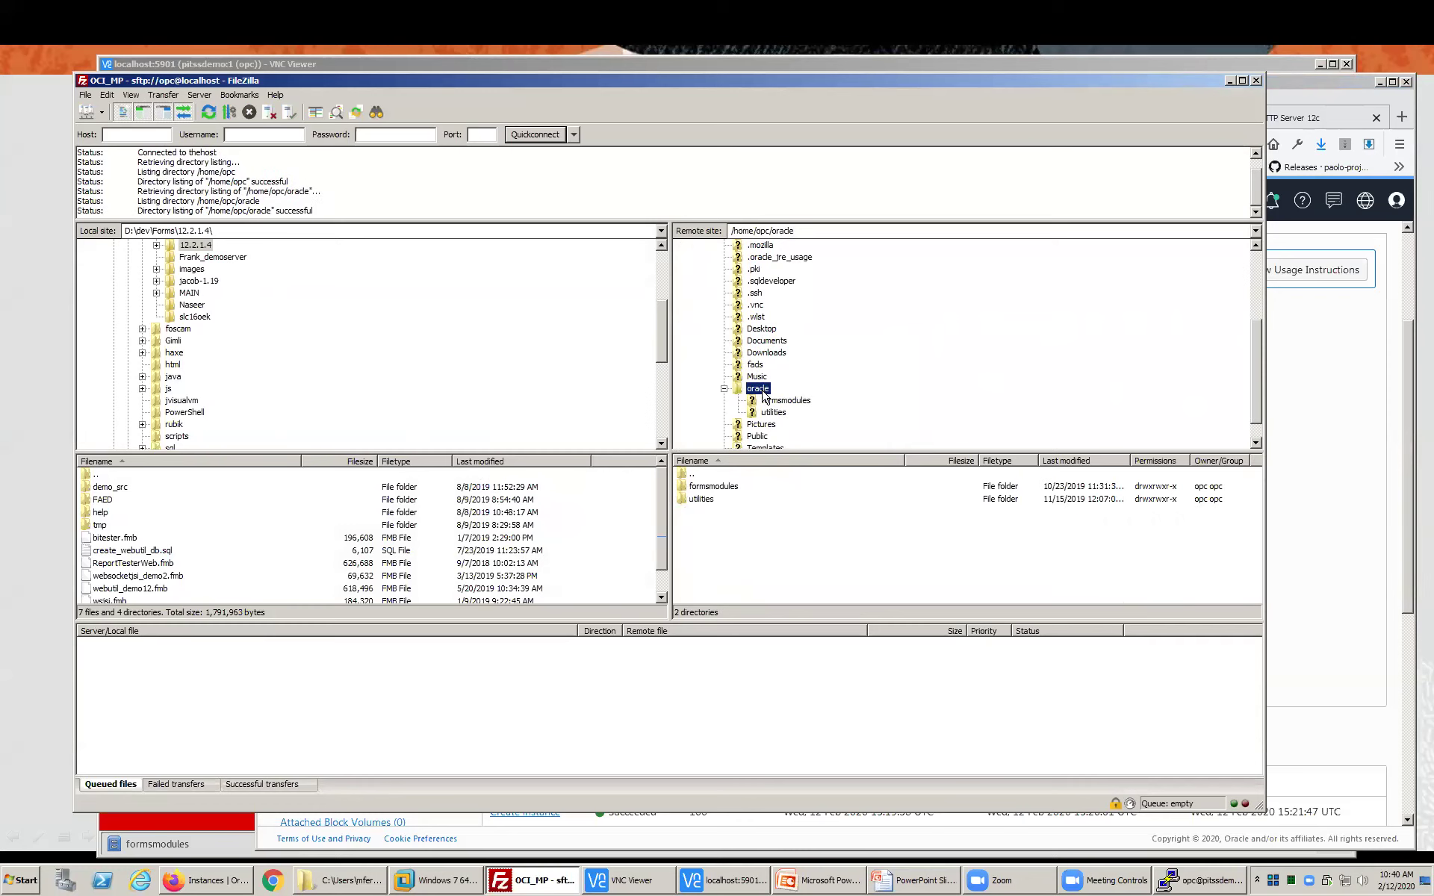
{"action": "left_click", "coordinate": [753, 402]}
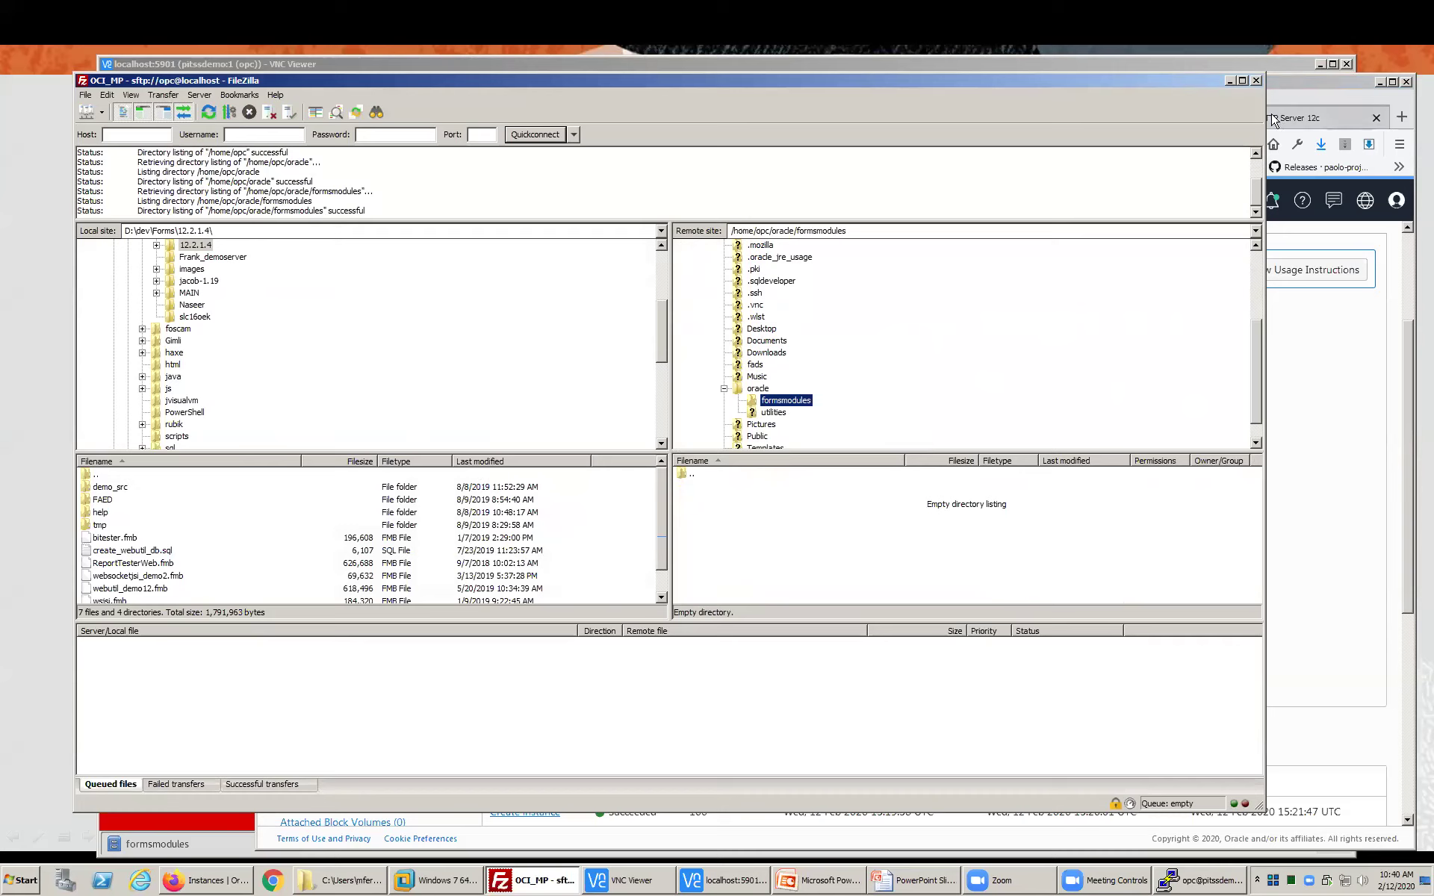
- Upload the local bitester.fmb into the remote formsmodules folder in FileZilla
{"action": "left_click", "coordinate": [127, 538]}
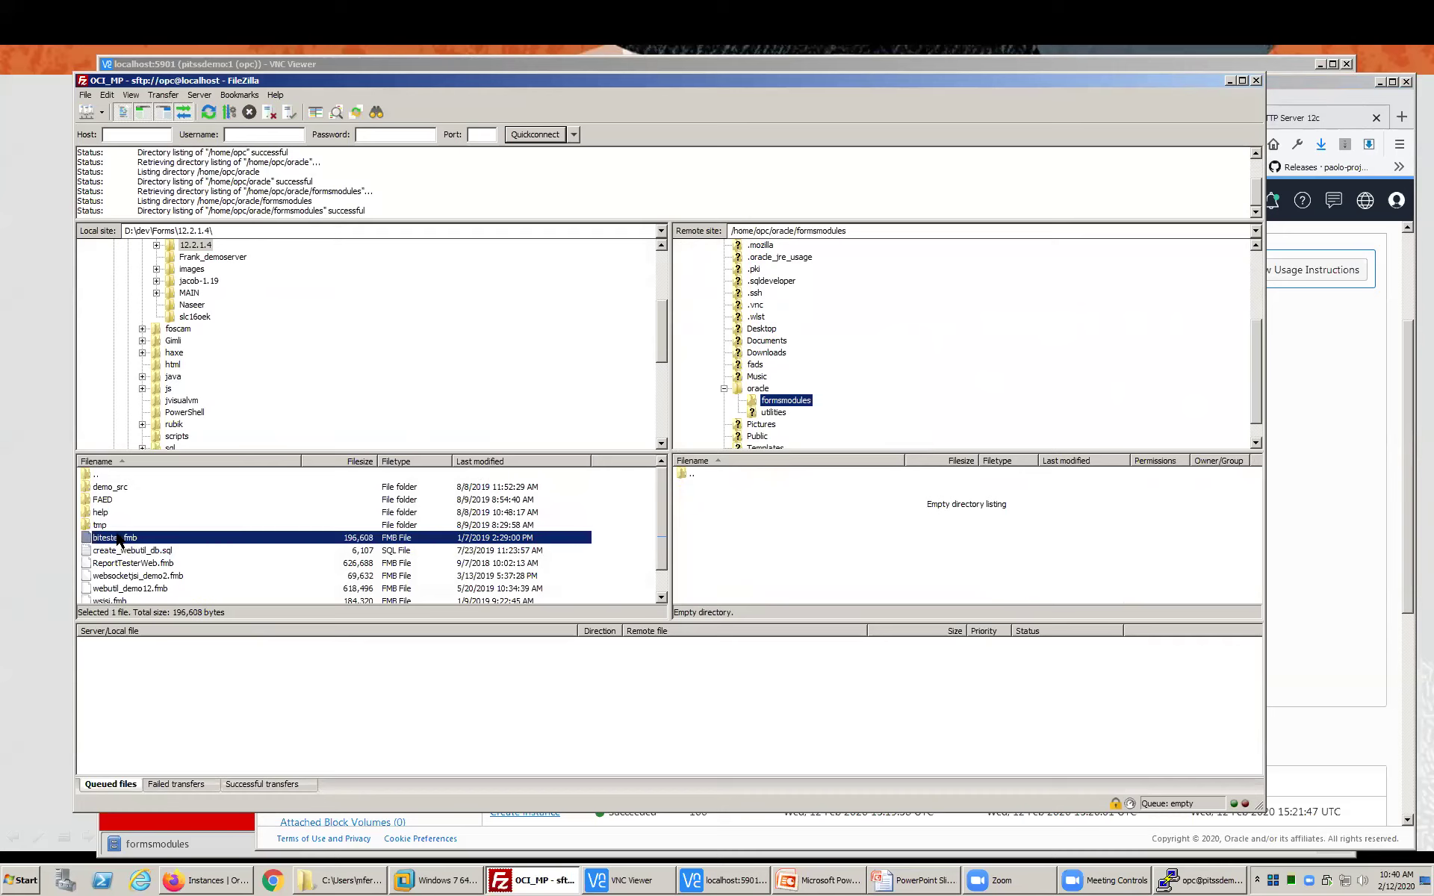
{"action": "left_click_drag", "start_coordinate": [86, 544], "coordinate": [743, 557]}
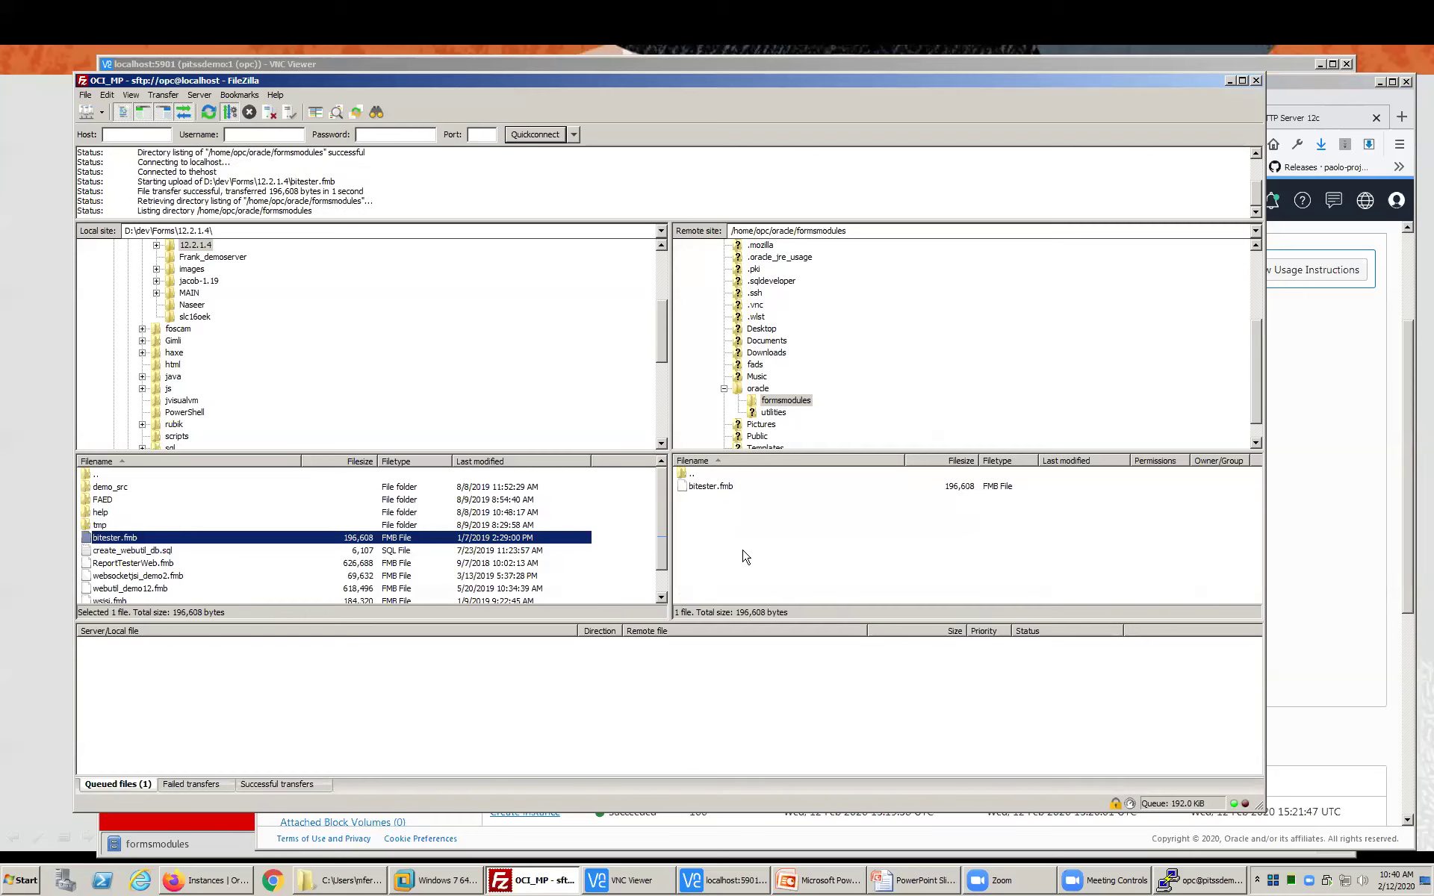
{"action": "left_click", "coordinate": [684, 498]}
{"action": "left_click", "coordinate": [1230, 81]}
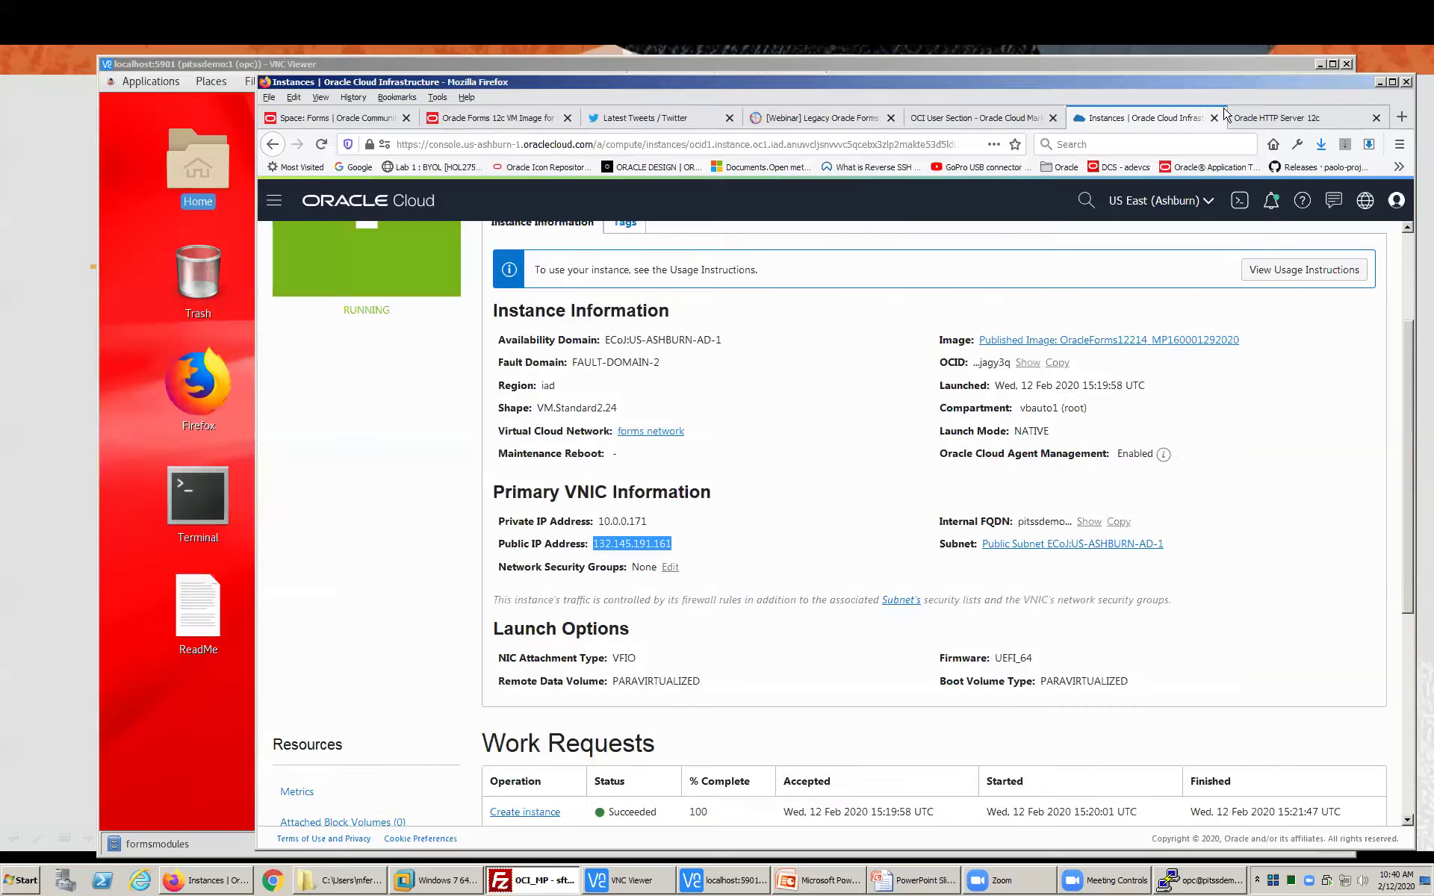
- Check that bitester.fmb (196.6 kB) appears in the VM's formsmodules folder, then launch Firefox there
{"action": "left_click", "coordinate": [1209, 73]}
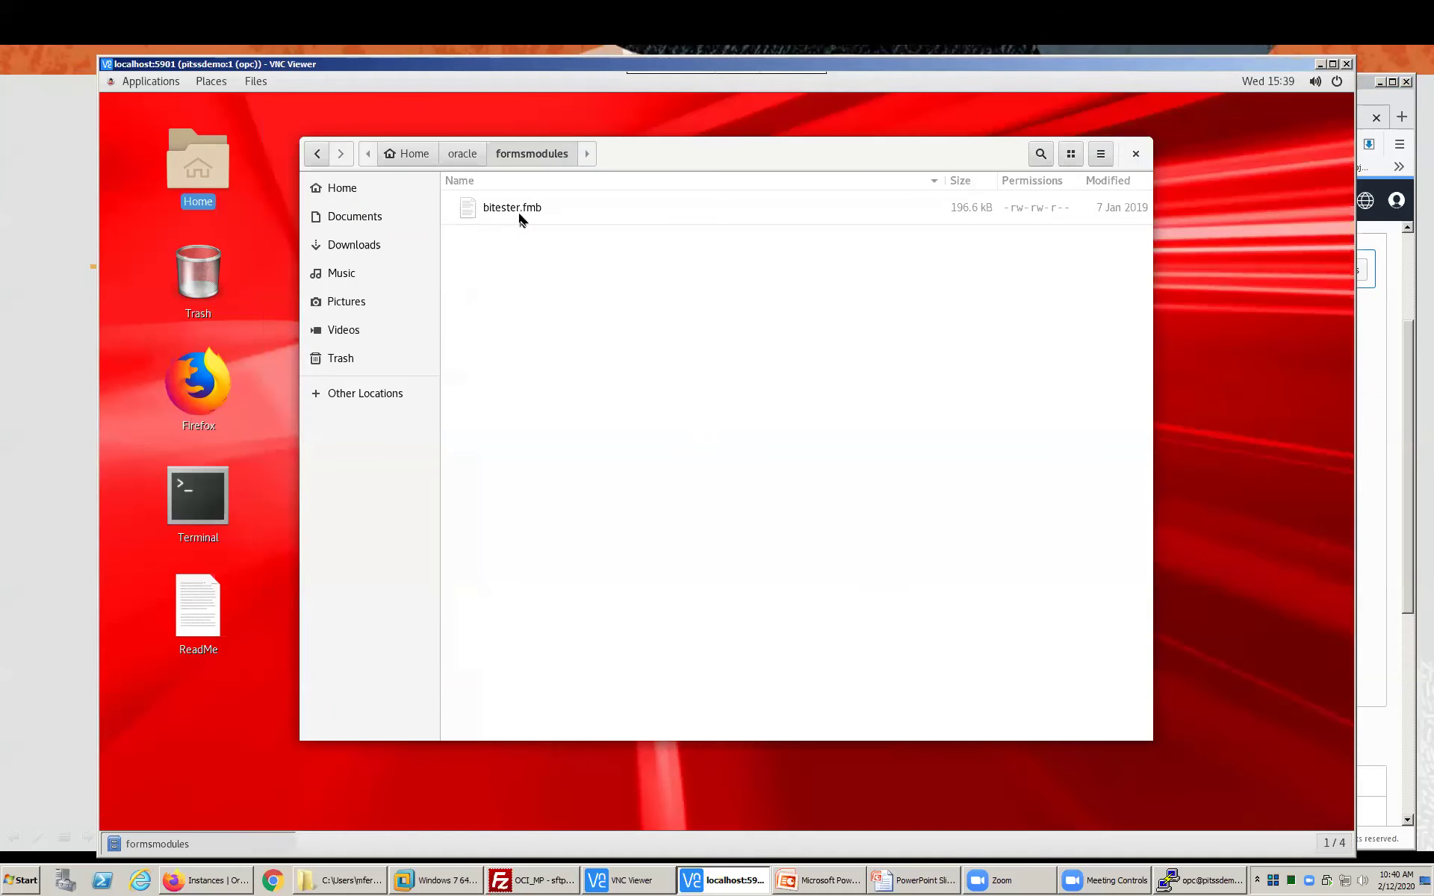
{"action": "left_click_drag", "start_coordinate": [758, 142], "coordinate": [938, 125]}
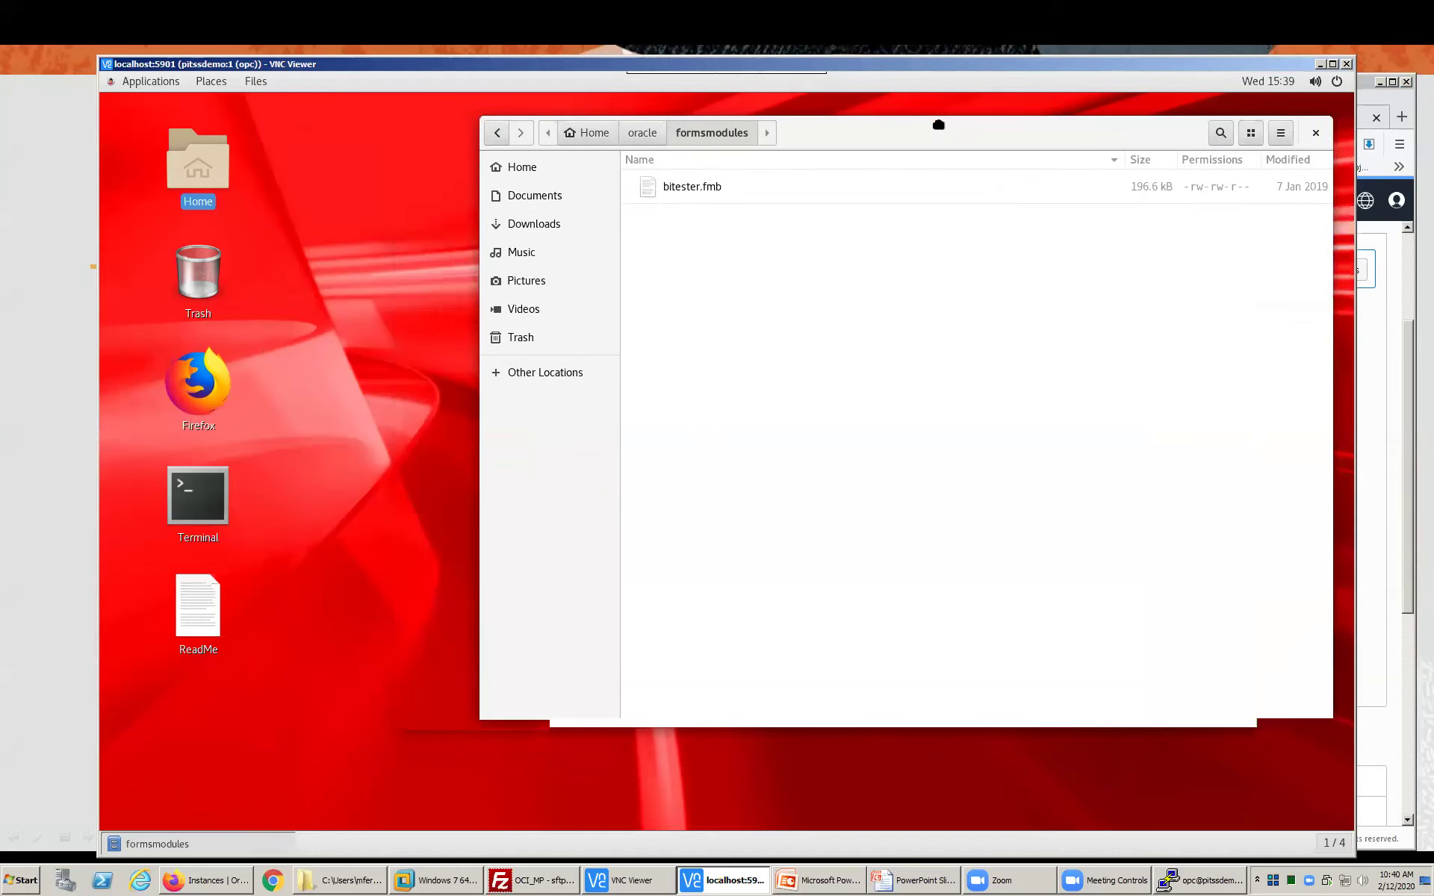
{"action": "left_click", "coordinate": [219, 394]}
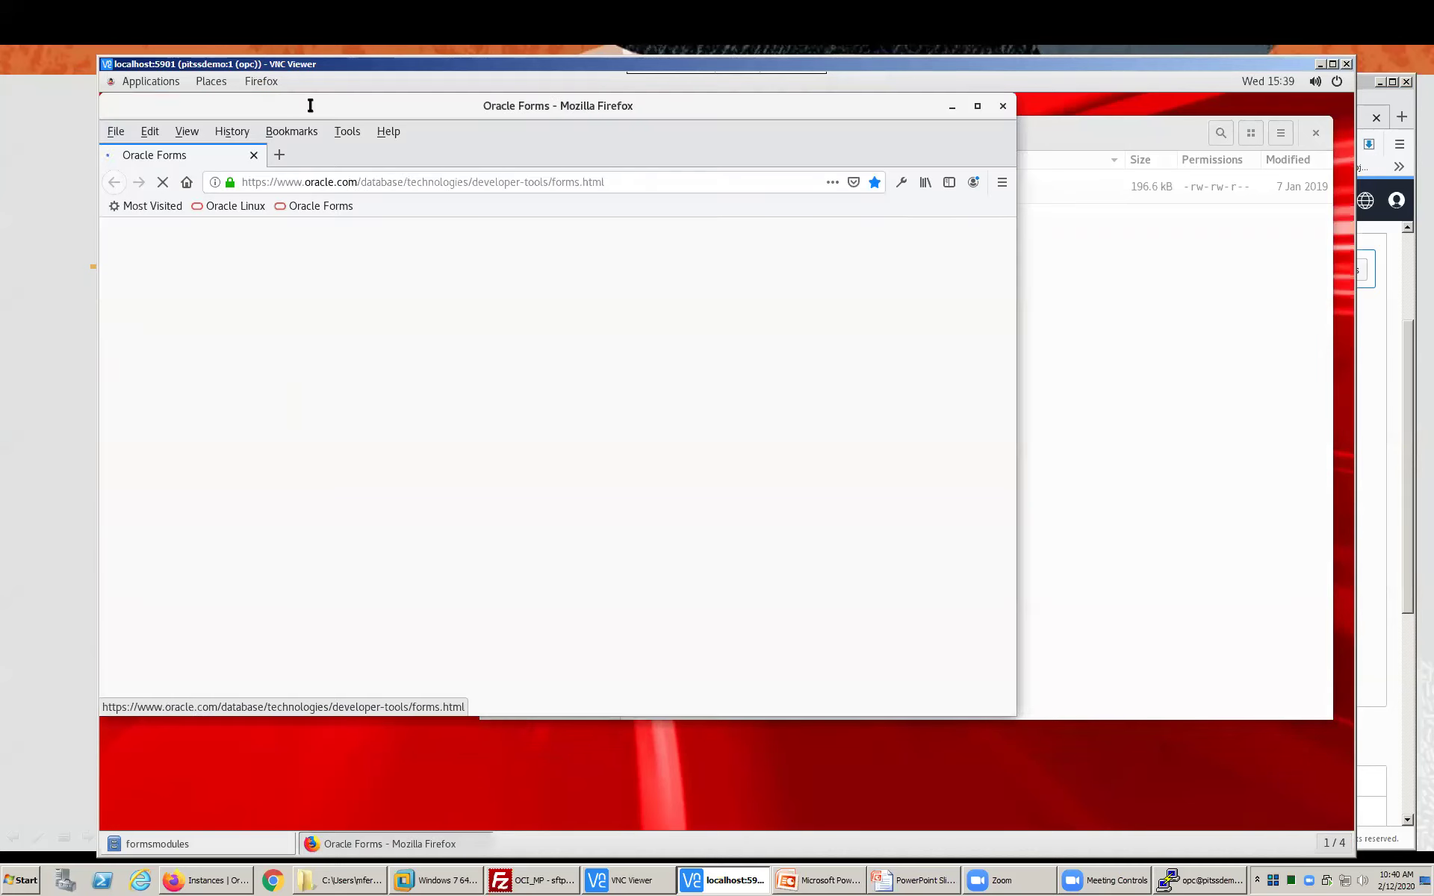
- Load oracleforms-oci:9001/forms/frmservlet?config=webstart in a new tab and allow the Forms application to run
{"action": "left_click_drag", "start_coordinate": [310, 105], "coordinate": [377, 128]}
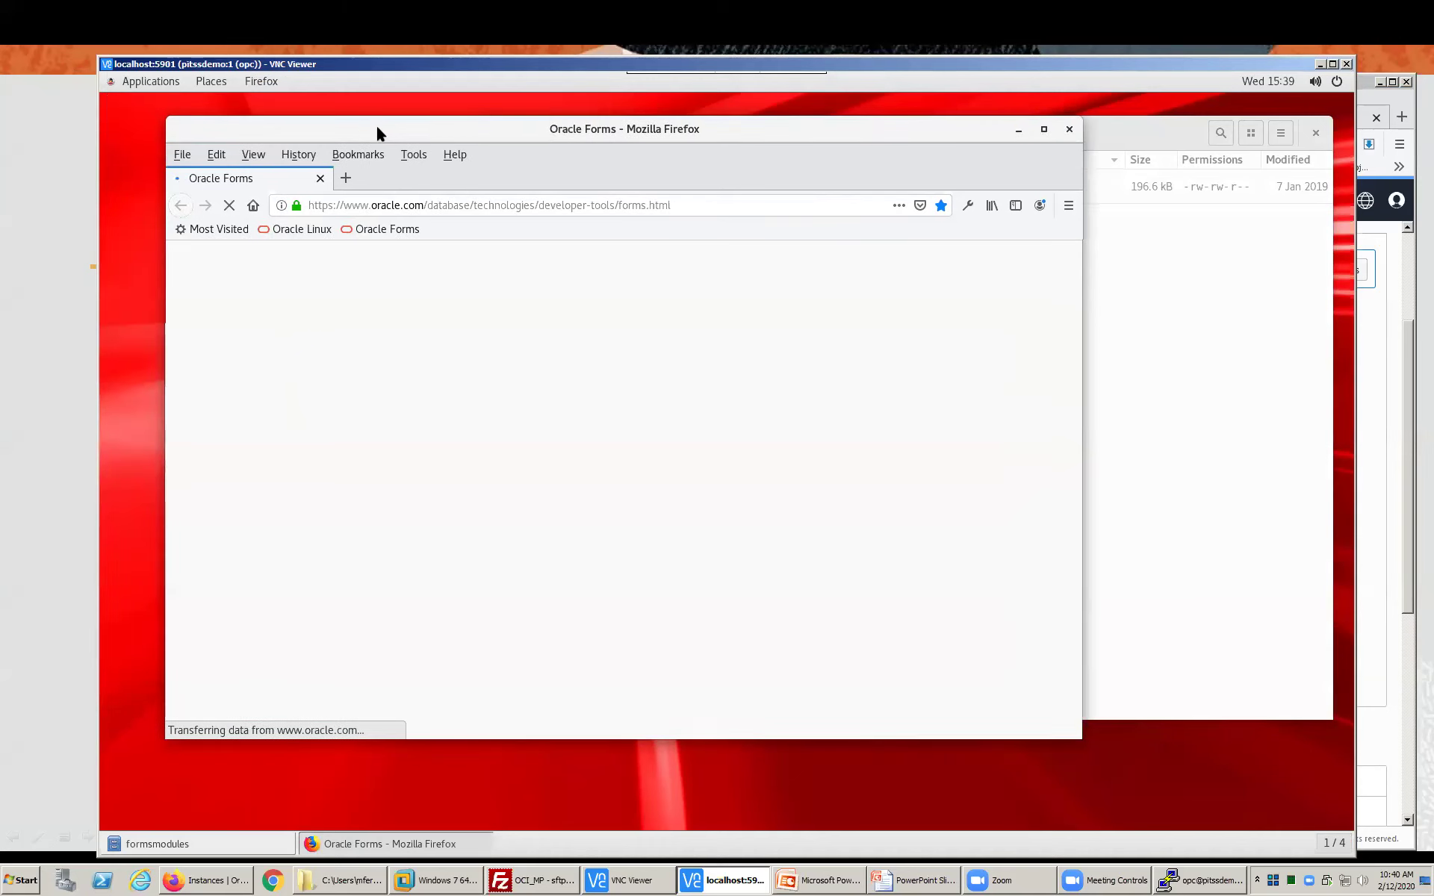
{"action": "left_click", "coordinate": [346, 178]}
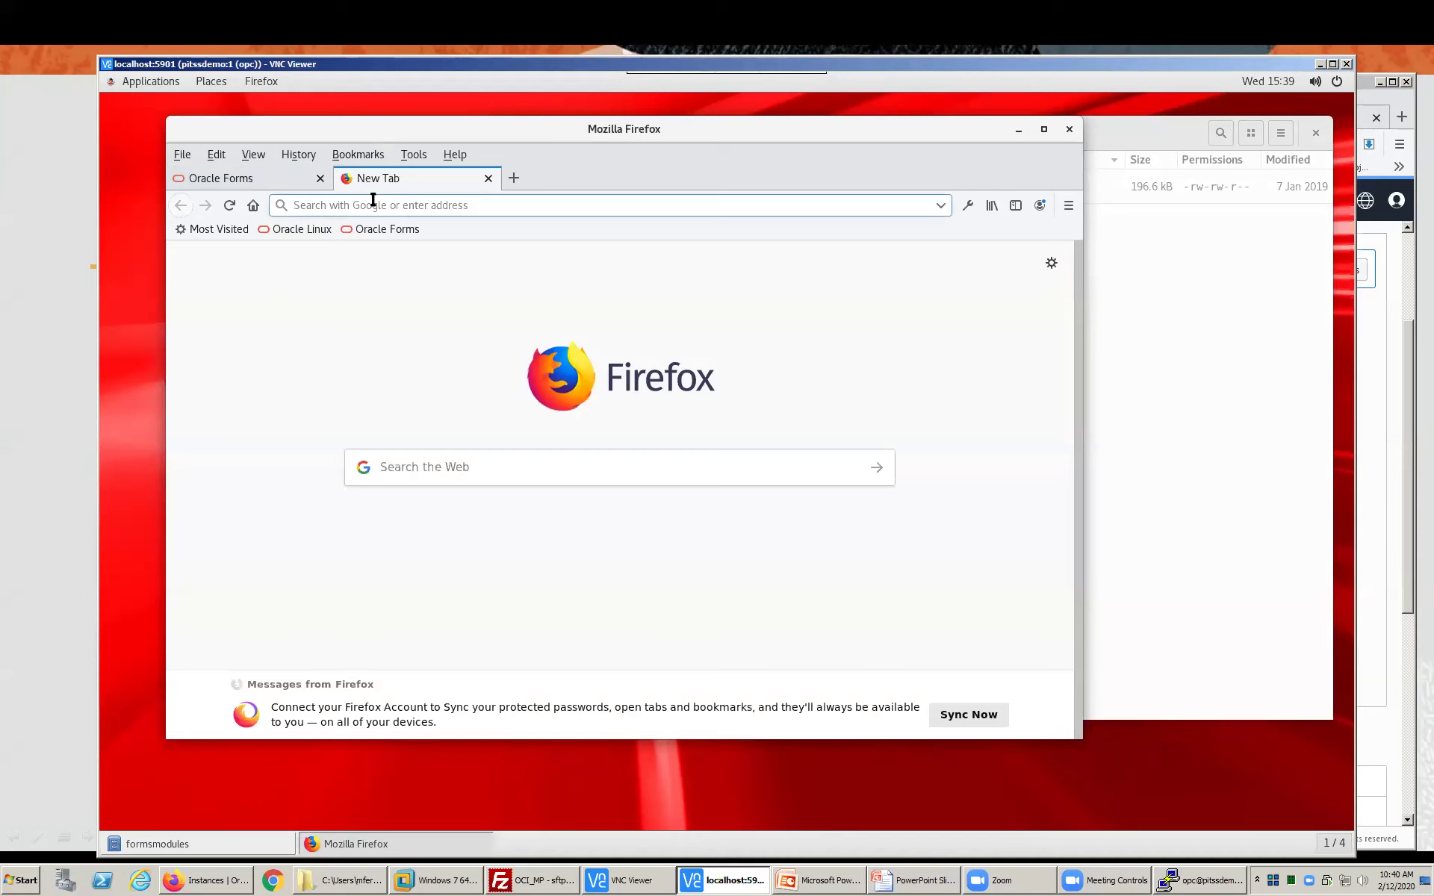
{"action": "type", "text": "oracle"}
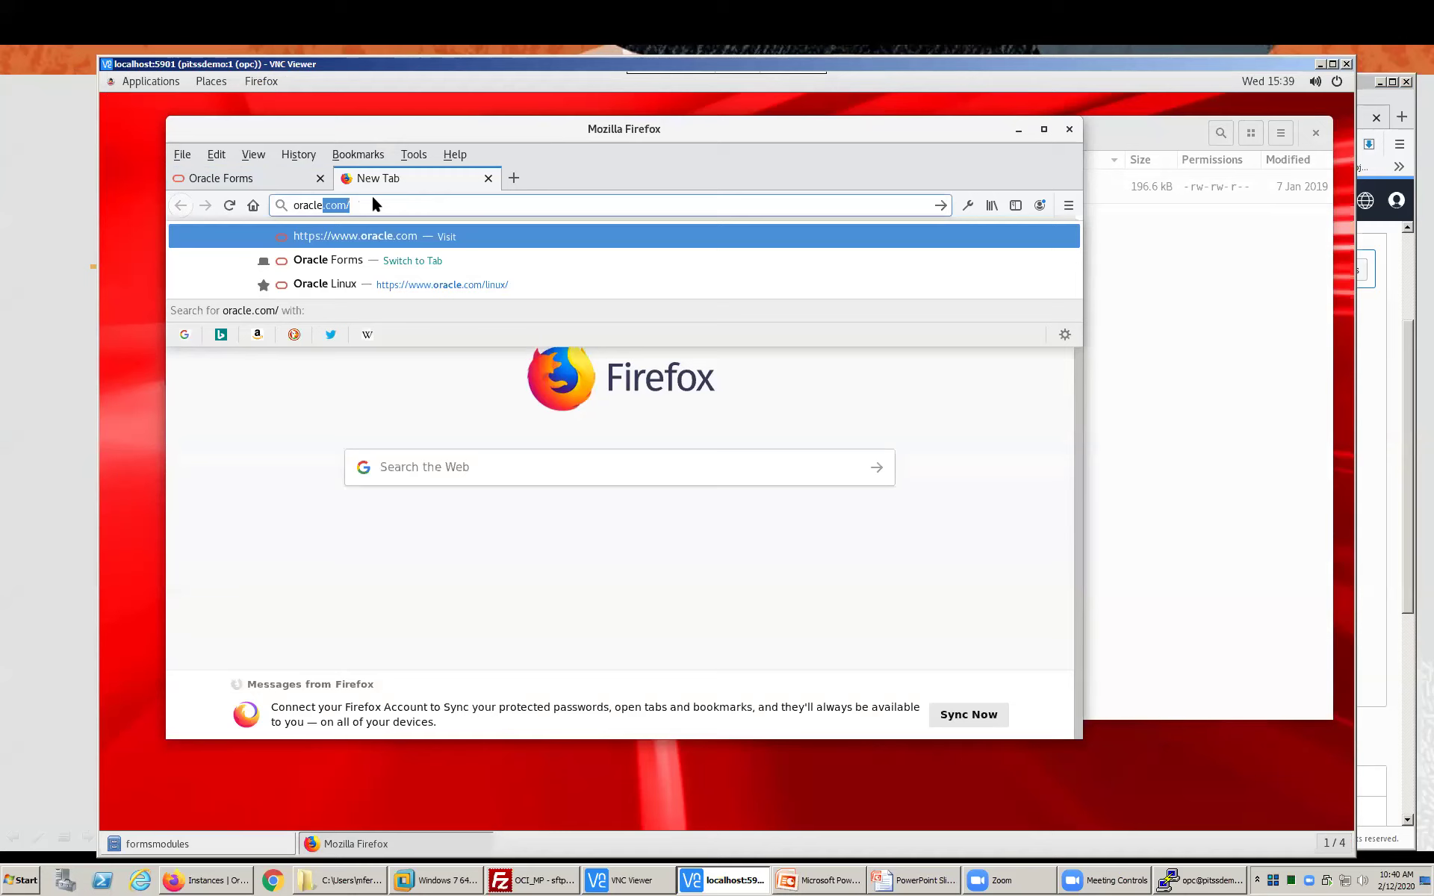
{"action": "type", "text": "forms-oc"}
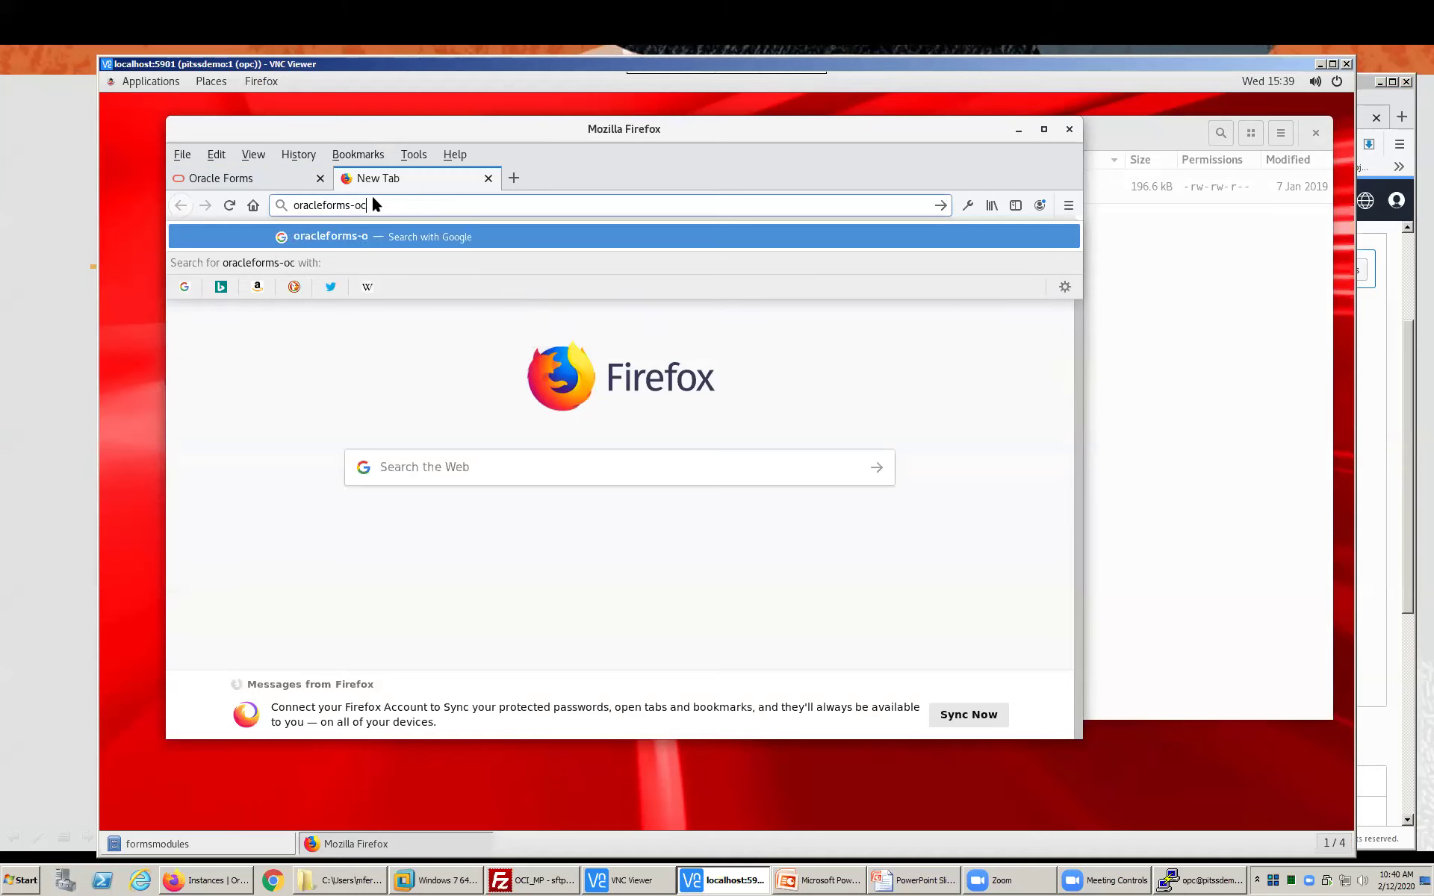
{"action": "type", "text": "i:9"}
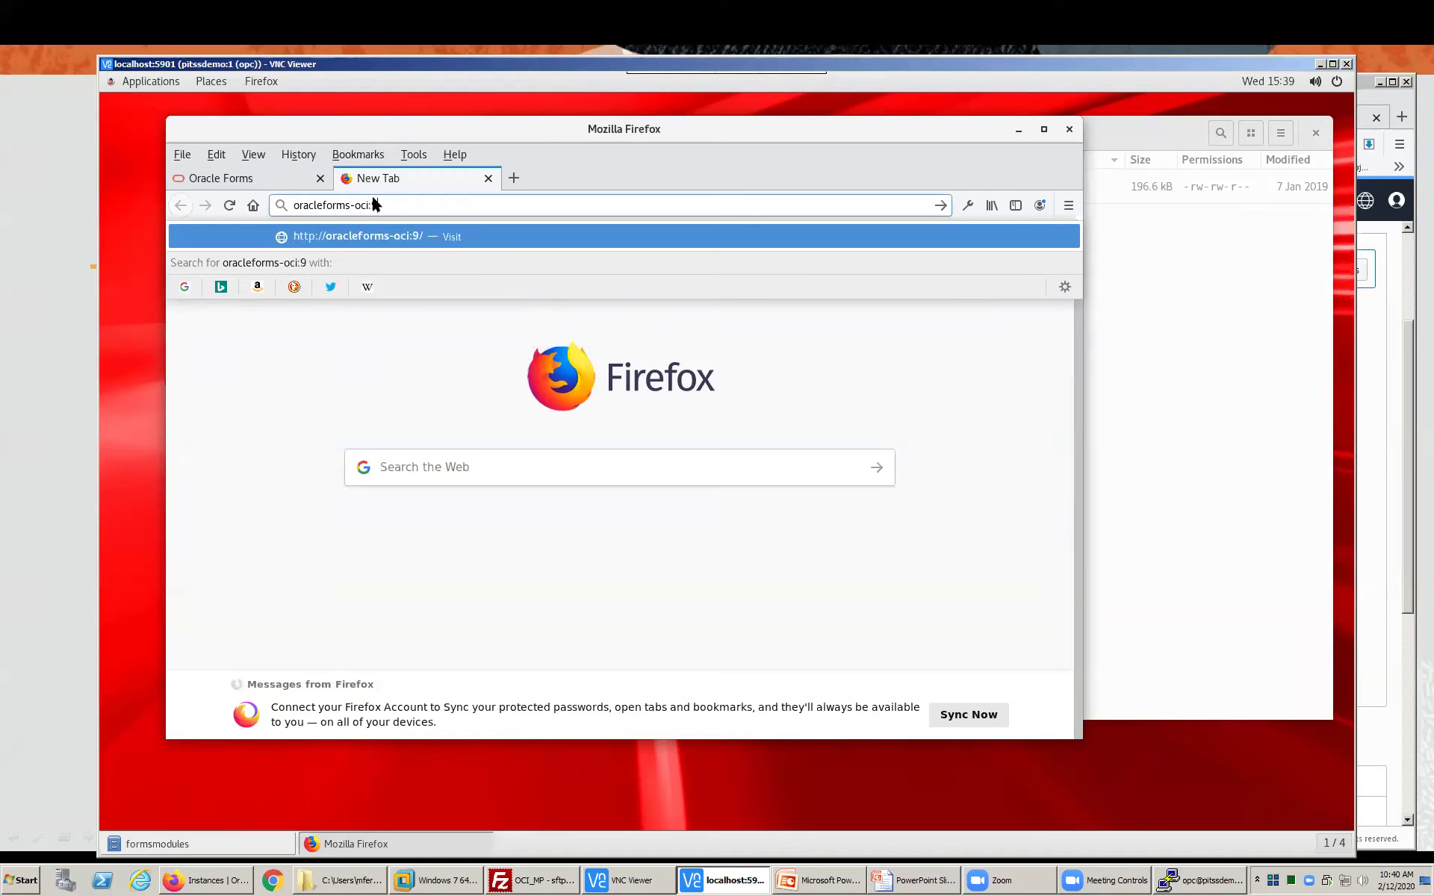
{"action": "type", "text": "001/forms/frmservlet"}
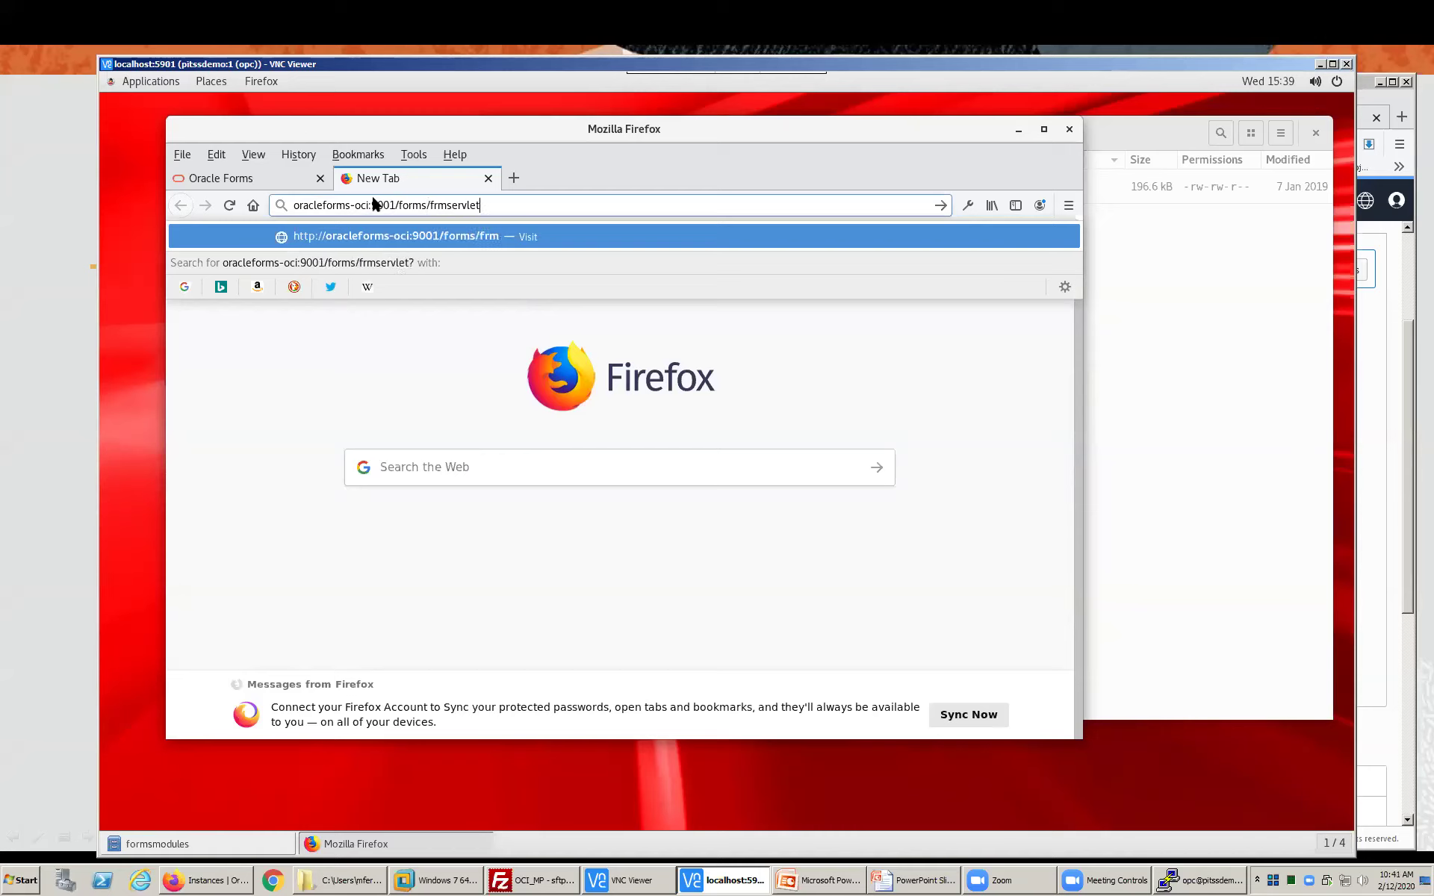
{"action": "type", "text": "?config=webstart"}
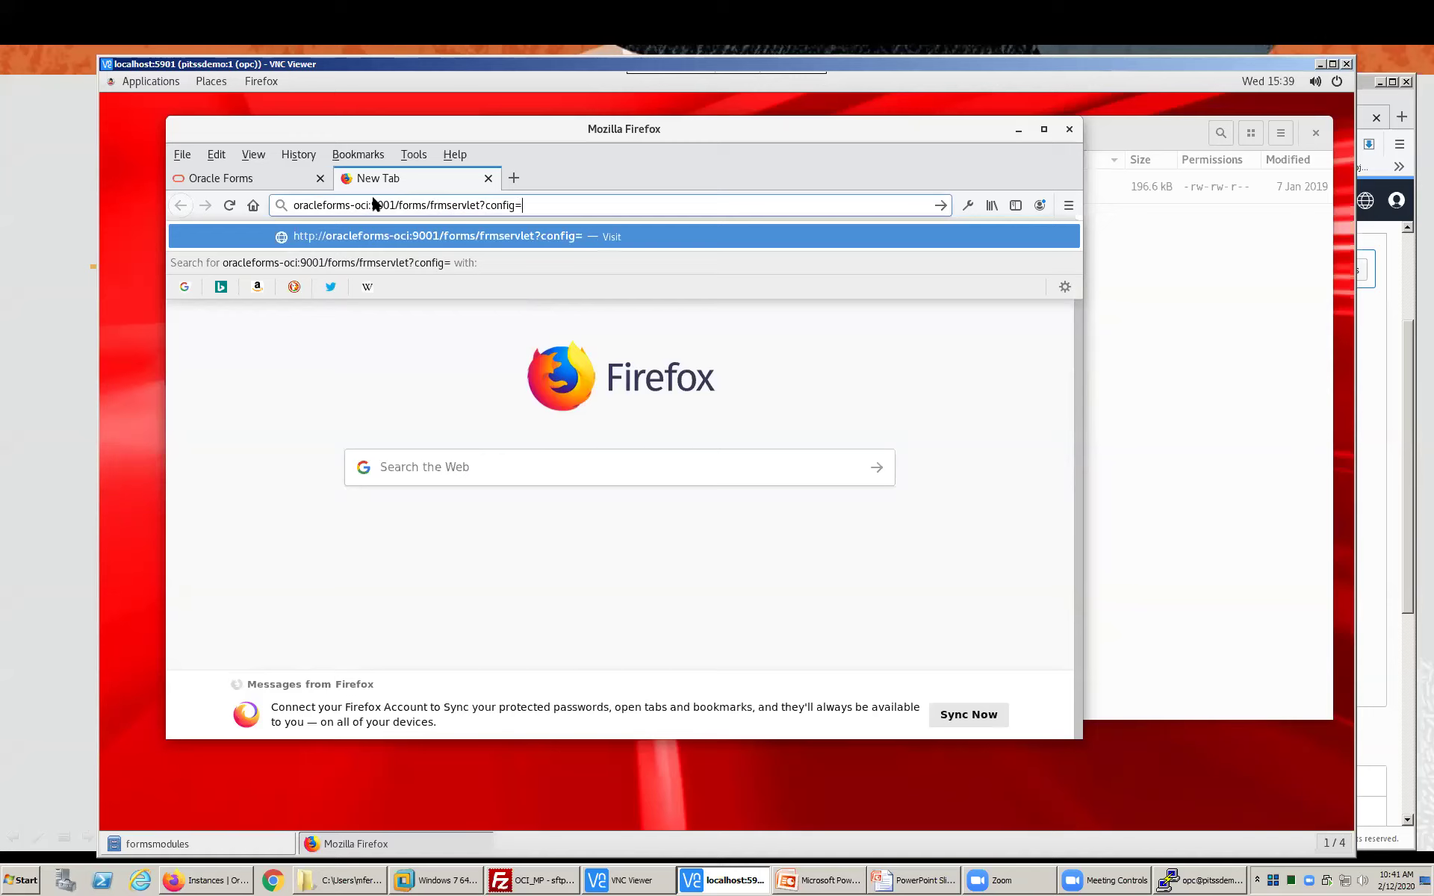
{"action": "key", "text": "Return"}
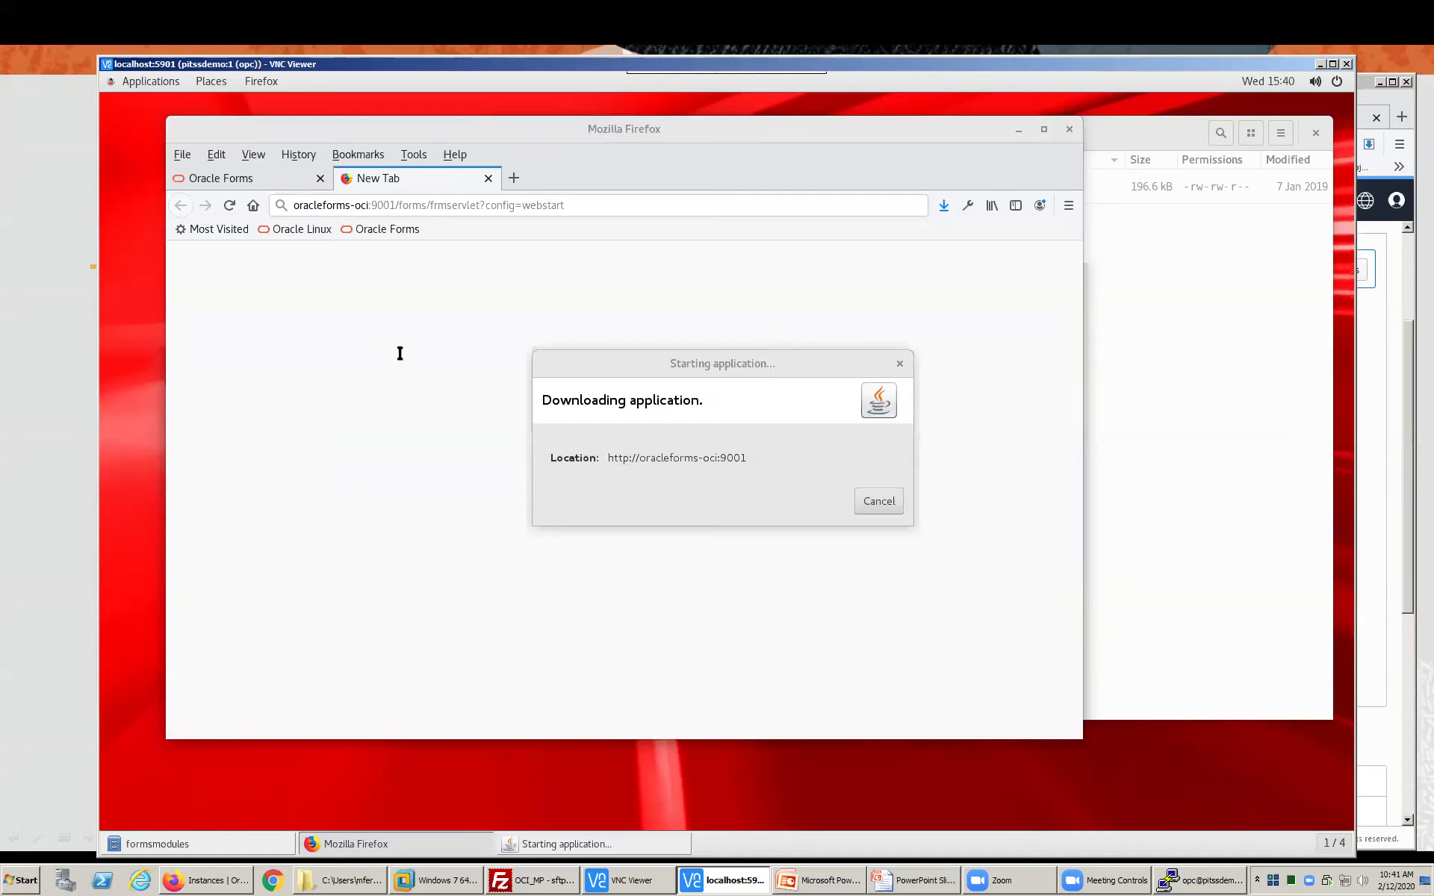
{"action": "left_click", "coordinate": [822, 546]}
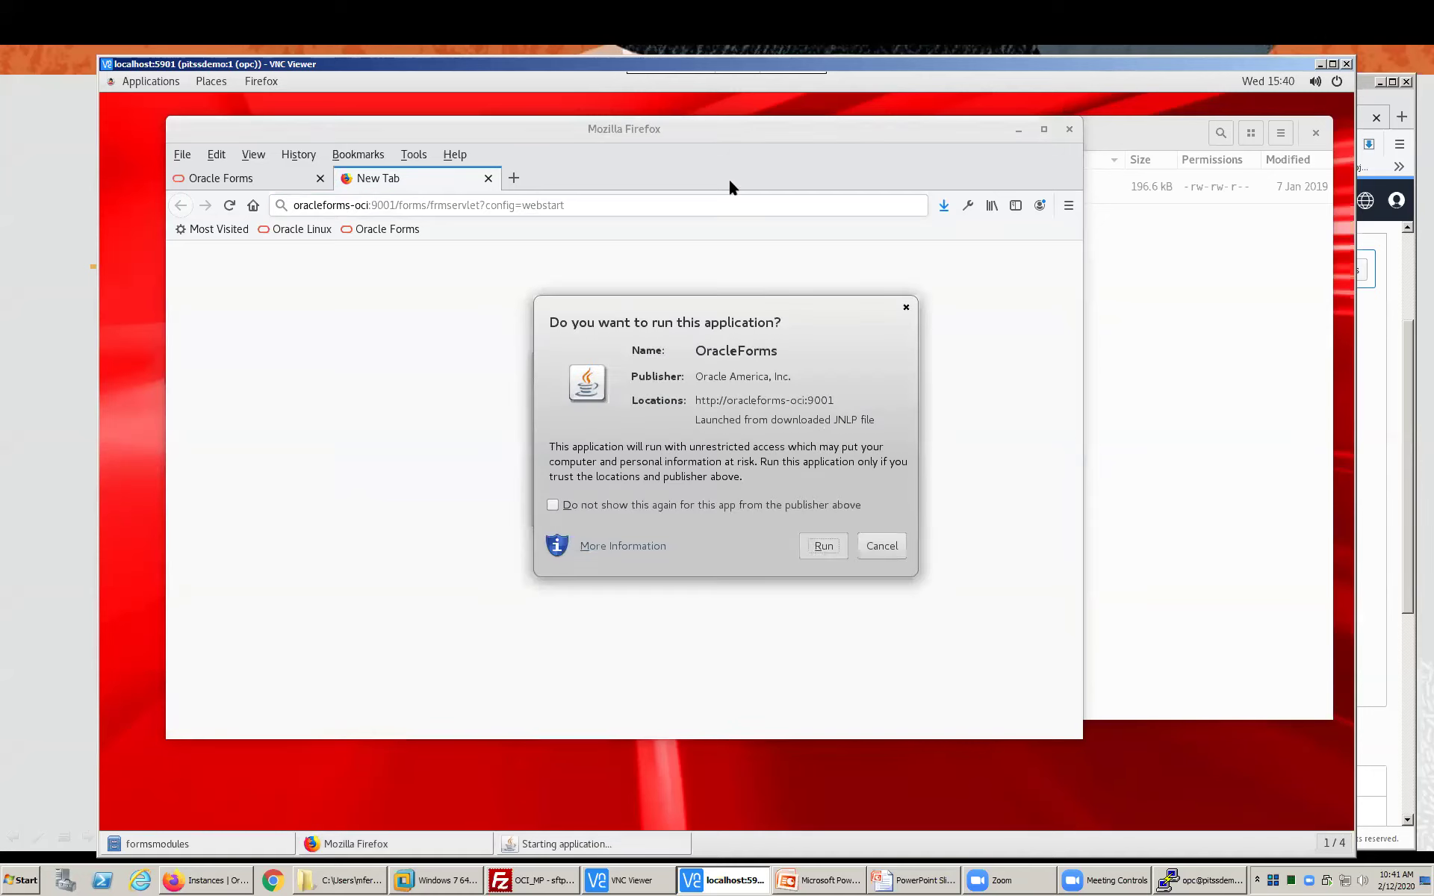
{"action": "left_click_drag", "start_coordinate": [788, 131], "coordinate": [850, 132]}
{"action": "left_click", "coordinate": [1081, 131]}
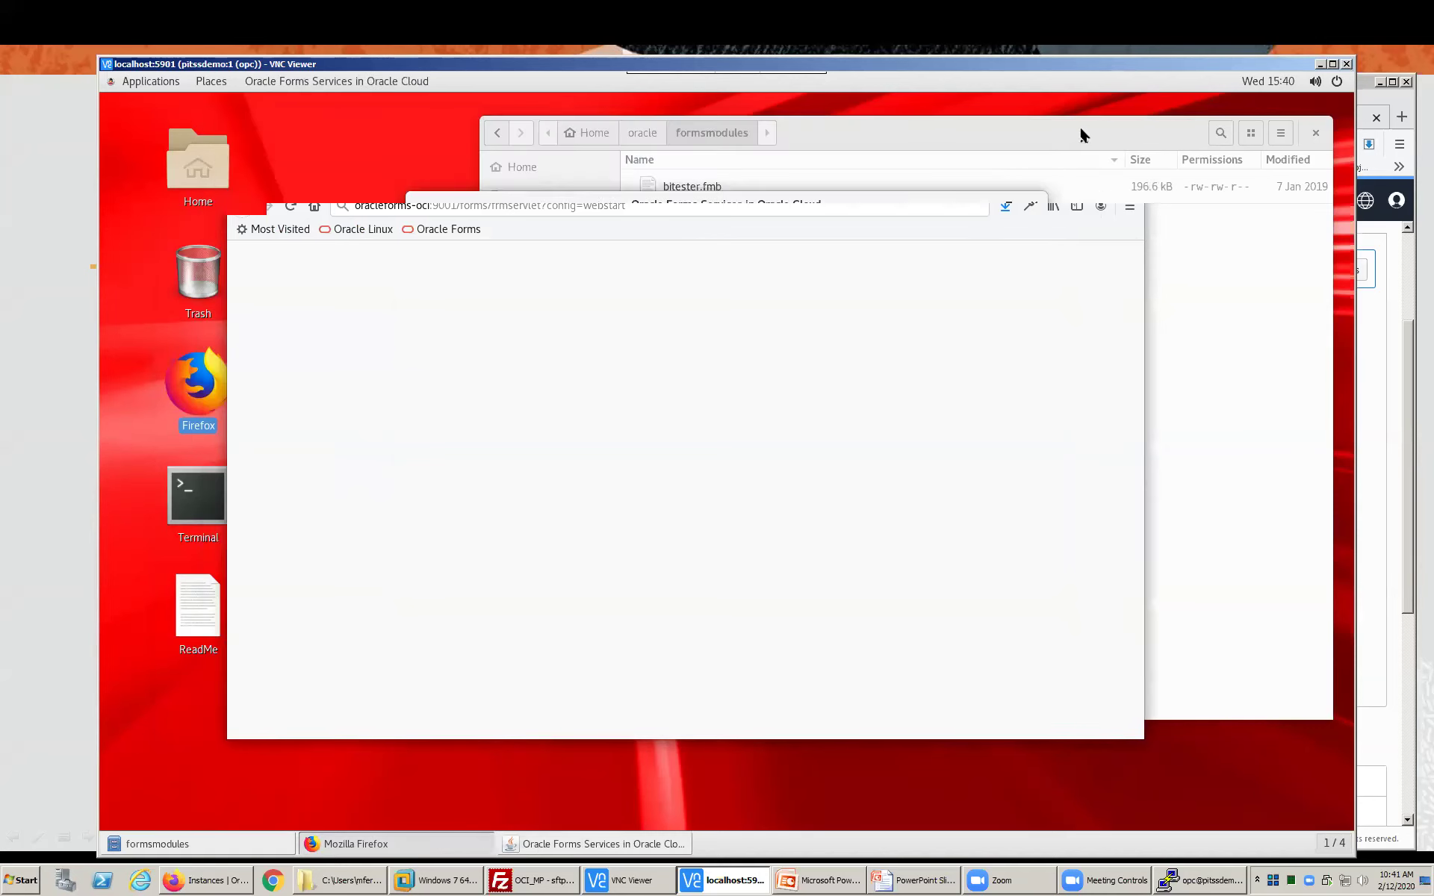
- In a new terminal, cd to /u01/oracle/middleware/.../FORMS/instances/forms1/bin using tab completion
{"action": "double_click", "coordinate": [199, 507]}
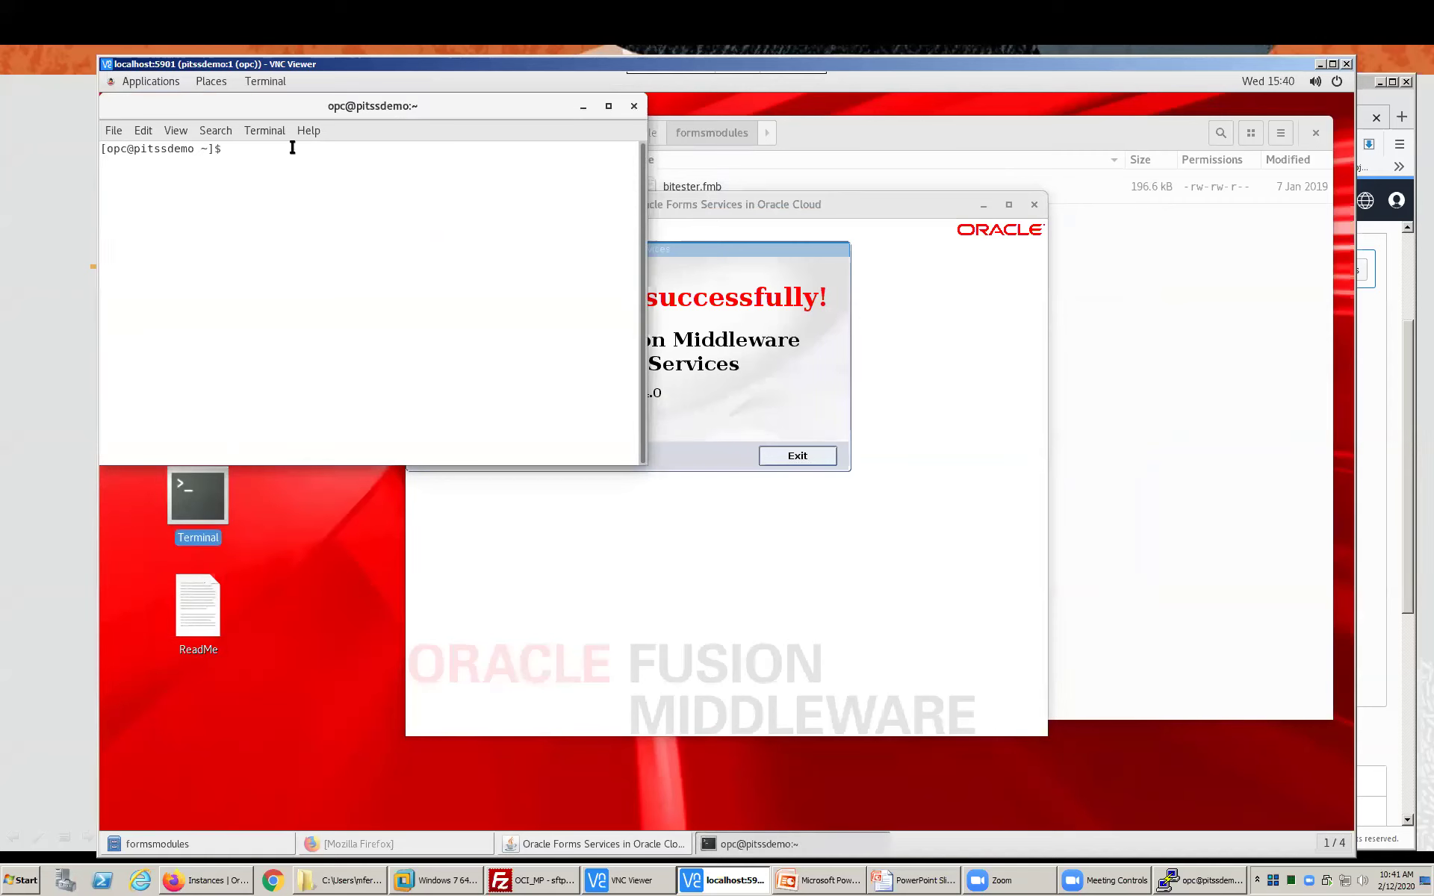
{"action": "left_click_drag", "start_coordinate": [287, 107], "coordinate": [321, 329]}
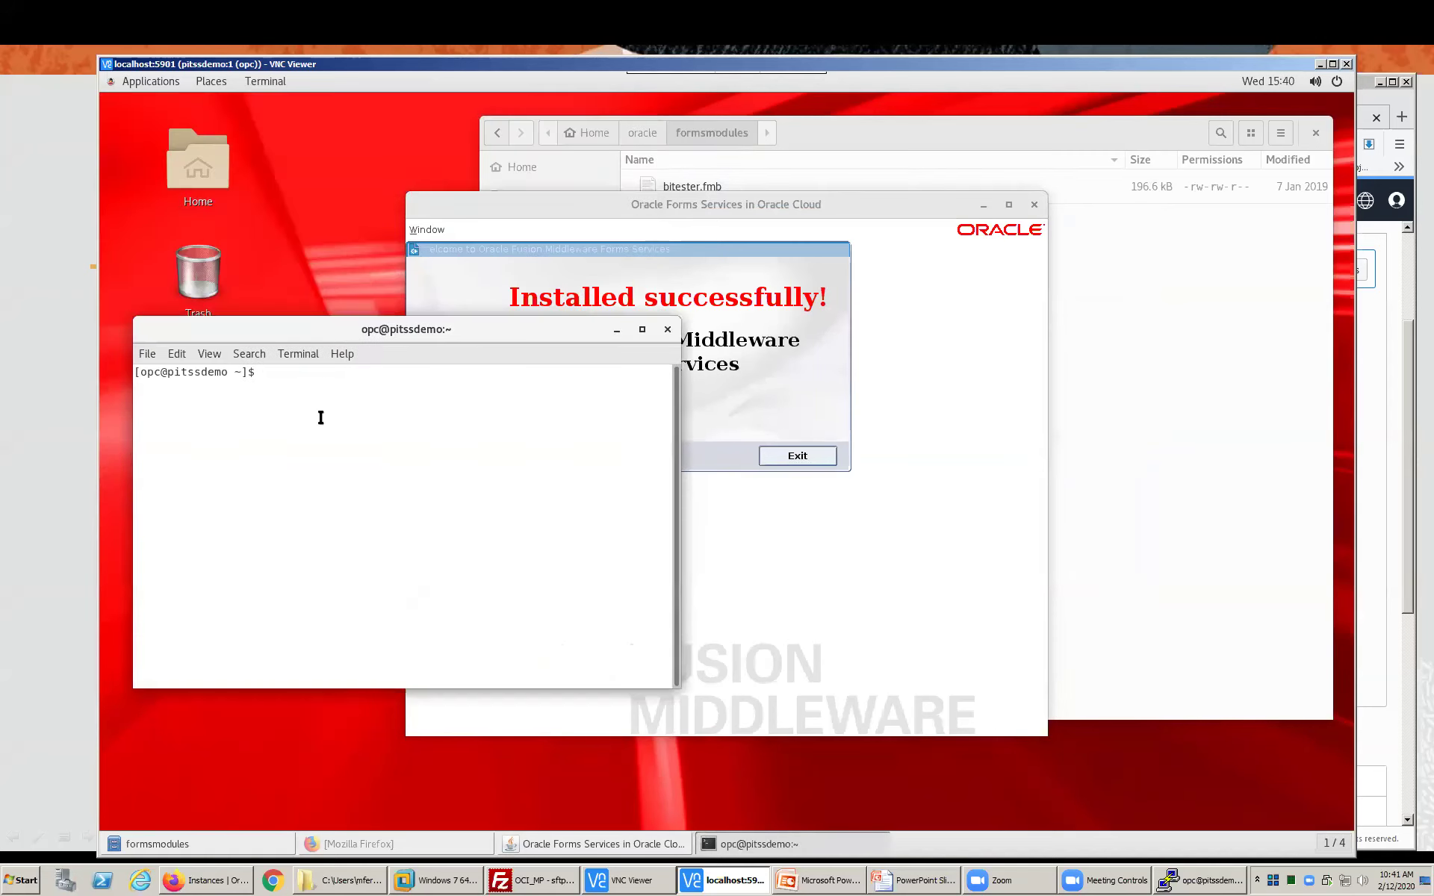
{"action": "type", "text": "cd /u01/oracle/mi"}
{"action": "key", "text": "Tab"}
{"action": "type", "text": "u"}
{"action": "key", "text": "Tab"}
{"action": "type", "text": "d"}
{"action": "key", "text": "Tab"}
{"action": "type", "text": "b"}
{"action": "key", "text": "Tab"}
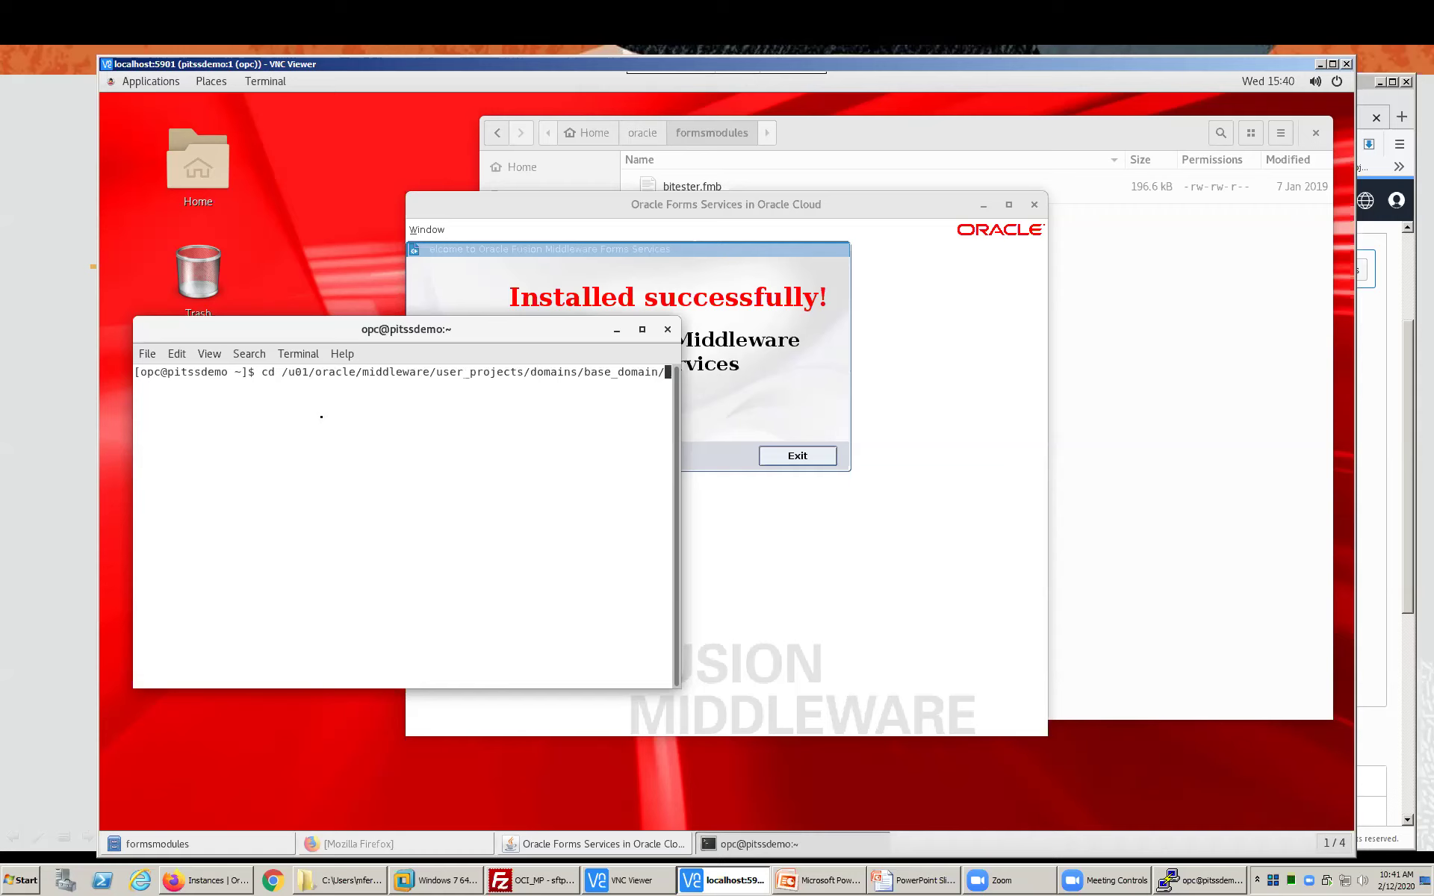
{"action": "type", "text": "co"}
{"action": "key", "text": "Tab"}
{"action": "type", "text": "f"}
{"action": "key", "text": "Tab"}
{"action": "type", "text": "con"}
{"action": "key", "text": "BackSpace"}
{"action": "type", "text": "mo"}
{"action": "key", "text": "BackSpace"}
{"action": "type", "text": "p"}
{"action": "key", "text": "Tab"}
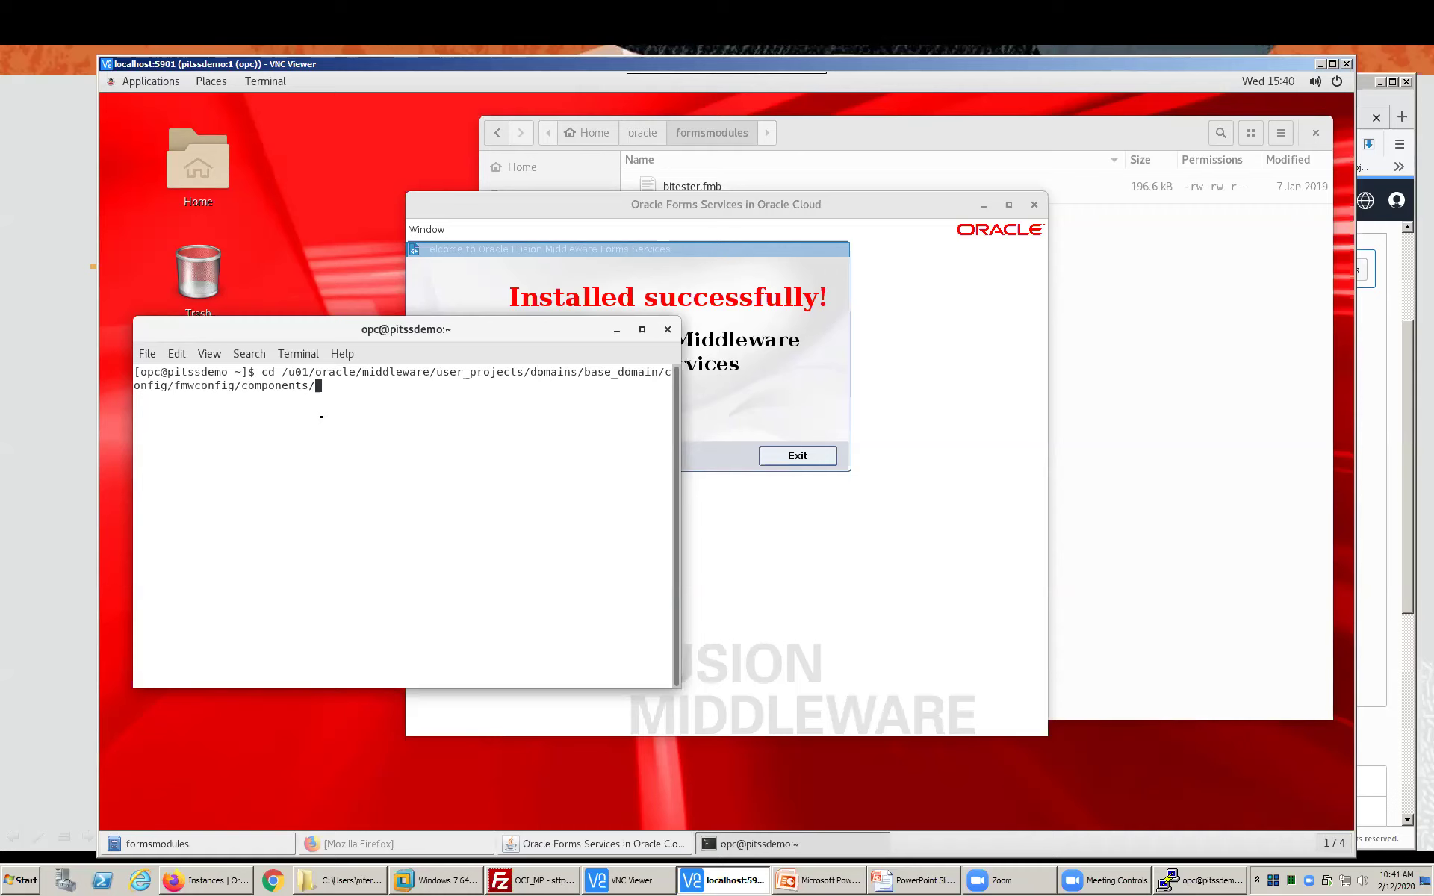
{"action": "type", "text": "F"}
{"action": "key", "text": "Tab"}
{"action": "type", "text": "i"}
{"action": "key", "text": "Tab"}
{"action": "type", "text": "f"}
{"action": "key", "text": "Tab"}
{"action": "type", "text": "b"}
{"action": "key", "text": "Tab"}
{"action": "key", "text": "Return"}
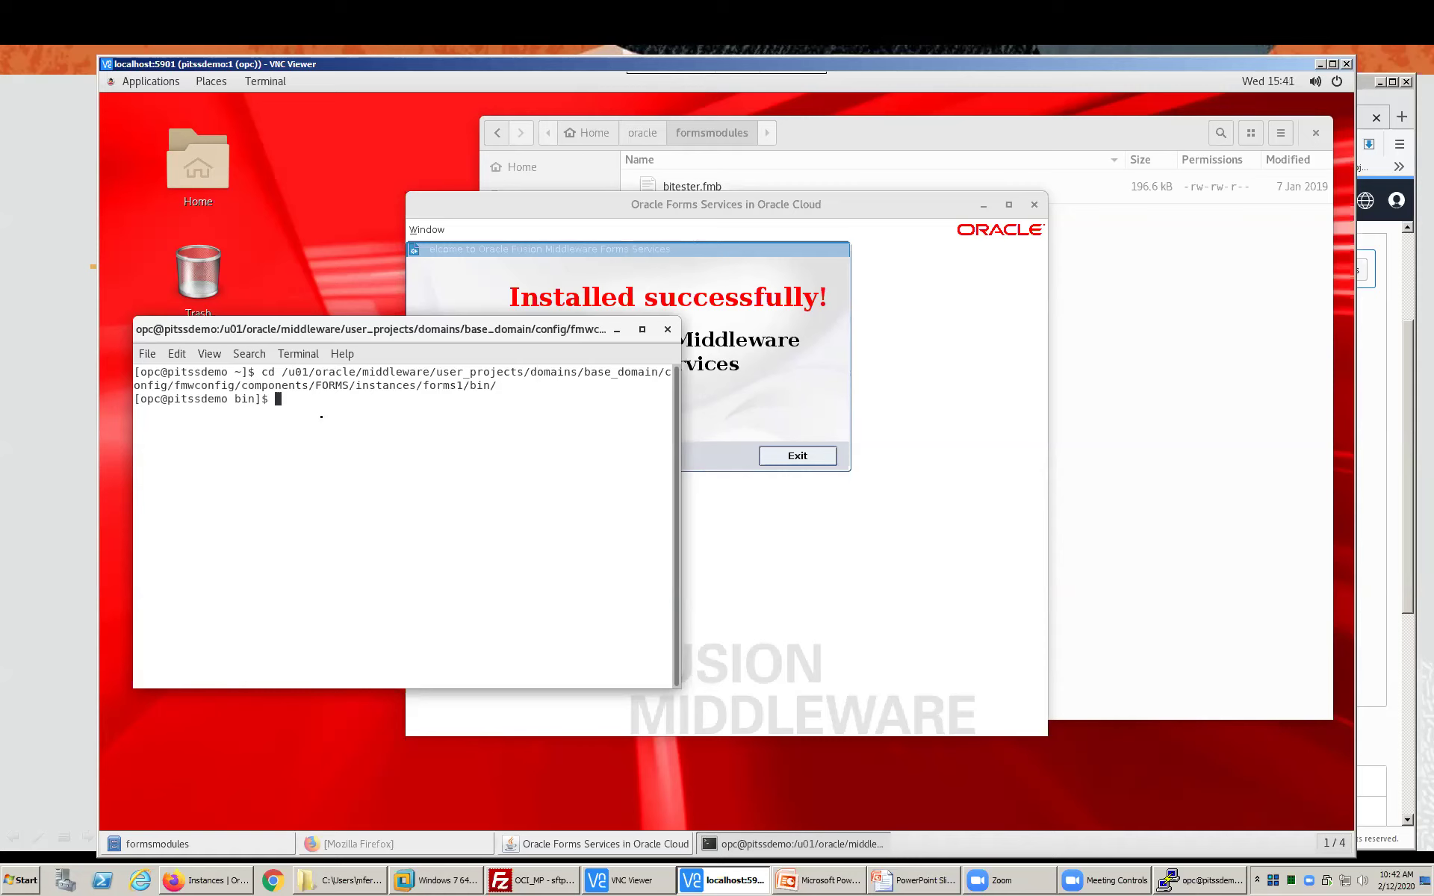
- List the bin folder and run ./frmcmp.sh module=/home/opc/oracle/formsmodules/bitester logon=no
{"action": "type", "text": "ll"}
{"action": "key", "text": "Return"}
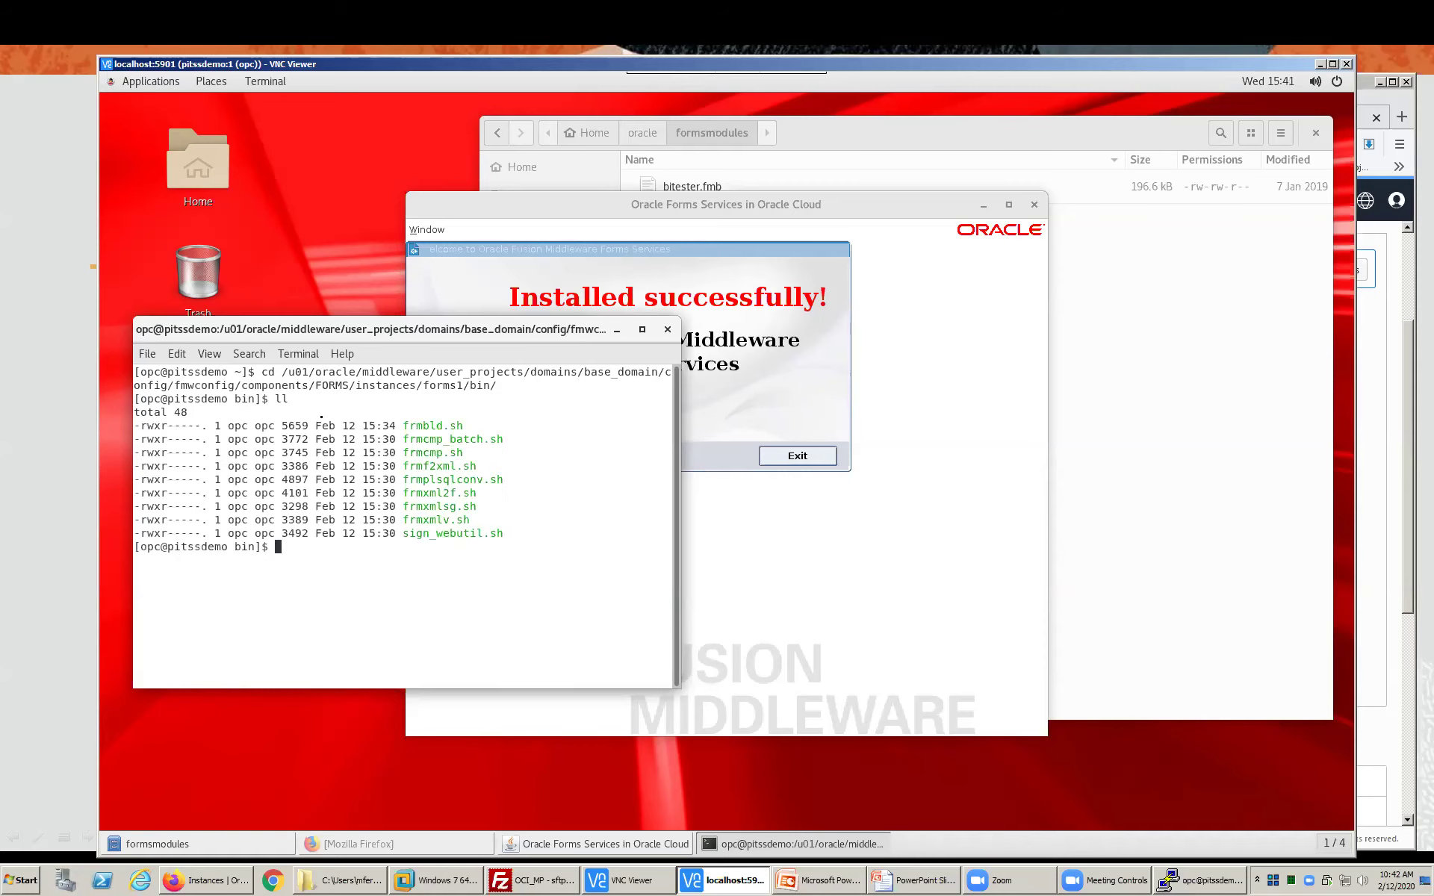
{"action": "type", "text": "./frmcmp.sh module"}
{"action": "key", "text": "BackSpace"}
{"action": "type", "text": "=/home/opc/"}
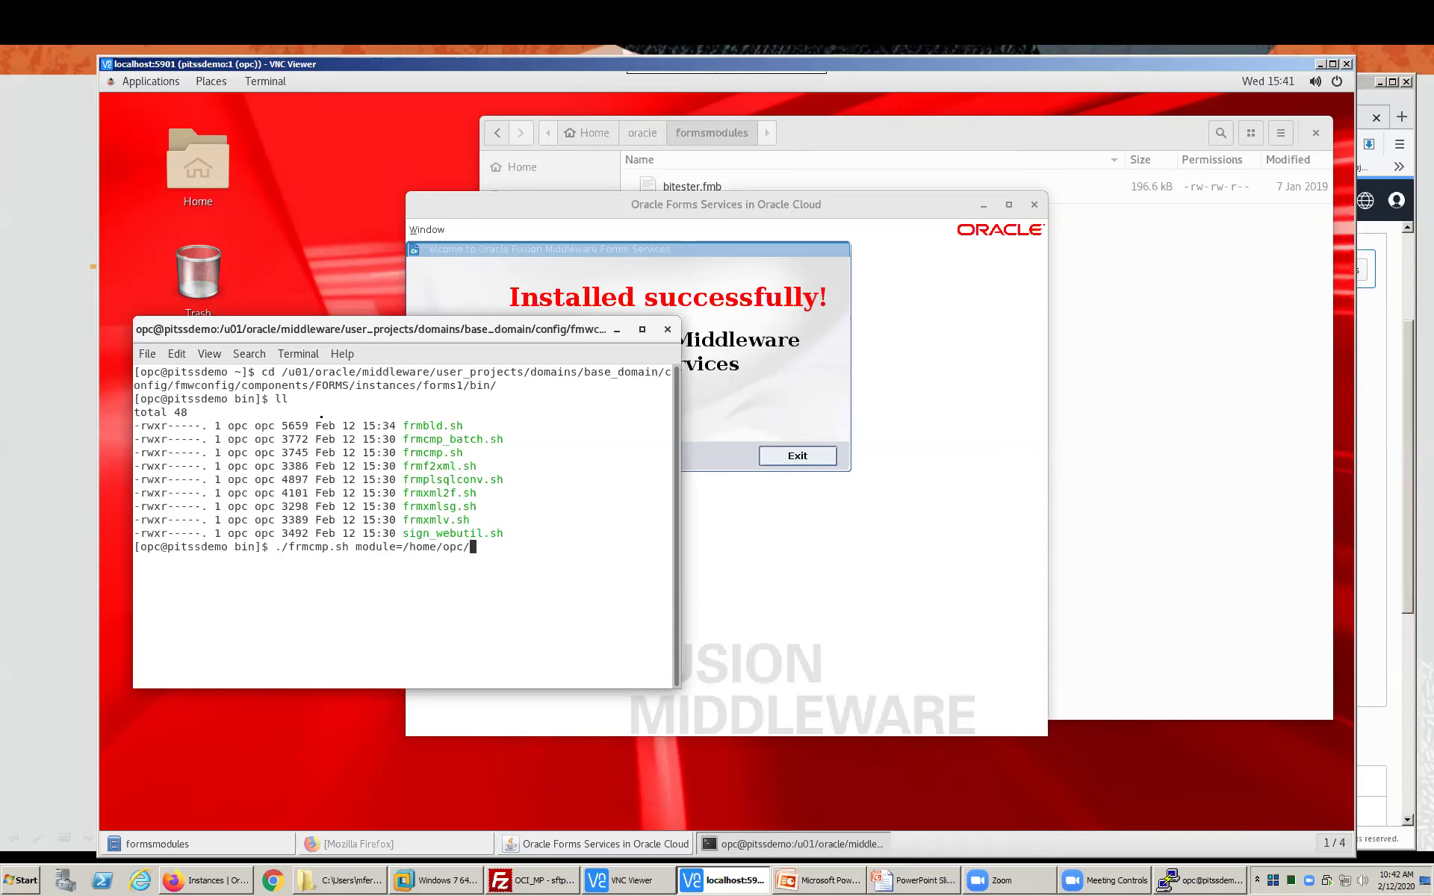
{"action": "type", "text": "oracle/formsmodules/bitester "}
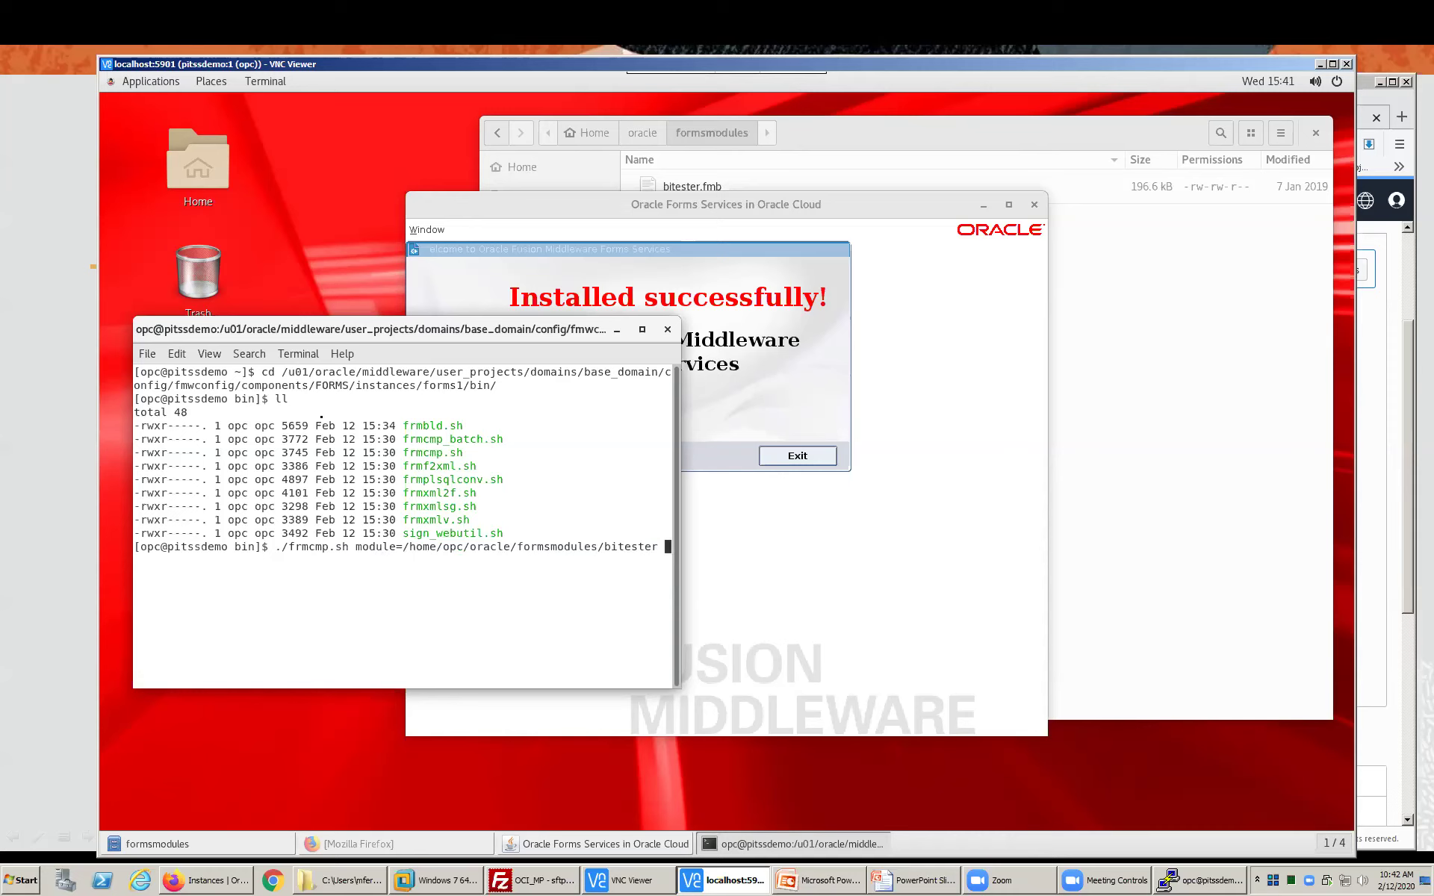
{"action": "type", "text": "logon=no"}
{"action": "key", "text": "Return"}
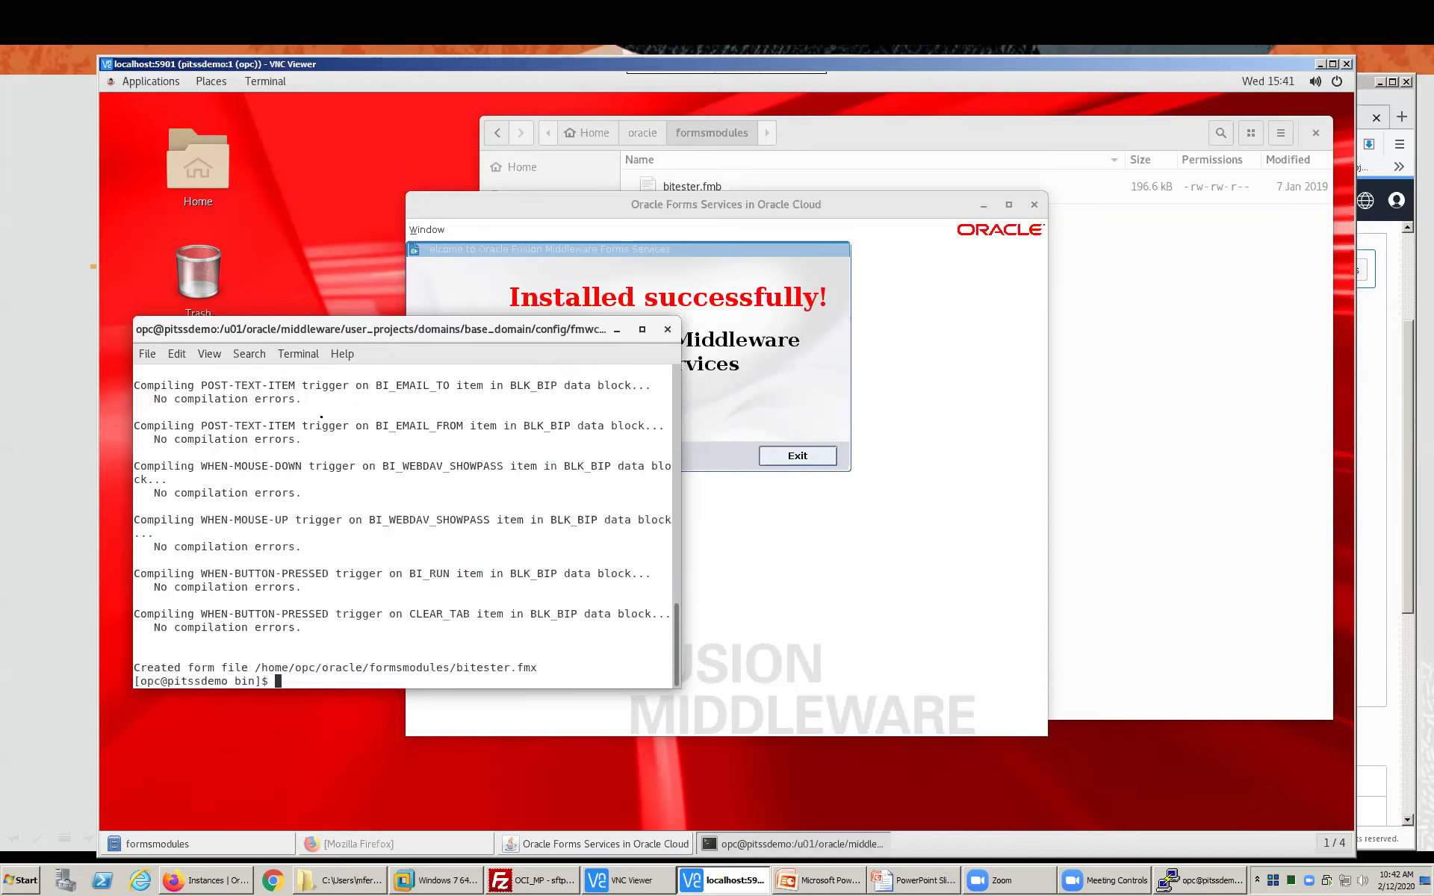
- Confirm bitester.fmx (107.4 kB) is listed, exit the Forms test window, and restore Firefox
{"action": "left_click", "coordinate": [1163, 318]}
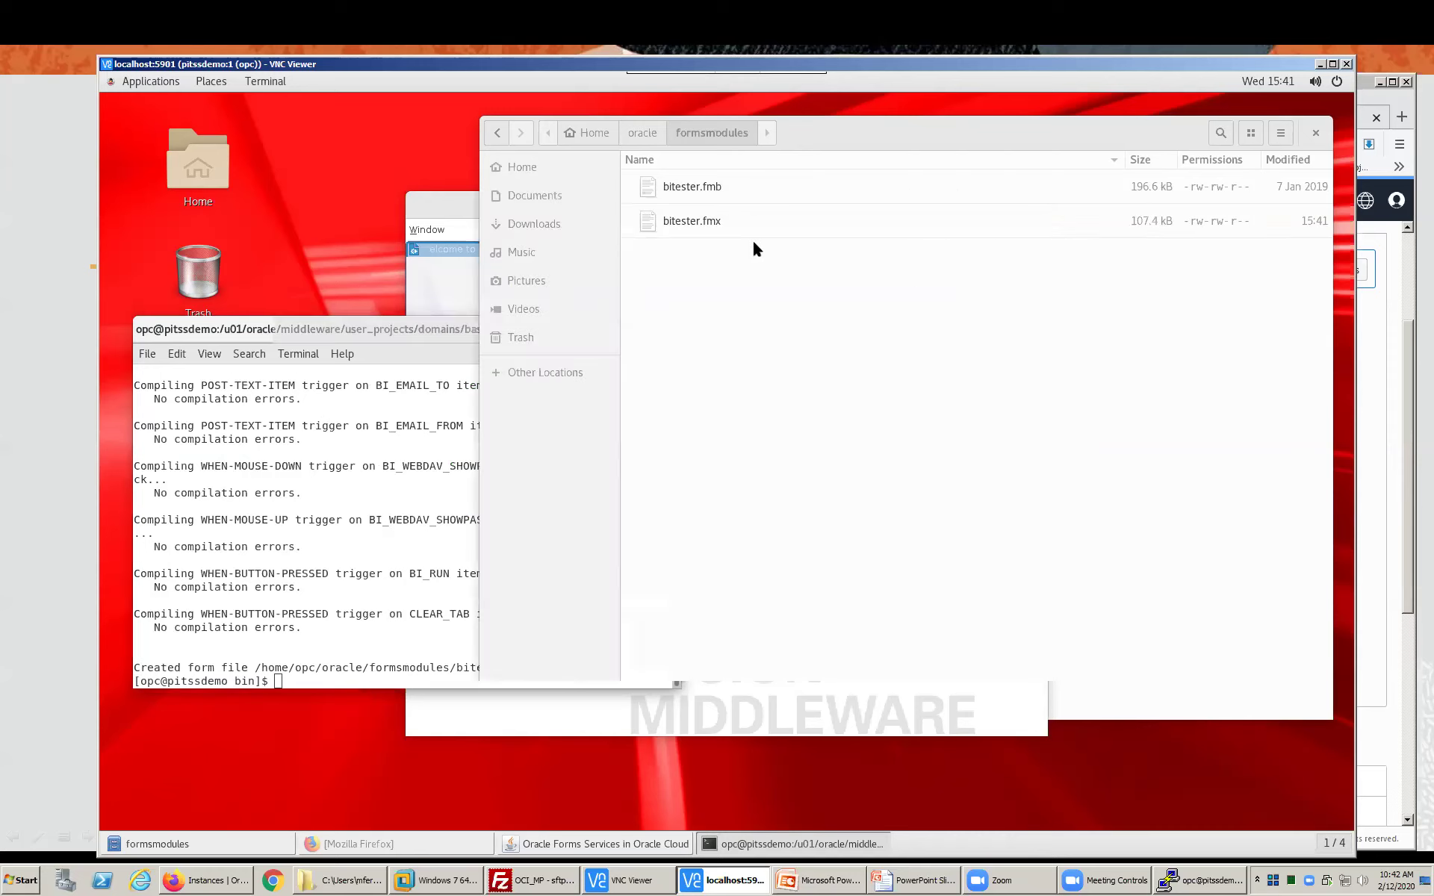
{"action": "left_click", "coordinate": [466, 198]}
{"action": "left_click", "coordinate": [819, 457]}
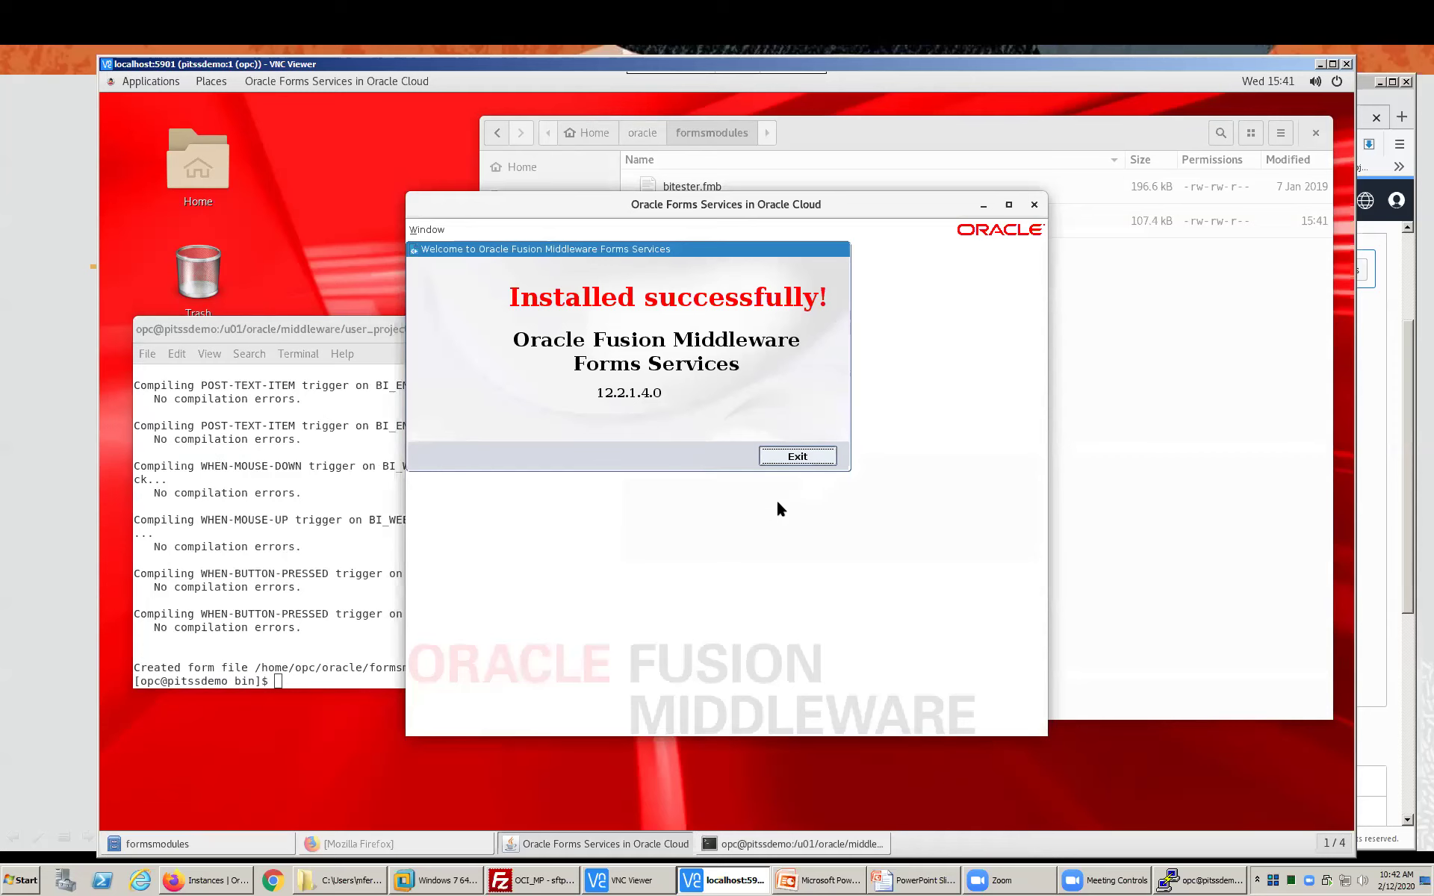
{"action": "left_click", "coordinate": [352, 838]}
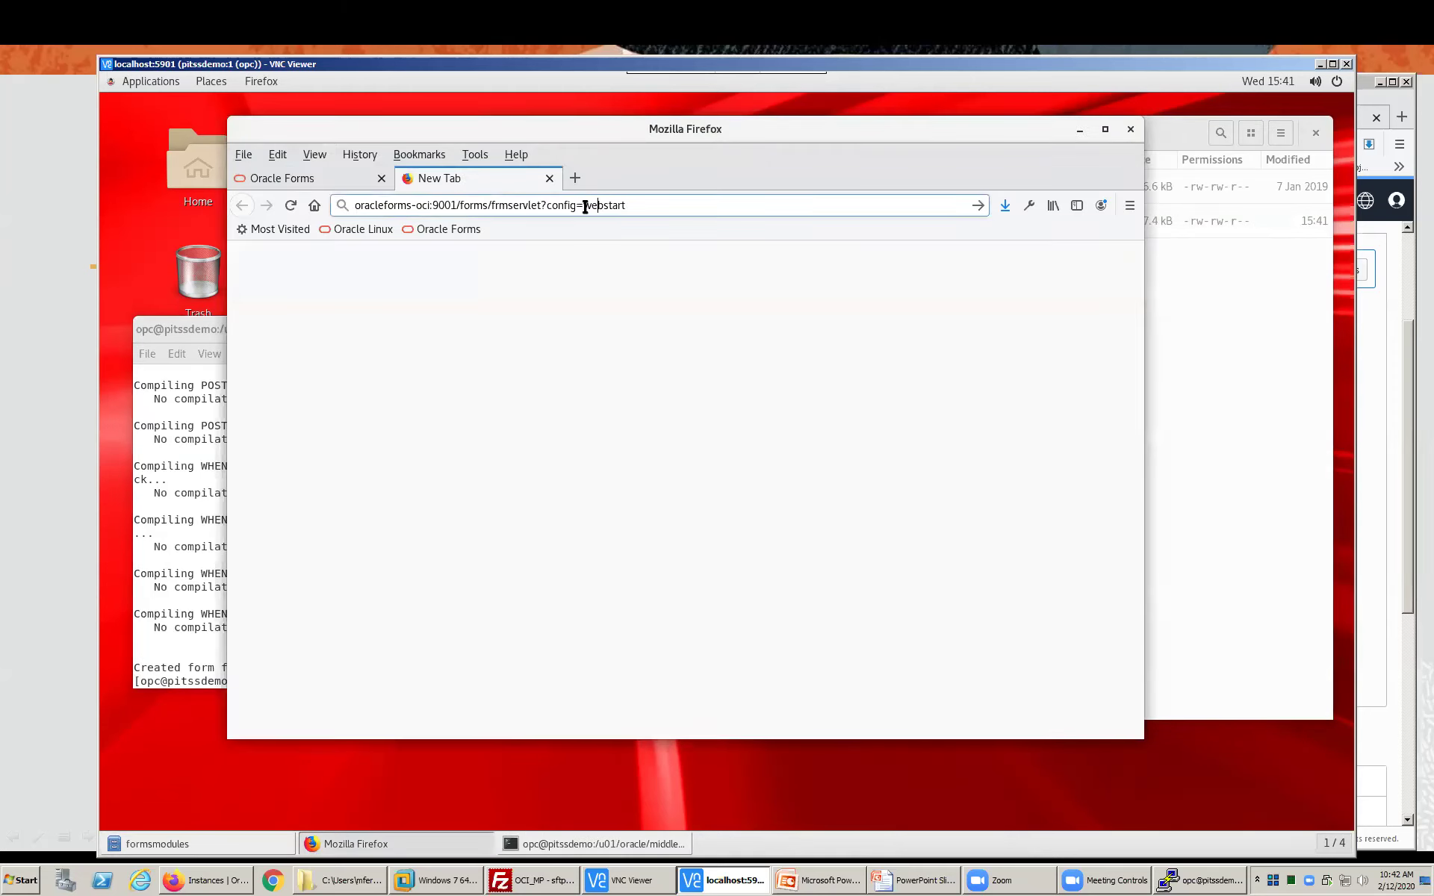
- Append &form=bitester to the webstart address and allow the BI-Publisher Tester form to run
{"action": "left_click", "coordinate": [625, 205]}
{"action": "type", "text": "&form="}
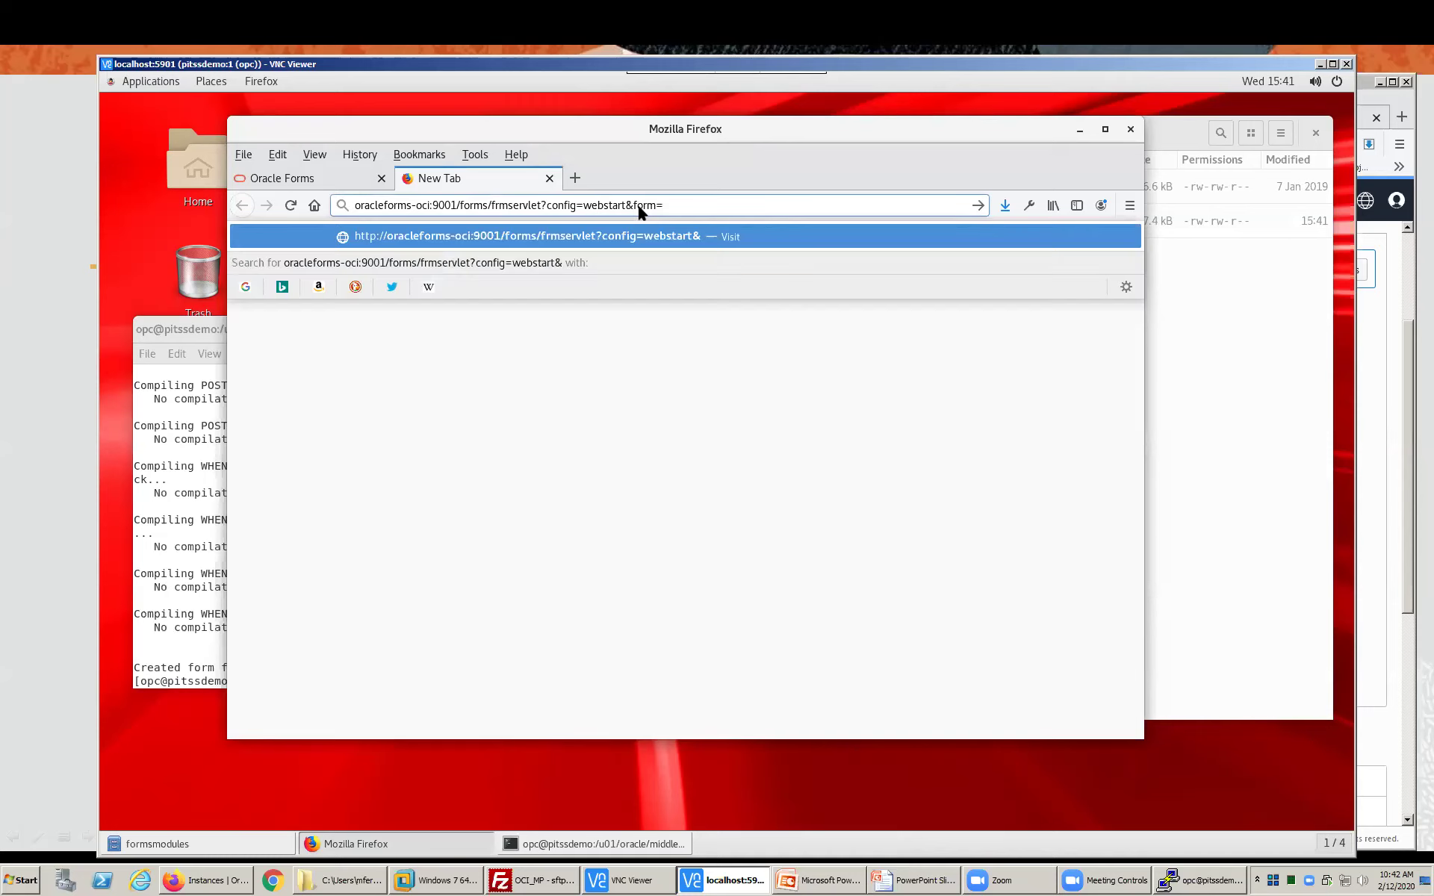
{"action": "type", "text": "bitester"}
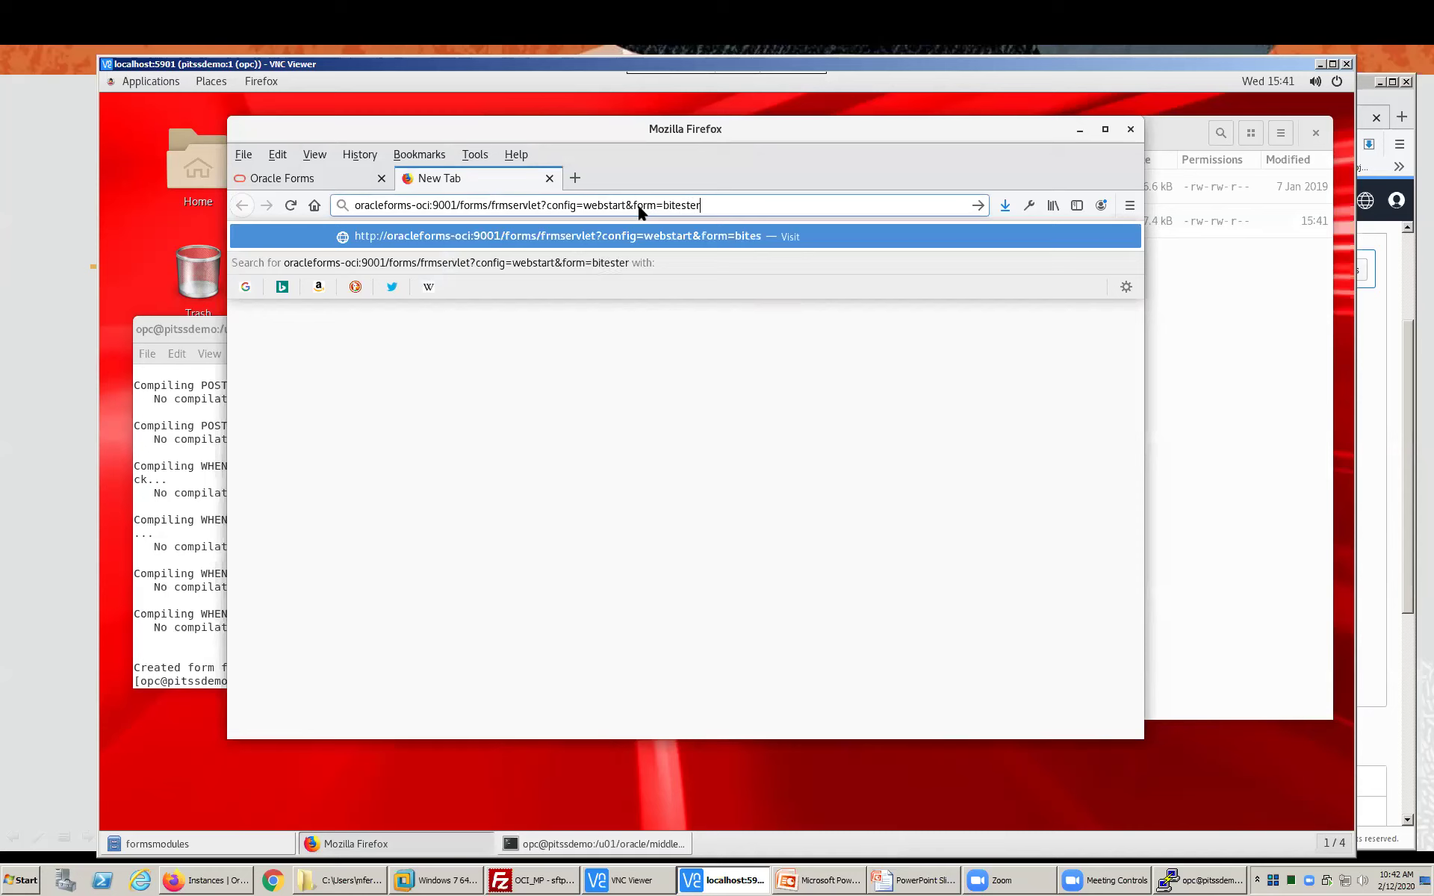
{"action": "key", "text": "Return"}
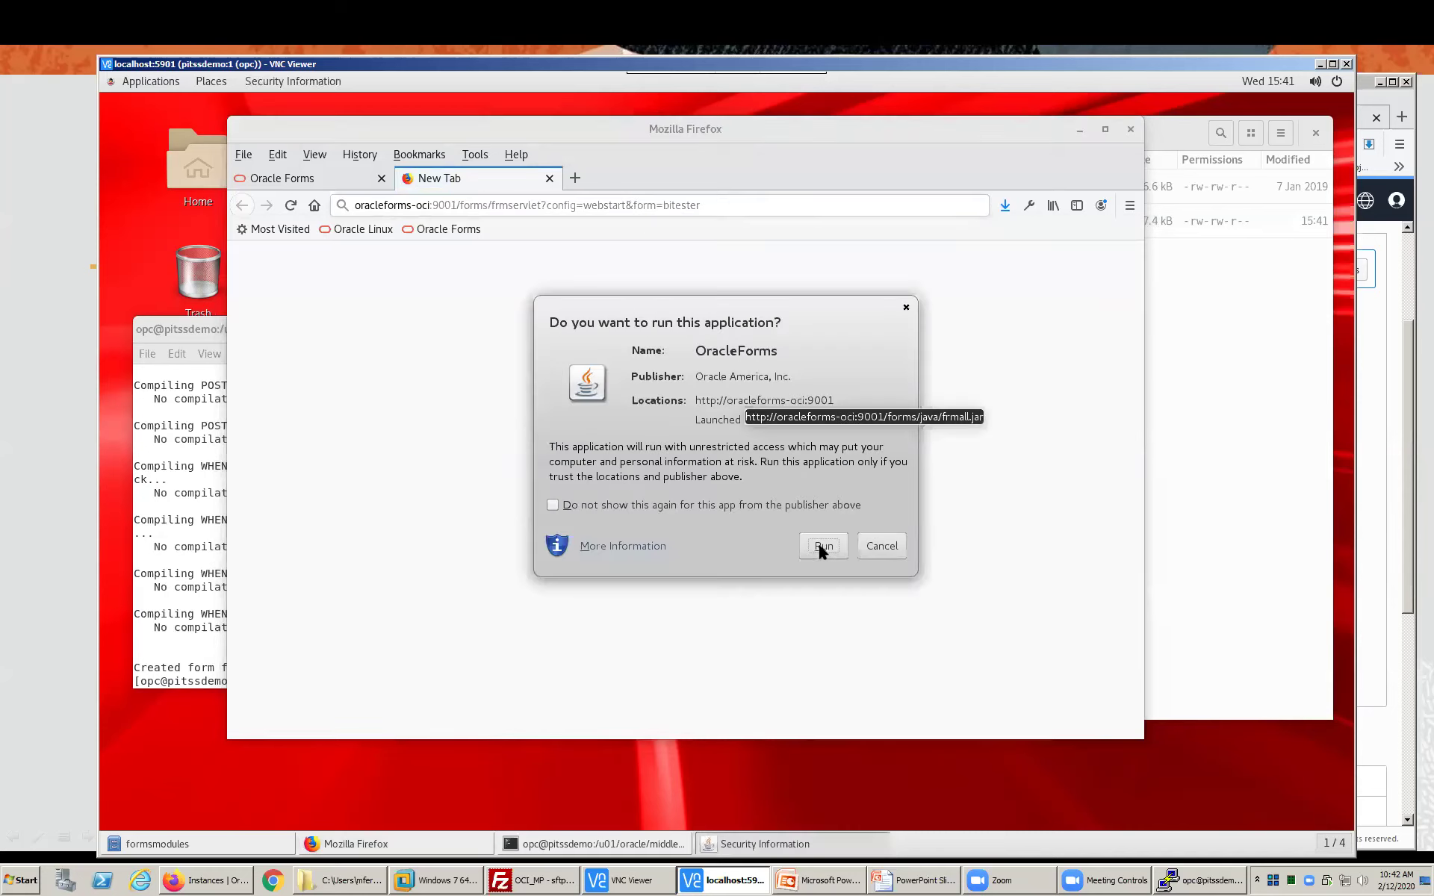
{"action": "left_click", "coordinate": [821, 546]}
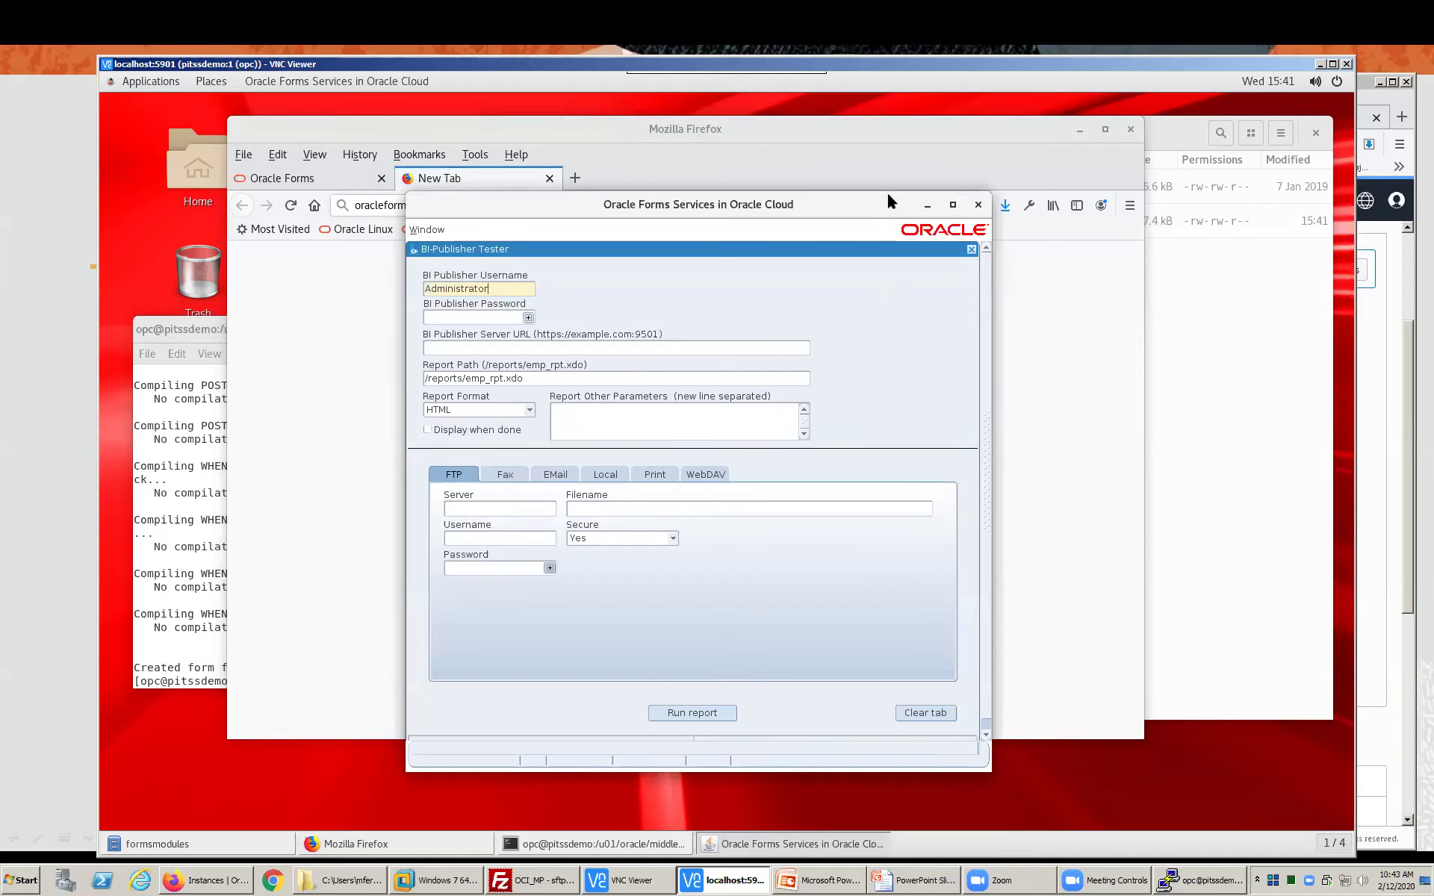
{"action": "left_click_drag", "start_coordinate": [886, 195], "coordinate": [883, 184]}
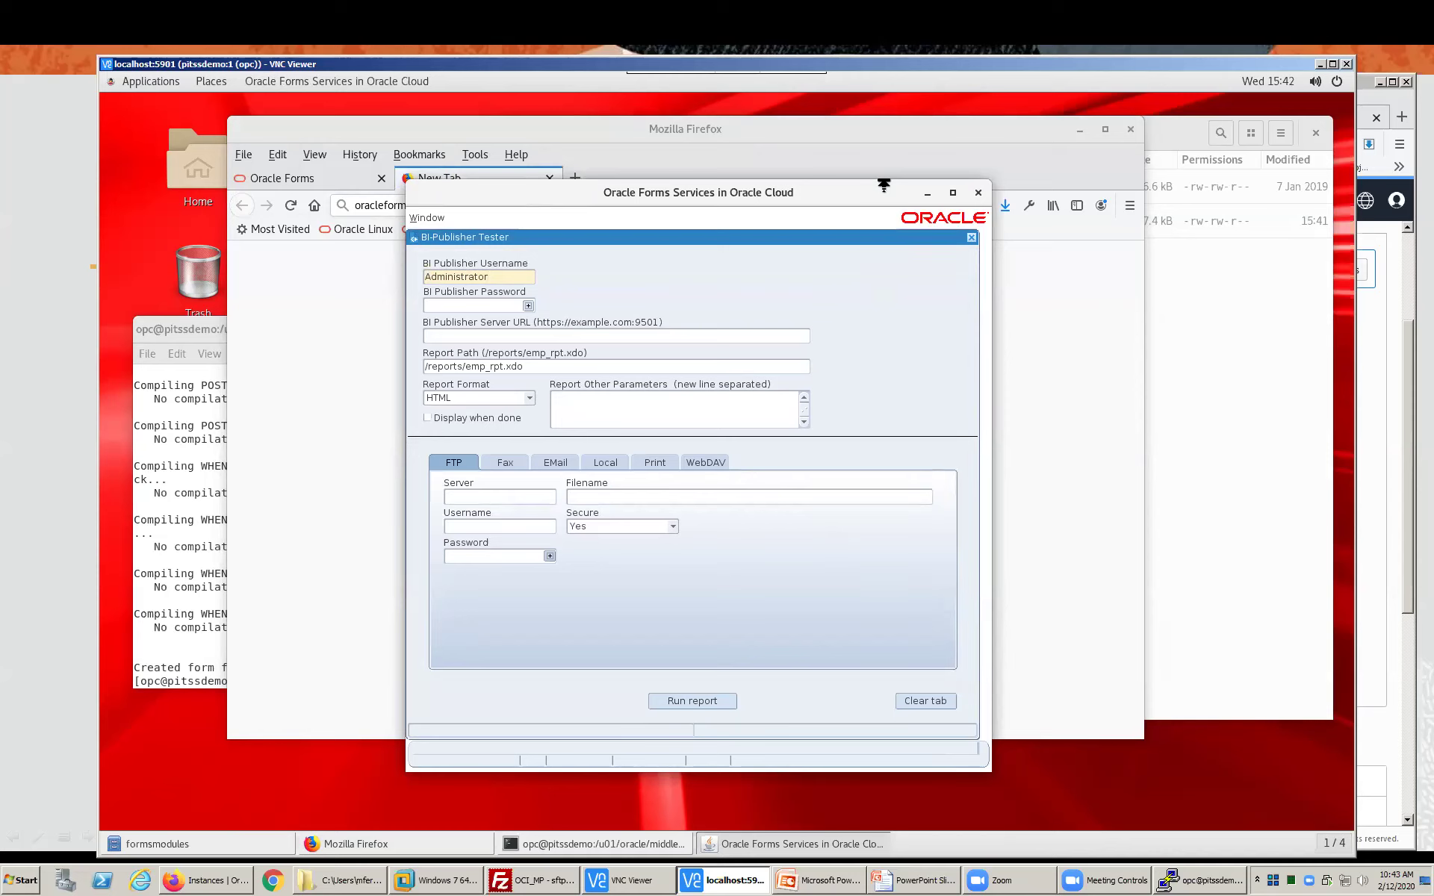
- Advance the slide deck to the Fusion Middleware Lifetime Support Policy slide
{"action": "left_click", "coordinate": [87, 364]}
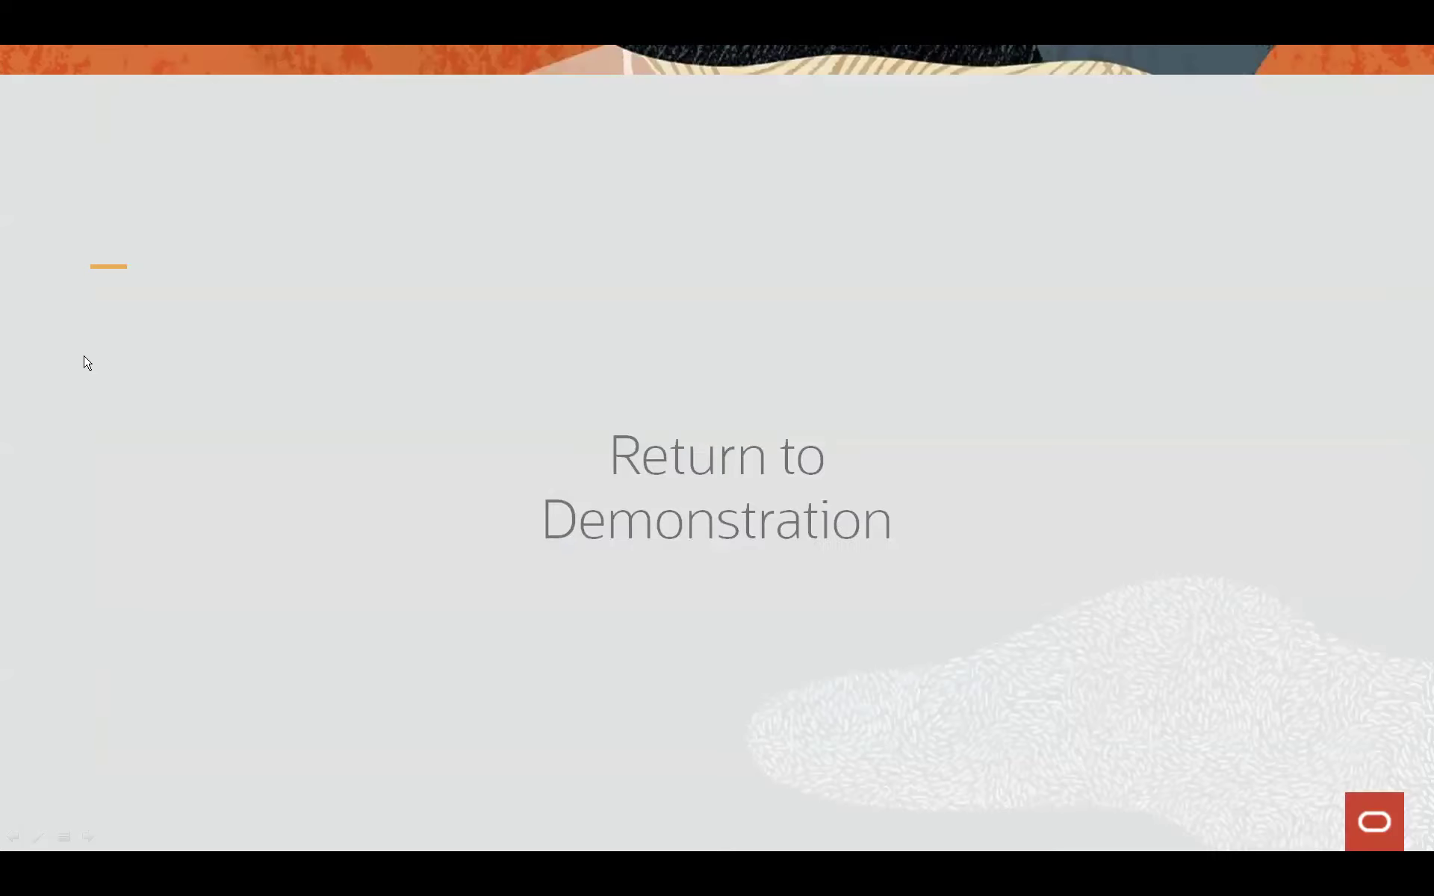
{"action": "left_click", "coordinate": [87, 363]}
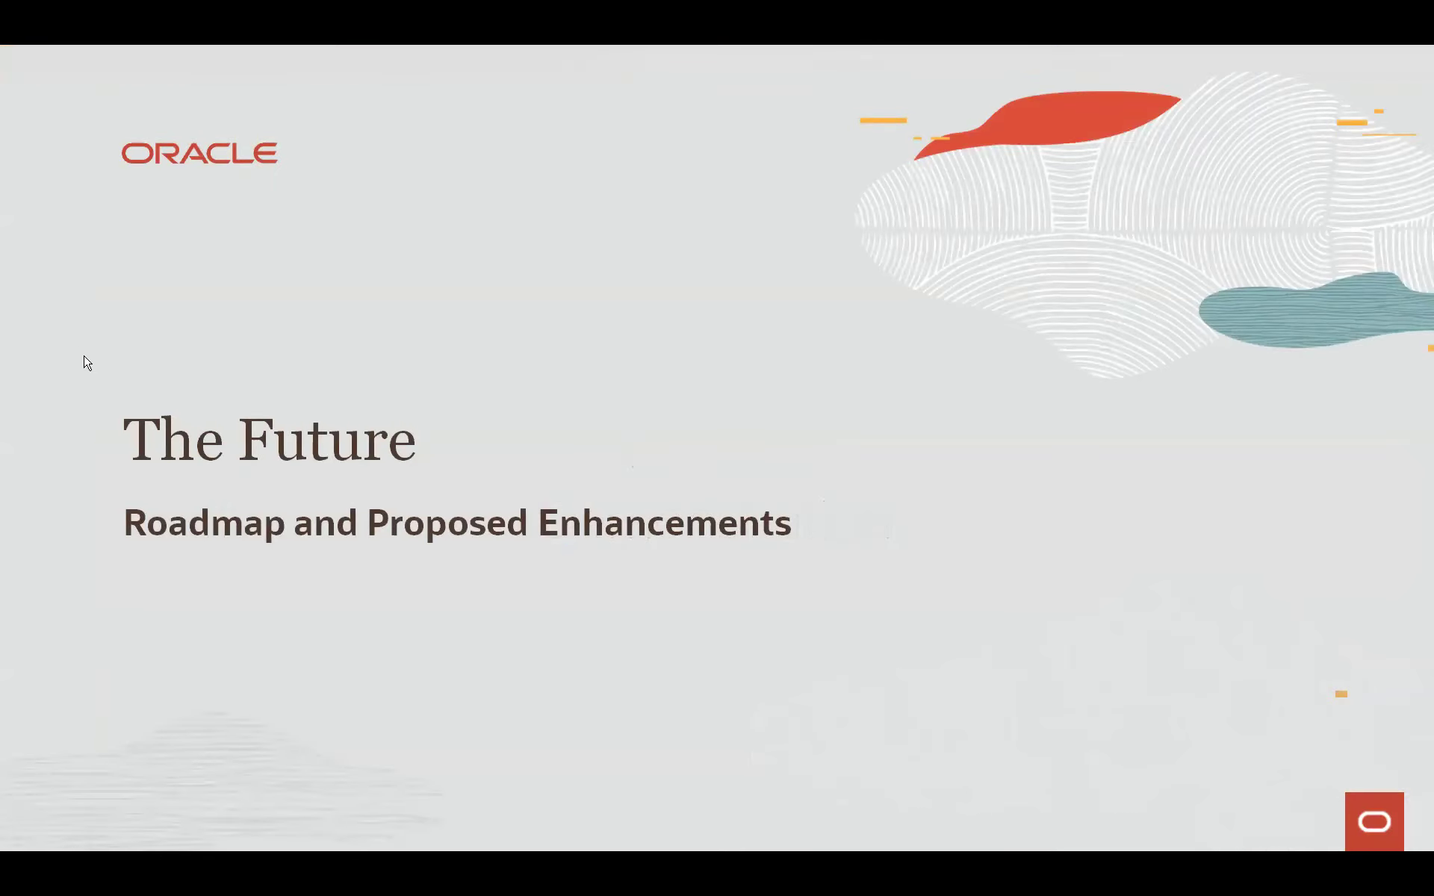
{"action": "left_click", "coordinate": [88, 364]}
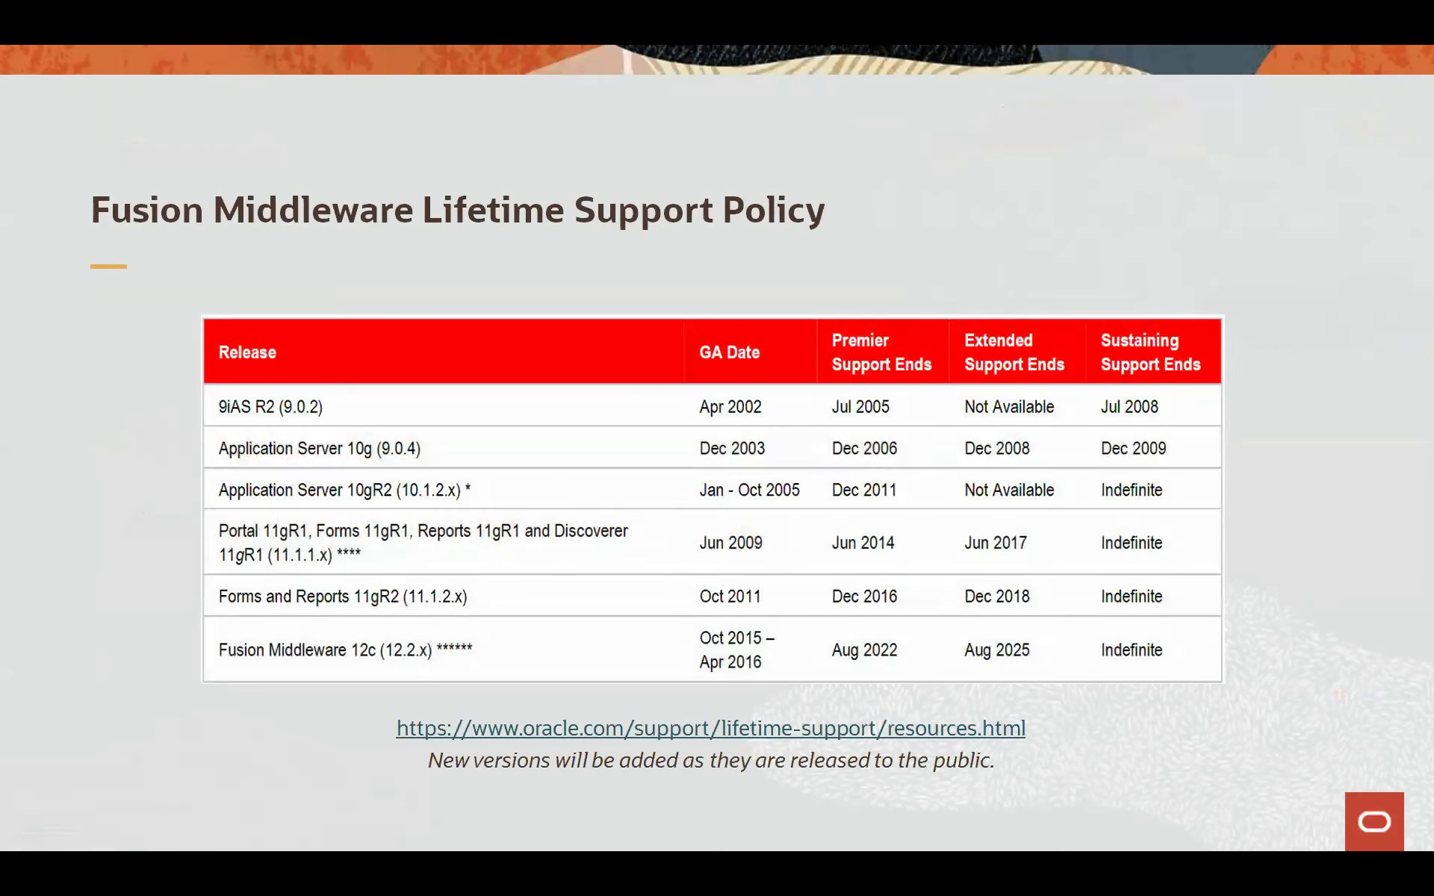
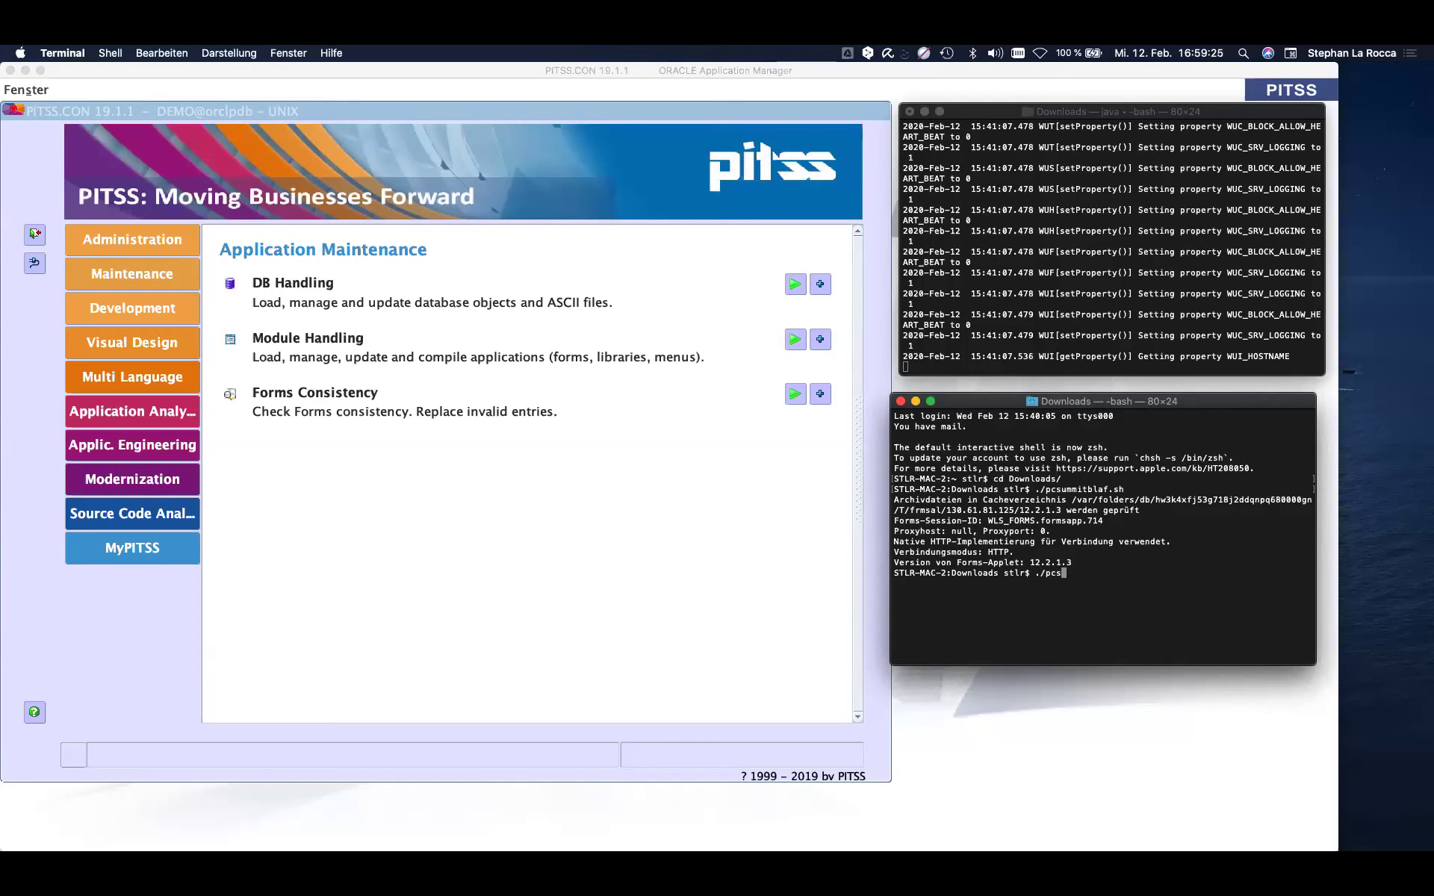
- Launch the Summit demo with ./pcsummitblaf.sh from Terminal, check it, then exit it
{"action": "type", "text": "bla"}
{"action": "key", "text": "Tab"}
{"action": "key", "text": "Return"}
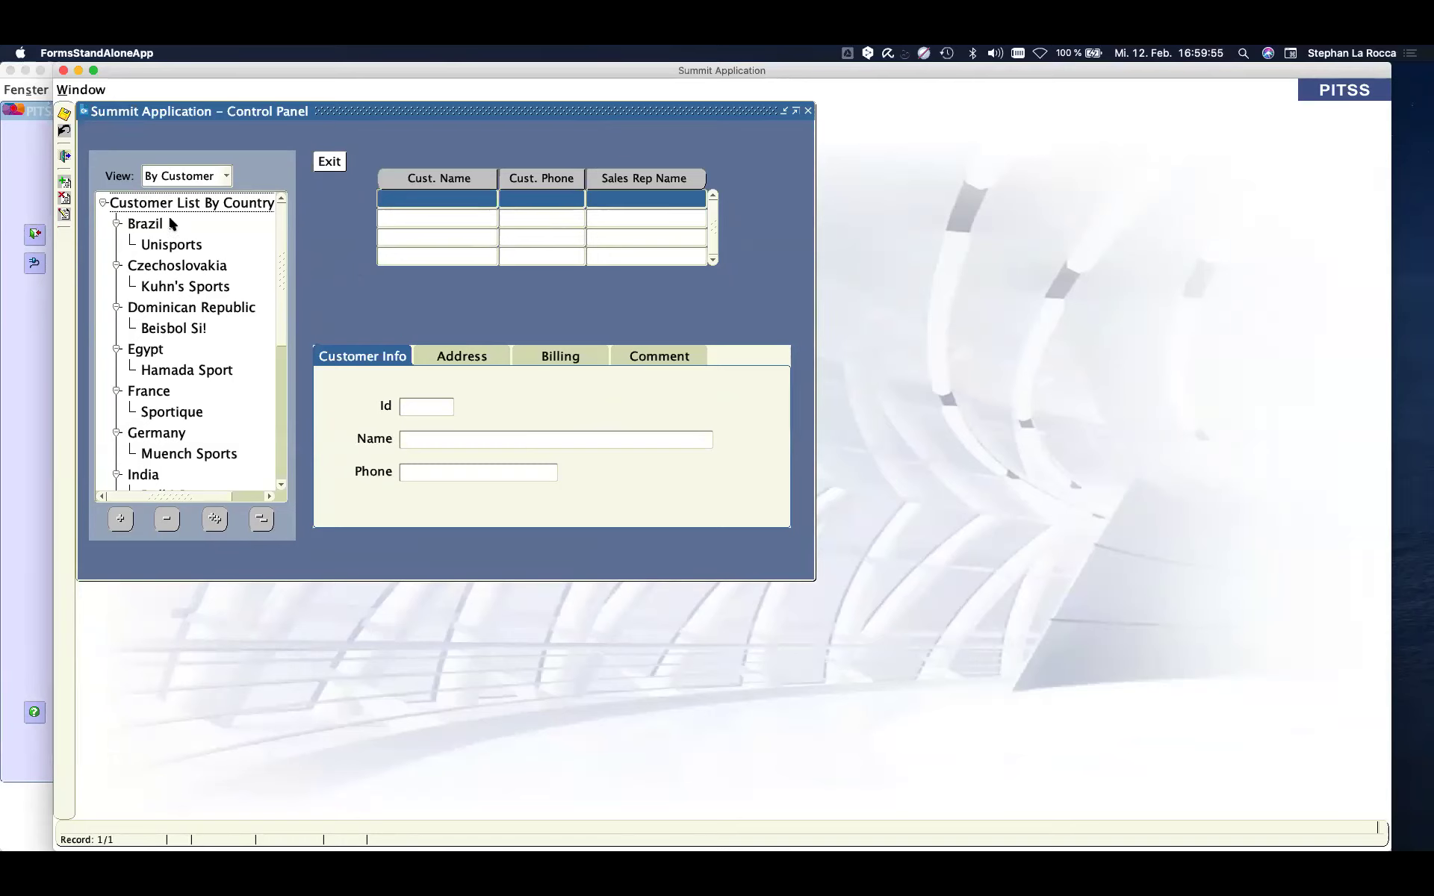
{"action": "left_click", "coordinate": [66, 157]}
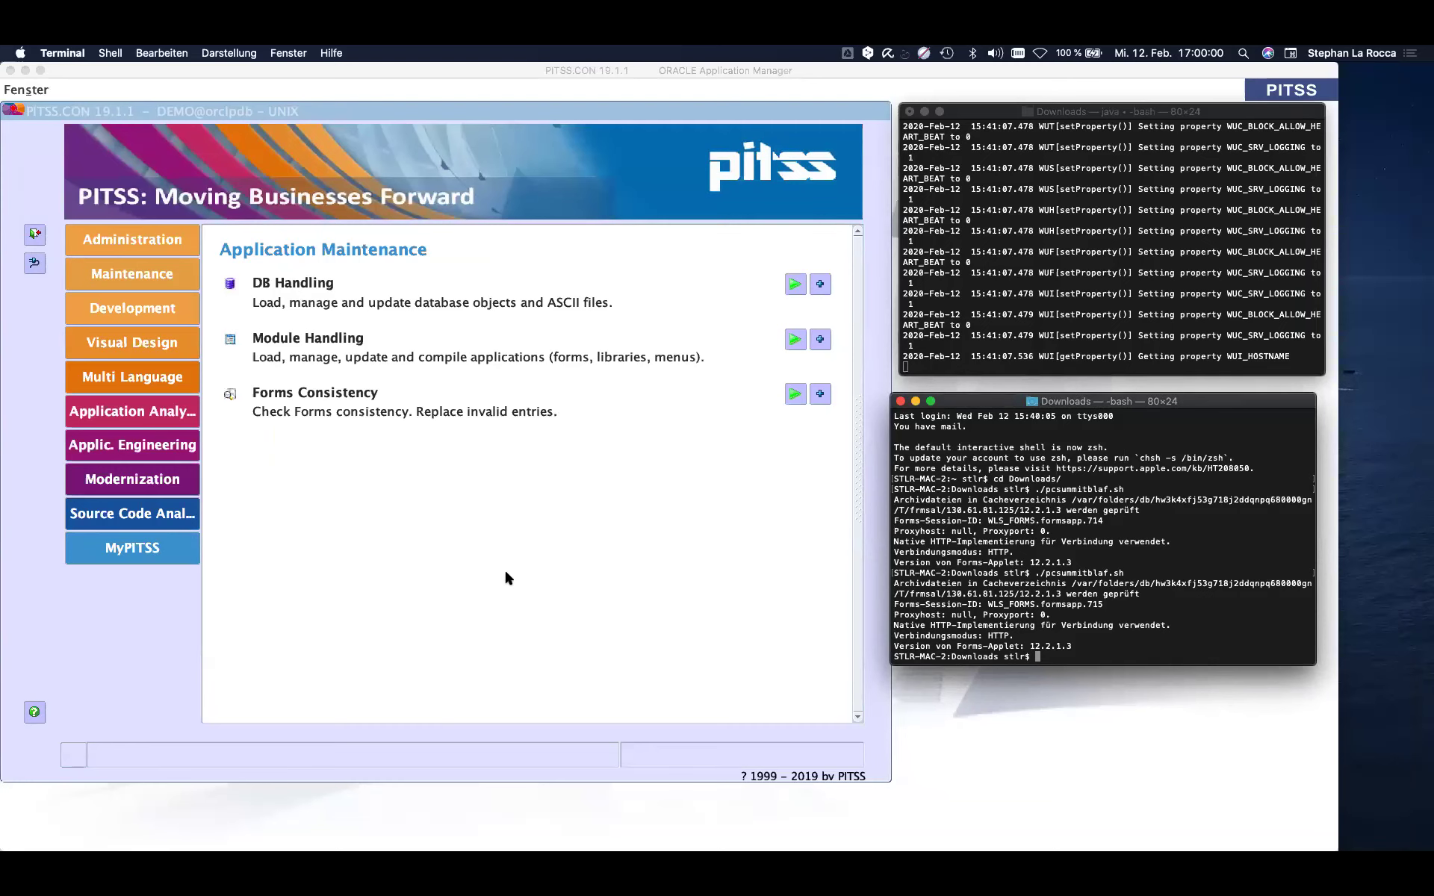
- In FormsDocs, review the ORDERS documentation, user interface mockup and its seven rule findings
{"action": "key", "text": "super+Tab"}
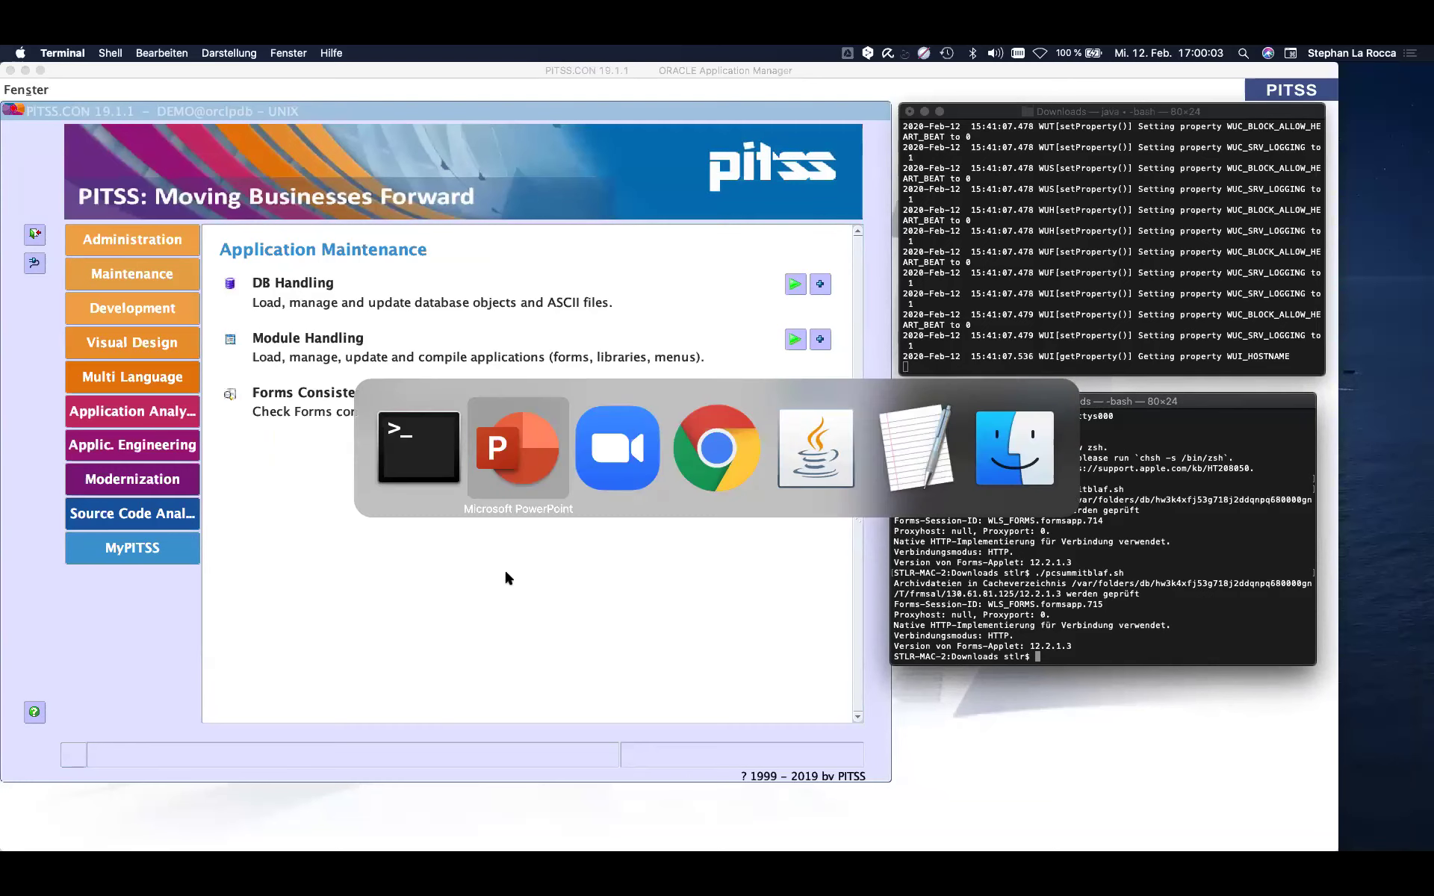
{"action": "key", "text": "super+Tab"}
{"action": "key", "text": "super+Tab"}
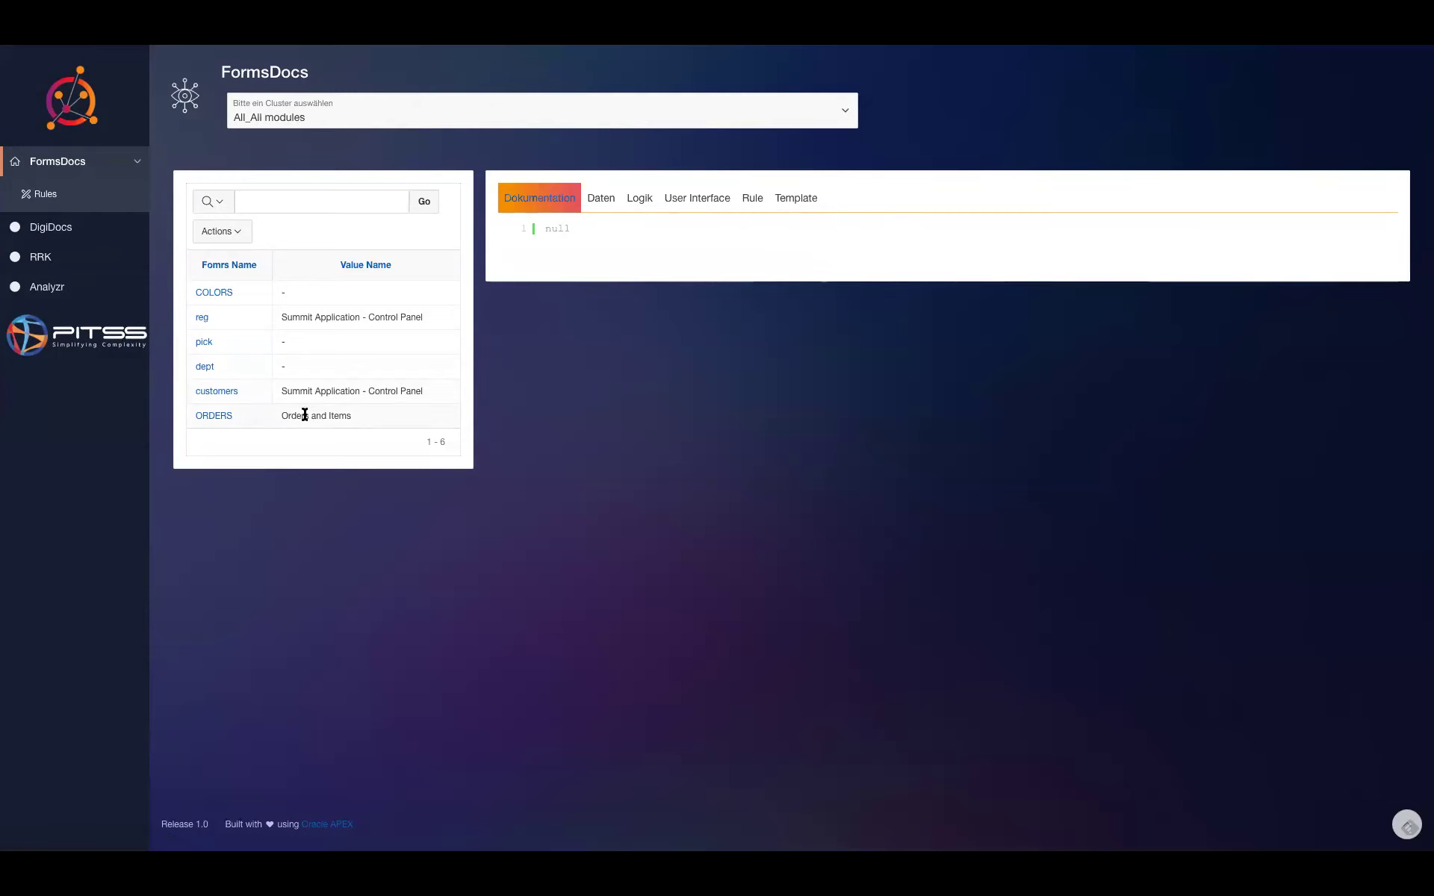
{"action": "left_click", "coordinate": [213, 417]}
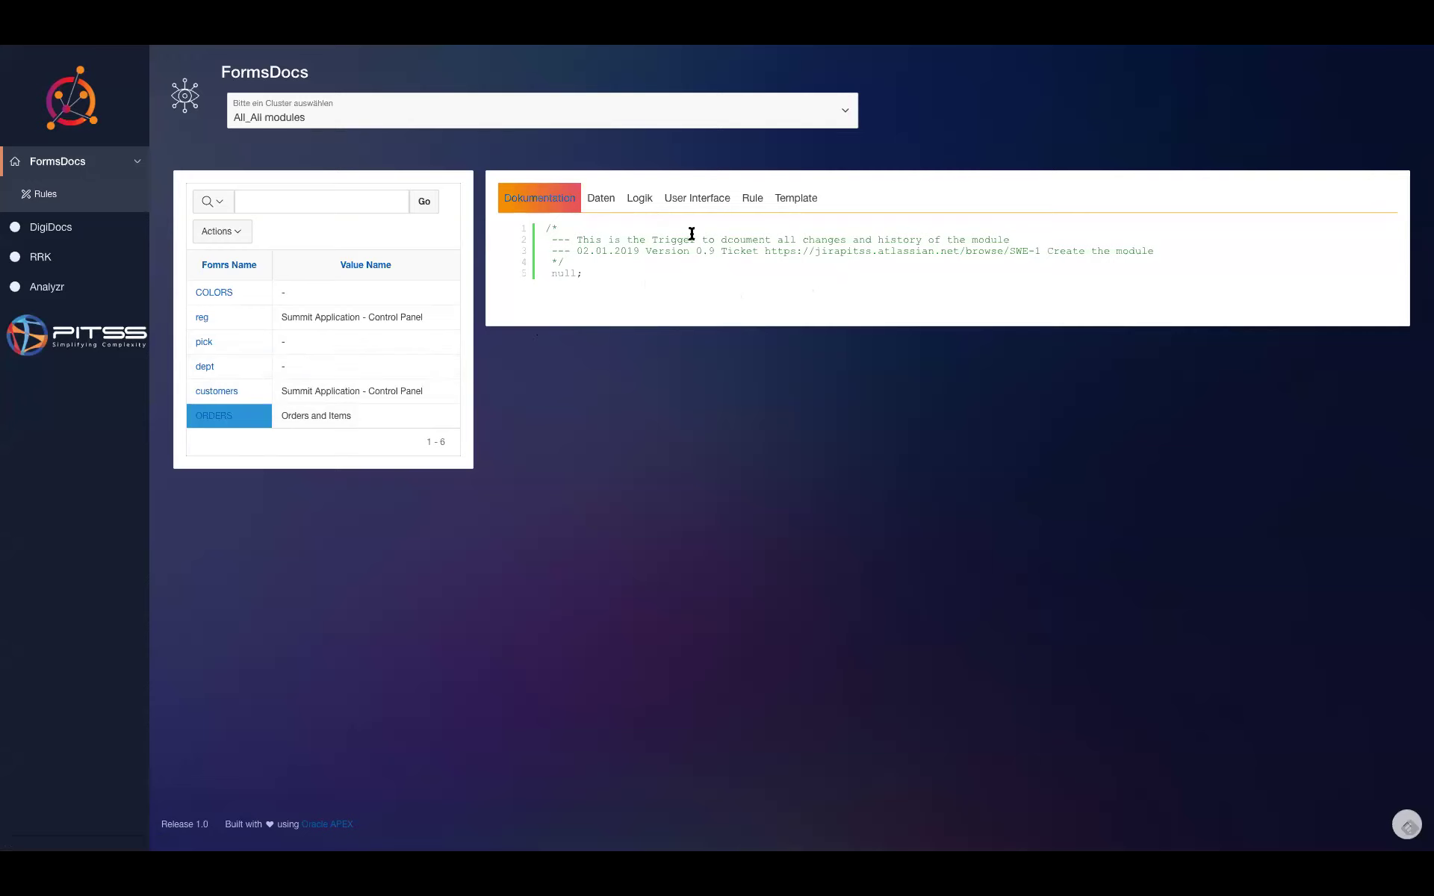
{"action": "left_click", "coordinate": [699, 200]}
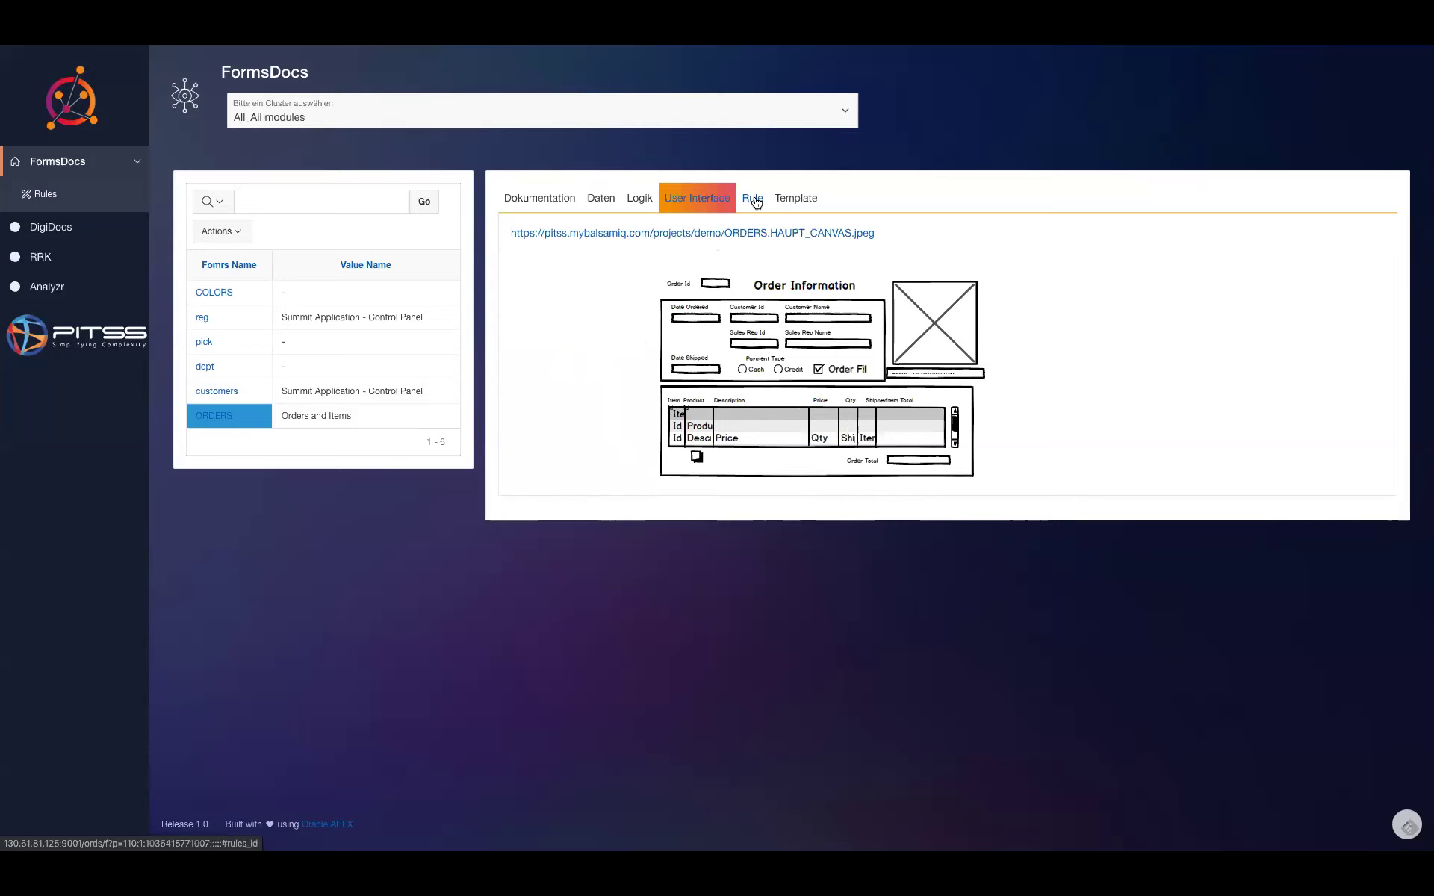
{"action": "left_click", "coordinate": [752, 199]}
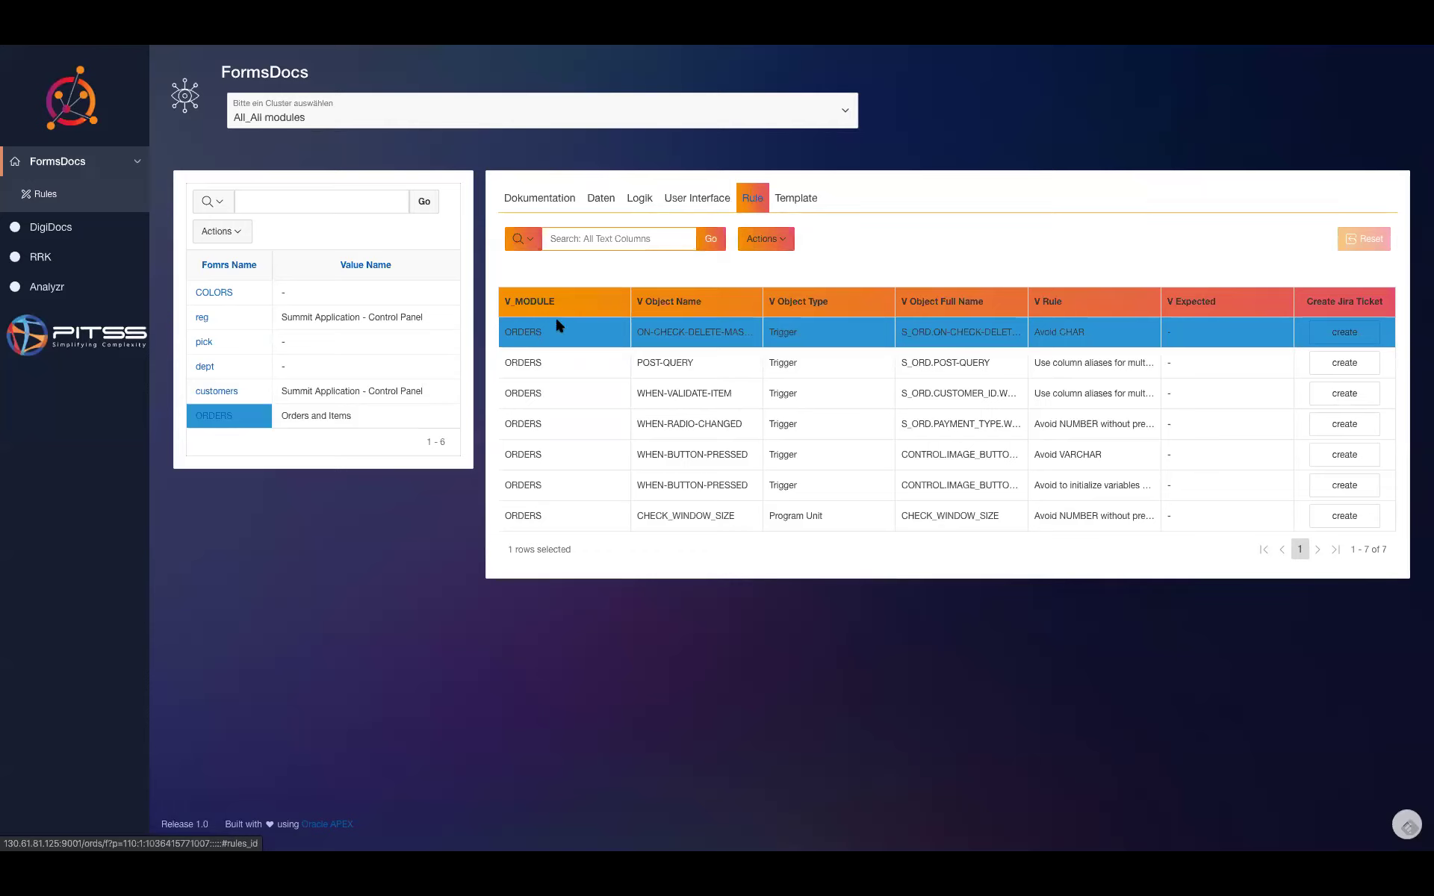
- Filter the ORDERS V Rule column to 'varchar' and start a Jira ticket for the remaining row
{"action": "left_click", "coordinate": [1075, 309]}
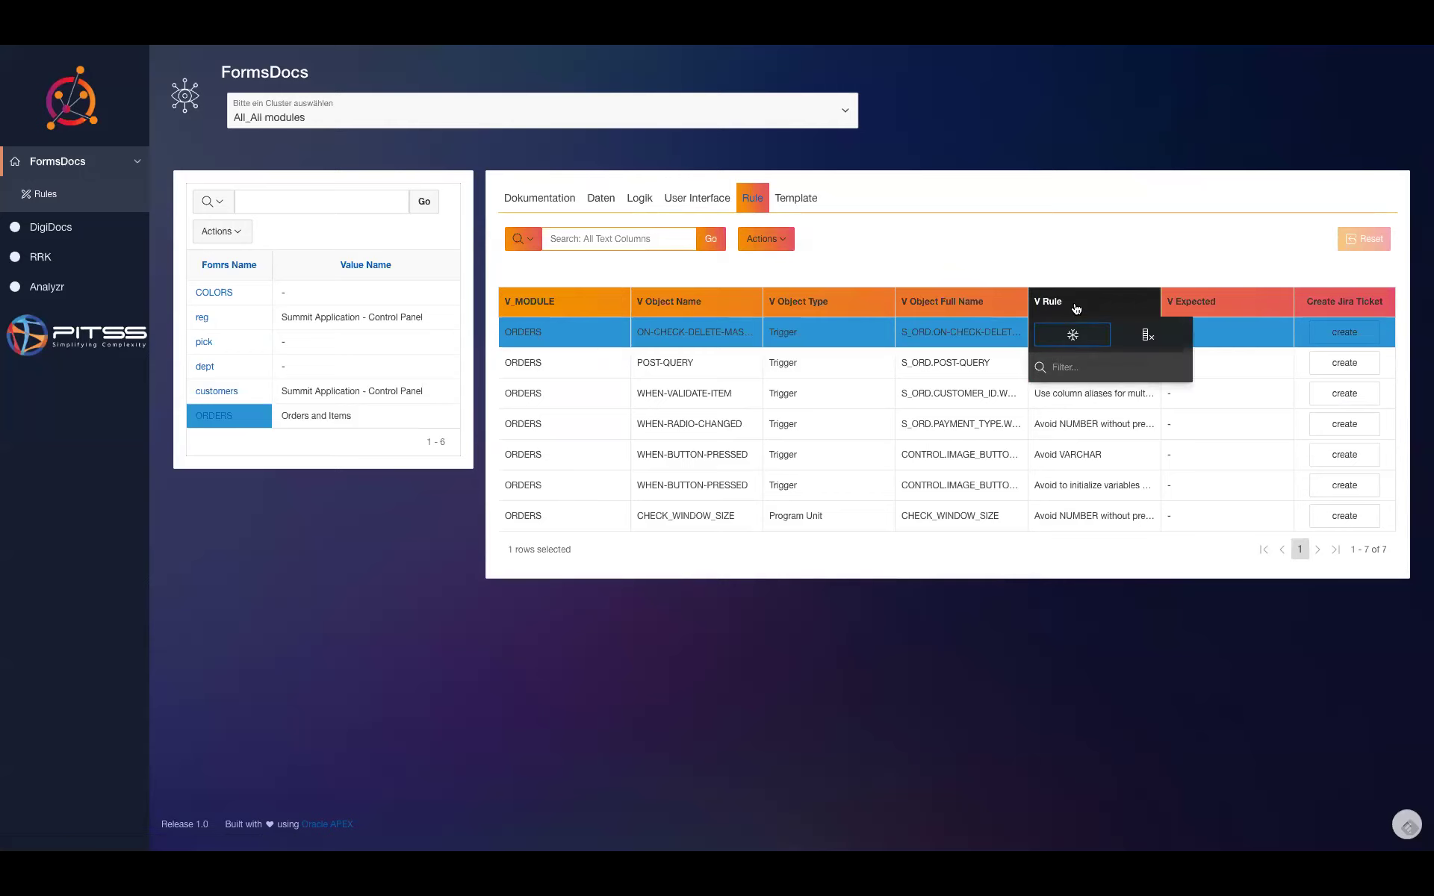
{"action": "left_click", "coordinate": [1078, 391]}
{"action": "left_click", "coordinate": [1071, 307]}
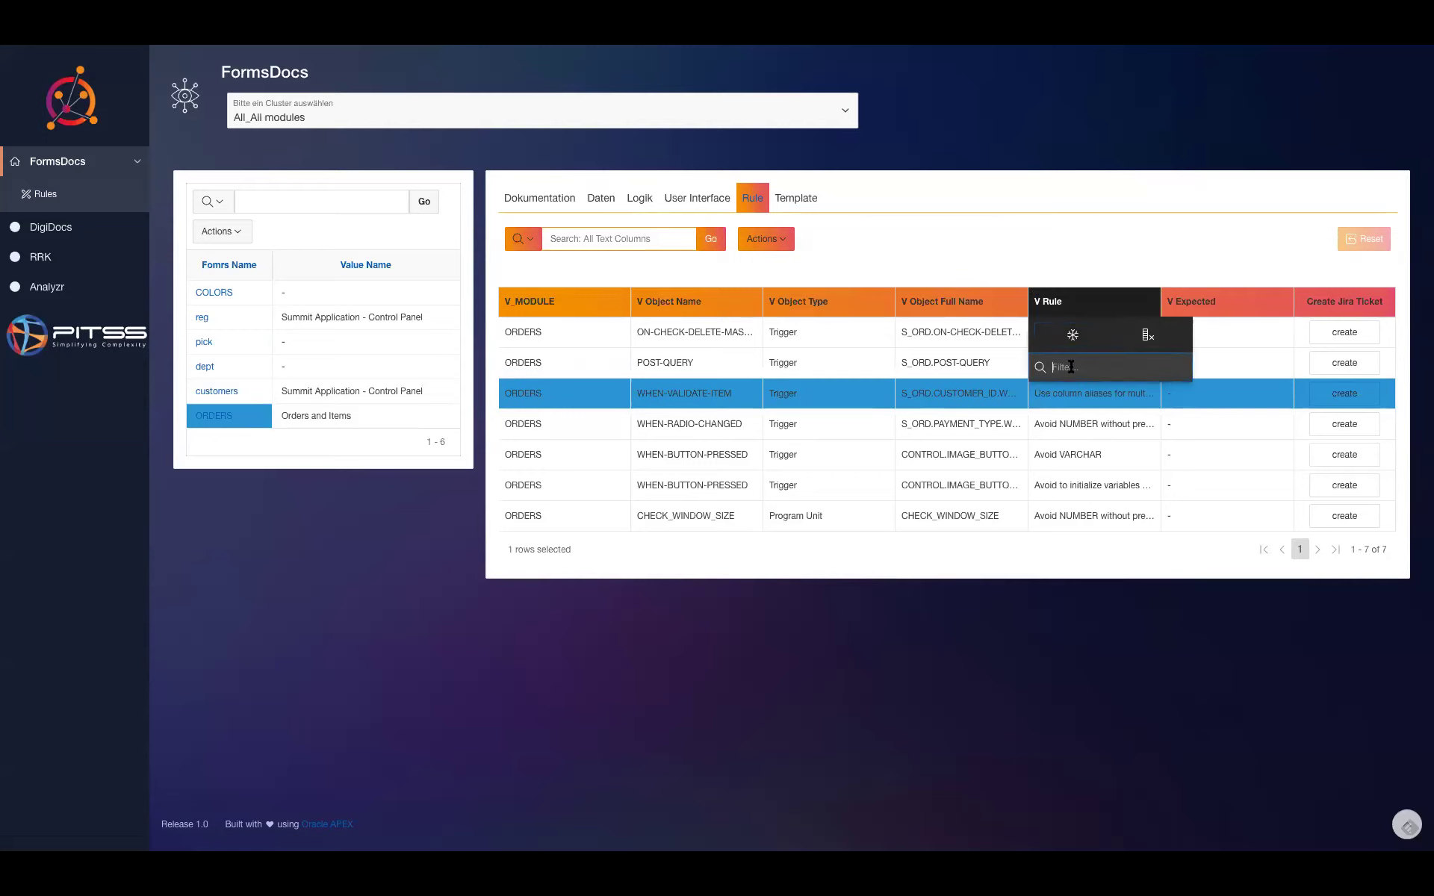
{"action": "type", "text": "varchar"}
{"action": "key", "text": "Return"}
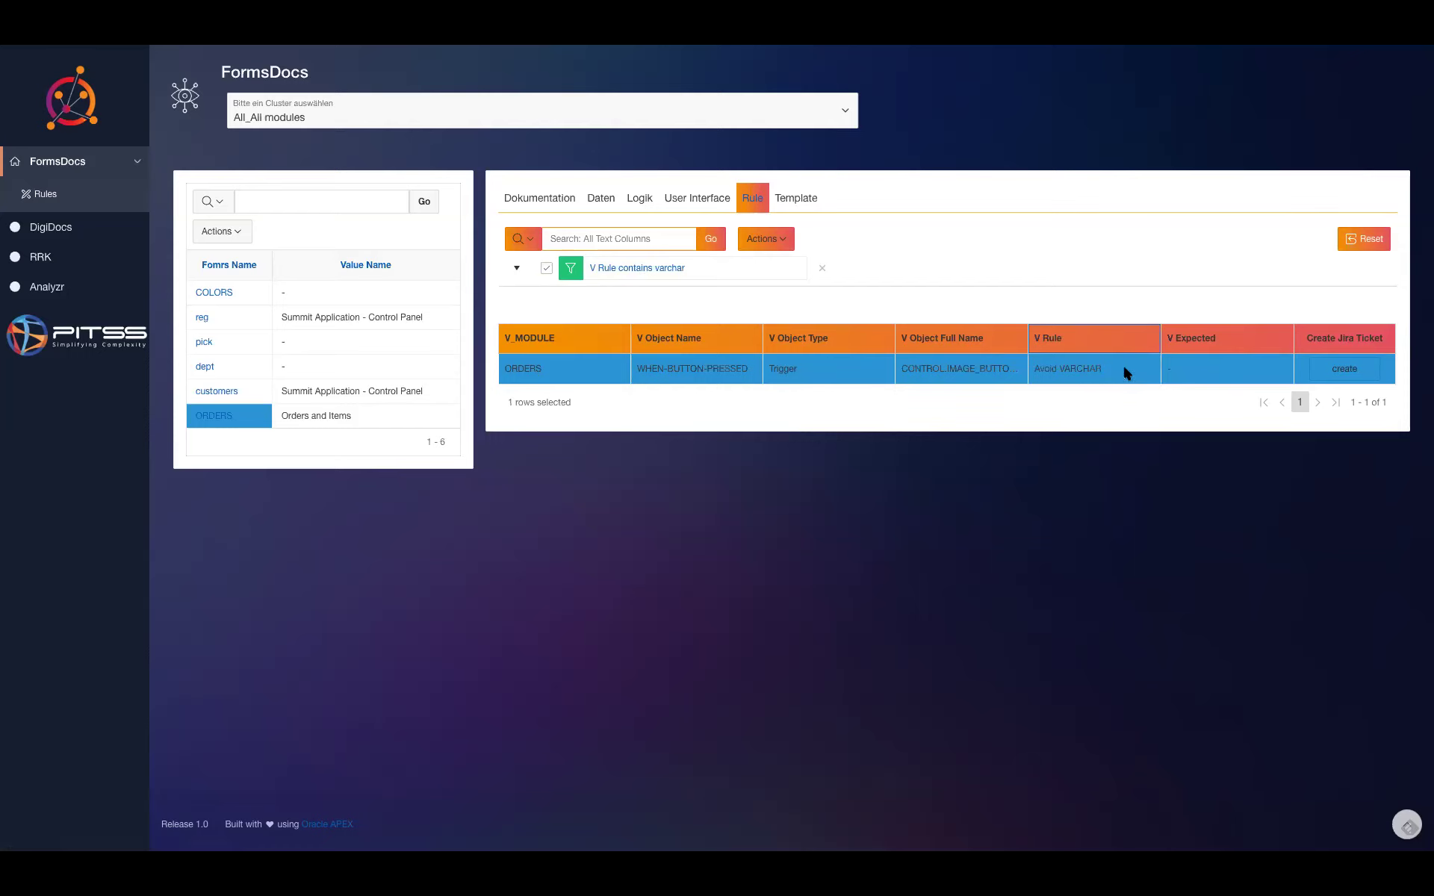
{"action": "left_click", "coordinate": [1341, 369]}
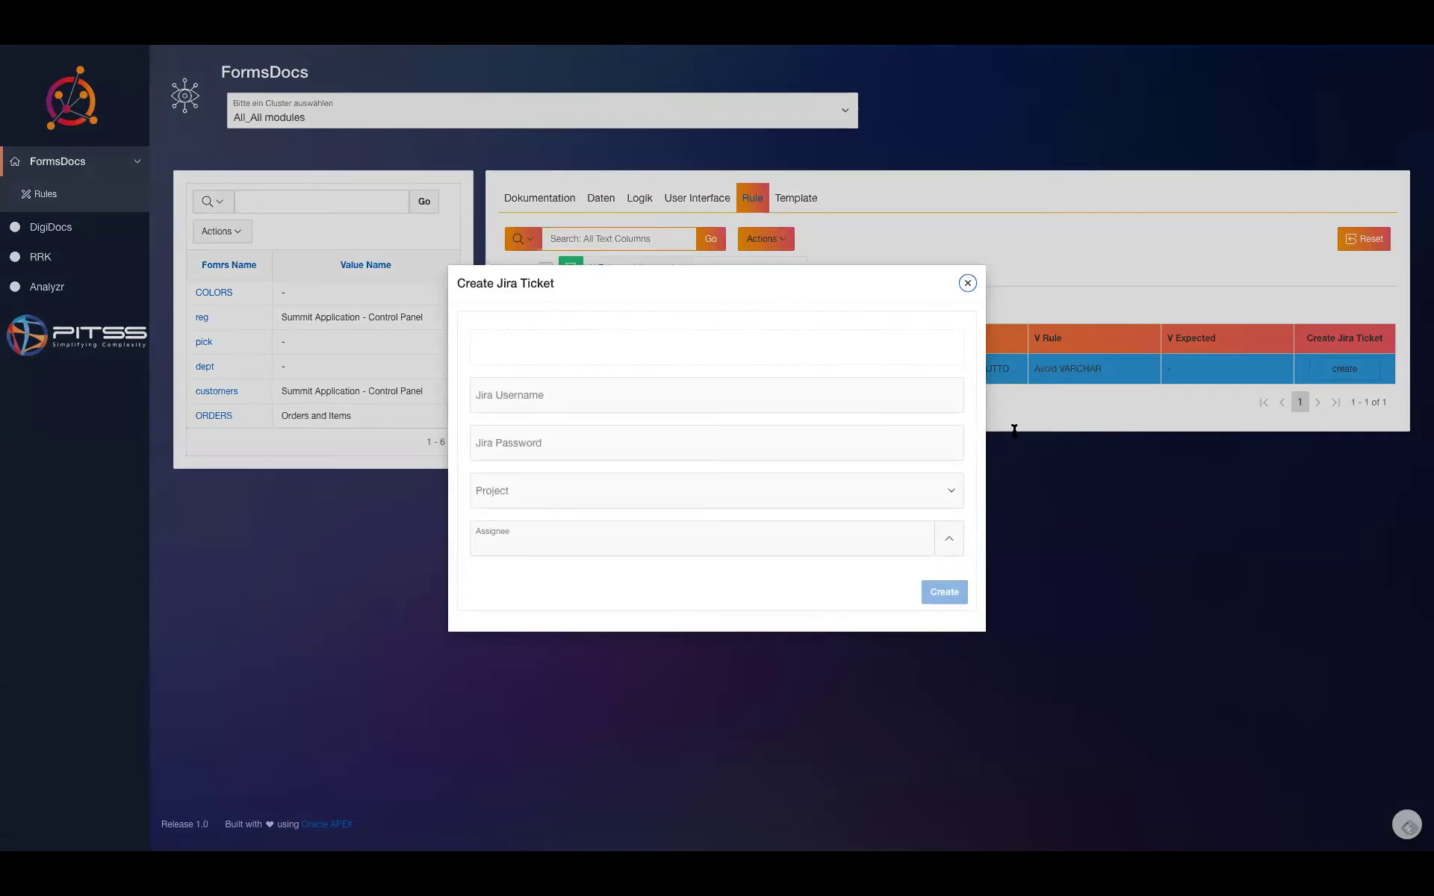
- Enter the Jira account username and password so the Jira projects load
{"action": "left_click", "coordinate": [575, 393]}
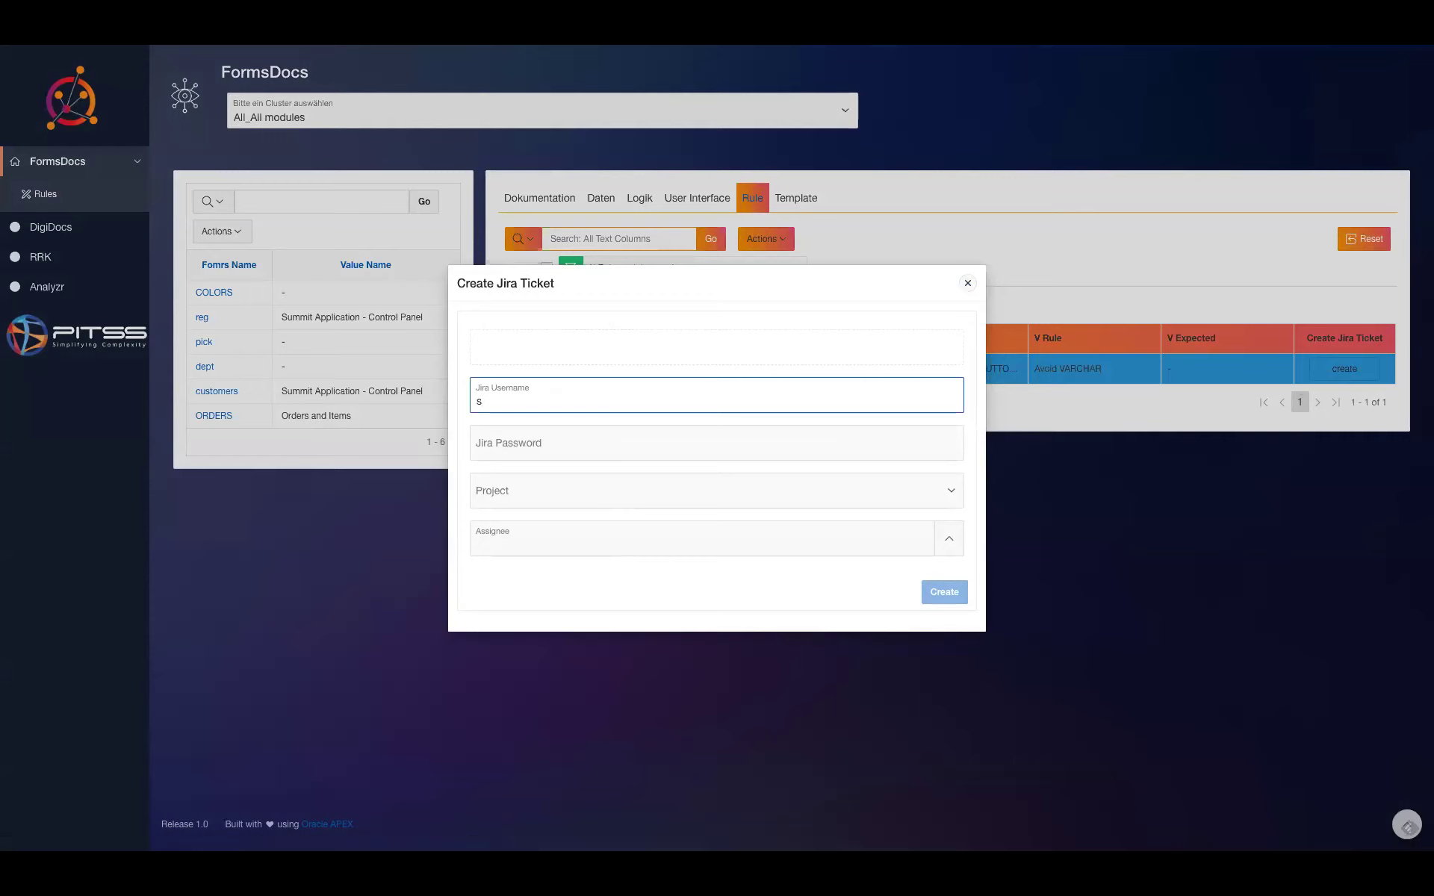
{"action": "key", "text": "Tab"}
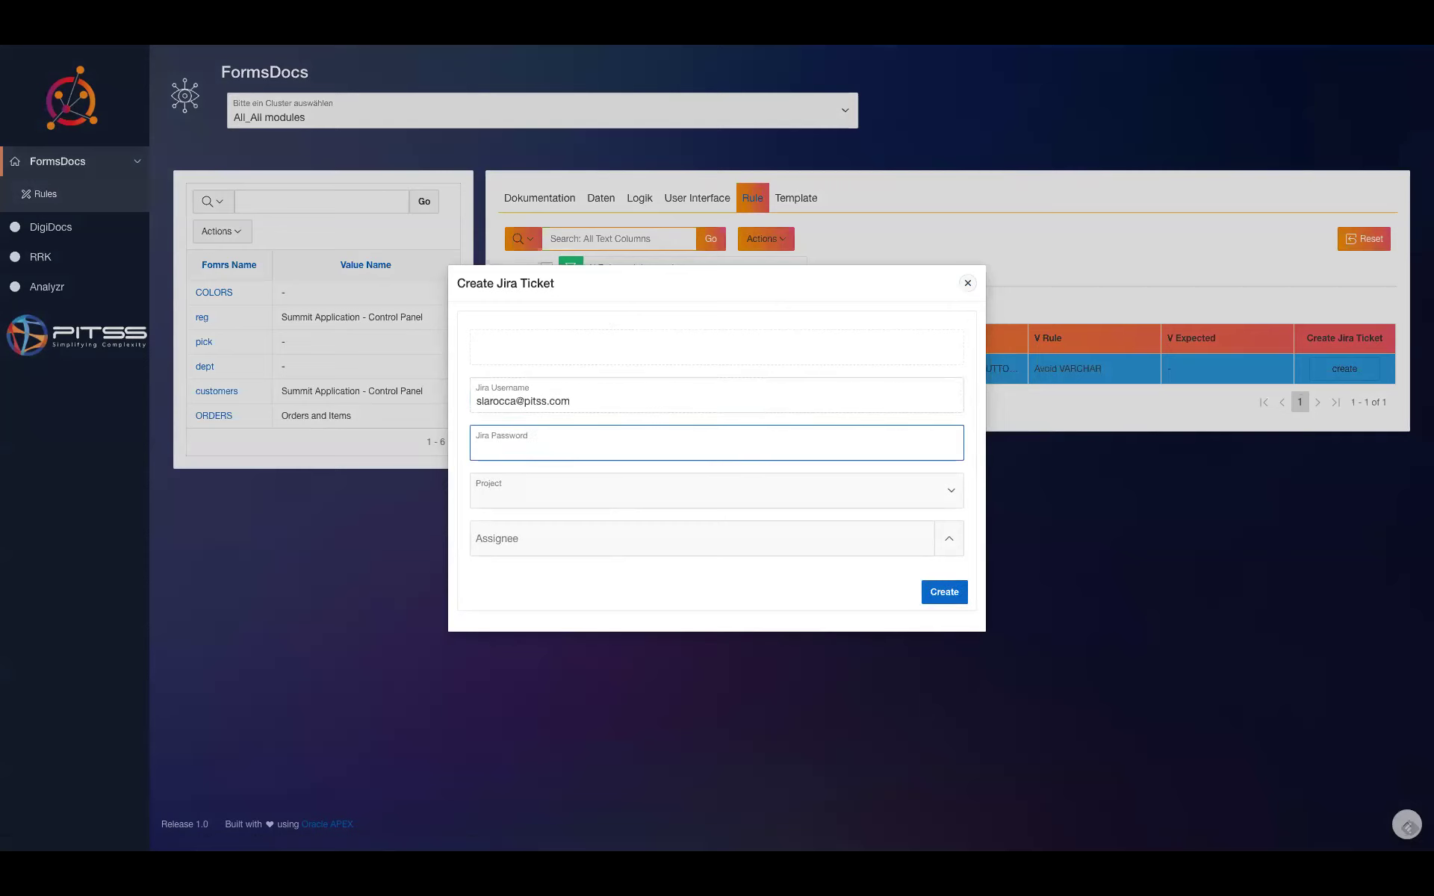
{"action": "key", "text": "super+Tab"}
{"action": "key", "text": "super+Tab"}
{"action": "key", "text": "super+Tab"}
{"action": "key", "text": "super+Tab"}
{"action": "key", "text": "super+Tab"}
{"action": "key", "text": "Escape"}
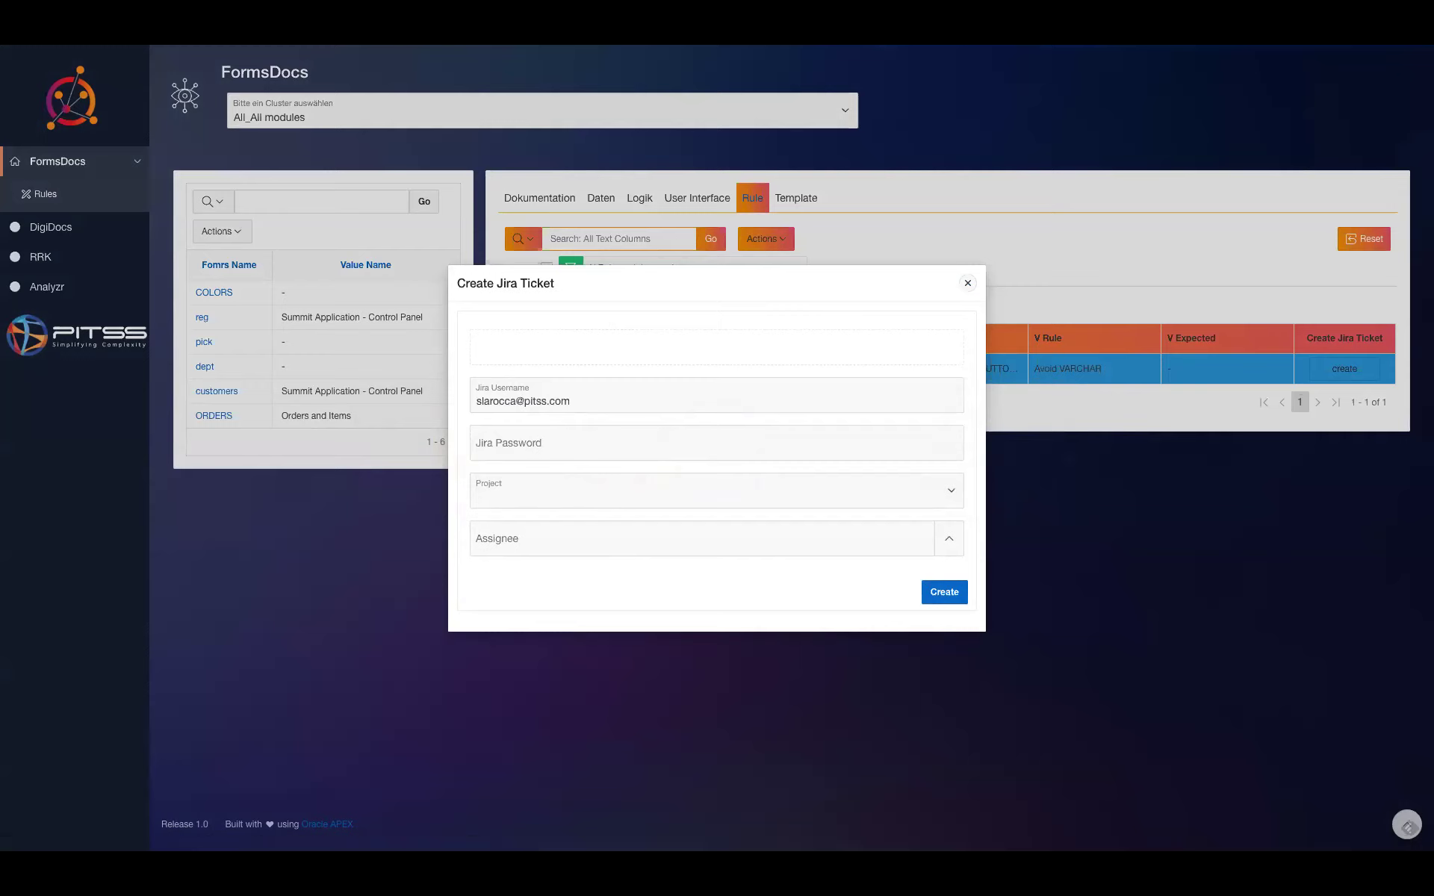
{"action": "left_click", "coordinate": [531, 451]}
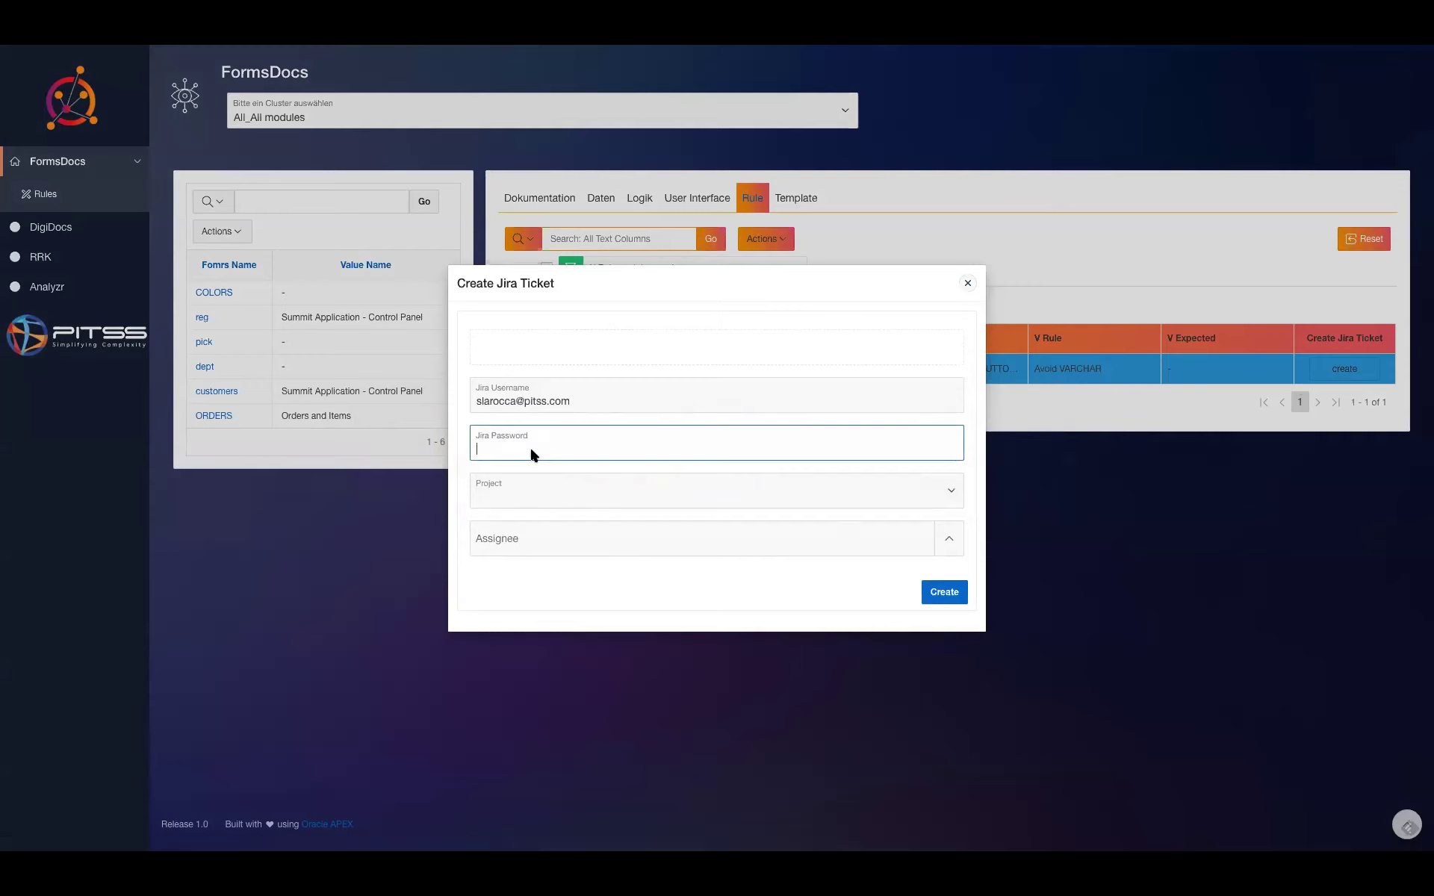
{"action": "key", "text": "ctrl+v"}
{"action": "left_click", "coordinate": [605, 401]}
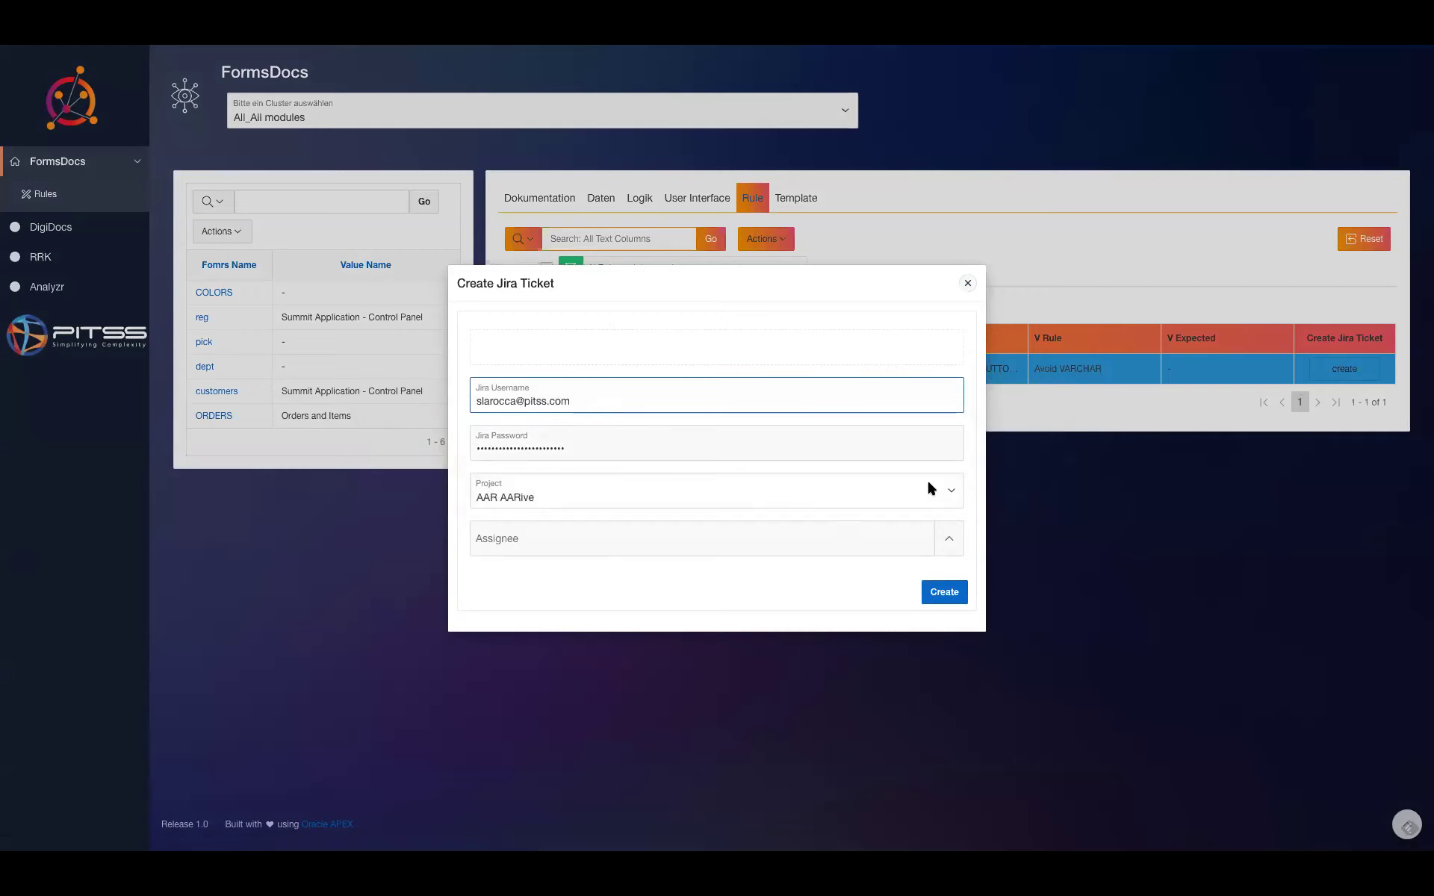
- Create the ticket in Demo Test Integration, assigned to the user's own account
{"action": "left_click", "coordinate": [926, 484]}
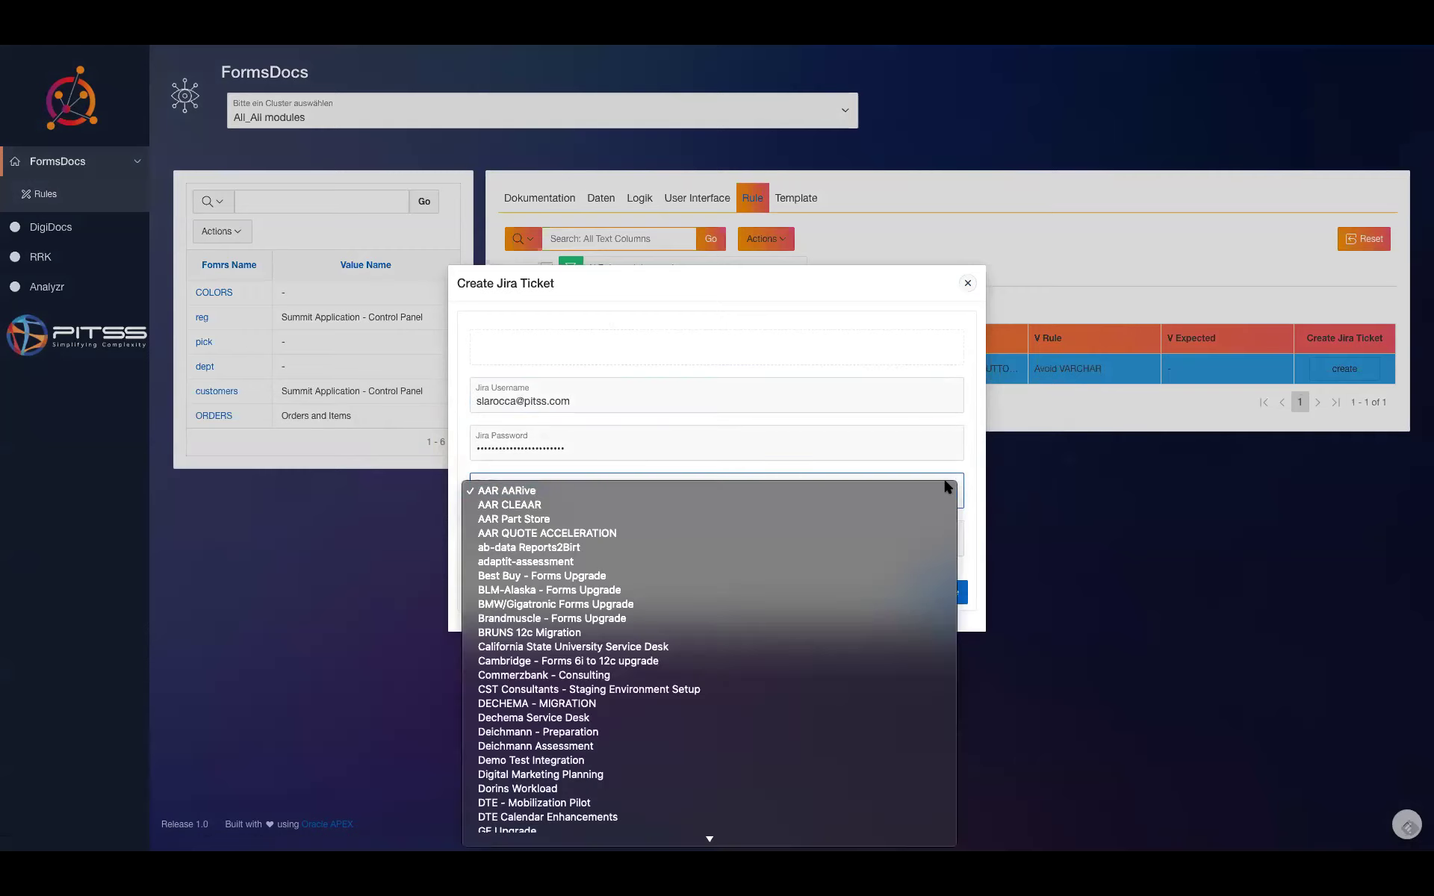
{"action": "left_click", "coordinate": [560, 759]}
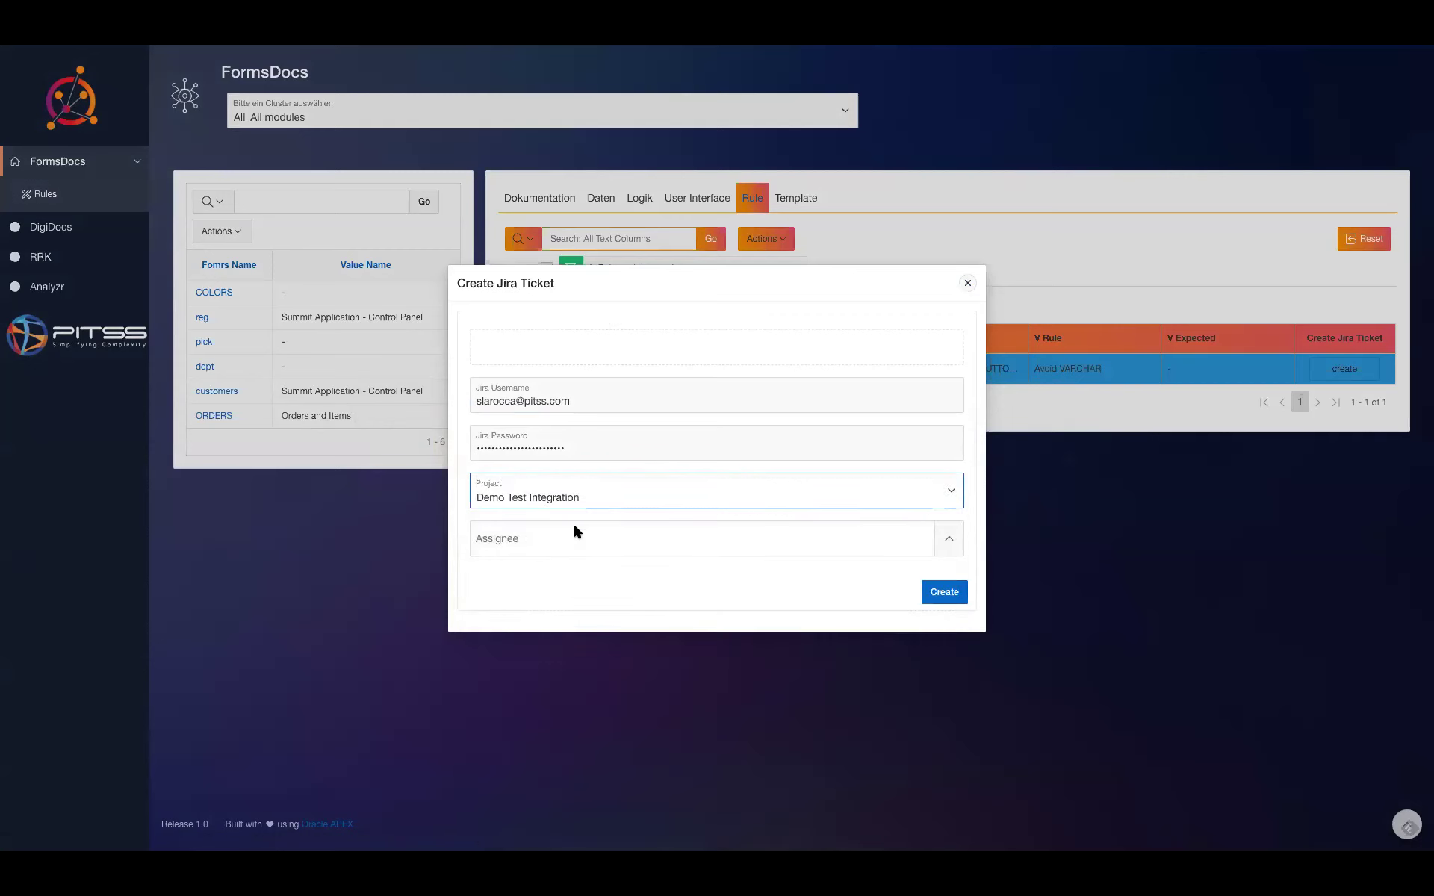
{"action": "left_click", "coordinate": [898, 540]}
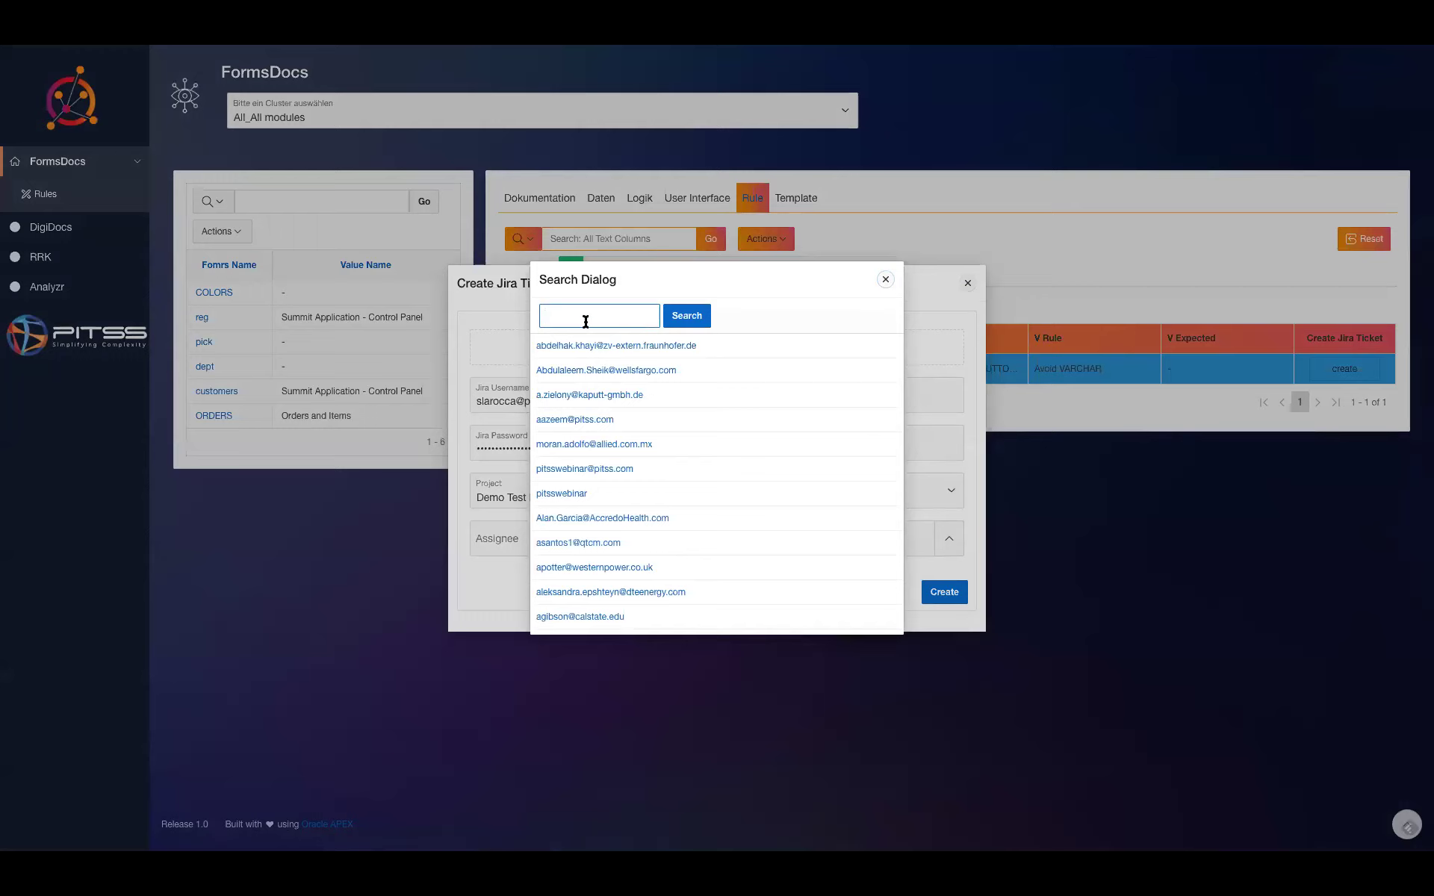
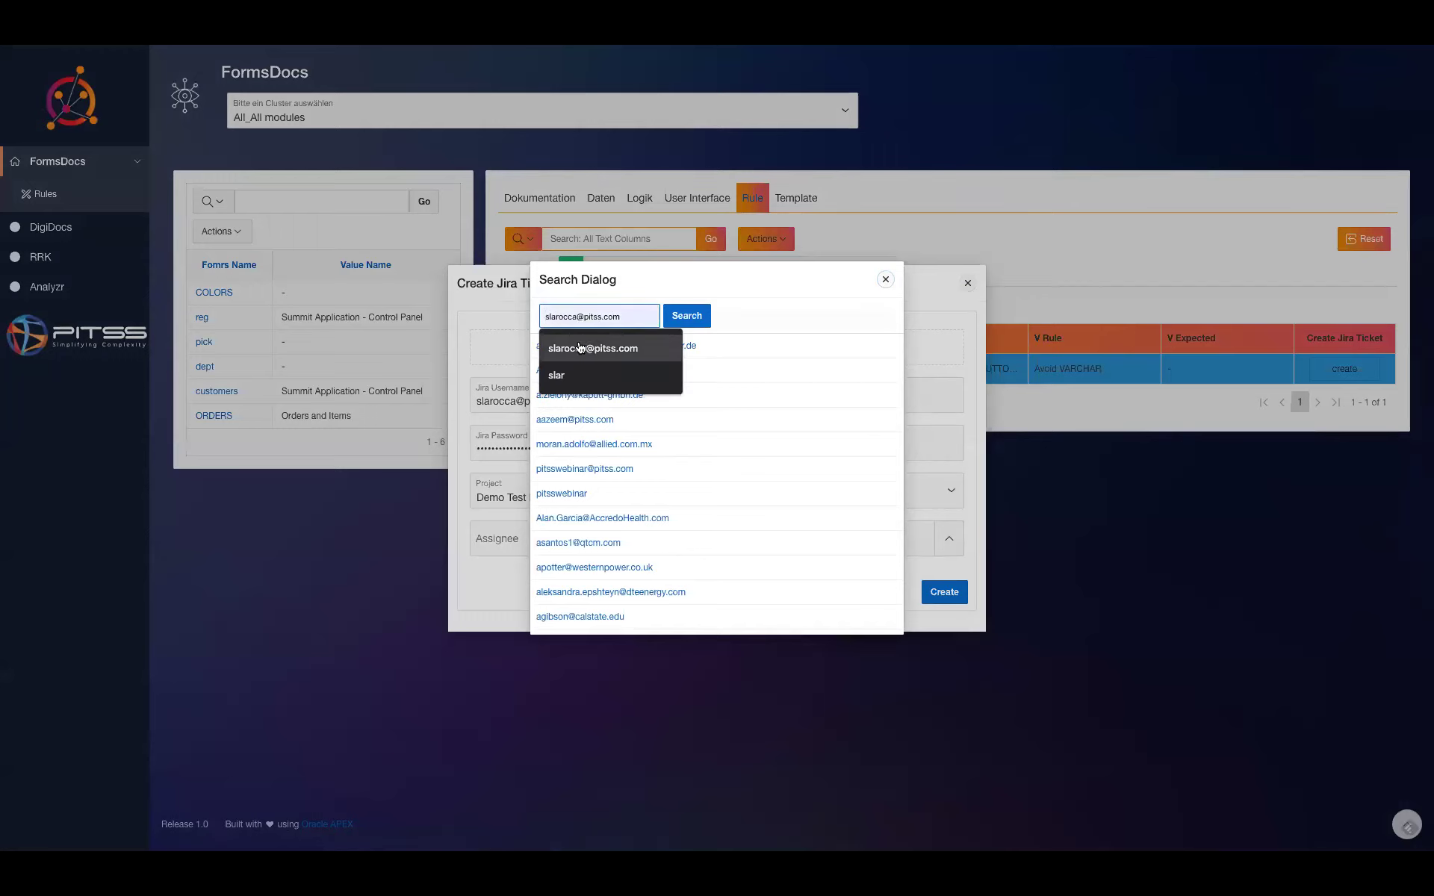
{"action": "left_click", "coordinate": [580, 348]}
{"action": "left_click", "coordinate": [698, 316]}
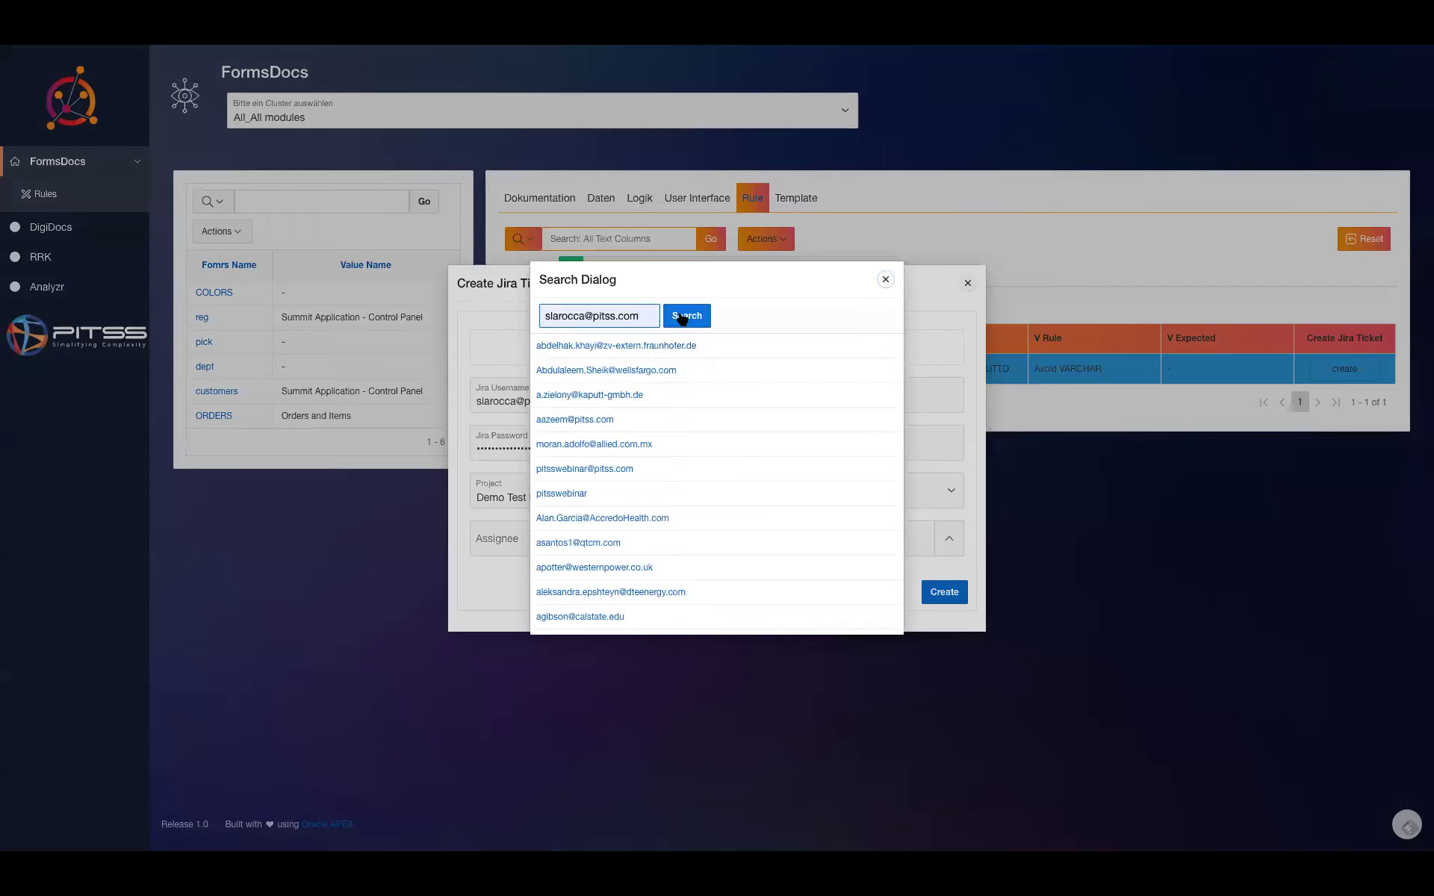
{"action": "left_click", "coordinate": [598, 345]}
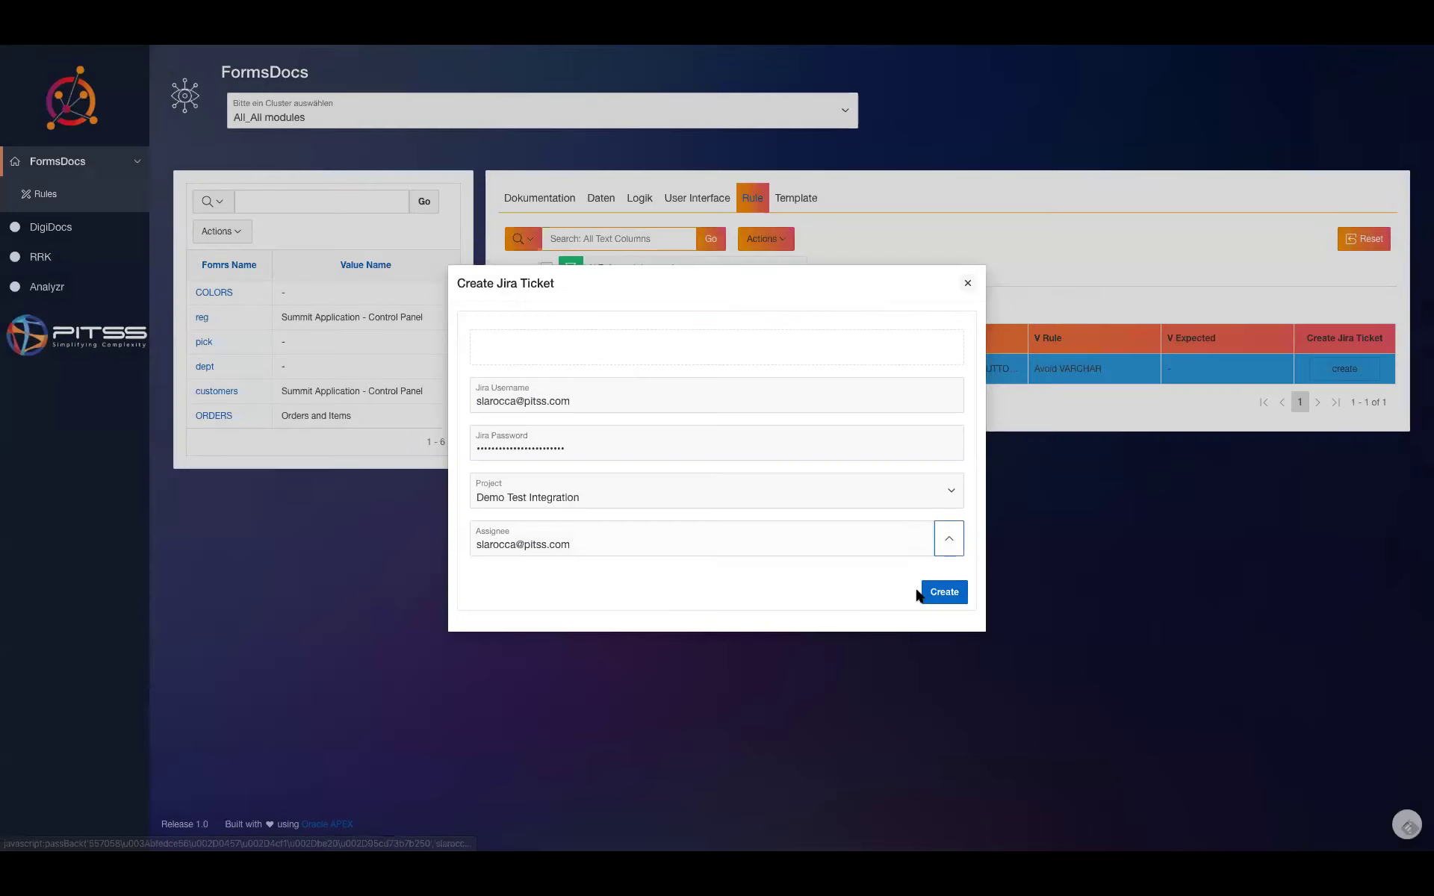
{"action": "left_click", "coordinate": [952, 591]}
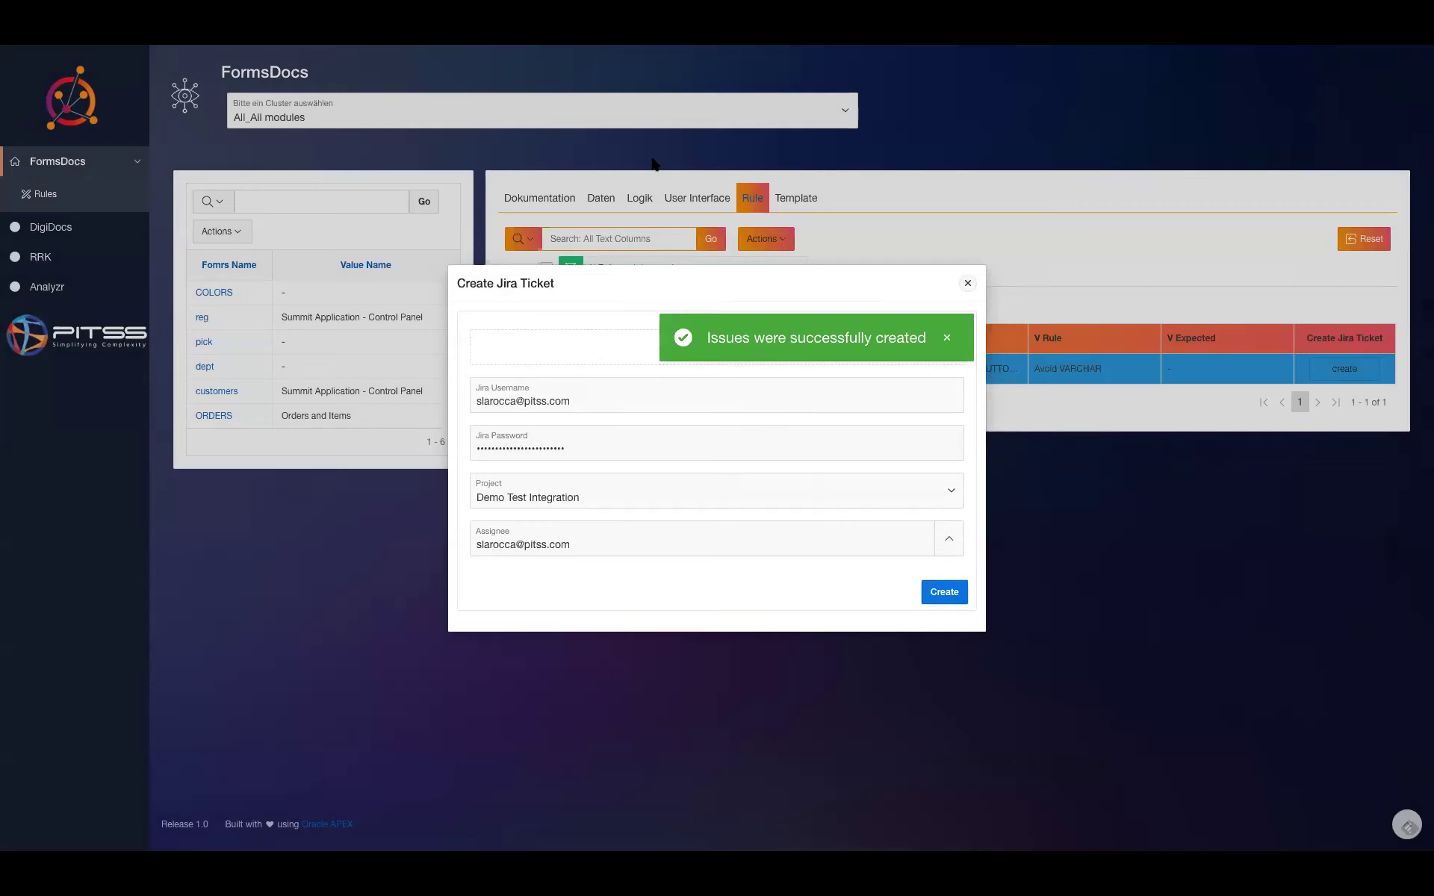
- On the Jira board, open SWE-8 and post the comment 'Ok'
{"action": "mouse_move", "coordinate": [374, 49]}
{"action": "left_click", "coordinate": [448, 53]}
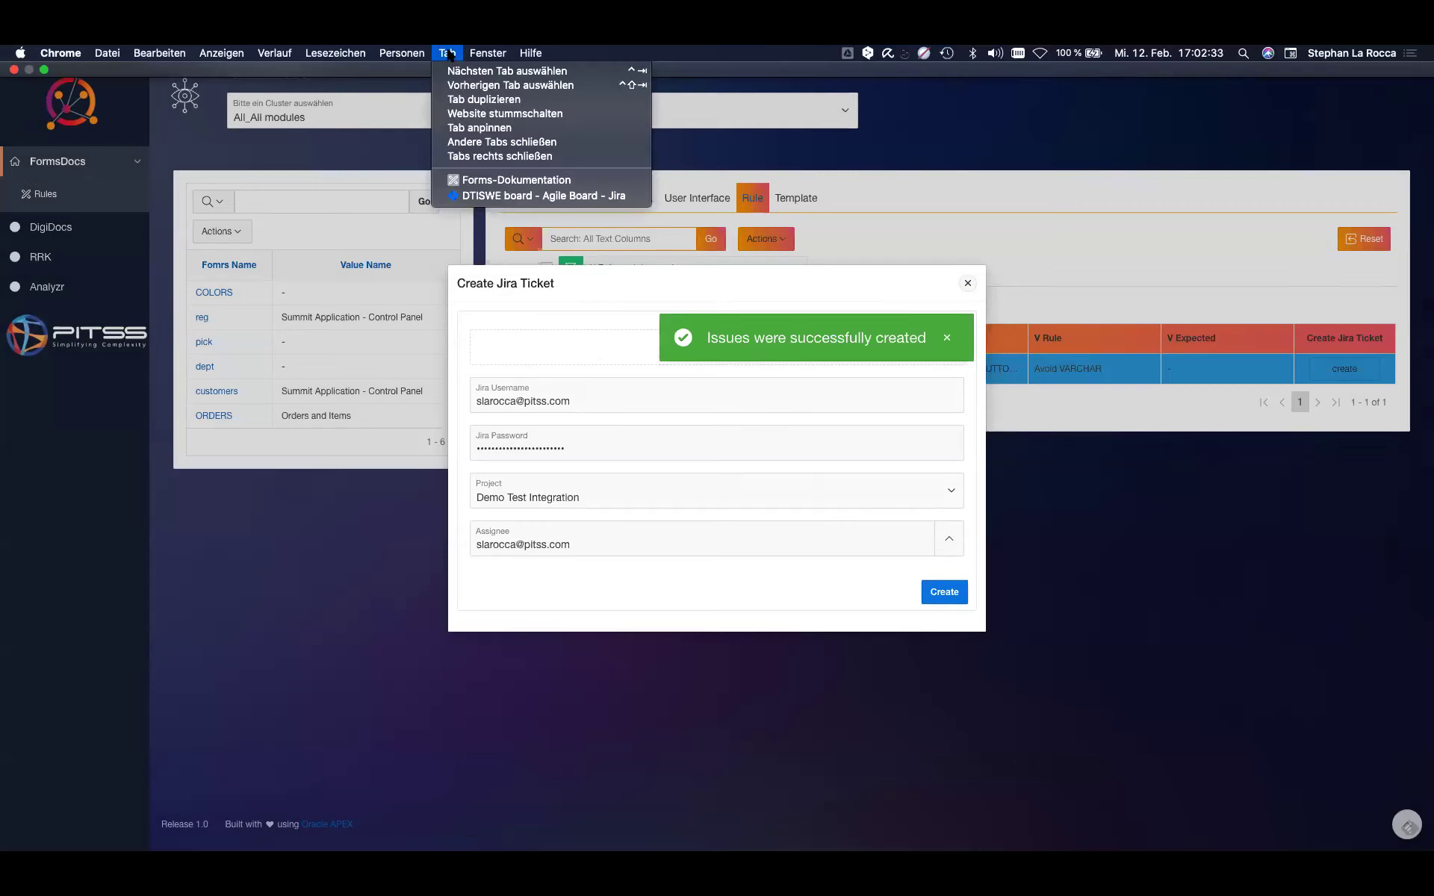
{"action": "left_click", "coordinate": [490, 197]}
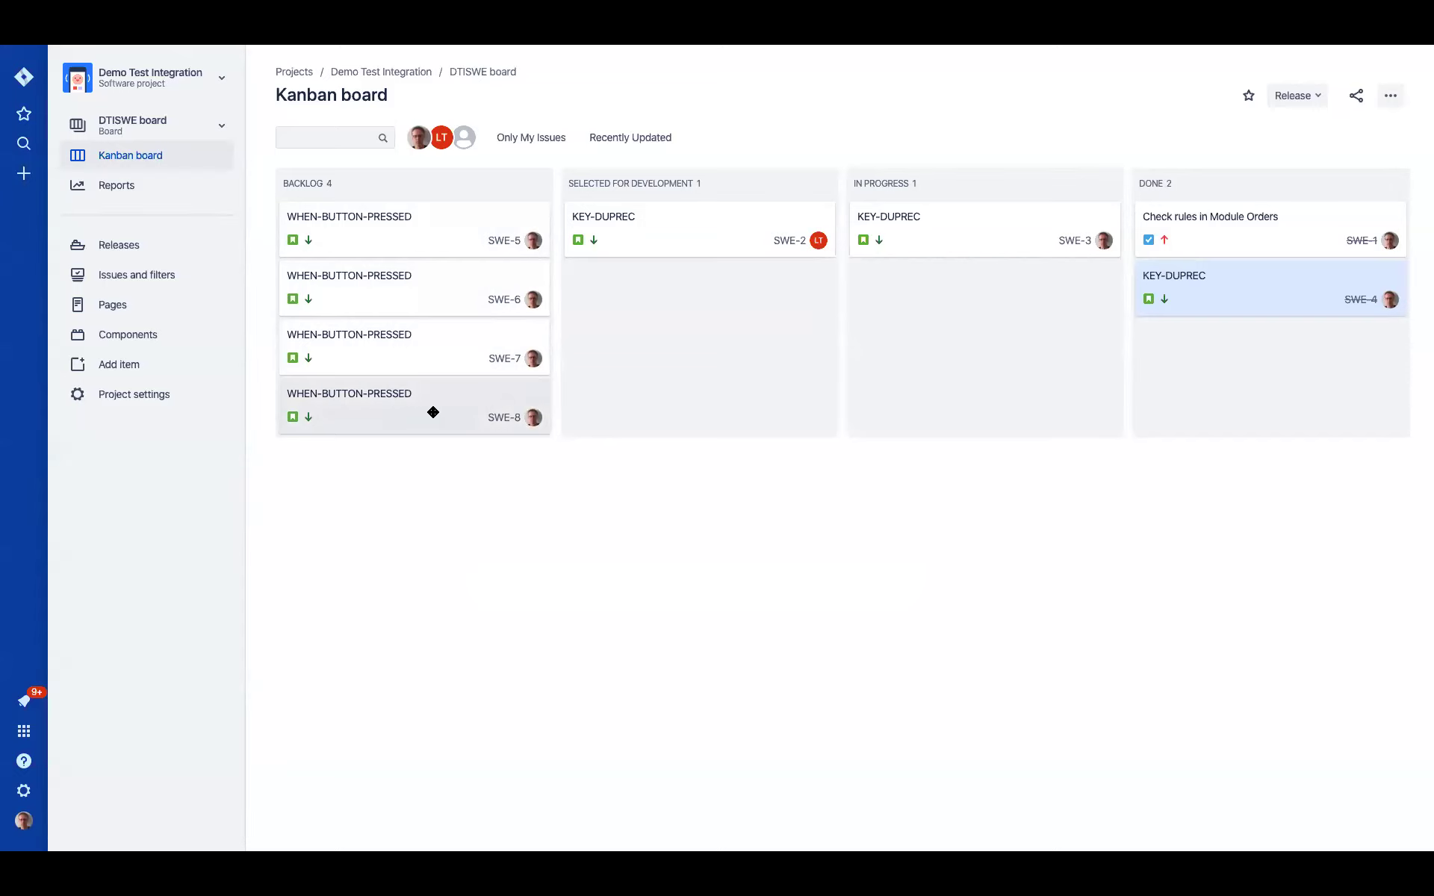
{"action": "left_click", "coordinate": [341, 396]}
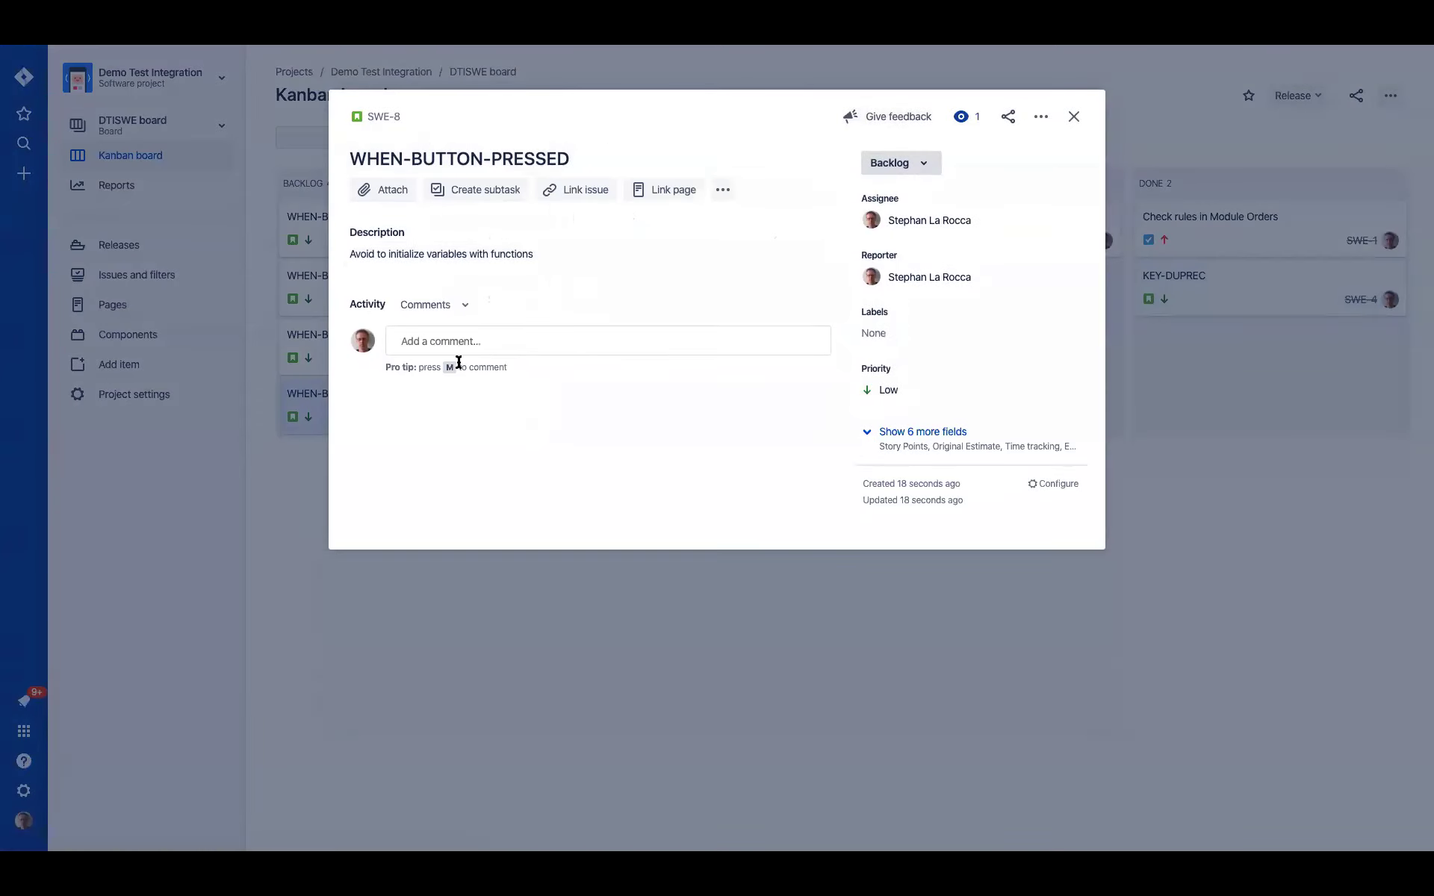
{"action": "left_click", "coordinate": [458, 341]}
{"action": "type", "text": "Ok lets strt"}
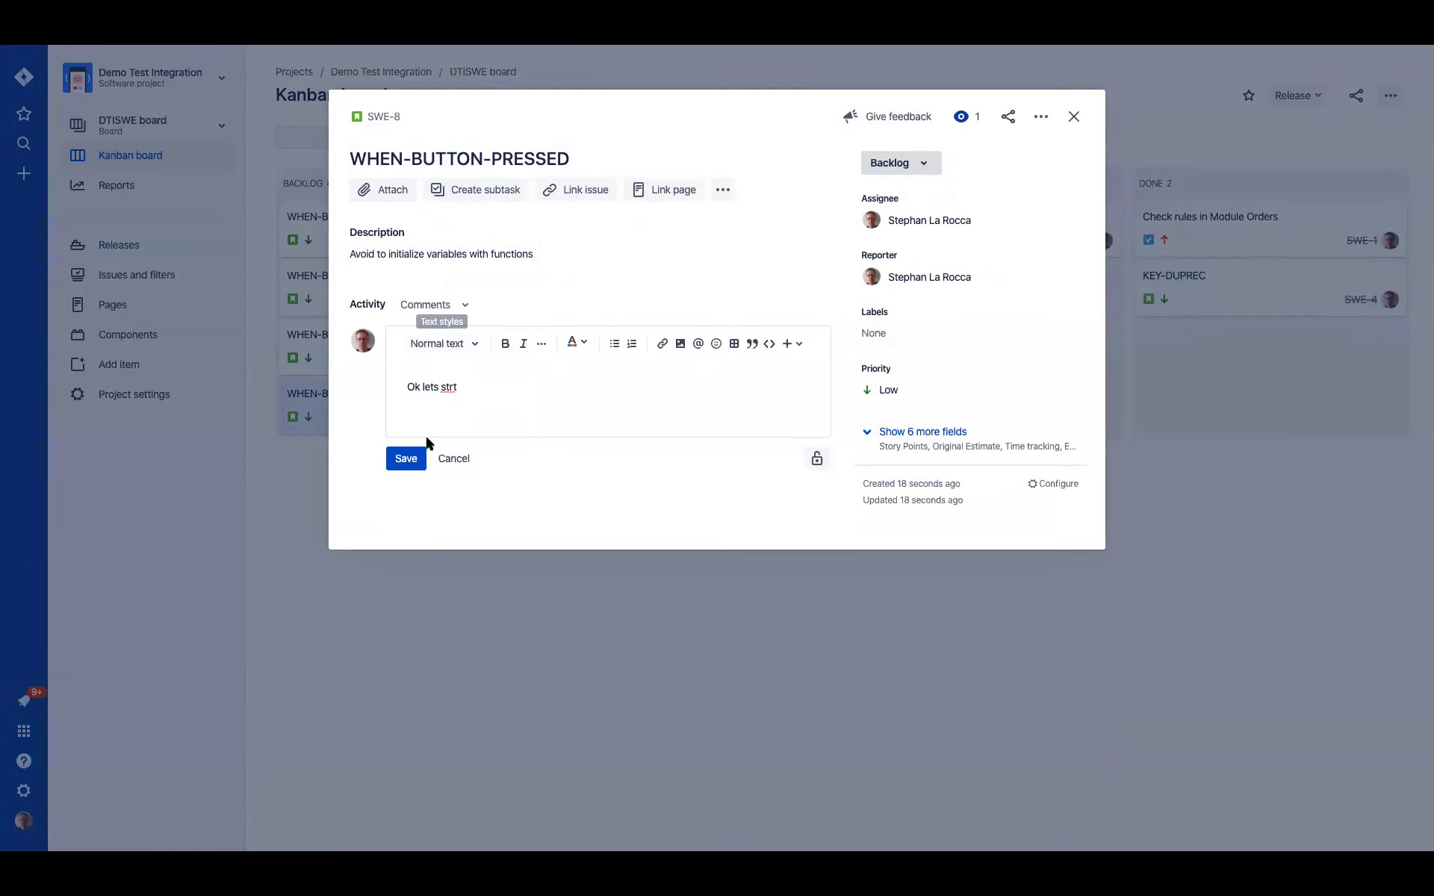
{"action": "left_click", "coordinate": [407, 457]}
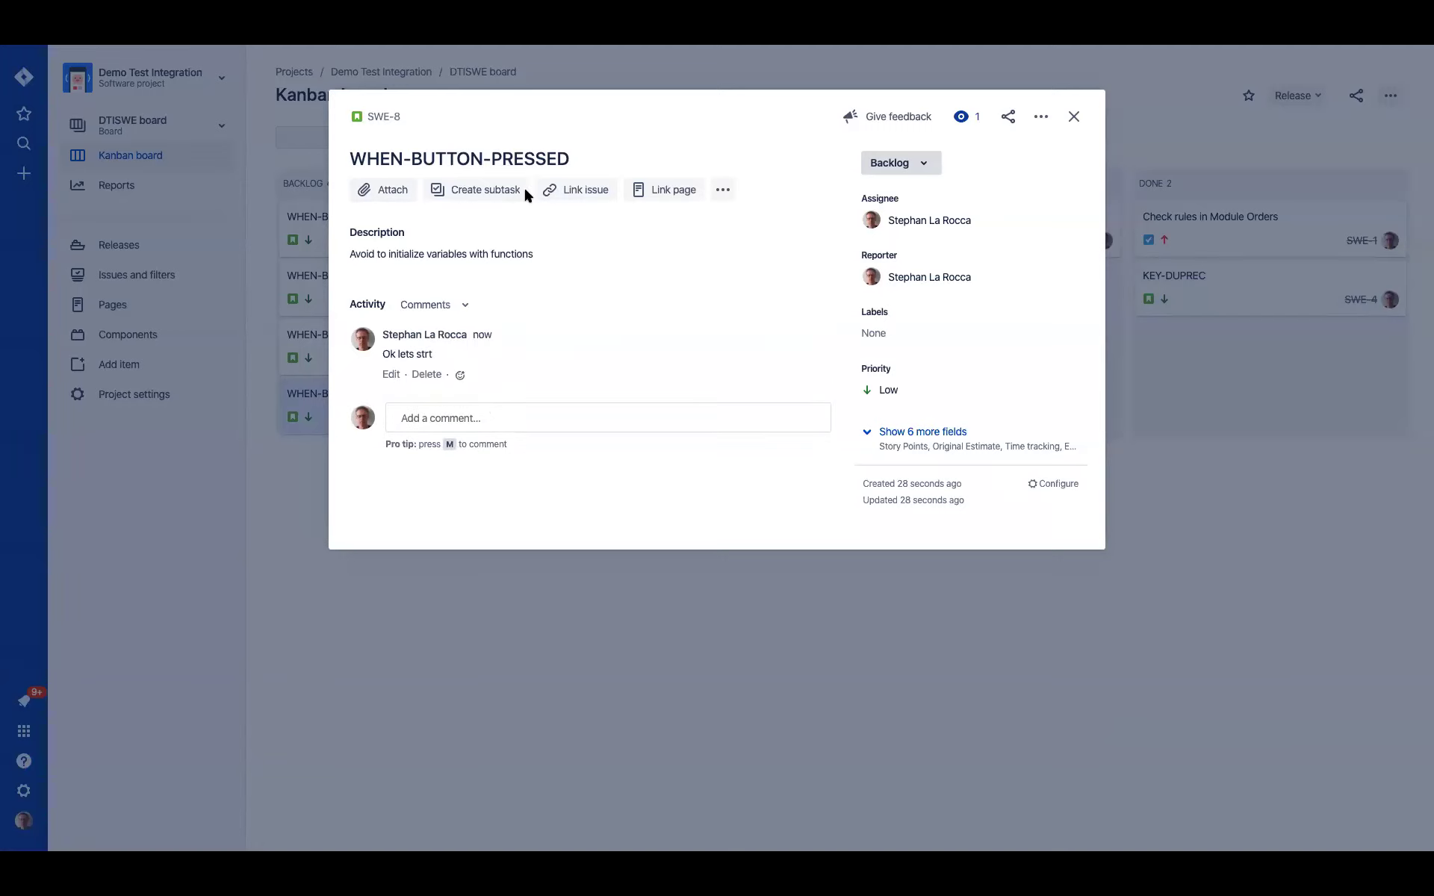
- Move SWE-8 into In Progress and return to PITSS.CON
{"action": "left_click", "coordinate": [1074, 117]}
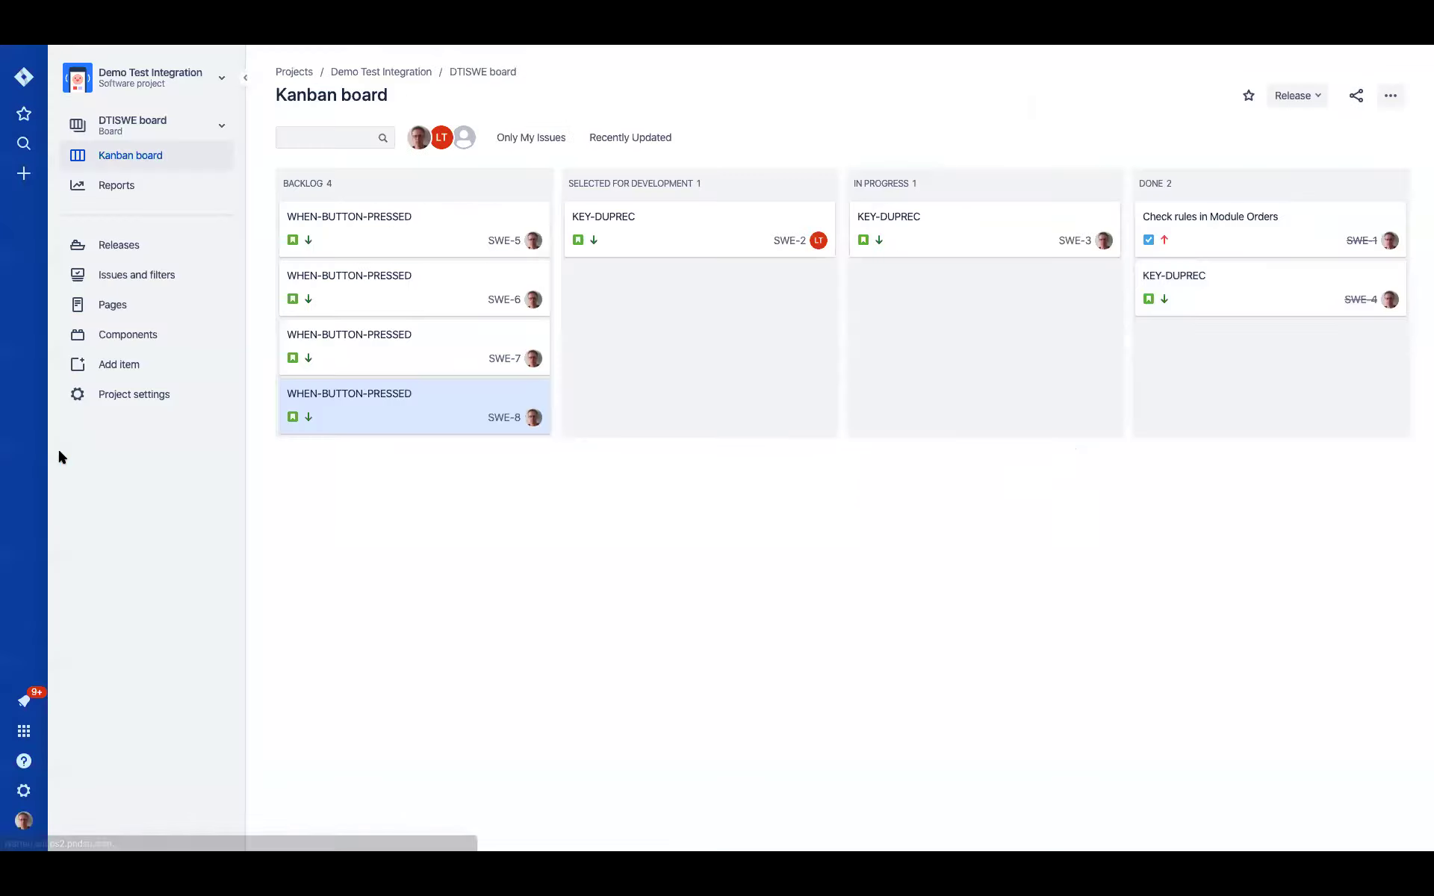
{"action": "left_click_drag", "start_coordinate": [368, 408], "coordinate": [925, 262]}
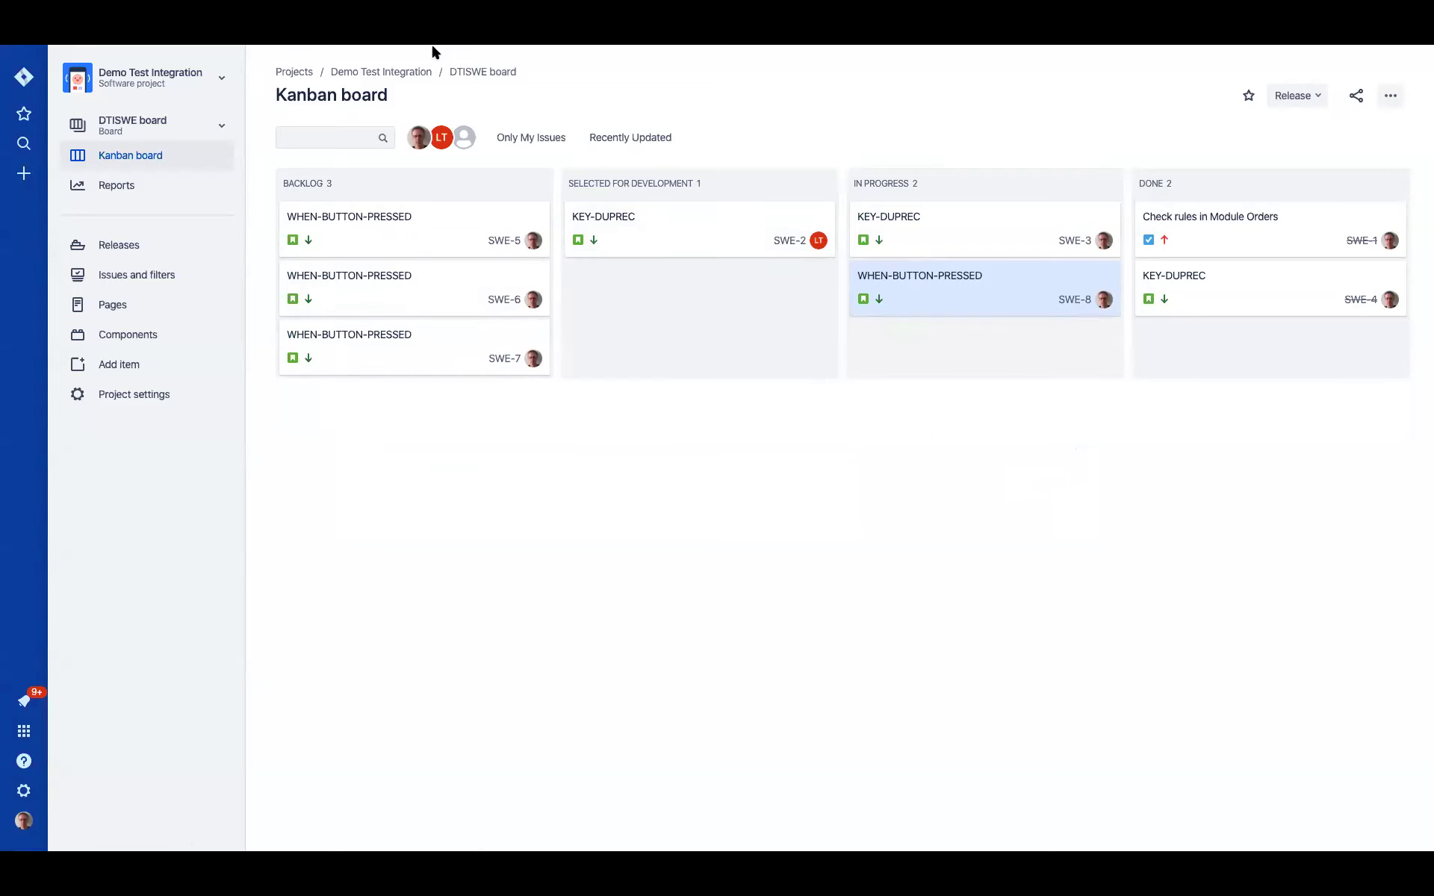
{"action": "key", "text": "super+Tab"}
{"action": "key", "text": "super+Tab"}
{"action": "key", "text": "super+Tab"}
{"action": "key", "text": "super+Tab"}
{"action": "key", "text": "super+Tab"}
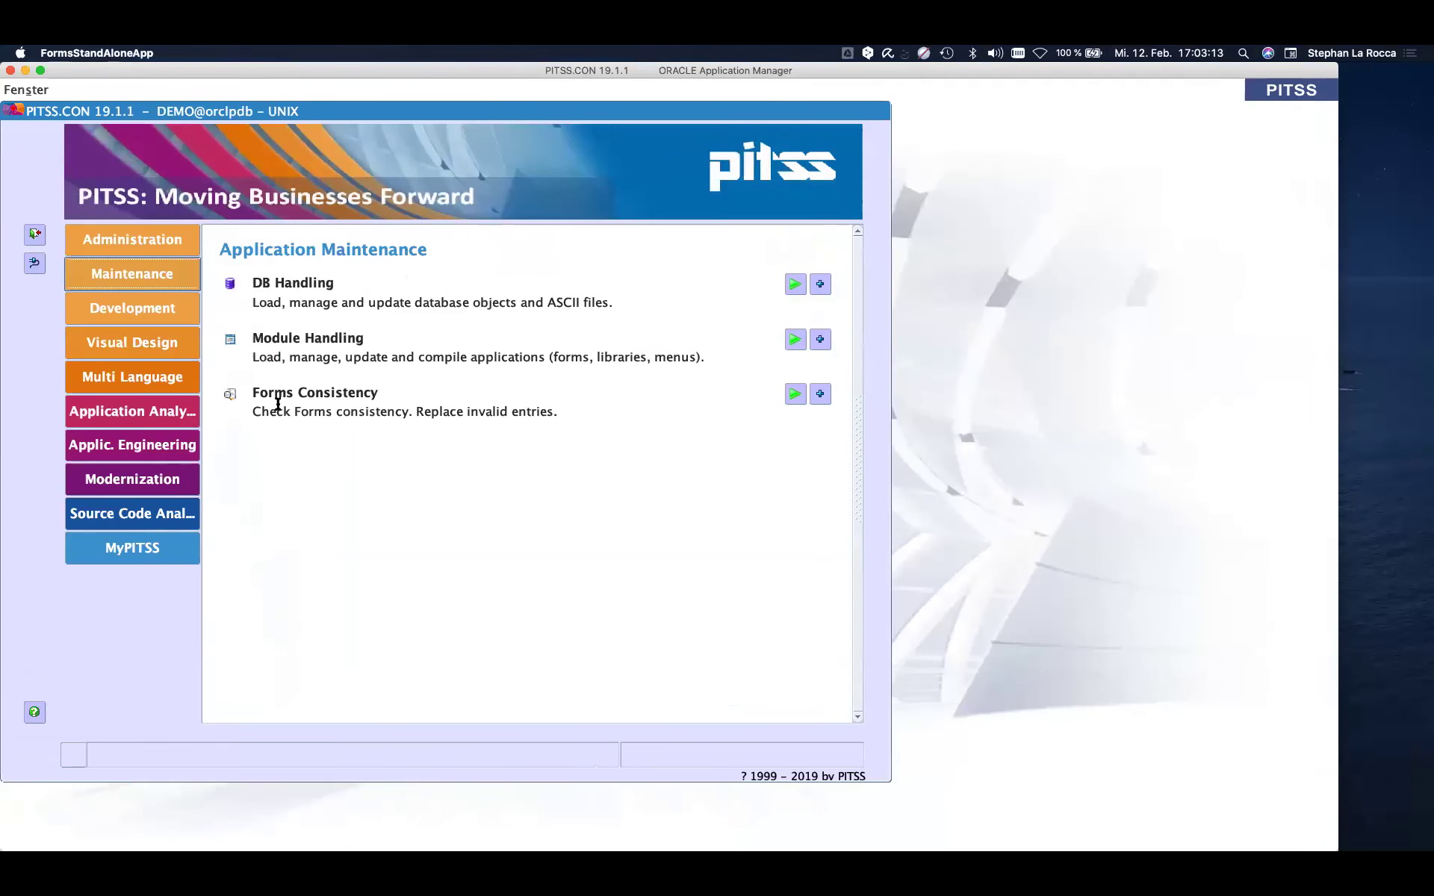
- Run Programming Rules, filter details to Avoid VARCHAR only, and edit the ORDERS WHEN-BUTTON-PRESSED code
{"action": "left_click", "coordinate": [154, 509]}
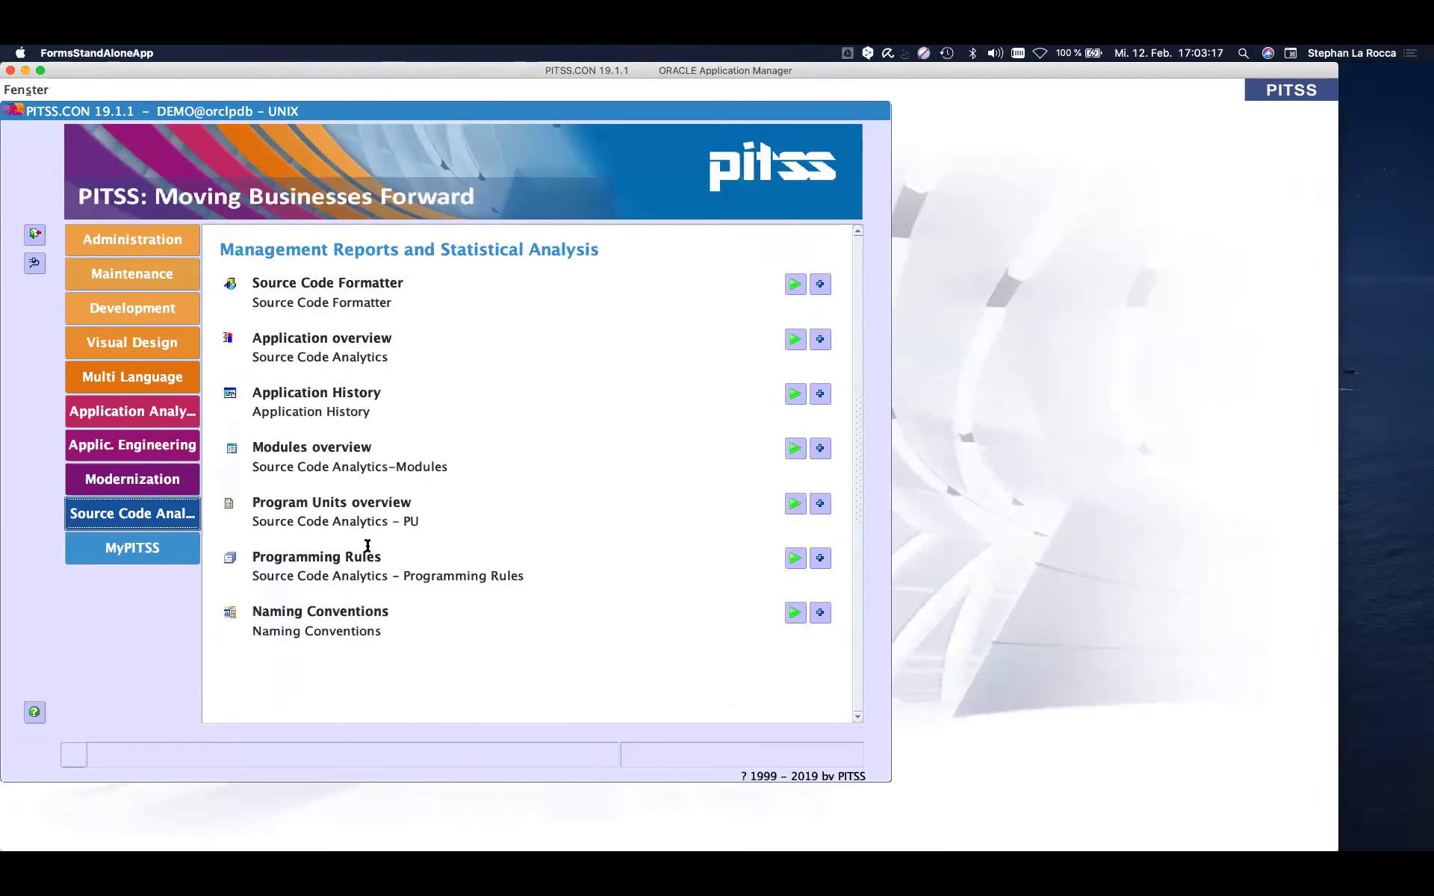
{"action": "left_click", "coordinate": [794, 558]}
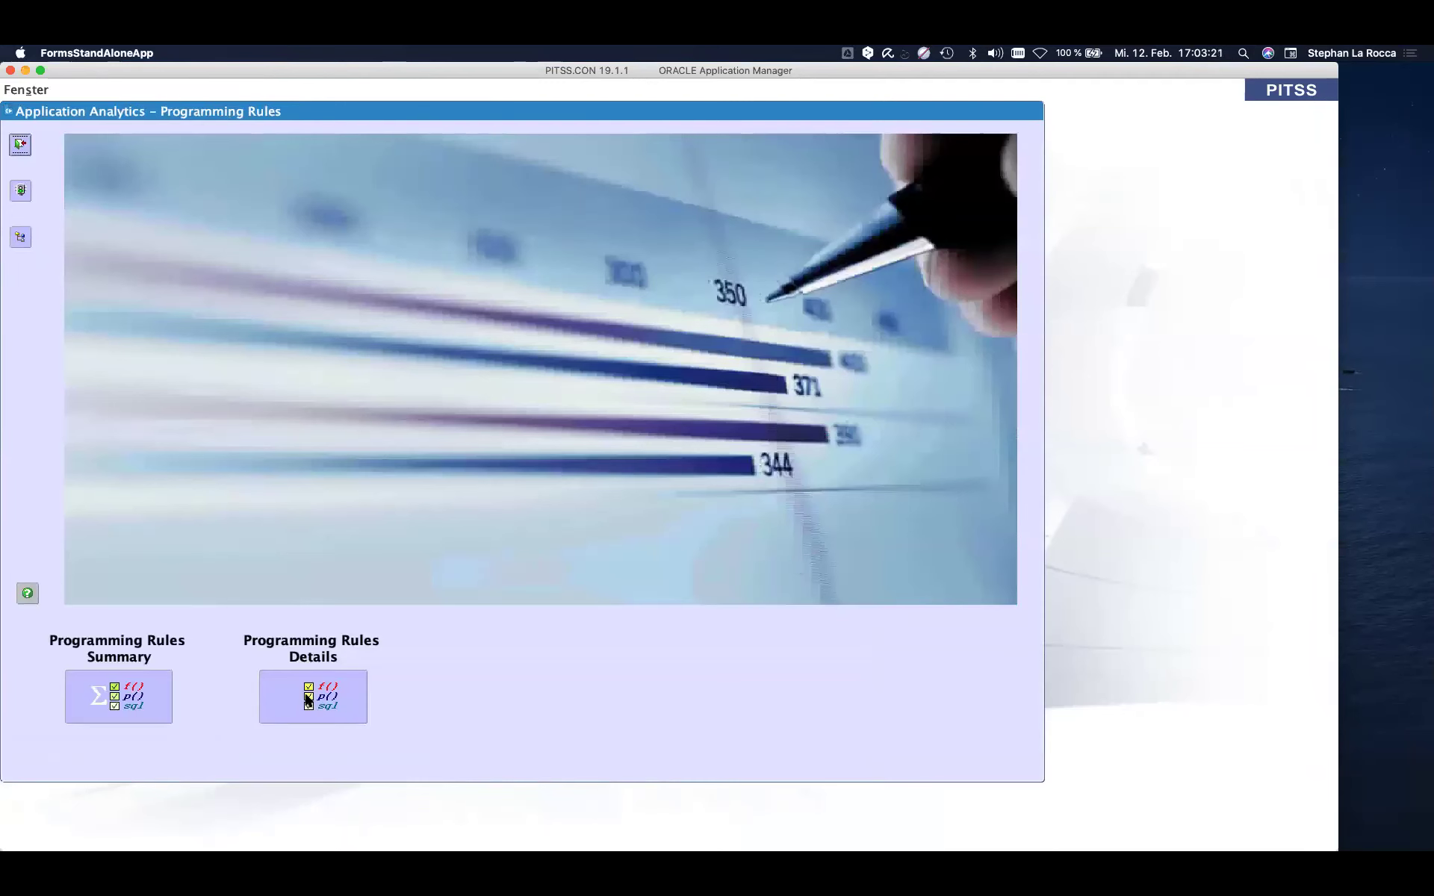
{"action": "left_click", "coordinate": [326, 697]}
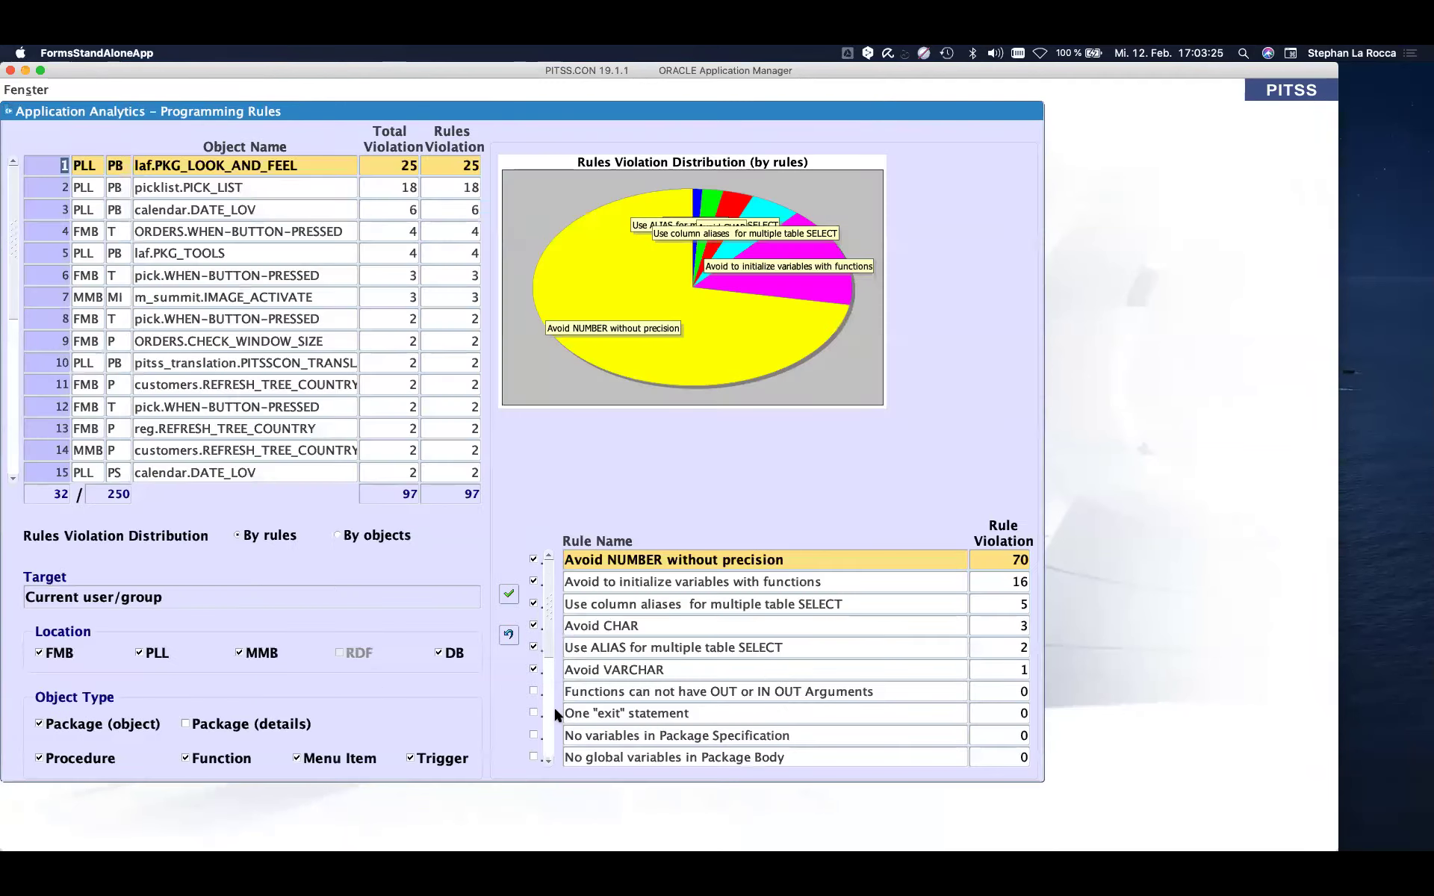
{"action": "left_click", "coordinate": [509, 636]}
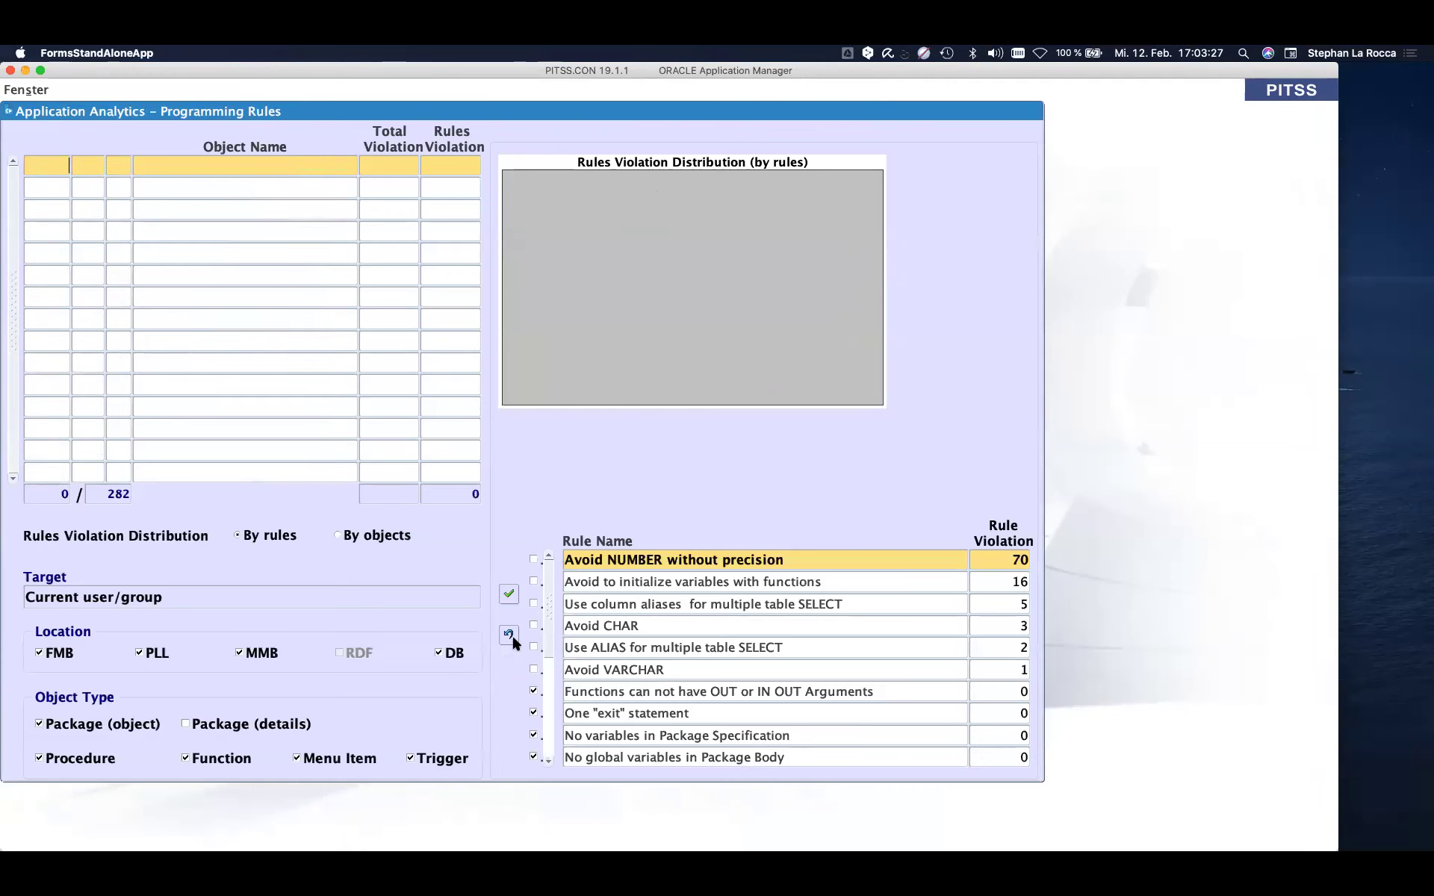
{"action": "left_click", "coordinate": [537, 669]}
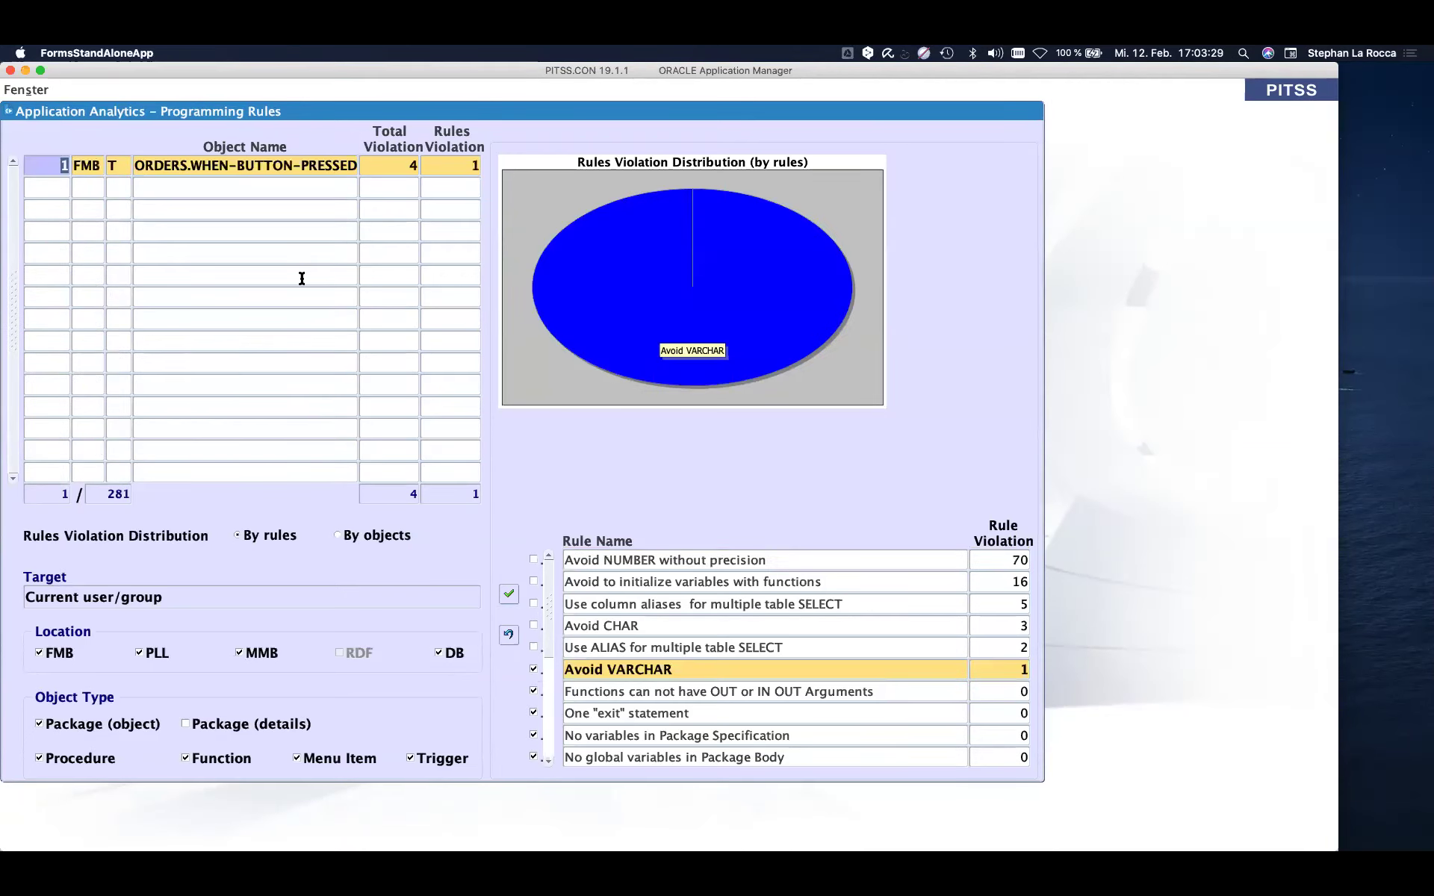
{"action": "right_click", "coordinate": [248, 166]}
{"action": "left_click", "coordinate": [273, 223]}
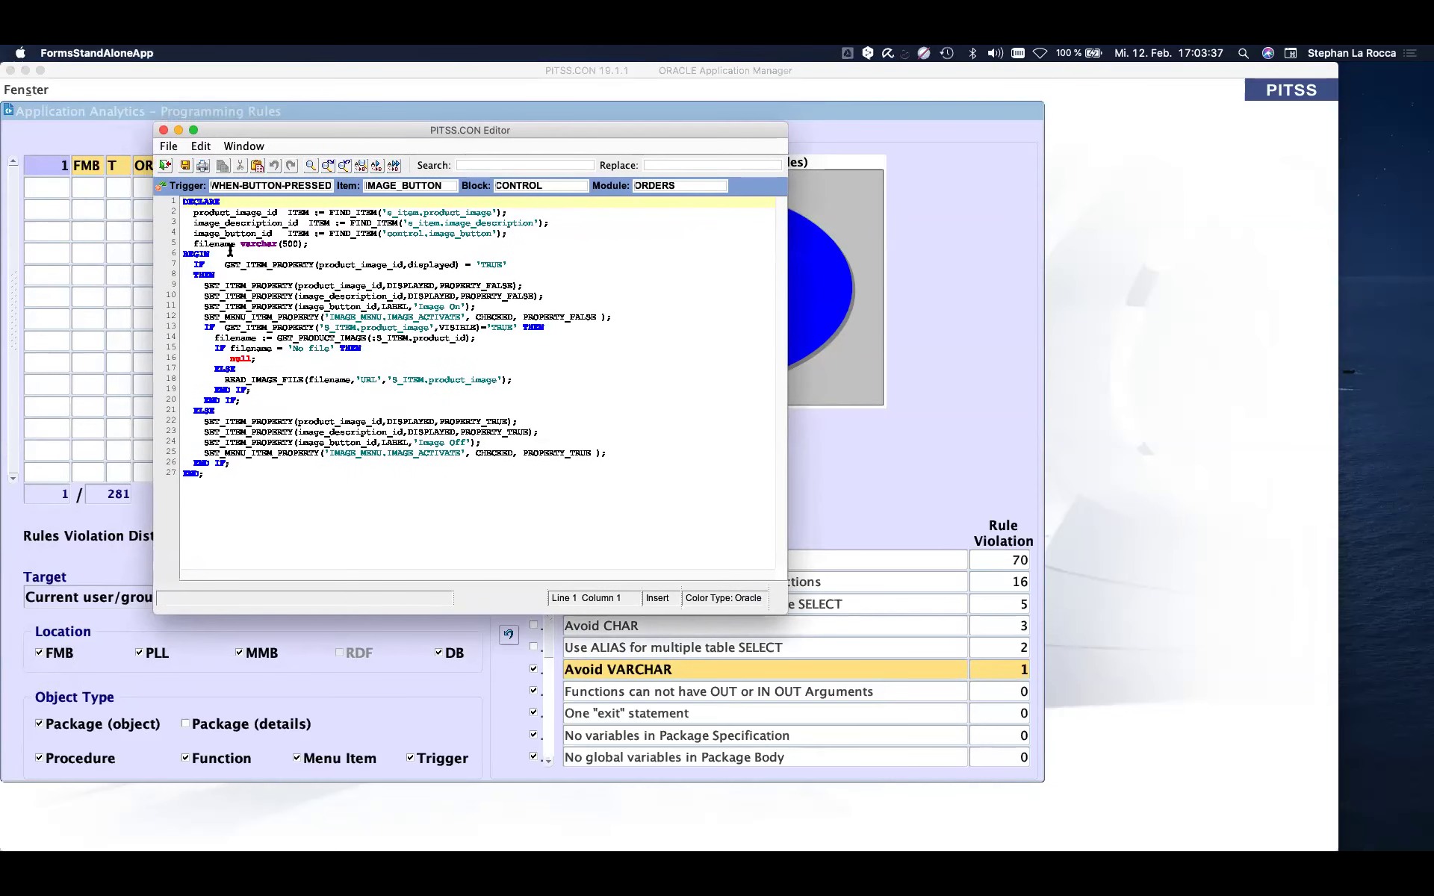
- Change line 5's filename declaration from varchar(500) to varchar2(500), save, and close the editor
{"action": "left_click_drag", "start_coordinate": [239, 244], "coordinate": [282, 244]}
{"action": "left_click", "coordinate": [277, 244]}
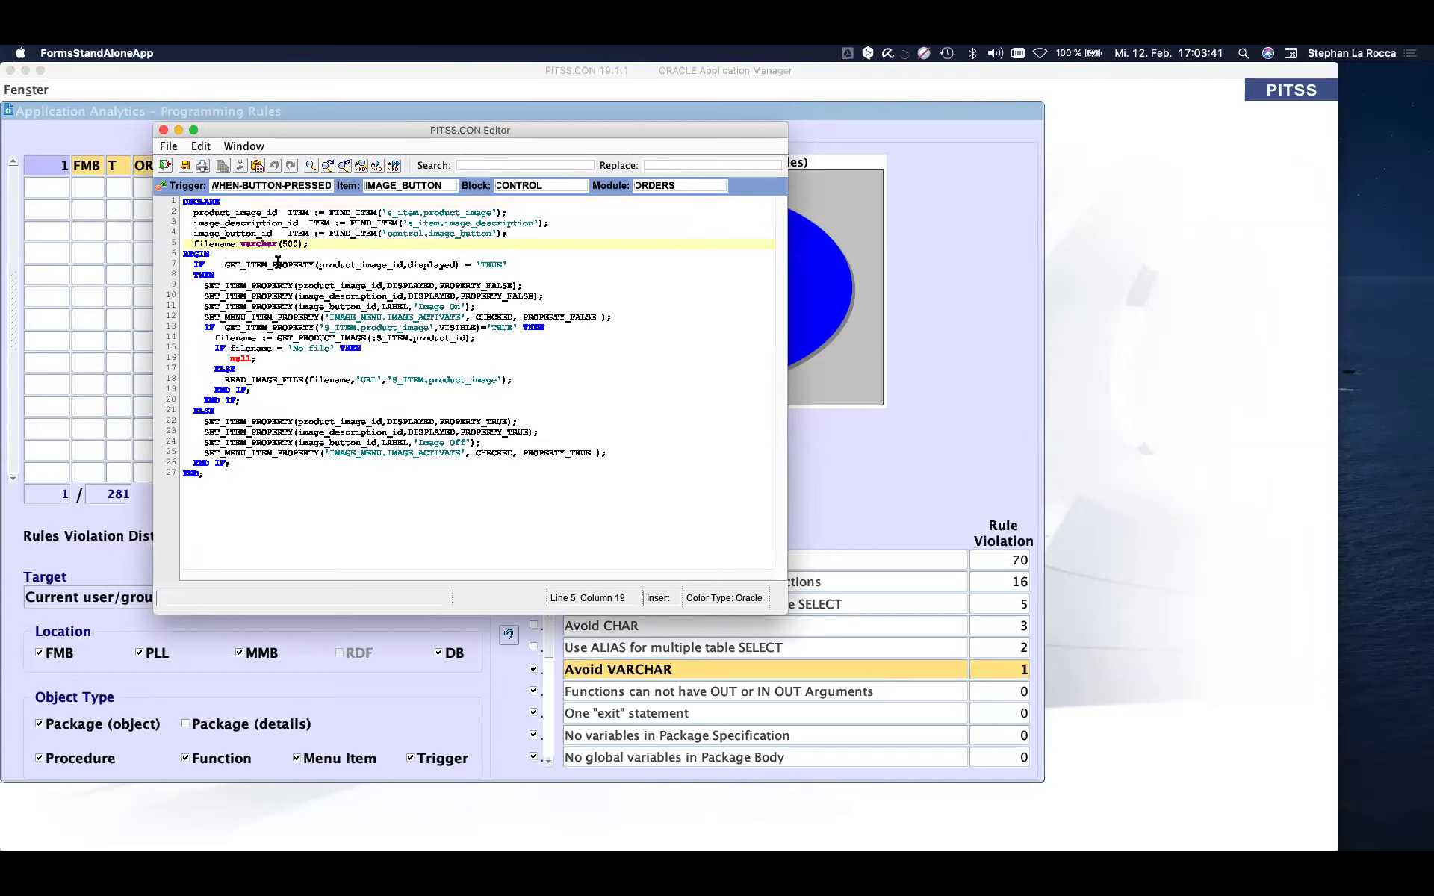
{"action": "type", "text": "2"}
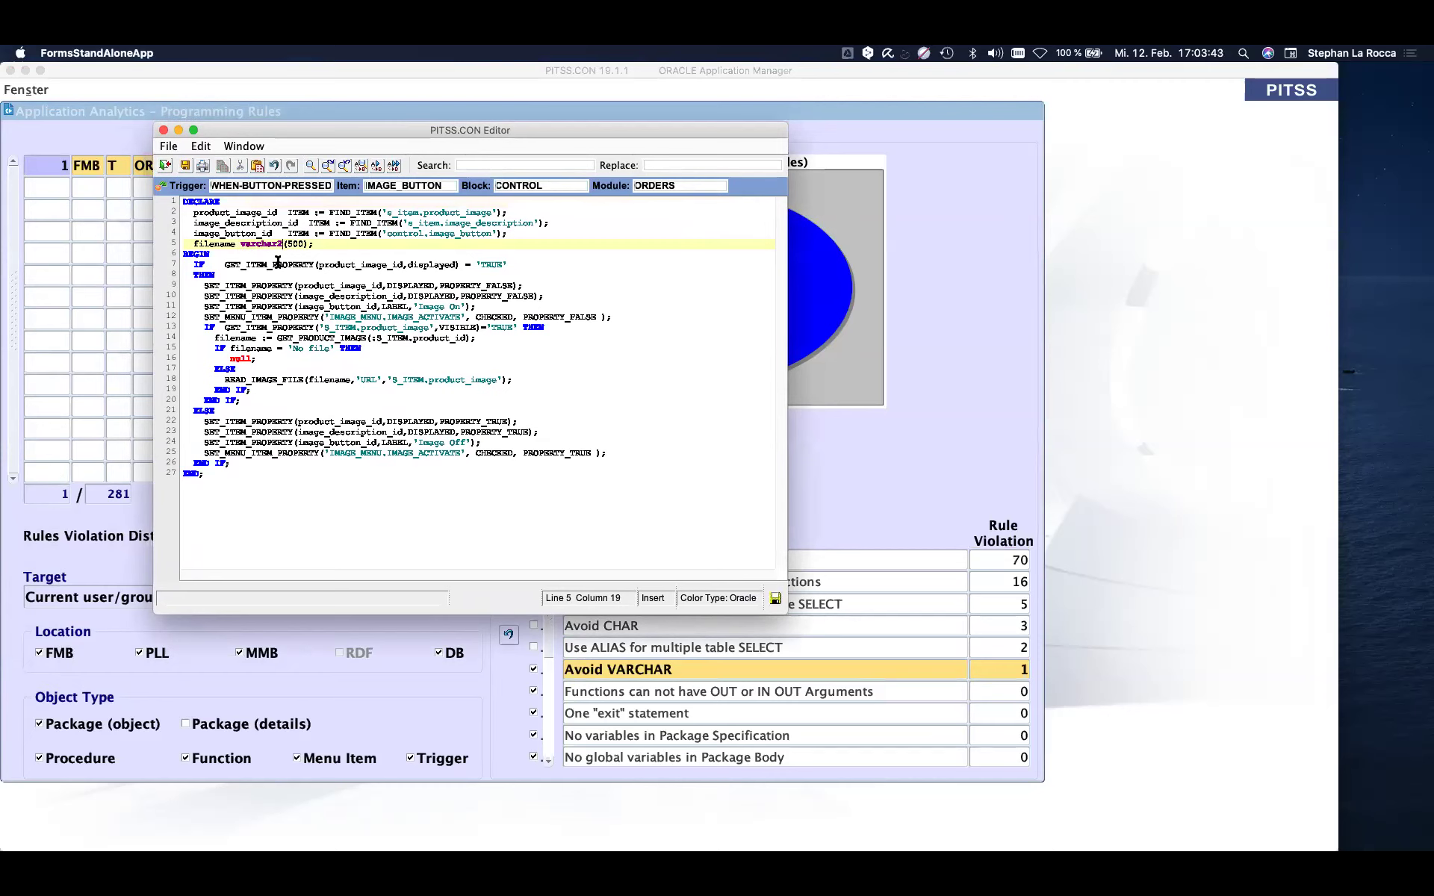
{"action": "left_click", "coordinate": [184, 167]}
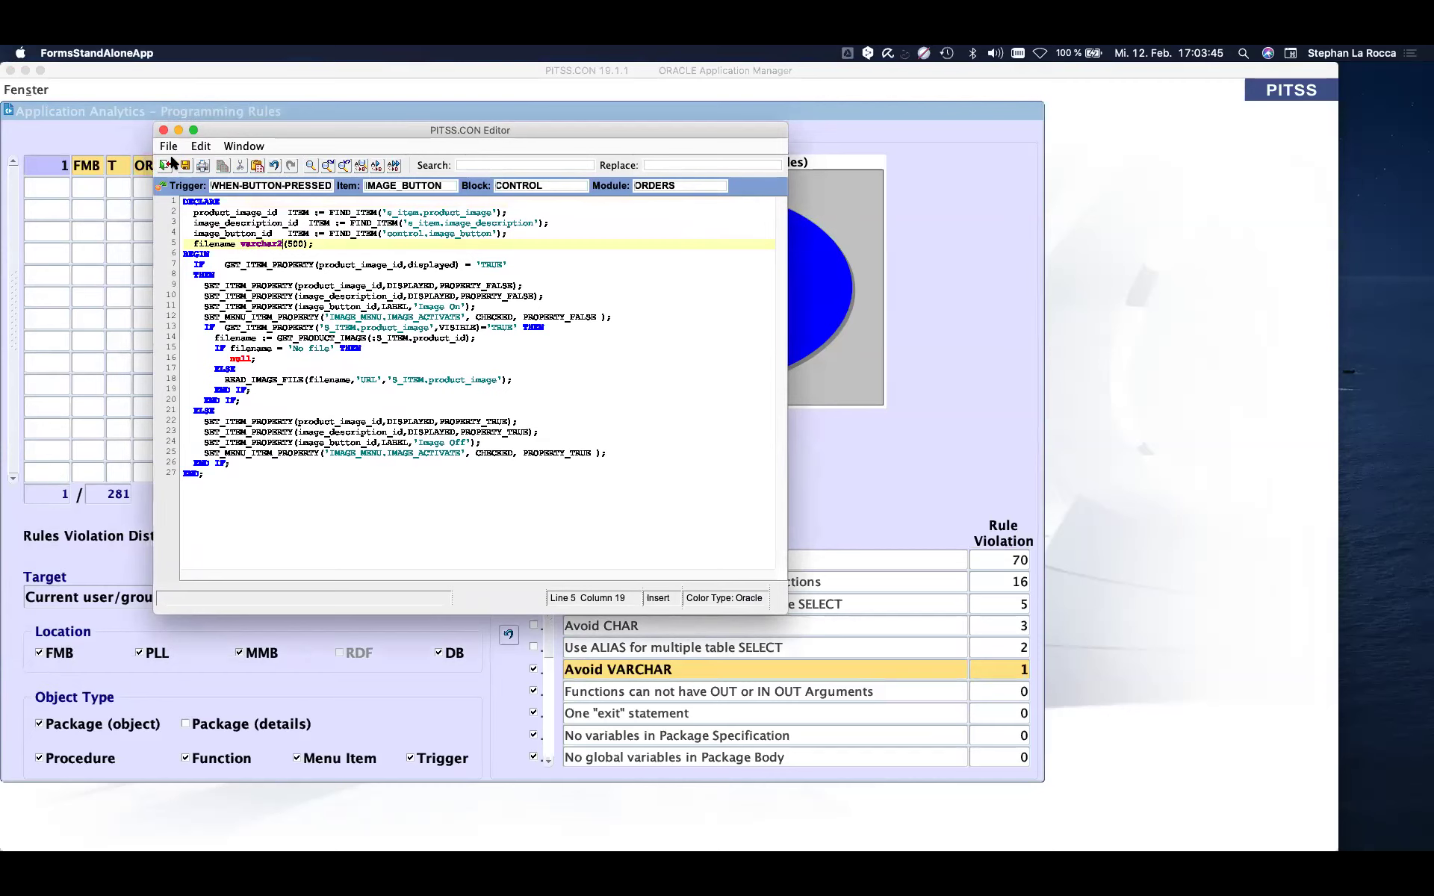
{"action": "left_click", "coordinate": [165, 165]}
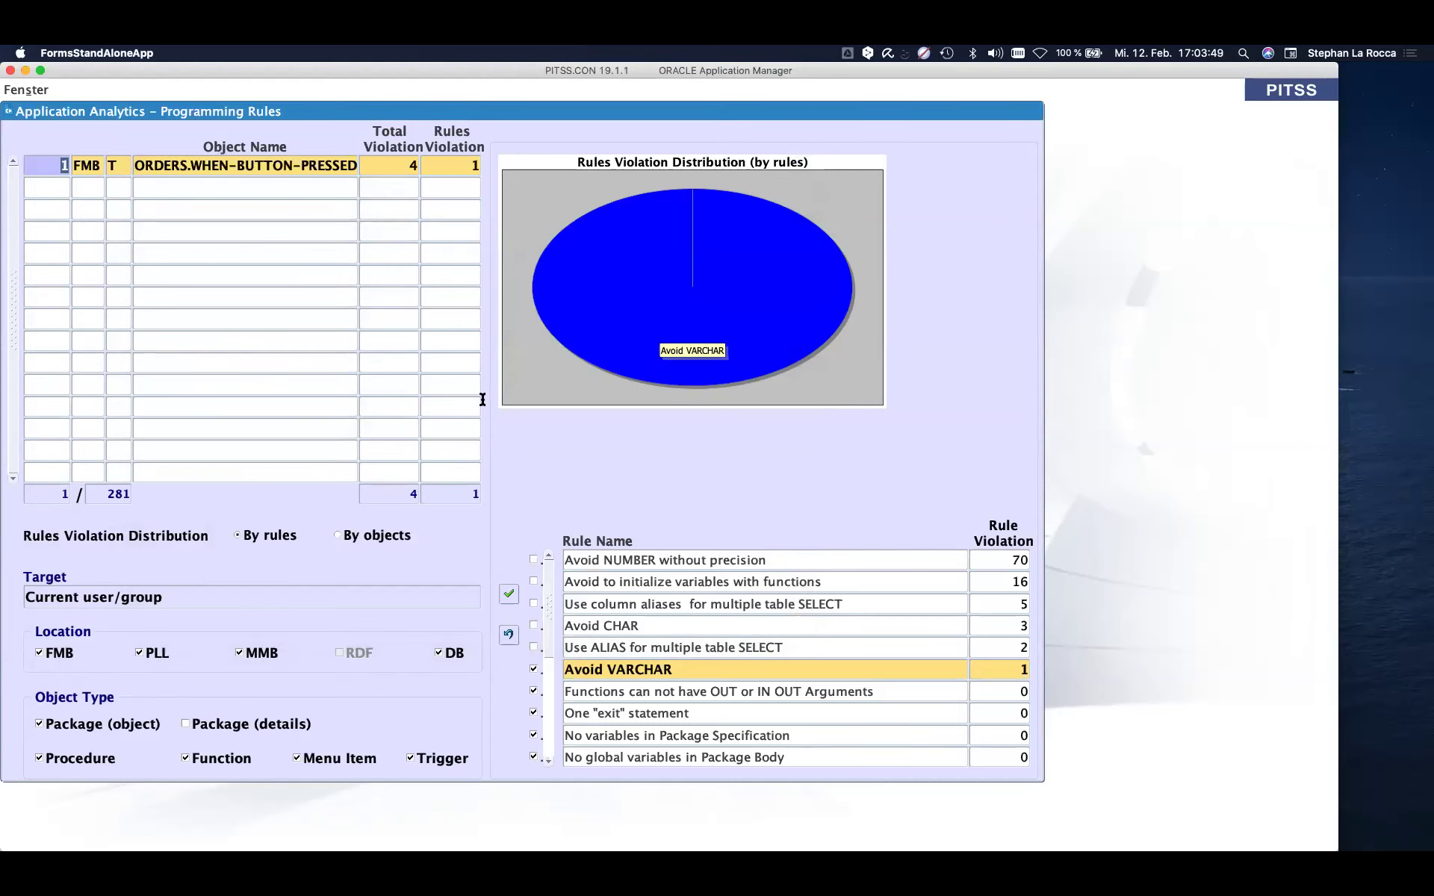
{"action": "right_click", "coordinate": [586, 447]}
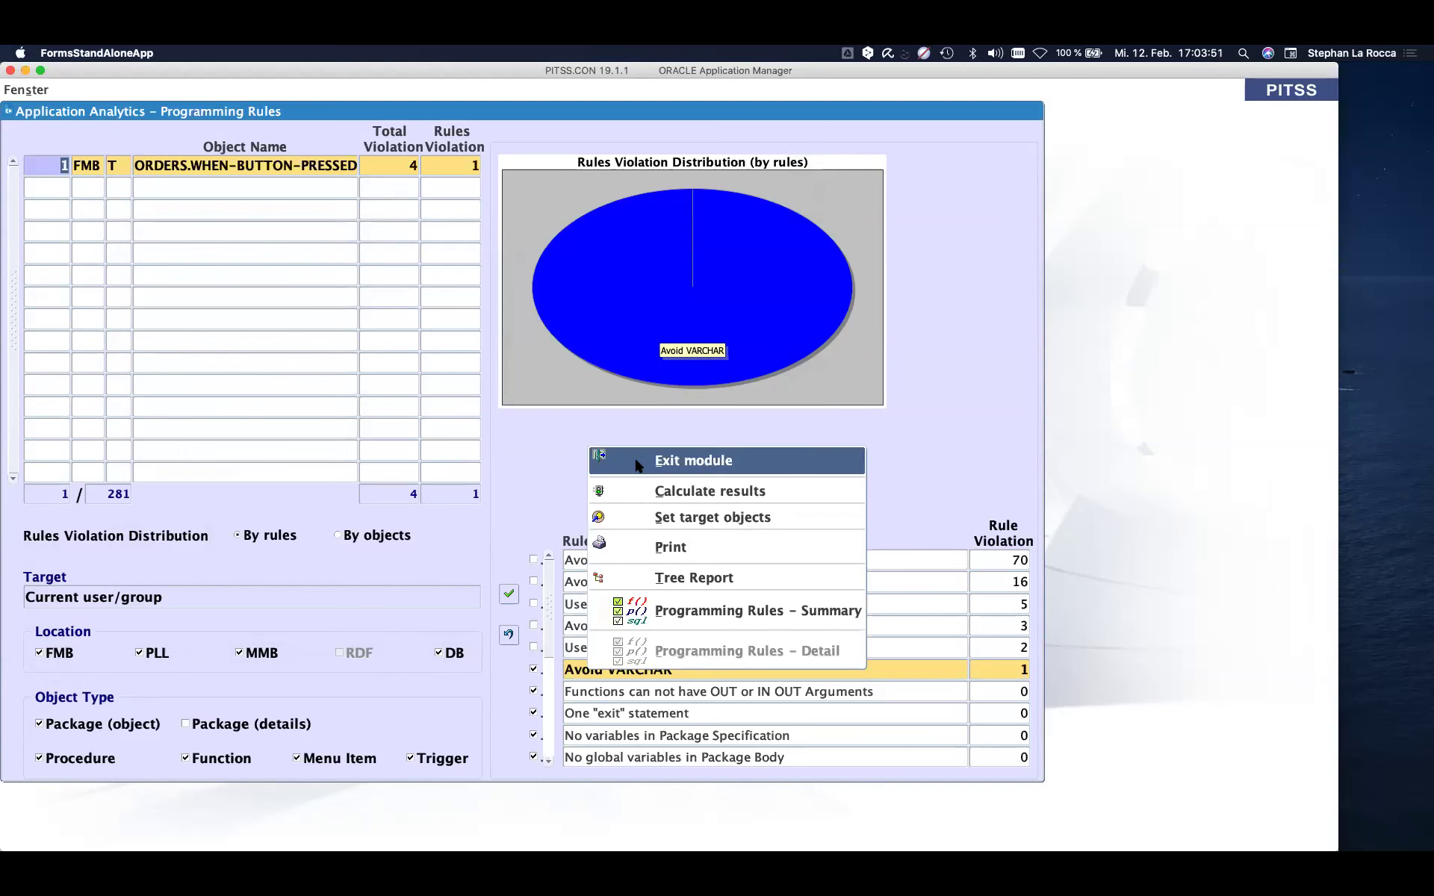
- Exit Programming Rules, open Module Handling, and expand FORM MODULES > ORDERS > Trigger to NOTES
{"action": "left_click", "coordinate": [643, 461]}
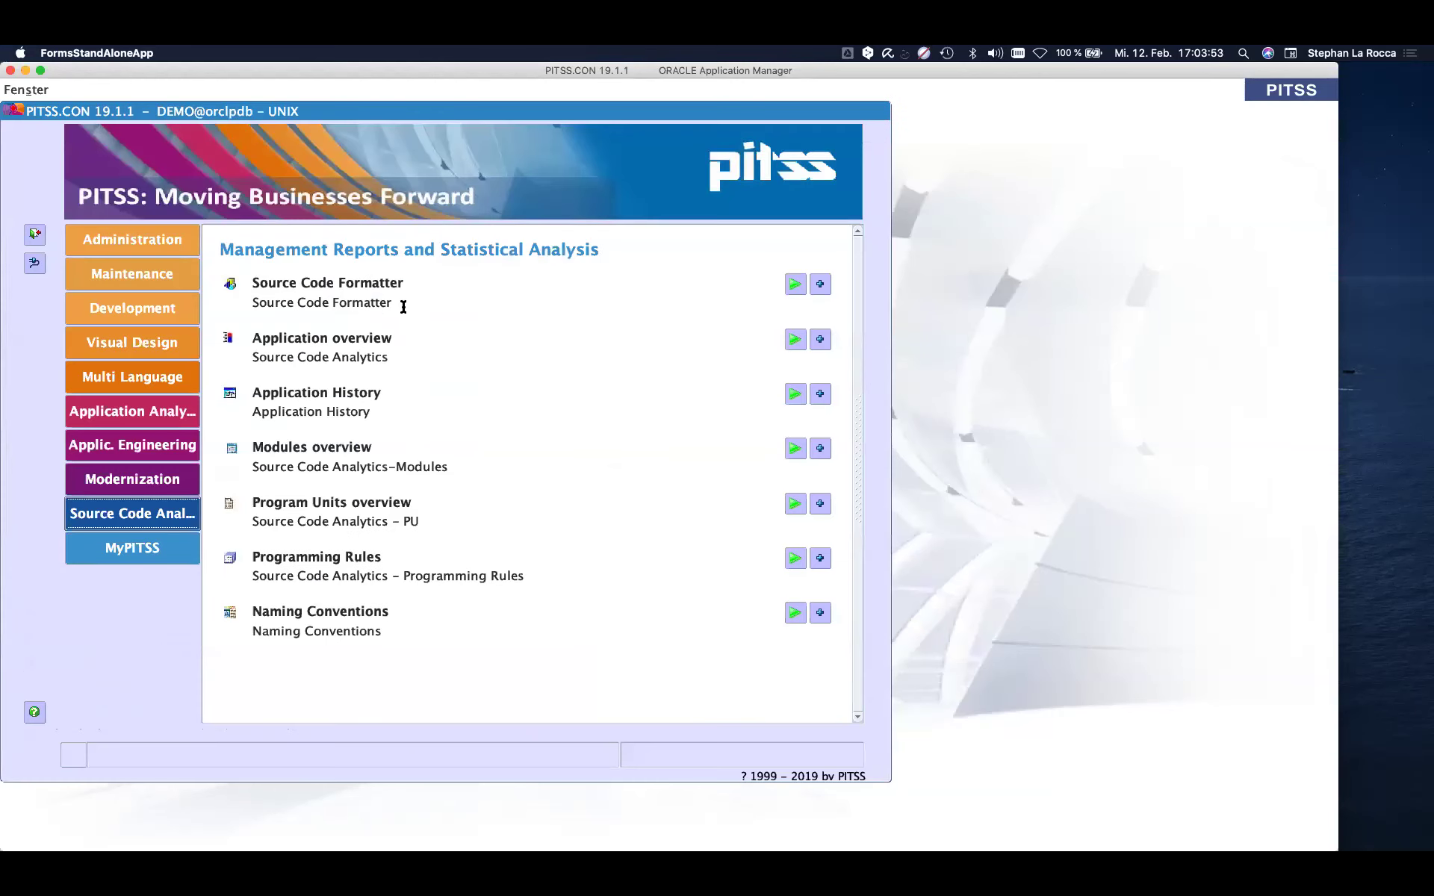
{"action": "left_click", "coordinate": [177, 272]}
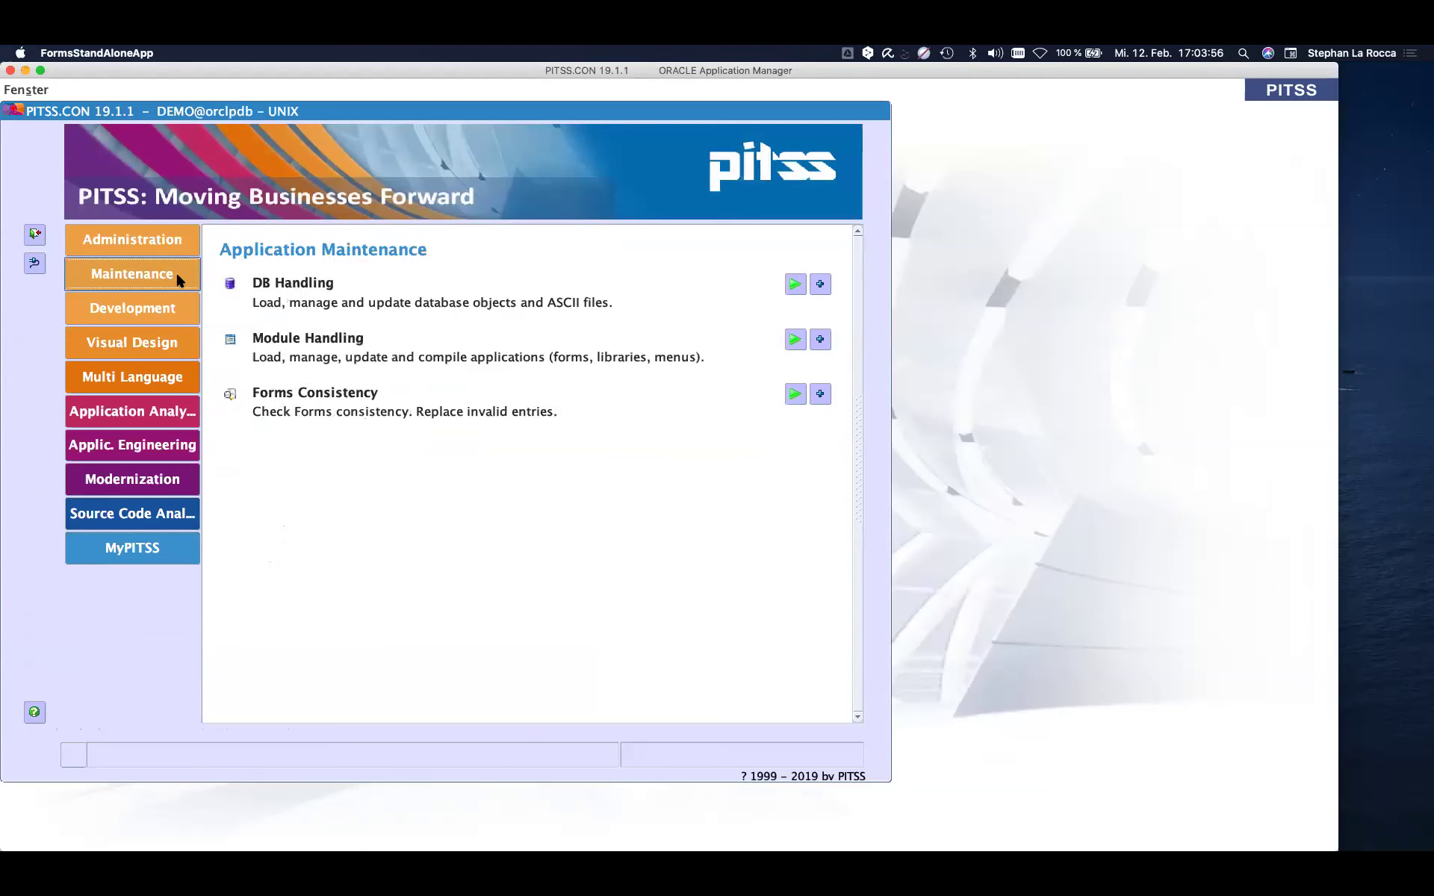
{"action": "left_click", "coordinate": [795, 340]}
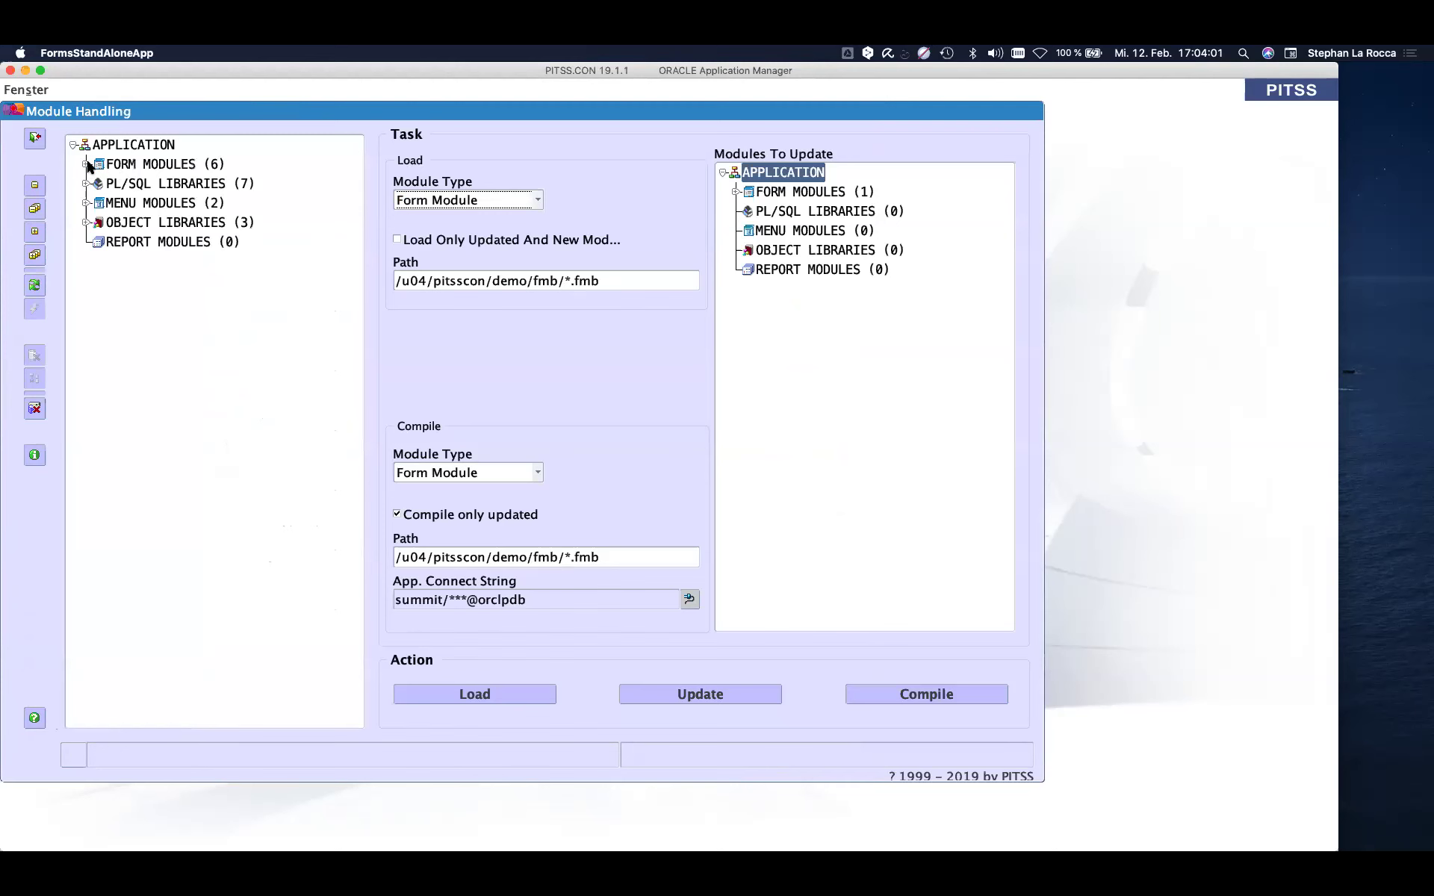
{"action": "left_click", "coordinate": [86, 164]}
{"action": "double_click", "coordinate": [129, 242]}
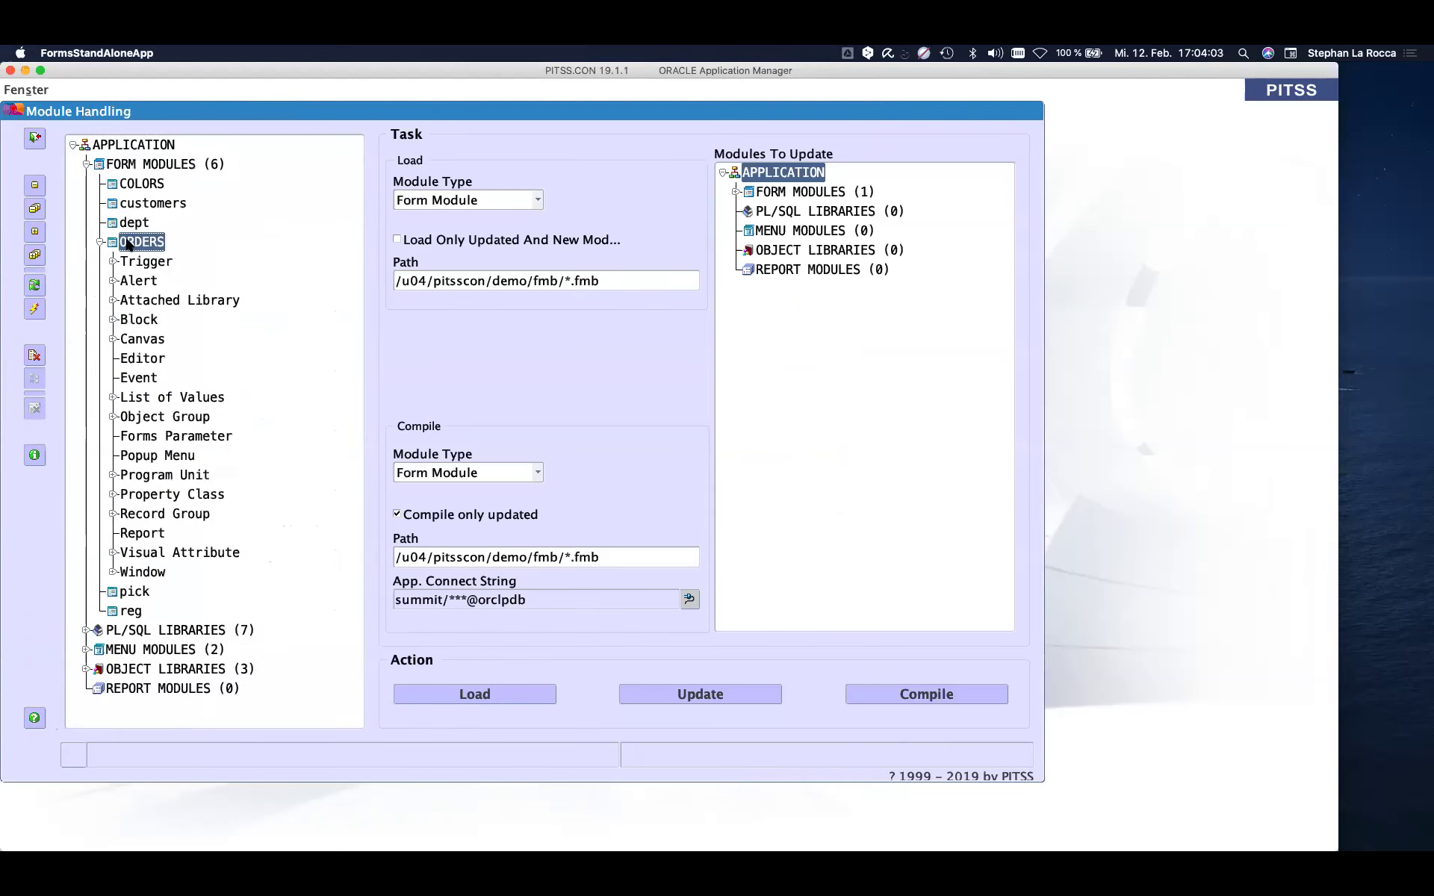
{"action": "double_click", "coordinate": [145, 262]}
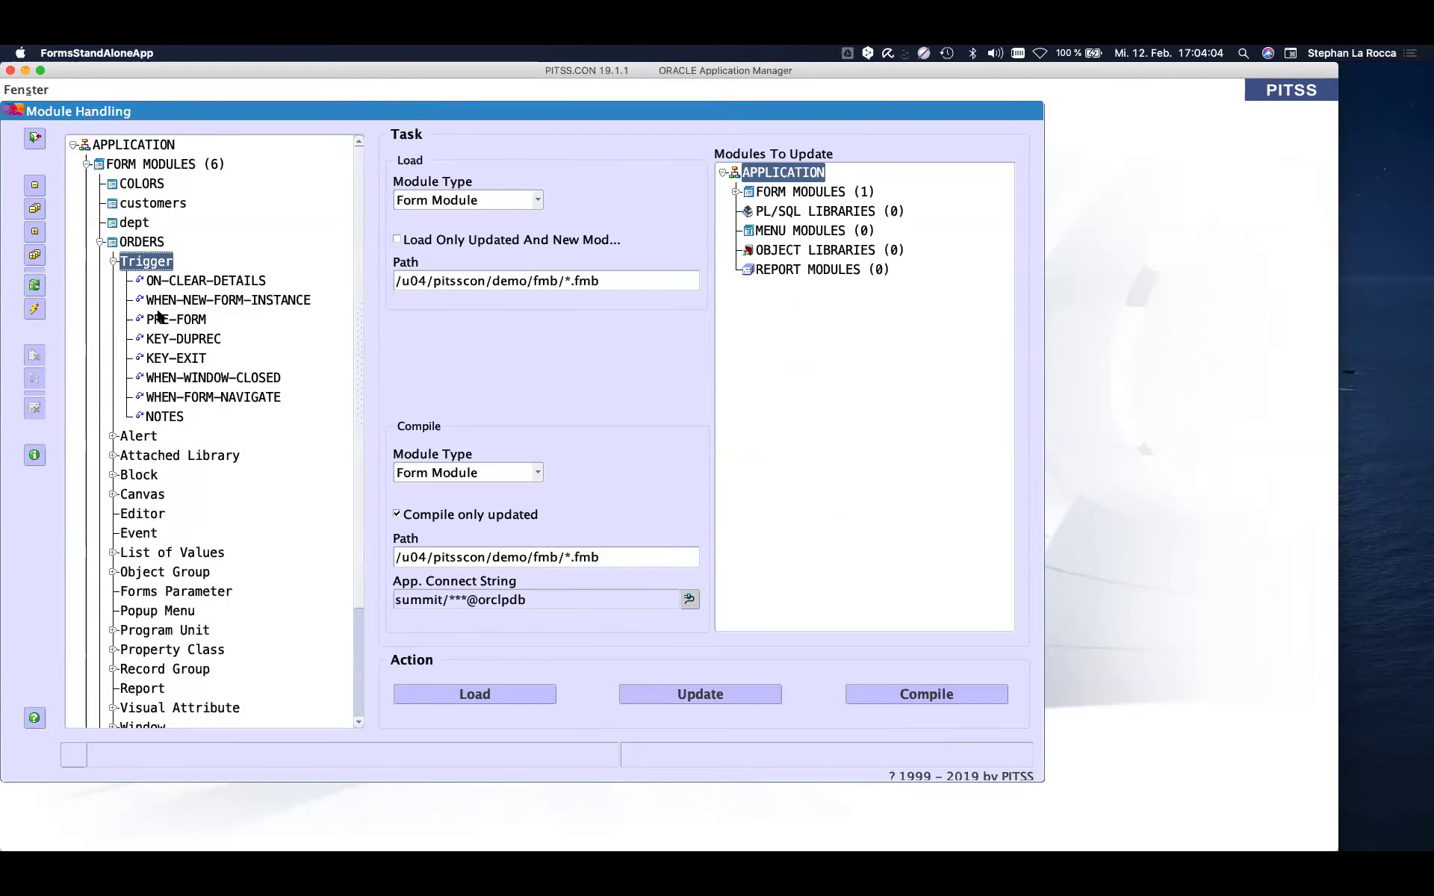
{"action": "left_click", "coordinate": [163, 418]}
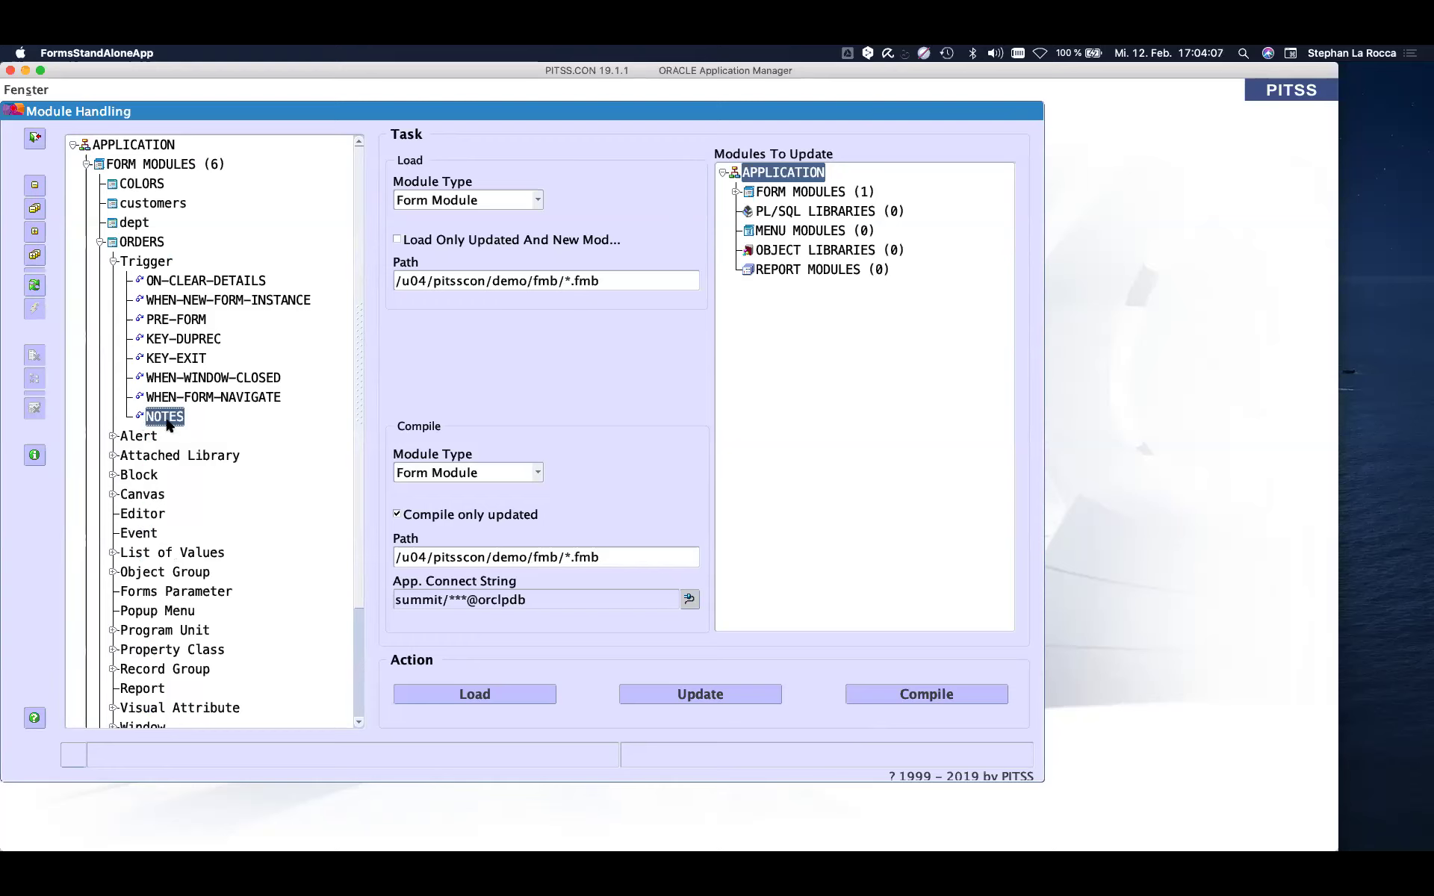
{"action": "right_click", "coordinate": [167, 423]}
- Add the NOTES history line '12.2 Version 1 Ticket SWE-8 Change varchar', save, and leave Module Handling
{"action": "left_click", "coordinate": [193, 490]}
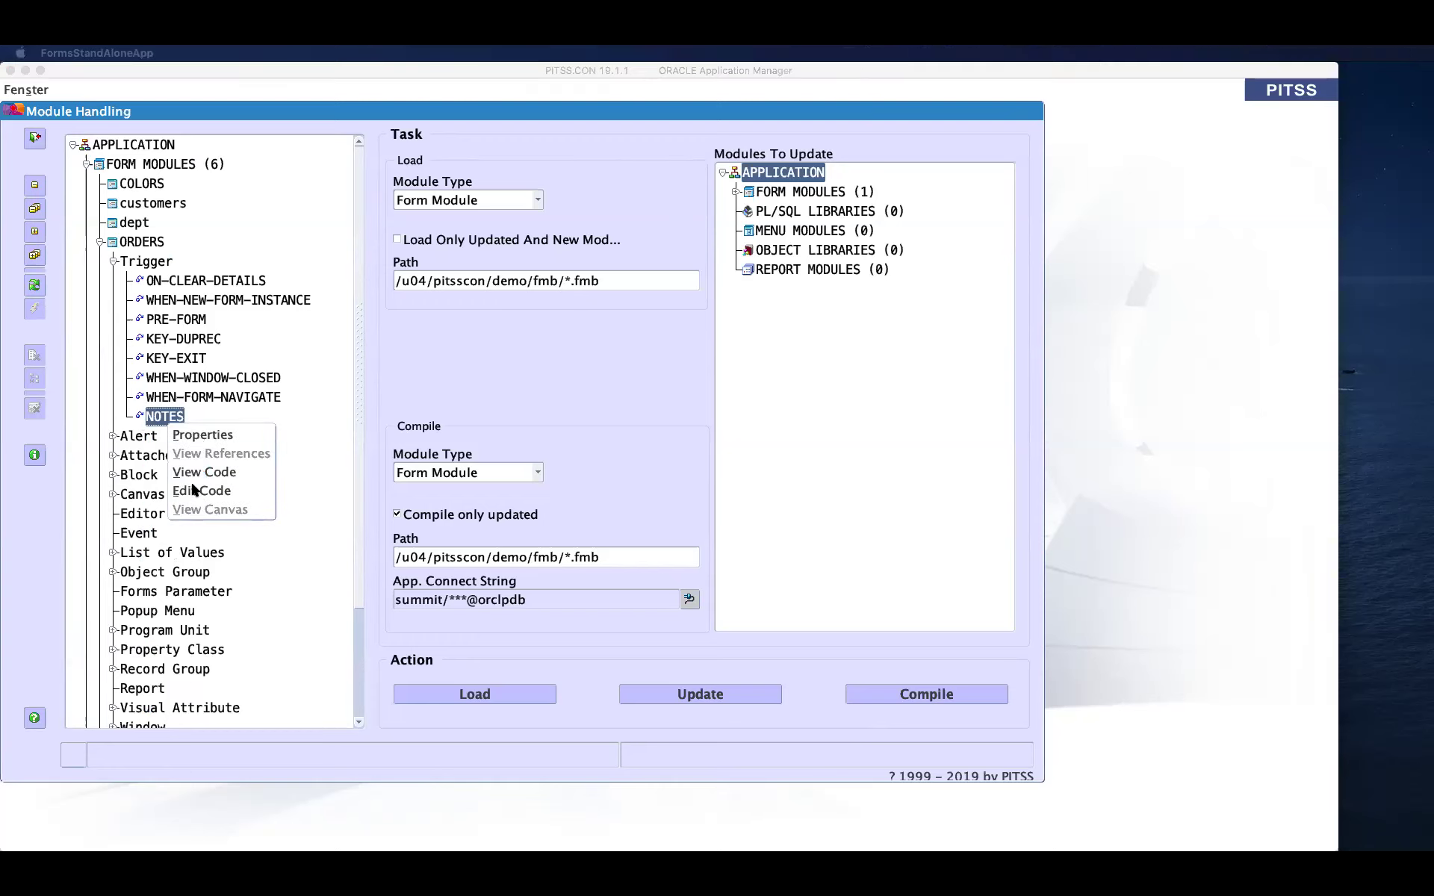
{"action": "left_click", "coordinate": [192, 490]}
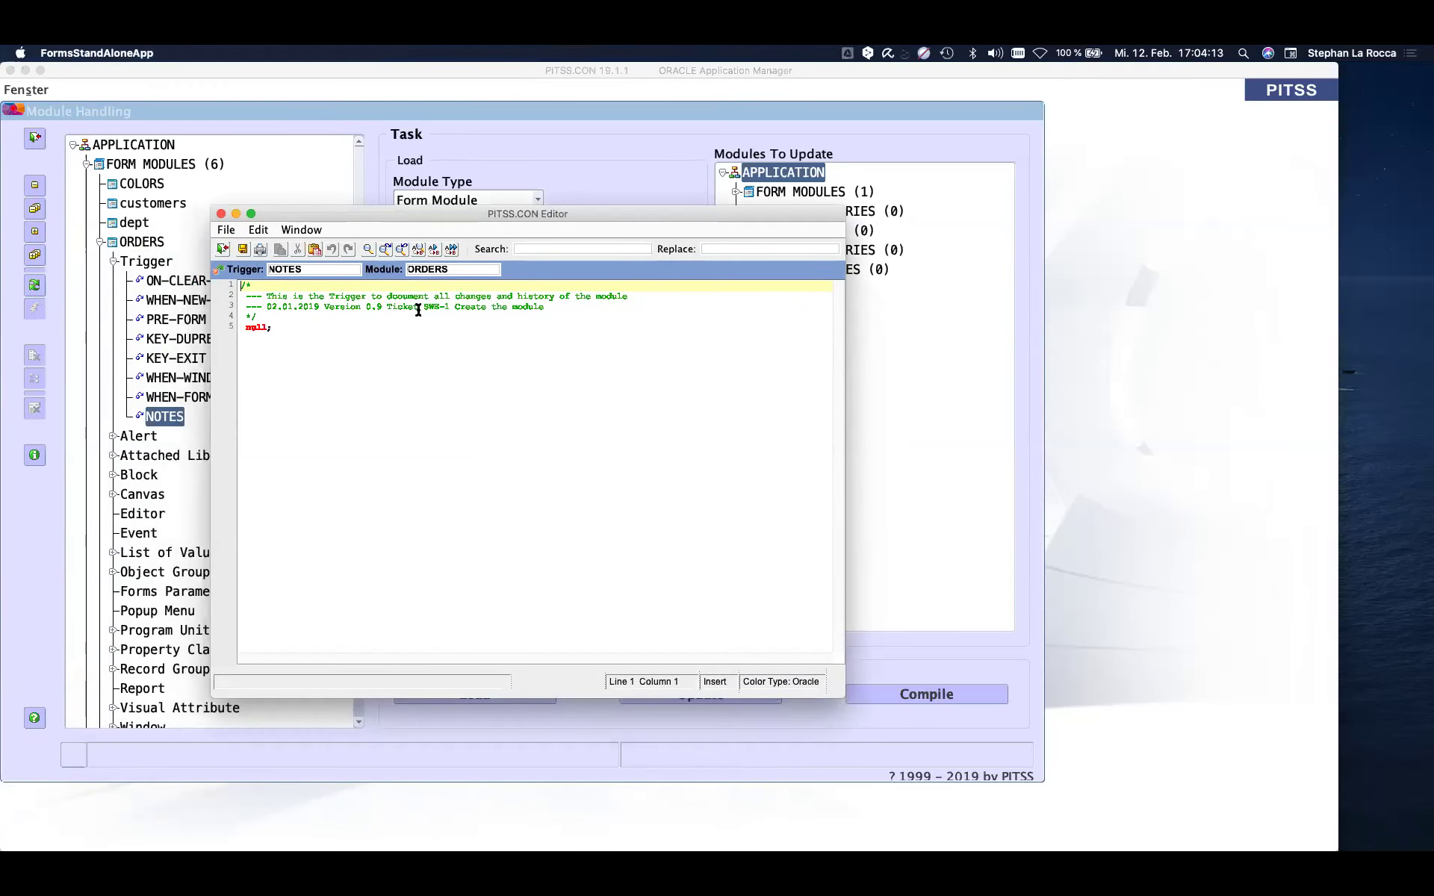
{"action": "double_click", "coordinate": [423, 306]}
{"action": "key", "text": "Down"}
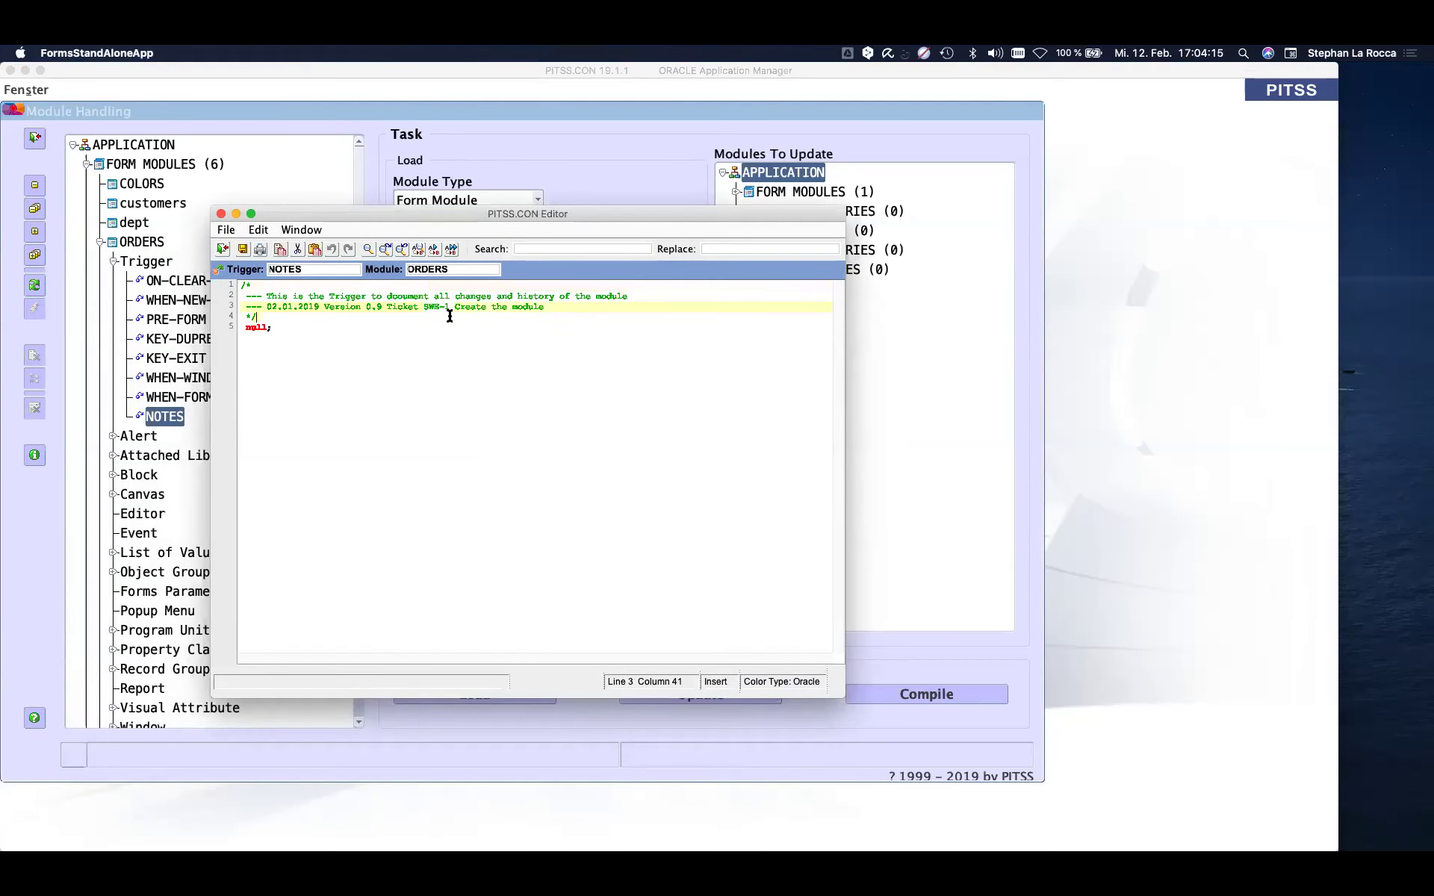
{"action": "left_click", "coordinate": [568, 309]}
{"action": "key", "text": "Return"}
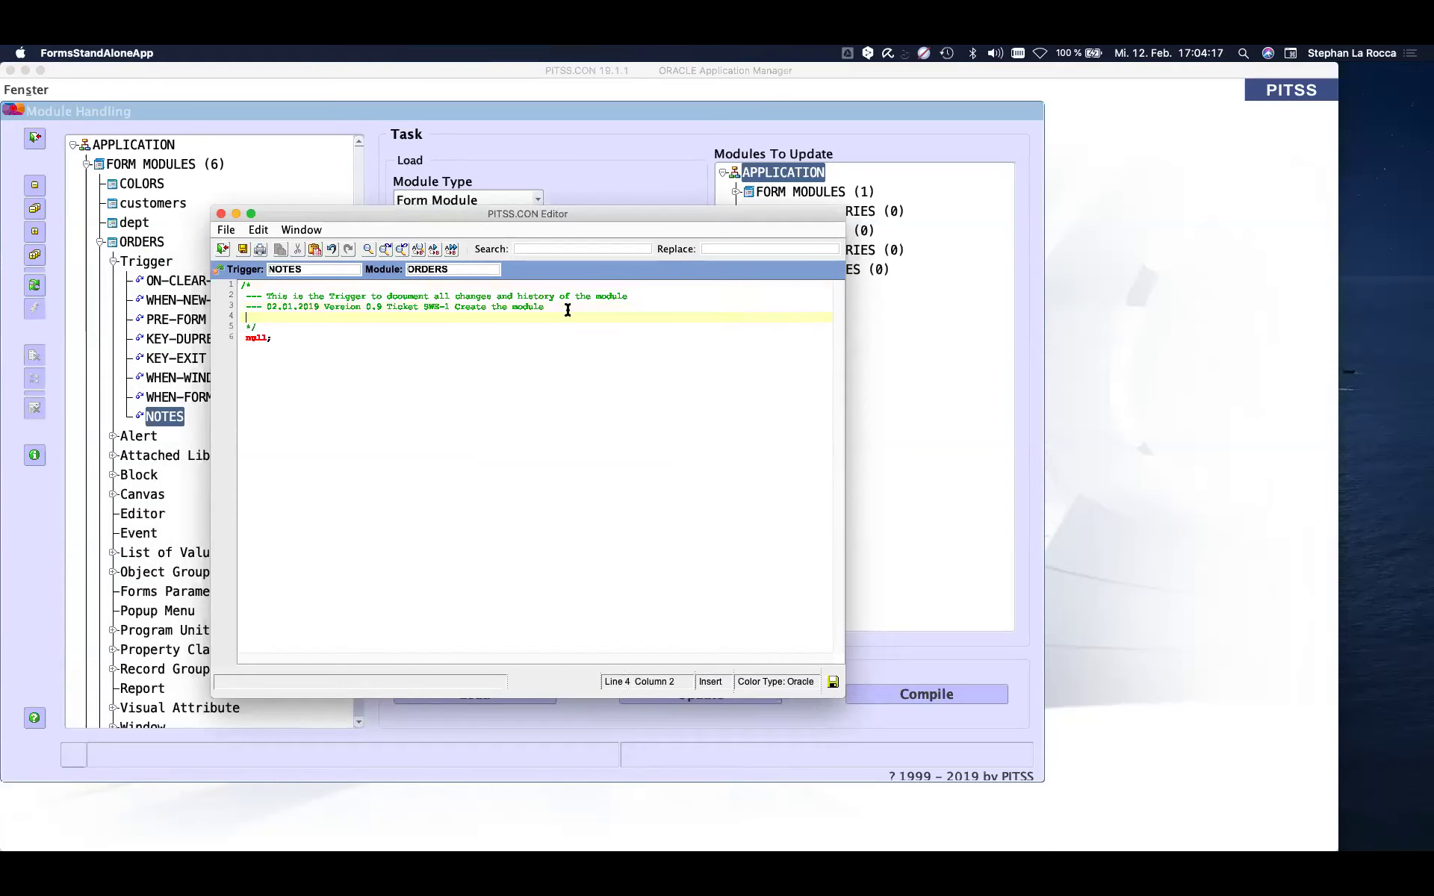
{"action": "type", "text": "--- 12.2 Version 1 "}
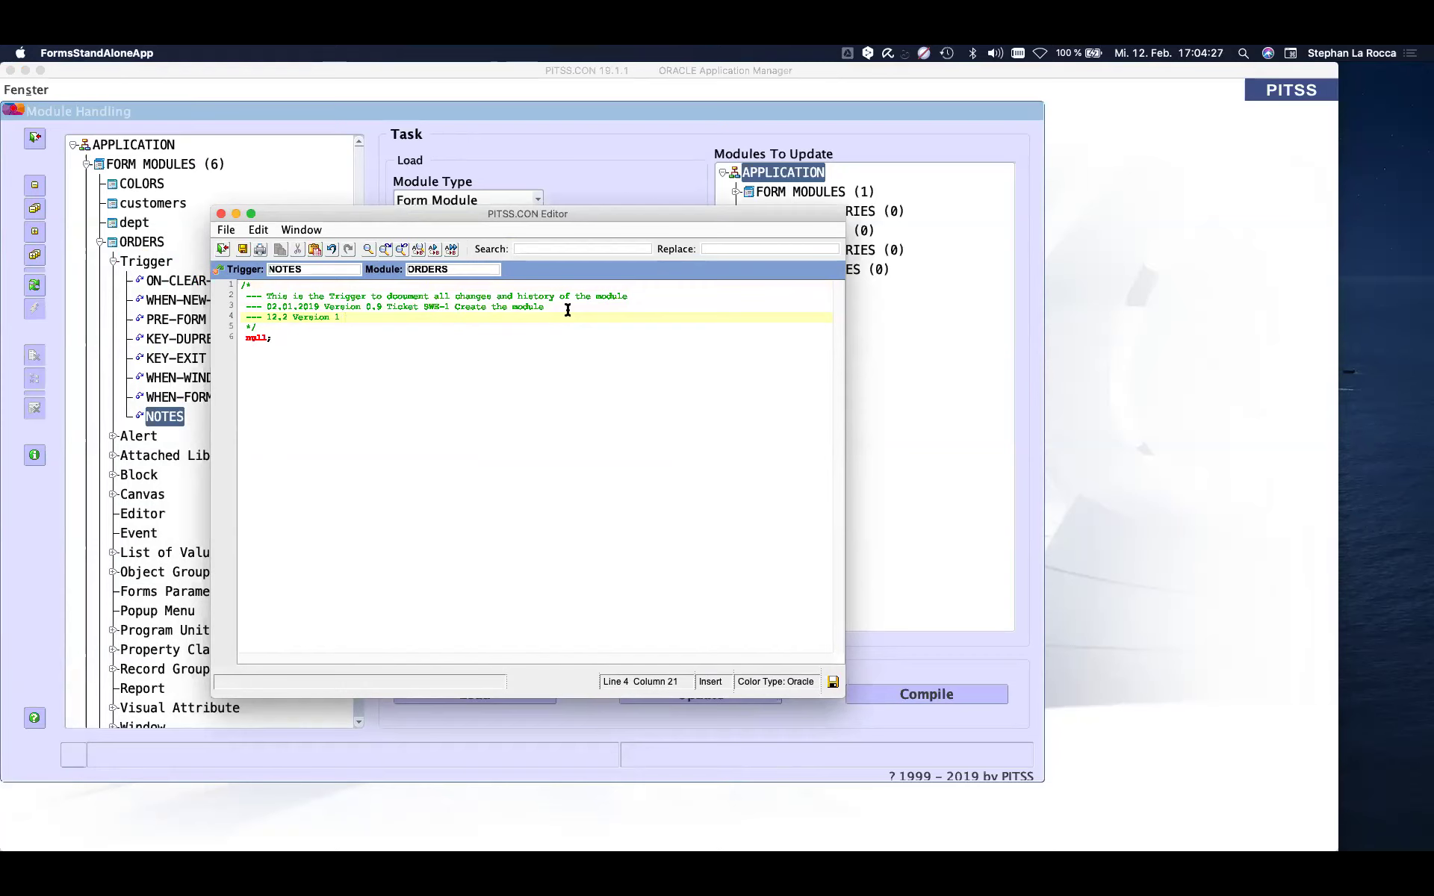
{"action": "type", "text": "Tickt SWE-8 "}
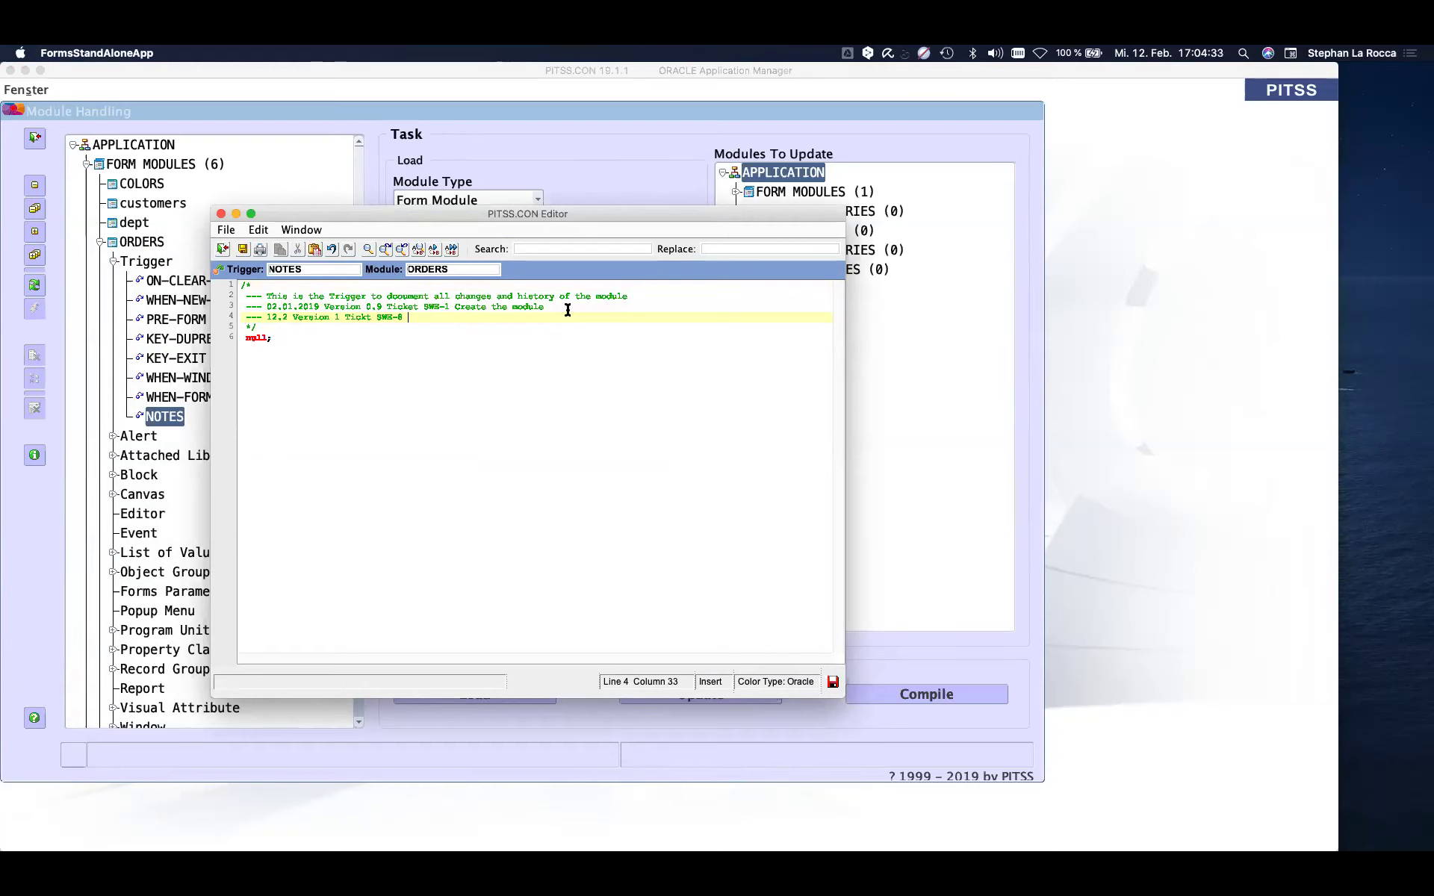
{"action": "type", "text": "Change varc"}
{"action": "left_click", "coordinate": [242, 250]}
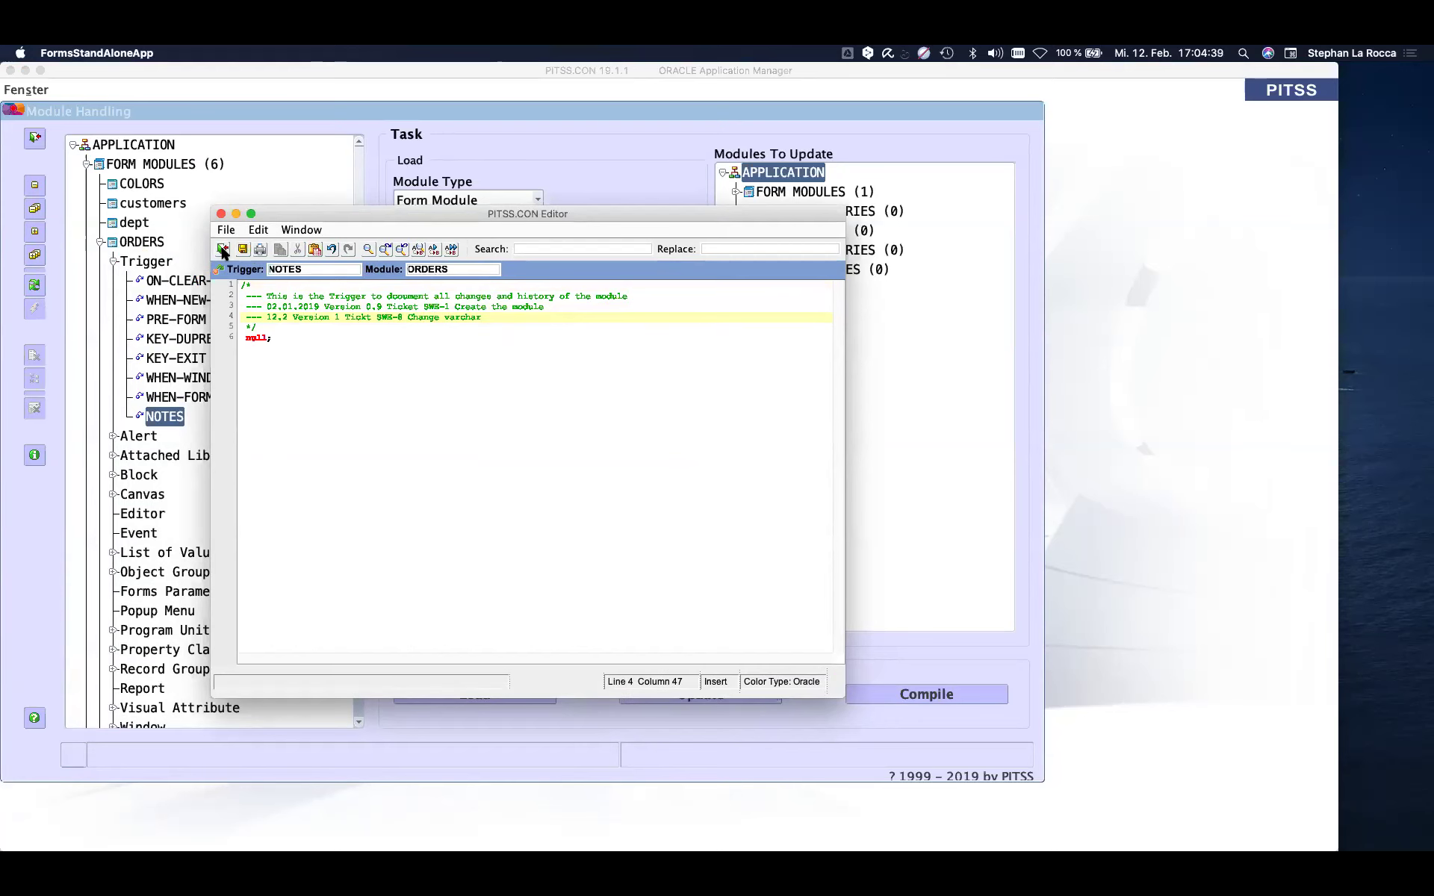
{"action": "left_click", "coordinate": [222, 249]}
{"action": "left_click", "coordinate": [41, 142]}
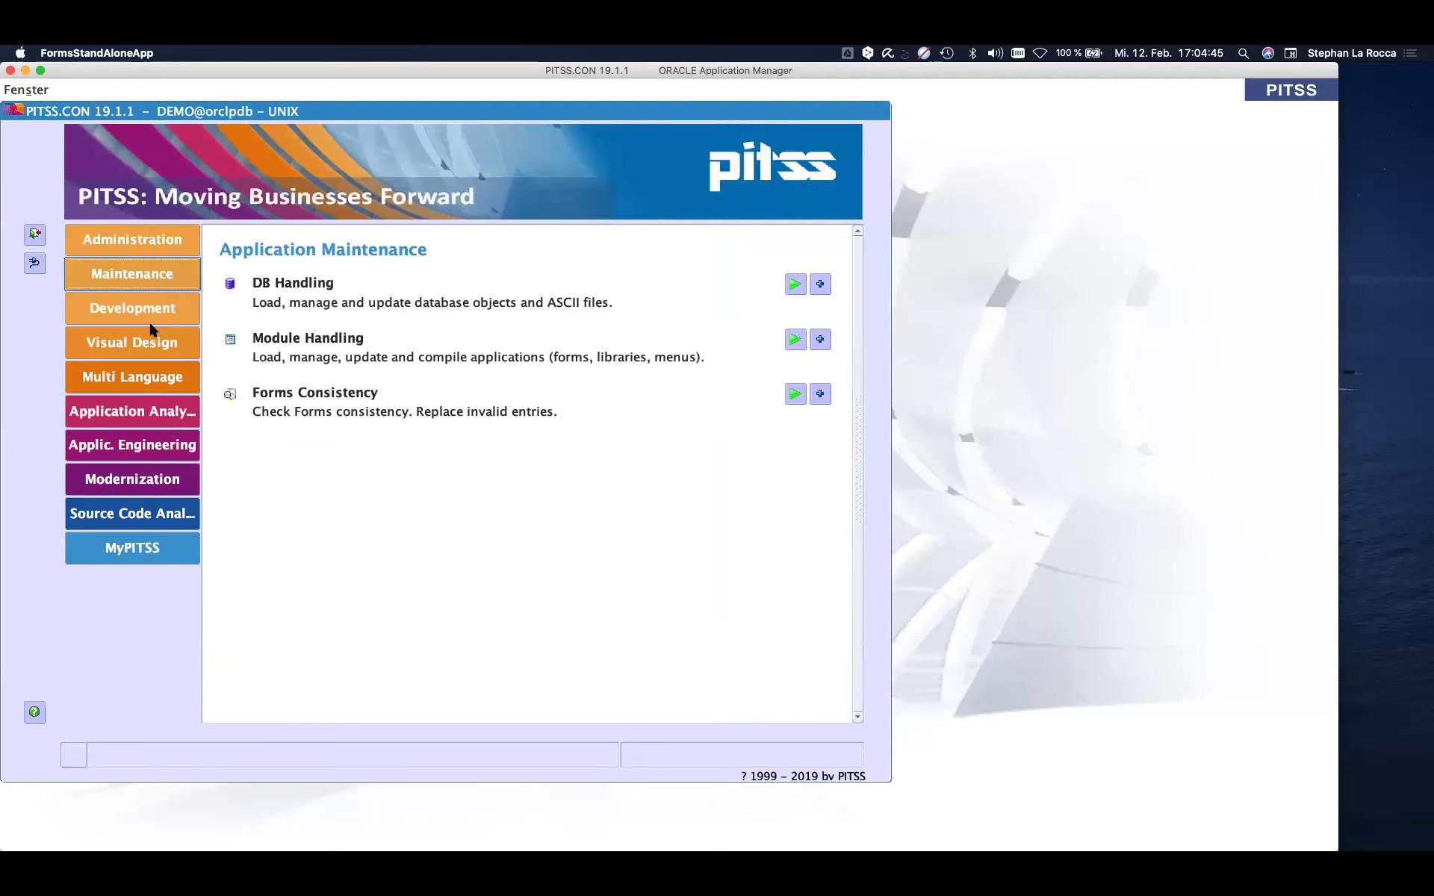
- Run the MANAGE_COLORS project (849 properties changed) and close its result summary
{"action": "left_click", "coordinate": [149, 303]}
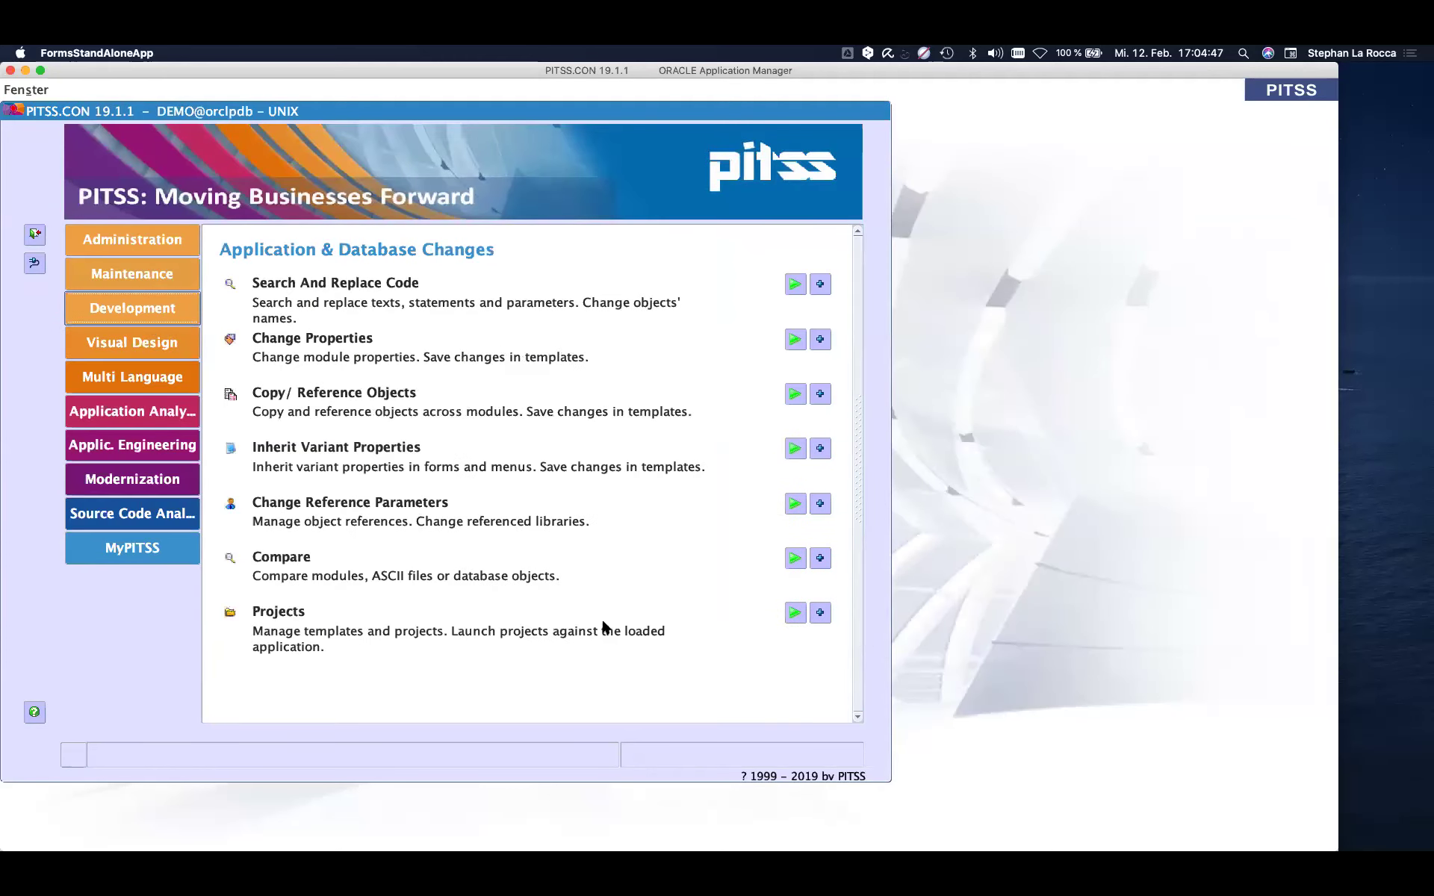
{"action": "left_click", "coordinate": [793, 613]}
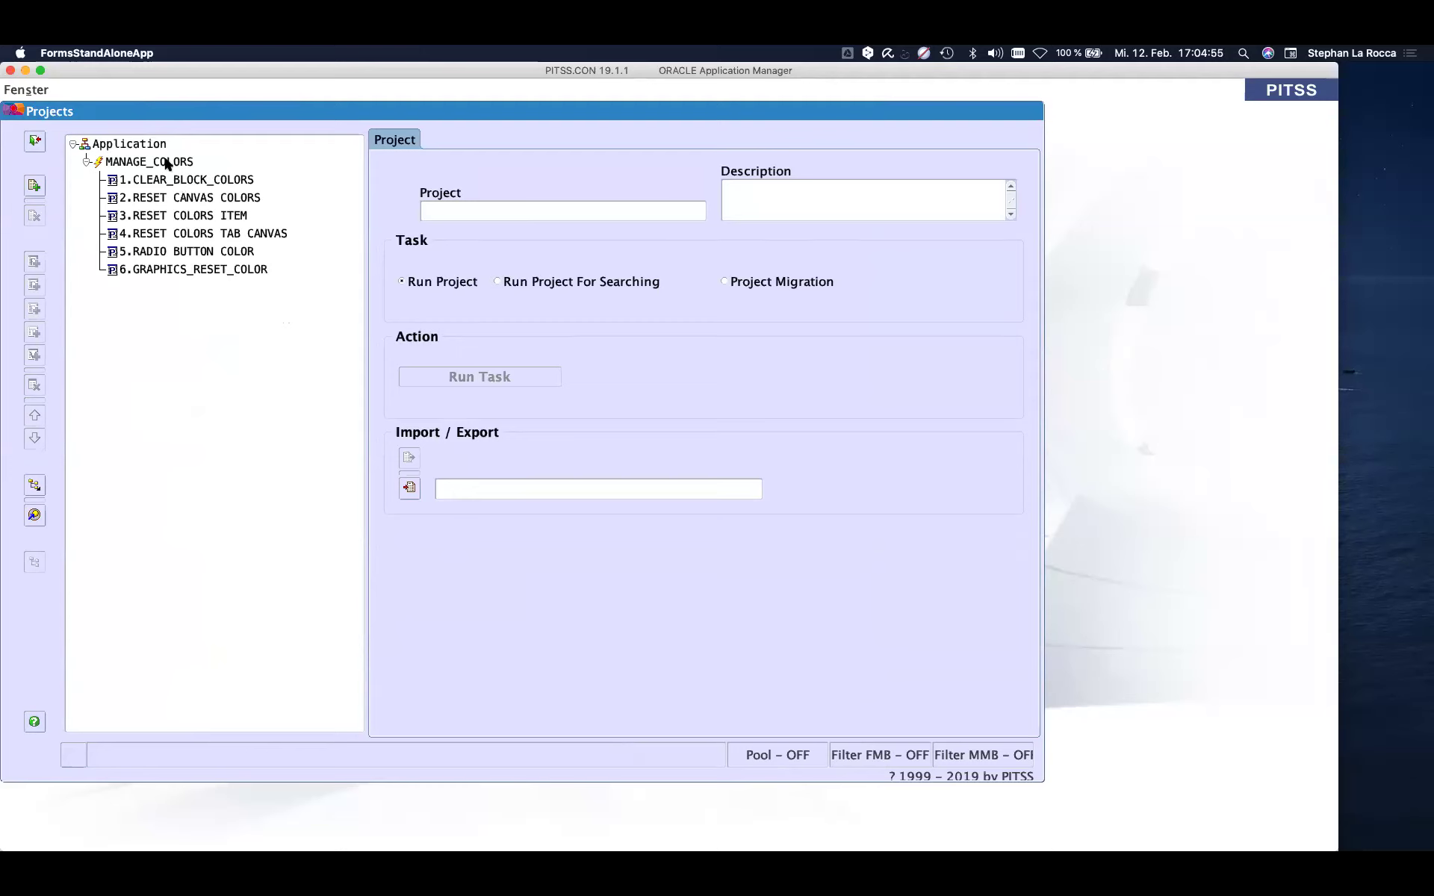
{"action": "left_click", "coordinate": [167, 161]}
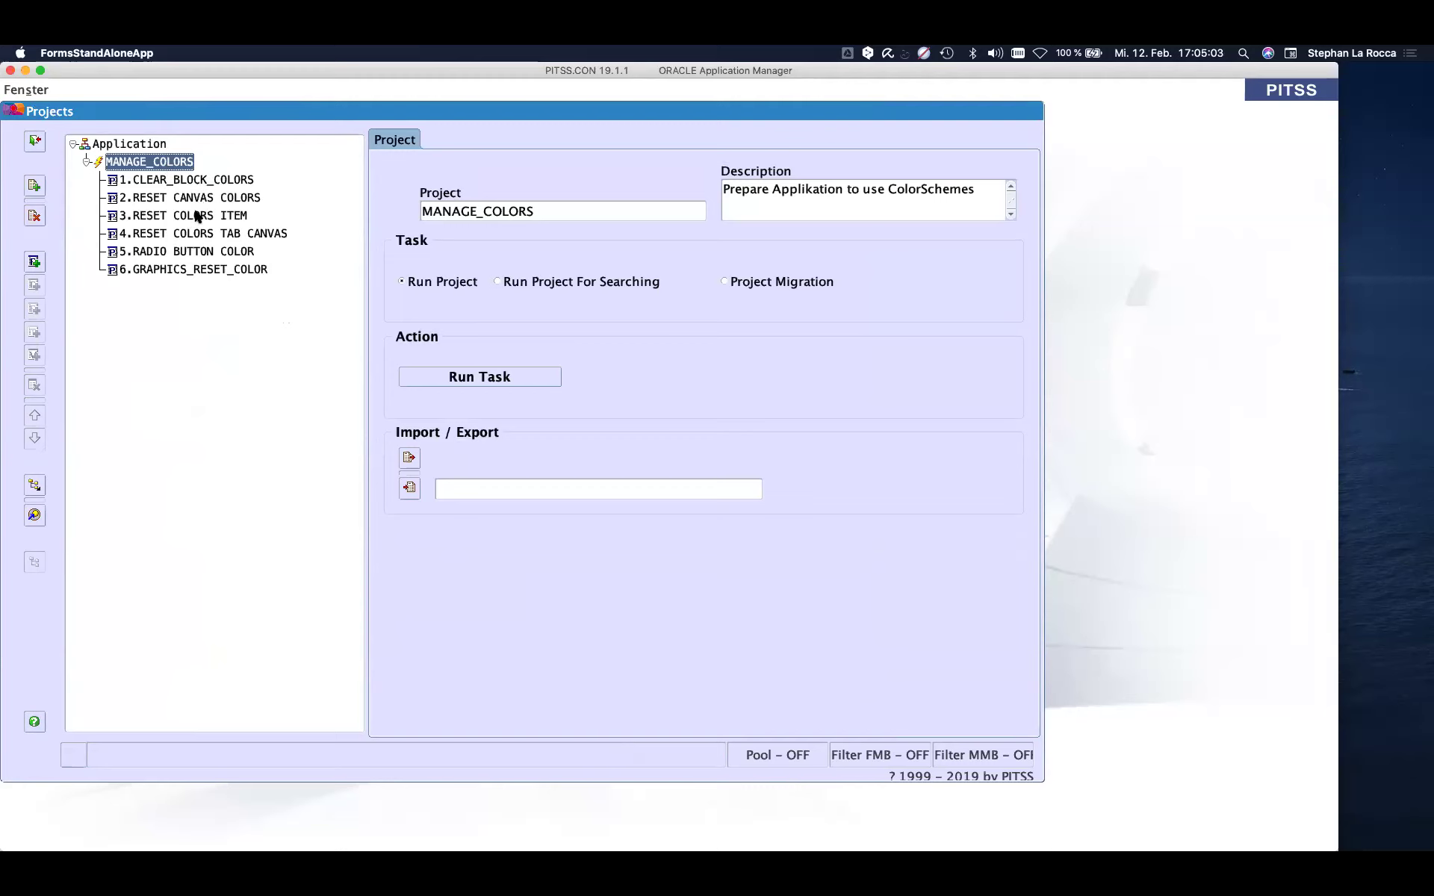
{"action": "left_click", "coordinate": [478, 378]}
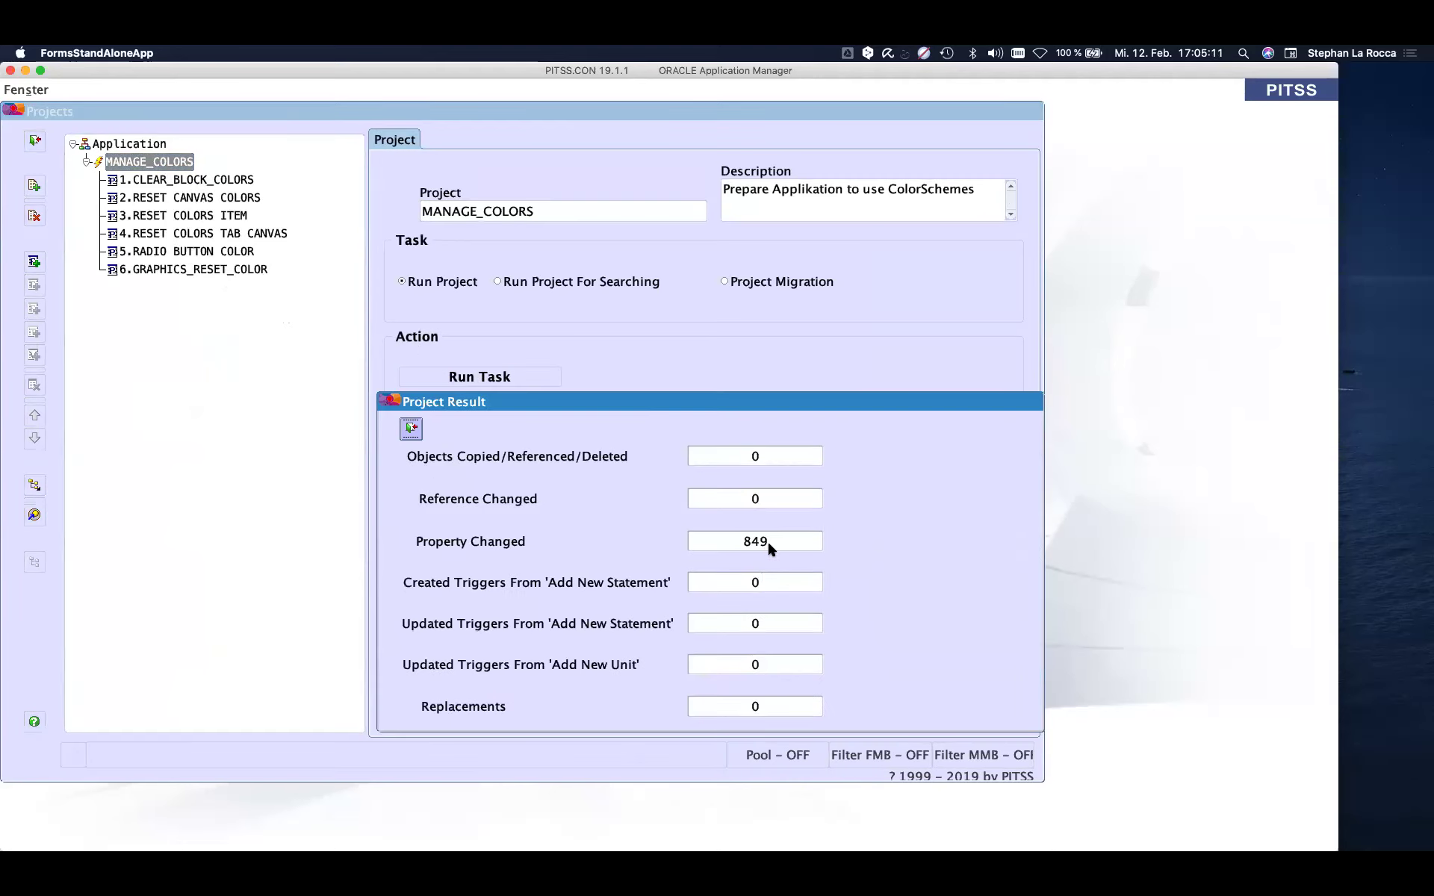
{"action": "left_click", "coordinate": [412, 429]}
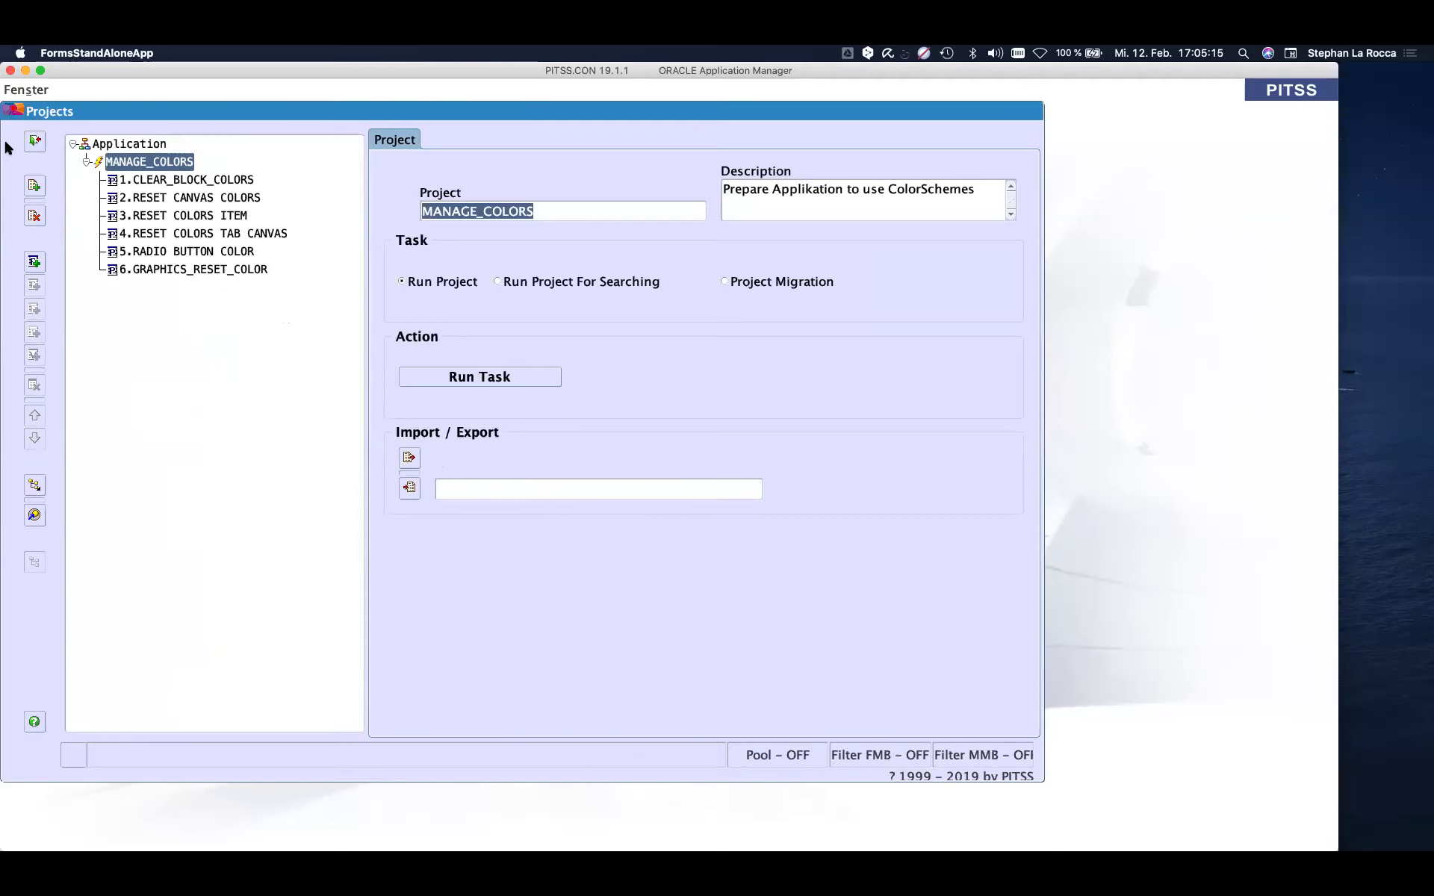
- Close the Projects window and show the Maintenance tasks: DB Handling, Module Handling and Forms Consistency
{"action": "left_click", "coordinate": [35, 140]}
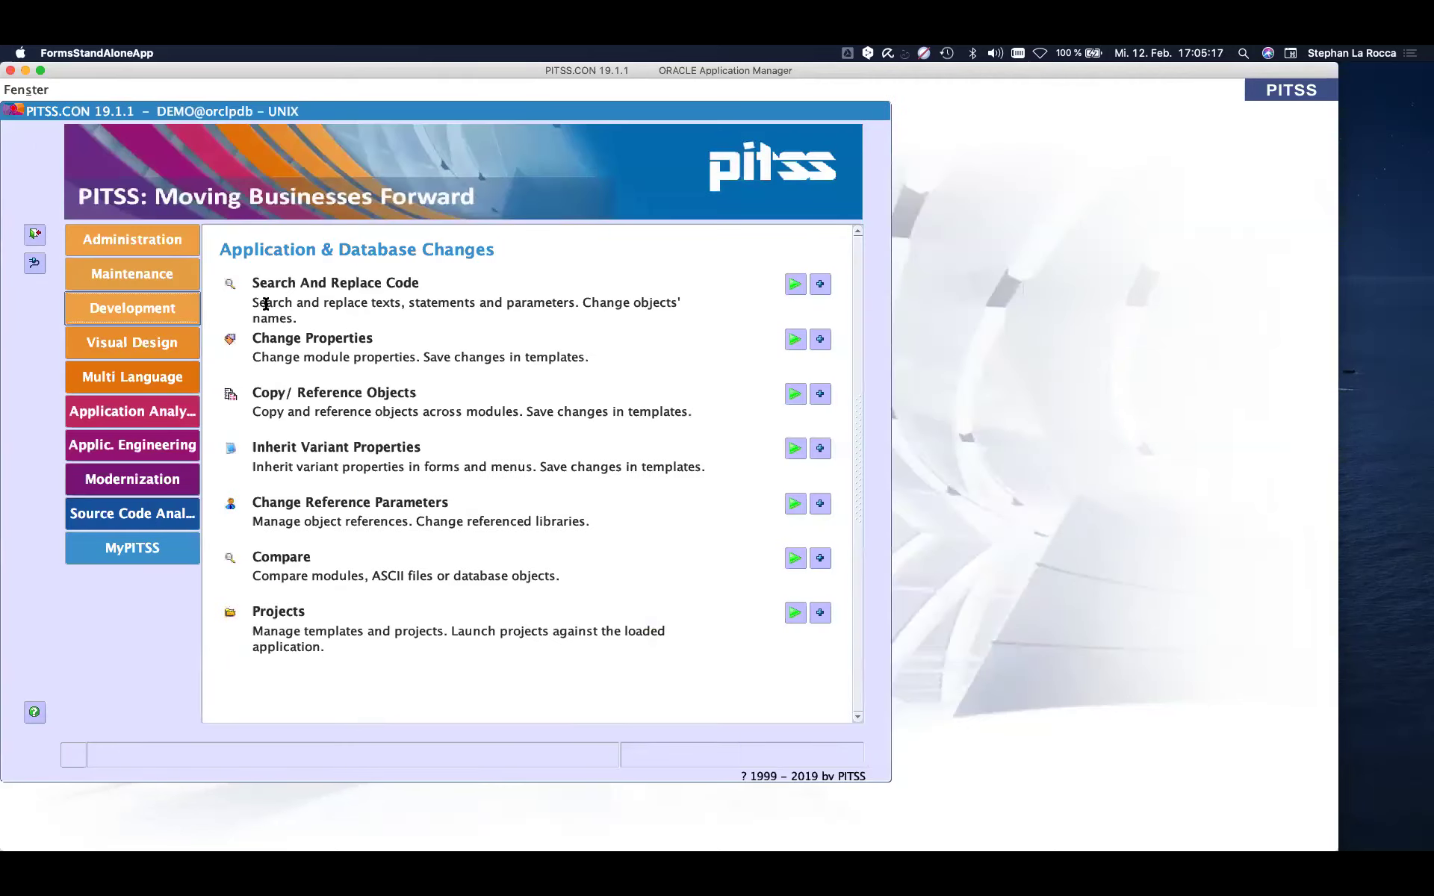
{"action": "left_click", "coordinate": [151, 272]}
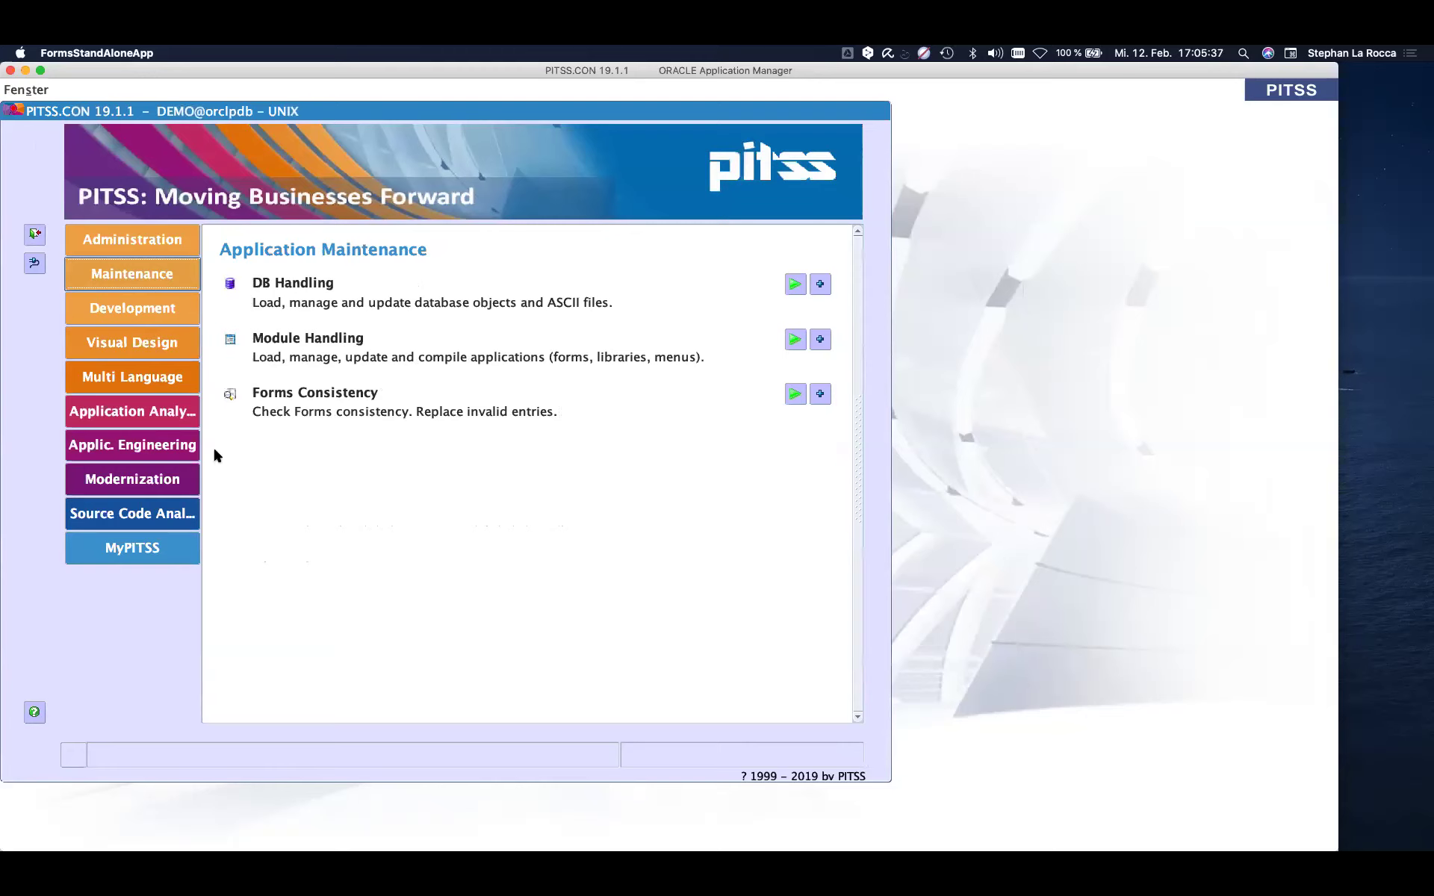
- Run the User Stories – Customer Application trace injection on Forms and Functions/Procedures only, updating 128 objects
{"action": "left_click", "coordinate": [149, 453]}
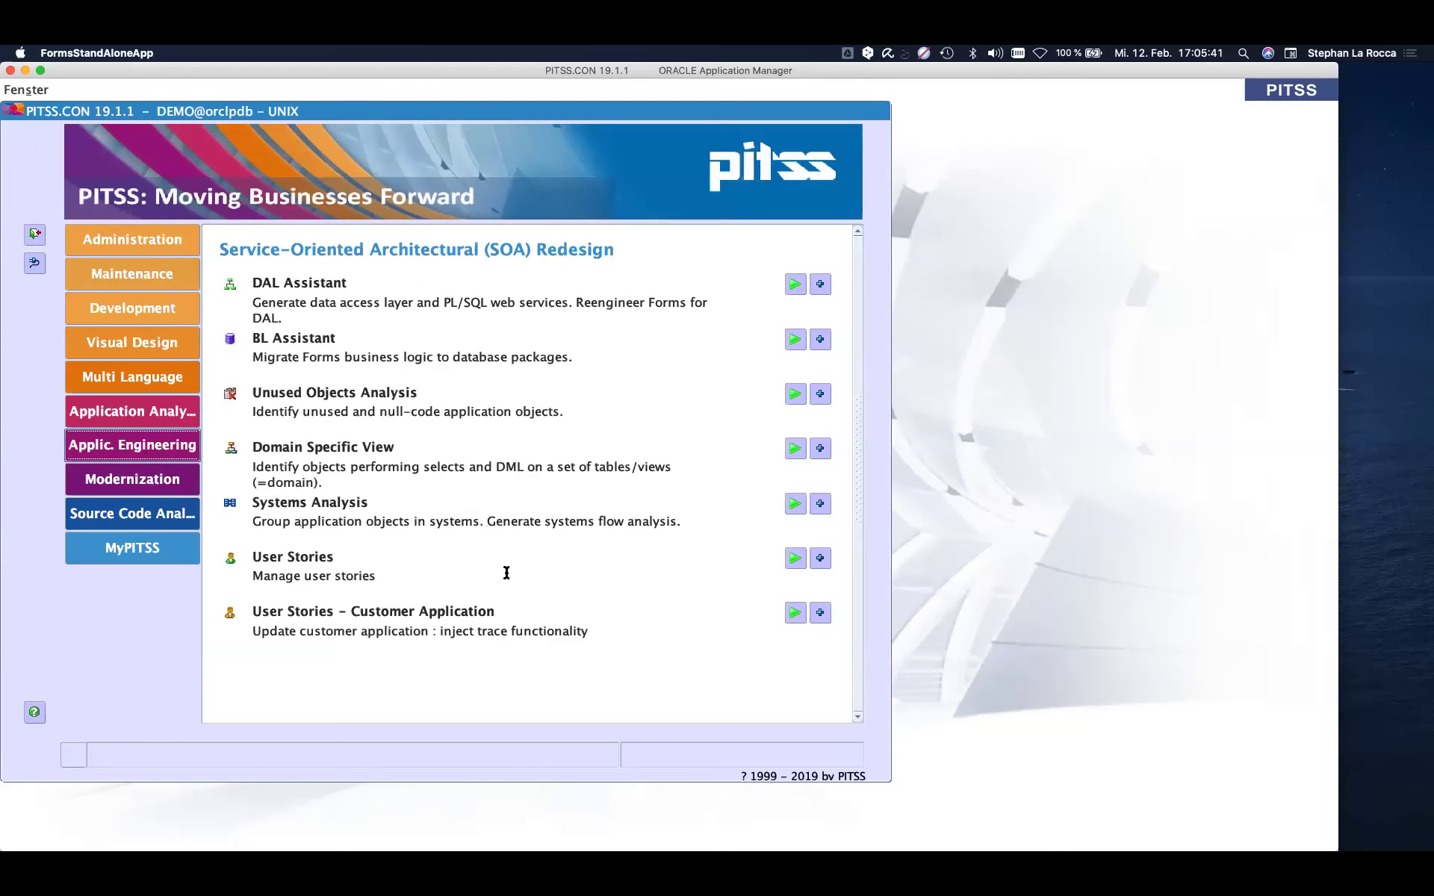
{"action": "left_click", "coordinate": [795, 612]}
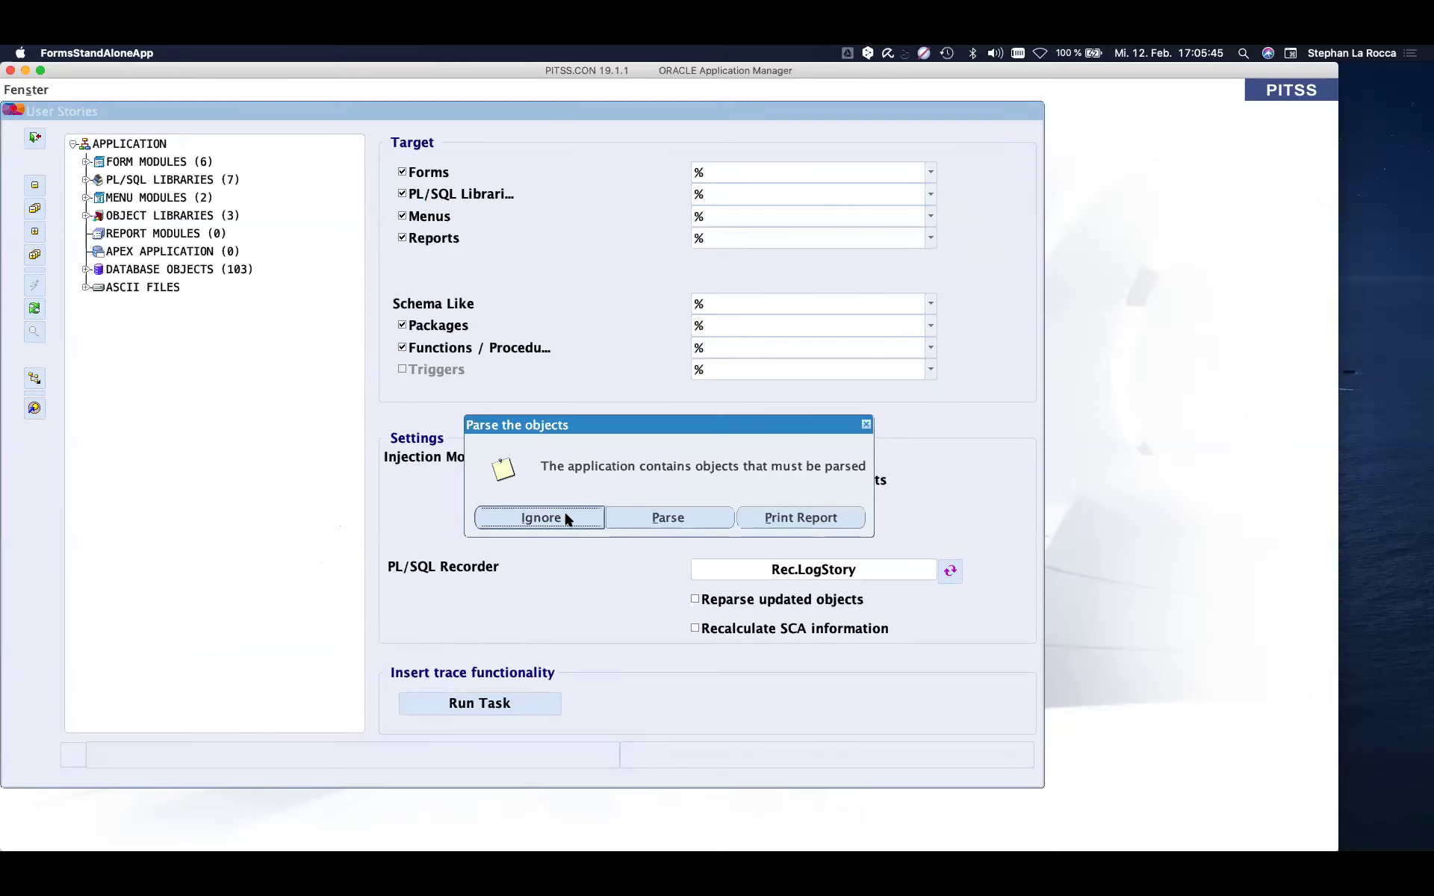
{"action": "left_click", "coordinate": [587, 519]}
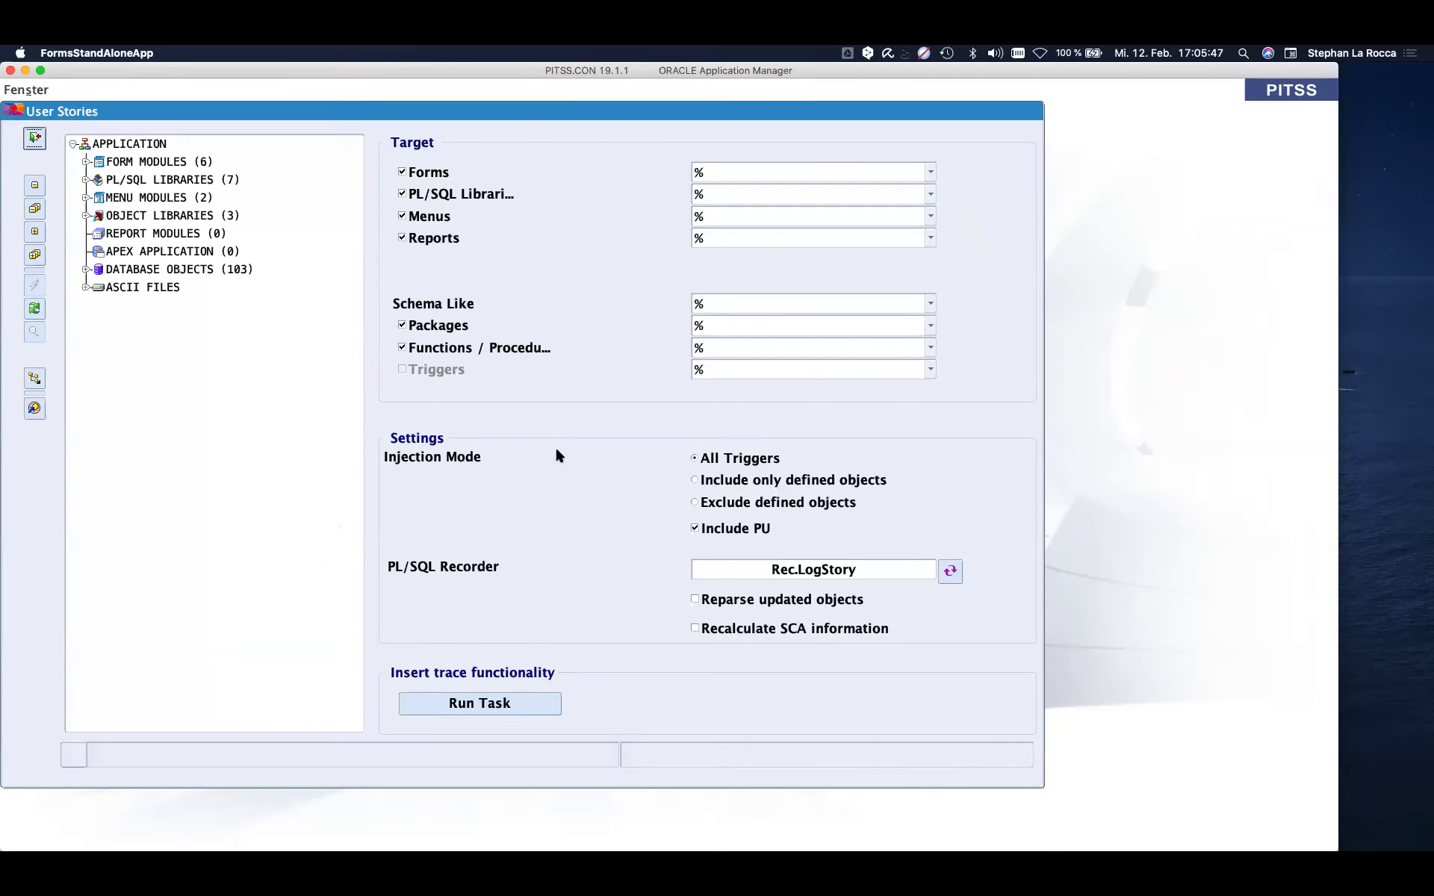
{"action": "left_click", "coordinate": [401, 194]}
{"action": "left_click", "coordinate": [402, 217]}
{"action": "left_click", "coordinate": [402, 238]}
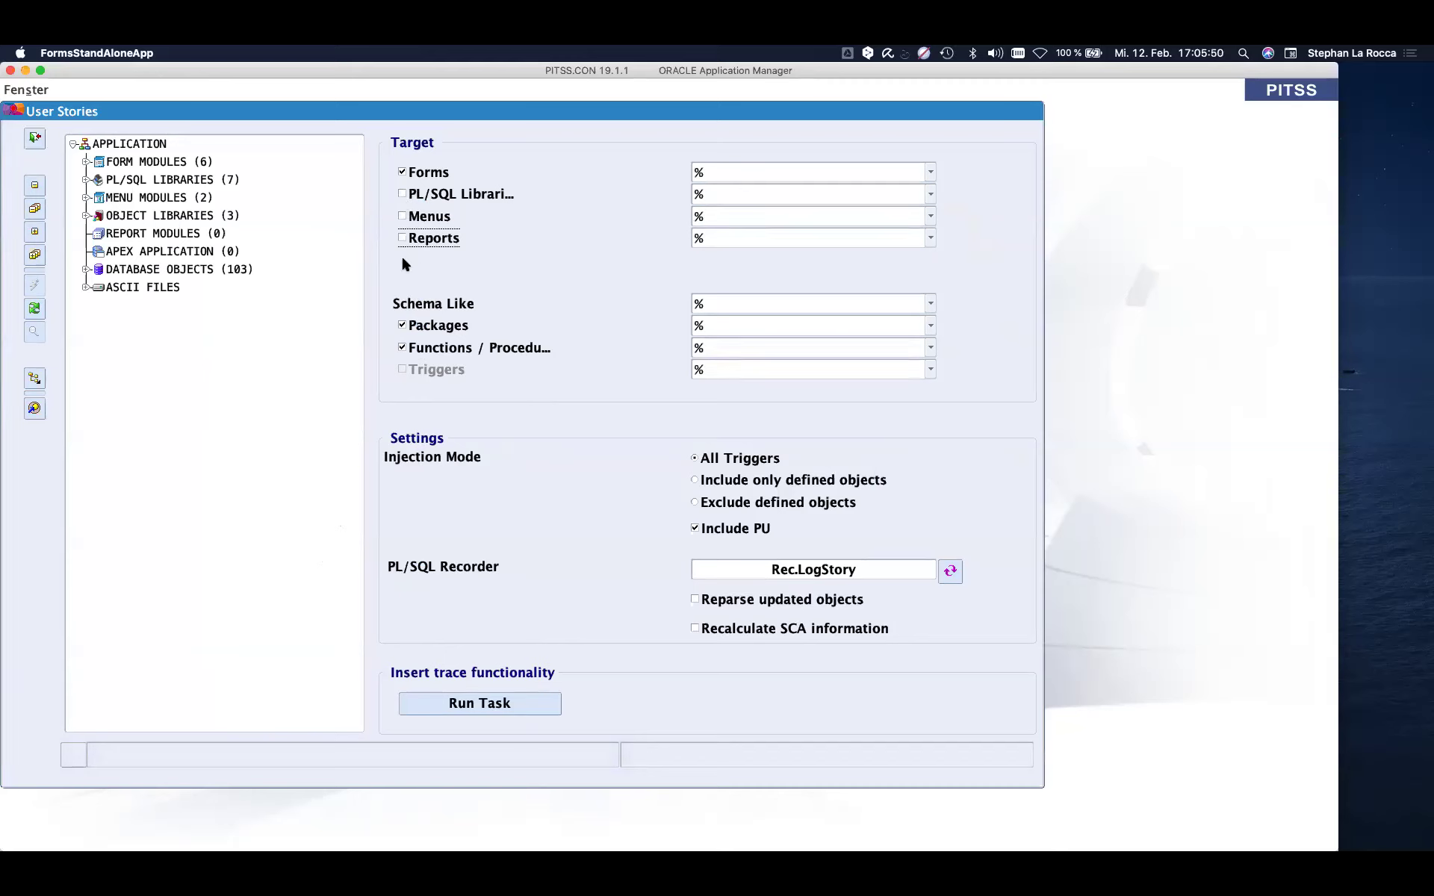
{"action": "left_click", "coordinate": [402, 326]}
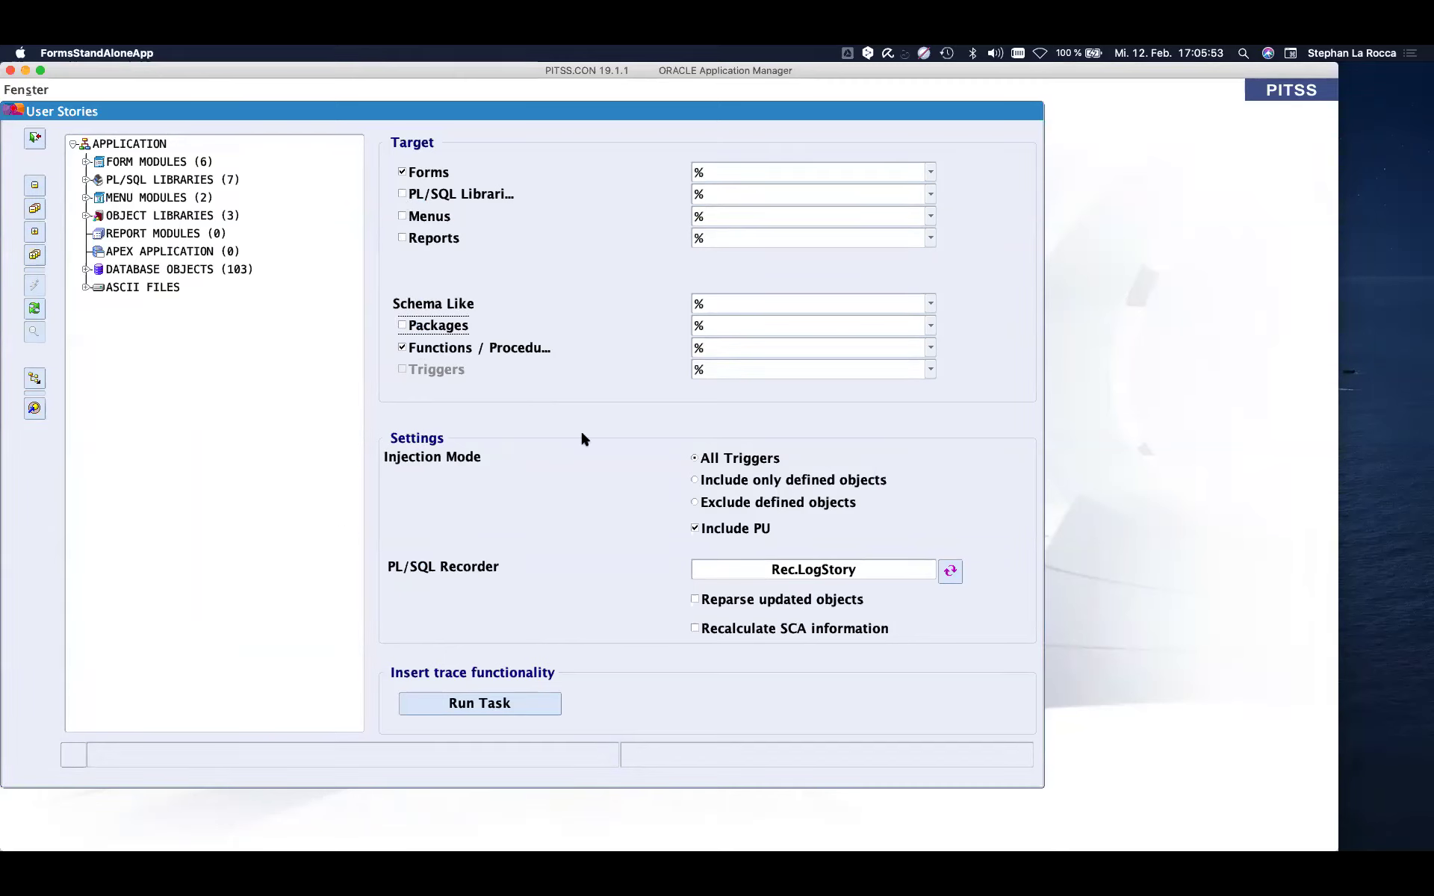
{"action": "left_click", "coordinate": [502, 702]}
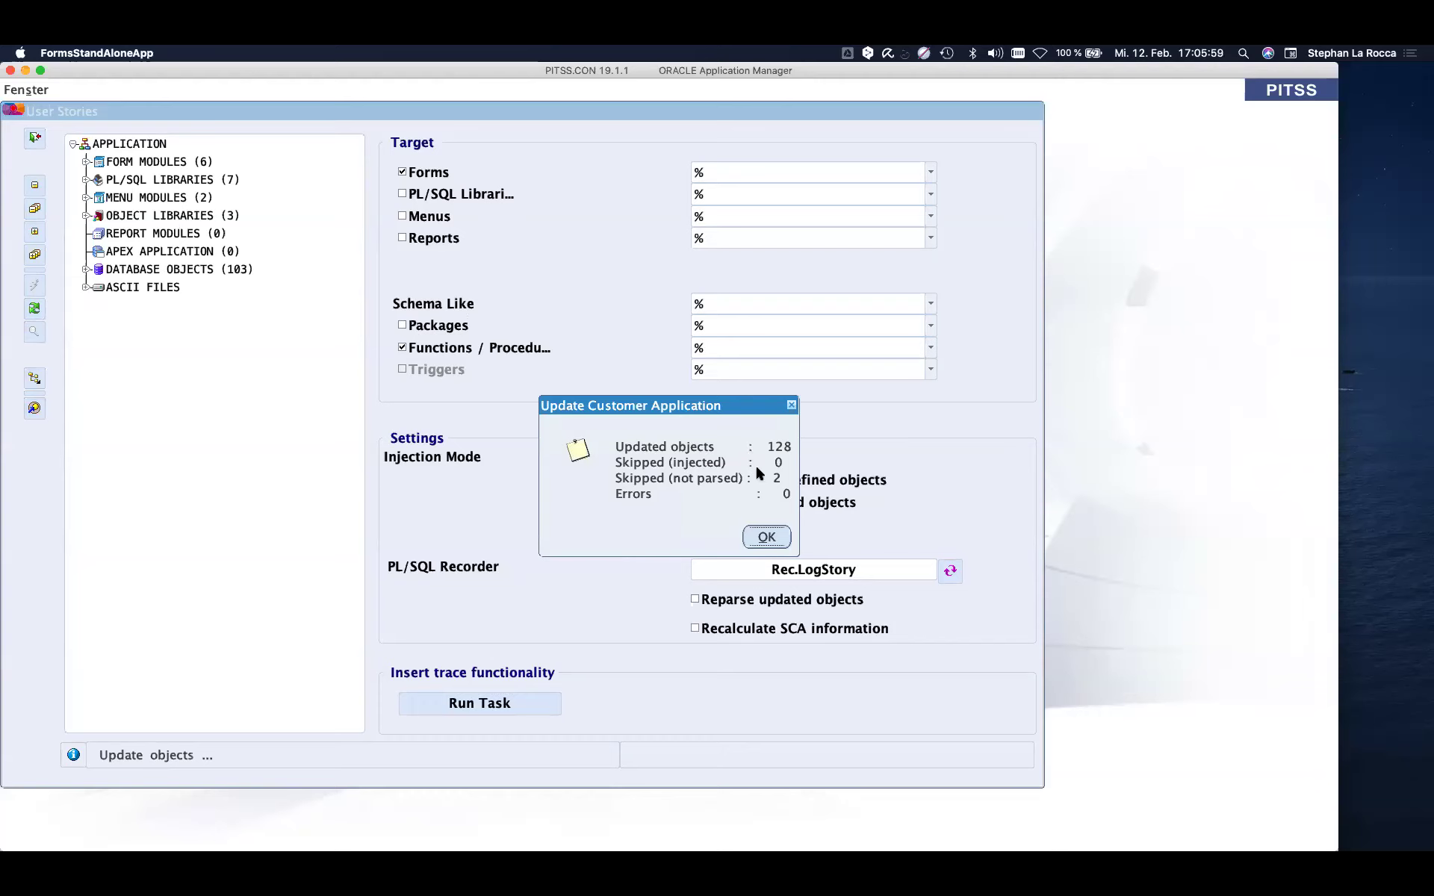
{"action": "left_click", "coordinate": [766, 537]}
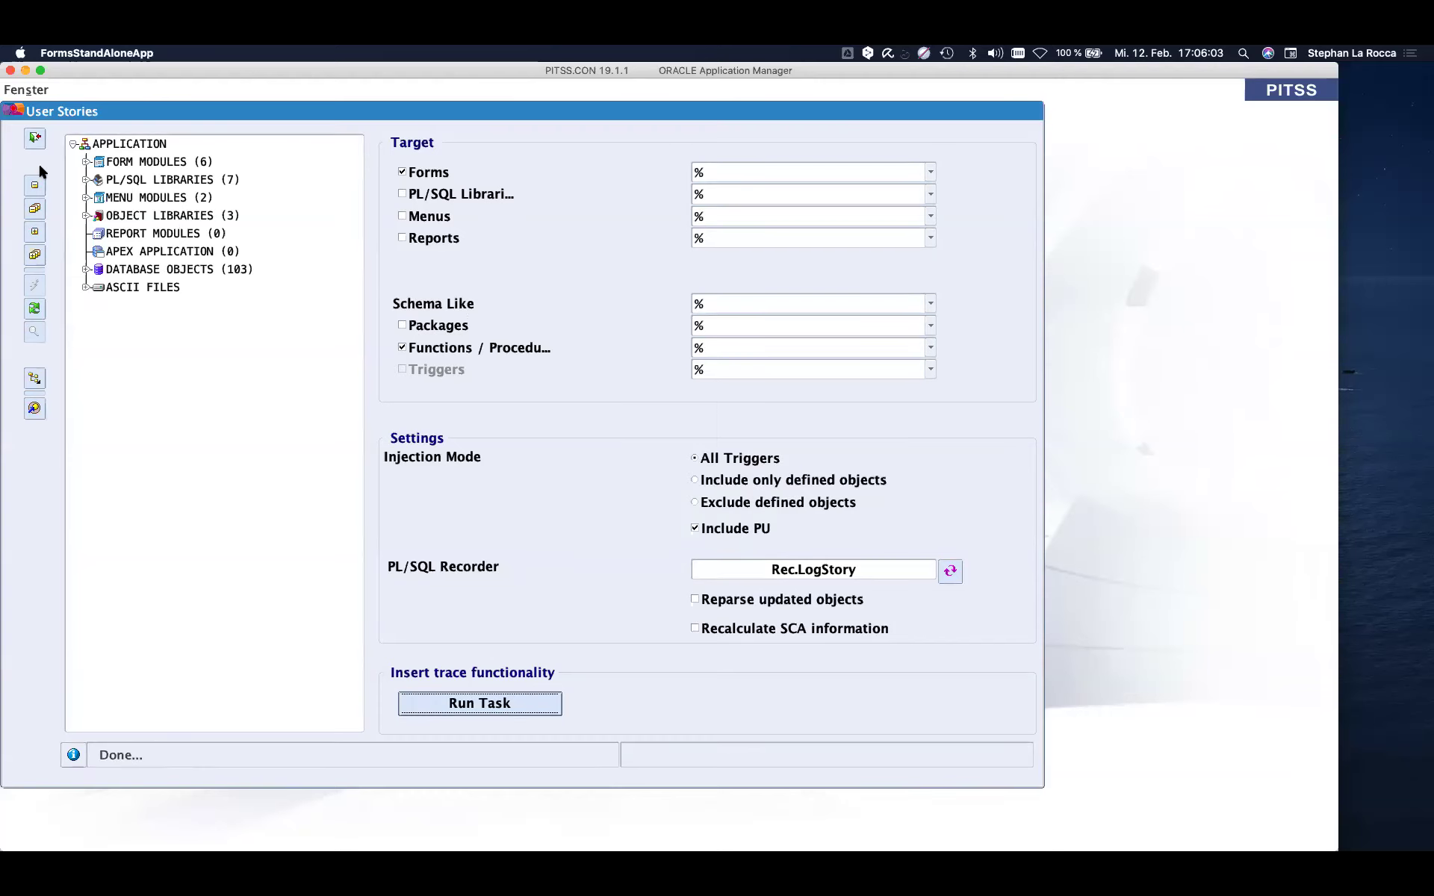
- Close User Stories, then in Module Handling update all pending APPLICATION modules
{"action": "left_click", "coordinate": [34, 139]}
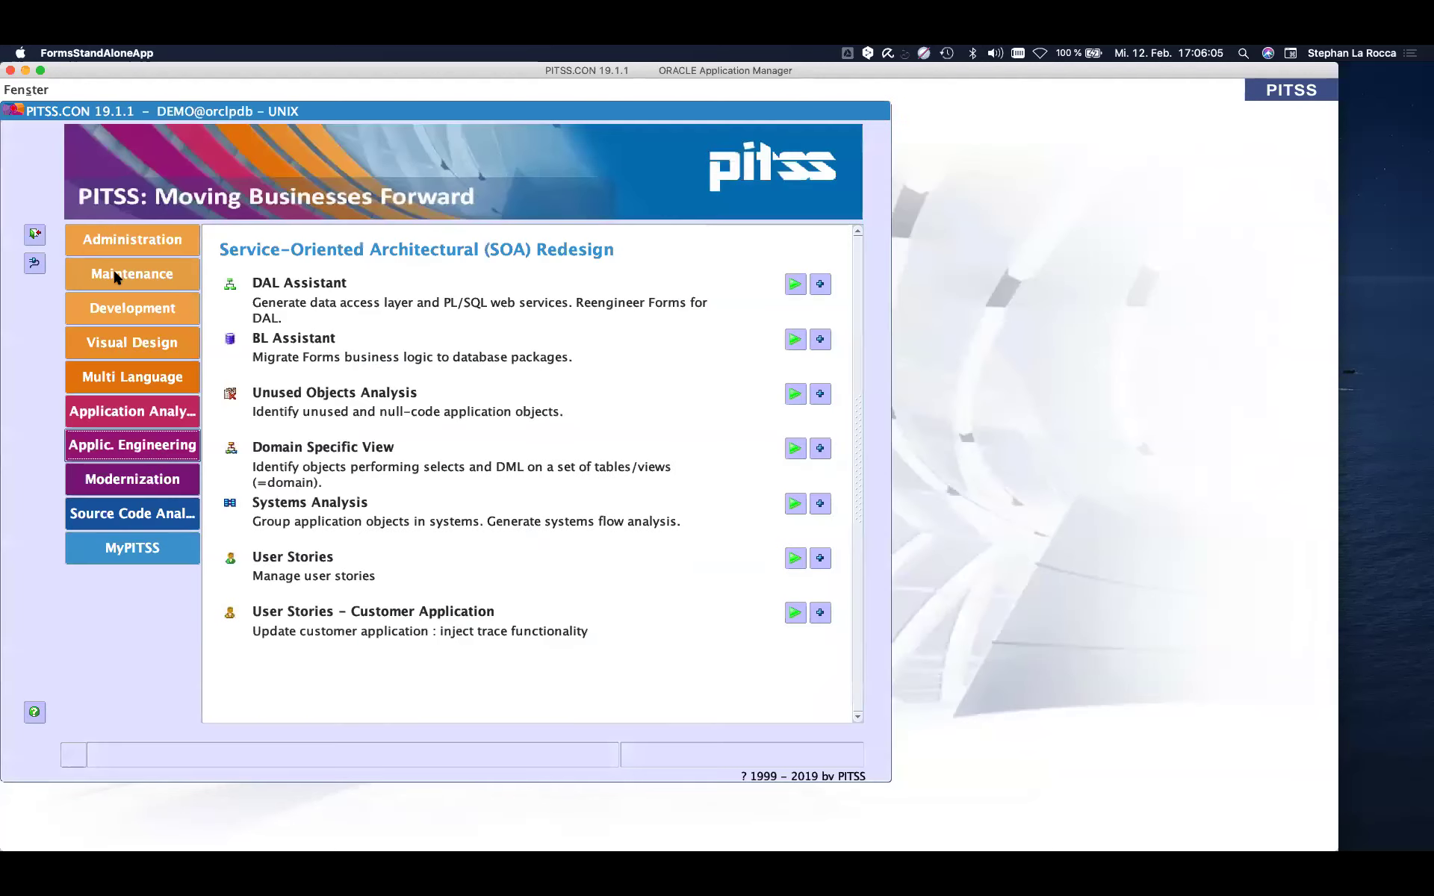
{"action": "left_click", "coordinate": [141, 270]}
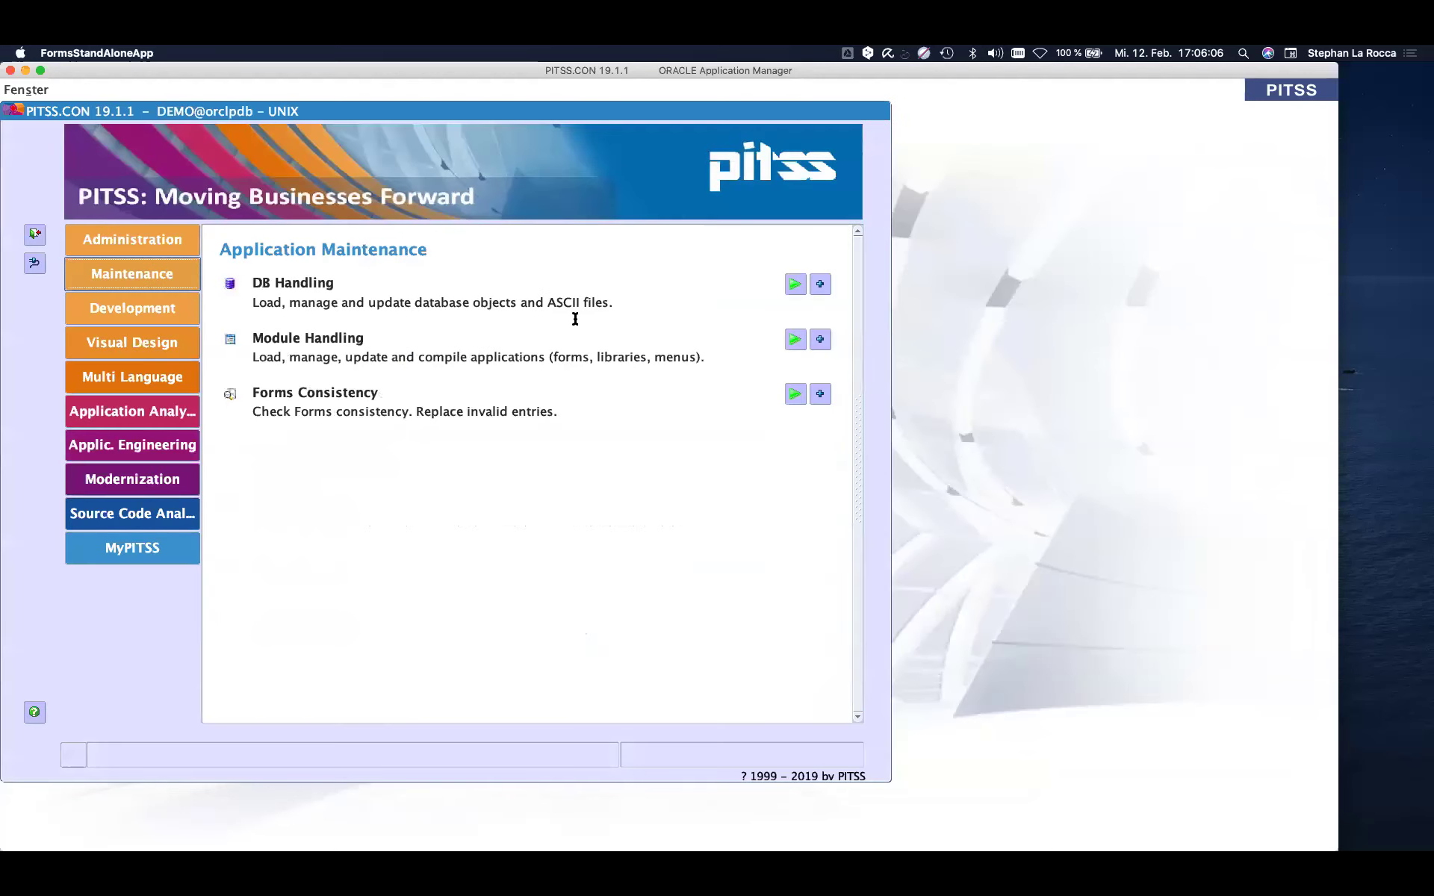
{"action": "left_click", "coordinate": [795, 339]}
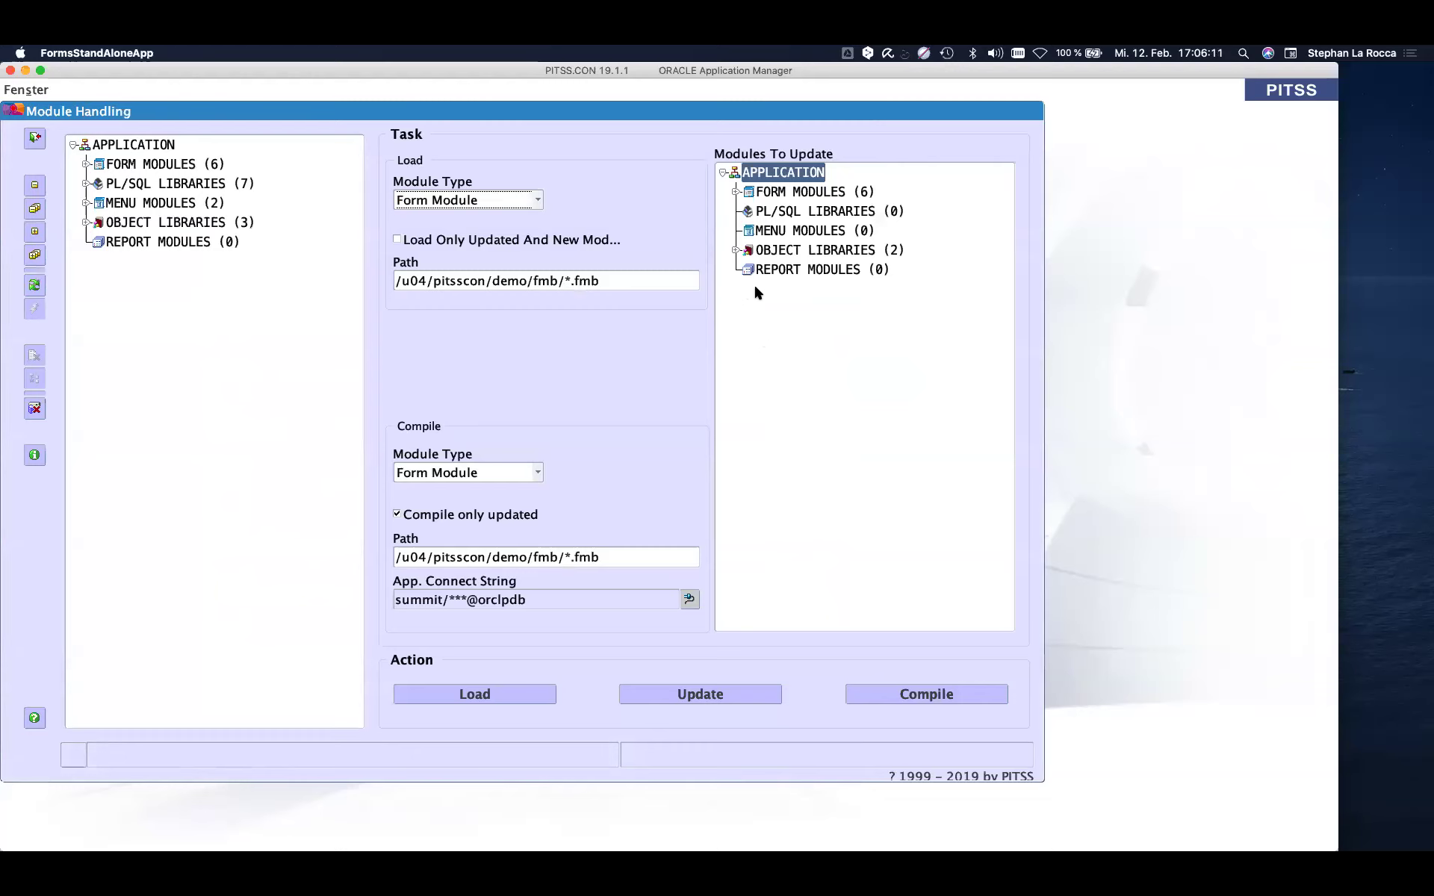
{"action": "left_click", "coordinate": [770, 194]}
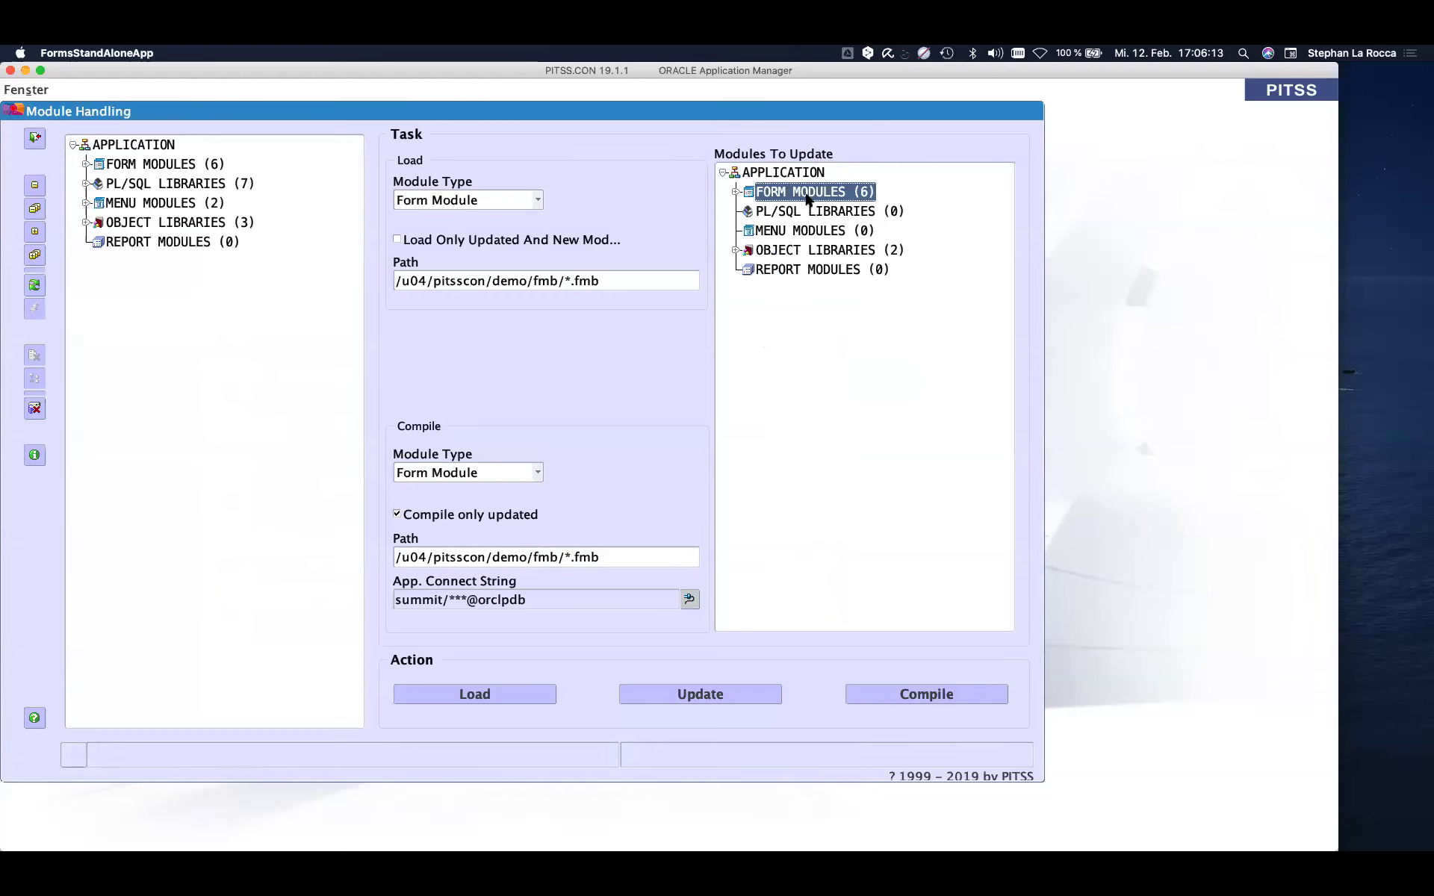
{"action": "left_click", "coordinate": [811, 250]}
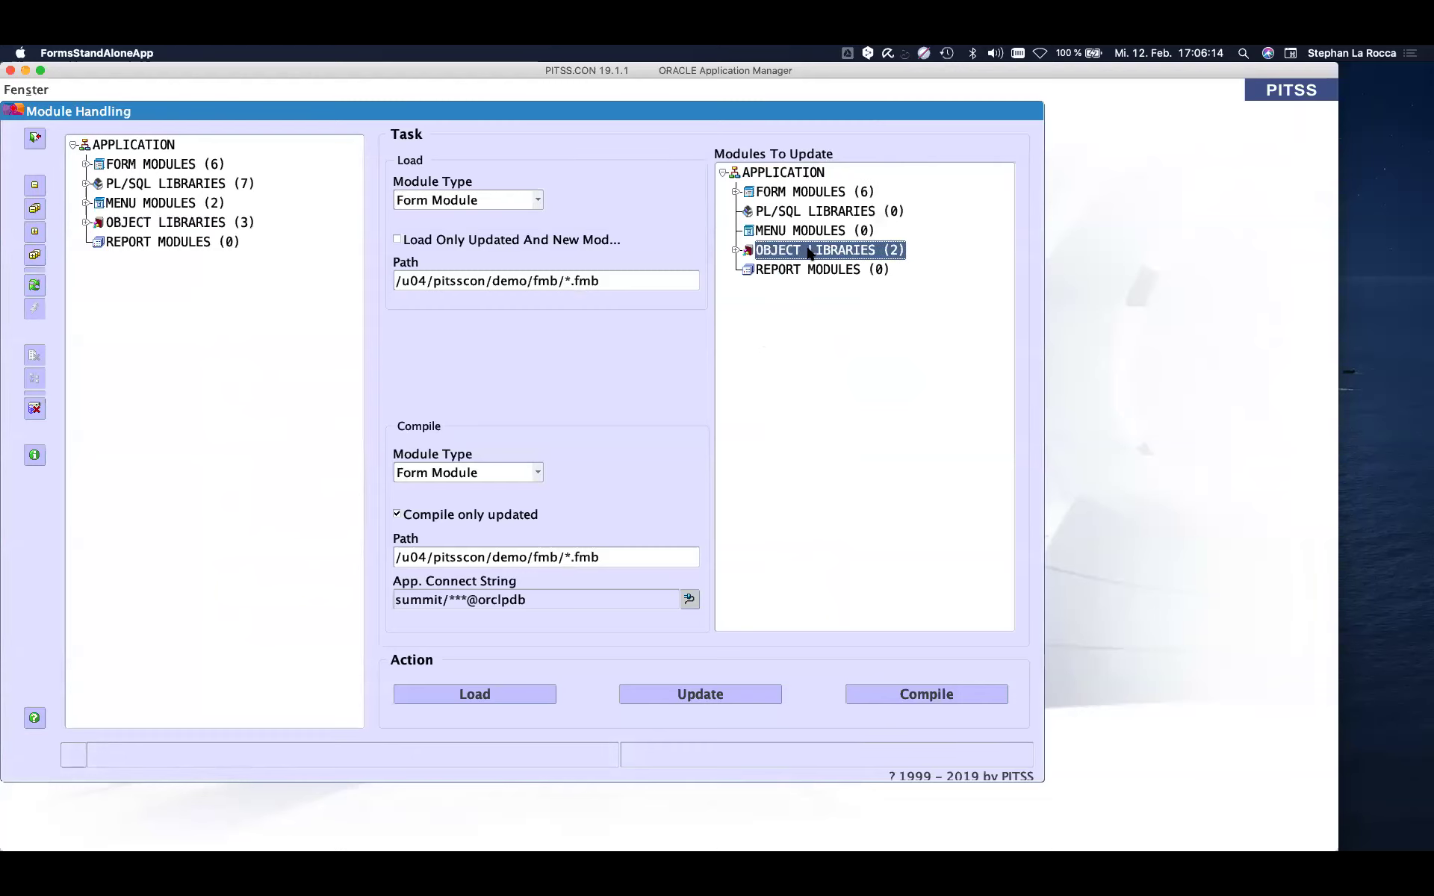
{"action": "left_click", "coordinate": [801, 177]}
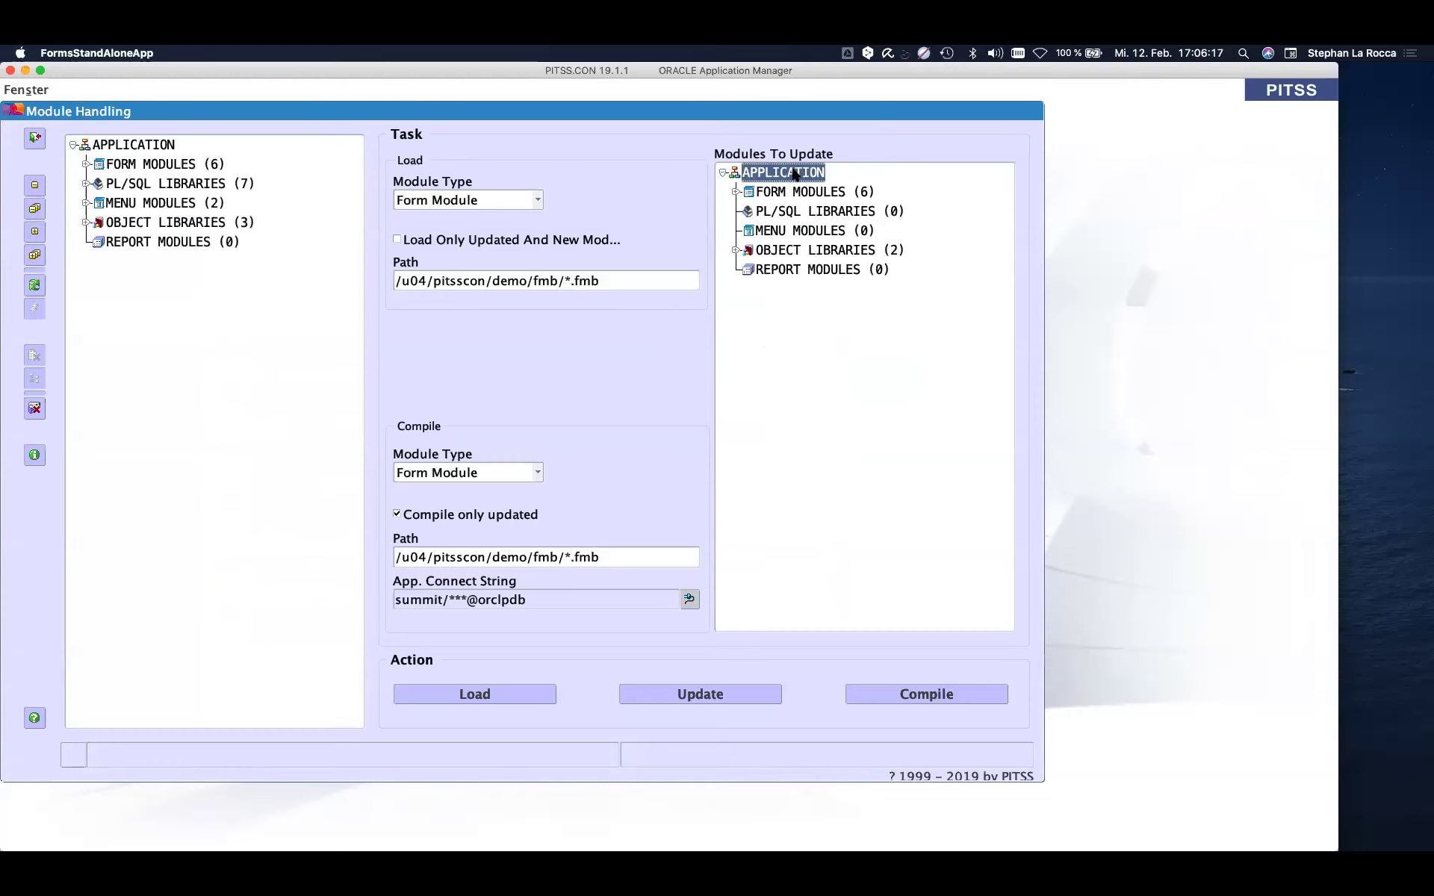
{"action": "left_click", "coordinate": [701, 692]}
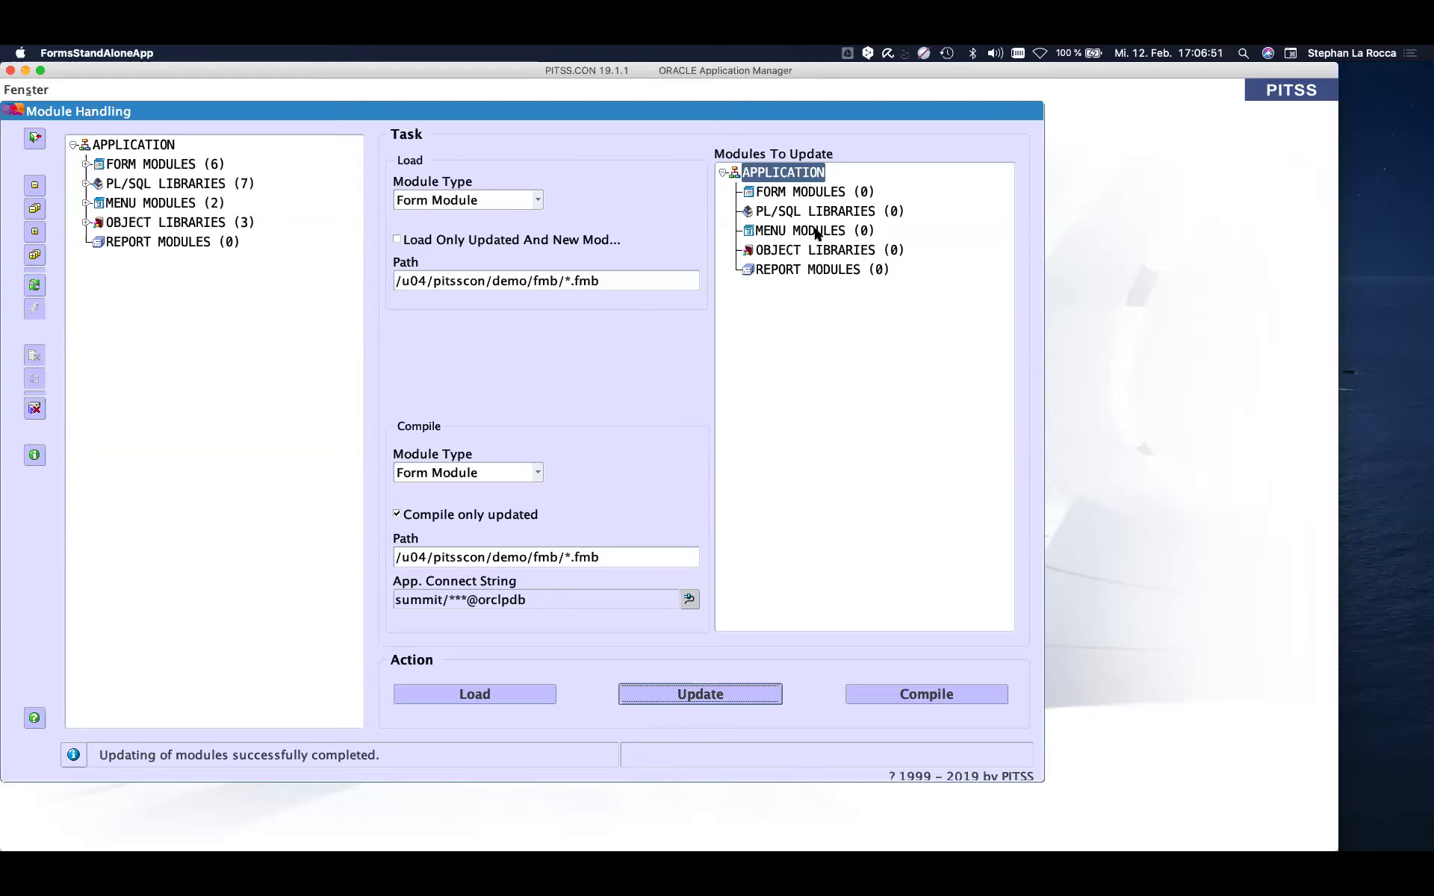
- Compile the updated modules with Compile Module Type kept as Form Module
{"action": "left_click", "coordinate": [476, 478]}
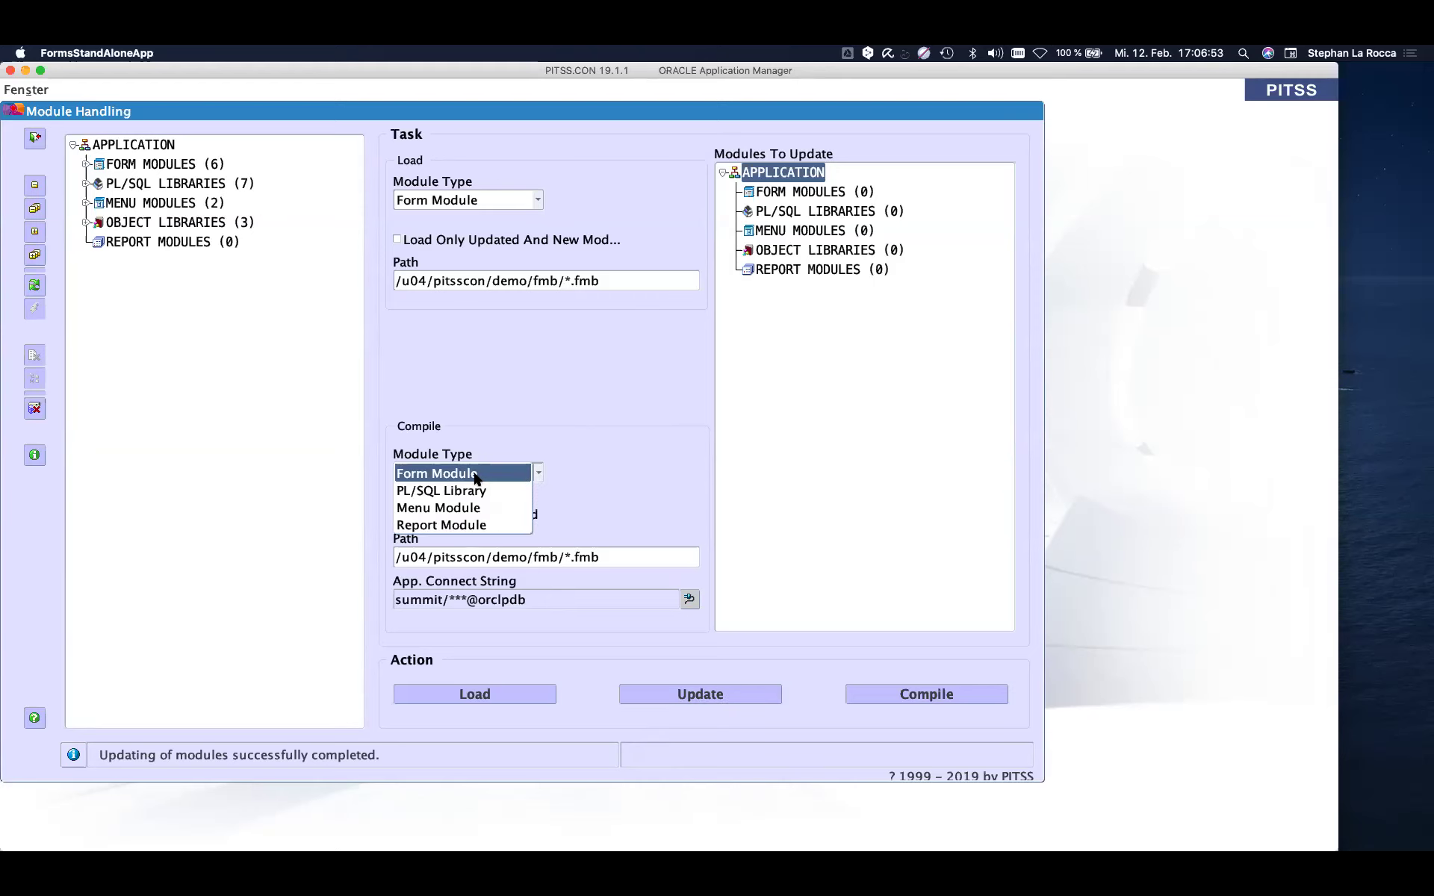
{"action": "left_click", "coordinate": [477, 476]}
{"action": "left_click", "coordinate": [911, 695]}
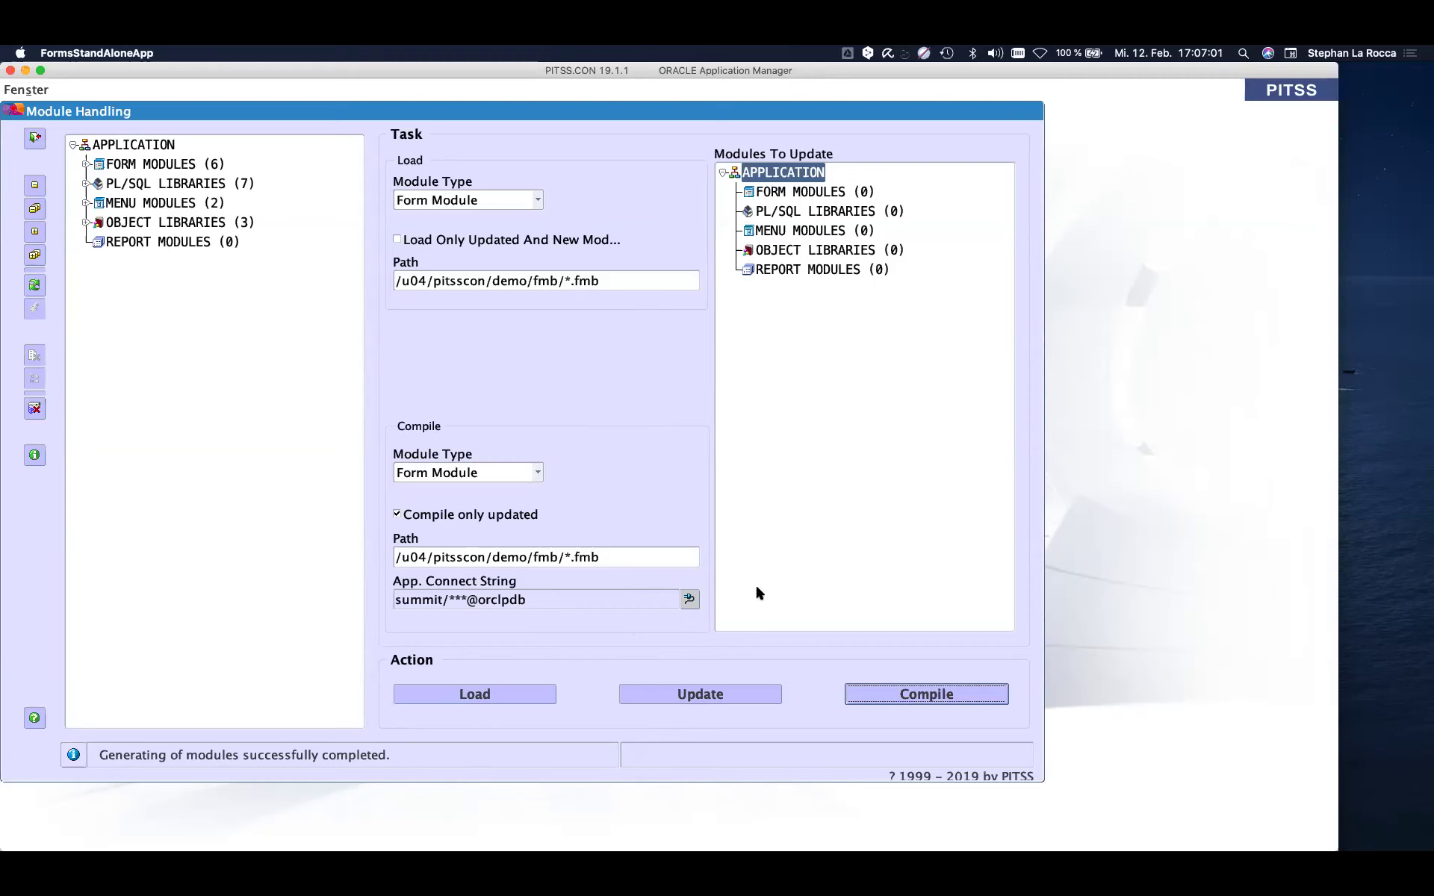
- Switch from PITSS.CON to the Terminal application
{"action": "key", "text": "super+Tab"}
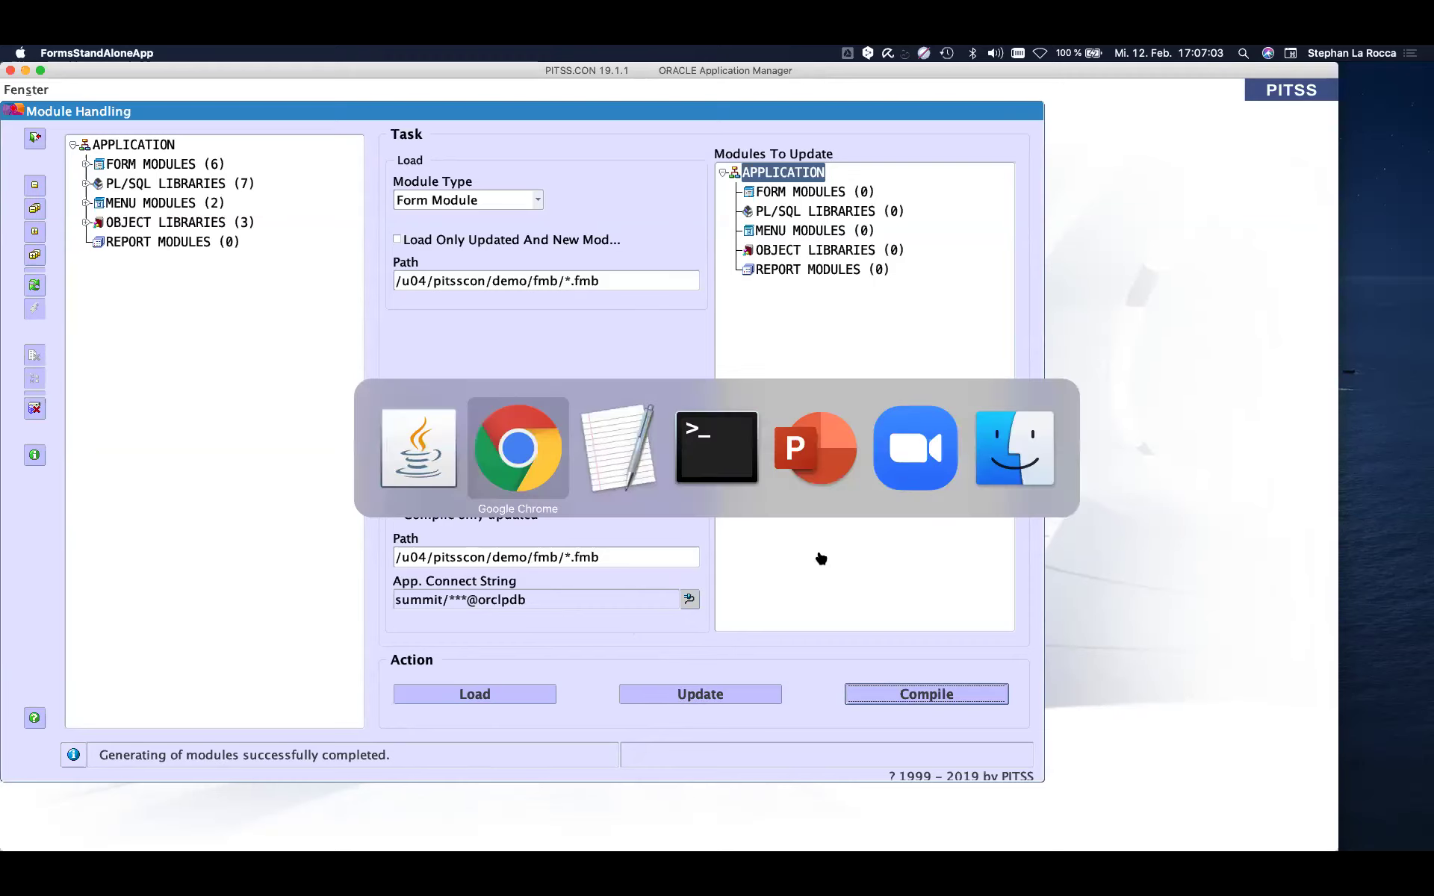
{"action": "key", "text": "super+Tab"}
{"action": "key", "text": "super+Tab"}
{"action": "key", "text": "super+Tab"}
{"action": "key", "text": "super+shift+Tab"}
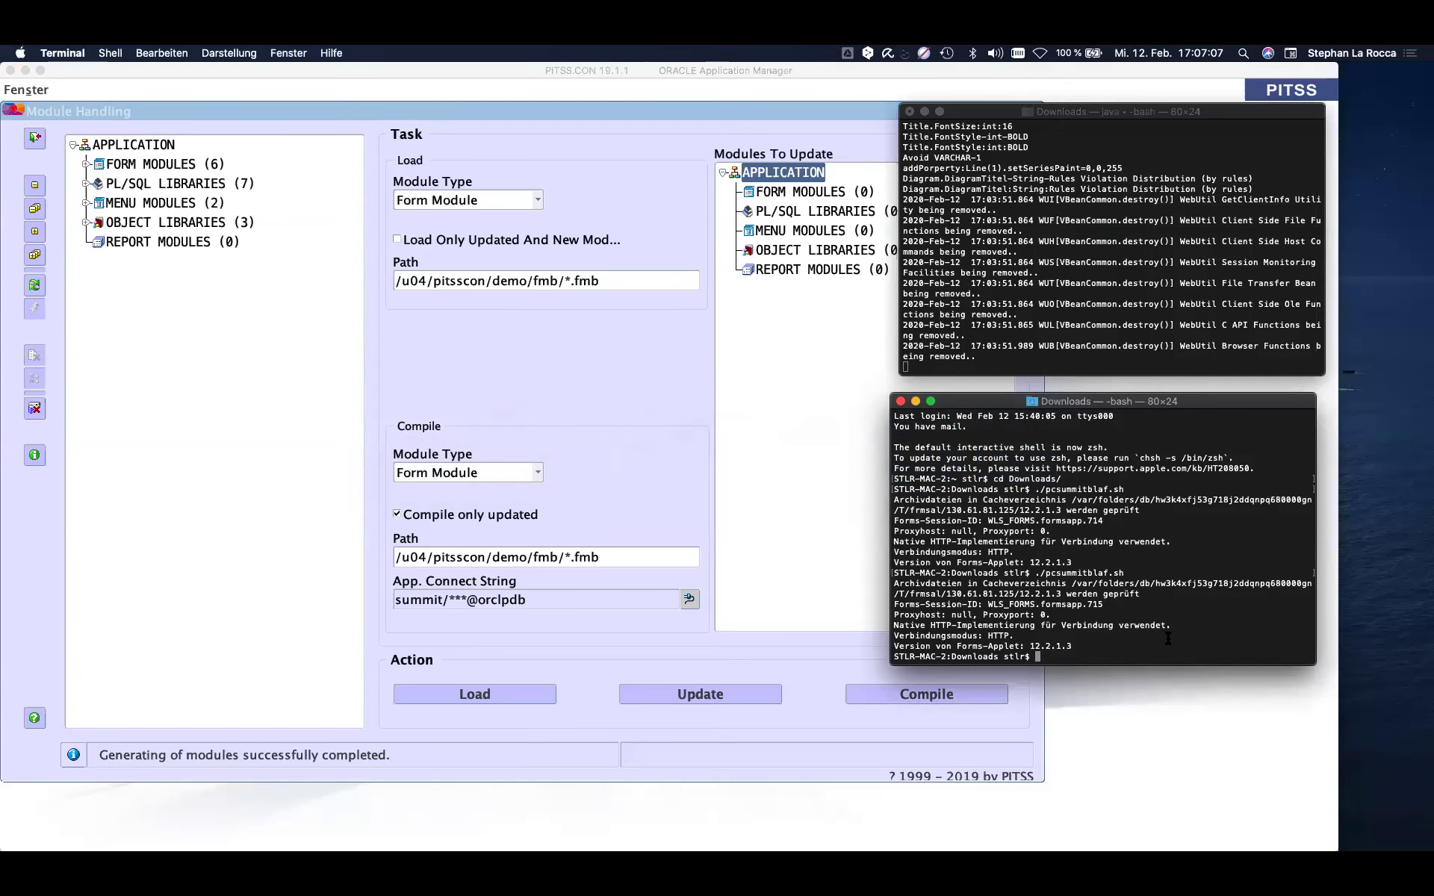
- Rerun the ./pcsummitblaf.sh launch script from the shell history
{"action": "key", "text": "Up"}
{"action": "left_click_drag", "start_coordinate": [1038, 656], "coordinate": [1156, 655]}
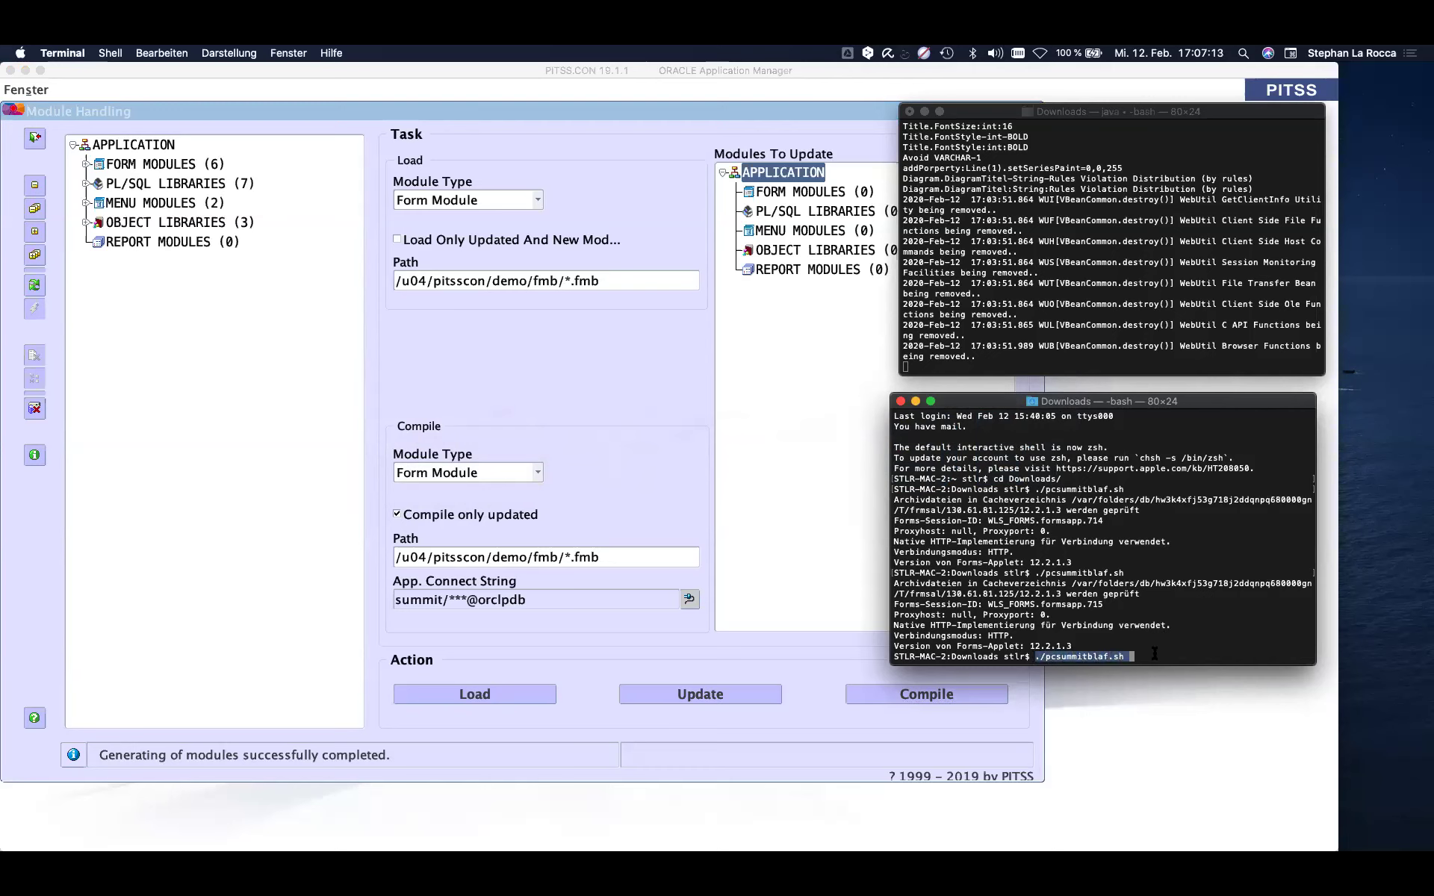
{"action": "left_click", "coordinate": [1151, 654]}
{"action": "key", "text": "Return"}
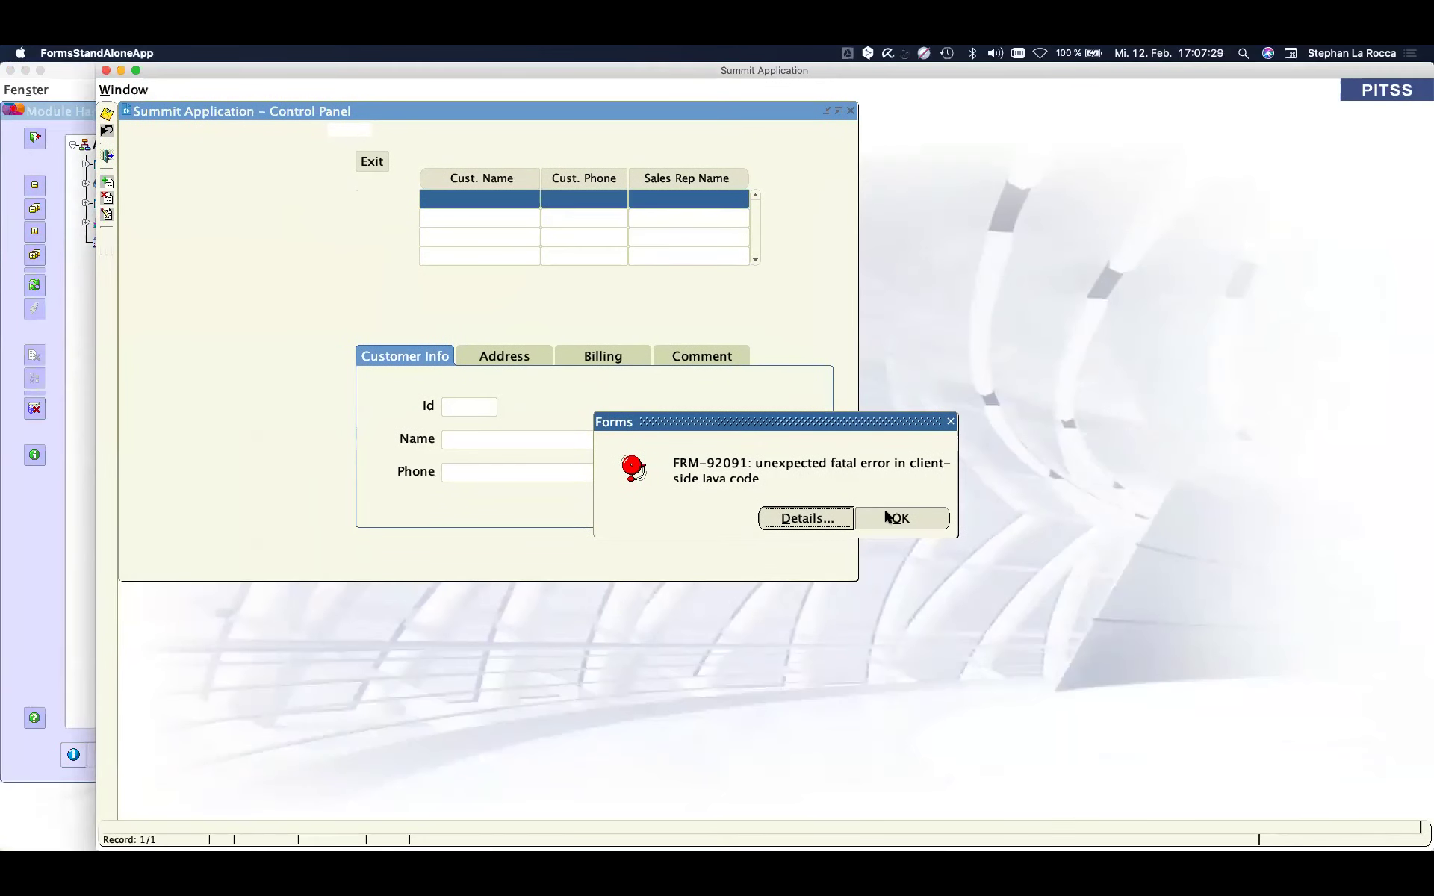
- Dismiss the FRM-92091 error and review the NullPointerException output in the terminal windows
{"action": "left_click", "coordinate": [898, 517]}
{"action": "scroll", "coordinate": [1146, 587], "scroll_direction": "up", "scroll_amount": 15}
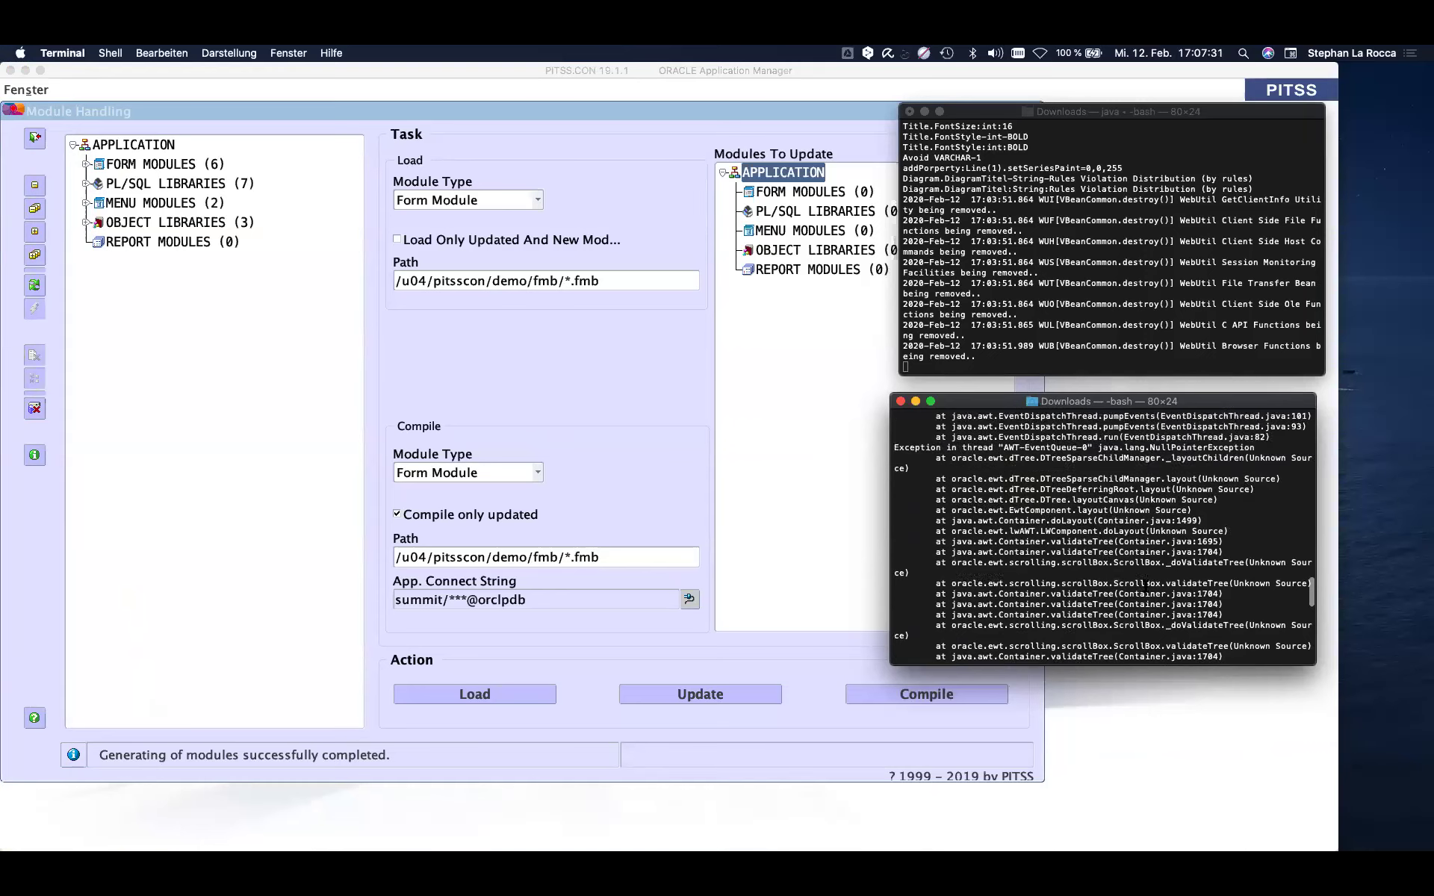
{"action": "scroll", "coordinate": [1146, 587], "scroll_direction": "up", "scroll_amount": 20}
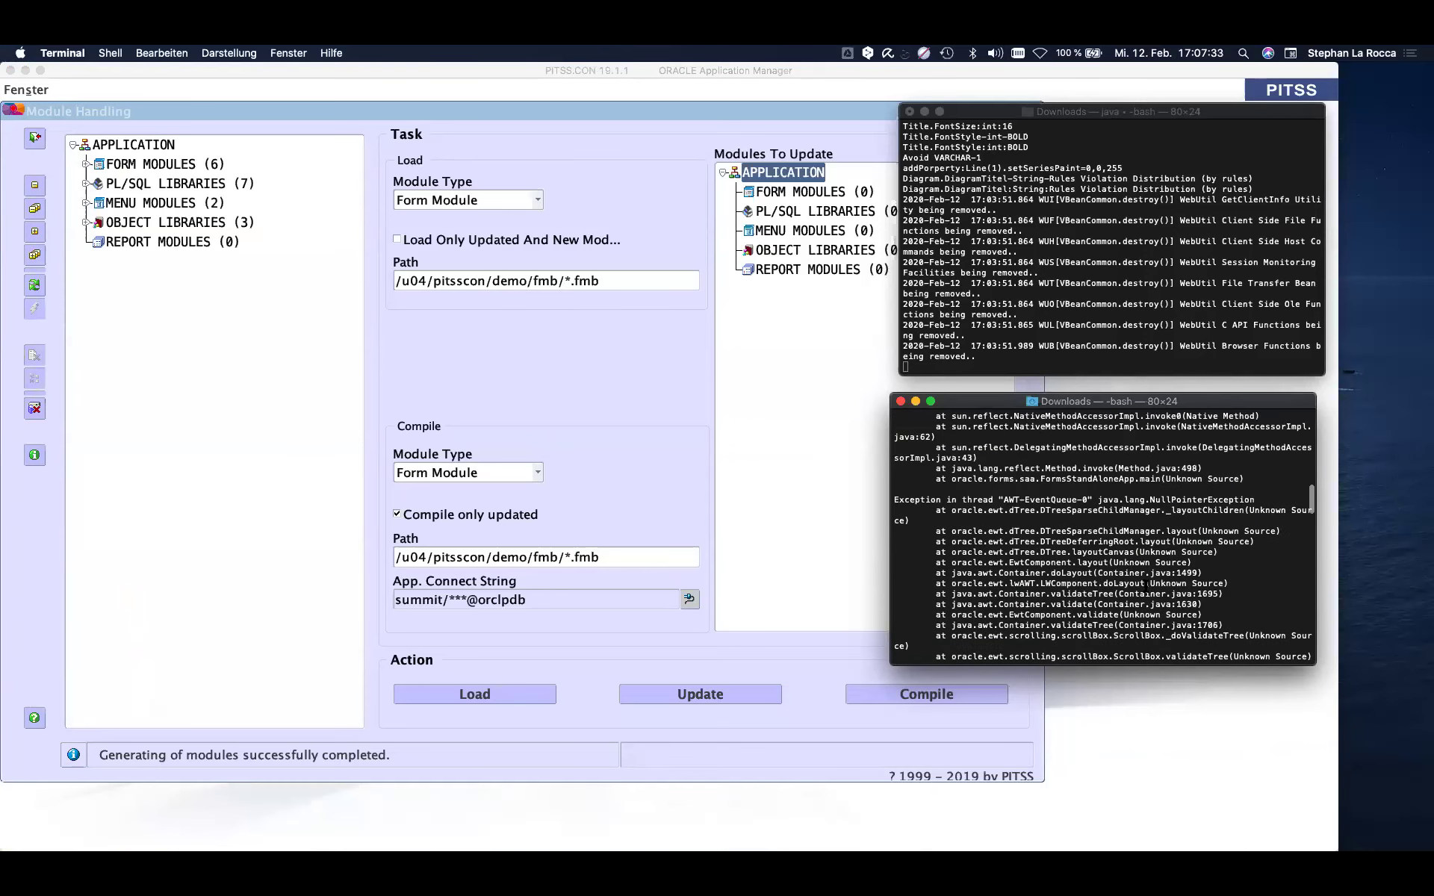
{"action": "scroll", "coordinate": [1146, 587], "scroll_direction": "down", "scroll_amount": 5}
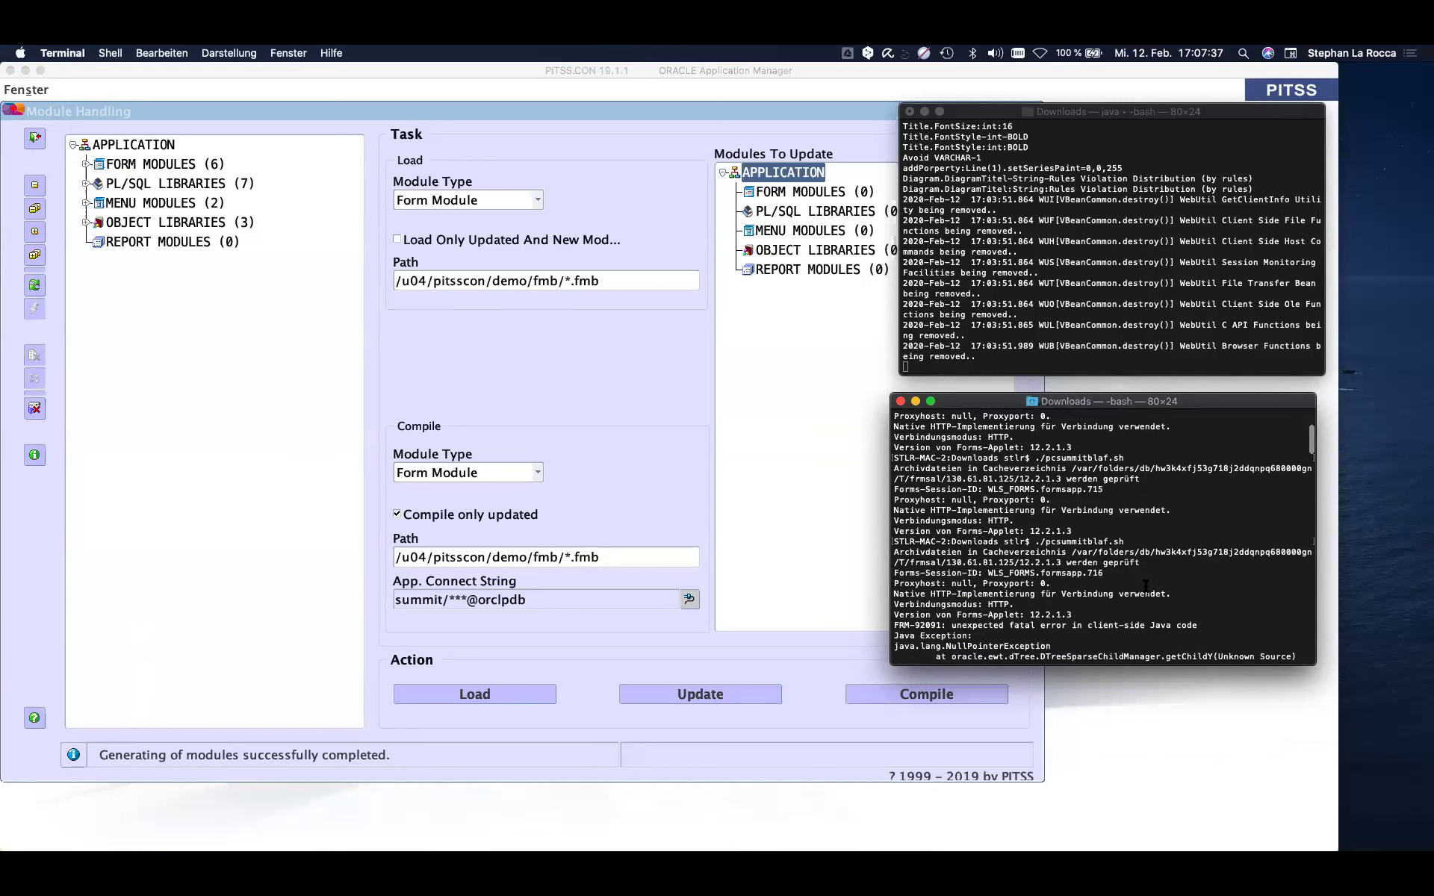
{"action": "left_click", "coordinate": [1064, 343]}
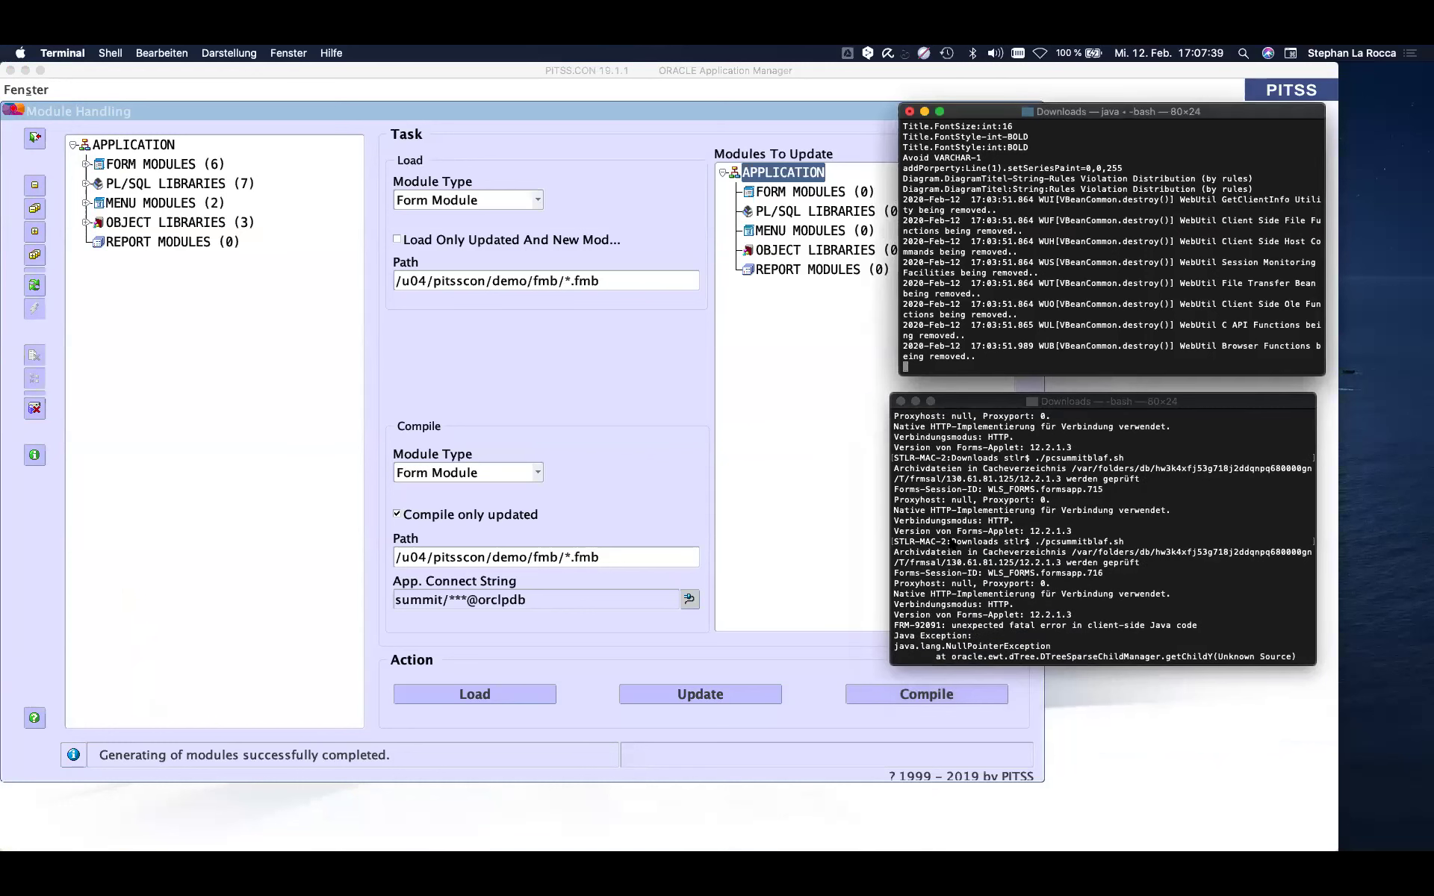
{"action": "left_click", "coordinate": [971, 516]}
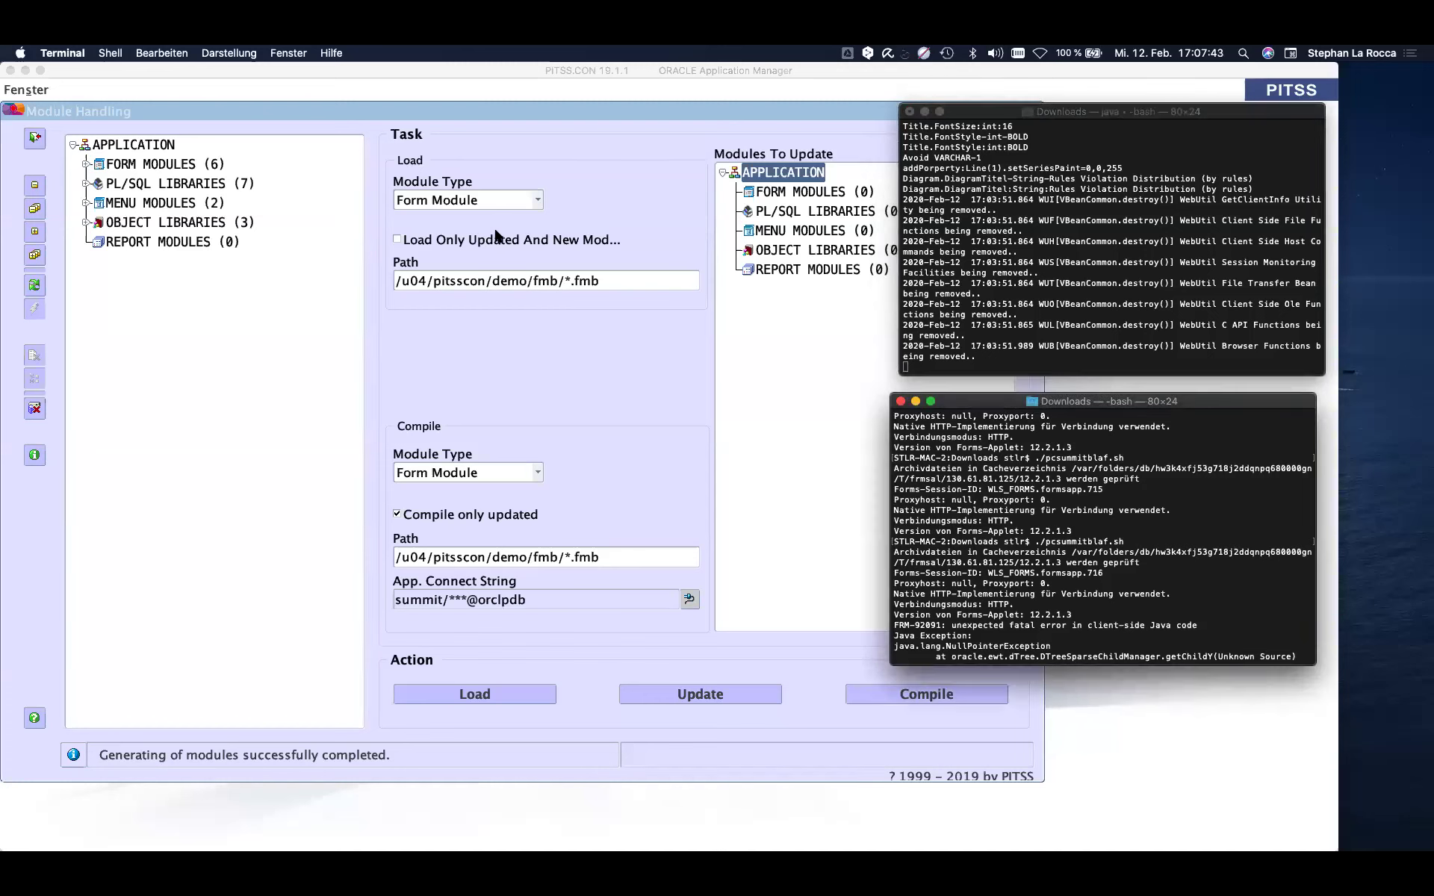
- Return to the FormsDocs tab in Chrome, close the Jira ticket dialog and select ORDERS
{"action": "key", "text": "super+Tab"}
{"action": "key", "text": "super+Tab"}
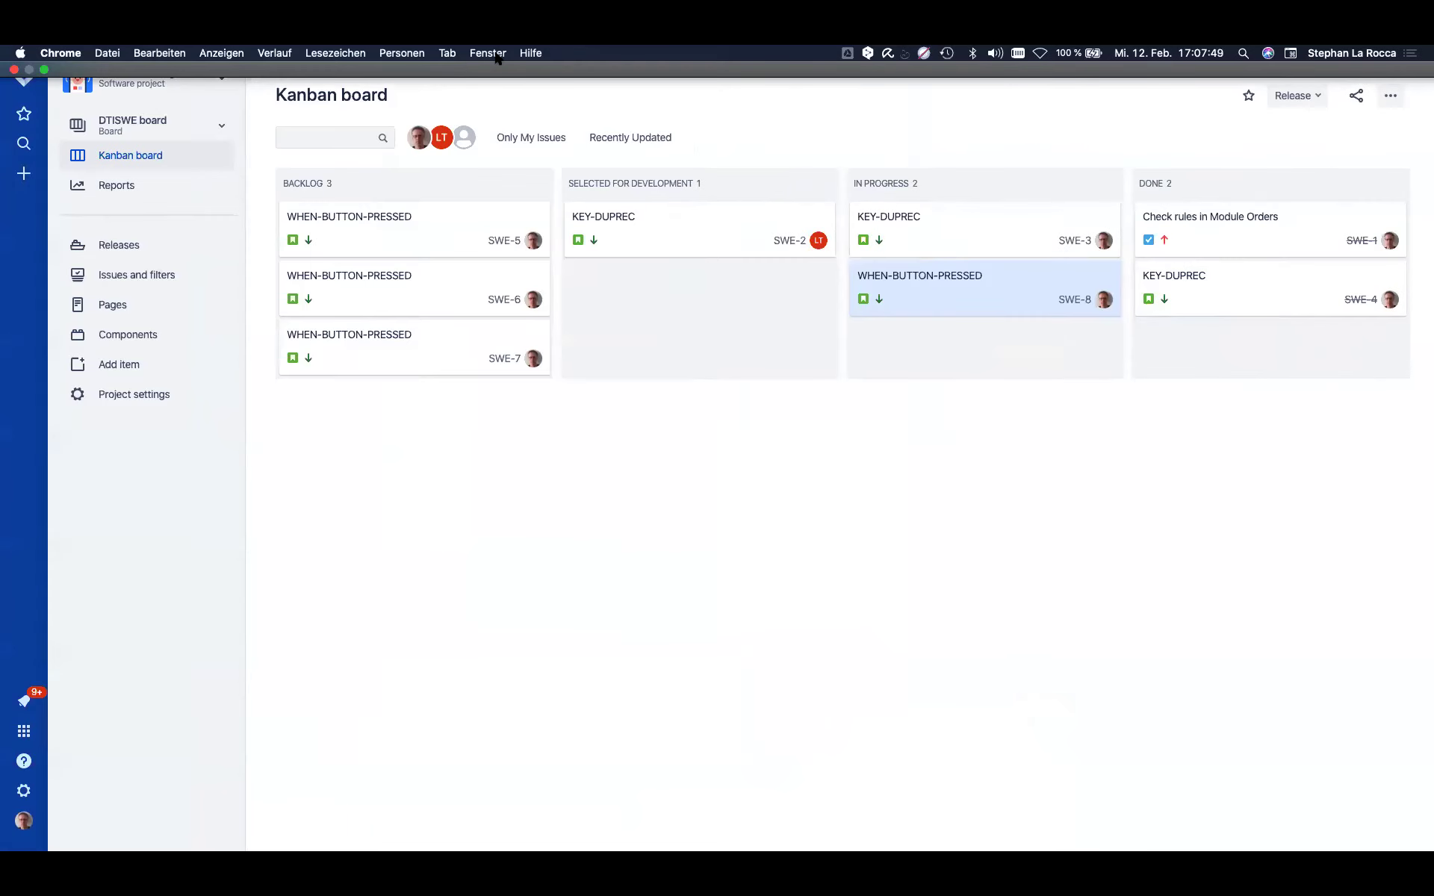
{"action": "left_click", "coordinate": [450, 53]}
{"action": "left_click", "coordinate": [496, 179]}
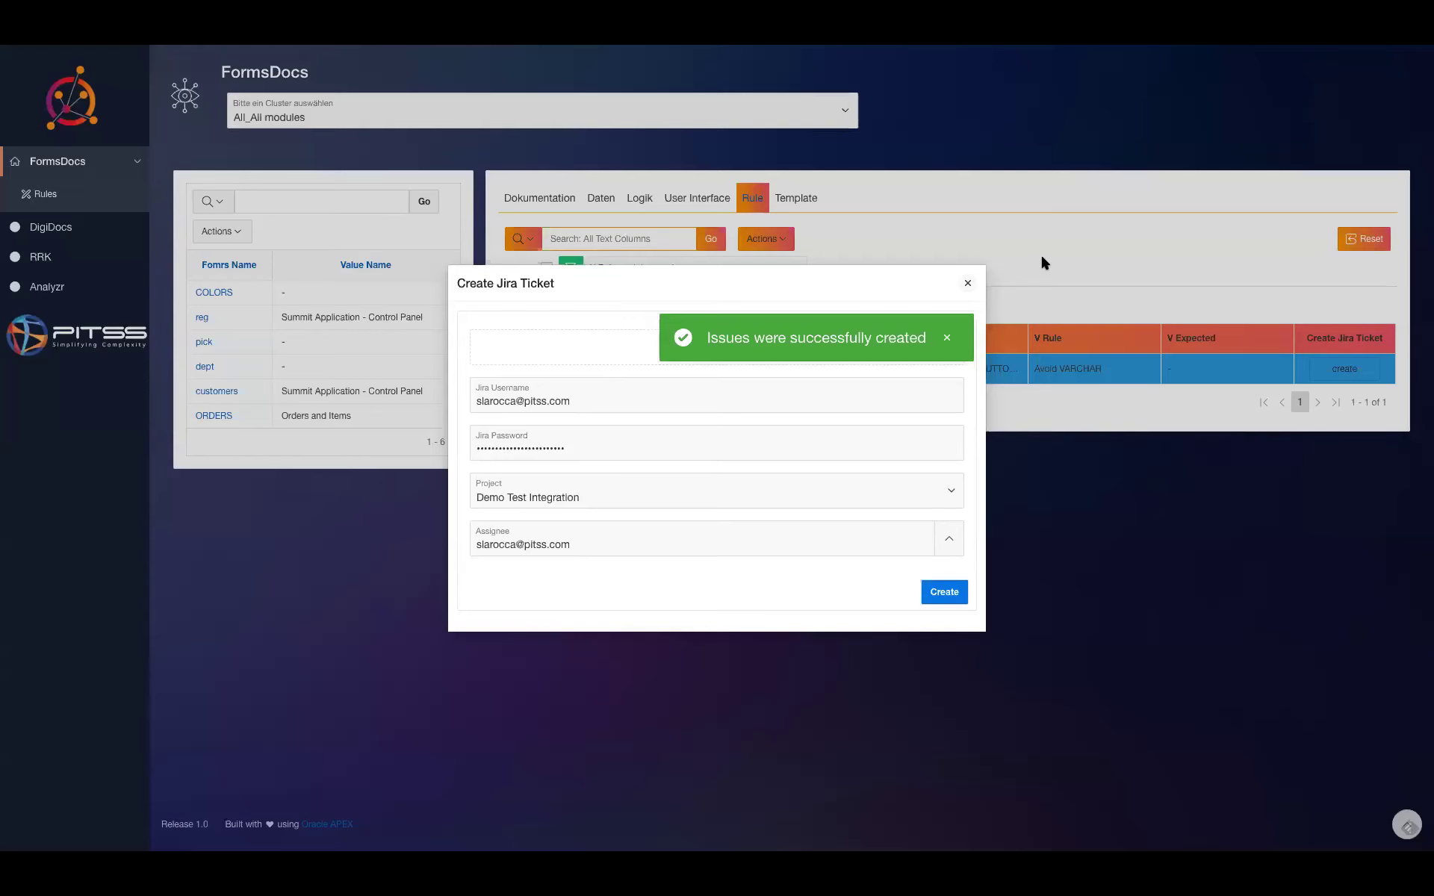
{"action": "left_click", "coordinate": [967, 282]}
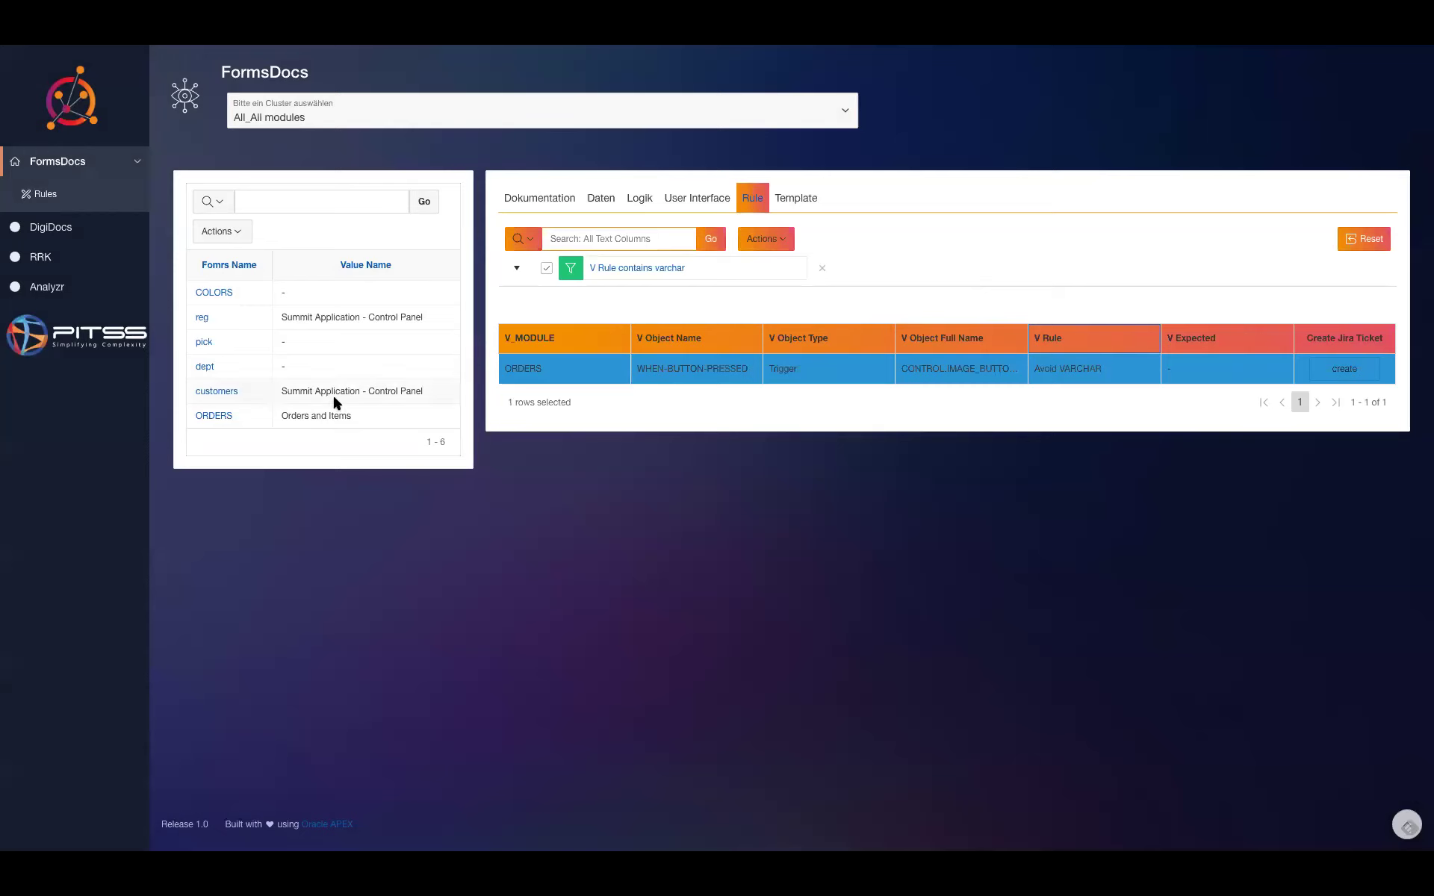
{"action": "left_click", "coordinate": [221, 415]}
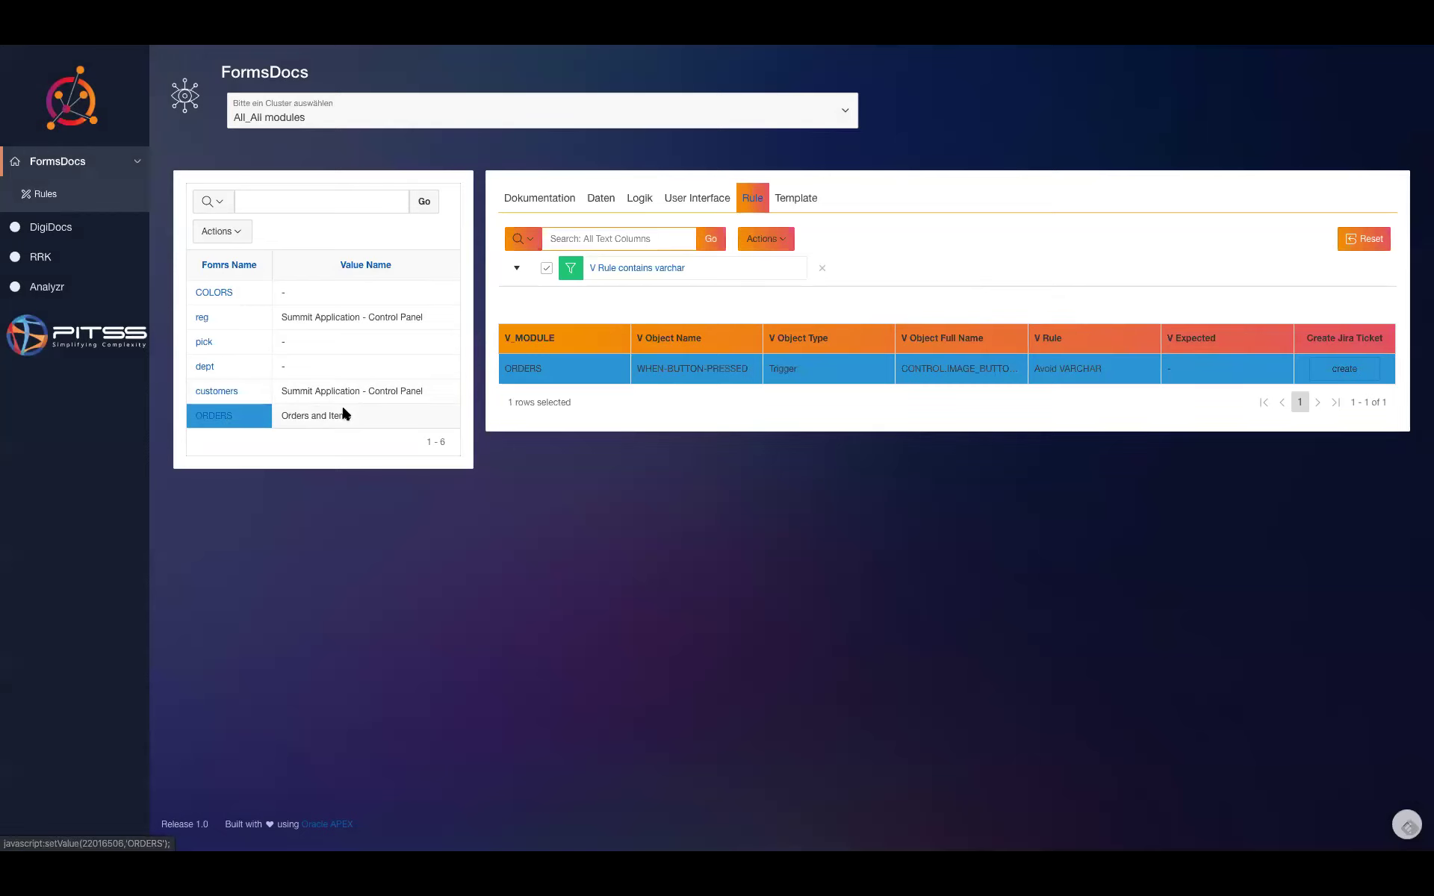
- Show the ORDERS Dokumentation, mark the 12.2 Version 1 entry, and open its SWE-8 link in a new tab
{"action": "left_click", "coordinate": [538, 200]}
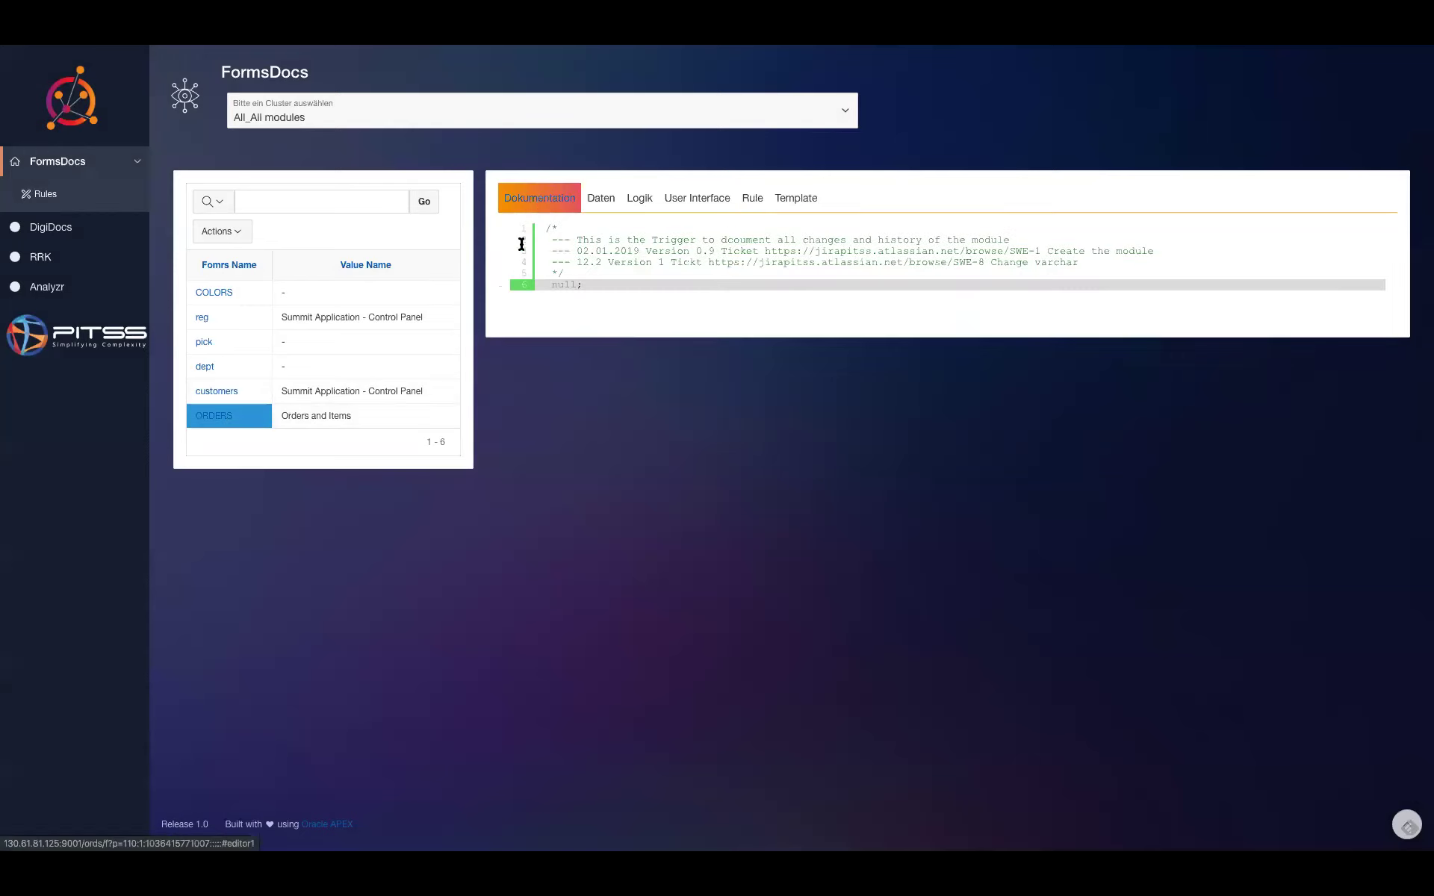
{"action": "left_click_drag", "start_coordinate": [576, 262], "coordinate": [670, 261]}
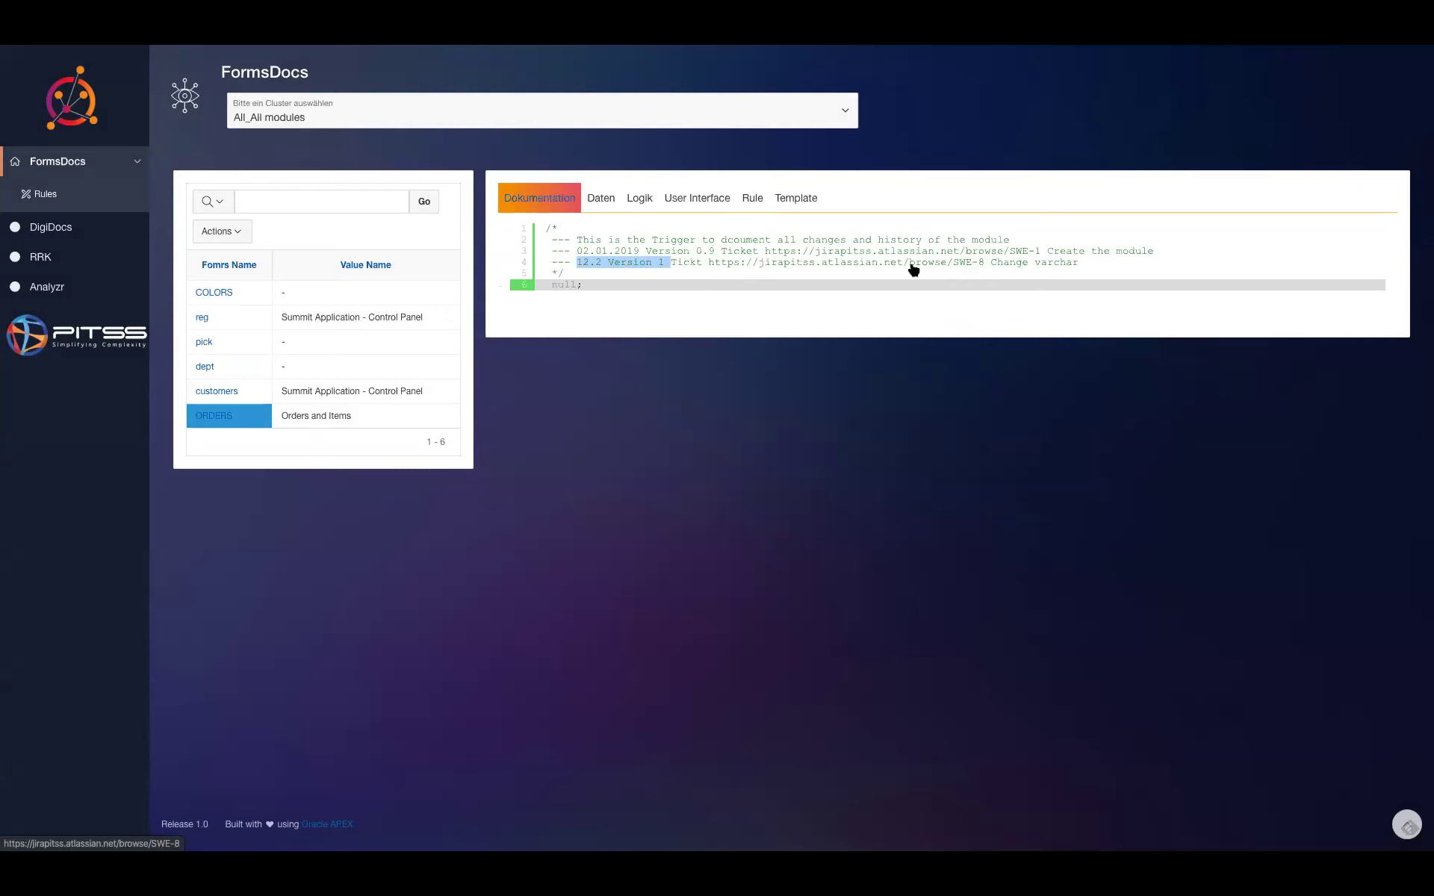
{"action": "right_click", "coordinate": [912, 268]}
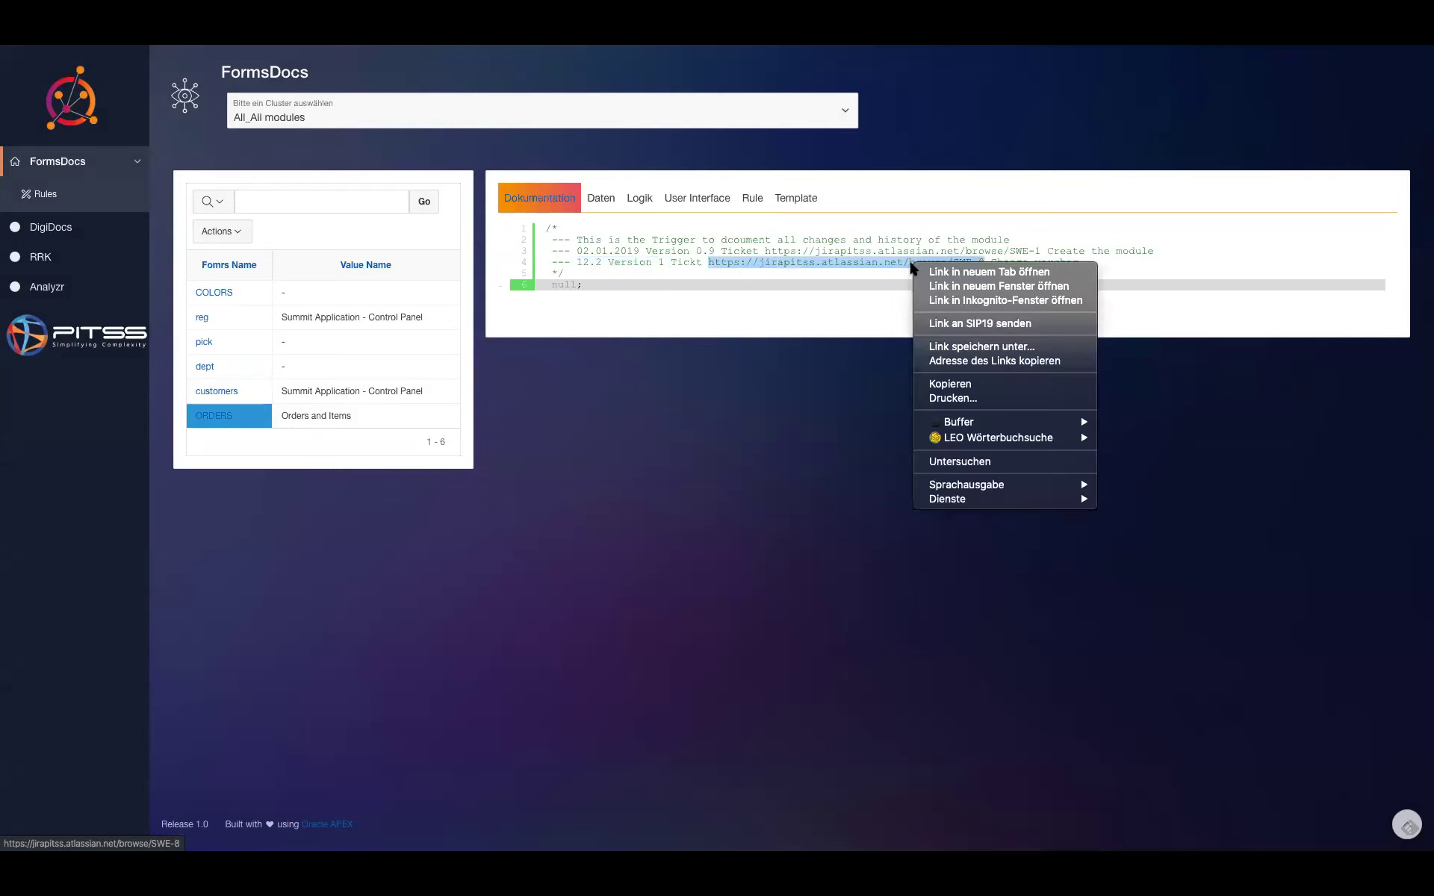
{"action": "left_click", "coordinate": [943, 273]}
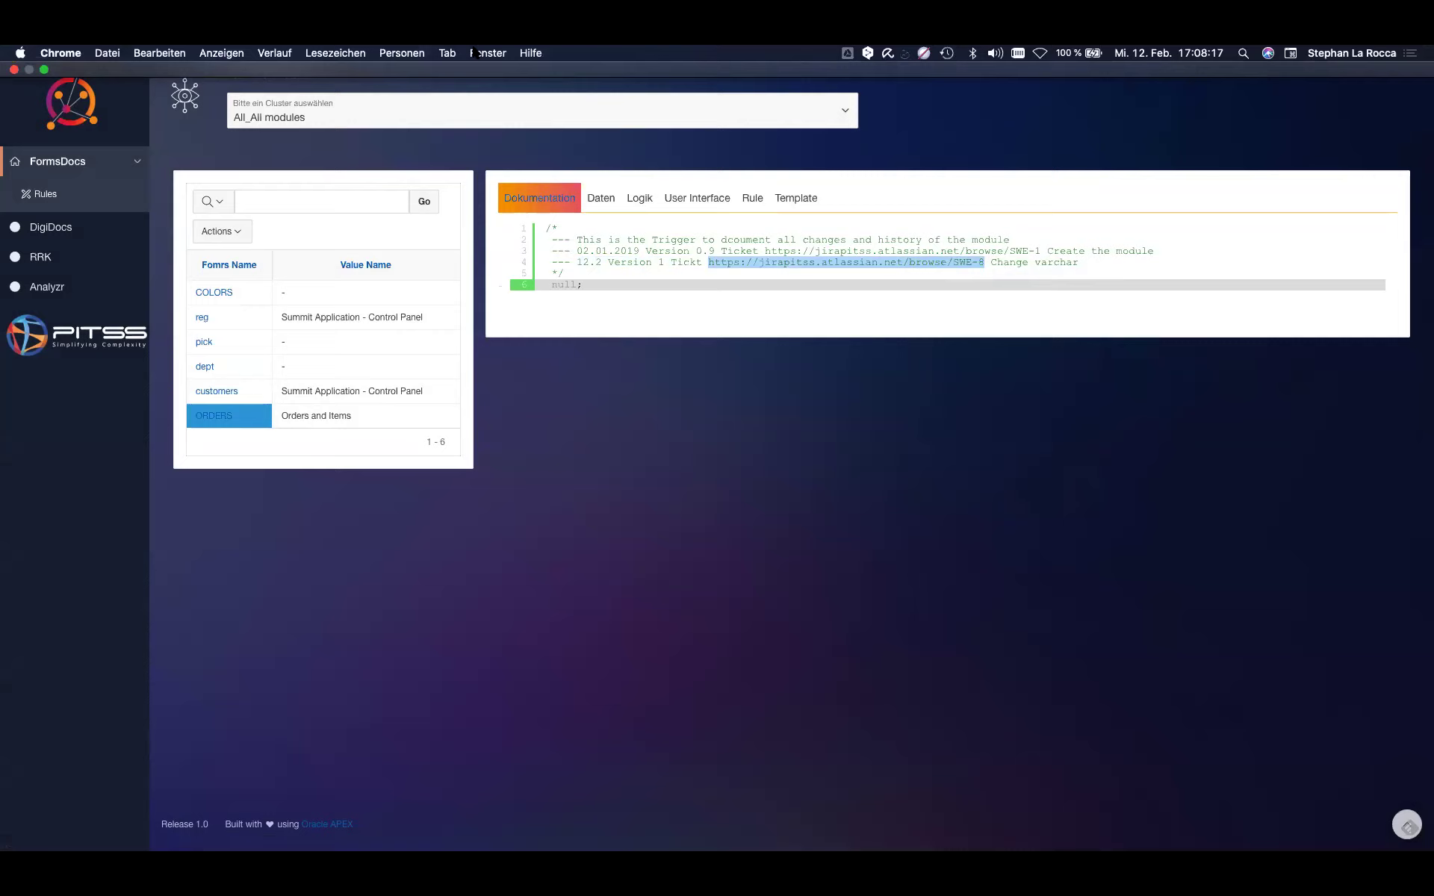
- View the SWE-8 'Change varchar' Jira ticket, then return to Forms-Dokumentation and open Visualisierung
{"action": "left_click", "coordinate": [450, 53]}
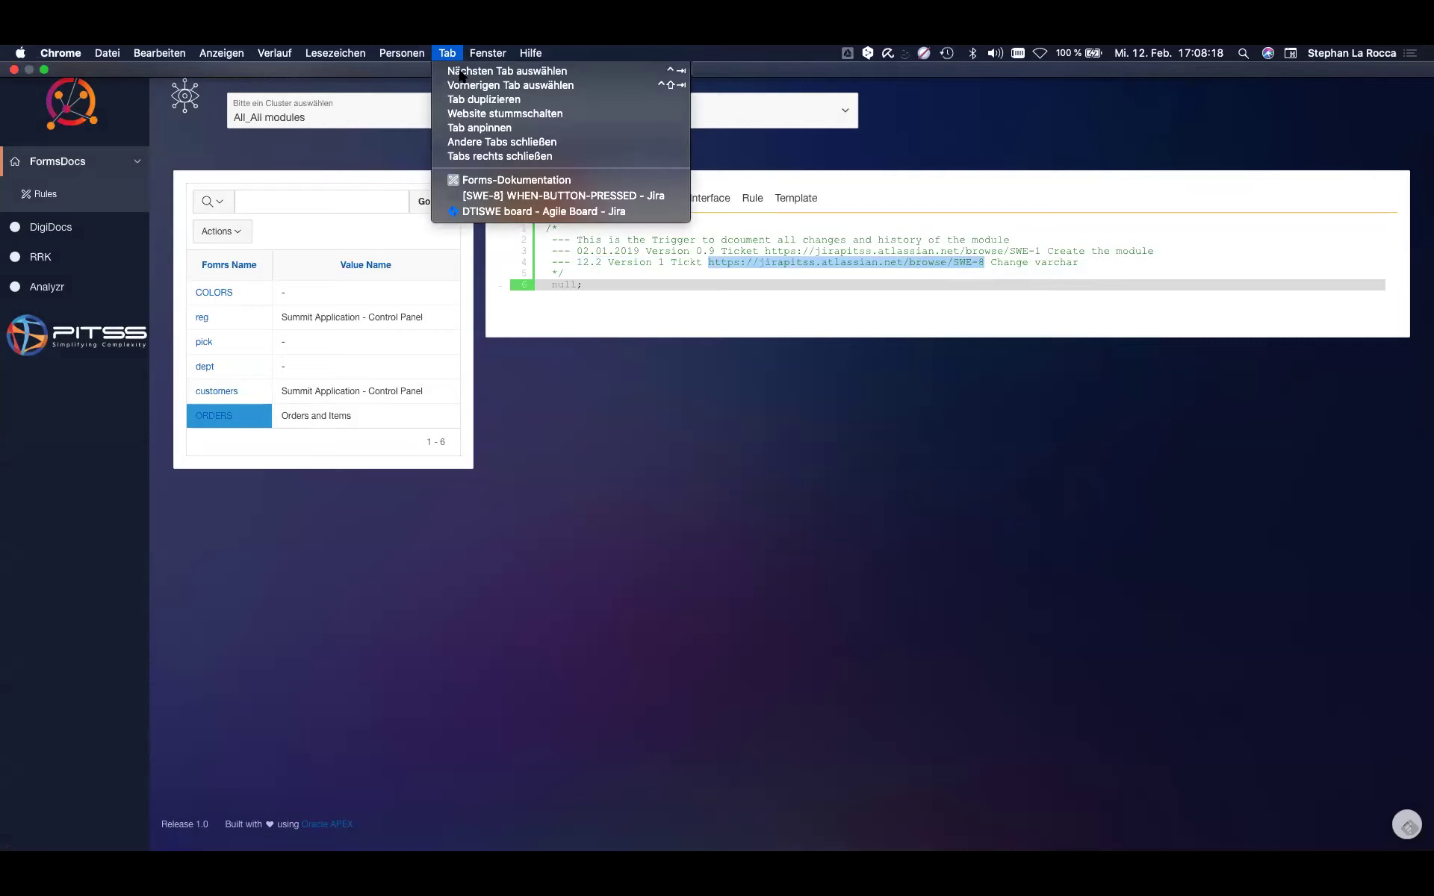
{"action": "left_click", "coordinate": [522, 198]}
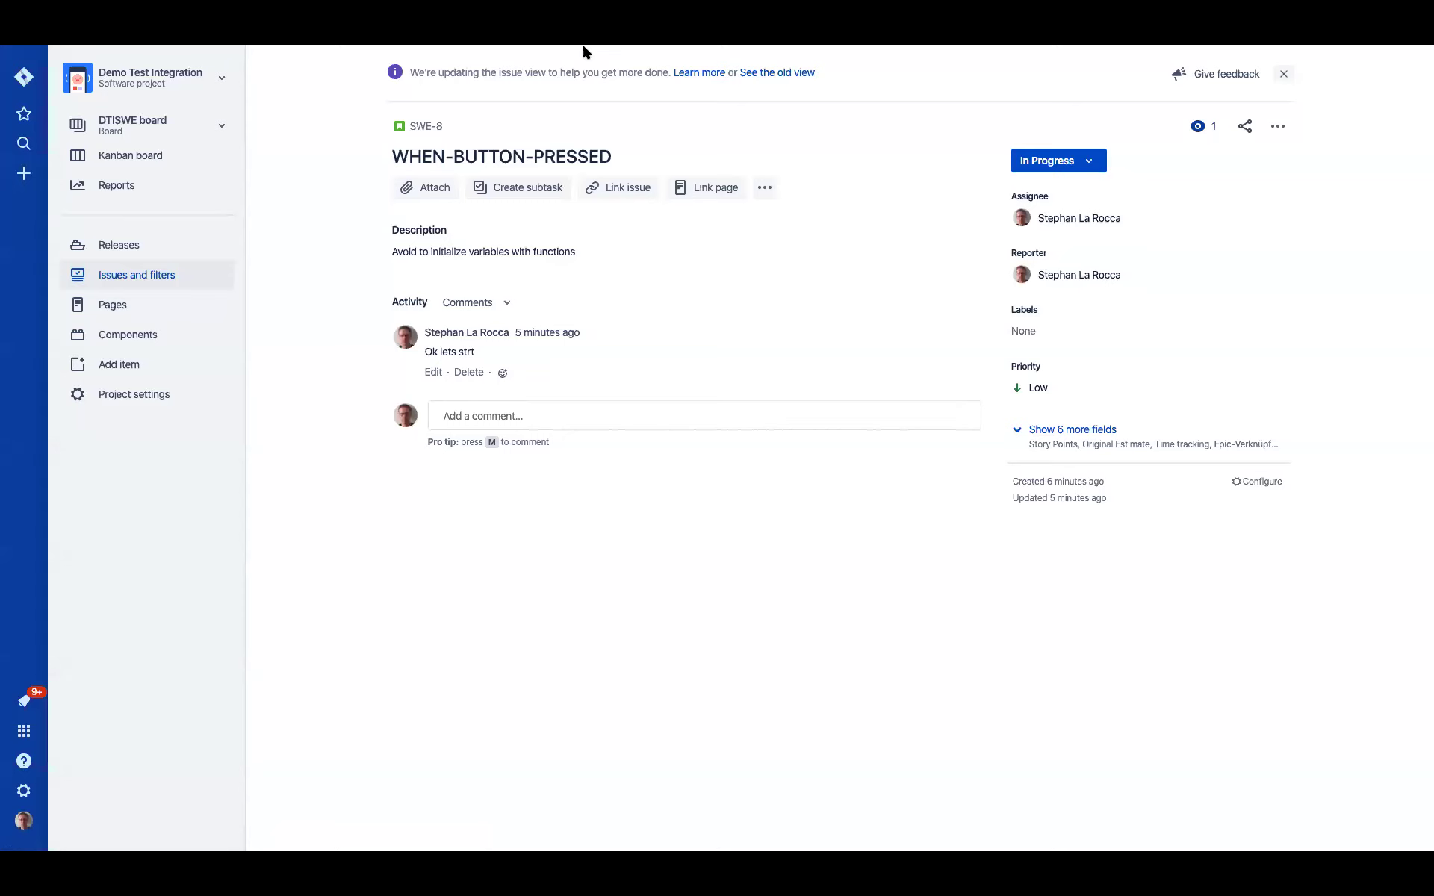
{"action": "mouse_move", "coordinate": [584, 51]}
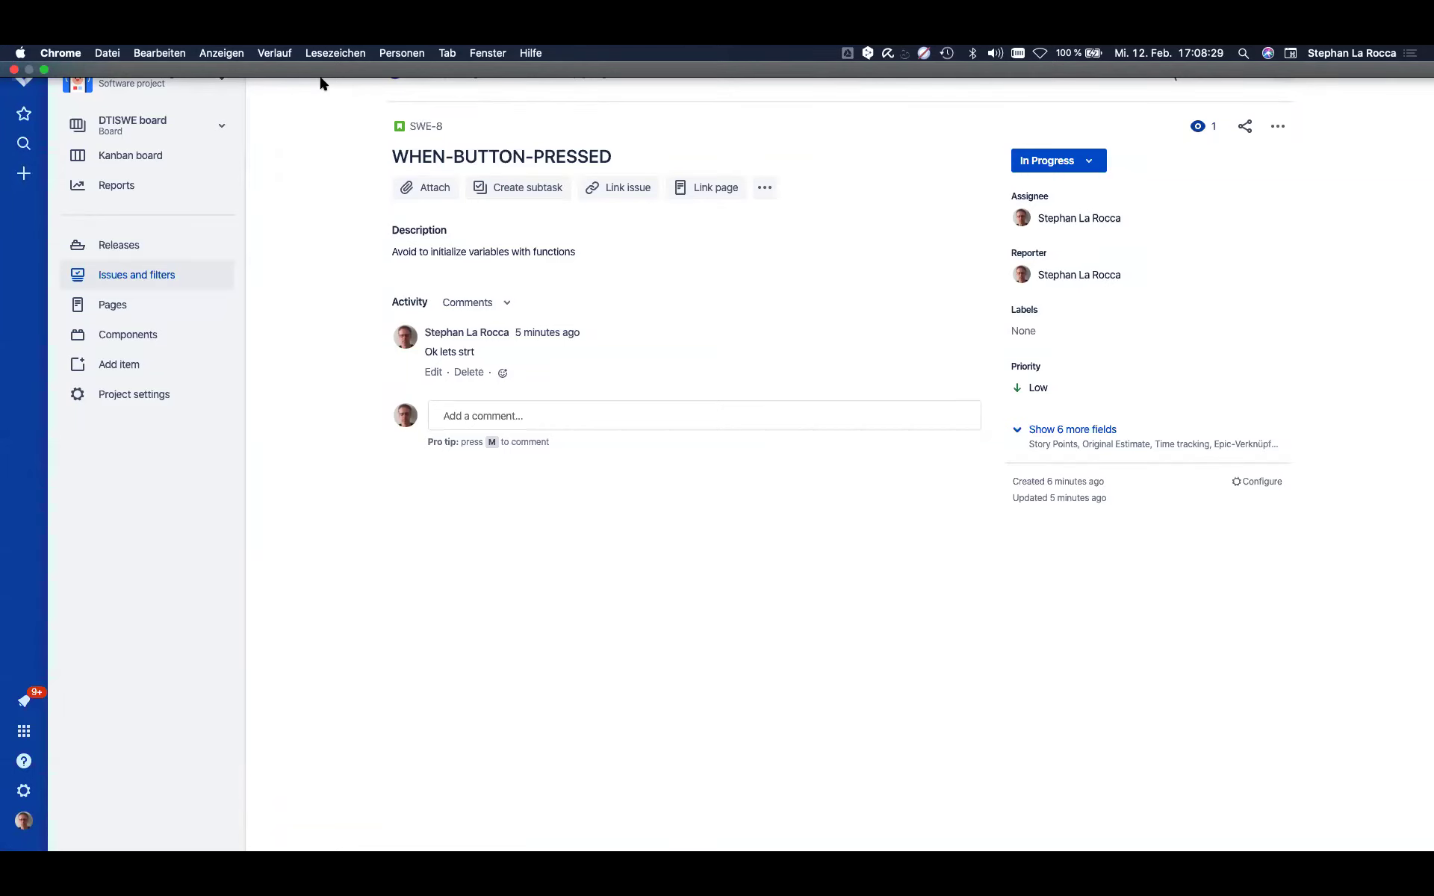
{"action": "left_click", "coordinate": [460, 55]}
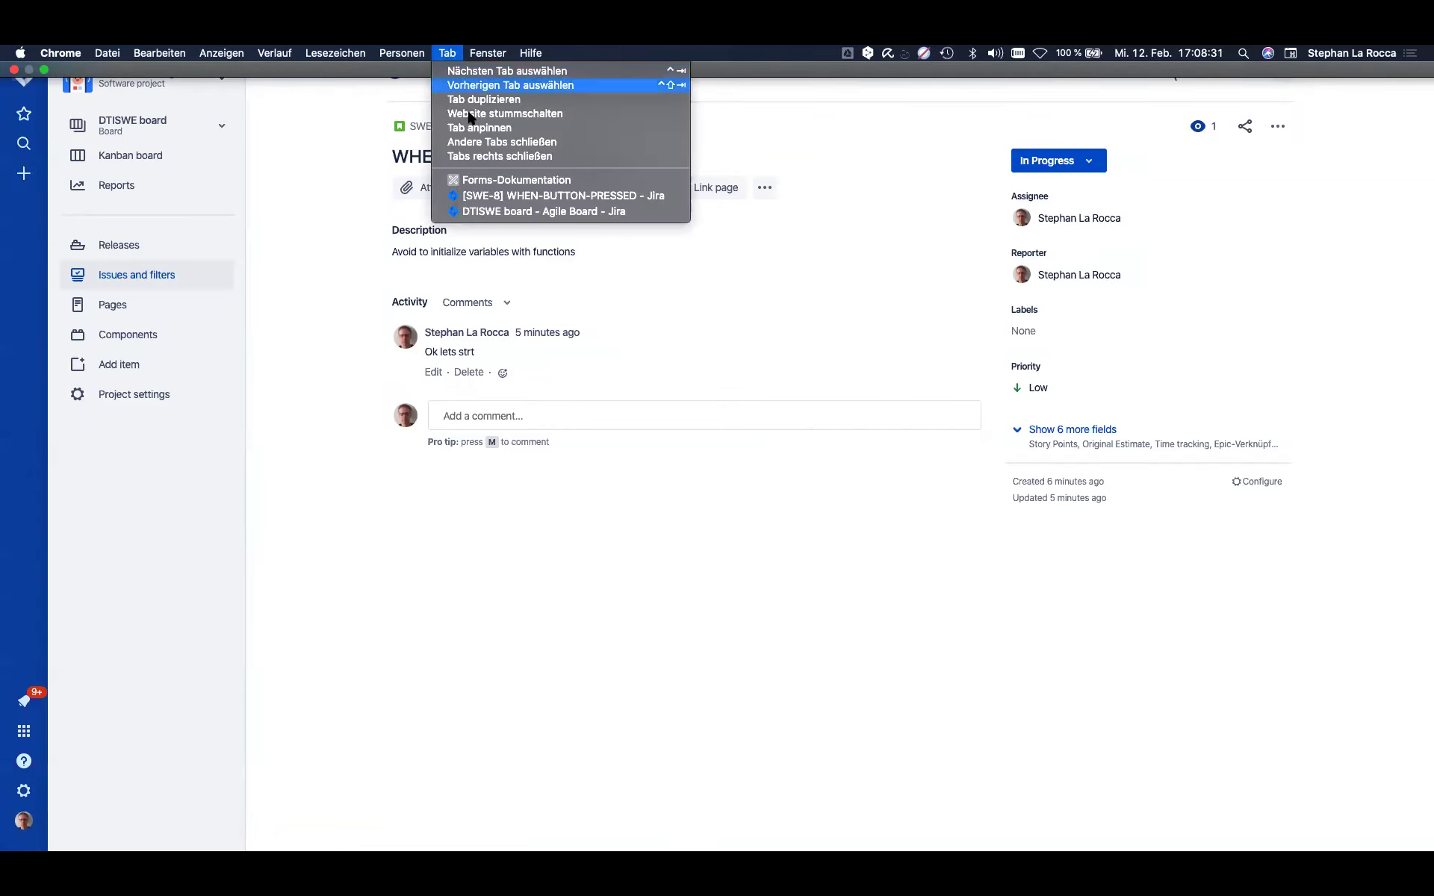
{"action": "left_click", "coordinate": [490, 181]}
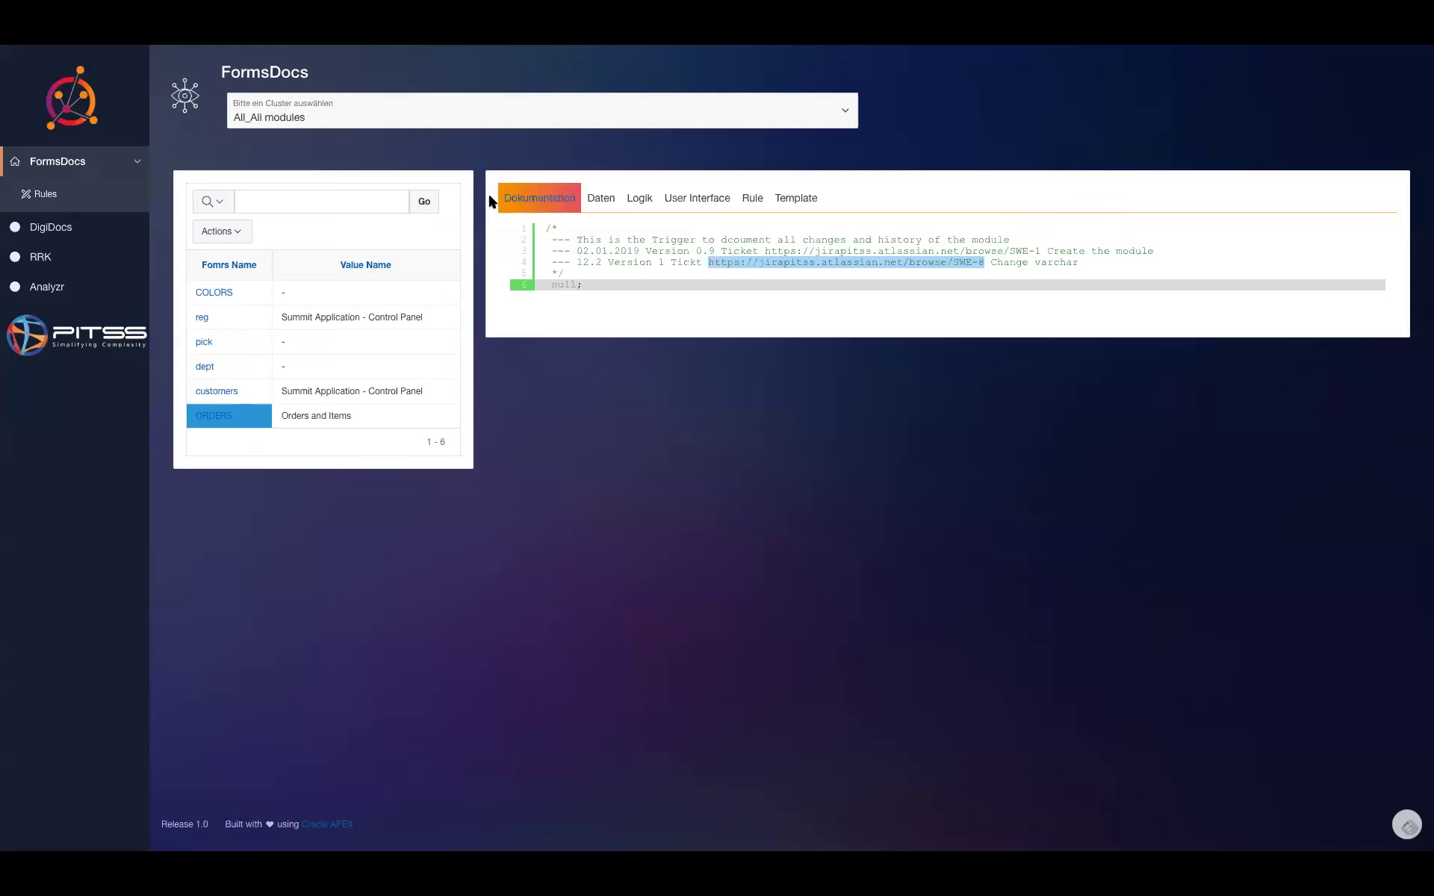
{"action": "left_click", "coordinate": [51, 229]}
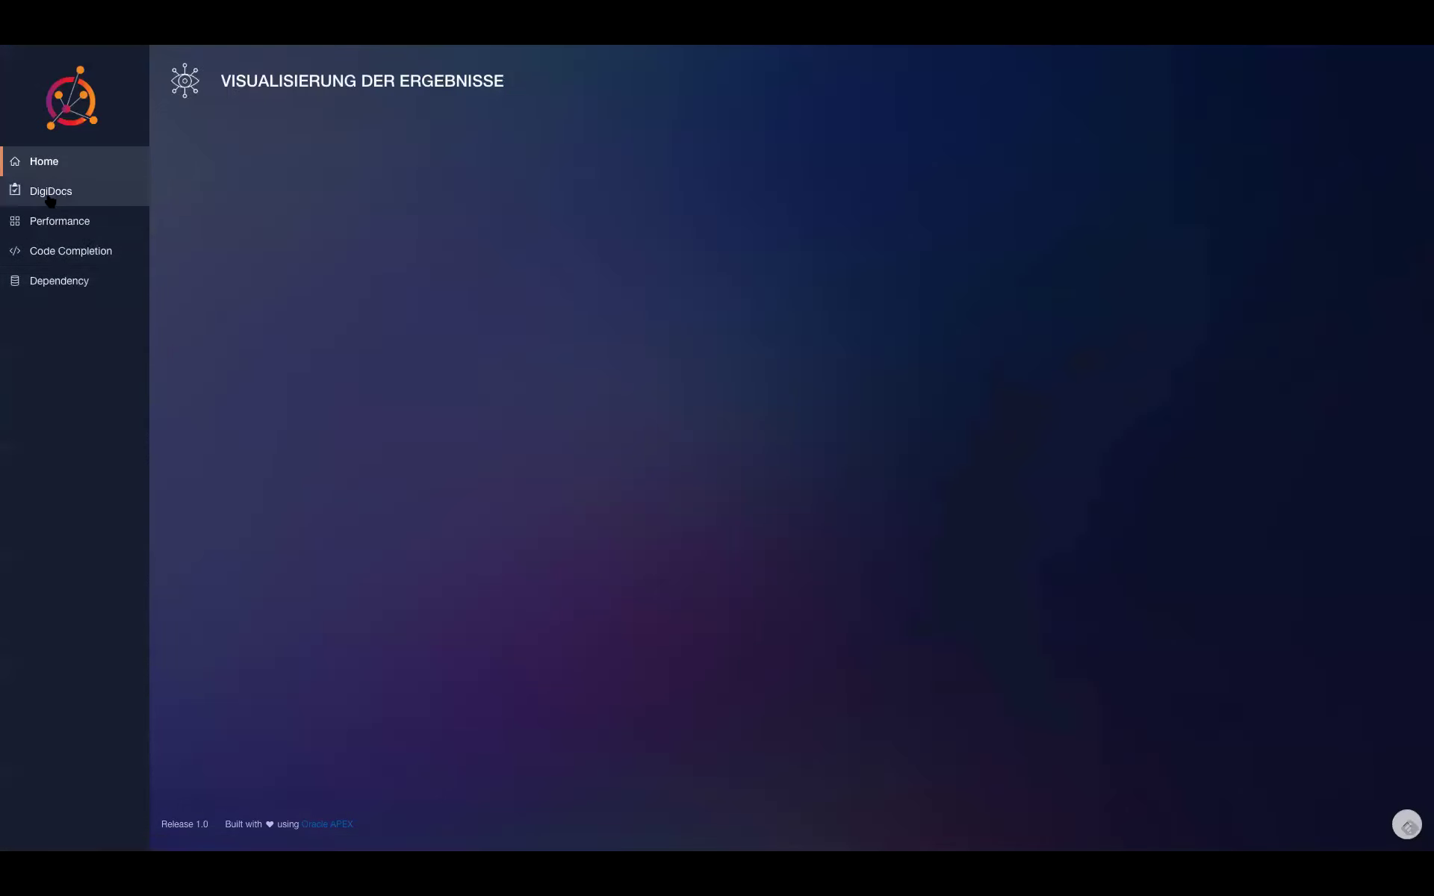
- Open the Code Completion treemap and list the 98 NO IN USER SILENT patterns
{"action": "left_click", "coordinate": [63, 251]}
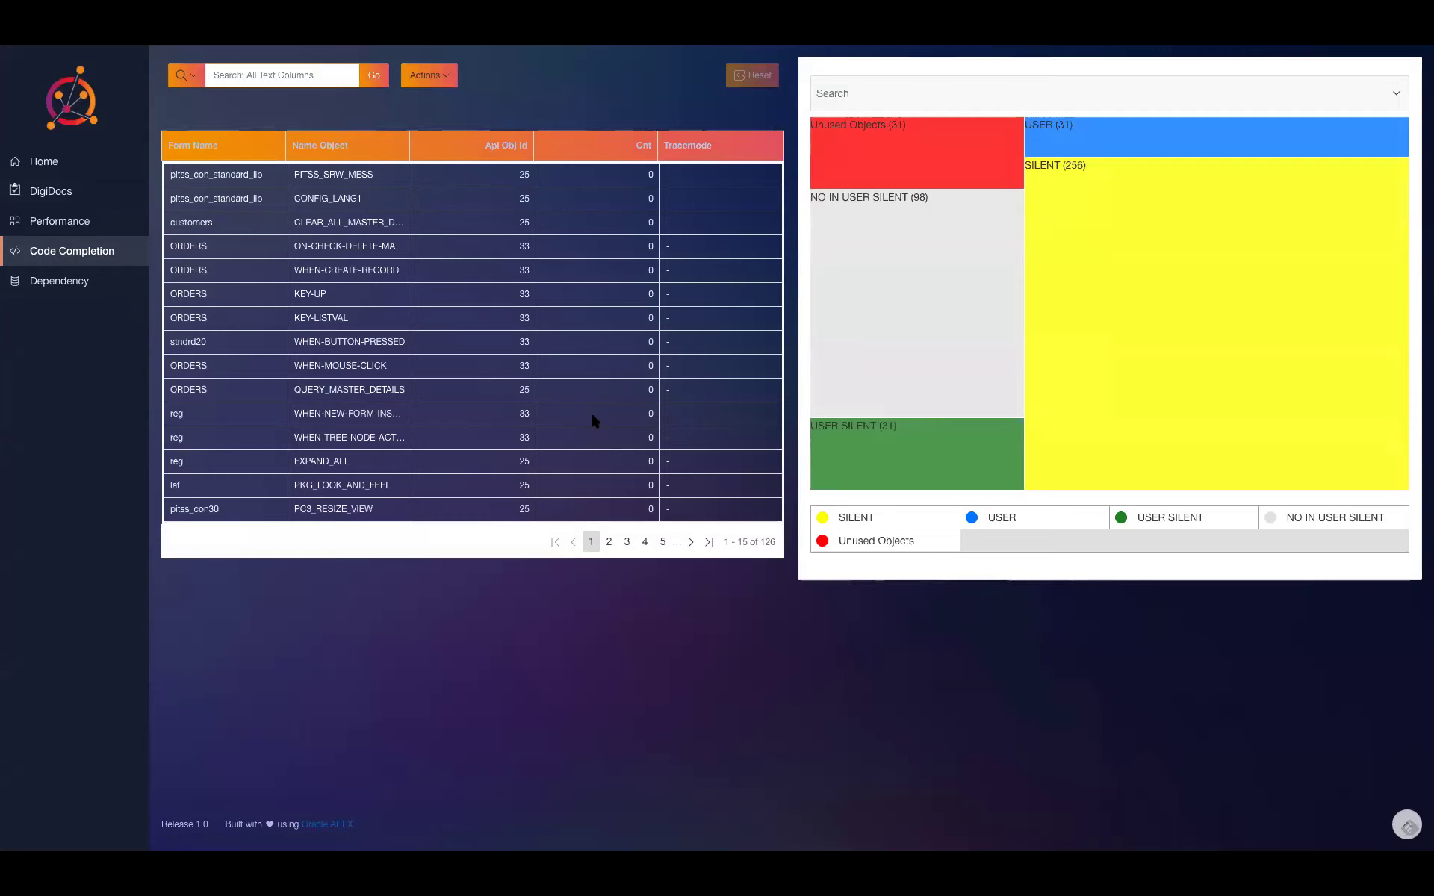
{"action": "mouse_move", "coordinate": [845, 377]}
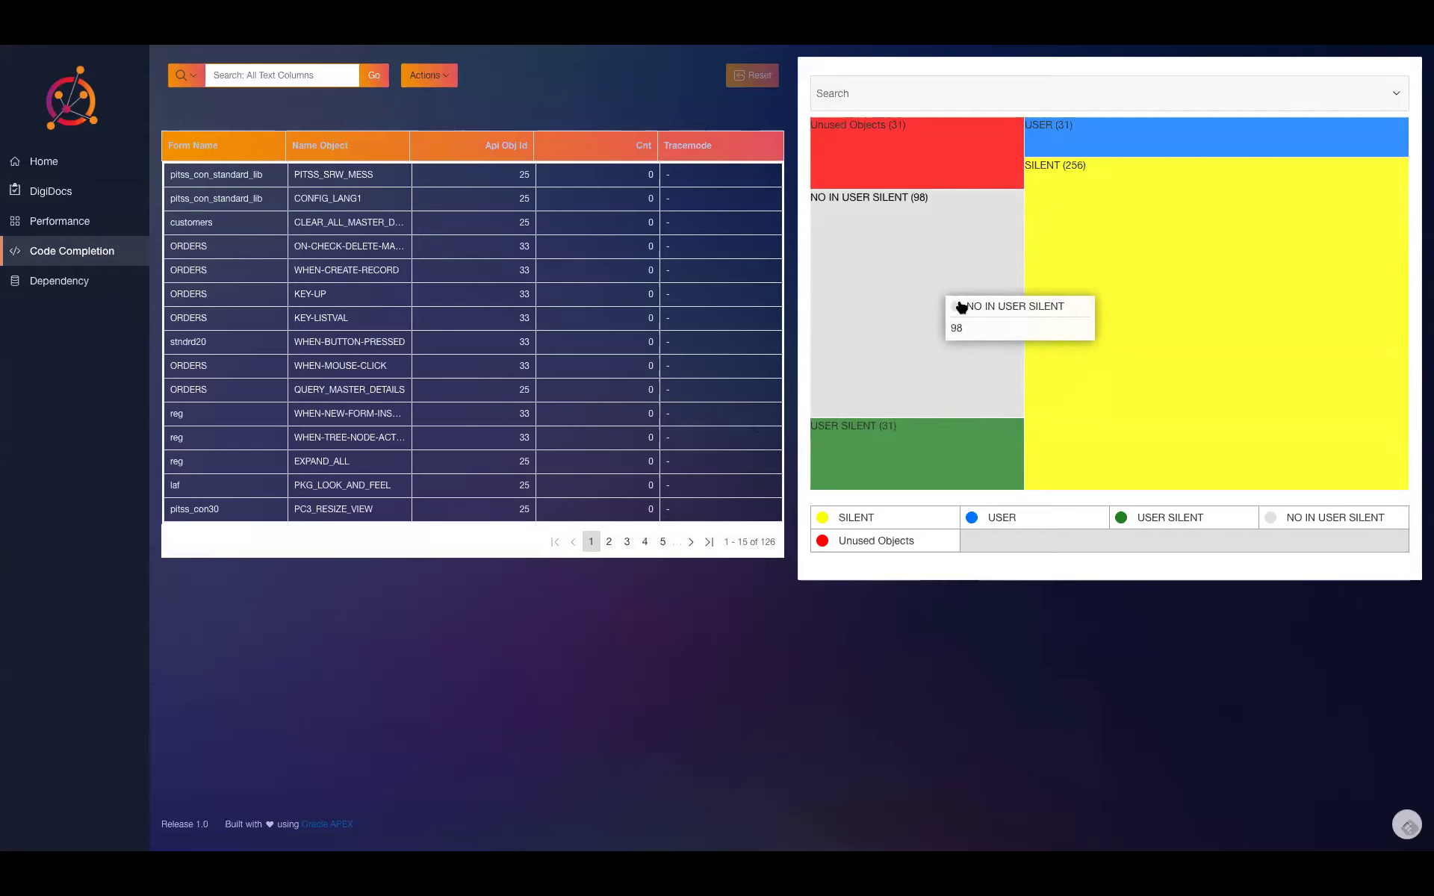
{"action": "mouse_move", "coordinate": [1113, 241]}
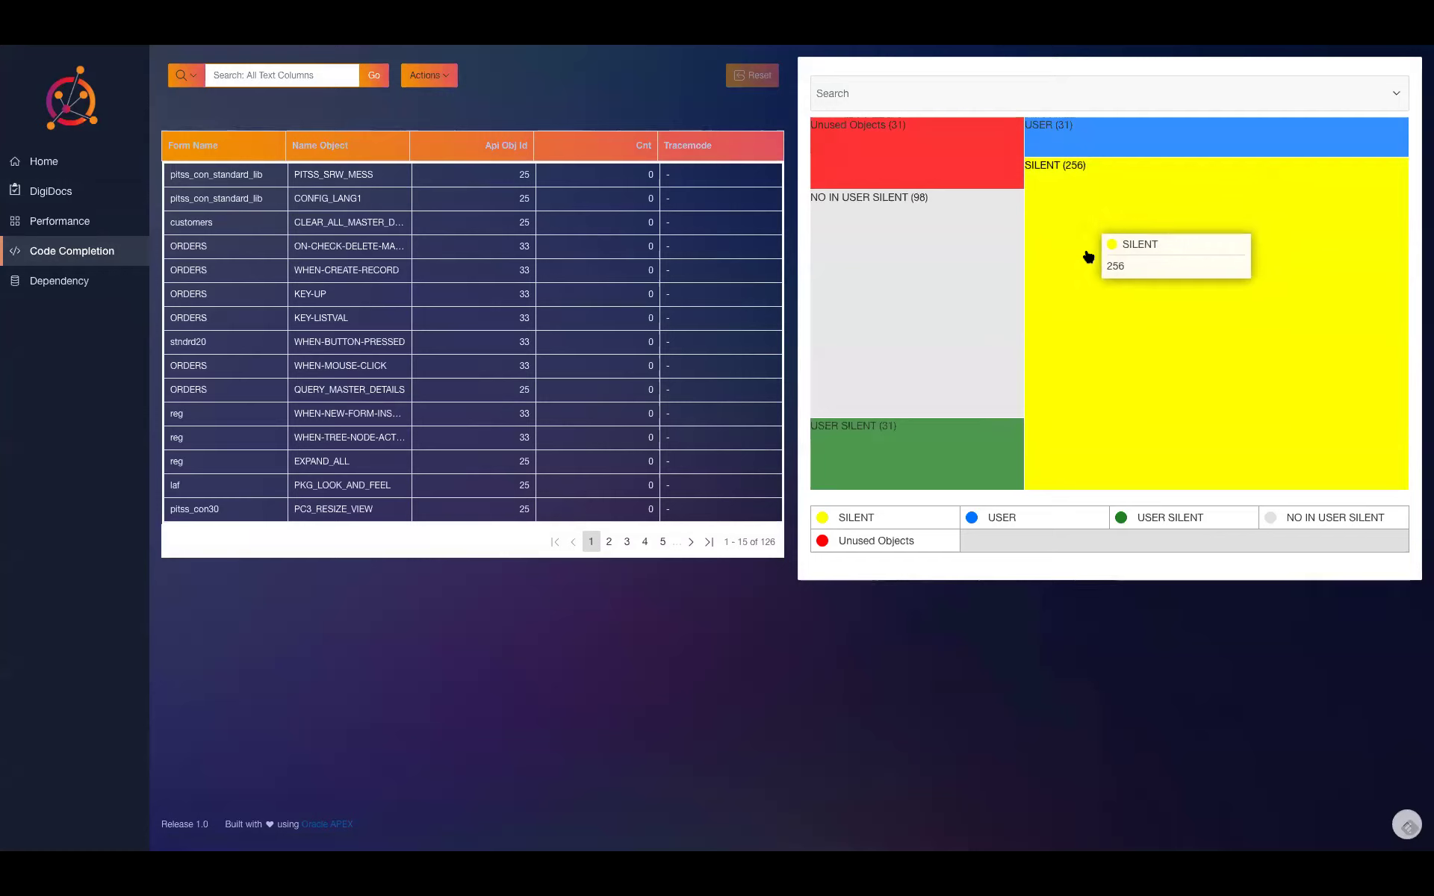
{"action": "mouse_move", "coordinate": [1085, 155]}
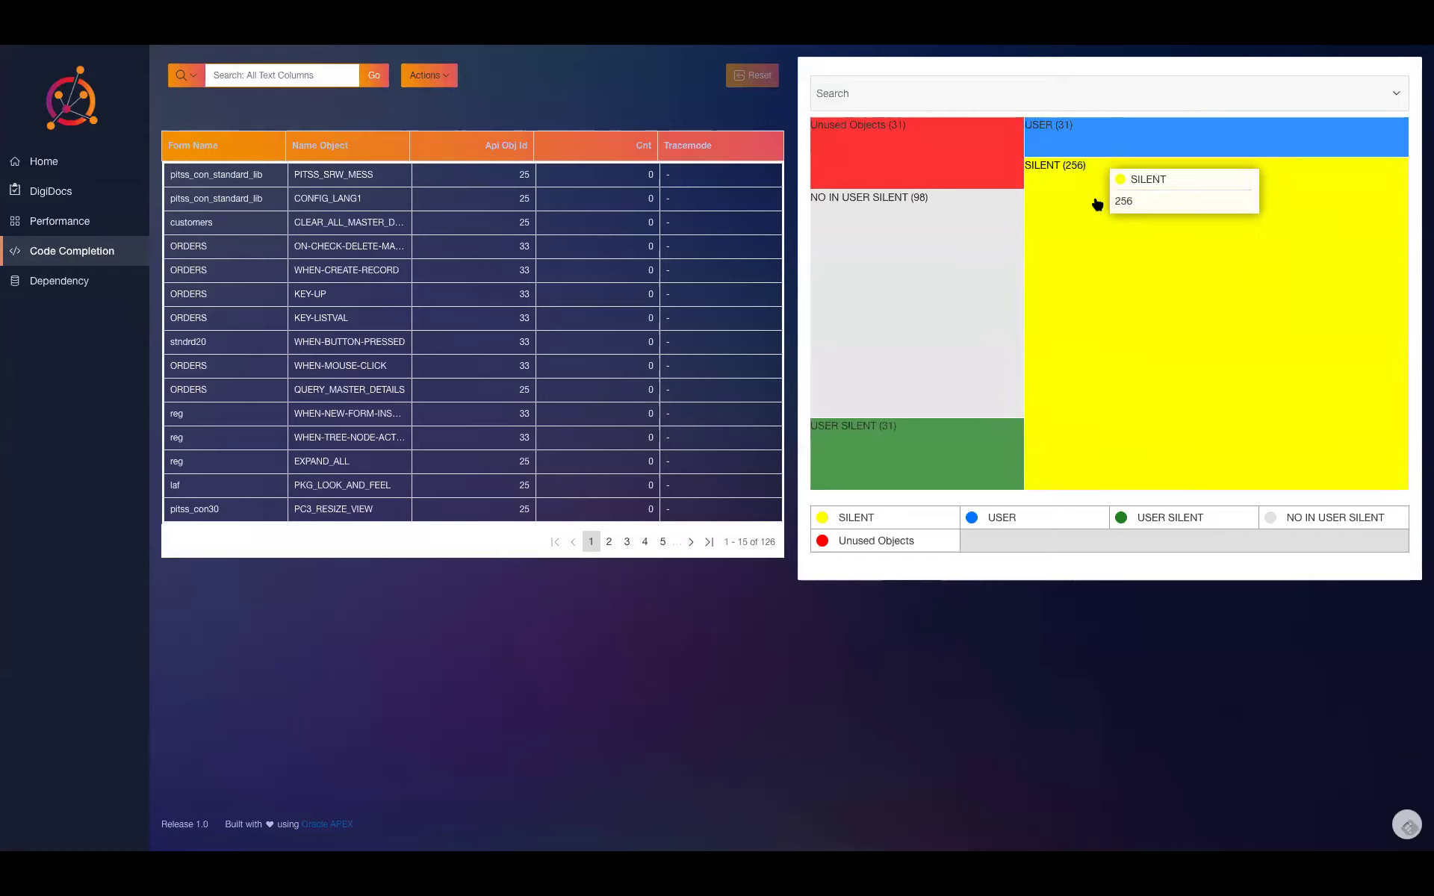
{"action": "mouse_move", "coordinate": [976, 262]}
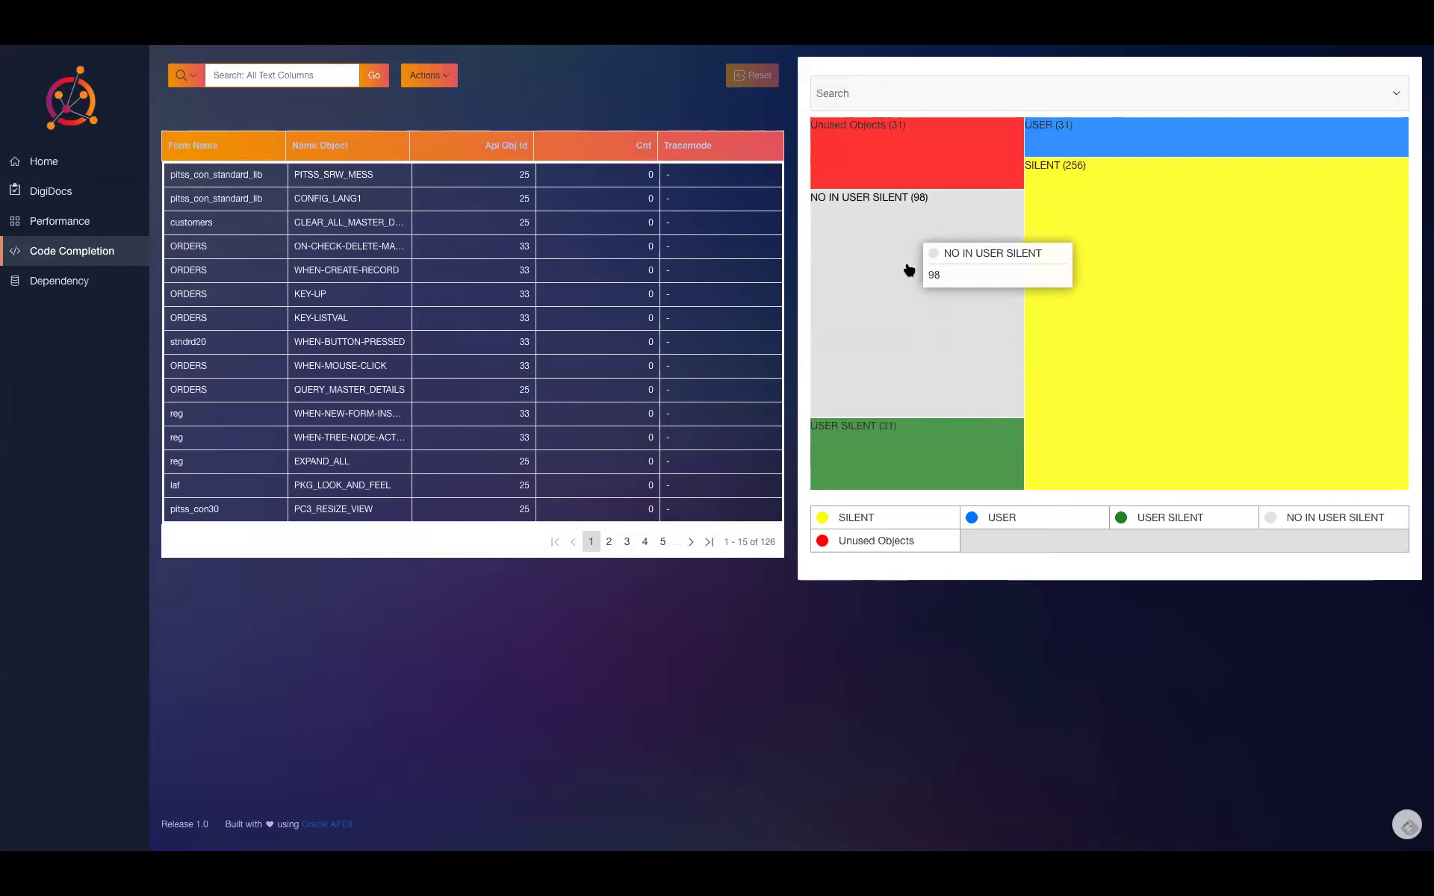
{"action": "left_click", "coordinate": [908, 270]}
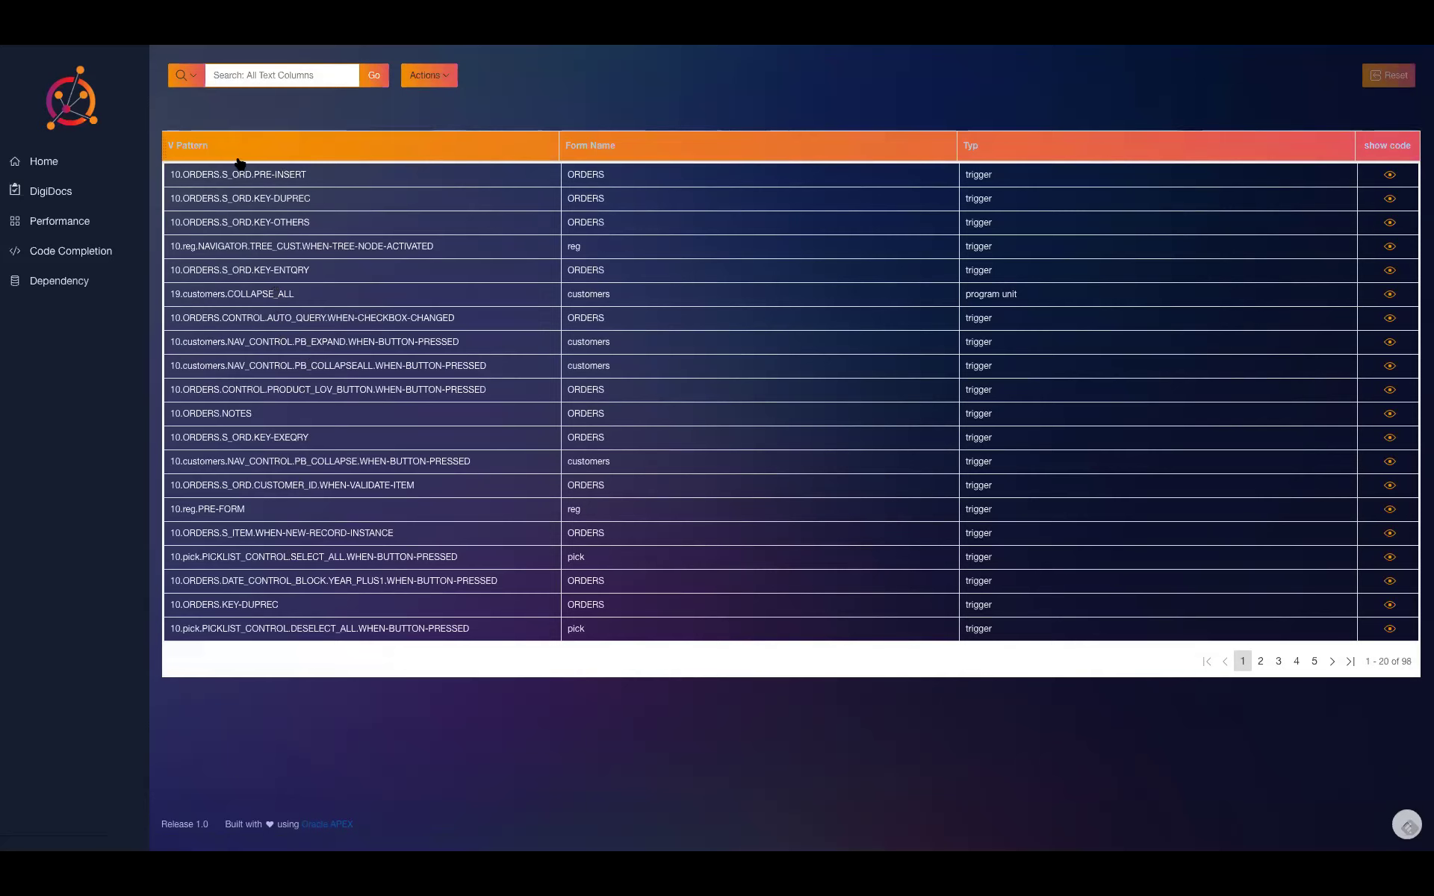
- Filter the V Pattern column to IMAGE, then return to the Code Completion dashboard
{"action": "left_click", "coordinate": [210, 152]}
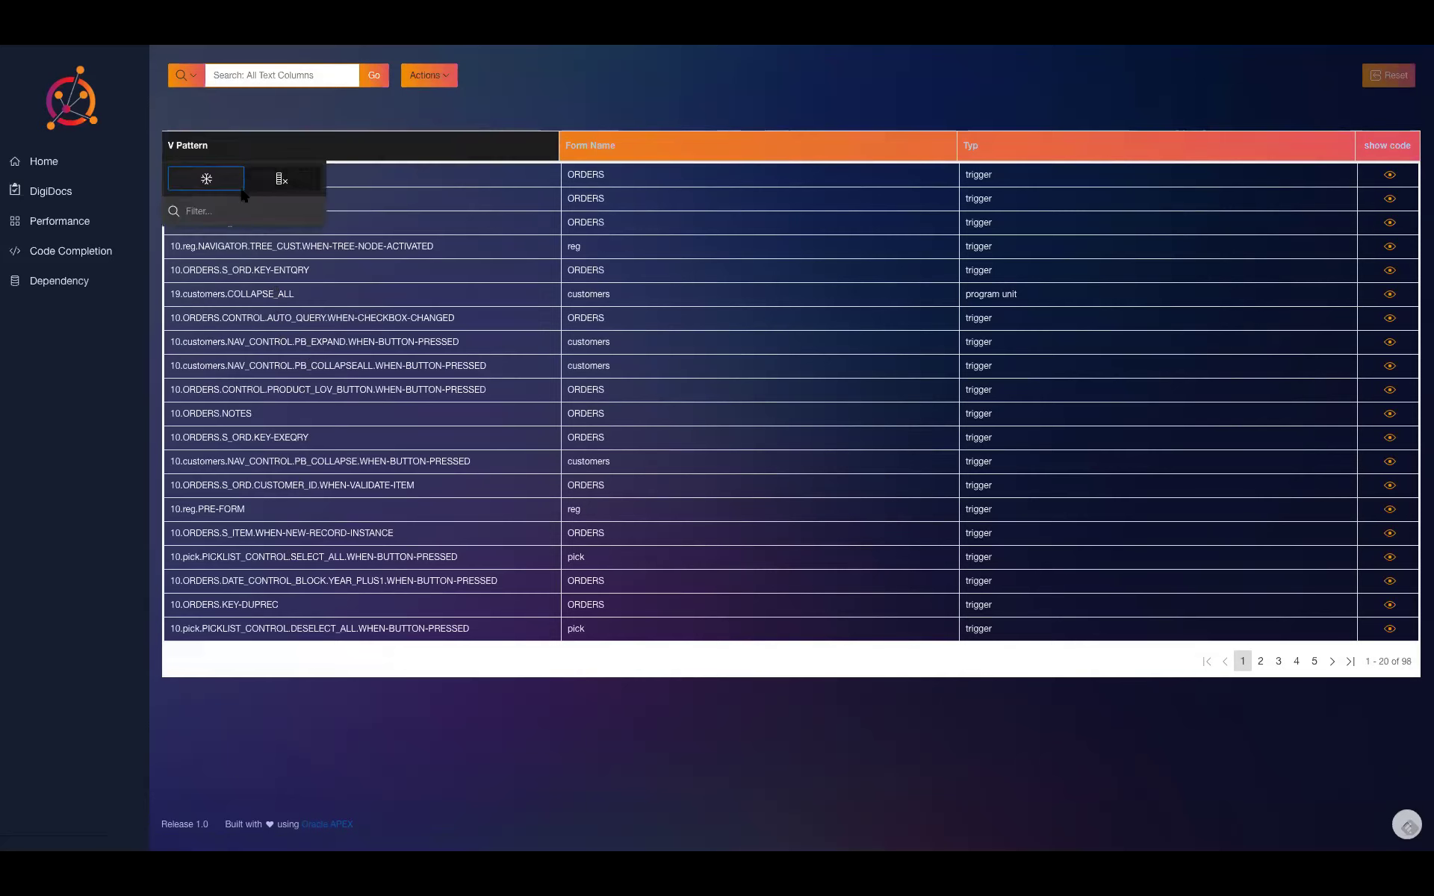
{"action": "type", "text": "IMAGE"}
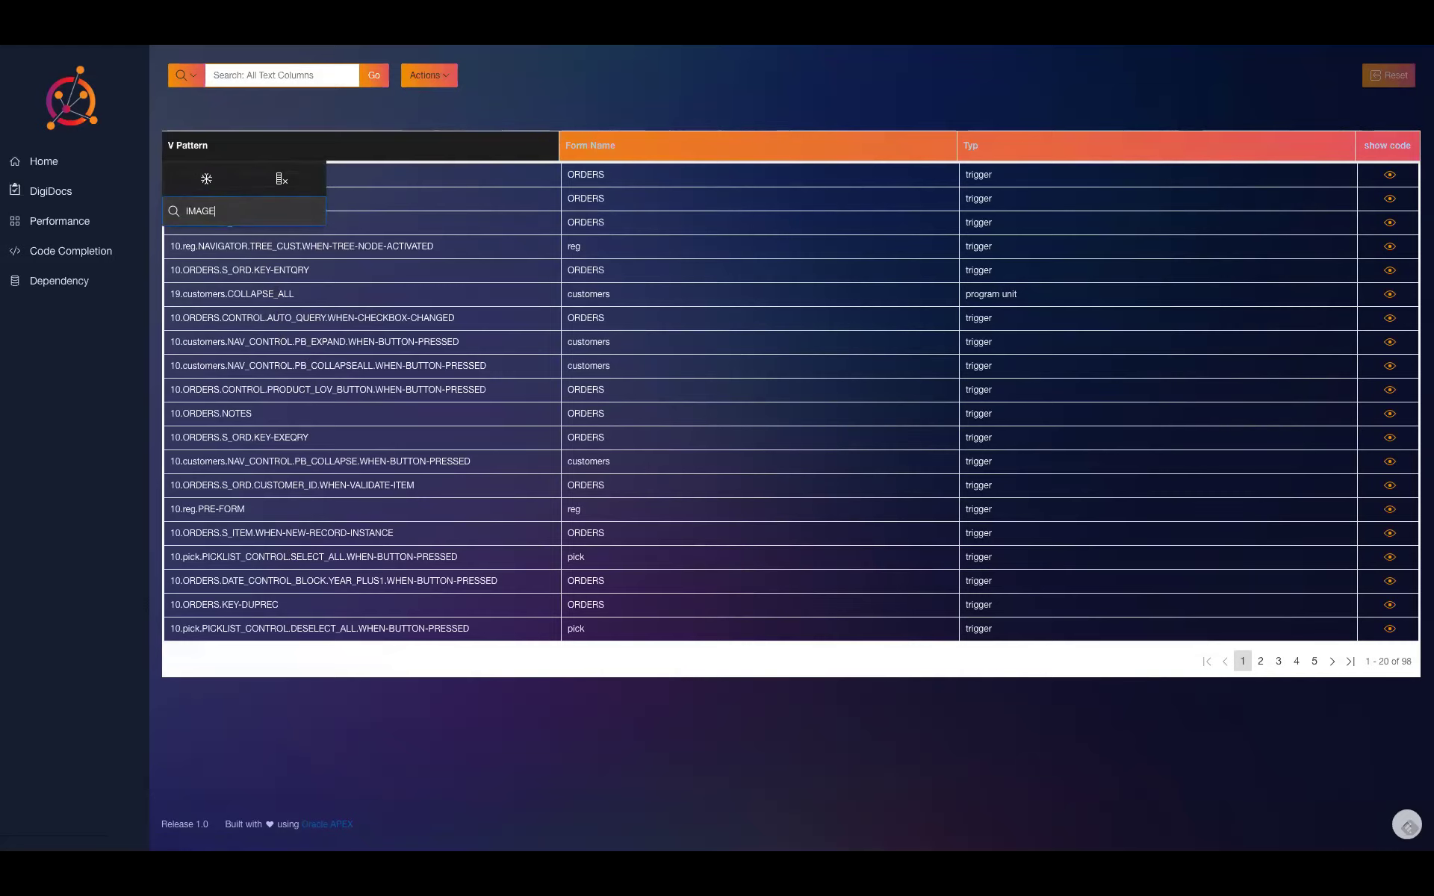
{"action": "key", "text": "Return"}
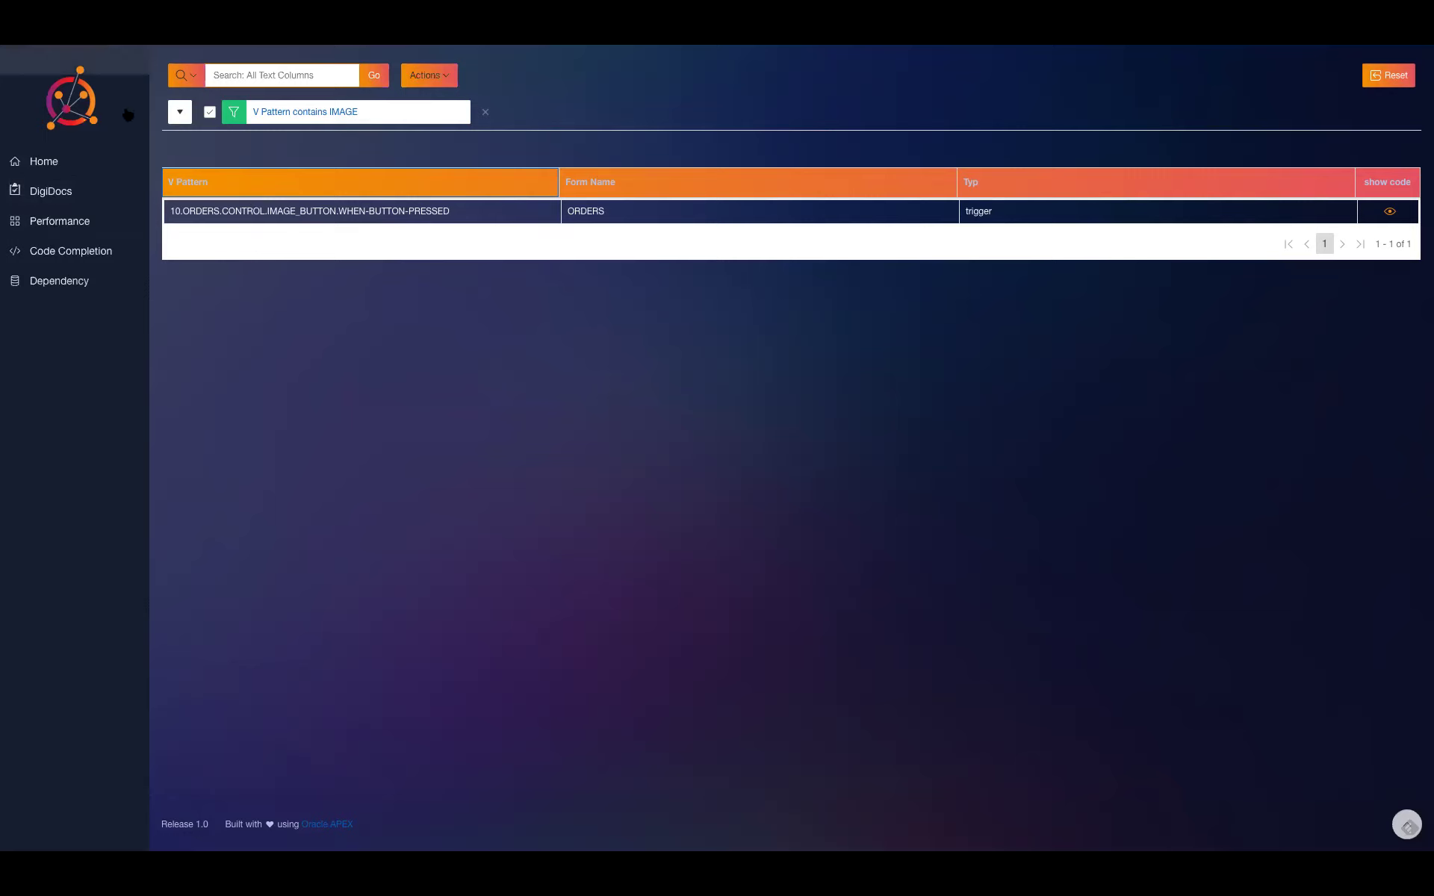
{"action": "left_click", "coordinate": [56, 251]}
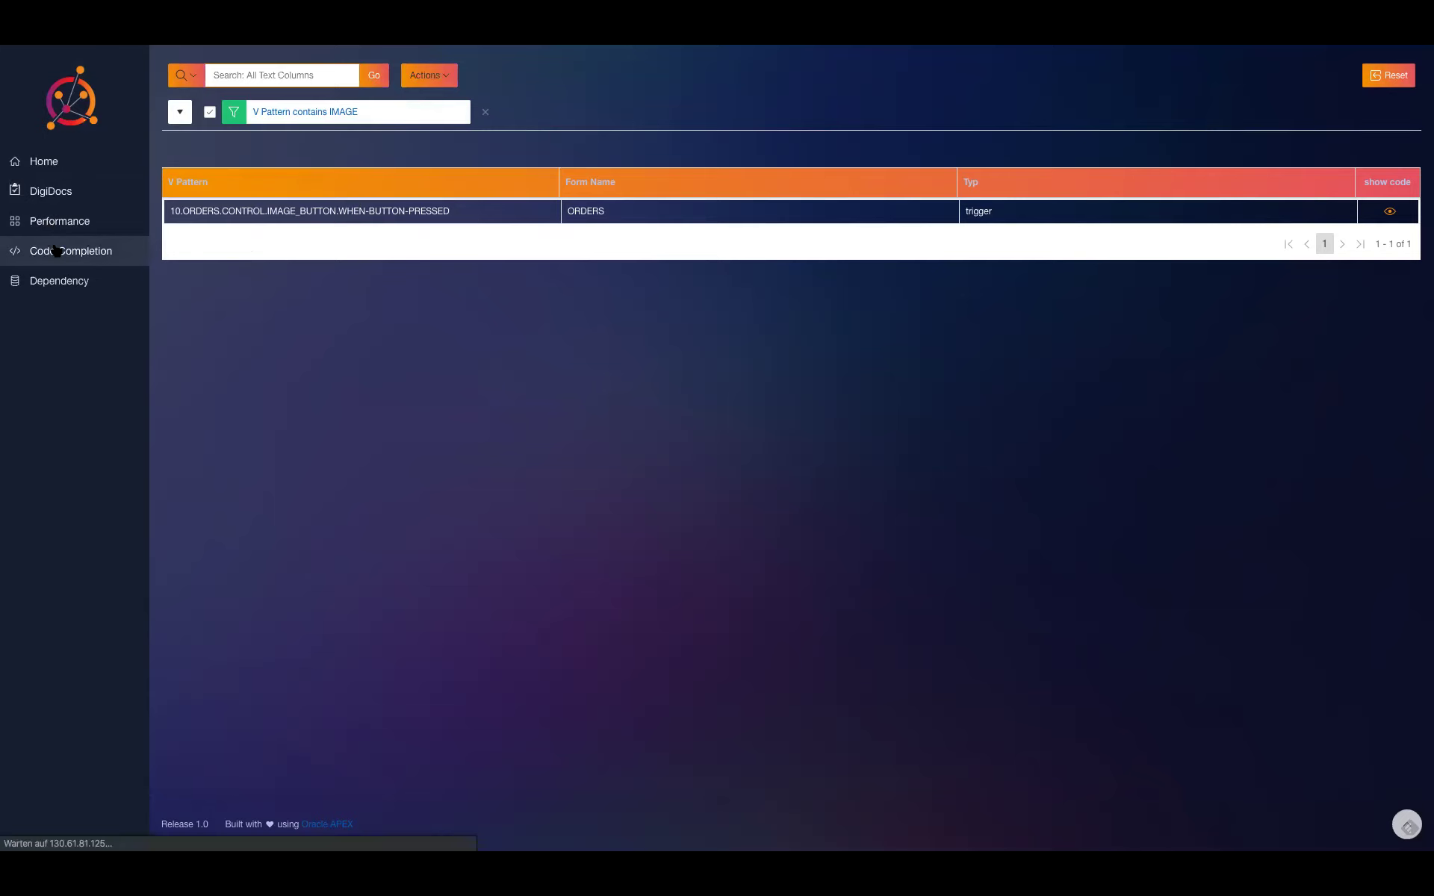
{"action": "mouse_move", "coordinate": [947, 281]}
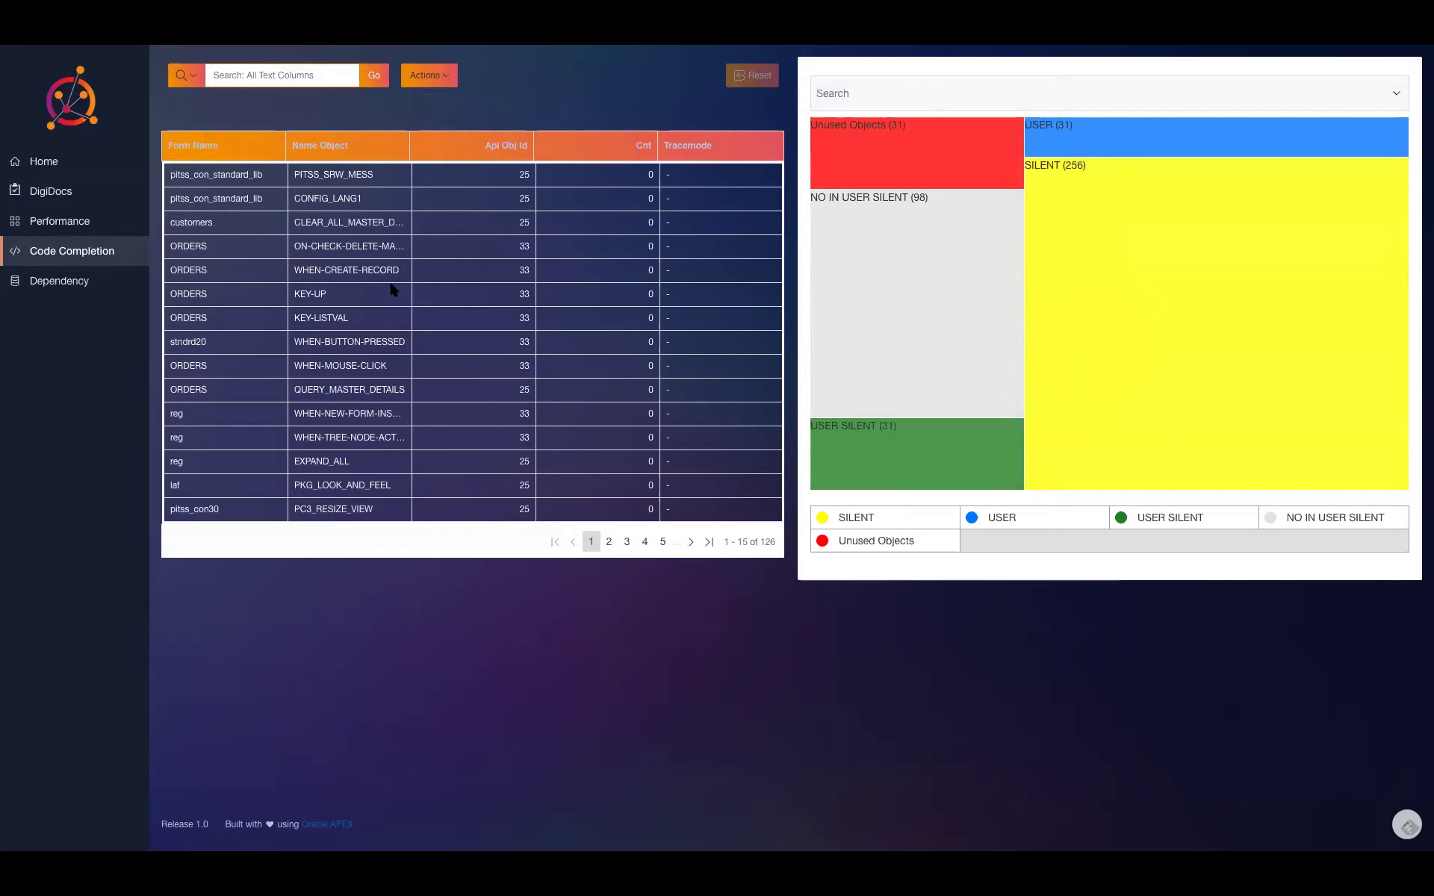
- Open the Performance dashboard and drill from the customers form into the NAVIGATOR unit's actions
{"action": "left_click", "coordinate": [52, 224]}
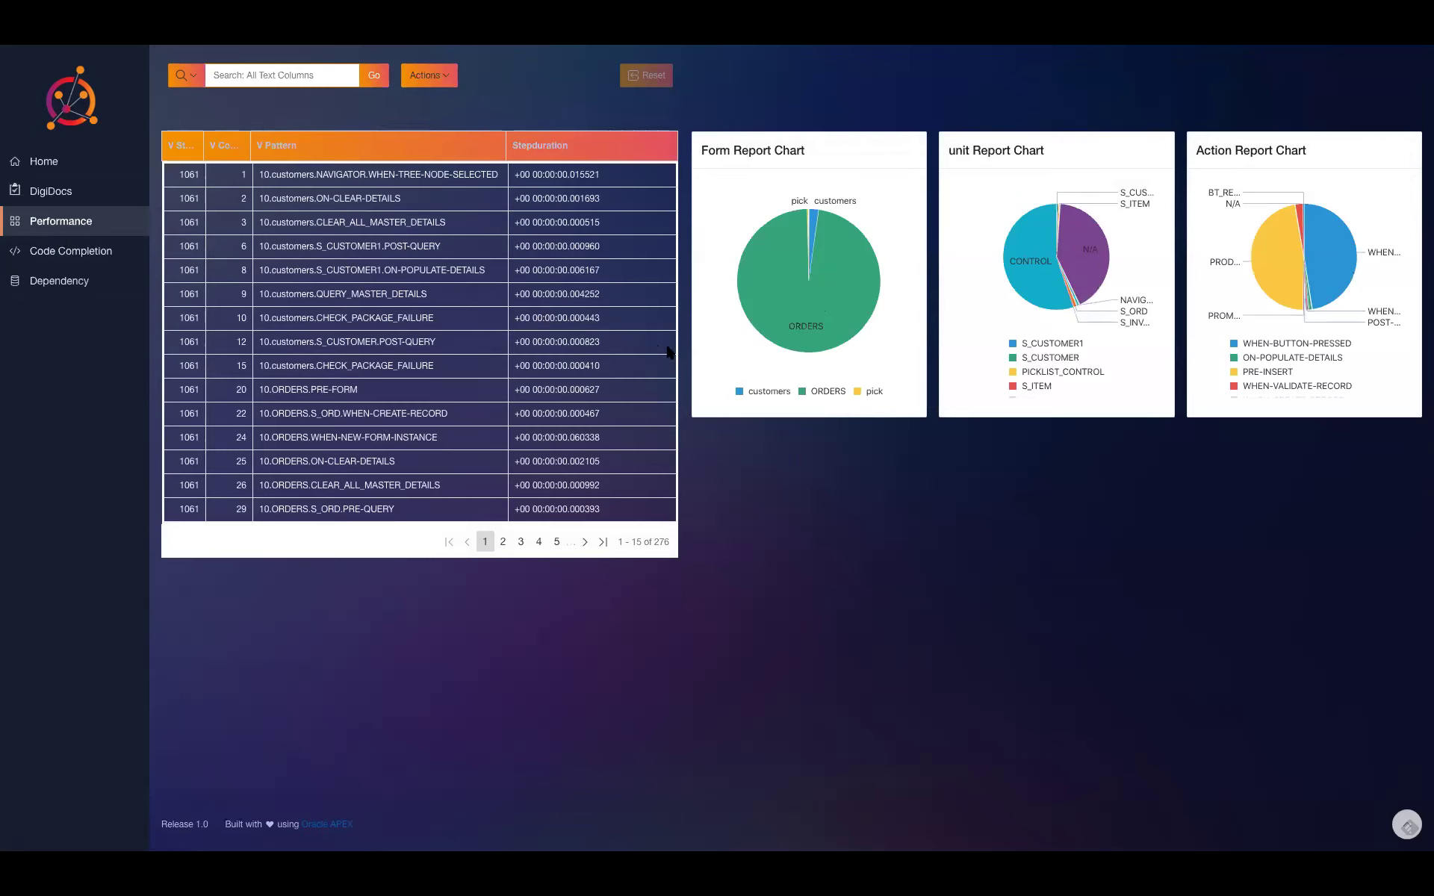
{"action": "mouse_move", "coordinate": [825, 297]}
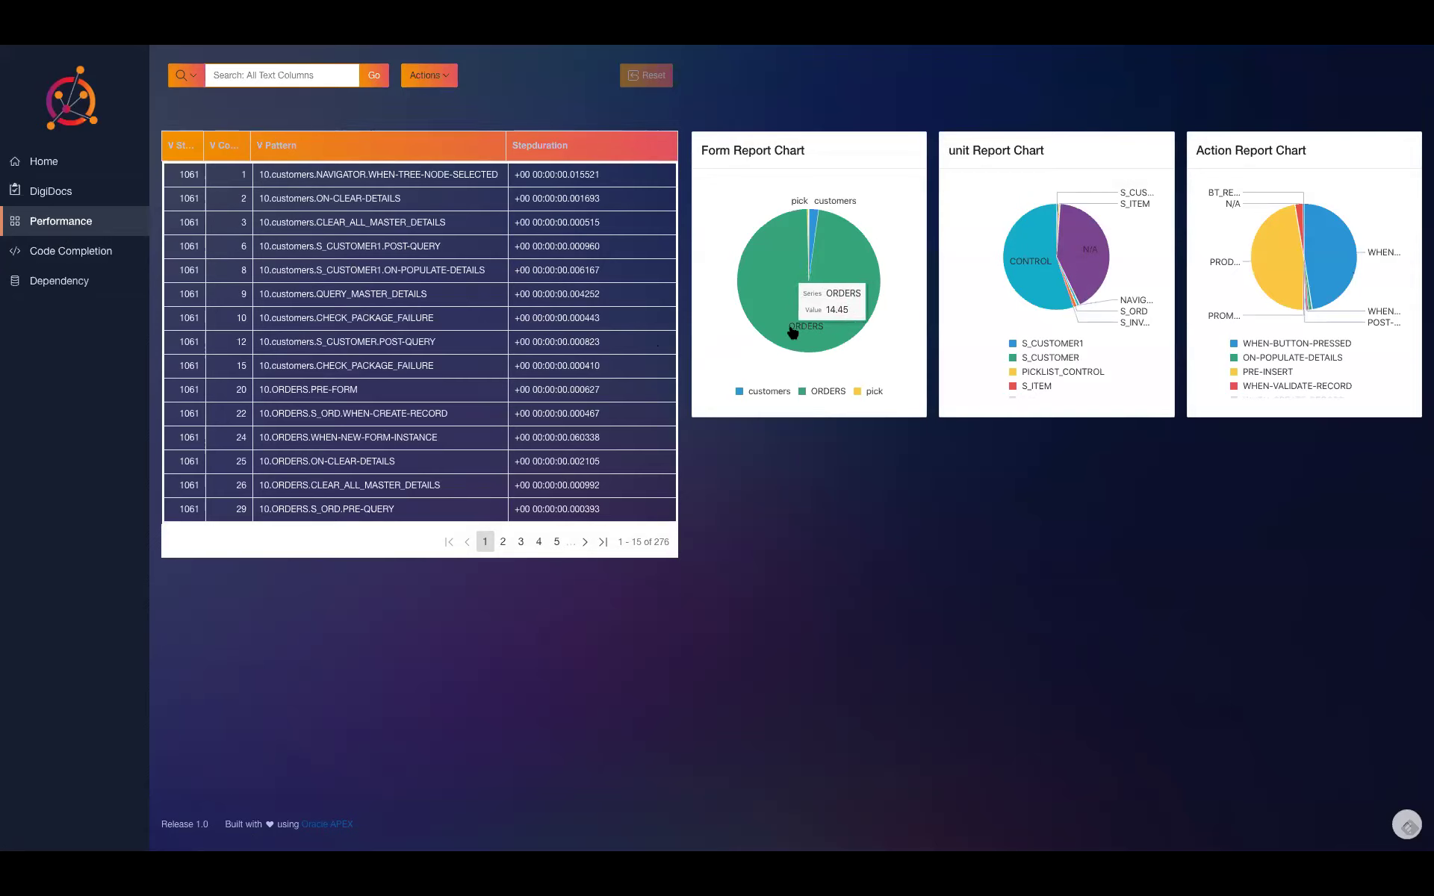
{"action": "mouse_move", "coordinate": [814, 223]}
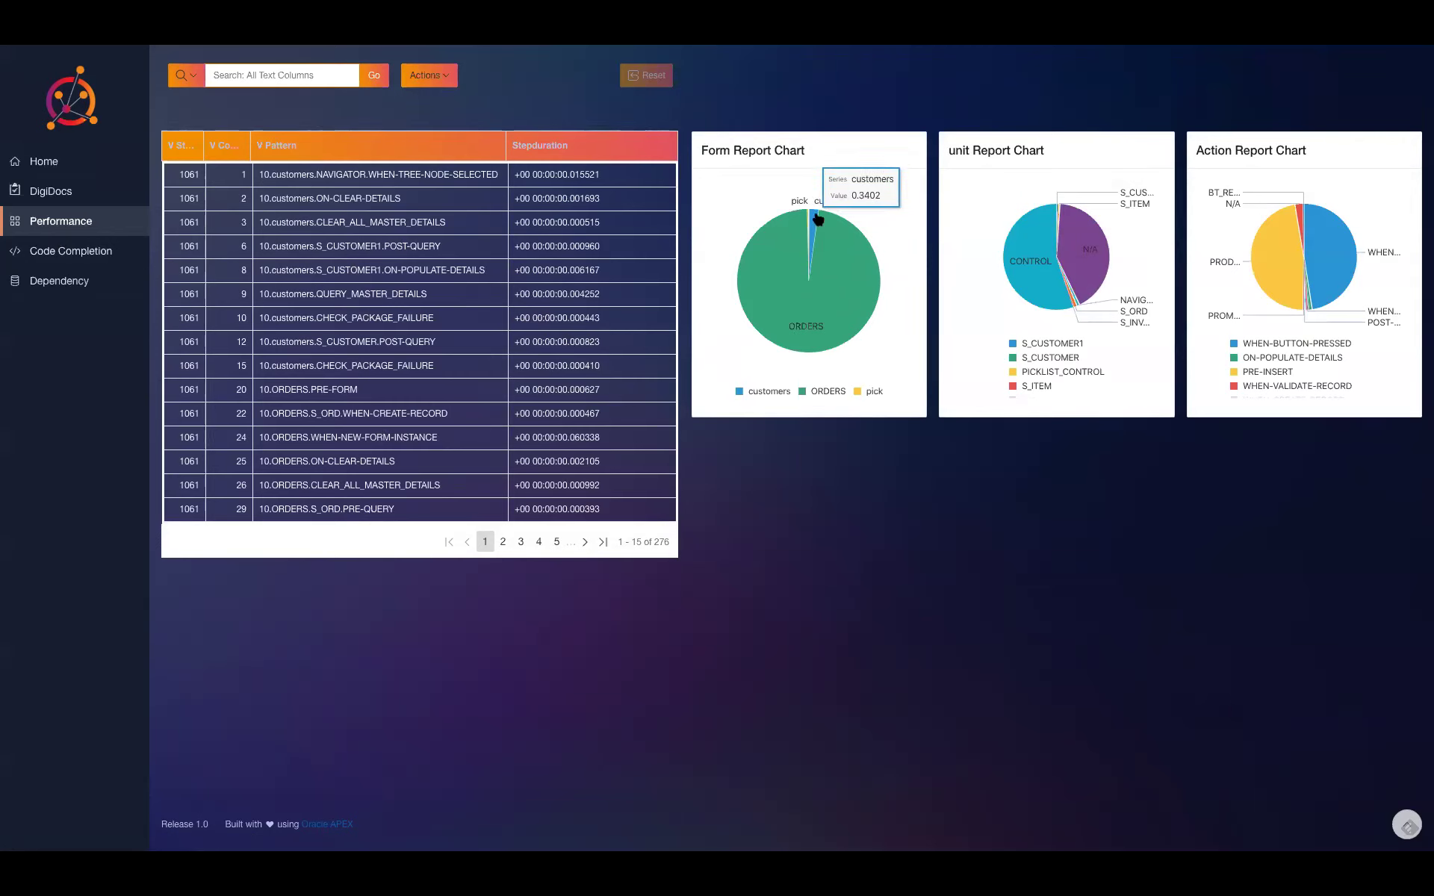
{"action": "left_click", "coordinate": [817, 218]}
{"action": "mouse_move", "coordinate": [1064, 287]}
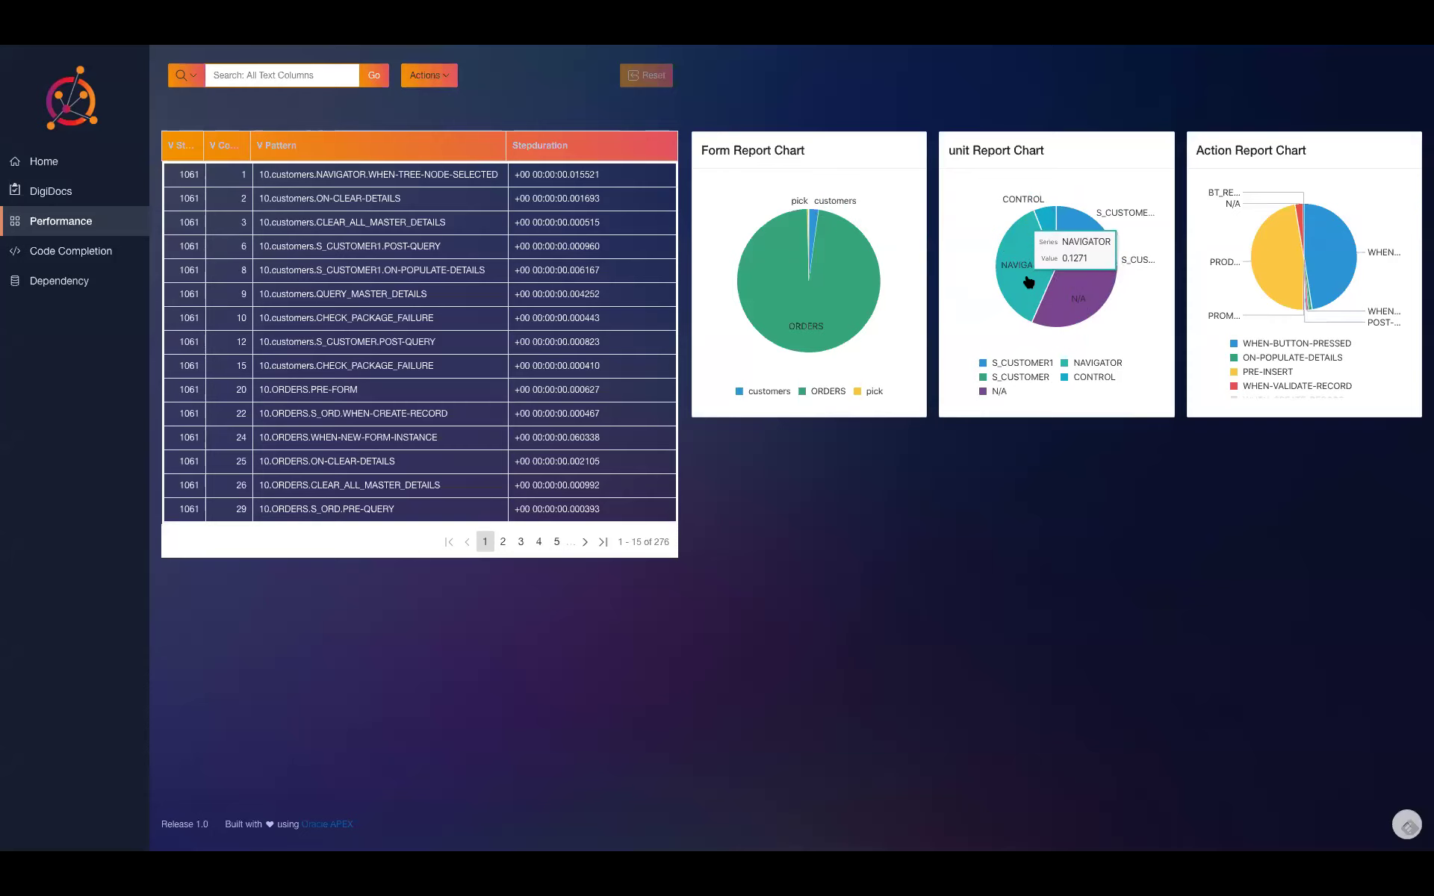
{"action": "mouse_move", "coordinate": [1068, 224]}
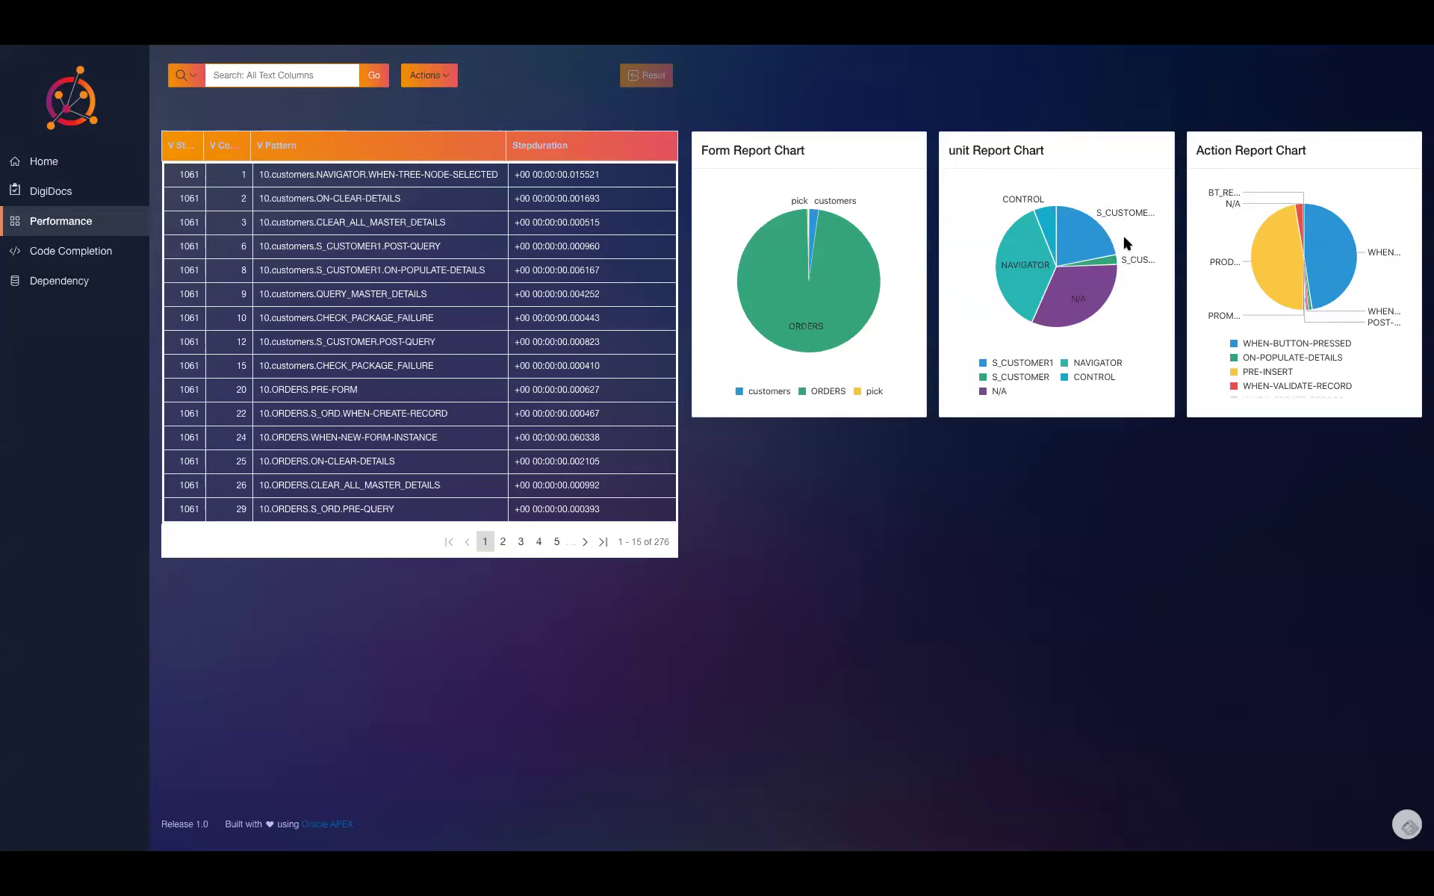
{"action": "left_click", "coordinate": [1040, 267]}
{"action": "mouse_move", "coordinate": [1354, 257]}
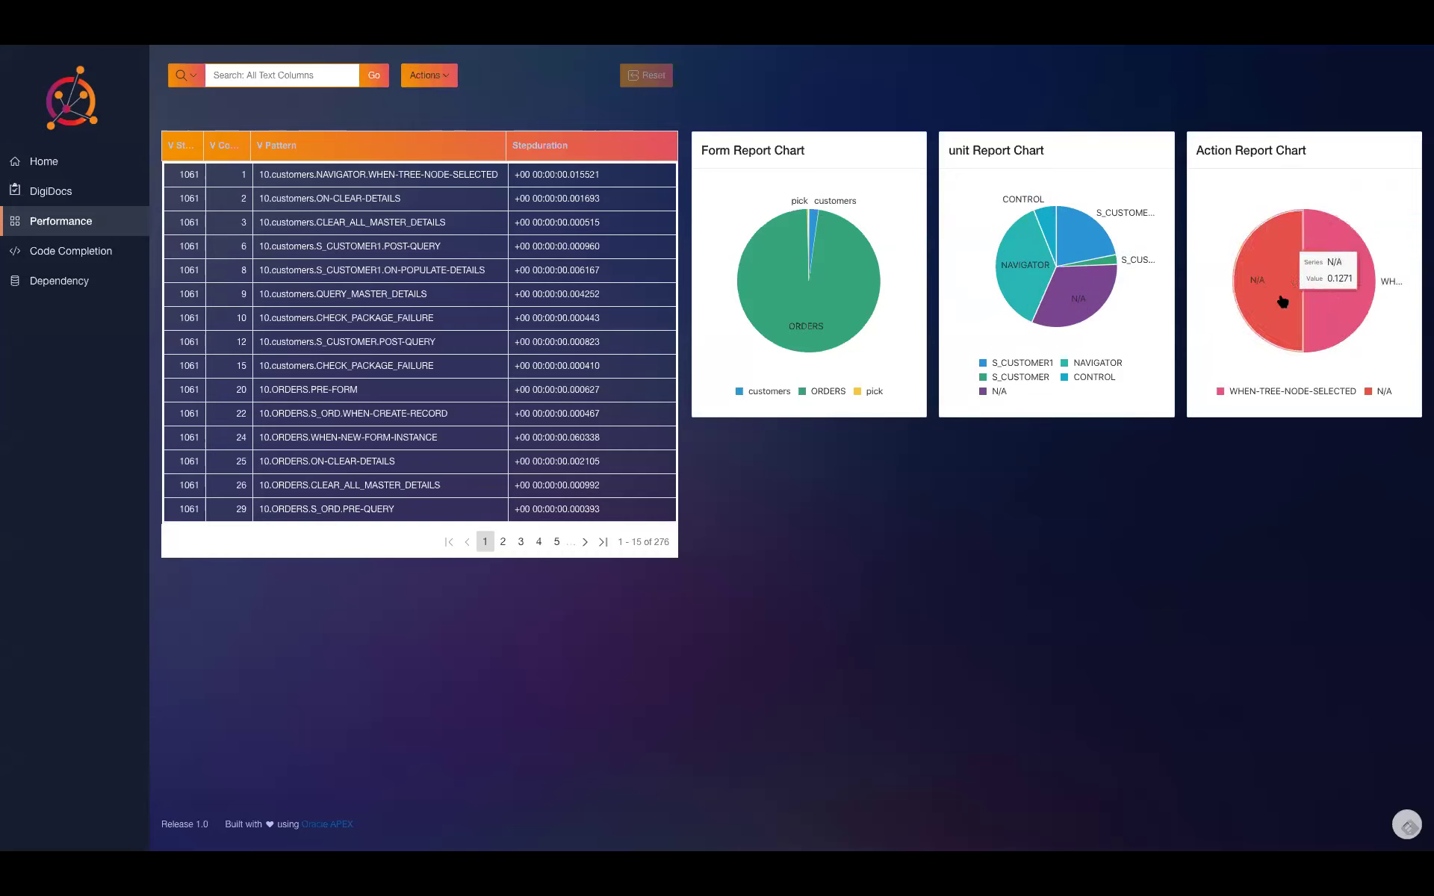
{"action": "mouse_move", "coordinate": [870, 251]}
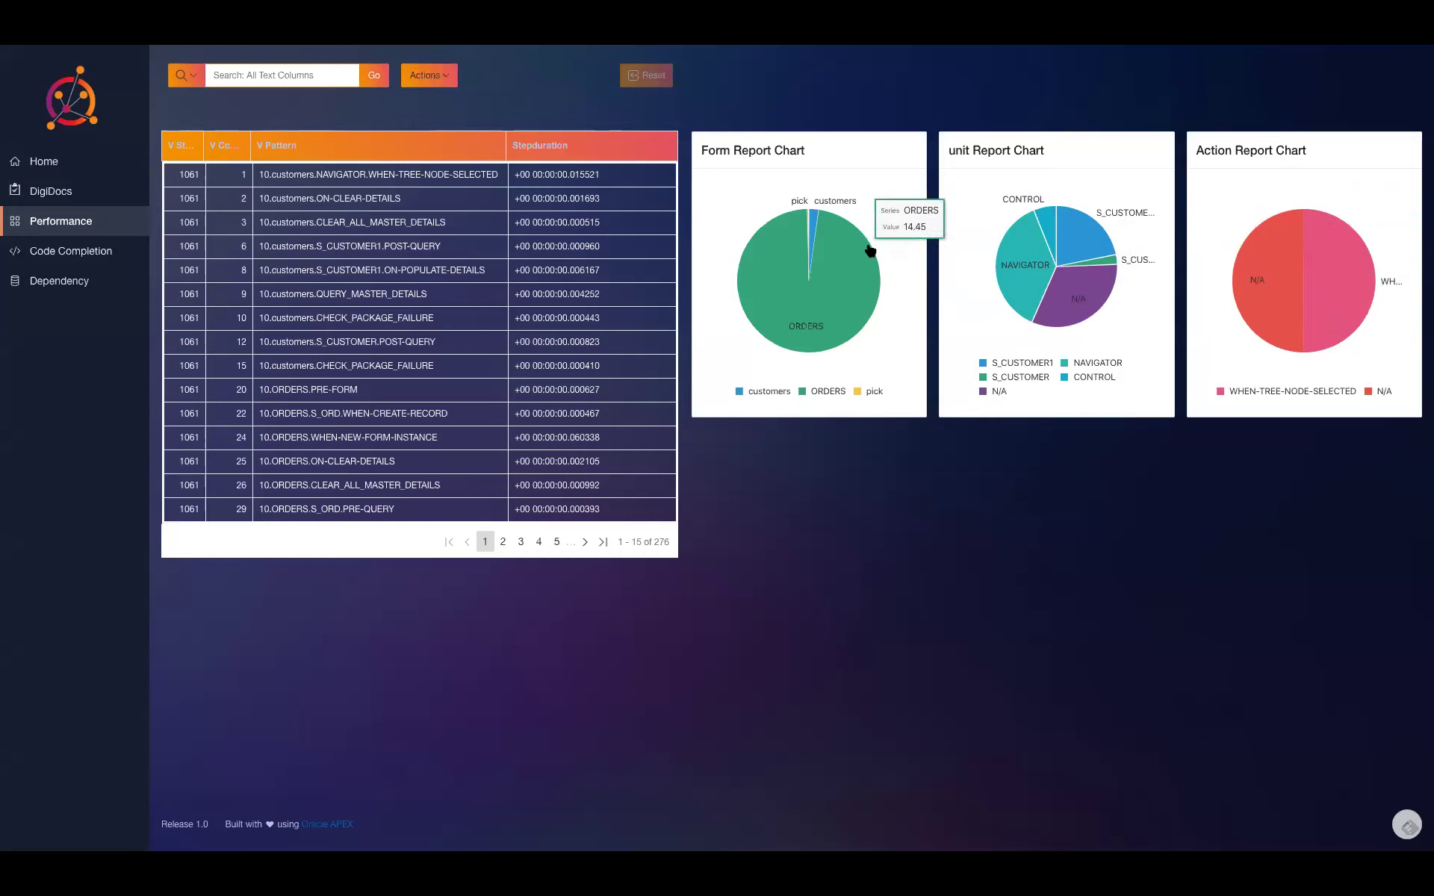